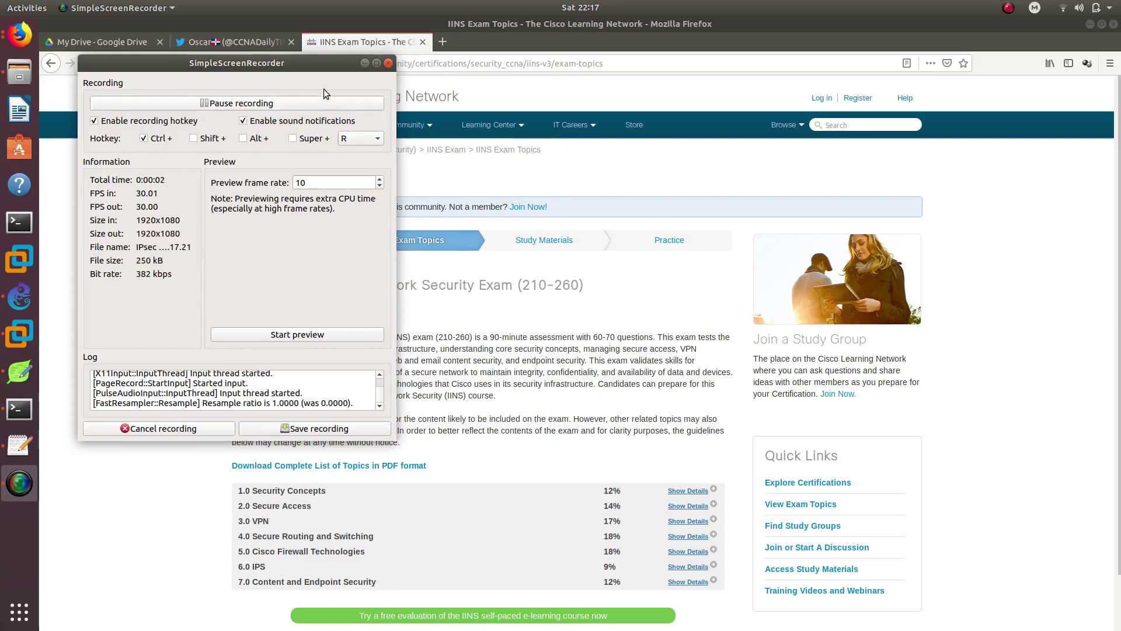
Expand the 3.0 VPN exam topic in Cisco Learning Network to list its subtopics
{"action": "left_click", "coordinate": [364, 63]}
{"action": "scroll", "coordinate": [455, 471], "scroll_direction": "down", "scroll_amount": 2}
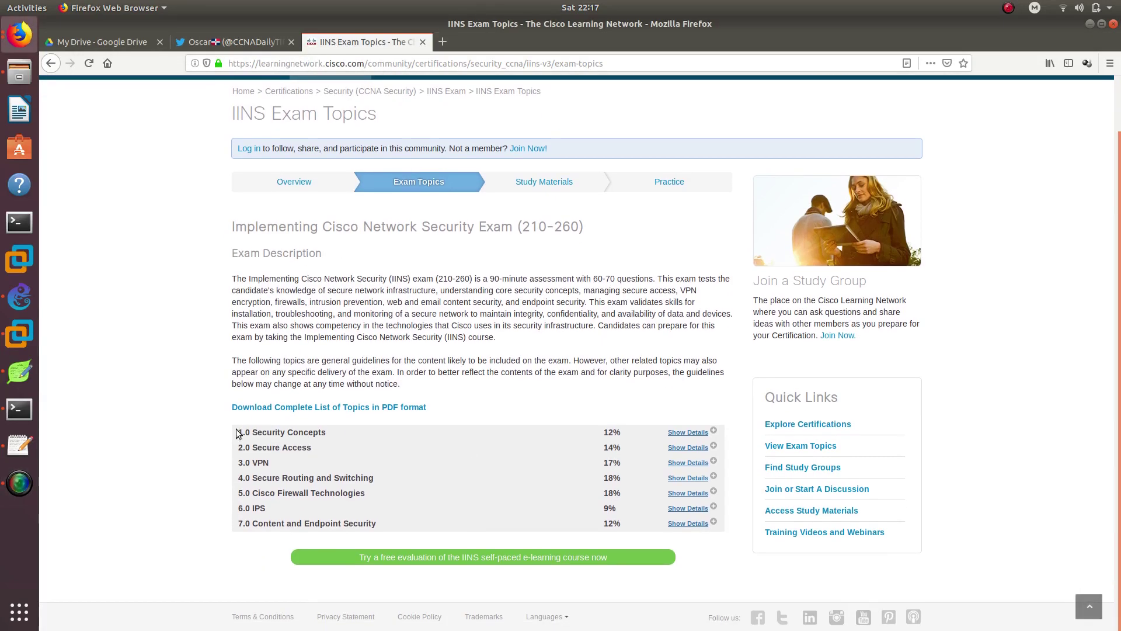
{"action": "left_click_drag", "start_coordinate": [239, 462], "coordinate": [296, 462]}
{"action": "left_click", "coordinate": [686, 463]}
{"action": "scroll", "coordinate": [243, 315], "scroll_direction": "down", "scroll_amount": 5}
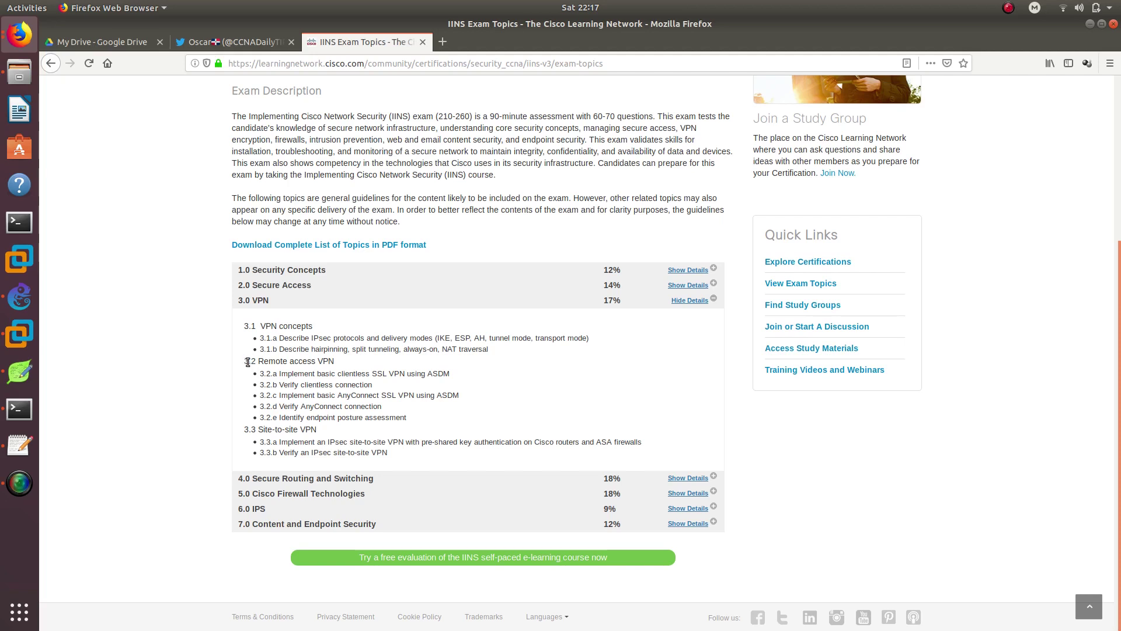
Highlight the remote-access and site-to-site IPsec subtopics, then switch to the GNS3 topology
{"action": "left_click_drag", "start_coordinate": [245, 361], "coordinate": [334, 362]}
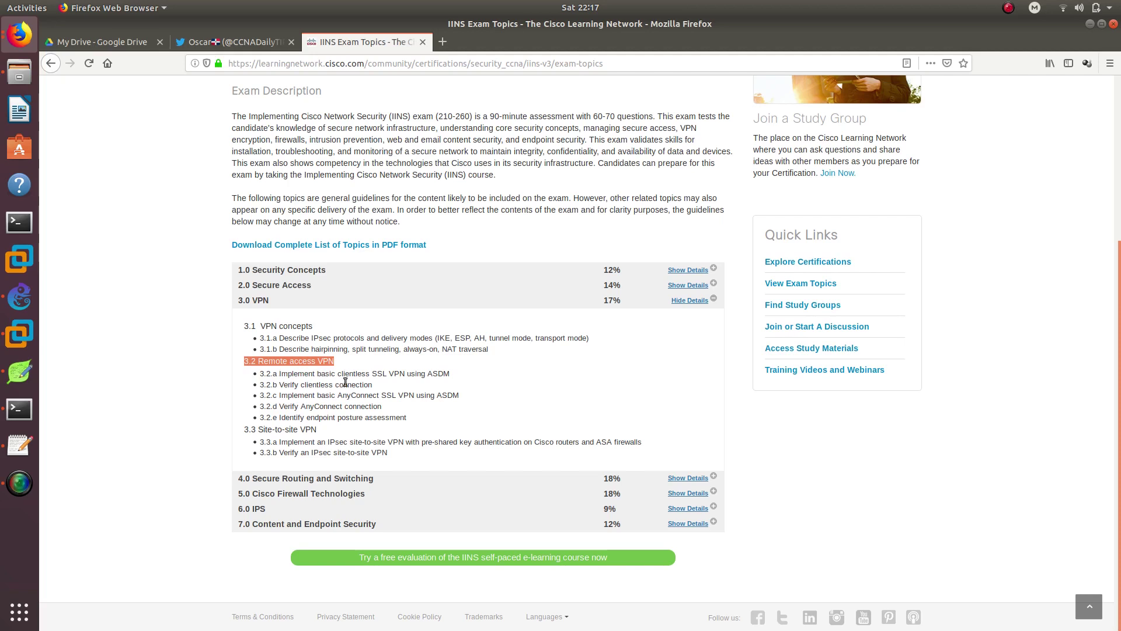
{"action": "double_click", "coordinate": [353, 374]}
{"action": "double_click", "coordinate": [359, 396]}
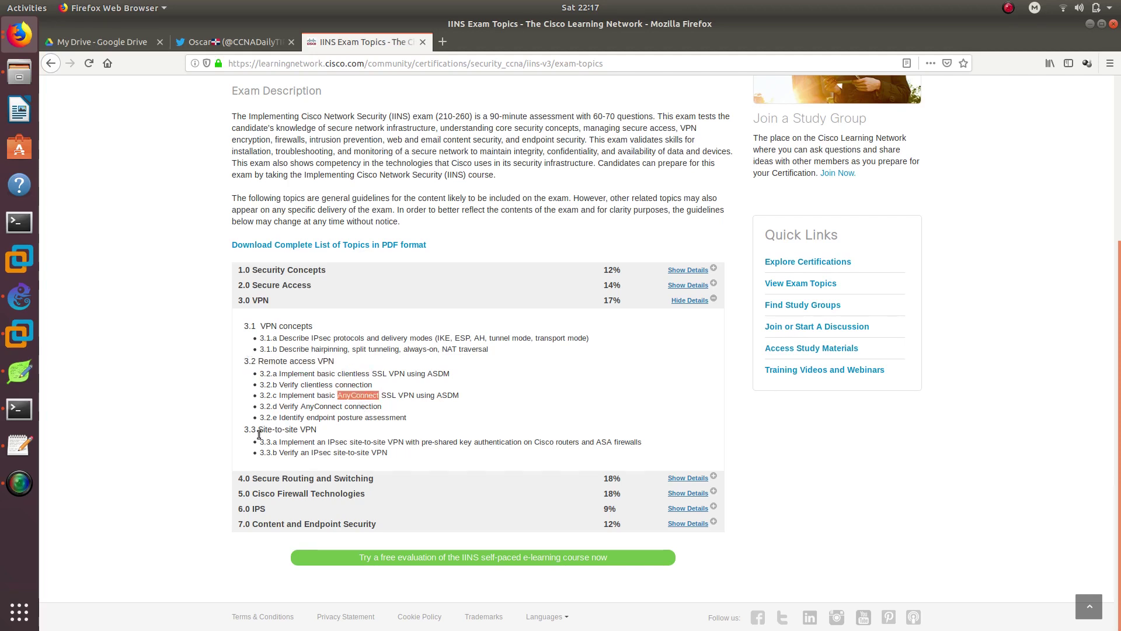
{"action": "left_click_drag", "start_coordinate": [258, 431], "coordinate": [301, 427]}
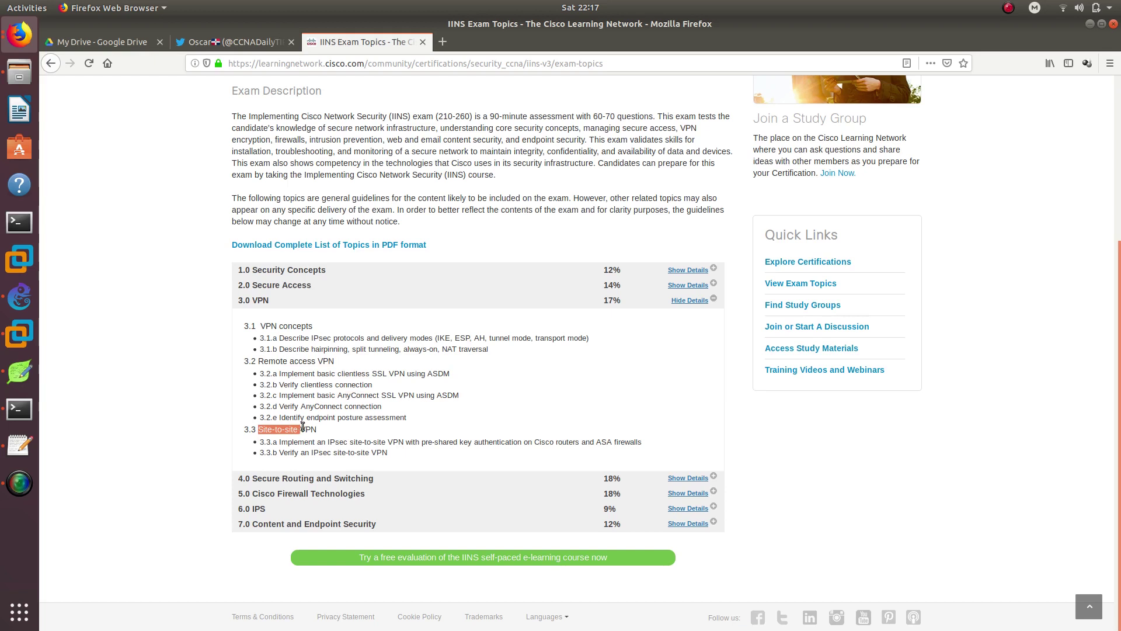
{"action": "left_click_drag", "start_coordinate": [328, 442], "coordinate": [586, 443]}
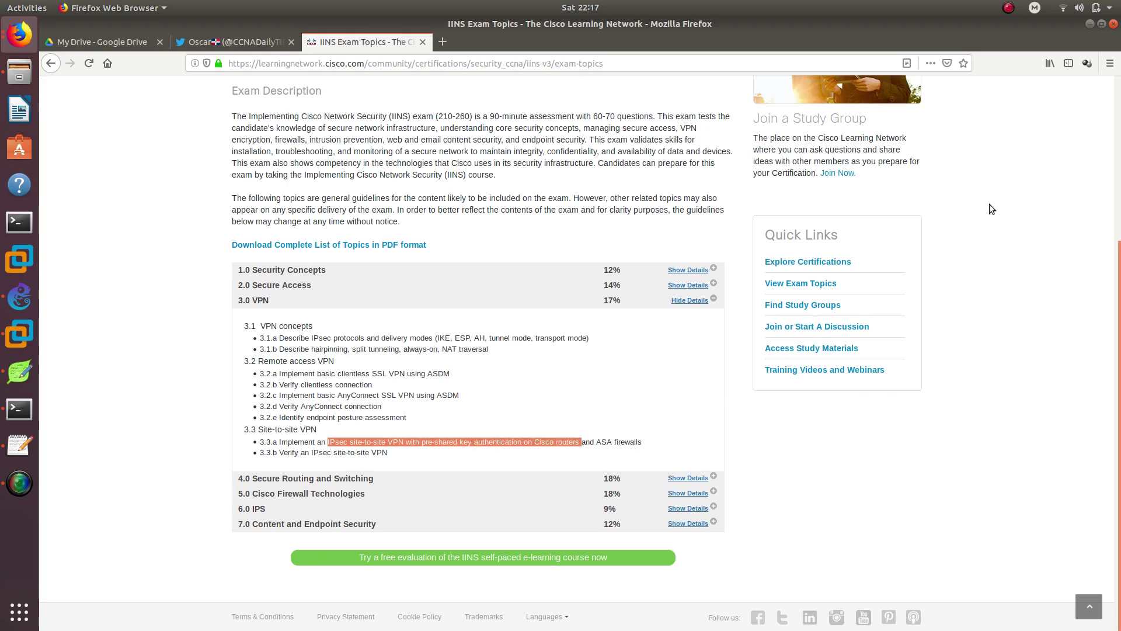
{"action": "left_click", "coordinate": [23, 295]}
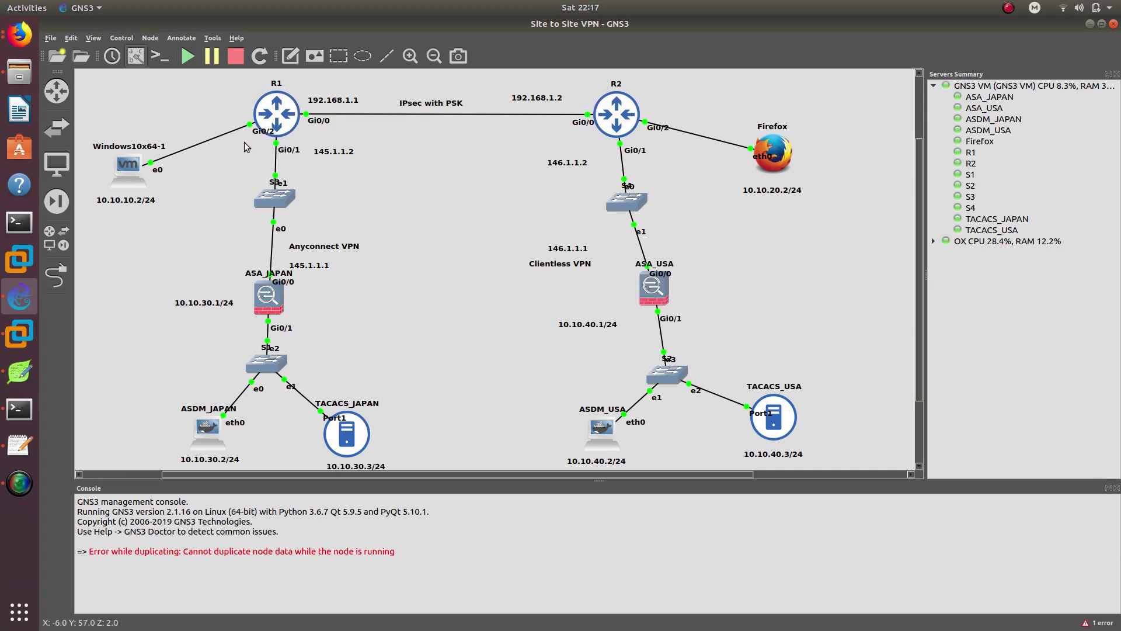
Shift the 'IPsec with PSK' label right along the R1–R2 link and bring up R1's console
{"action": "left_click_drag", "start_coordinate": [453, 104], "coordinate": [469, 105]}
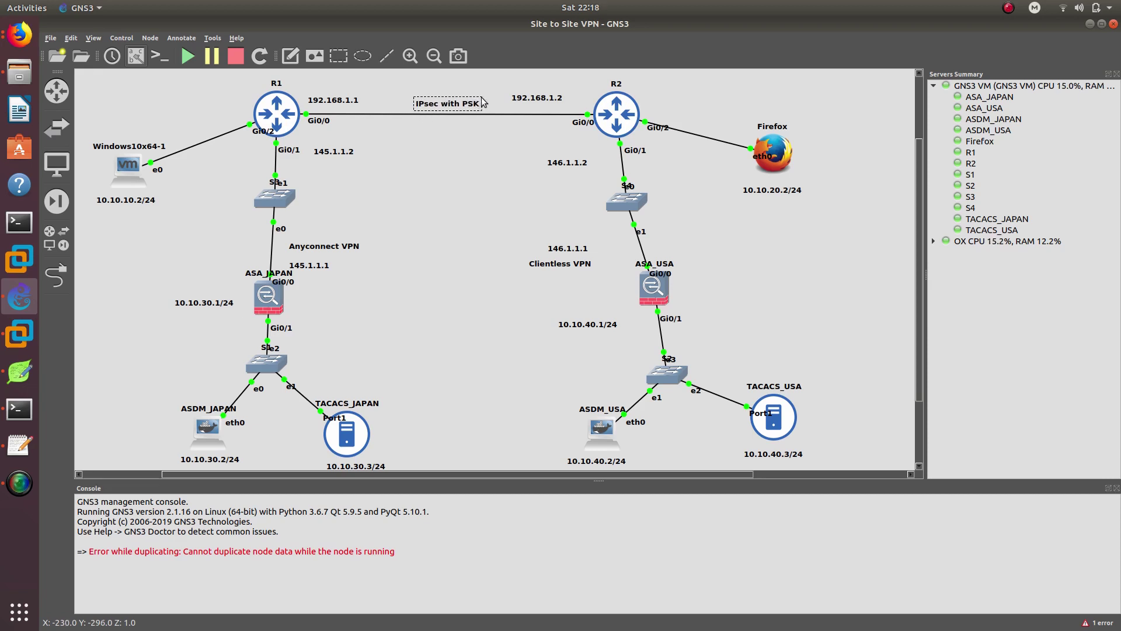
{"action": "left_click_drag", "start_coordinate": [456, 108], "coordinate": [461, 106]}
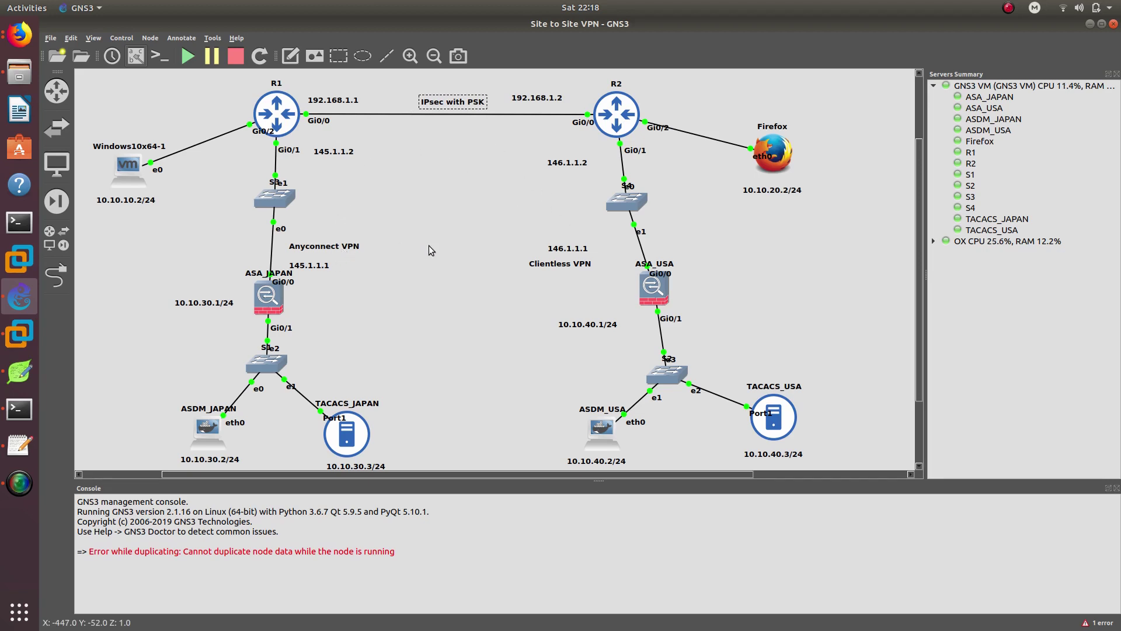
{"action": "left_click", "coordinate": [463, 244]}
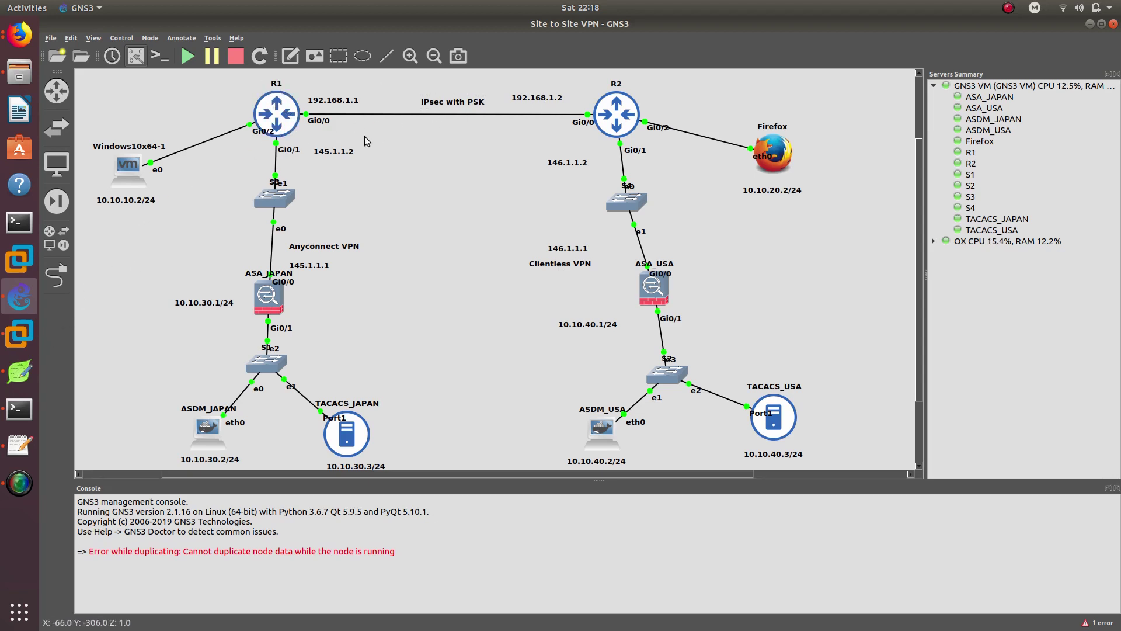
{"action": "left_click", "coordinate": [20, 409]}
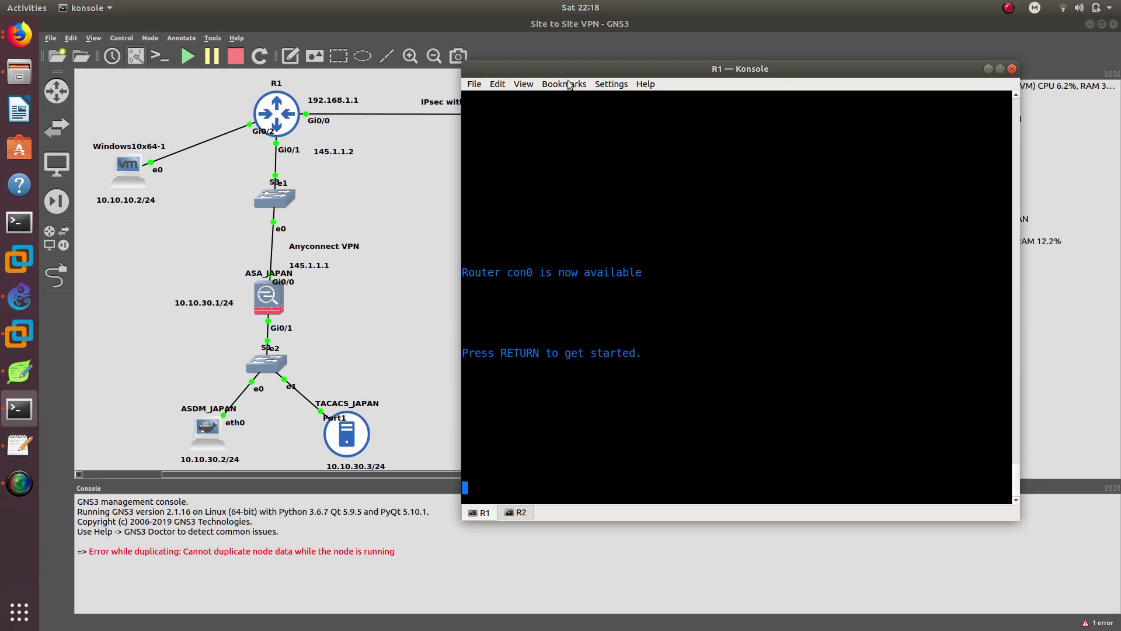
Enter global configuration on the router and set its hostname to R1
{"action": "left_click_drag", "start_coordinate": [570, 72], "coordinate": [775, 42]}
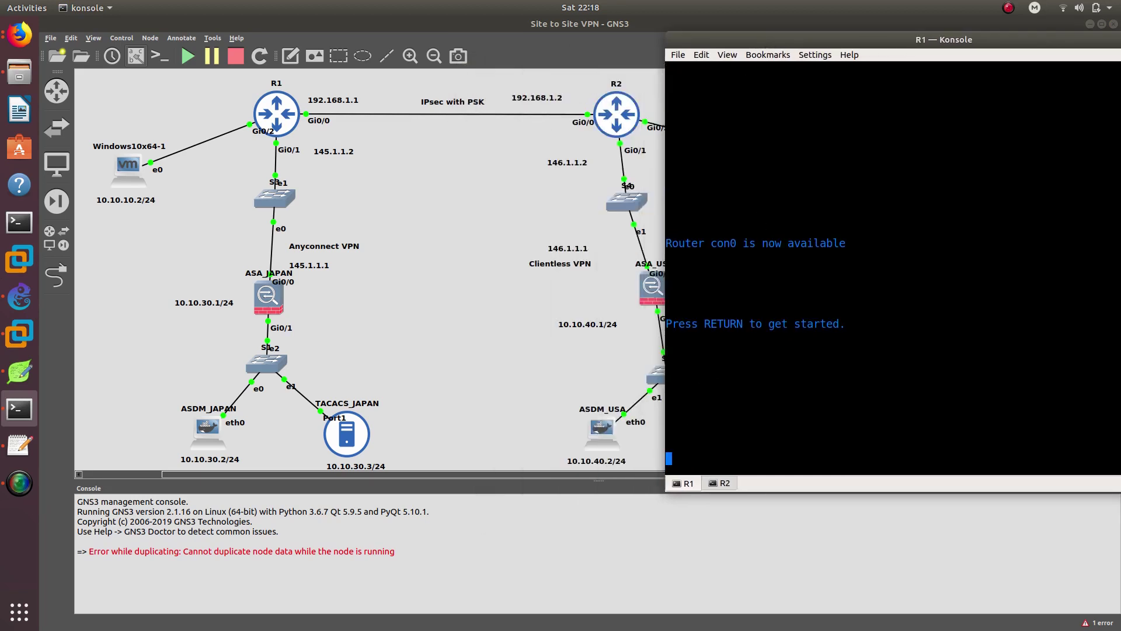
{"action": "key", "text": "Return"}
{"action": "key", "text": "Return"}
{"action": "key", "text": "Return"}
{"action": "key", "text": "Return"}
{"action": "key", "text": "Return"}
{"action": "type", "text": "en"}
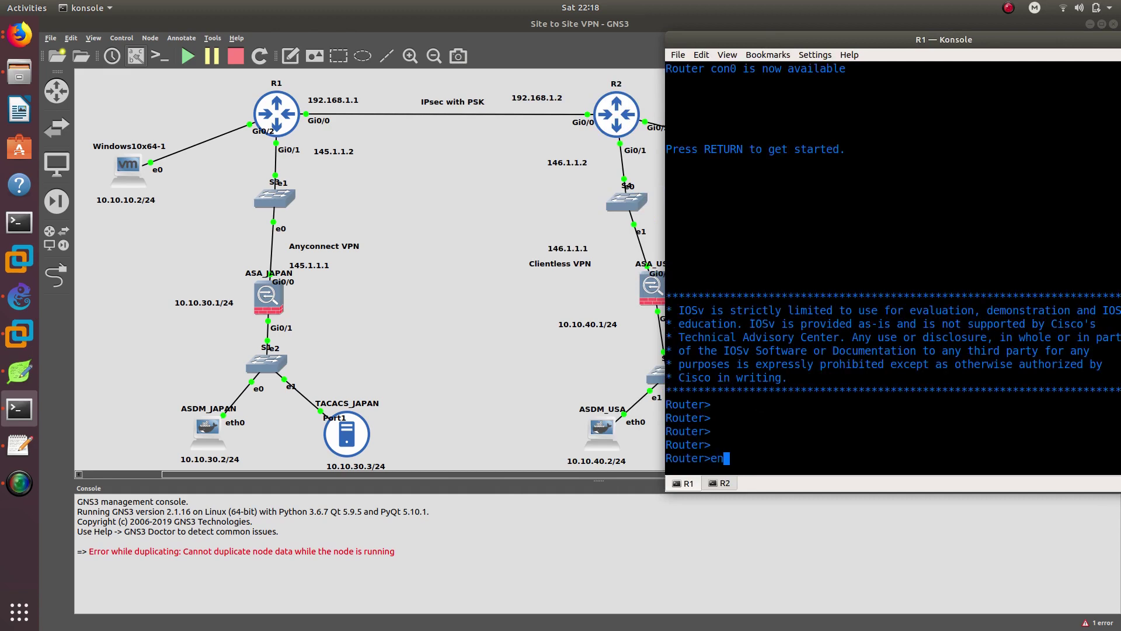
{"action": "key", "text": "Return"}
{"action": "type", "text": "ocnfi"}
{"action": "key", "text": "BackSpace"}
{"action": "key", "text": "BackSpace"}
{"action": "key", "text": "BackSpace"}
{"action": "key", "text": "BackSpace"}
{"action": "key", "text": "BackSpace"}
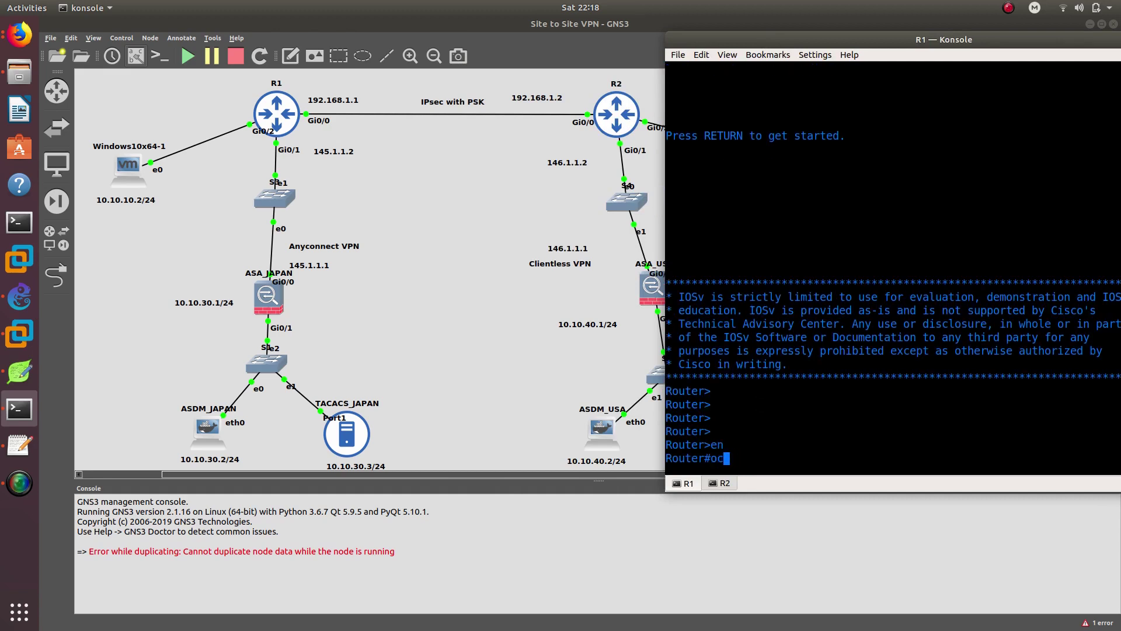
{"action": "type", "text": "config t"}
{"action": "key", "text": "Return"}
{"action": "type", "text": "hos"}
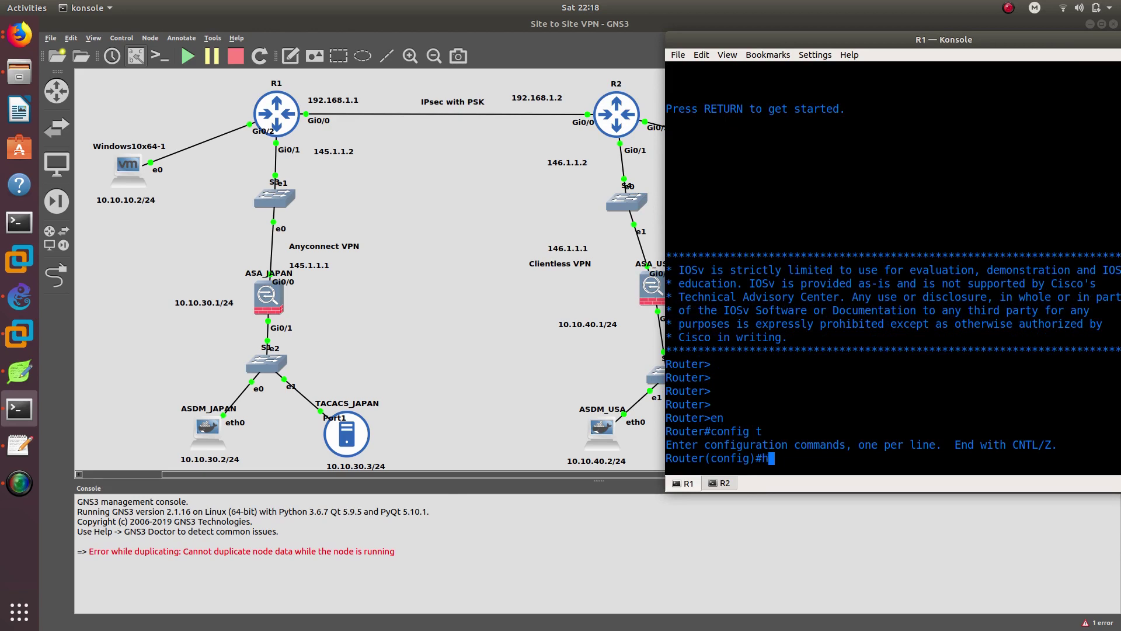
{"action": "key", "text": "Tab"}
{"action": "type", "text": "R1"}
{"action": "key", "text": "Return"}
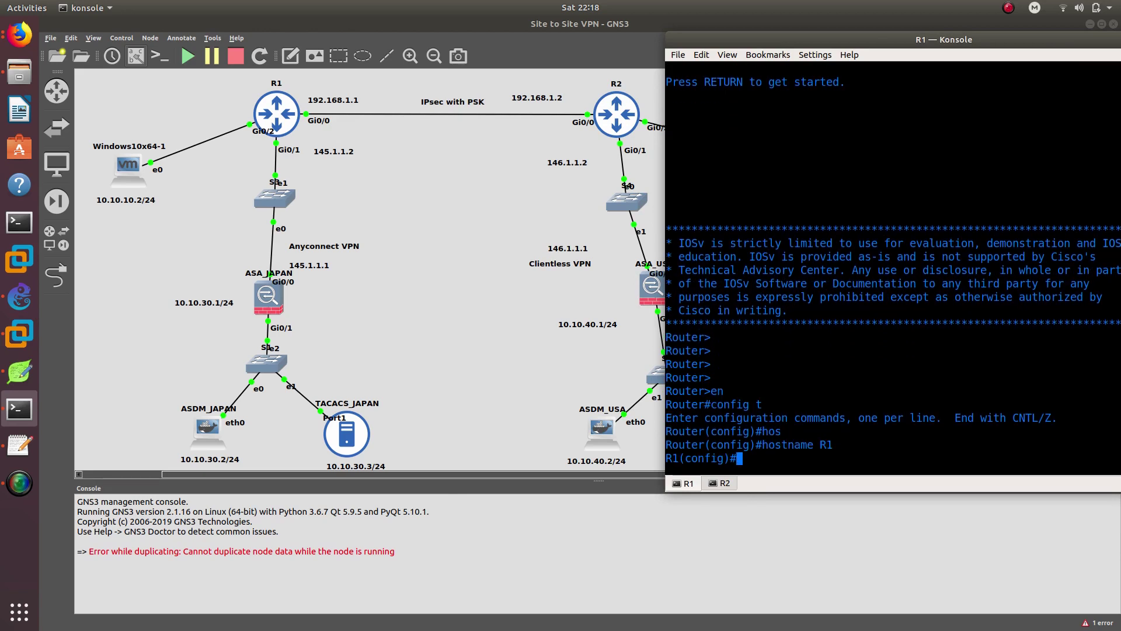
Create the extended IP access list S2SR2
{"action": "type", "text": "ip acc"}
{"action": "key", "text": "Tab"}
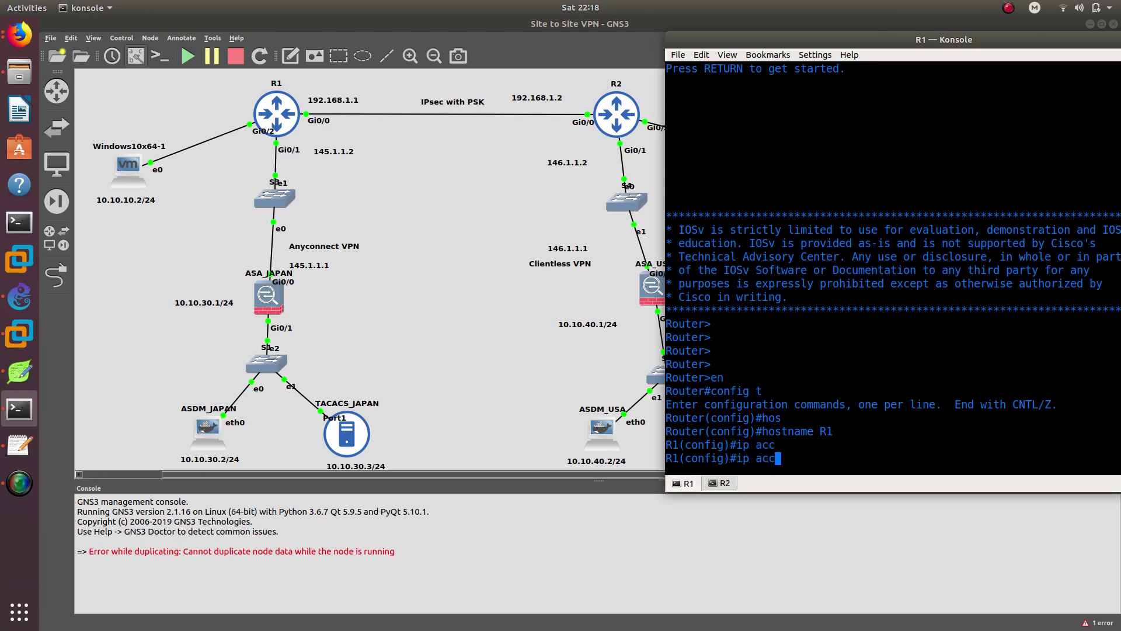
{"action": "type", "text": "e"}
{"action": "key", "text": "Tab"}
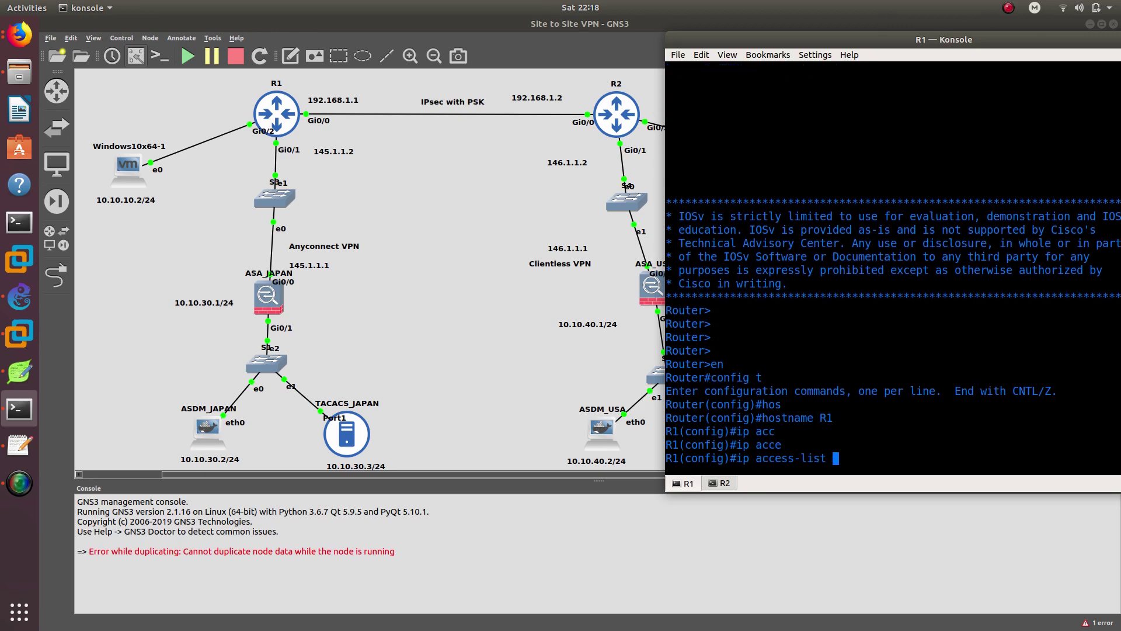
{"action": "type", "text": "ex"}
{"action": "key", "text": "Tab"}
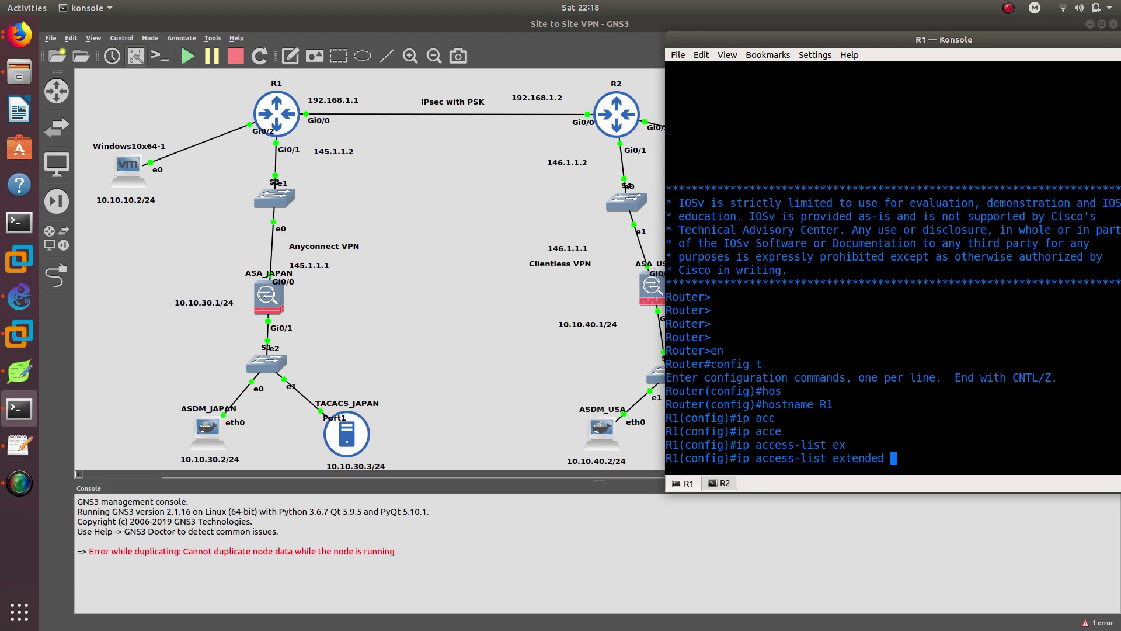
{"action": "type", "text": "S2SR2"}
{"action": "key", "text": "Return"}
Add 'permit ip 10.10.10.0 0.0.0.255 10.10.20.0 0.0.0.255' to S2SR2, then exit to global configuration
{"action": "type", "text": "permit "}
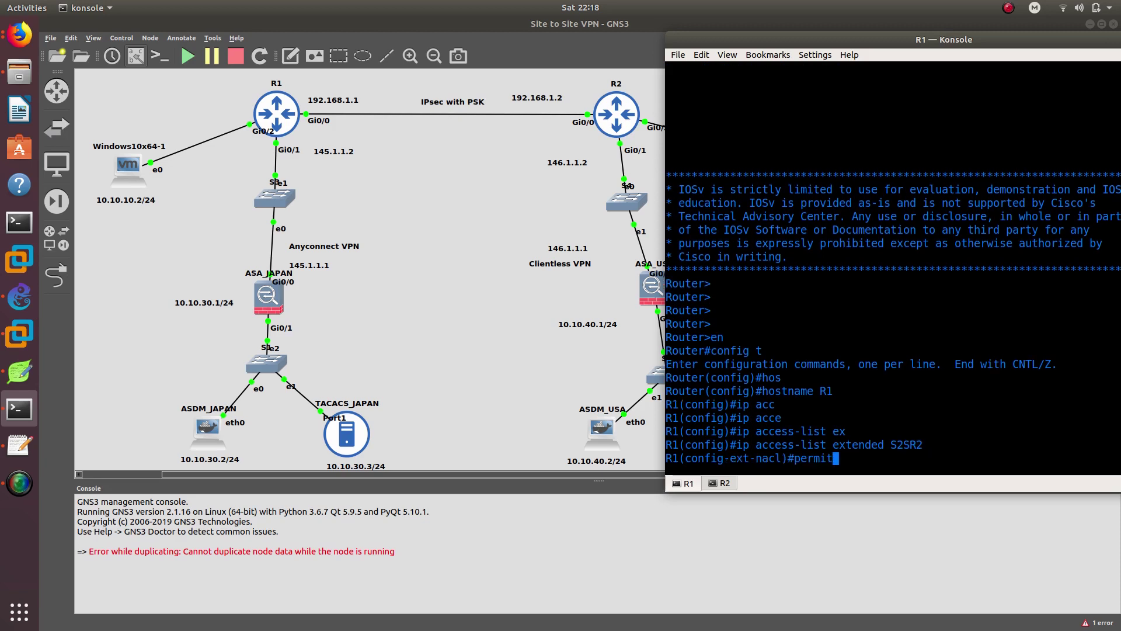
{"action": "type", "text": "10.10.10.0 0.0.0.0"}
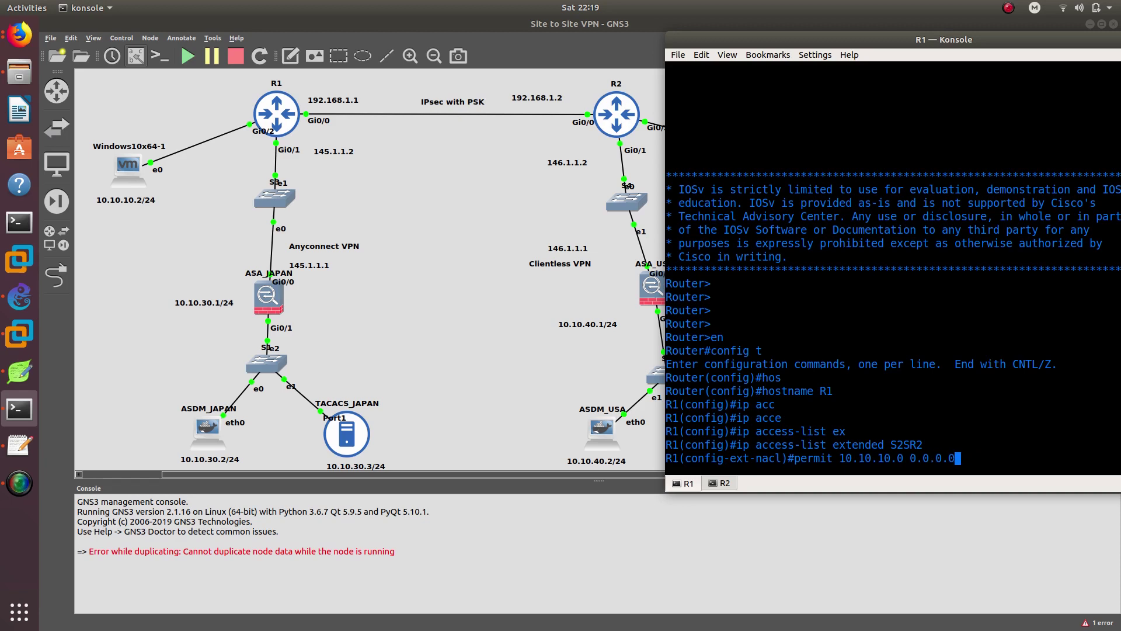
{"action": "key", "text": "BackSpace"}
{"action": "type", "text": "255 ?"}
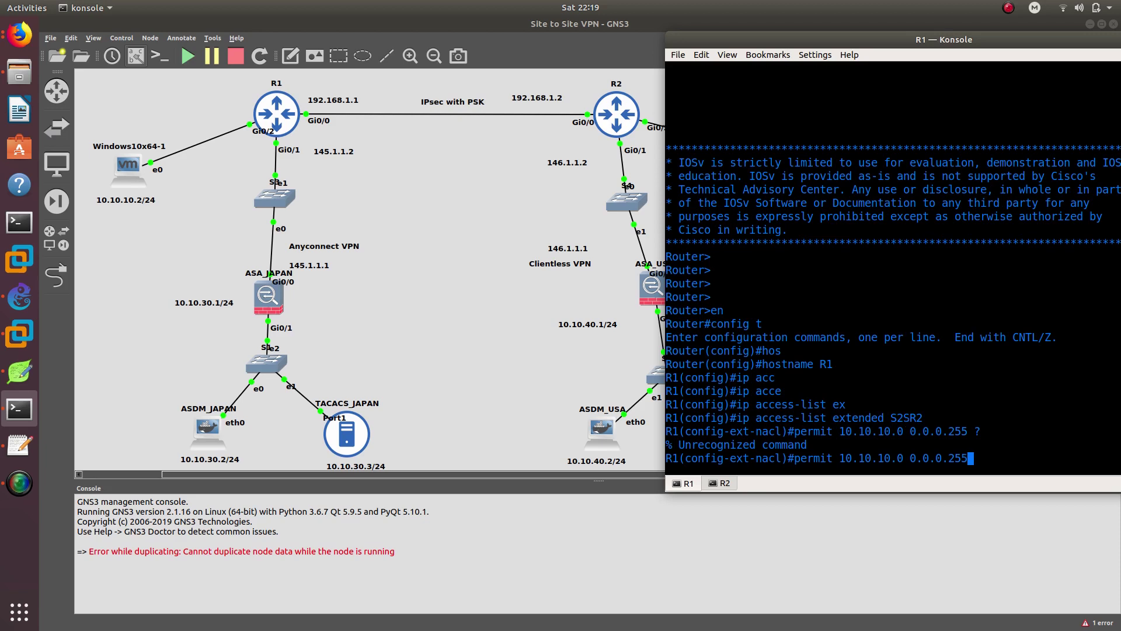
{"action": "key", "text": "Left"}
{"action": "key", "text": "Left"}
{"action": "key", "text": "Left"}
{"action": "key", "text": "Left"}
{"action": "key", "text": "Left"}
{"action": "key", "text": "Left"}
{"action": "key", "text": "Left"}
{"action": "key", "text": "Left"}
{"action": "key", "text": "Left"}
{"action": "key", "text": "Left"}
{"action": "key", "text": "Left"}
{"action": "key", "text": "Left"}
{"action": "key", "text": "Left"}
{"action": "key", "text": "Left"}
{"action": "key", "text": "Left"}
{"action": "key", "text": "Left"}
{"action": "key", "text": "Left"}
{"action": "key", "text": "Left"}
{"action": "key", "text": "Left"}
{"action": "key", "text": "Left"}
{"action": "type", "text": "ip"}
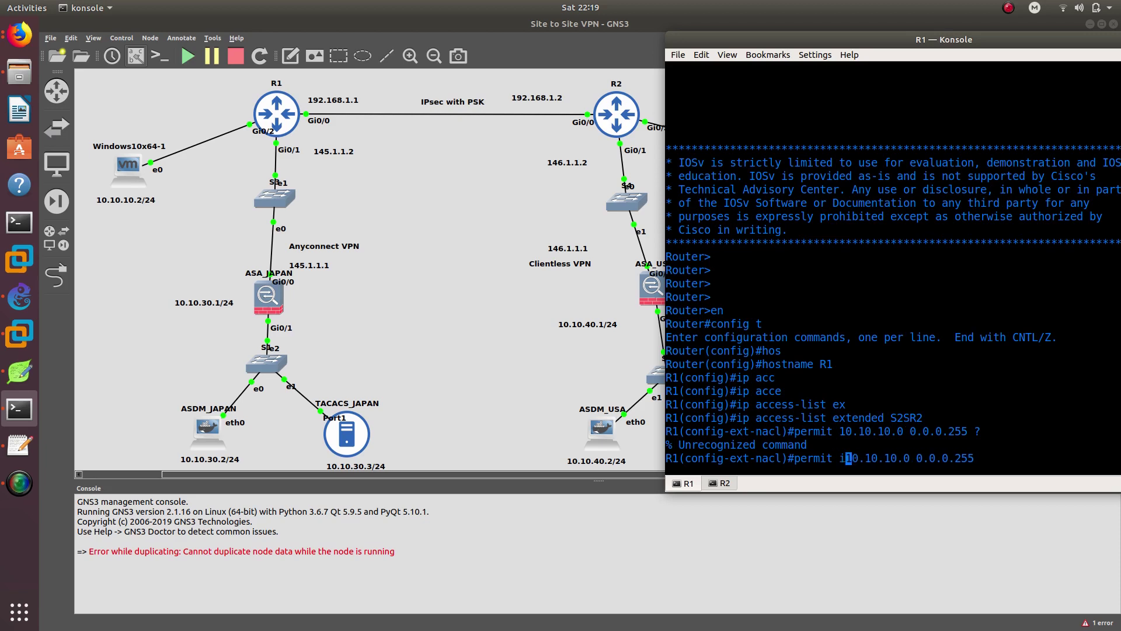
{"action": "key", "text": "Right"}
{"action": "key", "text": "Right"}
{"action": "key", "text": "Right"}
{"action": "key", "text": "Right"}
{"action": "key", "text": "Right"}
{"action": "key", "text": "Right"}
{"action": "key", "text": "Right"}
{"action": "key", "text": "Right"}
{"action": "key", "text": "Right"}
{"action": "key", "text": "Right"}
{"action": "key", "text": "Right"}
{"action": "key", "text": "Right"}
{"action": "key", "text": "Right"}
{"action": "key", "text": "Right"}
{"action": "key", "text": "Right"}
{"action": "key", "text": "Right"}
{"action": "key", "text": "Right"}
{"action": "key", "text": "Right"}
{"action": "key", "text": "Right"}
{"action": "key", "text": "Right"}
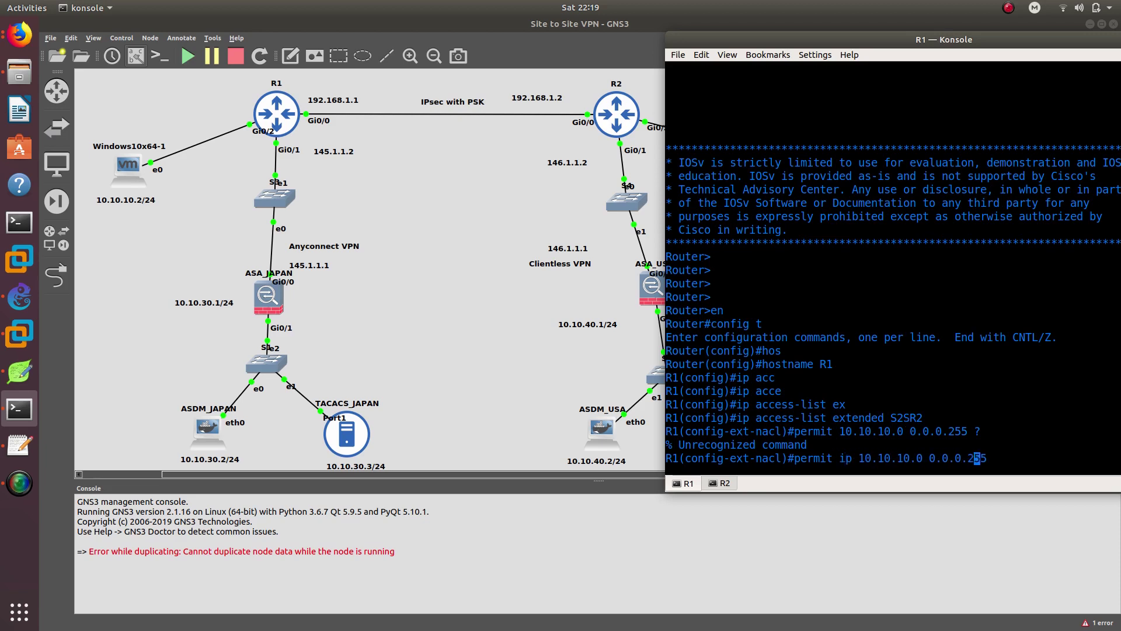
{"action": "type", "text": "?"}
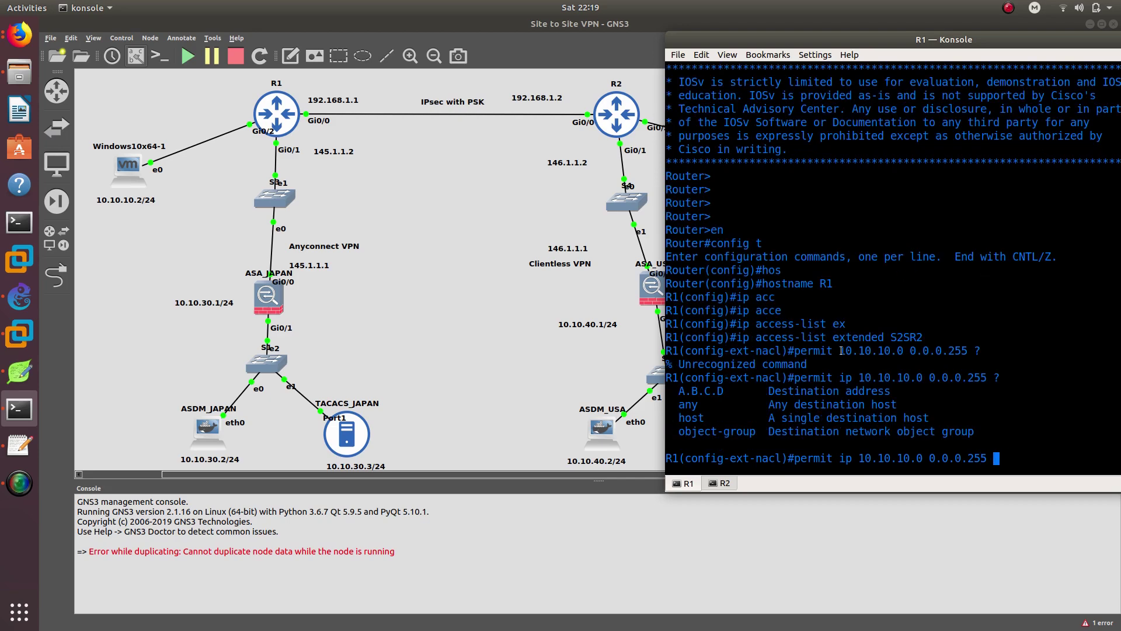
{"action": "left_click_drag", "start_coordinate": [763, 392], "coordinate": [893, 392]}
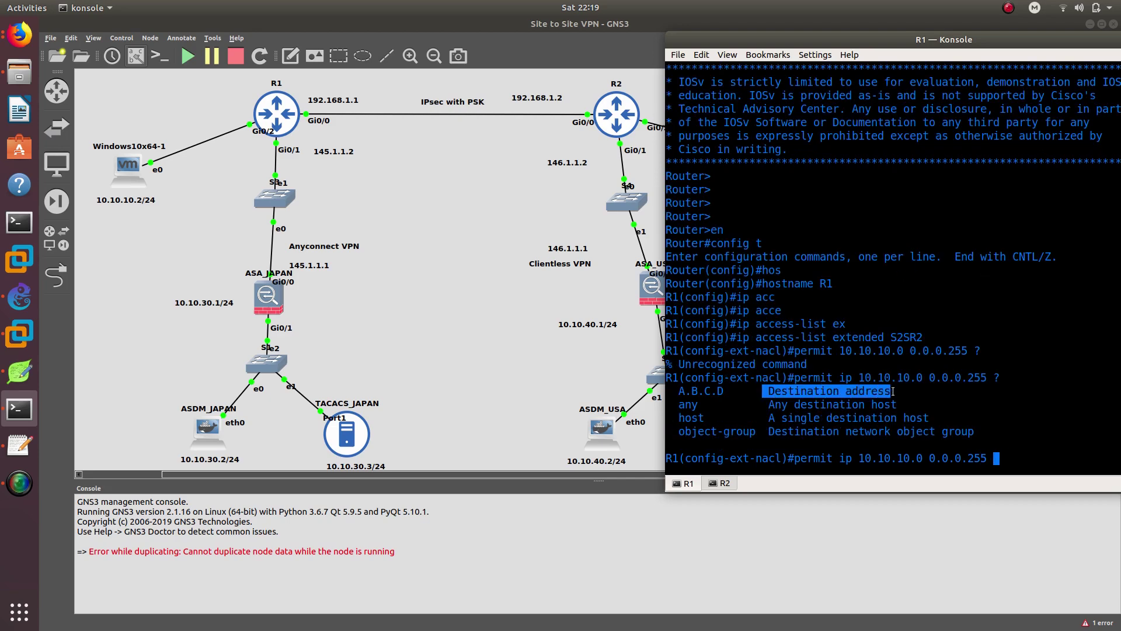
{"action": "left_click_drag", "start_coordinate": [768, 42], "coordinate": [225, 99]}
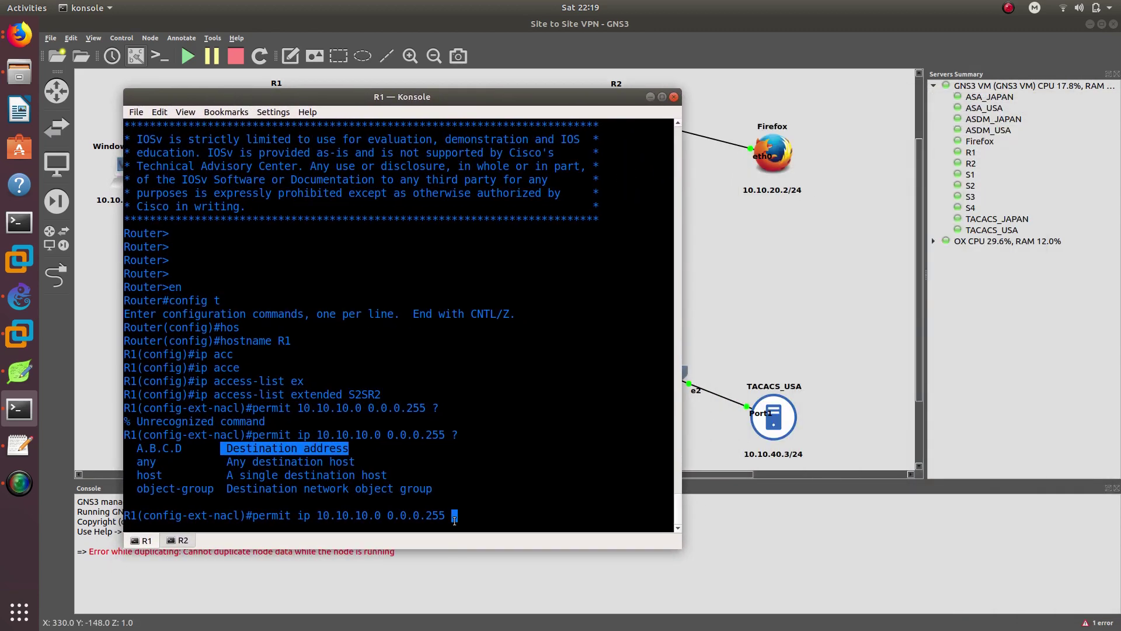
{"action": "type", "text": "10.10.10."}
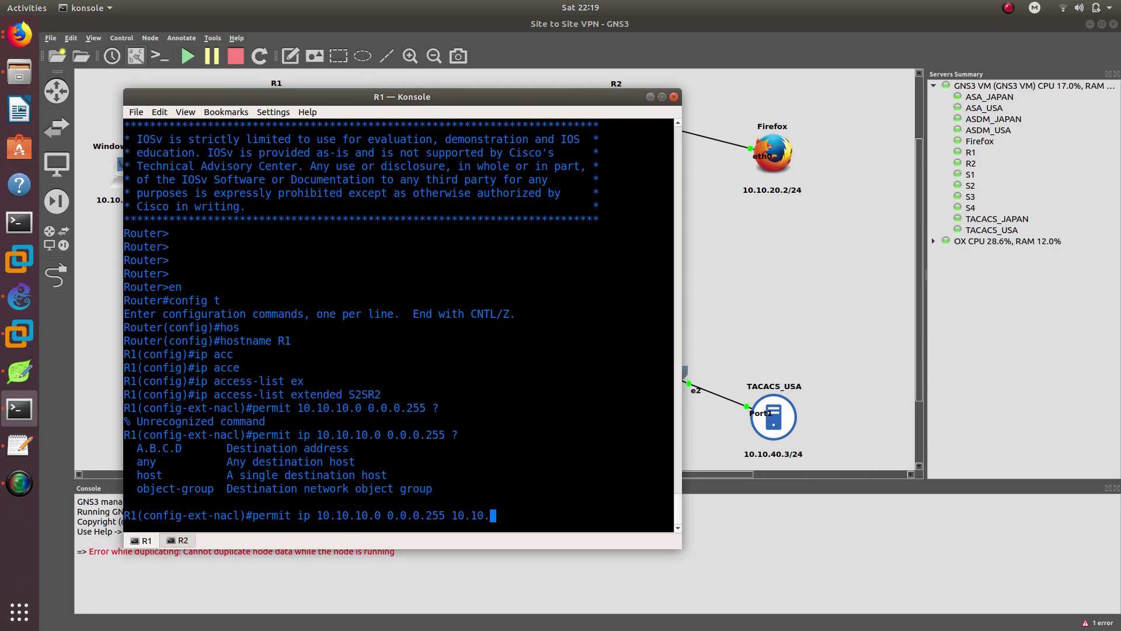
{"action": "type", "text": "20.0 0.0.0.255"}
{"action": "key", "text": "Return"}
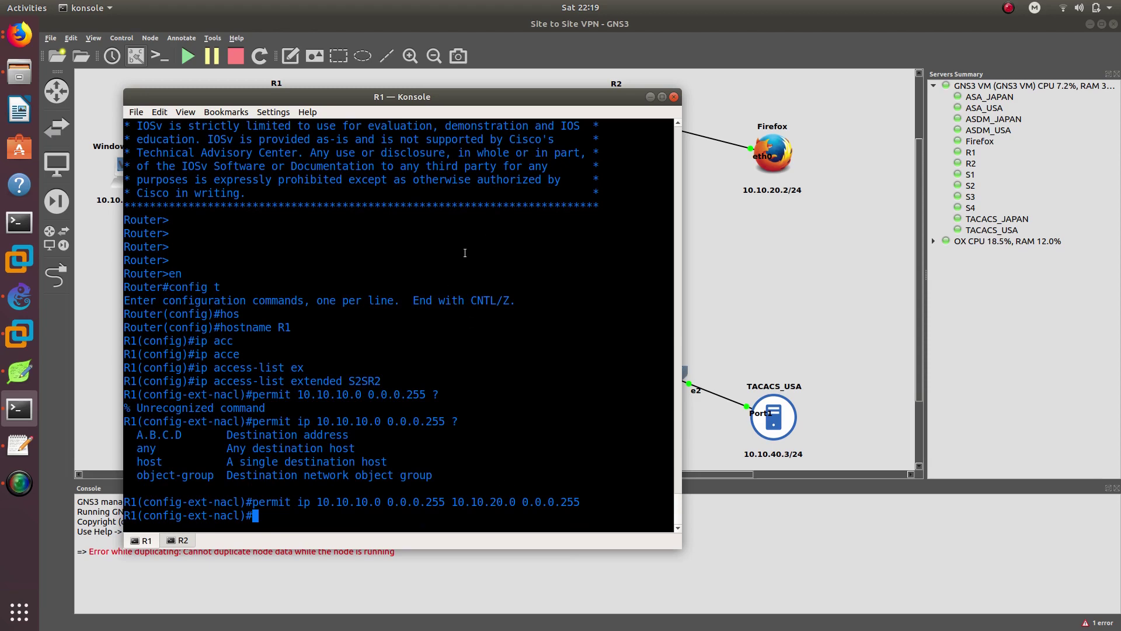
{"action": "left_click_drag", "start_coordinate": [416, 97], "coordinate": [753, 64]}
{"action": "type", "text": "exit"}
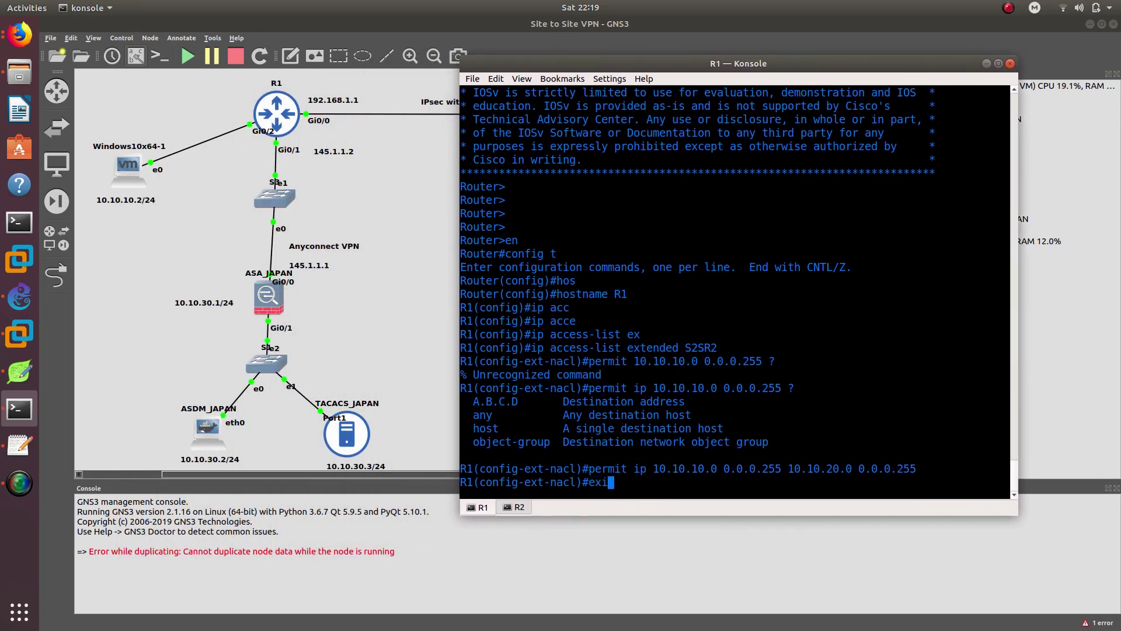
{"action": "key", "text": "Return"}
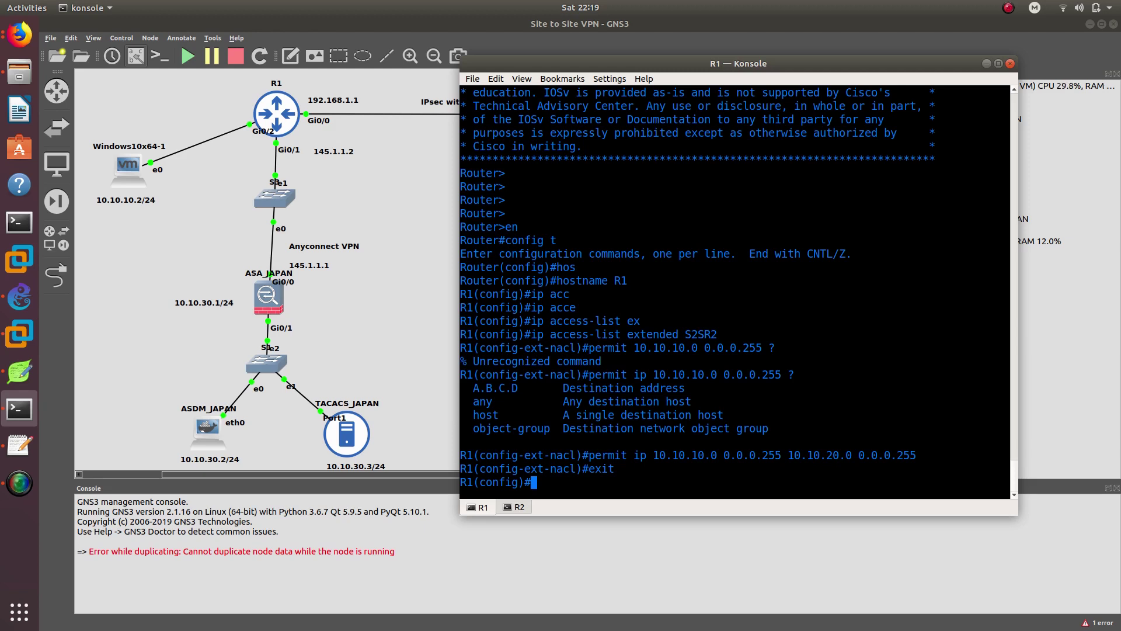
Start IPsec transform set STRONG with the esp-sha-hmac hash
{"action": "type", "text": "crypto ip"}
{"action": "key", "text": "Tab"}
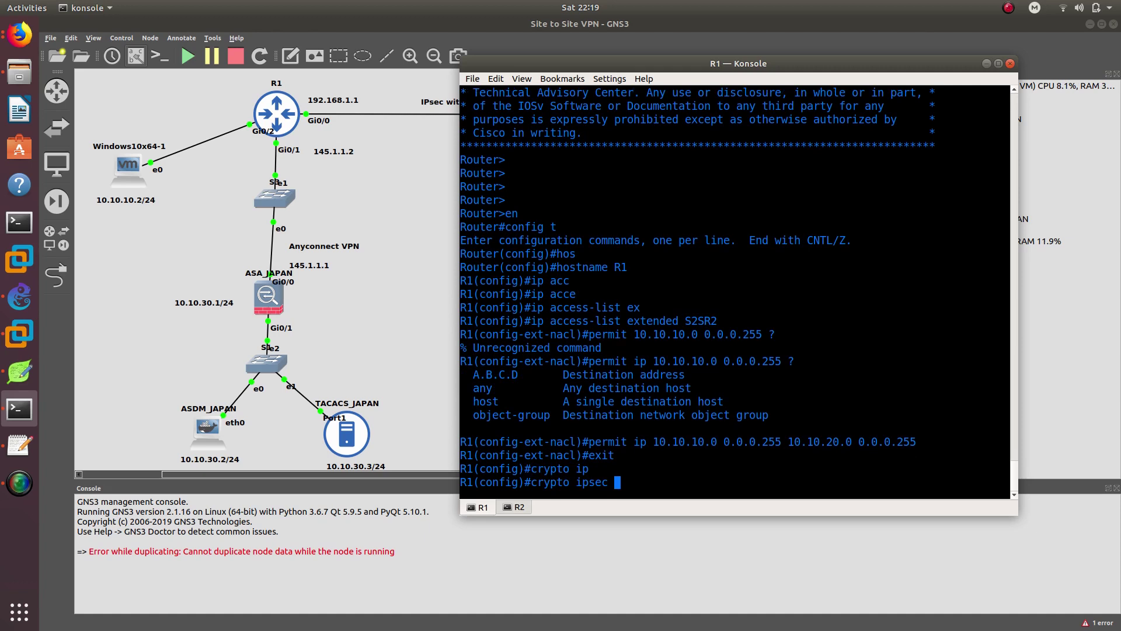
{"action": "type", "text": "tr"}
{"action": "key", "text": "Tab"}
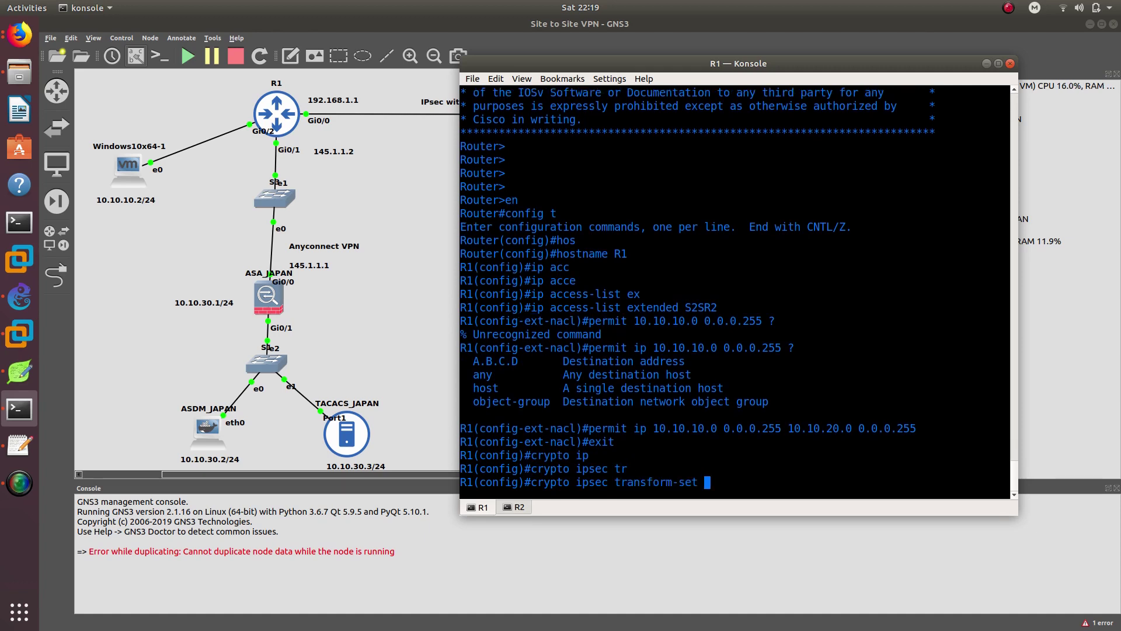
{"action": "type", "text": "STRONG es"}
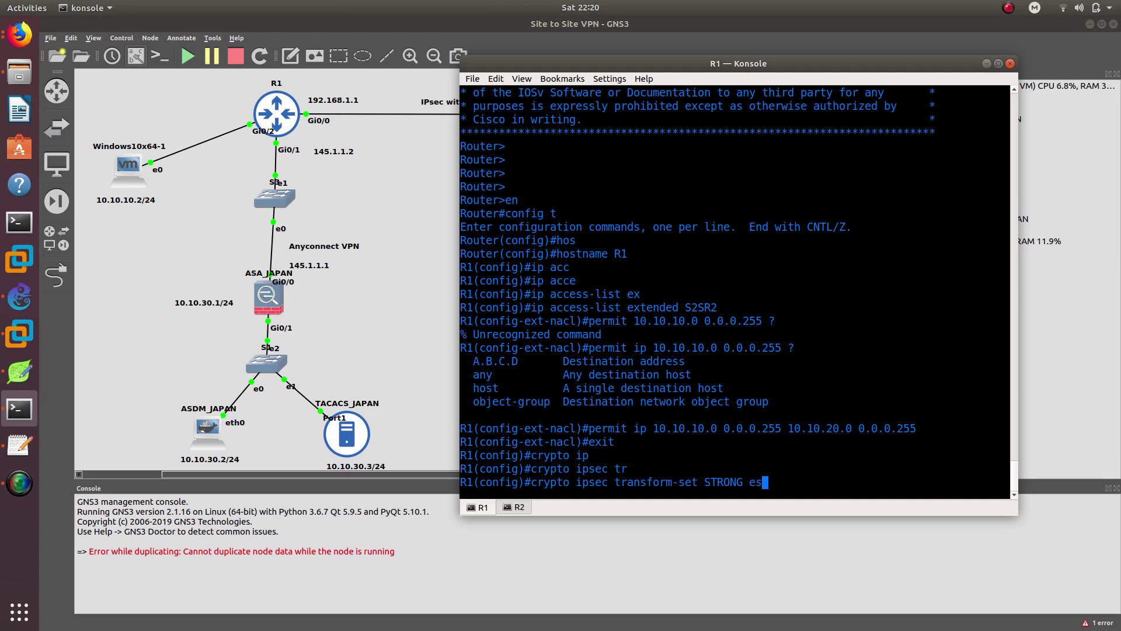
{"action": "key", "text": "Tab"}
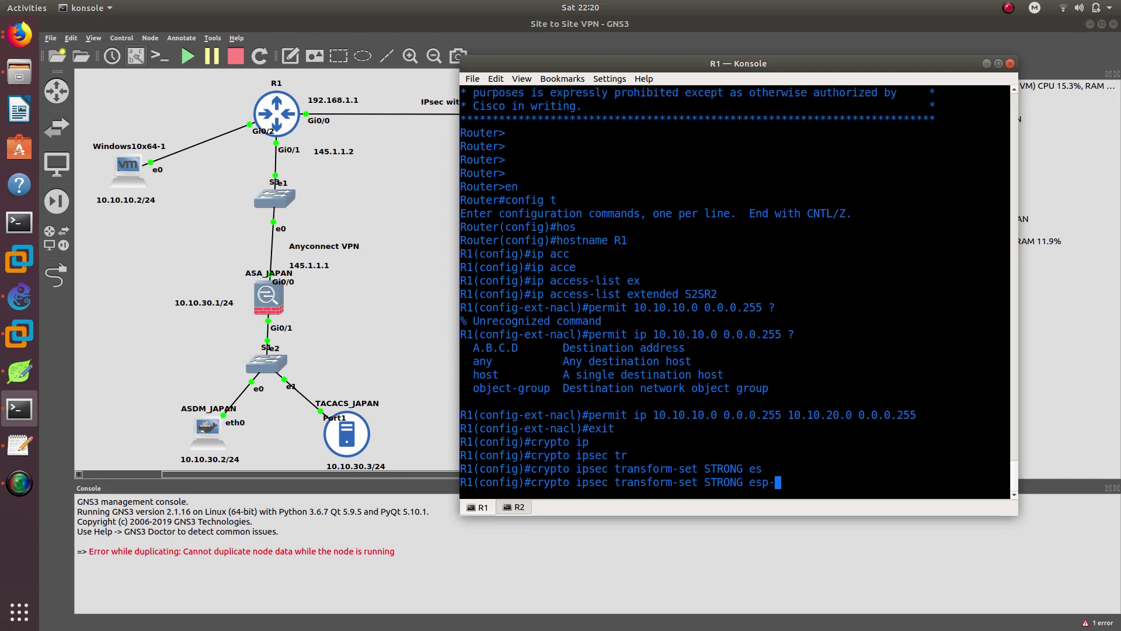
{"action": "type", "text": "sh"}
{"action": "key", "text": "Tab"}
{"action": "type", "text": "-m"}
{"action": "key", "text": "Tab"}
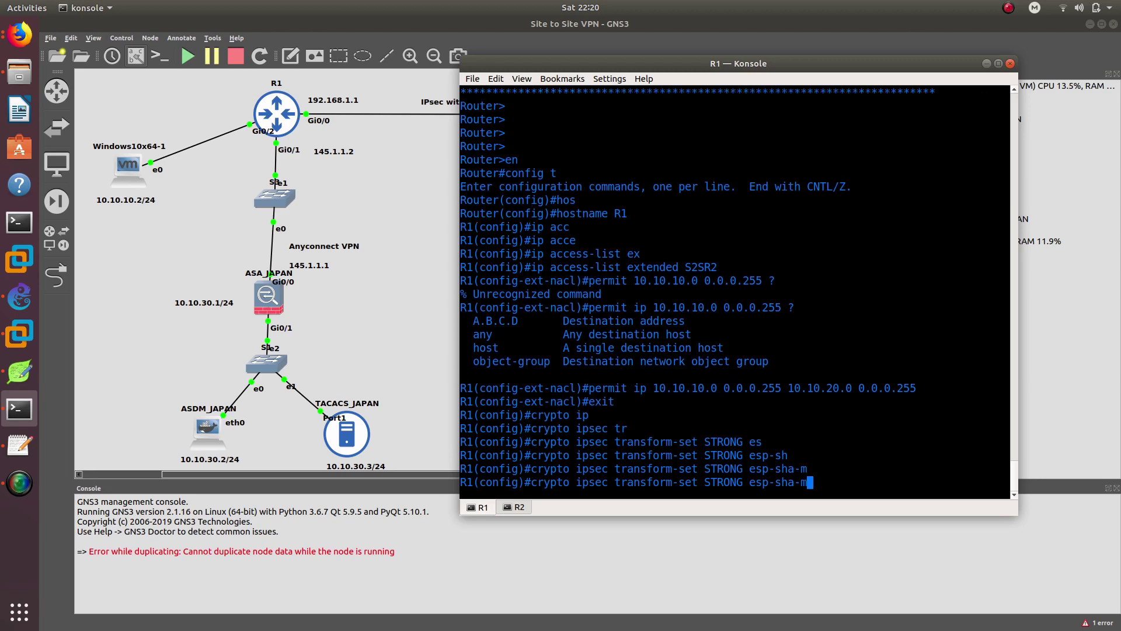
{"action": "type", "text": "a"}
{"action": "key", "text": "Tab"}
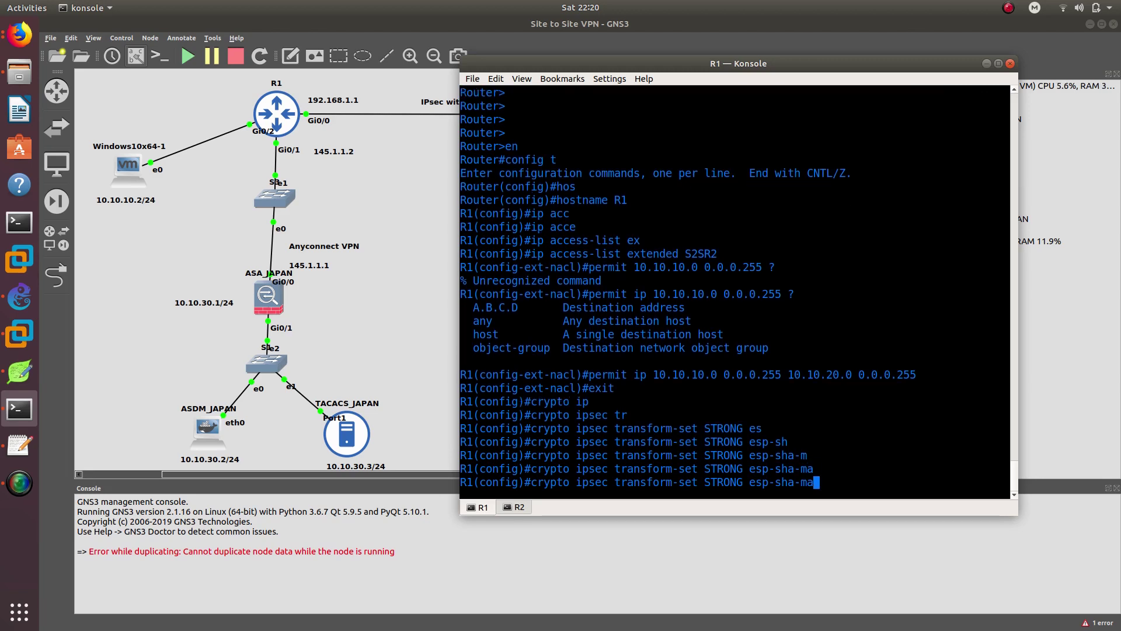
{"action": "key", "text": "BackSpace"}
{"action": "key", "text": "BackSpace"}
{"action": "type", "text": "hm"}
{"action": "key", "text": "Tab"}
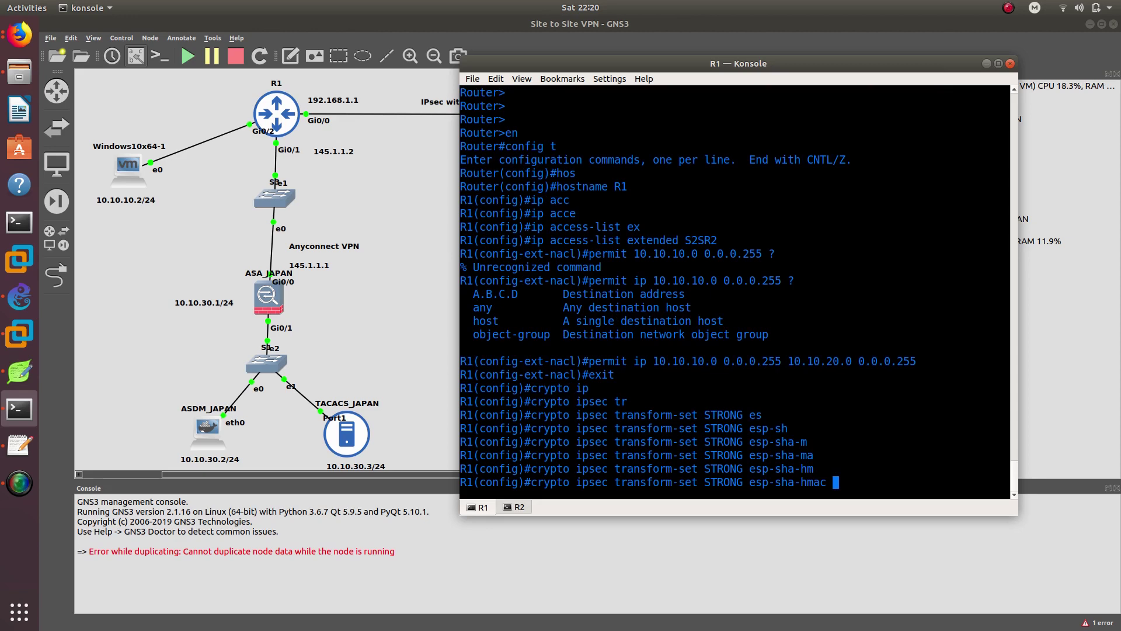
Add esp-aes 256 encryption and create the STRONG transform set
{"action": "type", "text": "eas-as"}
{"action": "key", "text": "Tab"}
{"action": "key", "text": "BackSpace"}
{"action": "type", "text": "e"}
{"action": "key", "text": "Tab"}
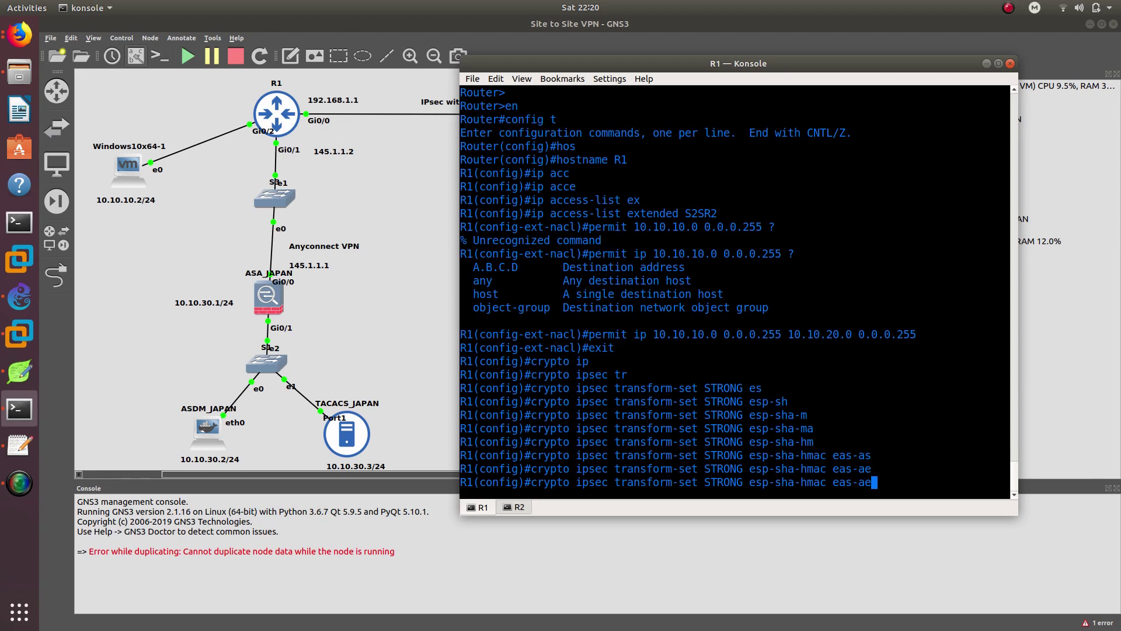
{"action": "key", "text": "BackSpace"}
{"action": "key", "text": "BackSpace"}
{"action": "key", "text": "BackSpace"}
{"action": "key", "text": "BackSpace"}
{"action": "key", "text": "BackSpace"}
{"action": "type", "text": "sp-"}
{"action": "key", "text": "Tab"}
{"action": "type", "text": "a"}
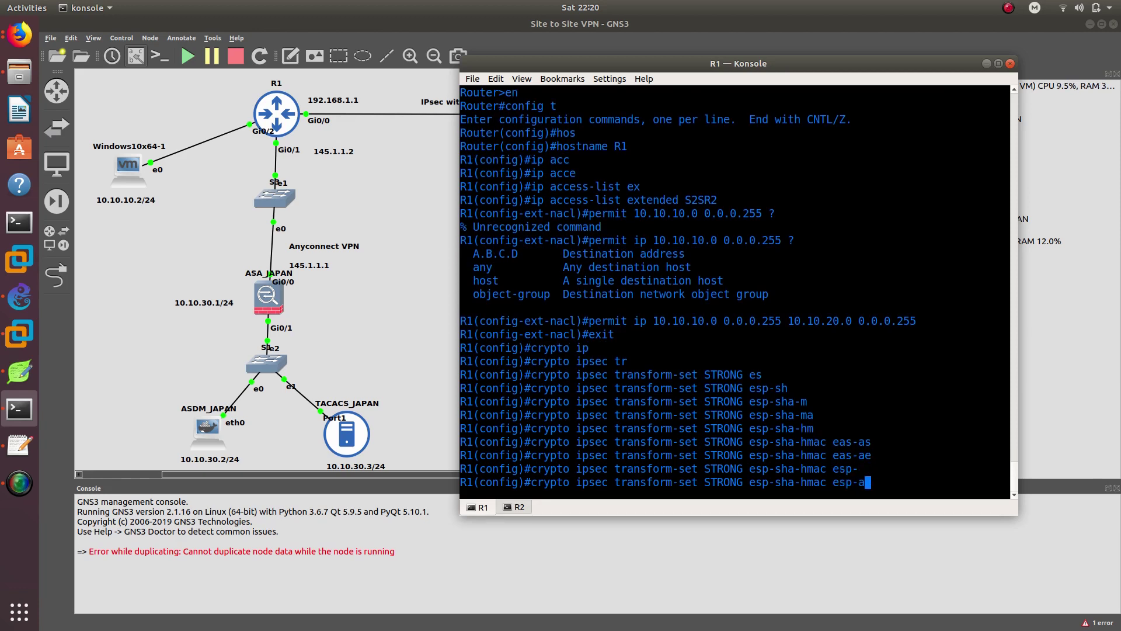
{"action": "key", "text": "Tab"}
{"action": "type", "text": "256"}
{"action": "key", "text": "Return"}
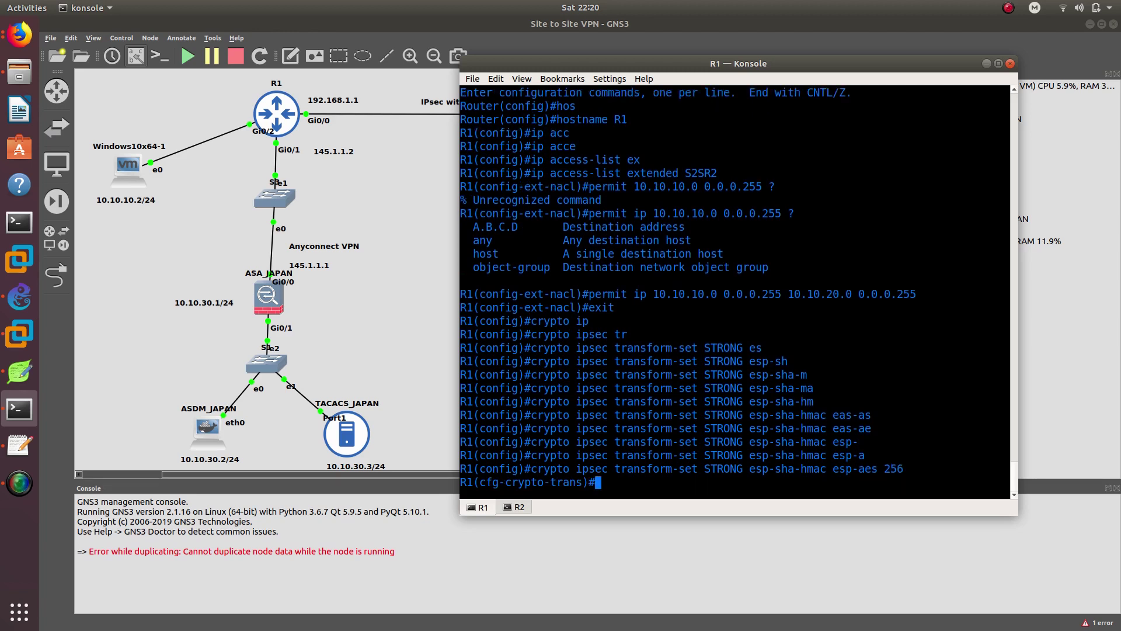
Enter 'mode tunnel' under the STRONG transform set on R1
{"action": "type", "text": "tunne"}
{"action": "key", "text": "Return"}
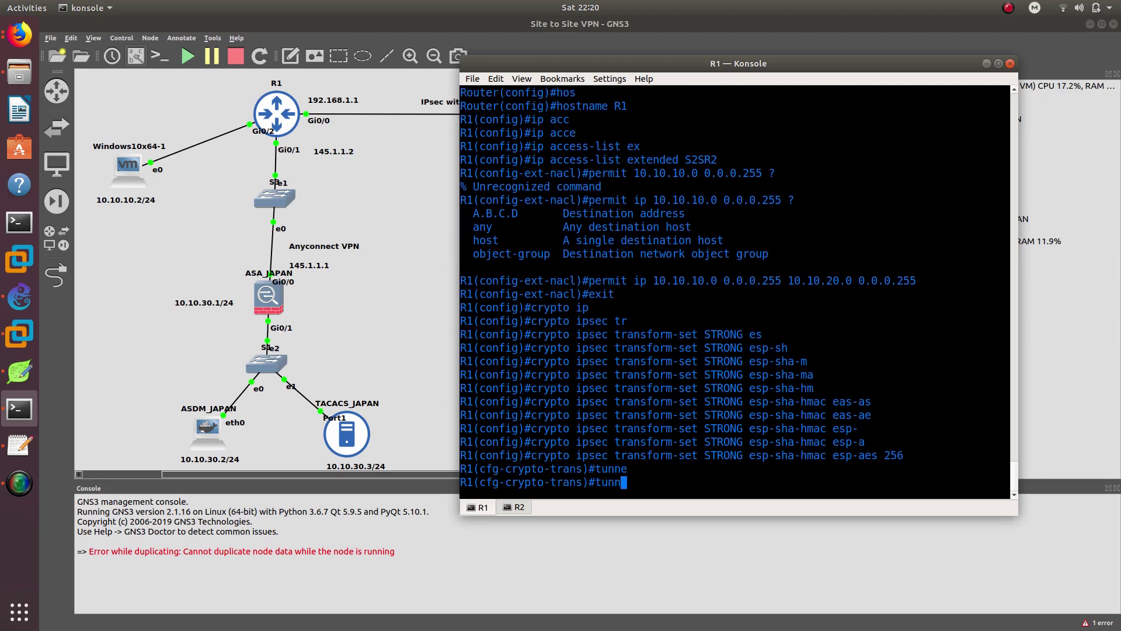
{"action": "type", "text": "mod"}
{"action": "type", "text": "e tun"}
{"action": "key", "text": "Tab"}
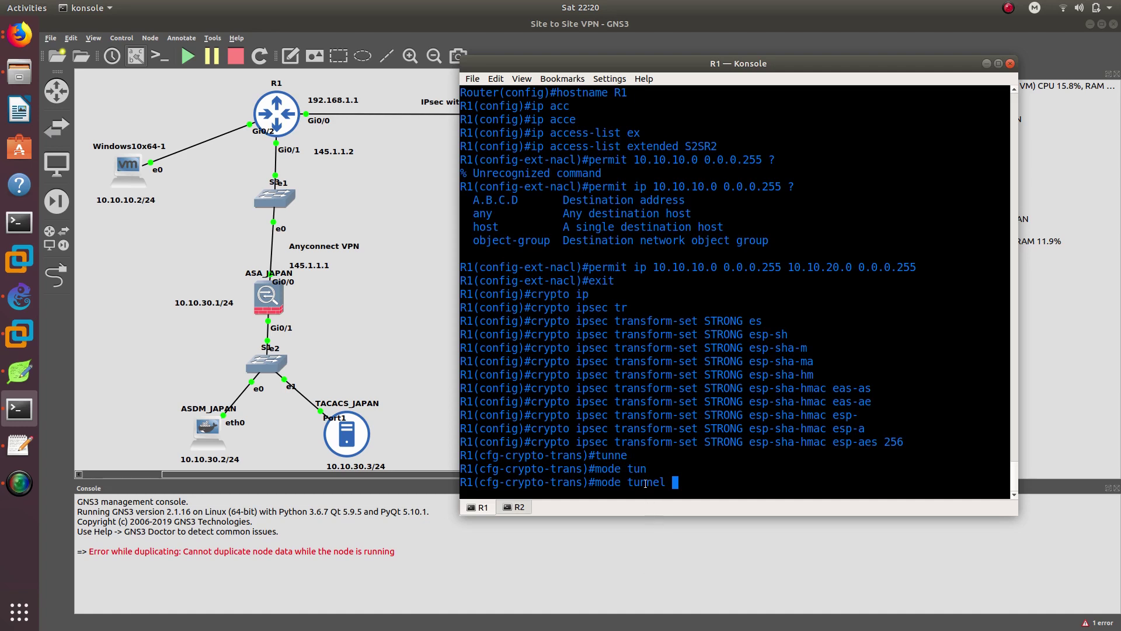
{"action": "double_click", "coordinate": [645, 482]}
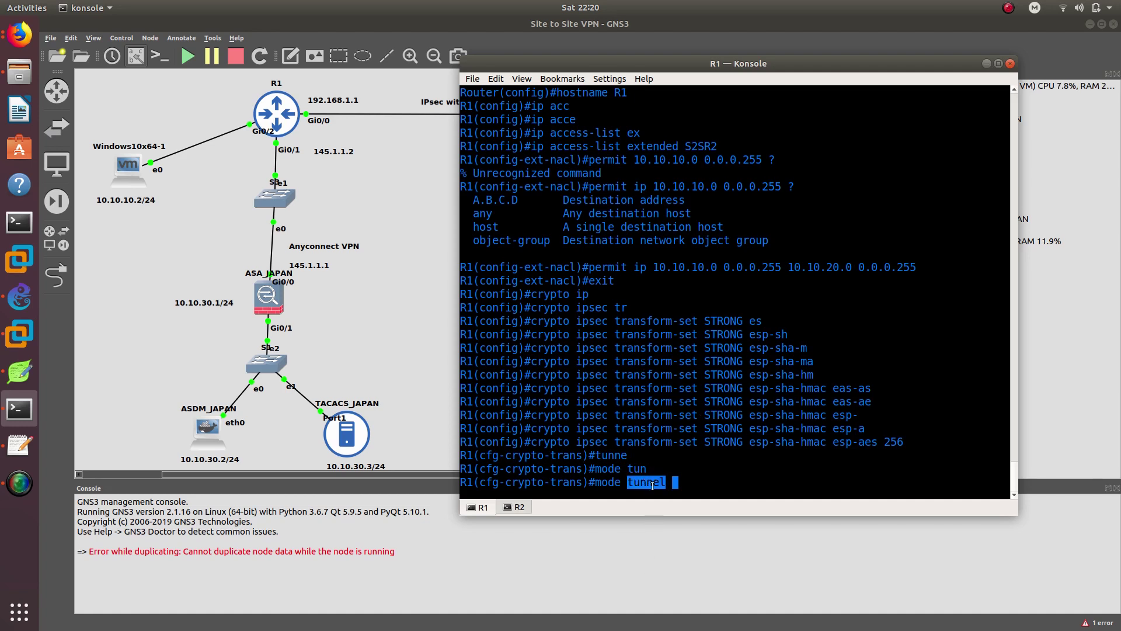
{"action": "key", "text": "Return"}
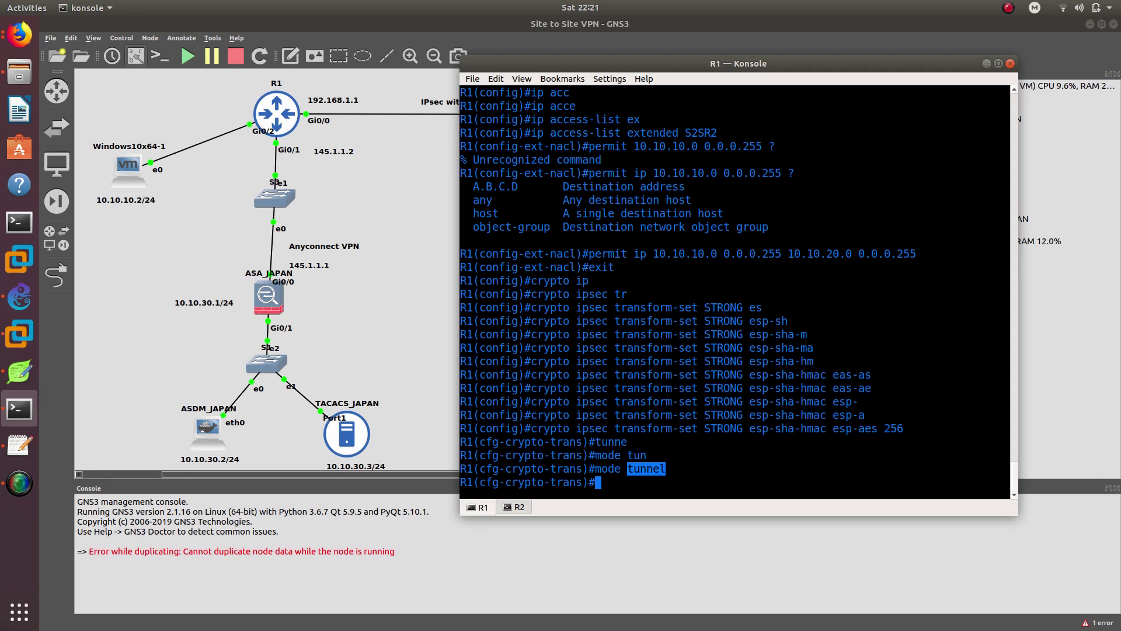
Leave the transform set and create crypto map R2MAP entry 1 as ipsec-isakmp
{"action": "type", "text": "exit"}
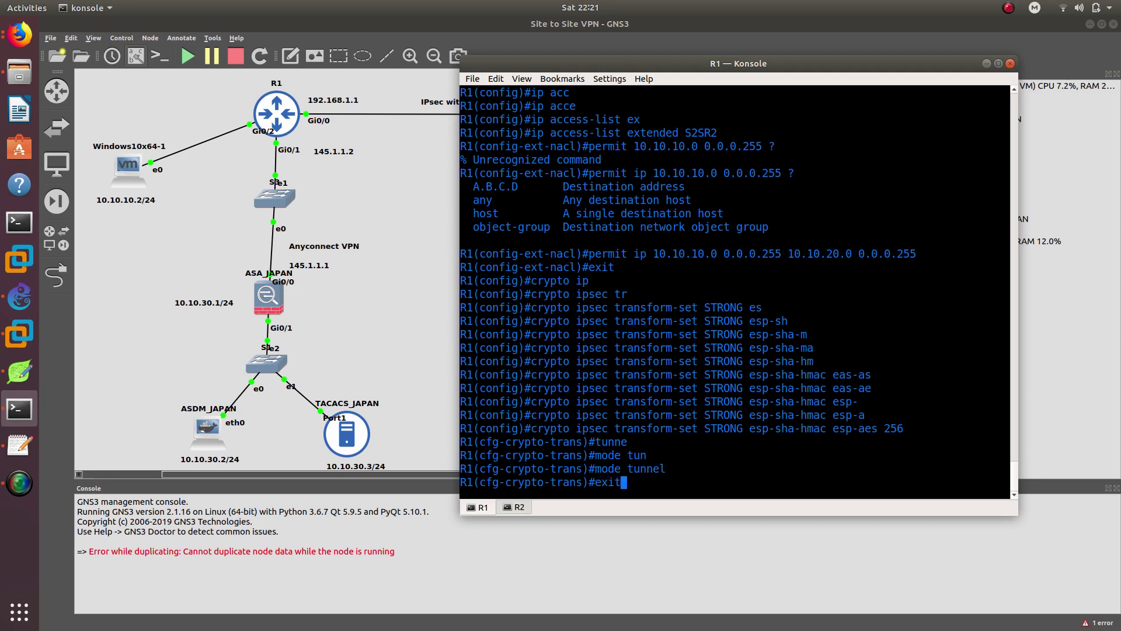
{"action": "key", "text": "Return"}
{"action": "type", "text": "cry"}
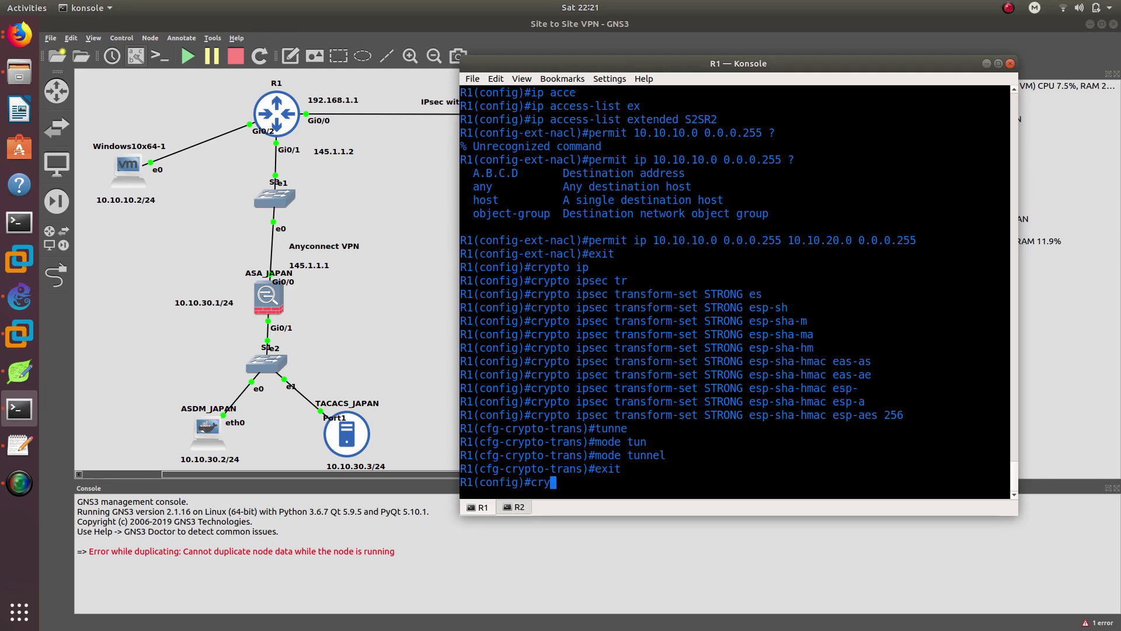
{"action": "key", "text": "Tab"}
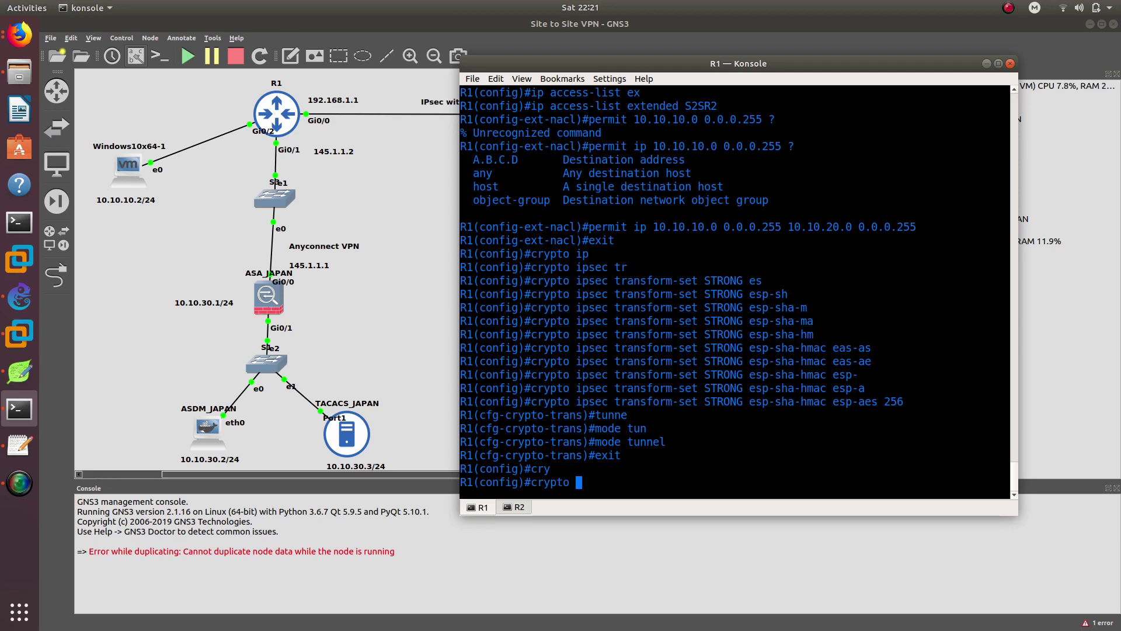
{"action": "type", "text": "map "}
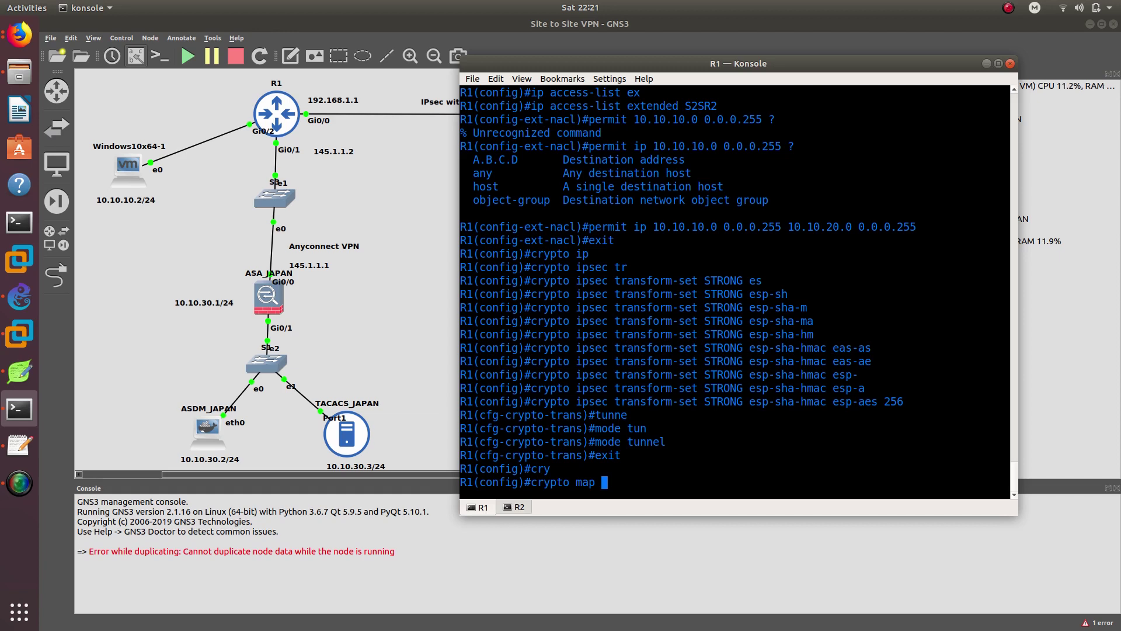
{"action": "type", "text": "R2MAP "}
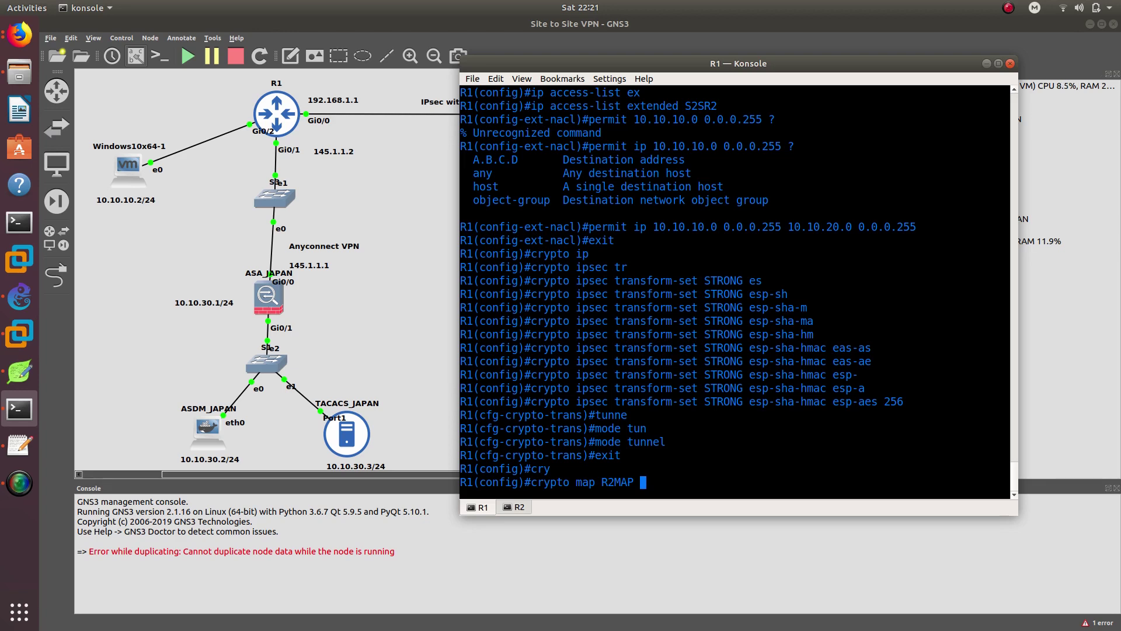
{"action": "type", "text": "1 ip"}
{"action": "key", "text": "Tab"}
{"action": "type", "text": "i"}
{"action": "key", "text": "Tab"}
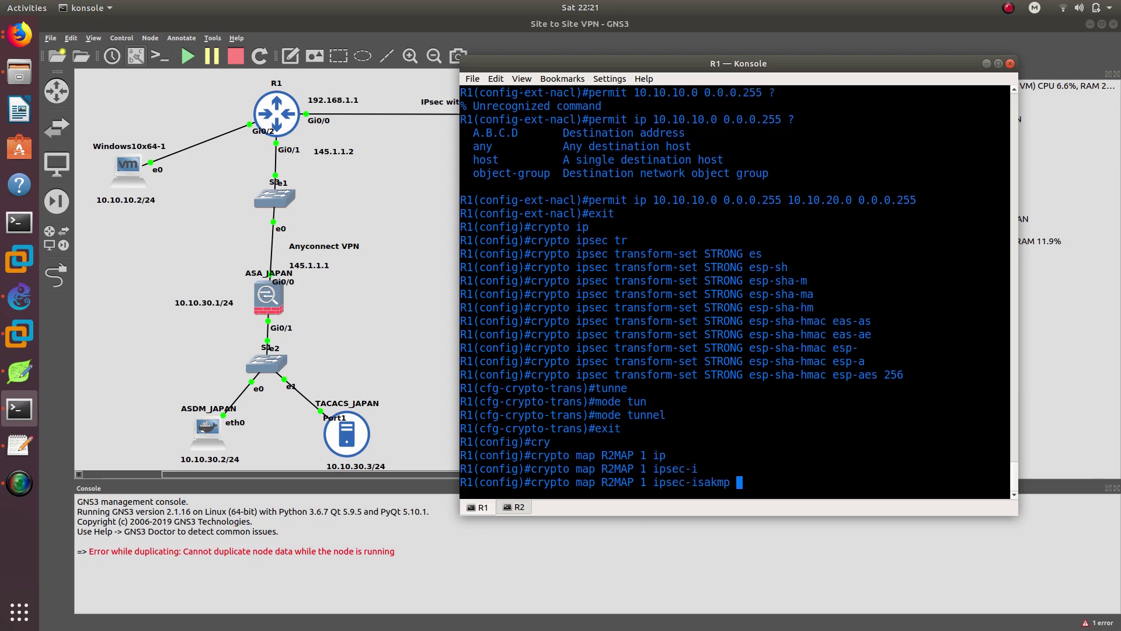
{"action": "key", "text": "Return"}
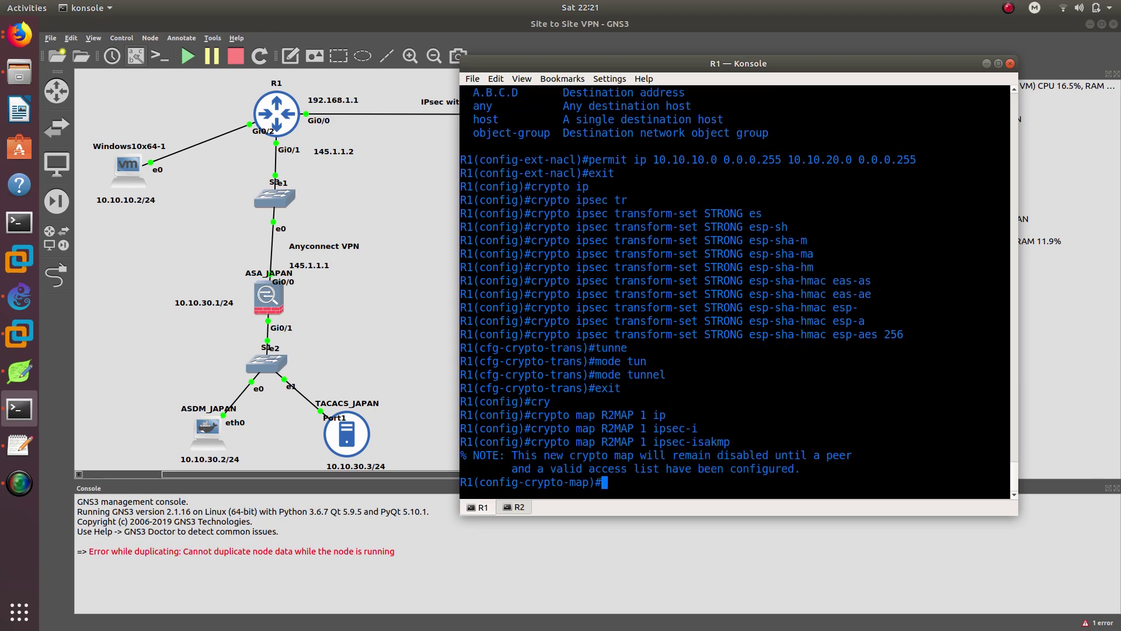
Enter 'set transform-set STRONG' in crypto map R2MAP 1
{"action": "type", "text": "tr"}
{"action": "key", "text": "Tab"}
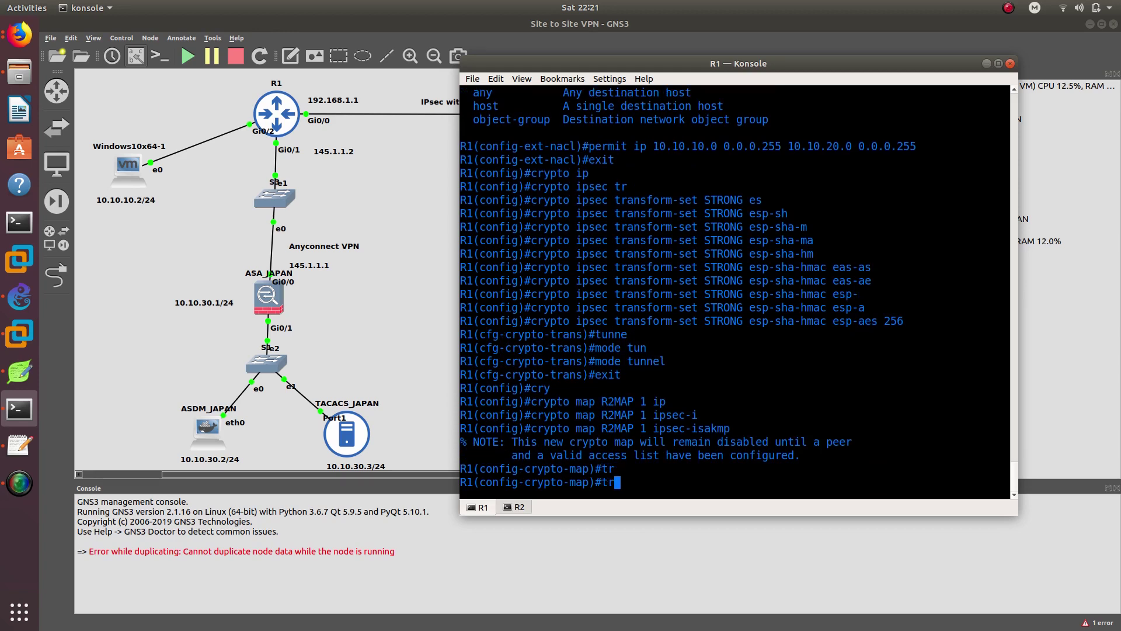
{"action": "key", "text": "BackSpace"}
{"action": "key", "text": "BackSpace"}
{"action": "type", "text": "set tr"}
{"action": "key", "text": "Tab"}
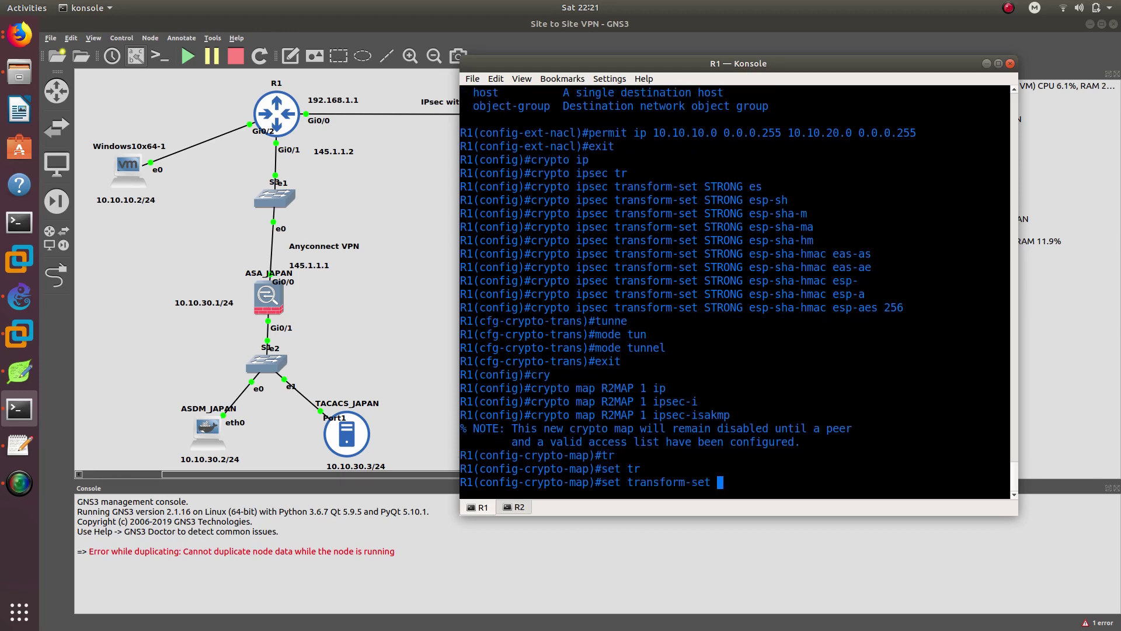
{"action": "type", "text": "STRONG"}
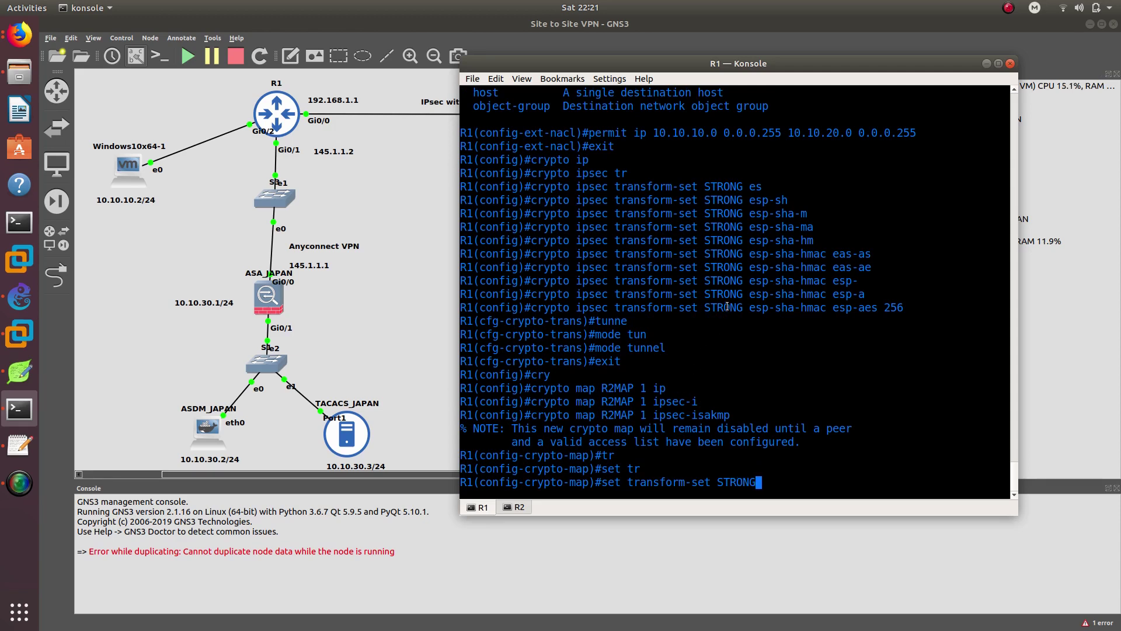
{"action": "double_click", "coordinate": [726, 307]}
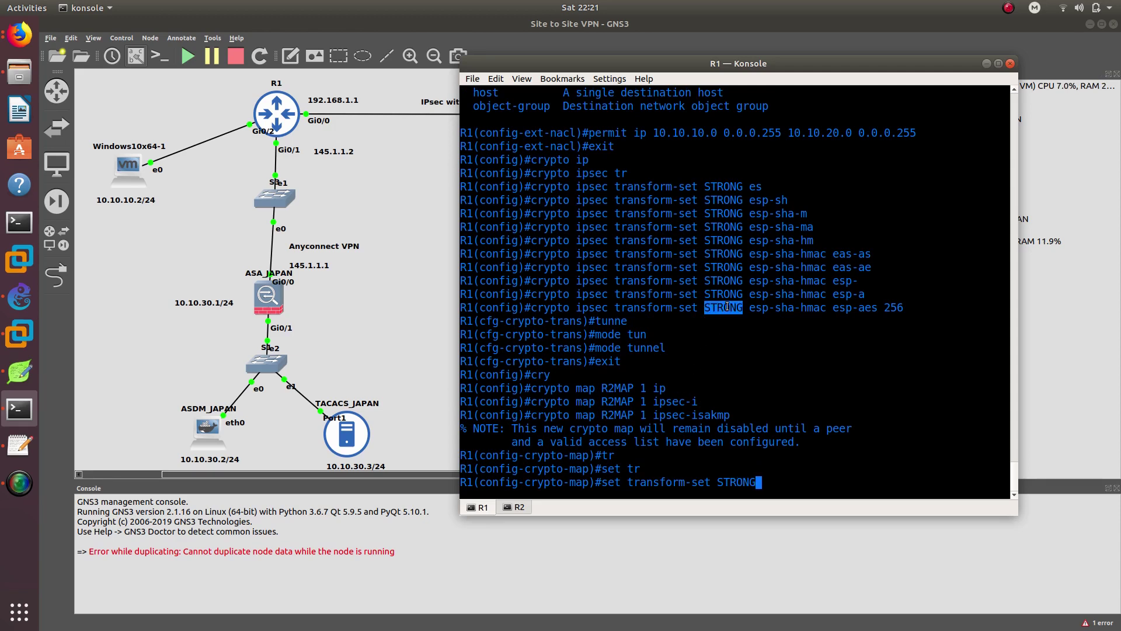
{"action": "left_click", "coordinate": [796, 486]}
{"action": "key", "text": "Return"}
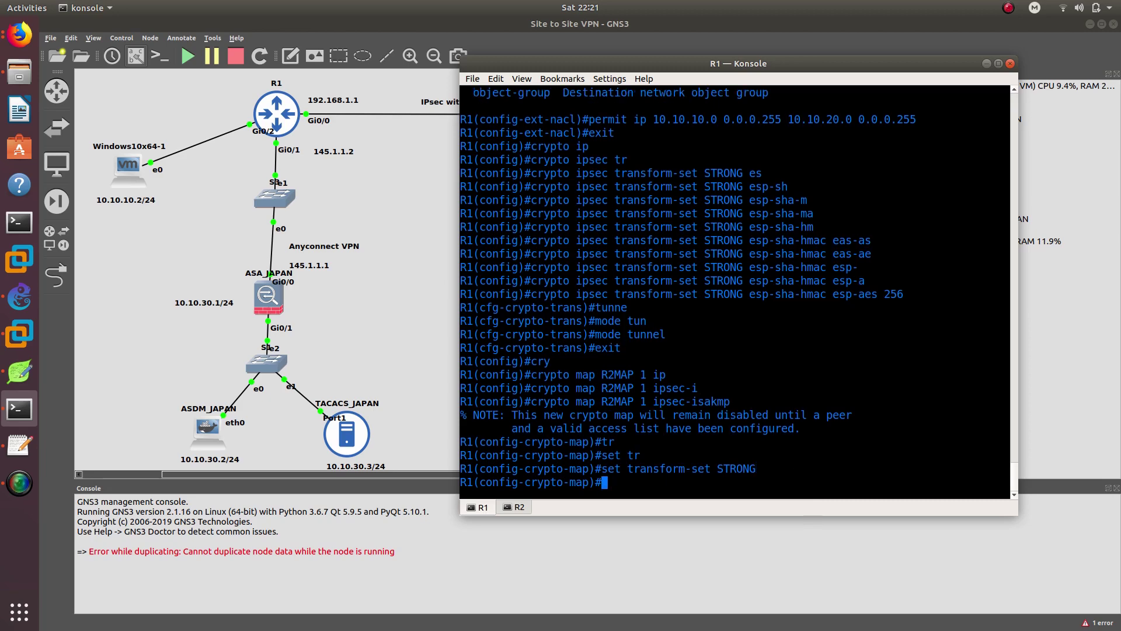
{"action": "type", "text": "set"}
{"action": "key", "text": "Tab"}
{"action": "type", "text": "peer"}
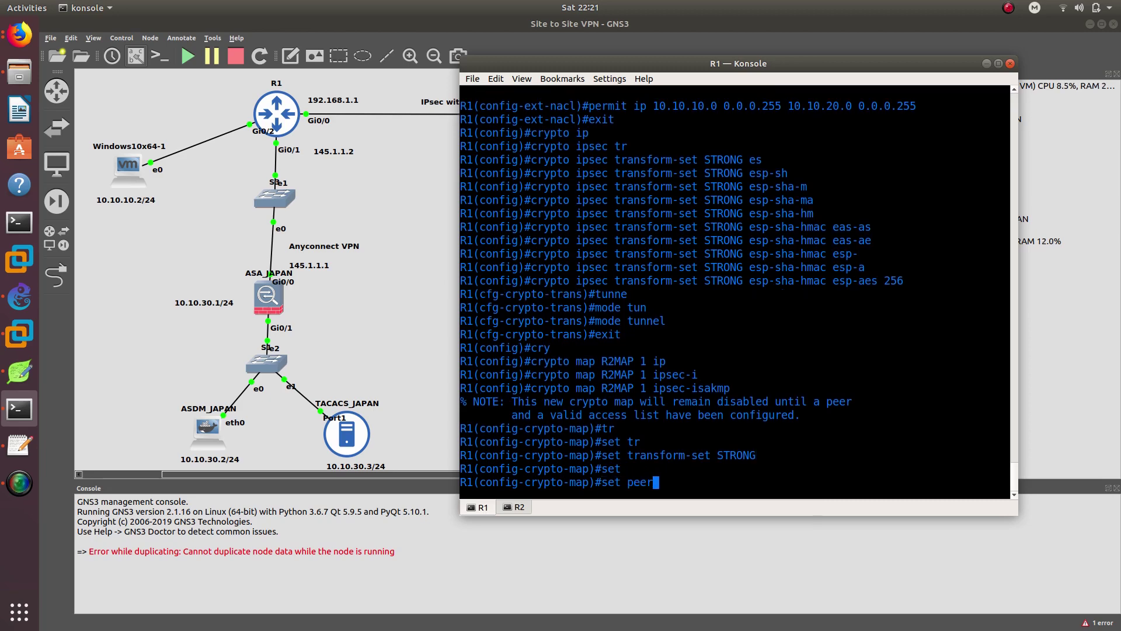
{"action": "key", "text": "Tab"}
Set the crypto map peer to 192.168.1.2
{"action": "left_click_drag", "start_coordinate": [722, 72], "coordinate": [452, 130]}
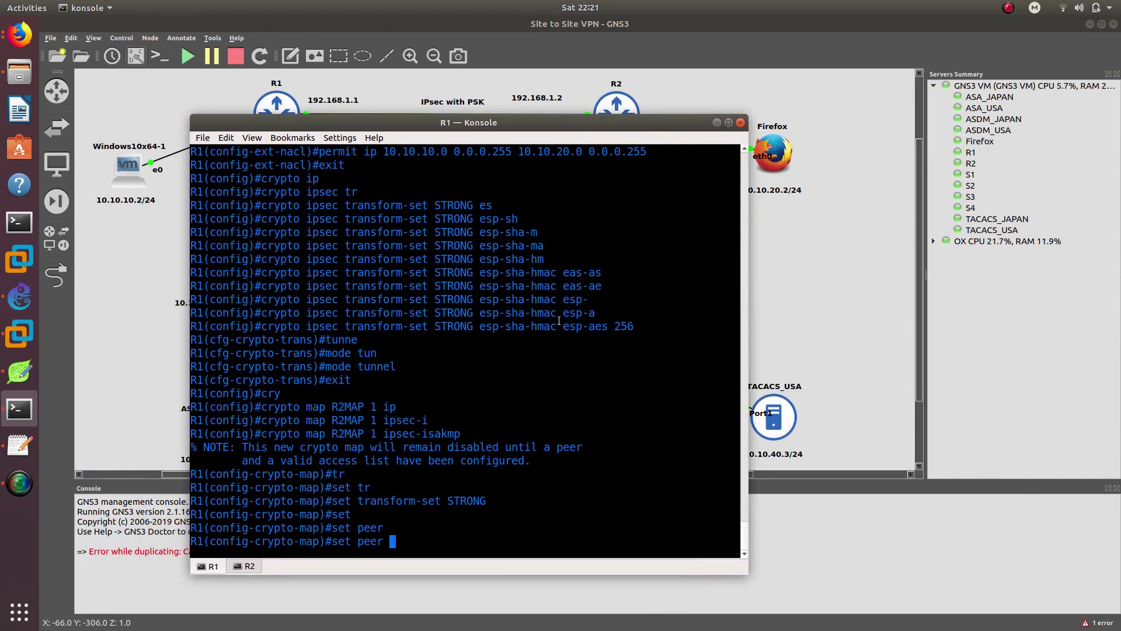
{"action": "type", "text": "192.168.1.2"}
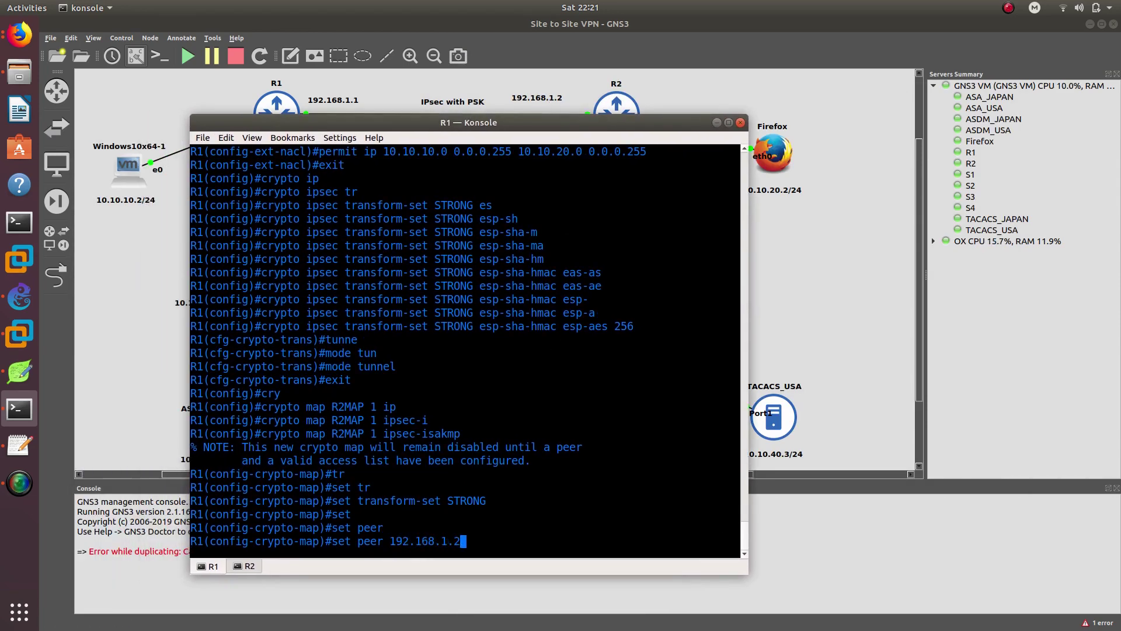
{"action": "key", "text": "Return"}
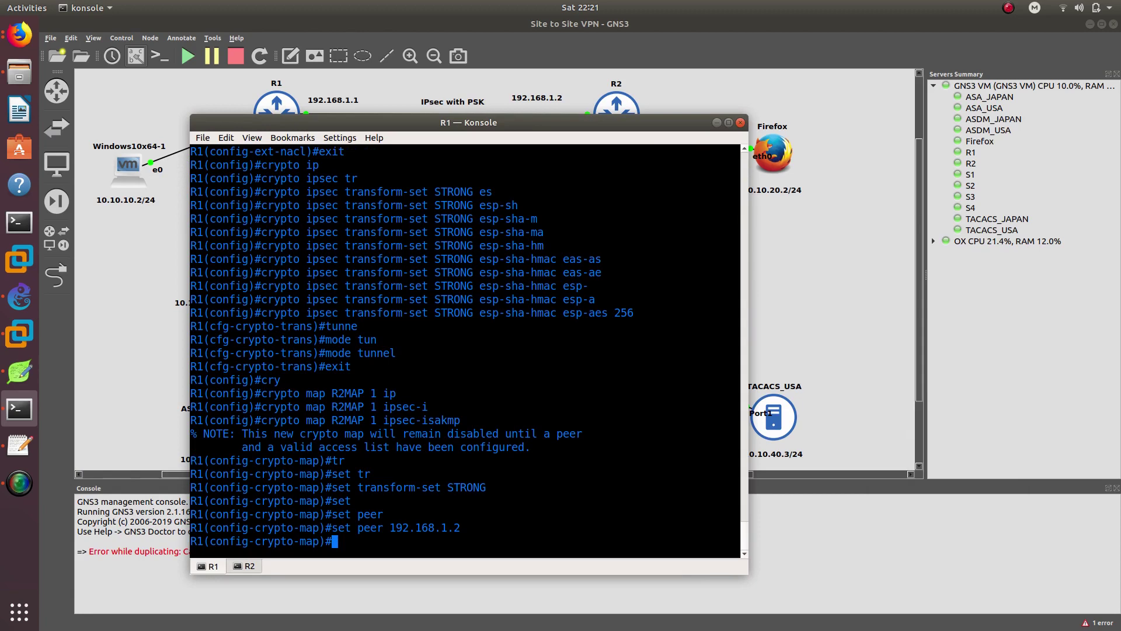
Match address S2SR2 on the map, pasting the ACL name from scrollback, then exit
{"action": "type", "text": "match add"}
{"action": "key", "text": "Tab"}
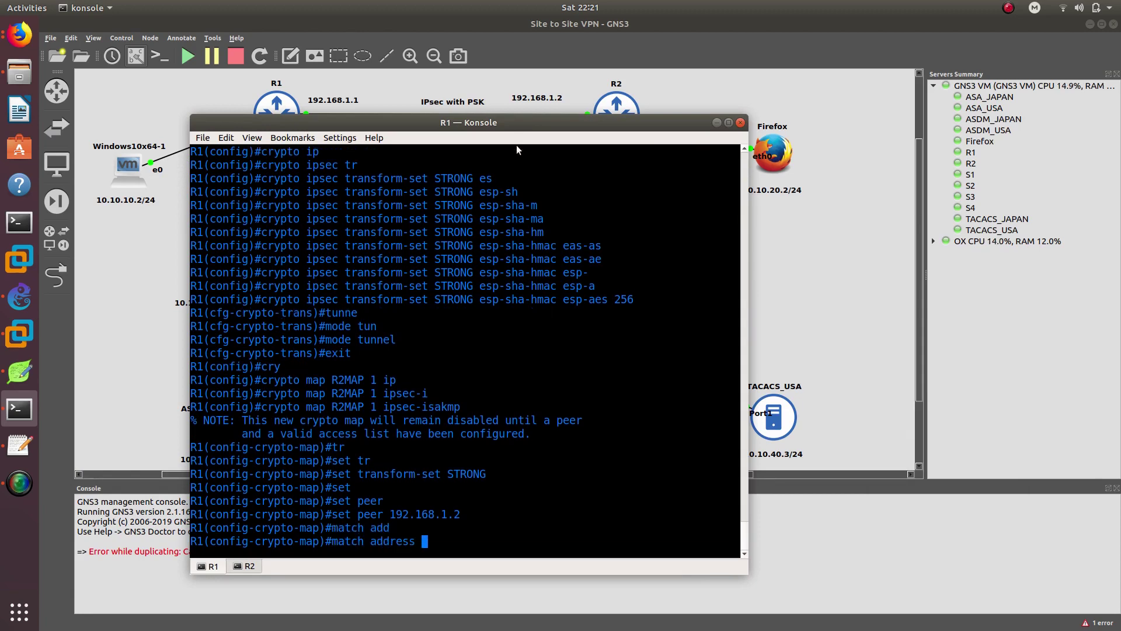
{"action": "scroll", "coordinate": [442, 307], "scroll_direction": "up", "scroll_amount": 7}
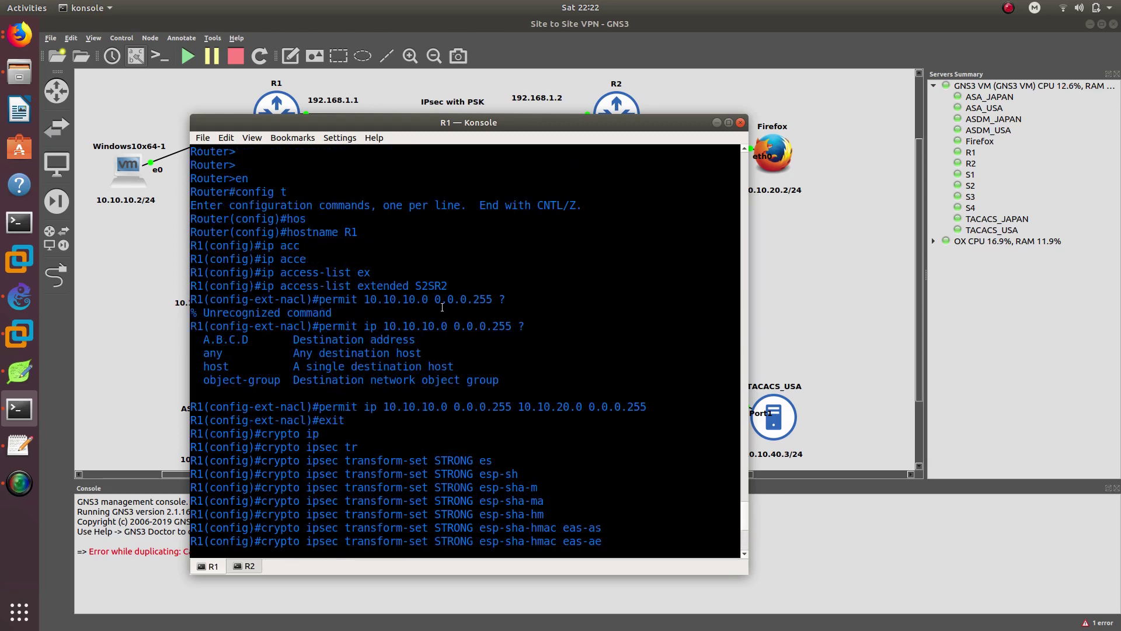
{"action": "double_click", "coordinate": [426, 285]}
{"action": "right_click", "coordinate": [427, 285]}
{"action": "left_click", "coordinate": [456, 359]}
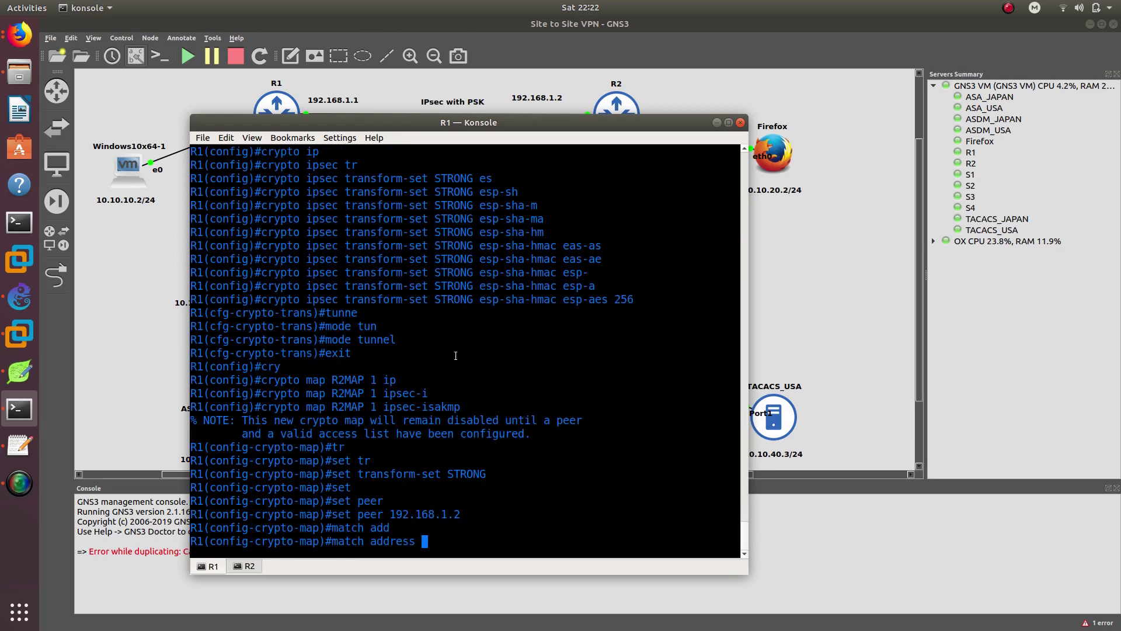
{"action": "right_click", "coordinate": [464, 348]}
{"action": "left_click", "coordinate": [511, 373]}
{"action": "key", "text": "Return"}
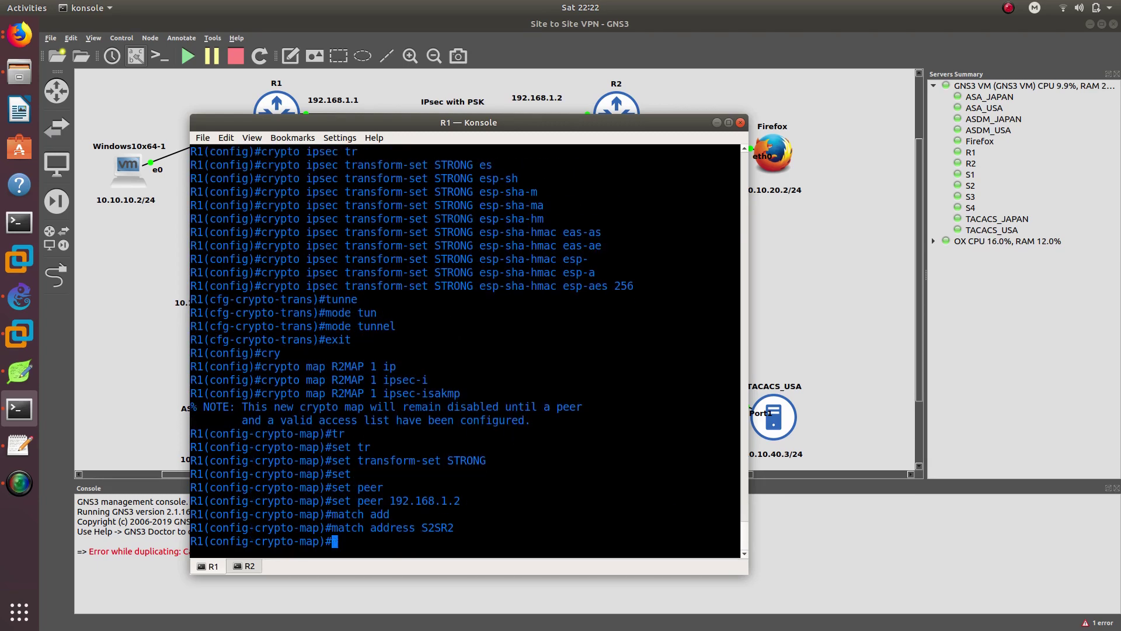
{"action": "type", "text": "exit"}
{"action": "key", "text": "Return"}
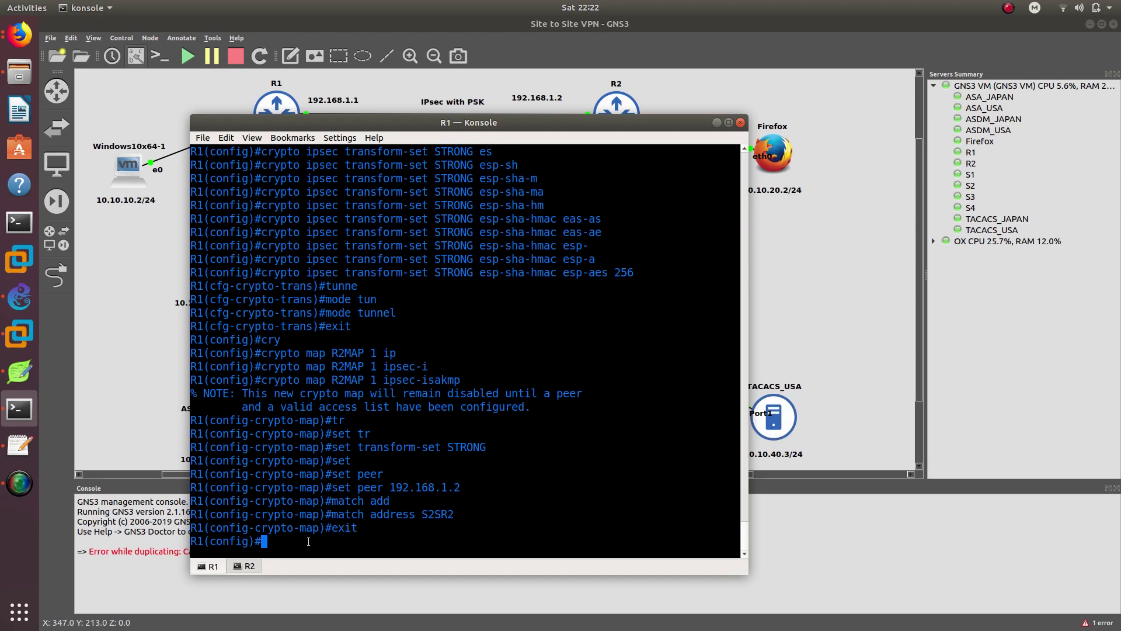
Configure the crypto isakmp pre-shared key for peer address 192.168.1.2
{"action": "type", "text": "cryp"}
{"action": "key", "text": "Tab"}
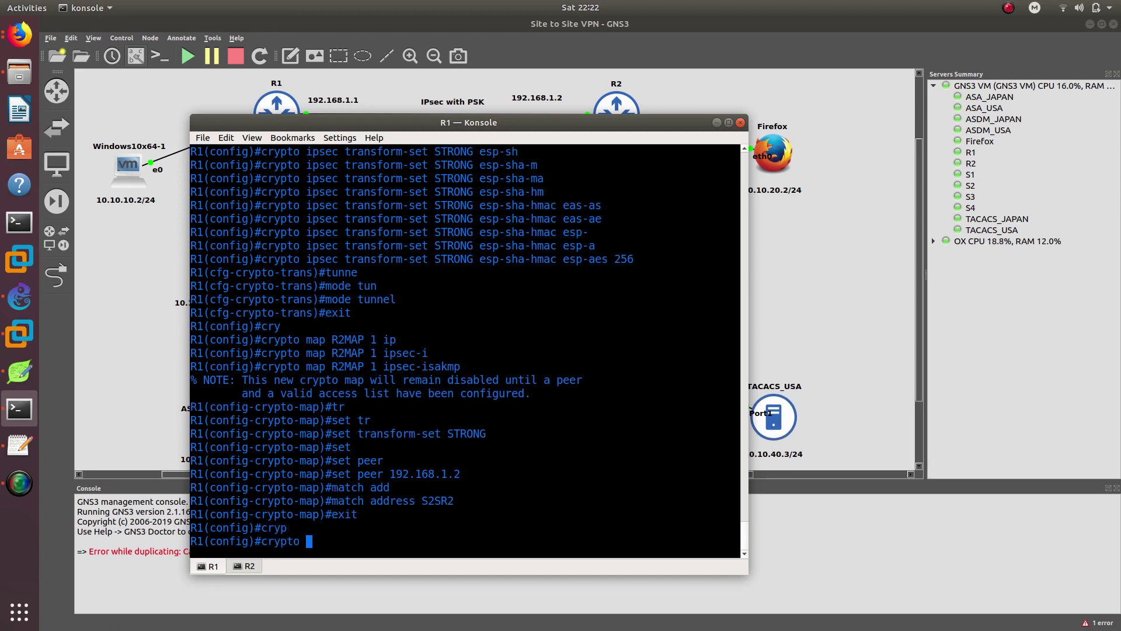
{"action": "type", "text": "is"}
{"action": "key", "text": "Tab"}
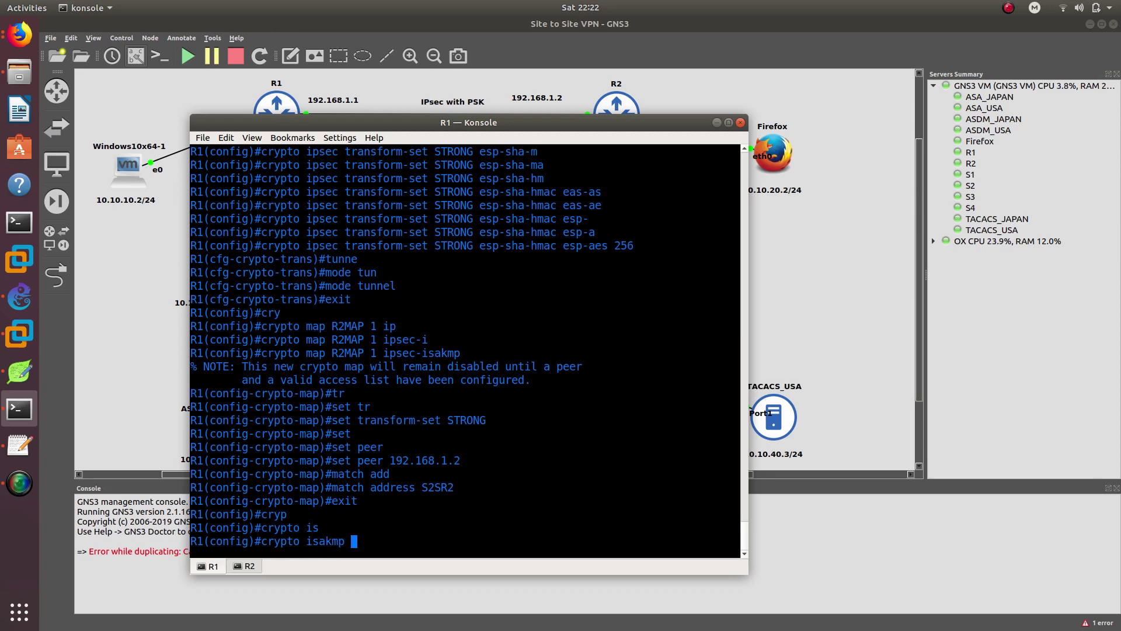
{"action": "type", "text": "key cisc"}
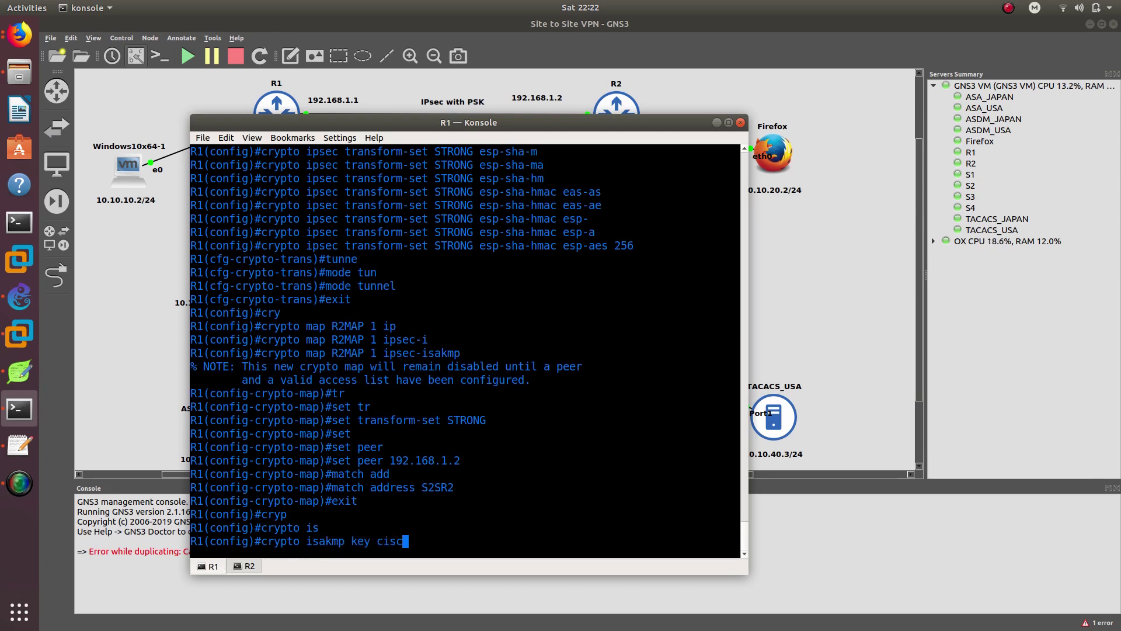
{"action": "type", "text": "o123 add"}
{"action": "key", "text": "Tab"}
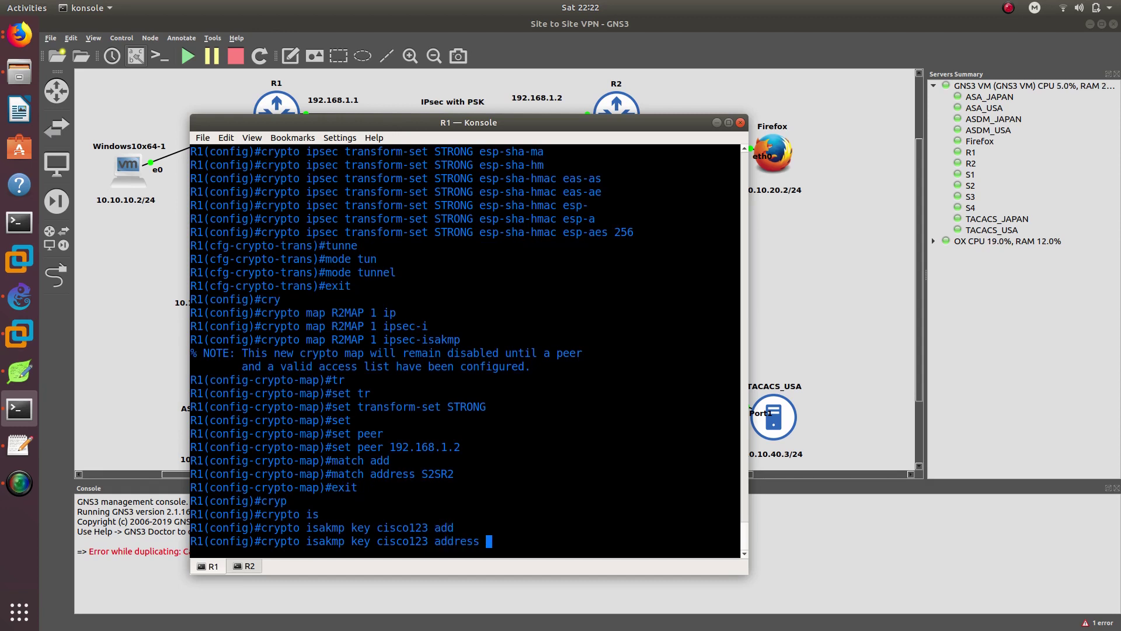
{"action": "type", "text": "192.168.1.2"}
{"action": "key", "text": "Return"}
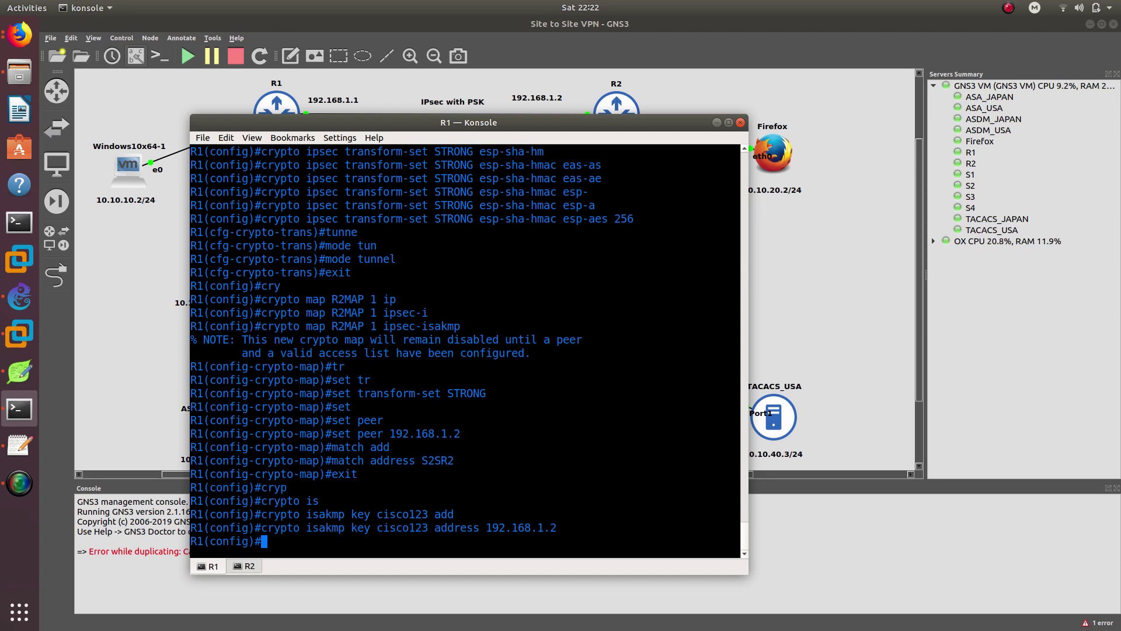
{"action": "type", "text": "cryto"}
{"action": "key", "text": "Tab"}
Fix the misspelled crypto keyword and create ISAKMP policy 1 with 'crypto isakmp policy 1'
{"action": "key", "text": "Left"}
{"action": "key", "text": "Left"}
{"action": "type", "text": "p"}
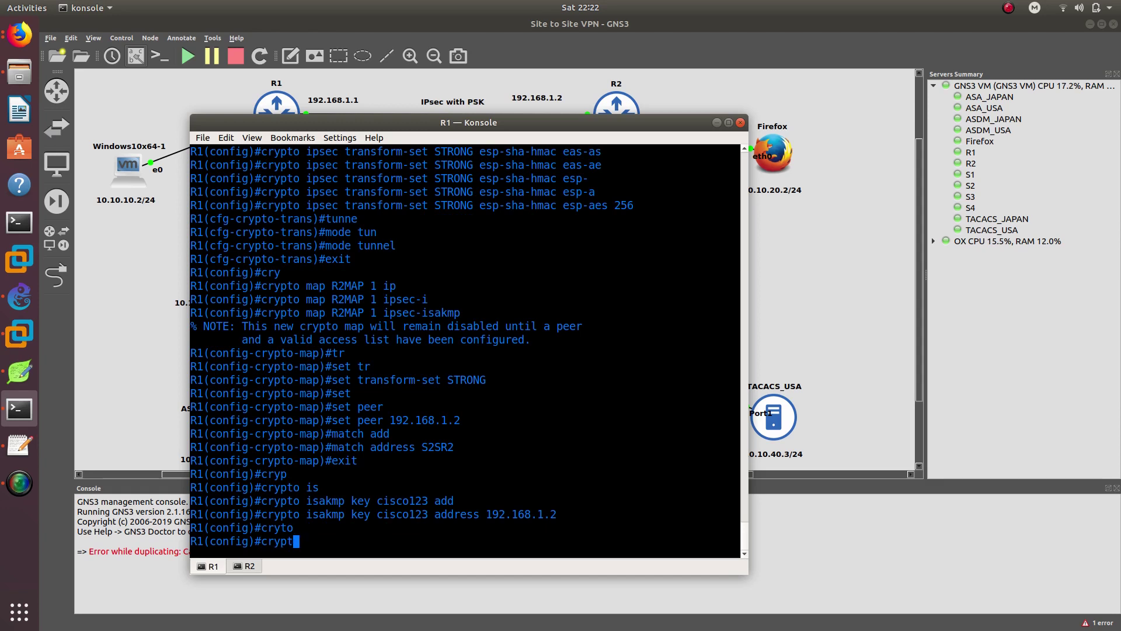
{"action": "key", "text": "Right"}
{"action": "key", "text": "Right"}
{"action": "key", "text": "Tab"}
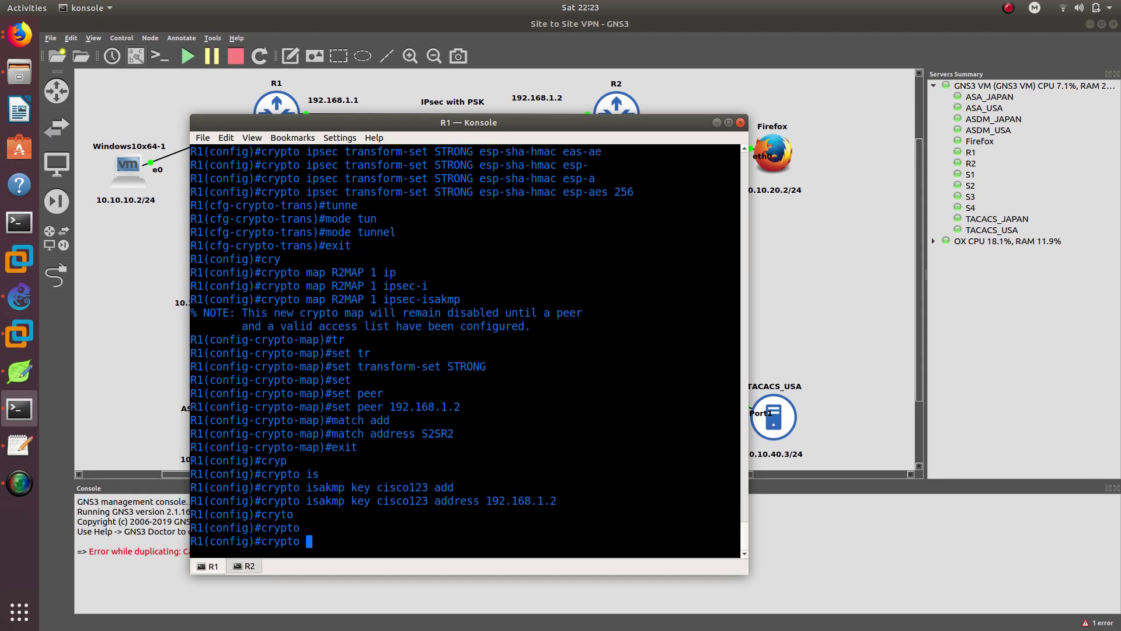
{"action": "type", "text": "is"}
{"action": "key", "text": "Tab"}
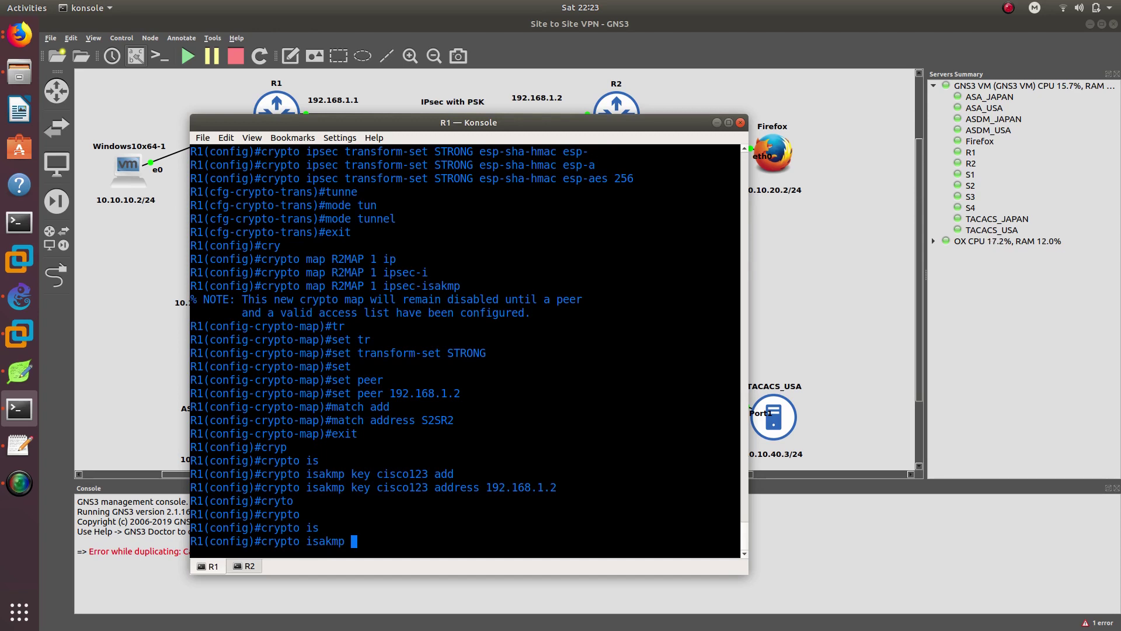
{"action": "type", "text": "po"}
{"action": "key", "text": "Tab"}
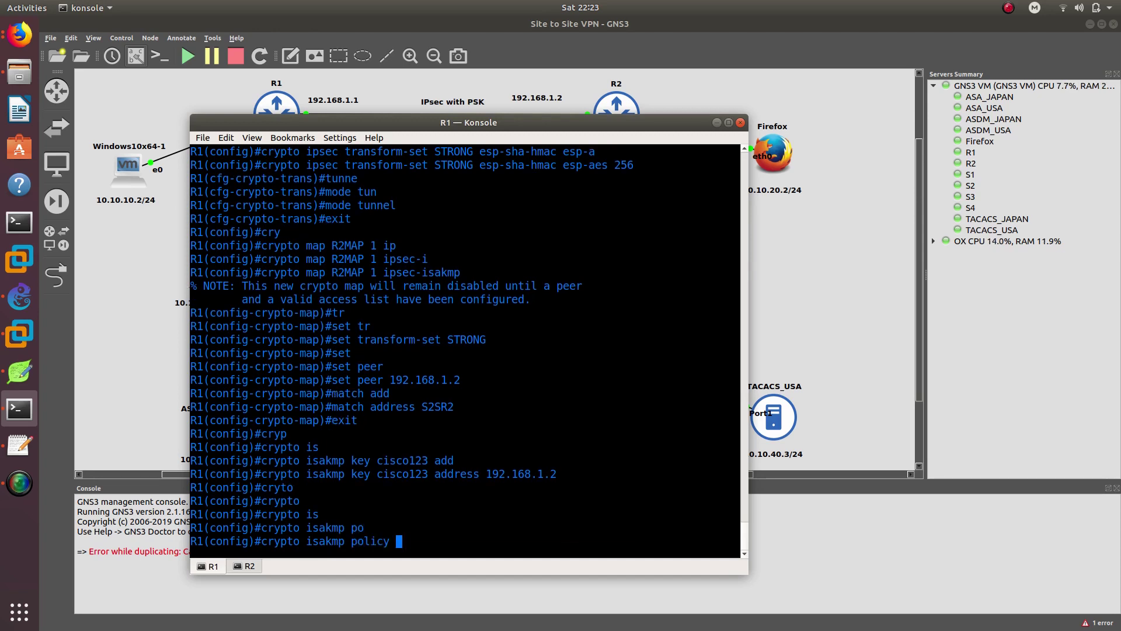
{"action": "type", "text": "1"}
{"action": "key", "text": "Return"}
Set the policy's authentication to pre-share
{"action": "type", "text": "auth"}
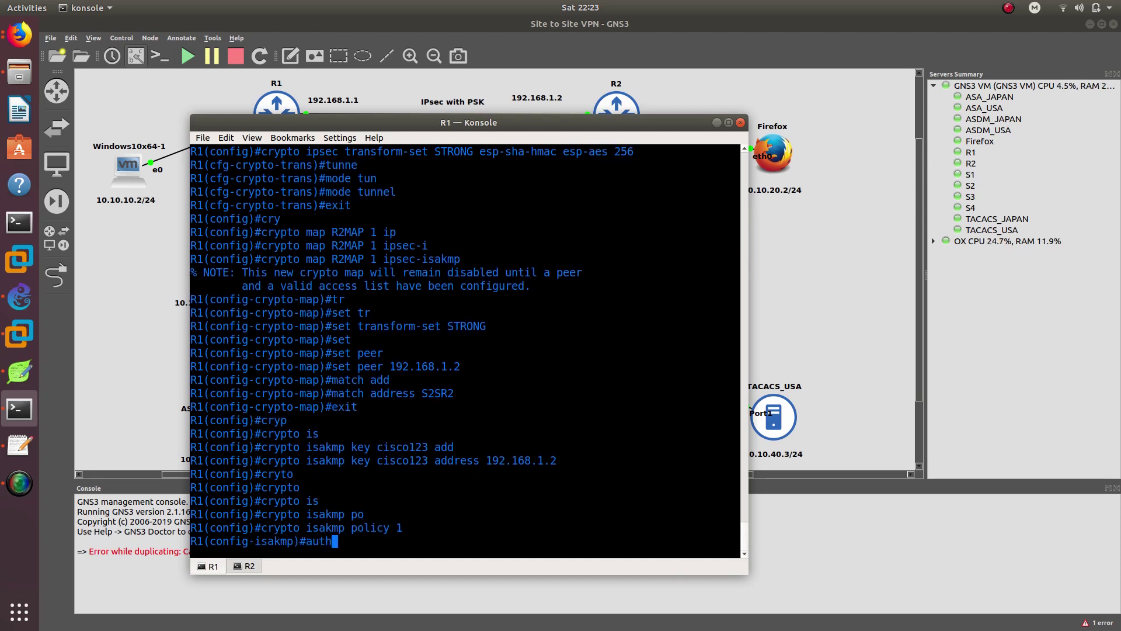
{"action": "key", "text": "Tab"}
{"action": "type", "text": "per"}
{"action": "key", "text": "Tab"}
{"action": "key", "text": "BackSpace"}
{"action": "key", "text": "BackSpace"}
{"action": "type", "text": "re"}
{"action": "key", "text": "Tab"}
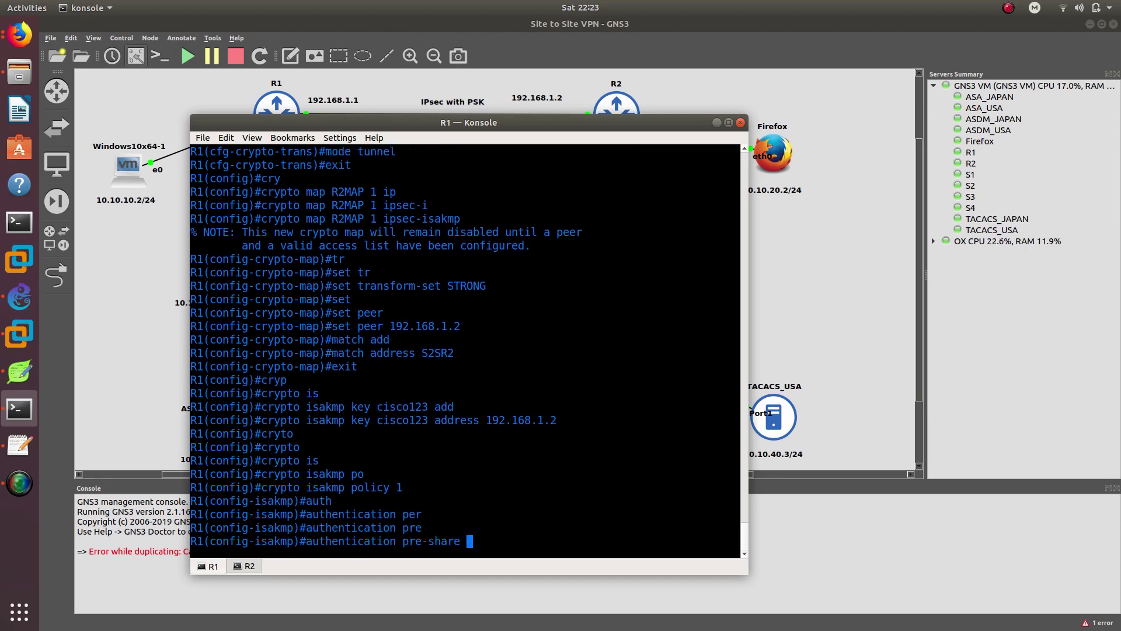
{"action": "key", "text": "Return"}
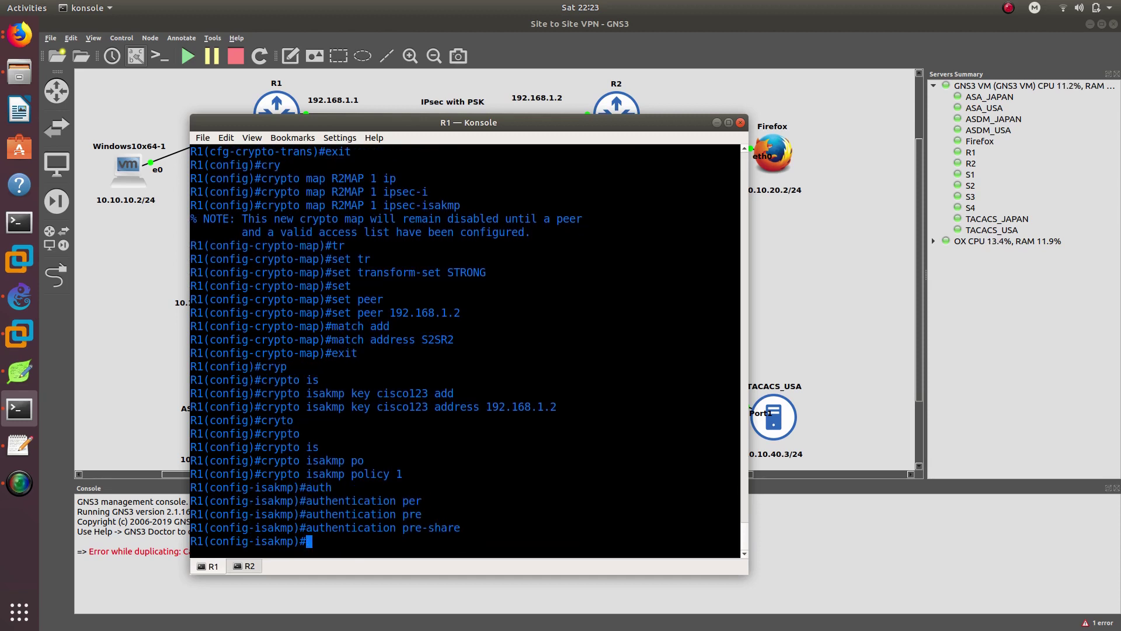
Set the policy's encryption to AES 256
{"action": "type", "text": "enry"}
{"action": "key", "text": "Tab"}
{"action": "key", "text": "BackSpace"}
{"action": "key", "text": "BackSpace"}
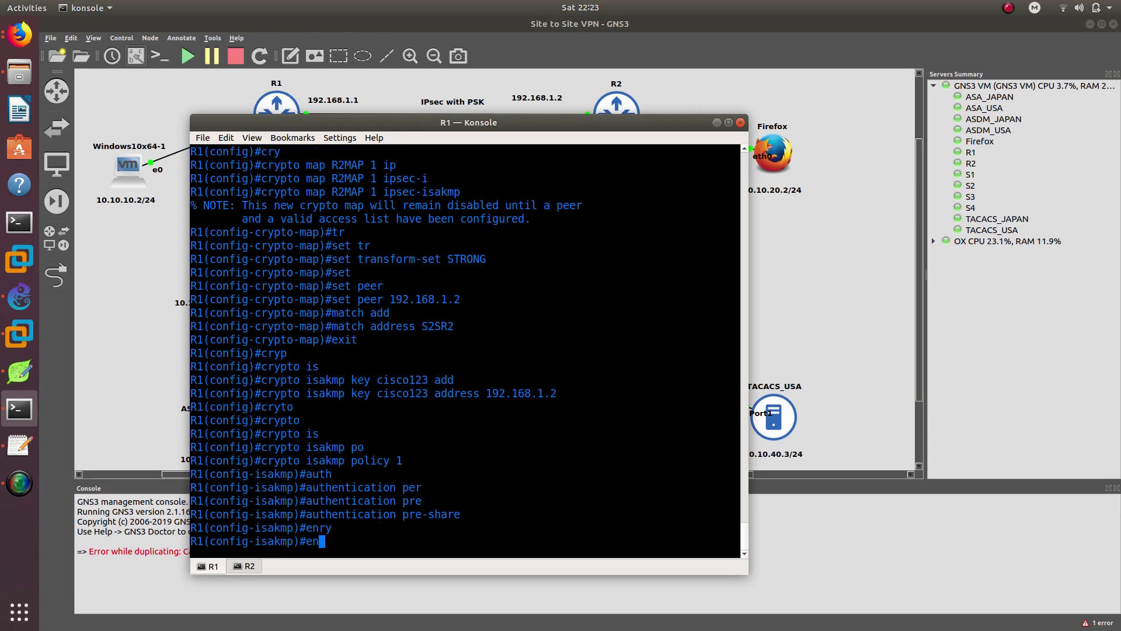
{"action": "type", "text": "cry"}
{"action": "key", "text": "Tab"}
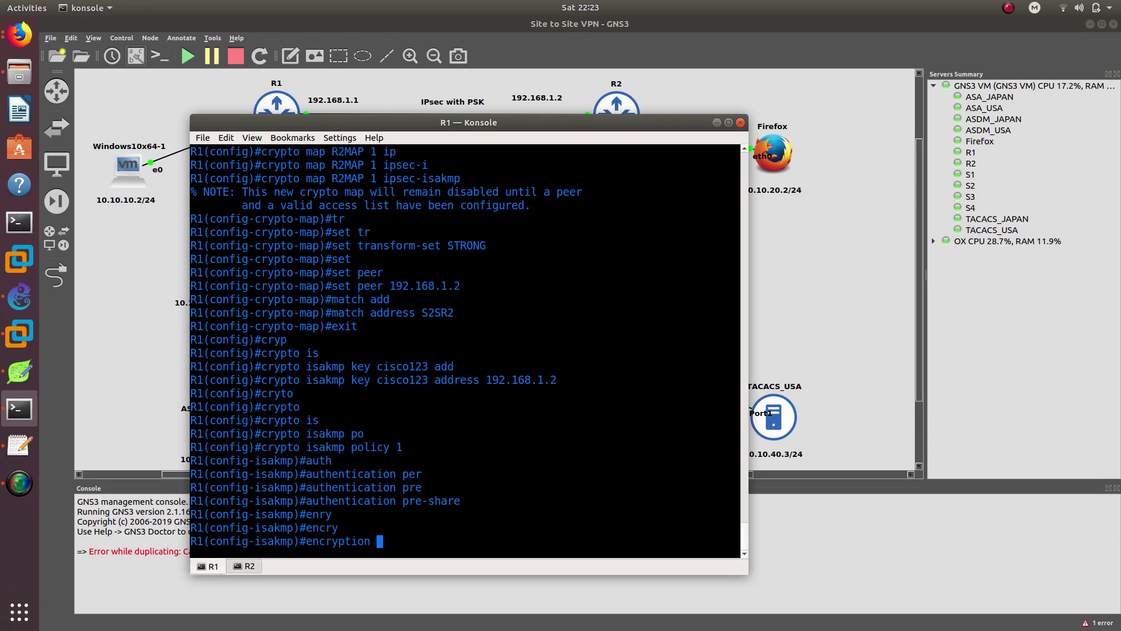
{"action": "type", "text": "aes 256"}
{"action": "key", "text": "Return"}
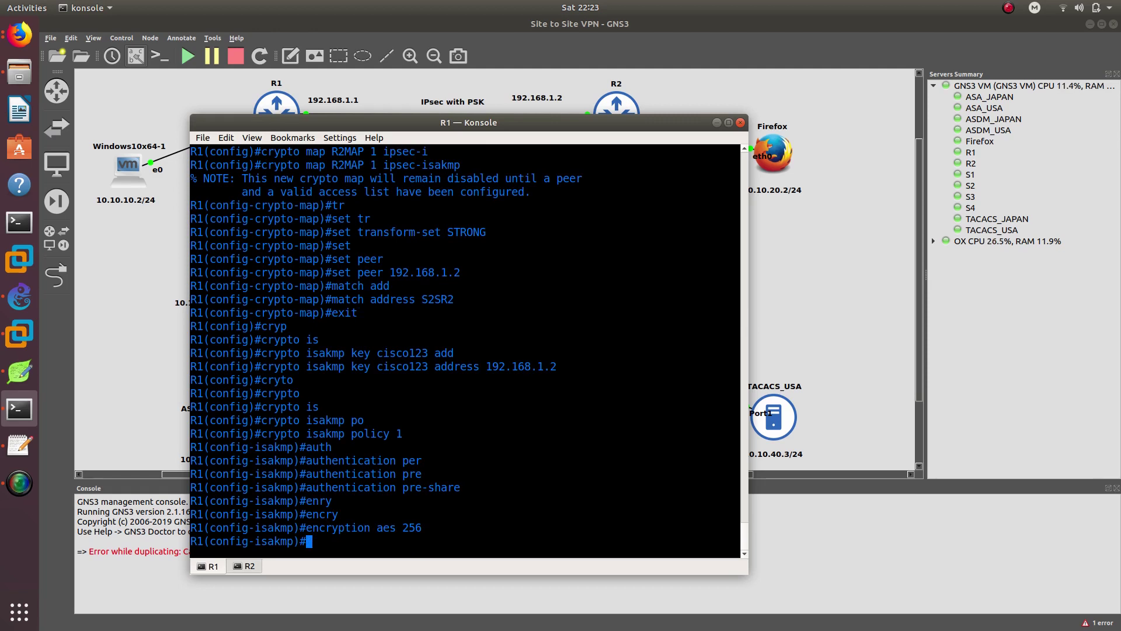
Set hash SHA, Diffie-Hellman group 2 and lifetime 86400 seconds on the policy
{"action": "type", "text": "has sha"}
{"action": "key", "text": "Return"}
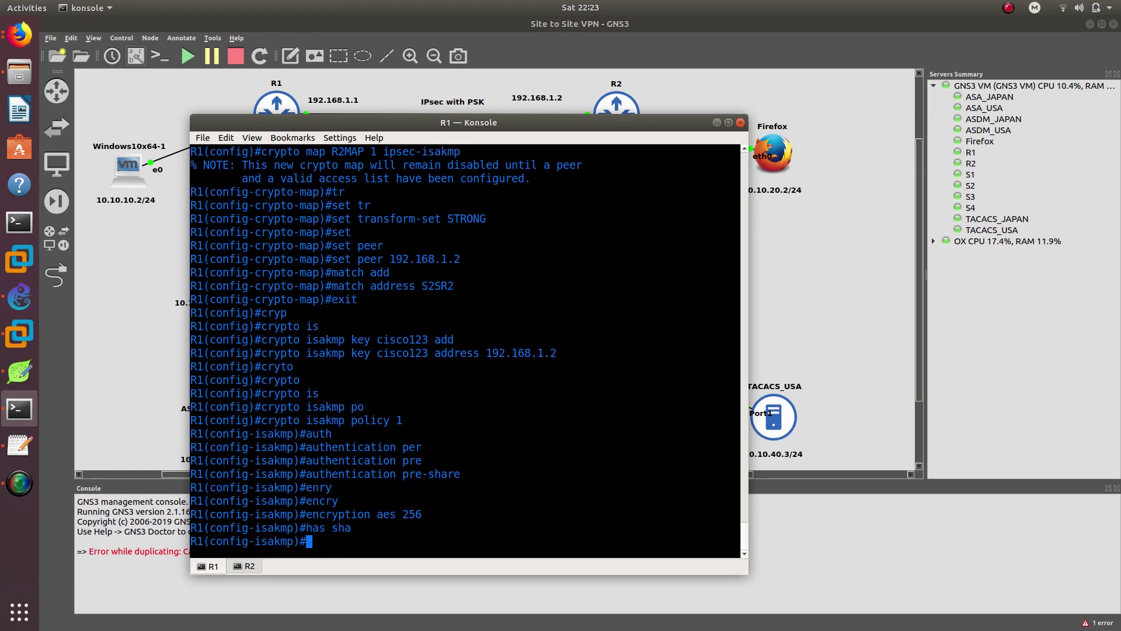
{"action": "type", "text": "grou"}
{"action": "key", "text": "Tab"}
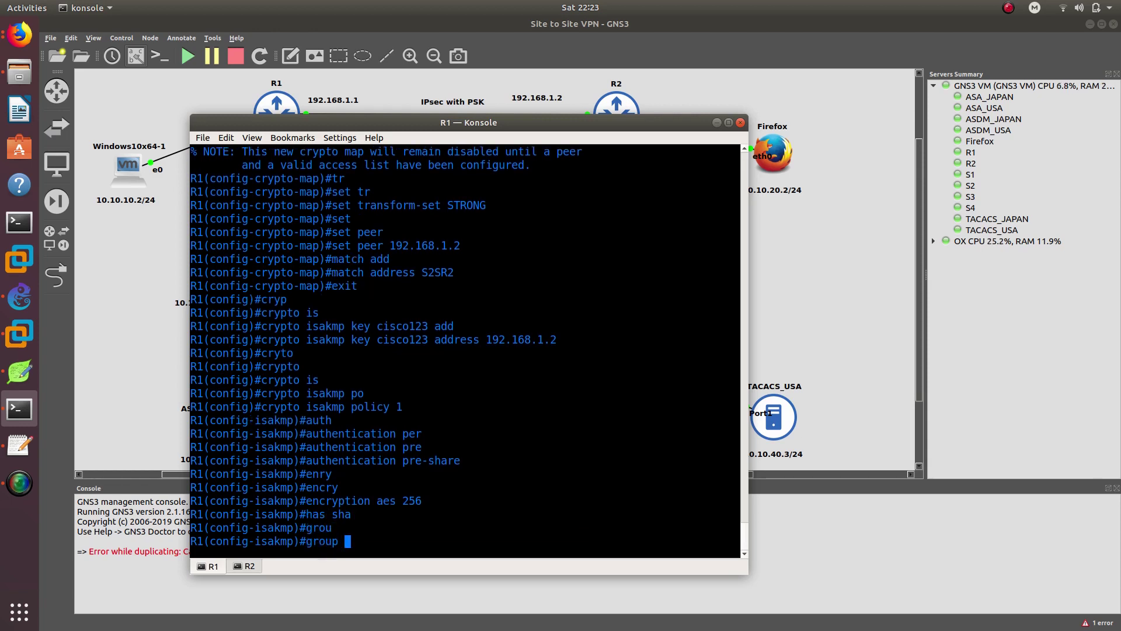
{"action": "type", "text": "2"}
{"action": "key", "text": "Return"}
{"action": "type", "text": "li"}
{"action": "key", "text": "Tab"}
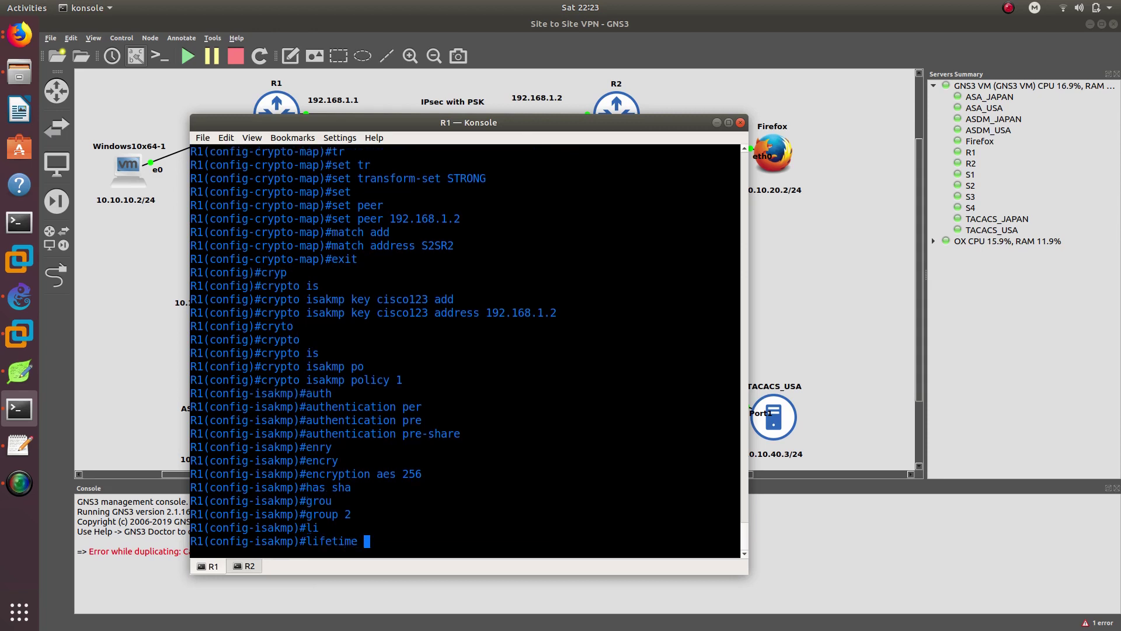
{"action": "type", "text": "?"}
{"action": "type", "text": "86"}
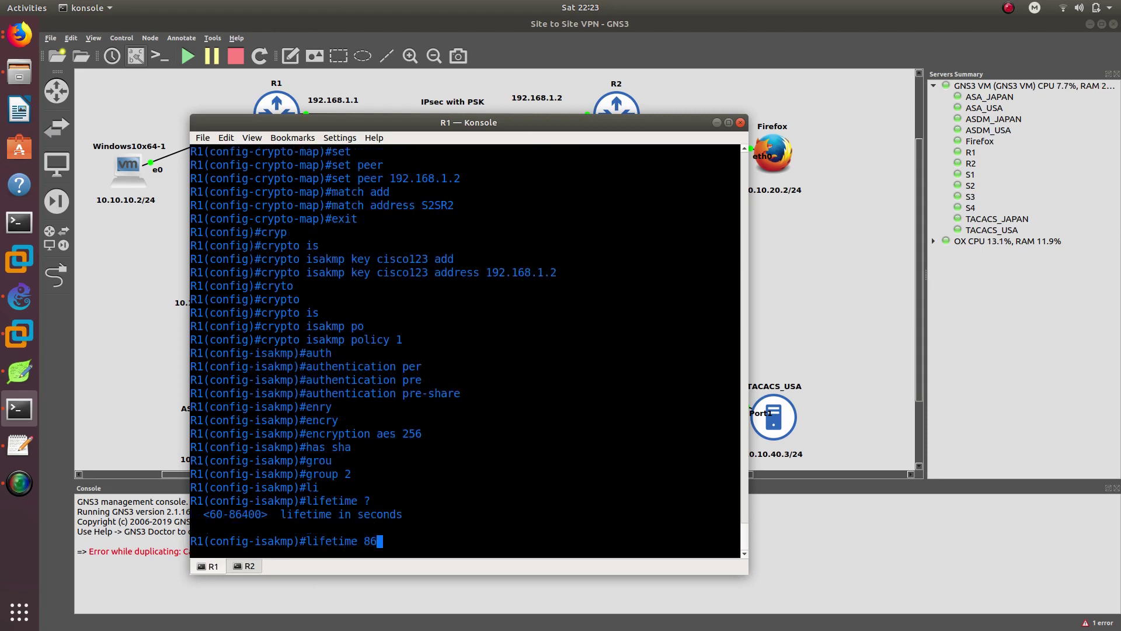
{"action": "type", "text": "400"}
{"action": "key", "text": "Return"}
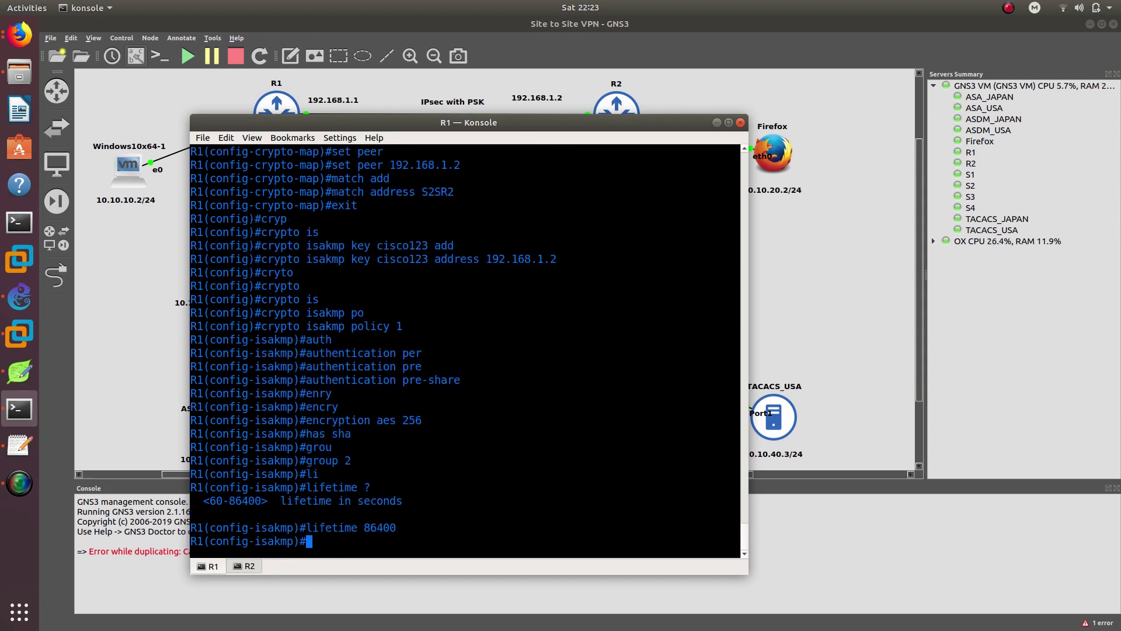
Enter interface Gi0/0 and assign it 192.168.1.1 255.255.255.0
{"action": "type", "text": "int g"}
{"action": "left_click_drag", "start_coordinate": [412, 125], "coordinate": [496, 145]}
{"action": "type", "text": "0/0"}
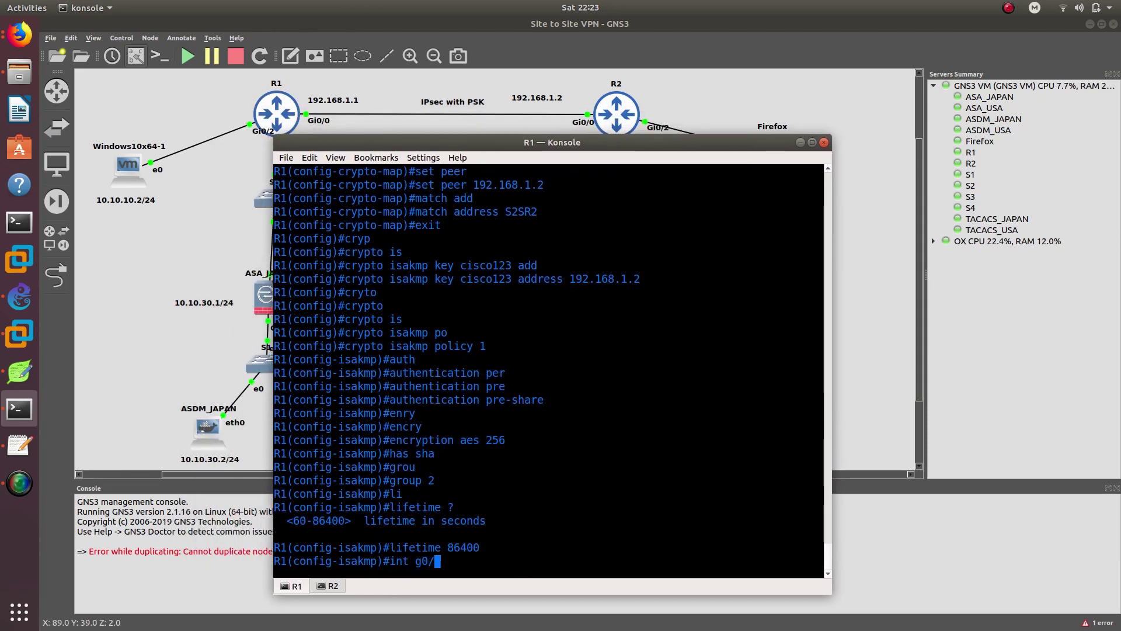
{"action": "key", "text": "Return"}
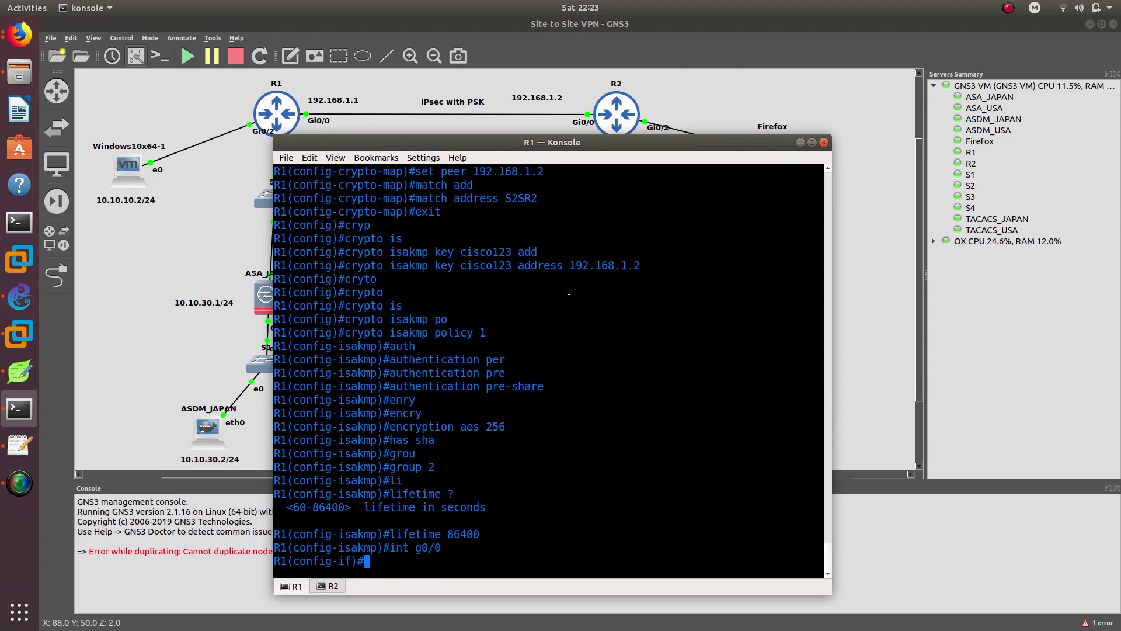
{"action": "type", "text": "ip add"}
{"action": "key", "text": "Tab"}
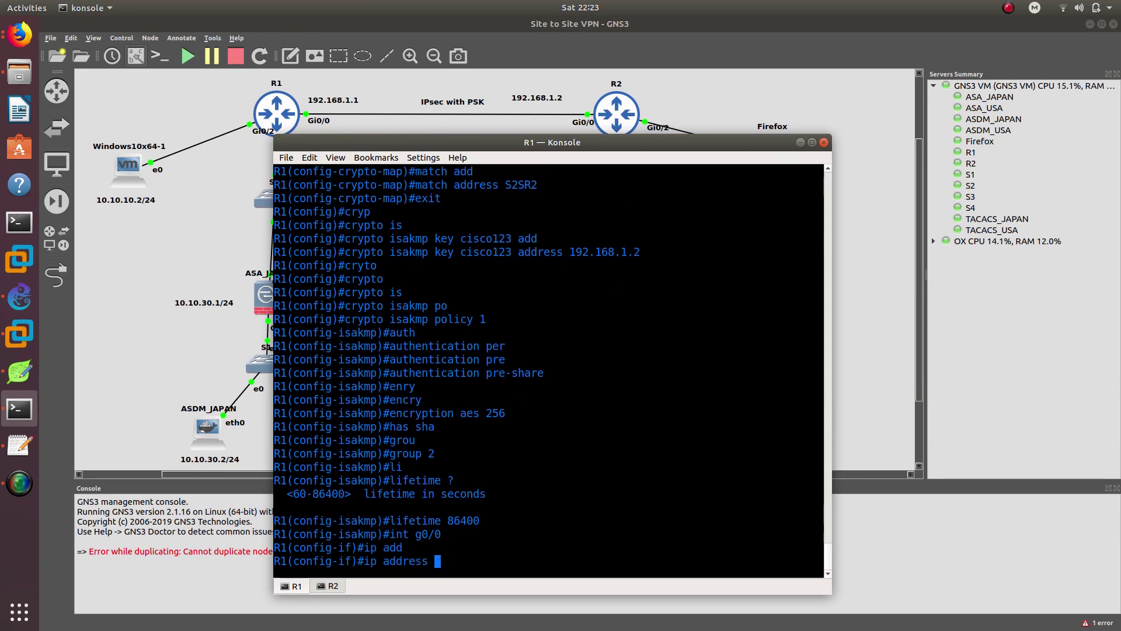
{"action": "type", "text": "192.168.1.1 25"}
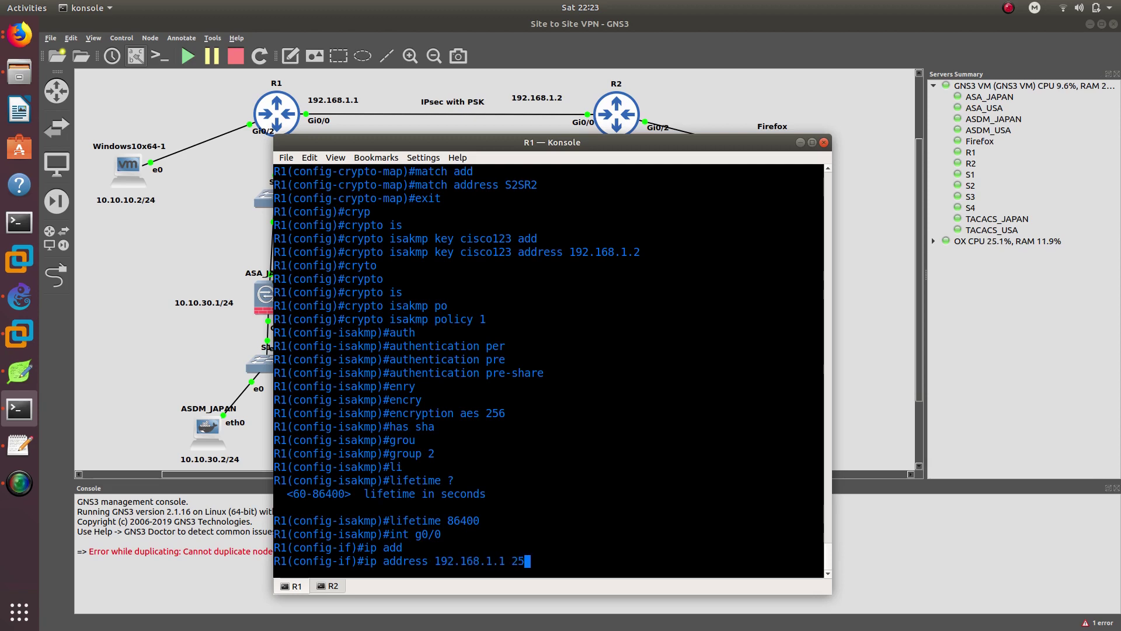
{"action": "type", "text": "5.255.255.0"}
{"action": "key", "text": "Return"}
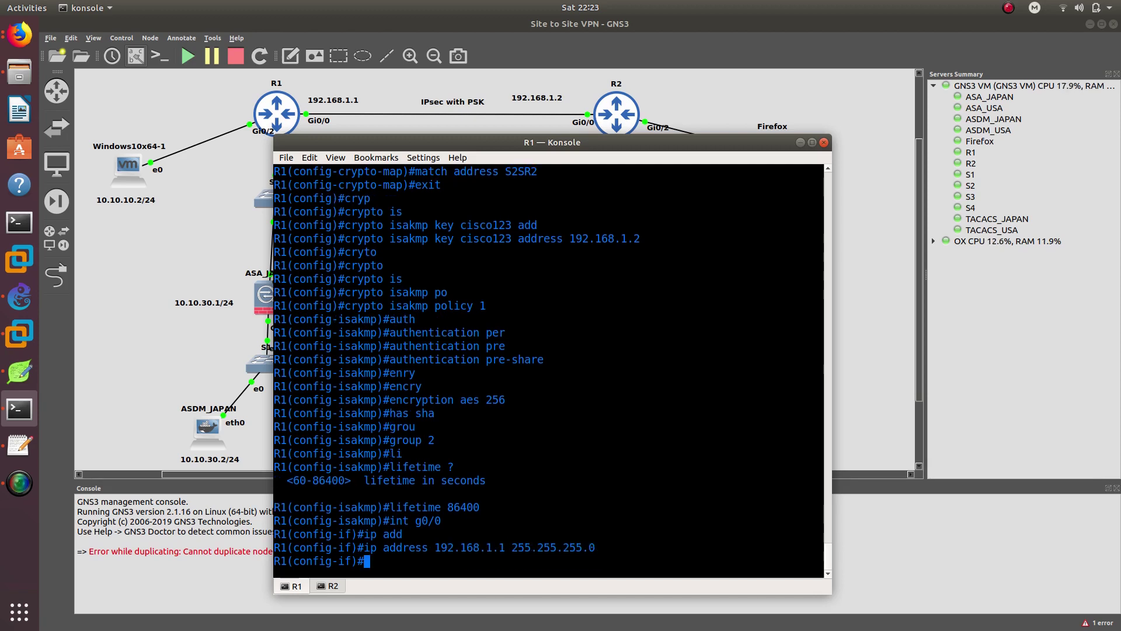
Bring Gi0/0 up with no shutdown and begin the crypto map command
{"action": "type", "text": "no sh"}
{"action": "key", "text": "Tab"}
{"action": "key", "text": "Return"}
{"action": "type", "text": "crypto "}
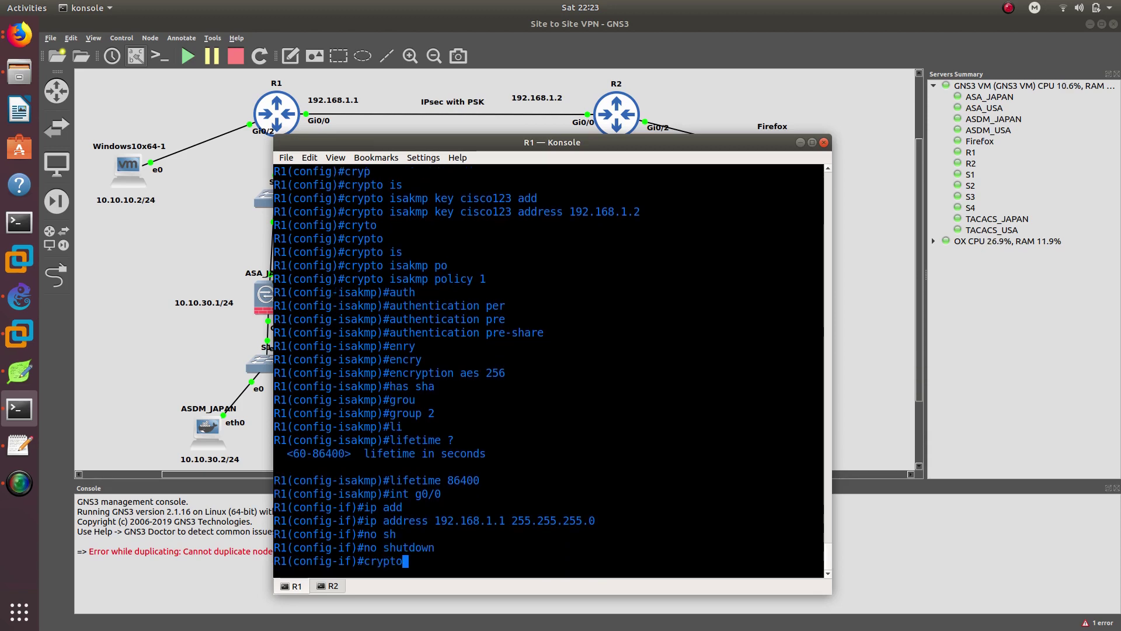
{"action": "type", "text": "ma"}
{"action": "key", "text": "Tab"}
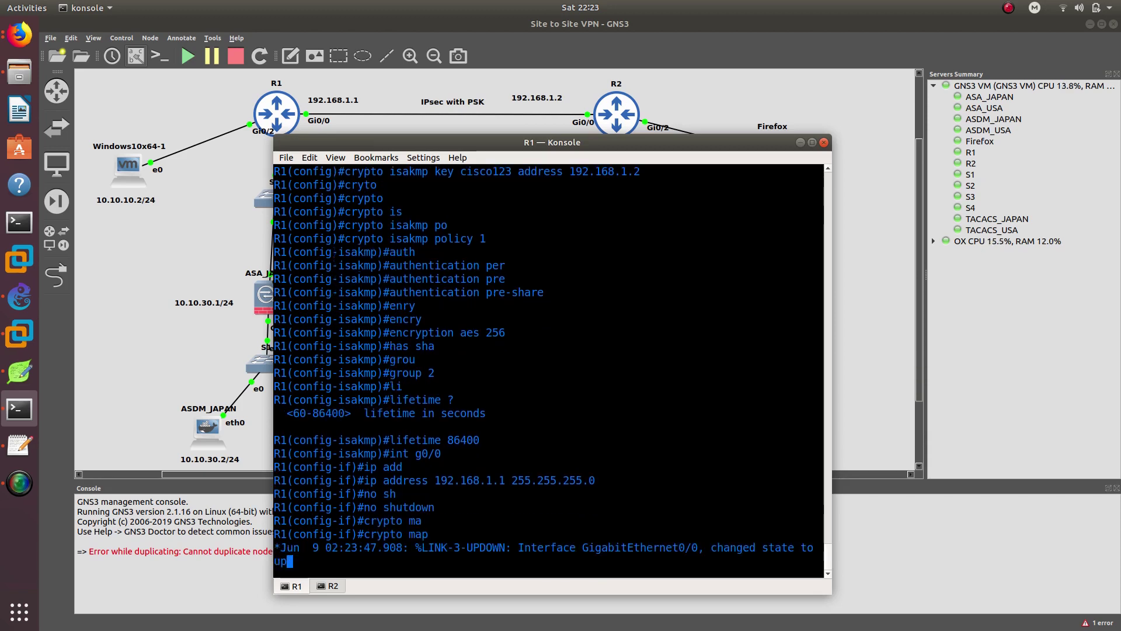
Copy the R2MAP name from scrollback and apply crypto map R2MAP to Gi0/0
{"action": "scroll", "coordinate": [541, 389], "scroll_direction": "up", "scroll_amount": 10}
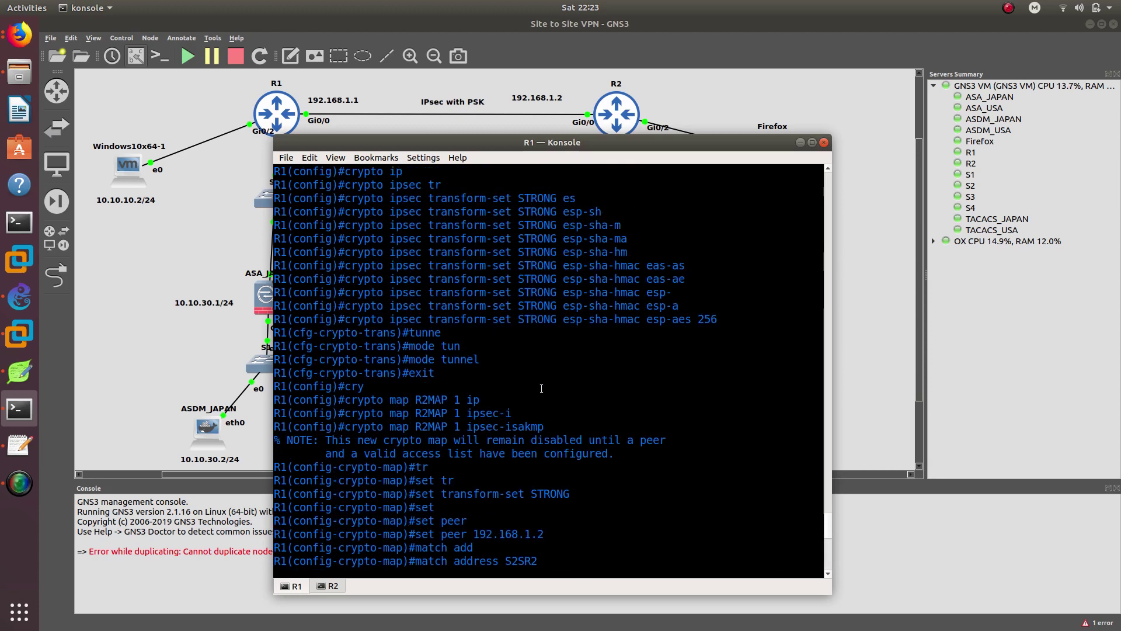
{"action": "right_click", "coordinate": [429, 405]}
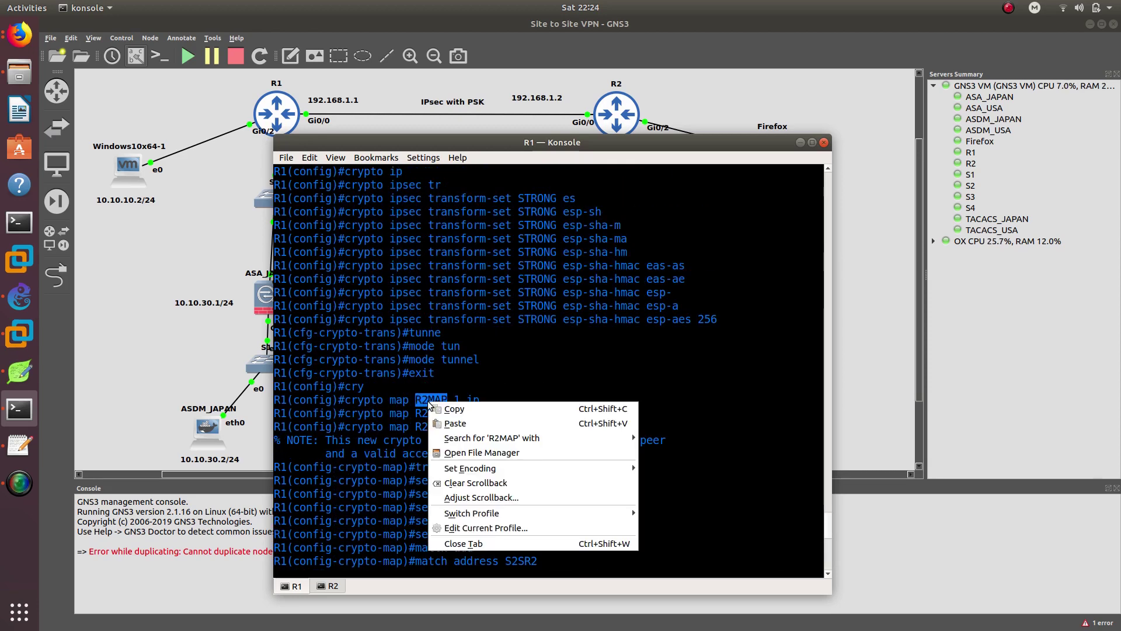
{"action": "key", "text": "Escape"}
{"action": "right_click", "coordinate": [440, 558]}
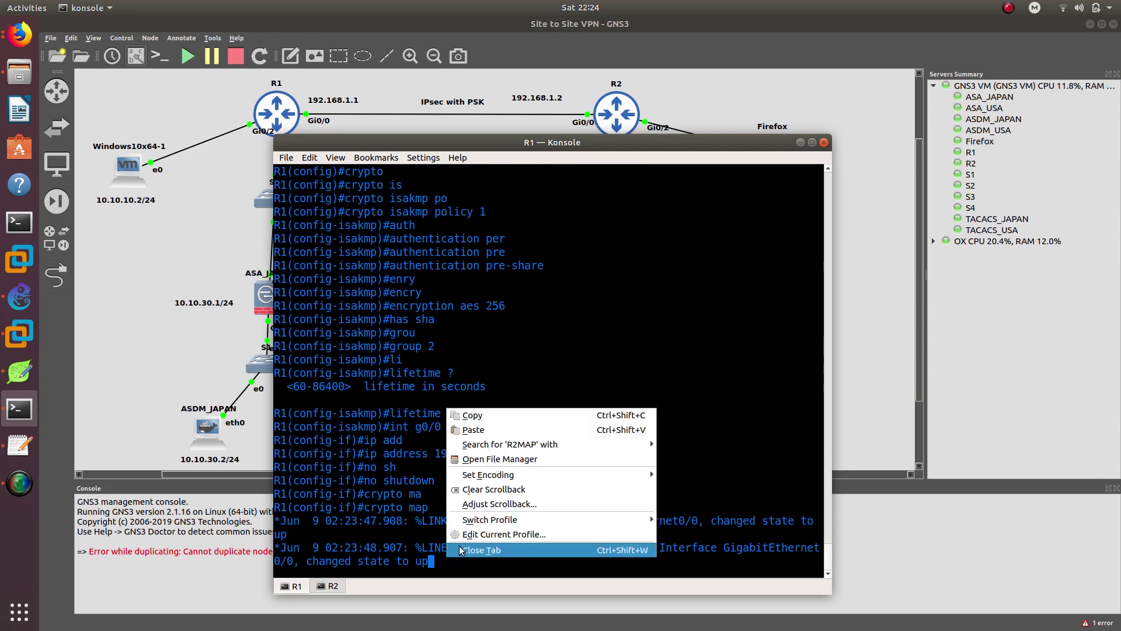
{"action": "left_click", "coordinate": [467, 429]}
{"action": "key", "text": "Return"}
{"action": "key", "text": "Up"}
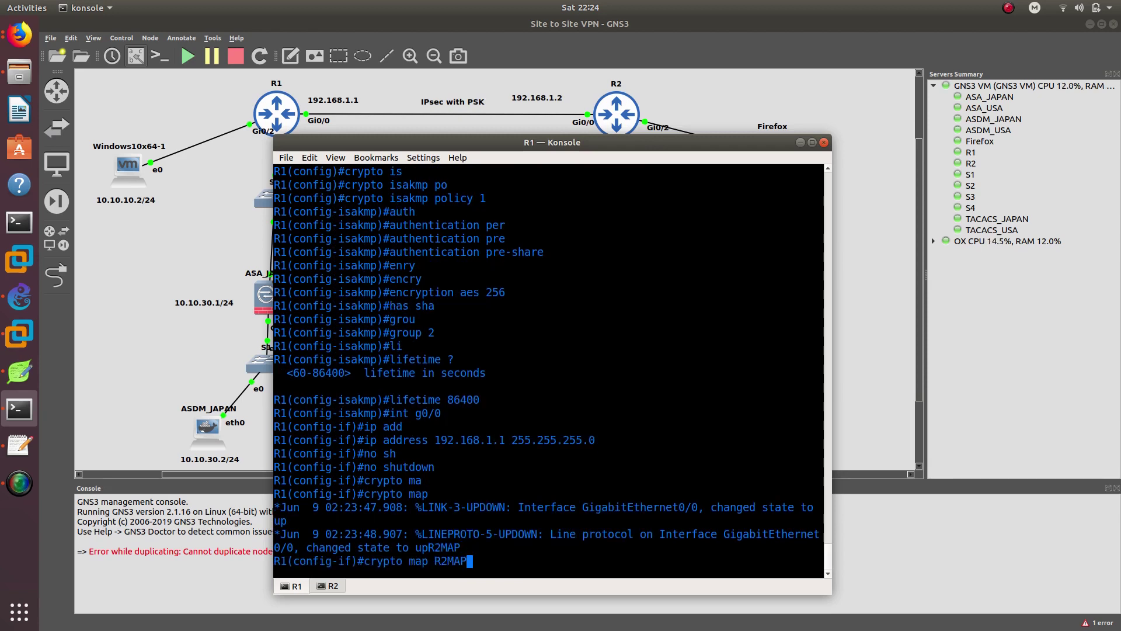
{"action": "key", "text": "Return"}
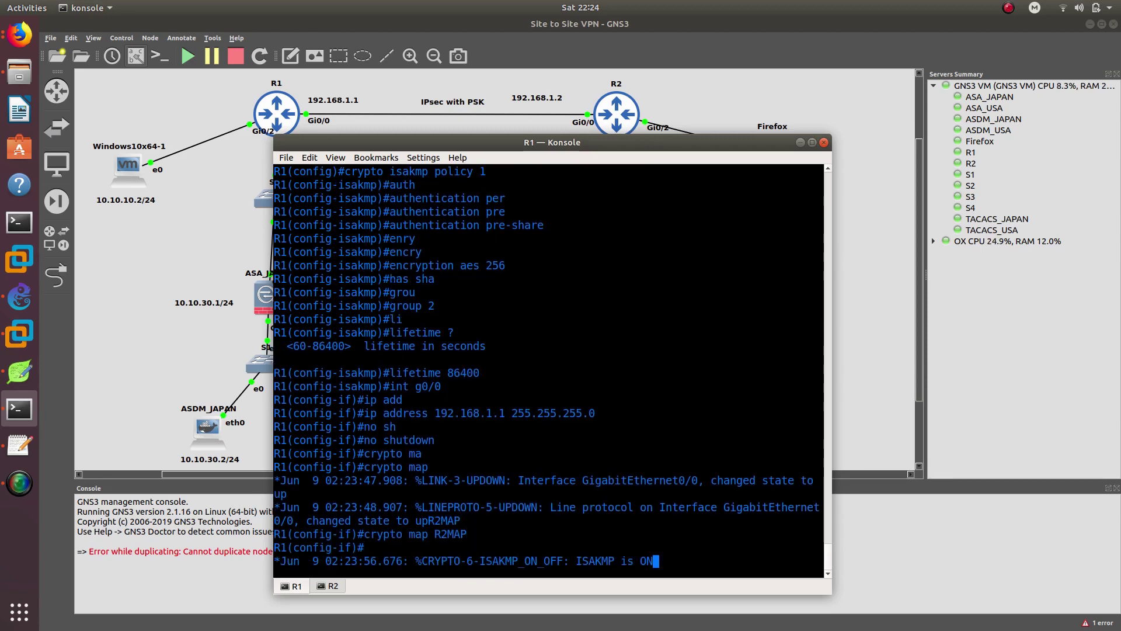
Leave configuration mode and save the running configuration with wr
{"action": "left_click_drag", "start_coordinate": [472, 536], "coordinate": [383, 533]}
{"action": "type", "text": "en"}
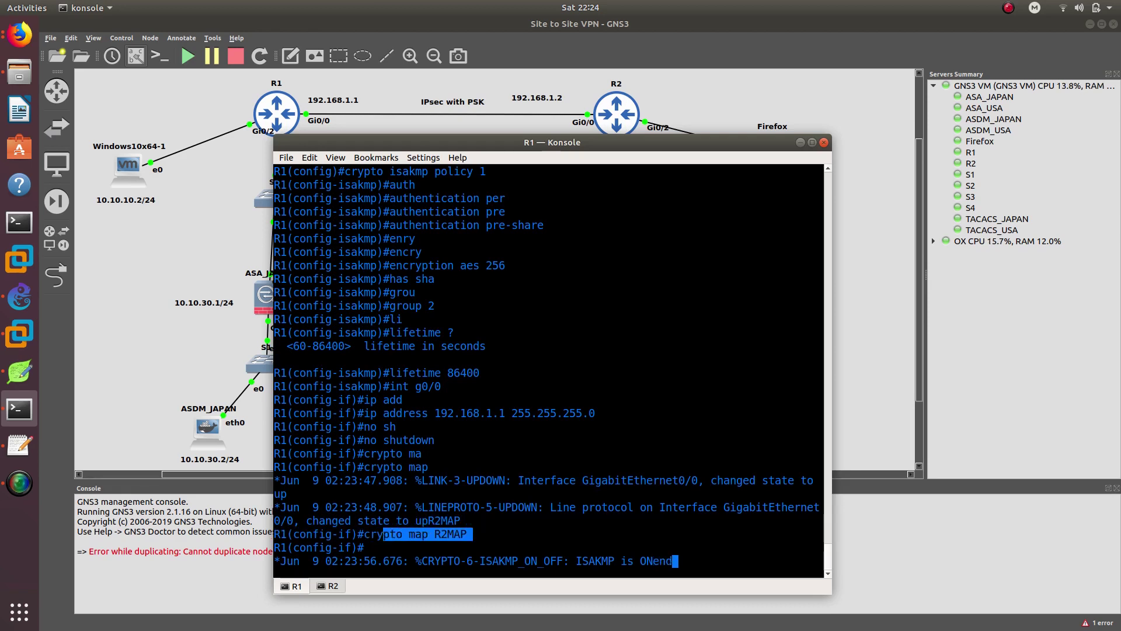
{"action": "type", "text": "d"}
{"action": "key", "text": "Return"}
{"action": "key", "text": "Return"}
{"action": "key", "text": "Return"}
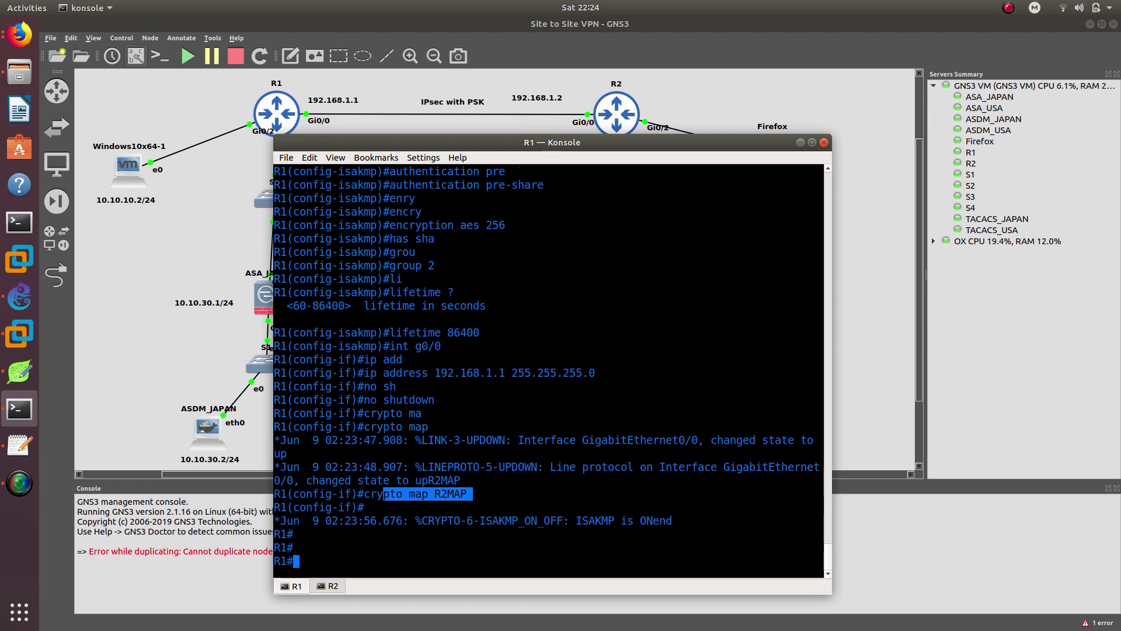
{"action": "type", "text": "wr"}
{"action": "key", "text": "Return"}
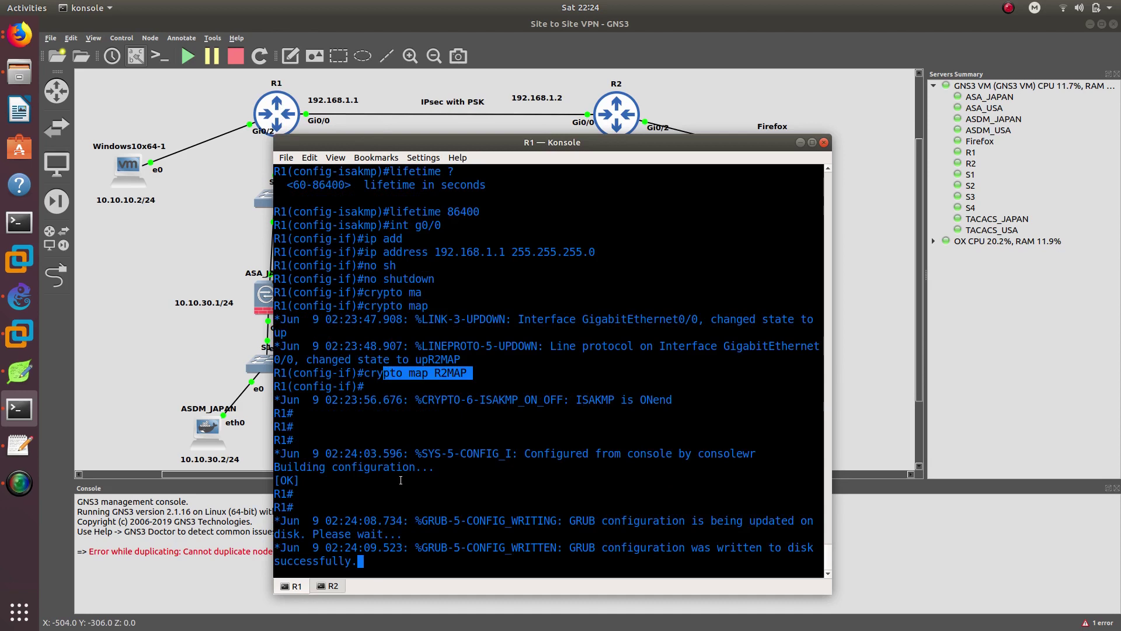
{"action": "key", "text": "Return"}
{"action": "key", "text": "Return"}
In global config, add static route 10.10.20.0 255.255.255.0 via 192.168.1.2
{"action": "type", "text": "coni"}
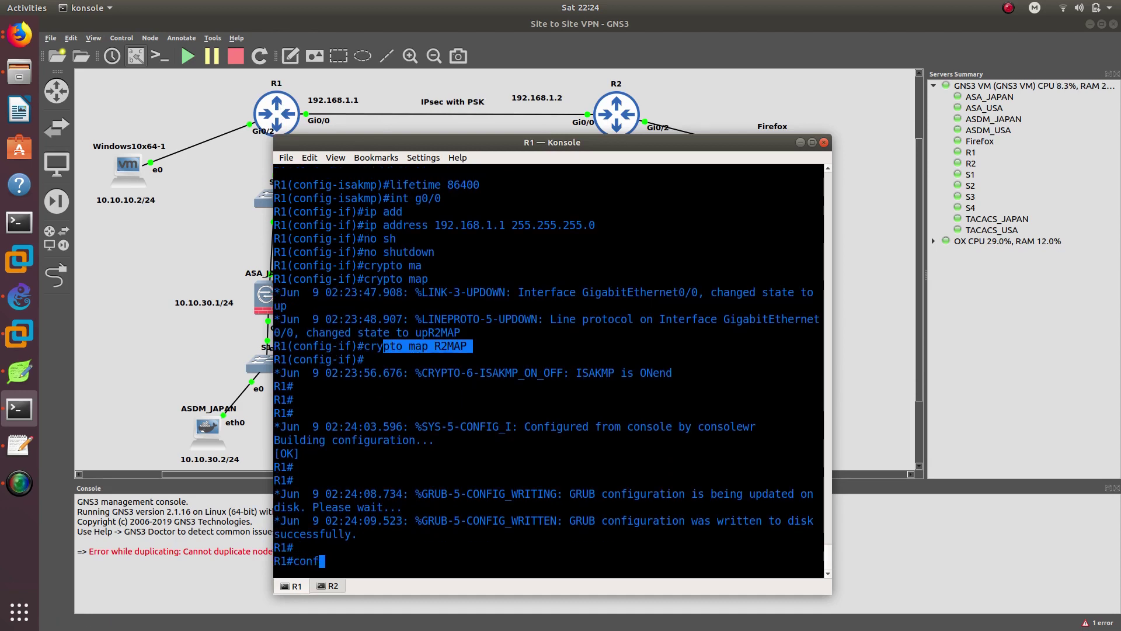
{"action": "type", "text": "ig t"}
{"action": "key", "text": "Return"}
{"action": "type", "text": "ip rou"}
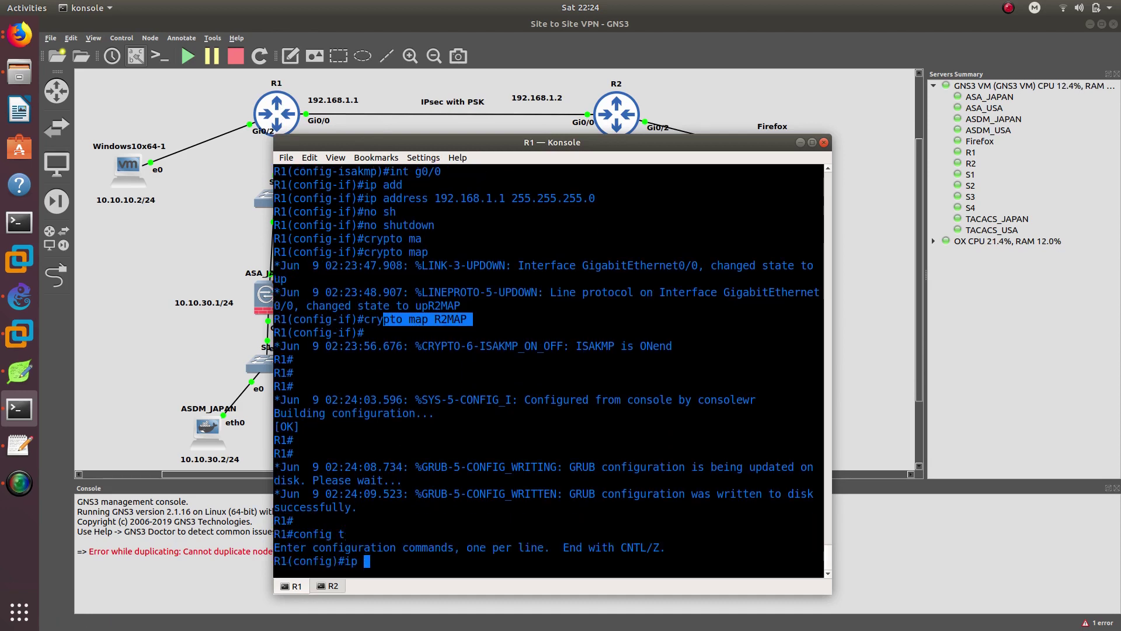
{"action": "key", "text": "Tab"}
{"action": "type", "text": "te"}
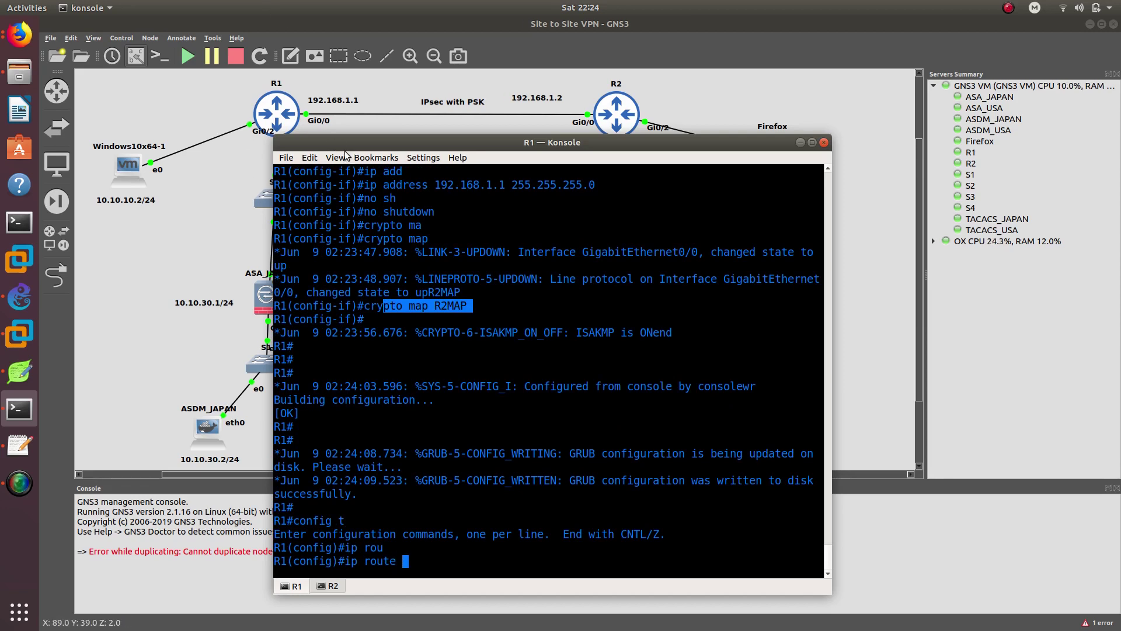
{"action": "left_click_drag", "start_coordinate": [346, 154], "coordinate": [418, 153]}
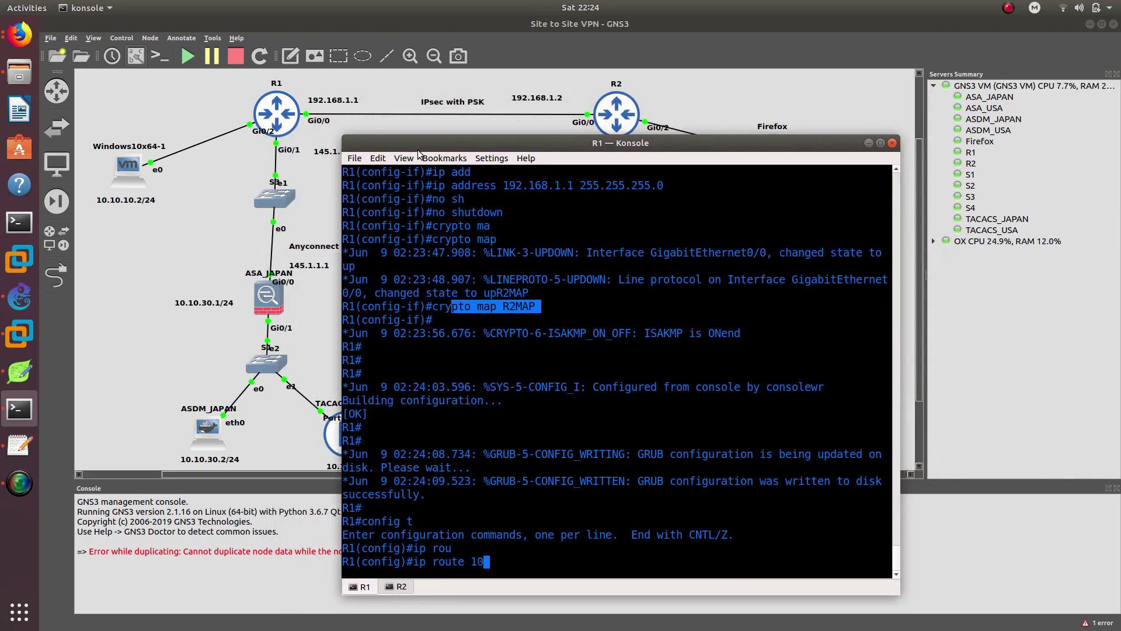
{"action": "type", "text": "0.20.0 255.25"}
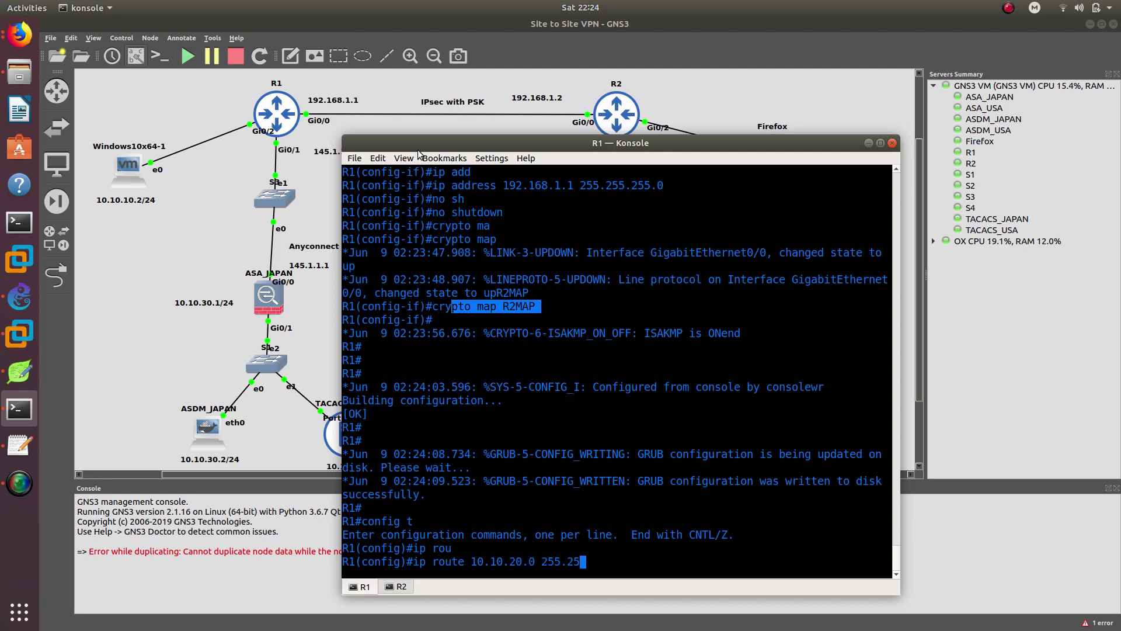
{"action": "type", "text": "5.255.255.0 14"}
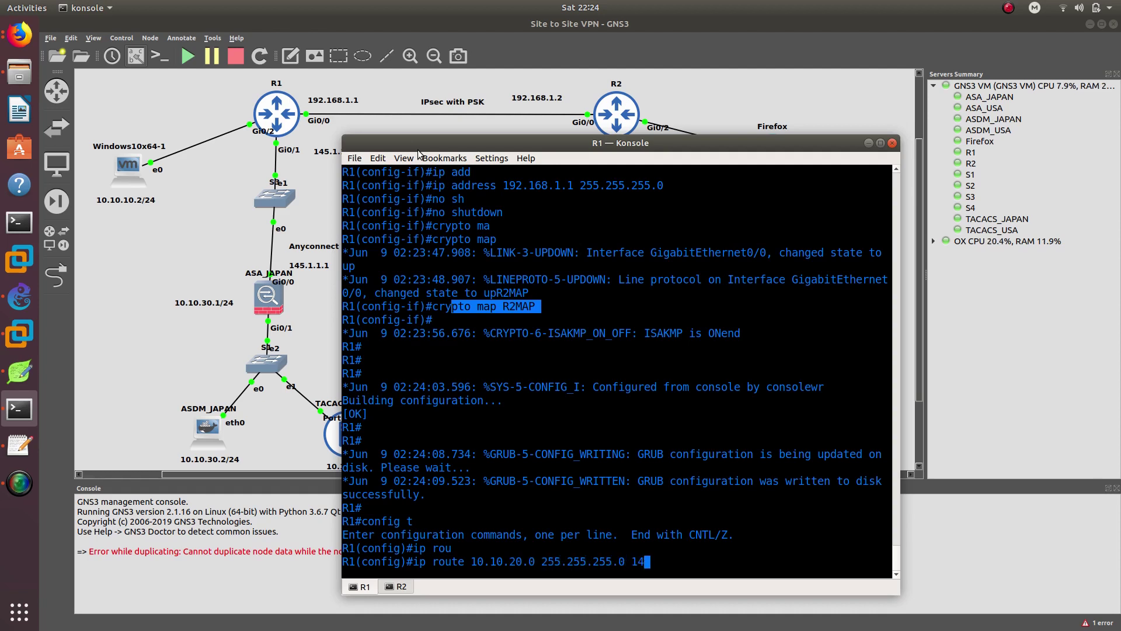
{"action": "type", "text": "5"}
{"action": "key", "text": "BackSpace"}
{"action": "key", "text": "BackSpace"}
{"action": "key", "text": "BackSpace"}
{"action": "type", "text": "192.168.1.2"}
{"action": "key", "text": "Return"}
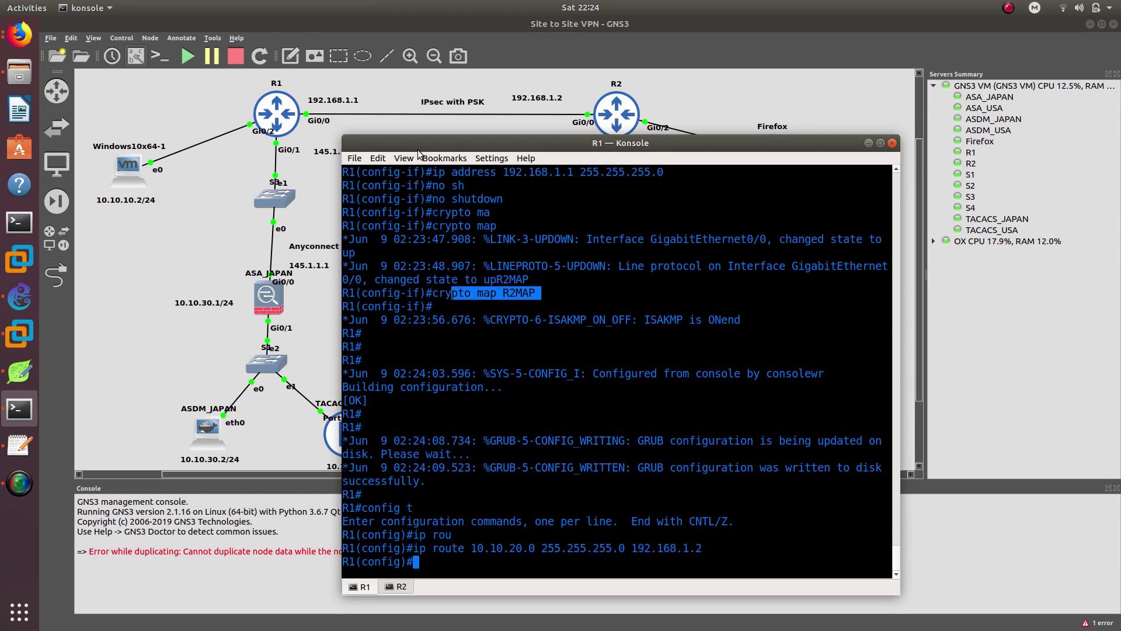
Add static route 10.10.30.0 255.255.255.0 via 145.1.1.1
{"action": "type", "text": "ip rou"}
{"action": "key", "text": "Tab"}
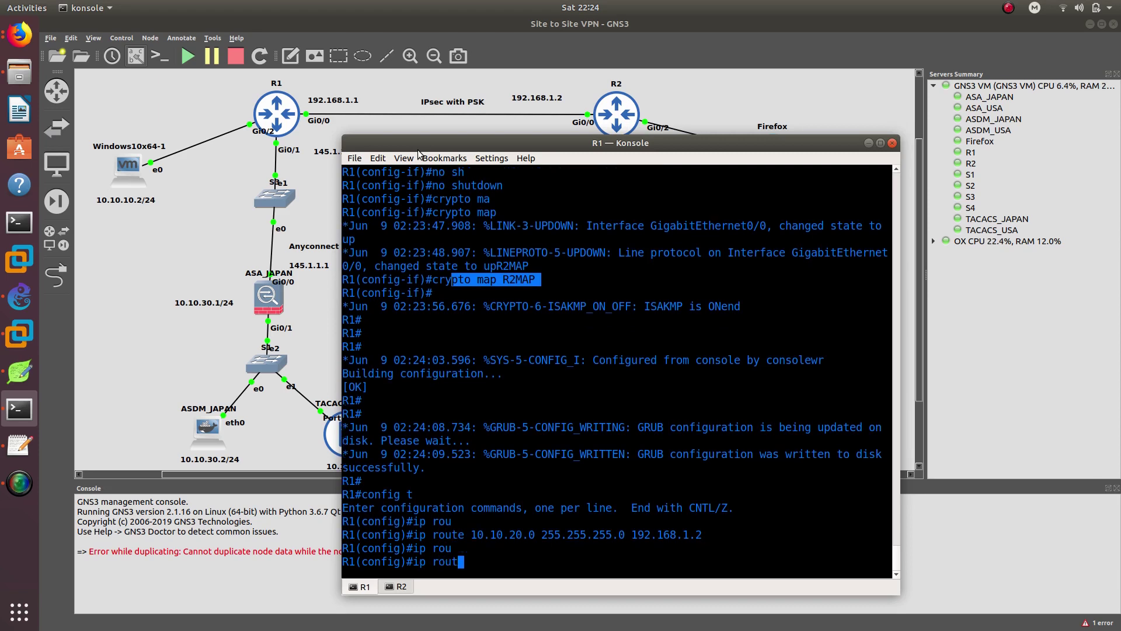
{"action": "type", "text": "10."}
{"action": "key", "text": "BackSpace"}
{"action": "key", "text": "BackSpace"}
{"action": "key", "text": "BackSpace"}
{"action": "type", "text": "e"}
{"action": "key", "text": "Tab"}
{"action": "type", "text": "10."}
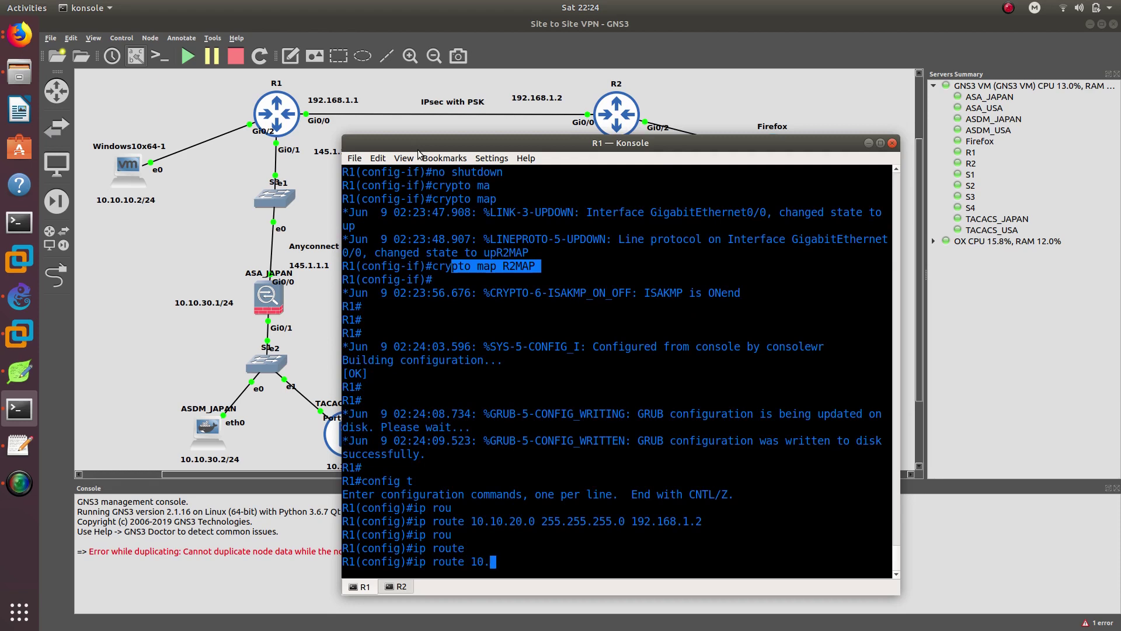
{"action": "type", "text": "10."}
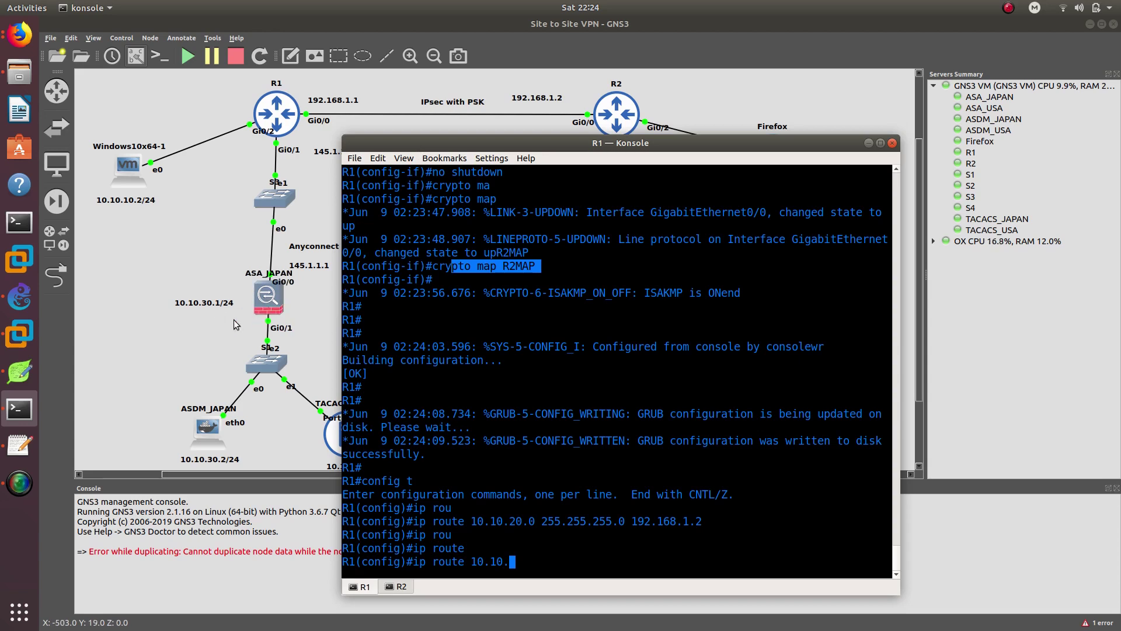
{"action": "type", "text": "30.0 255"}
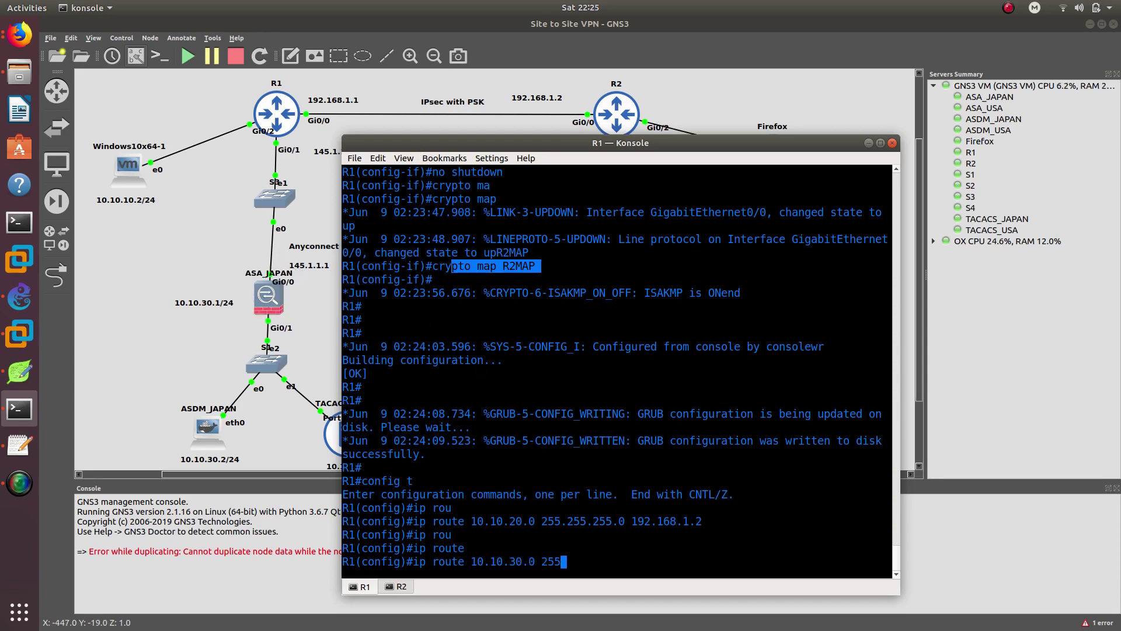
{"action": "type", "text": ".255.255."}
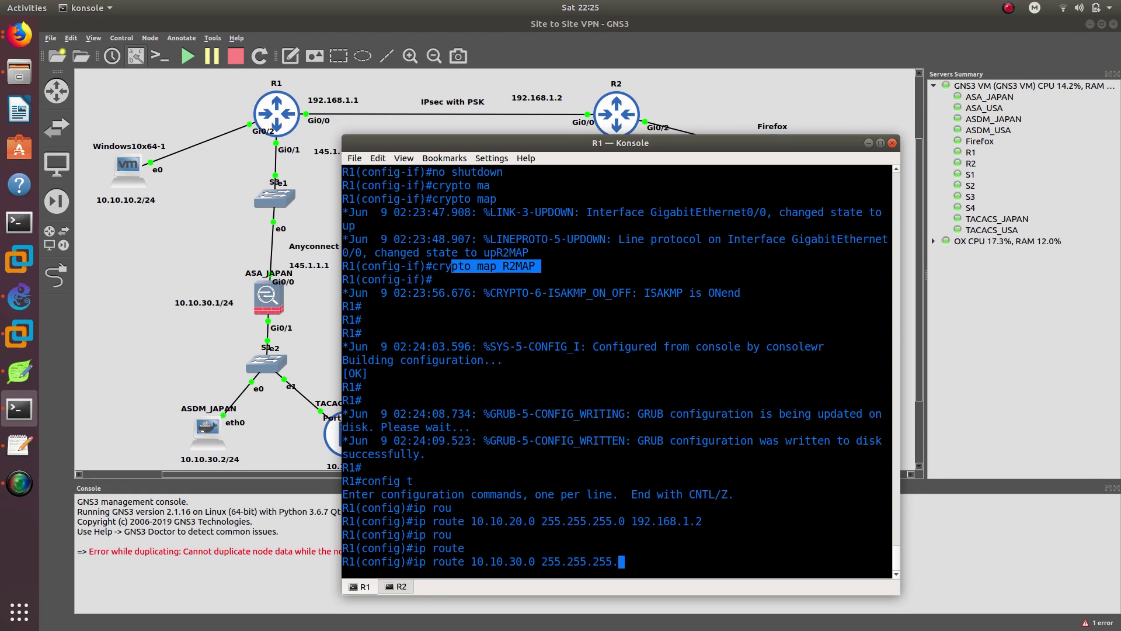
{"action": "type", "text": "0 145.1.1.1"}
{"action": "key", "text": "Return"}
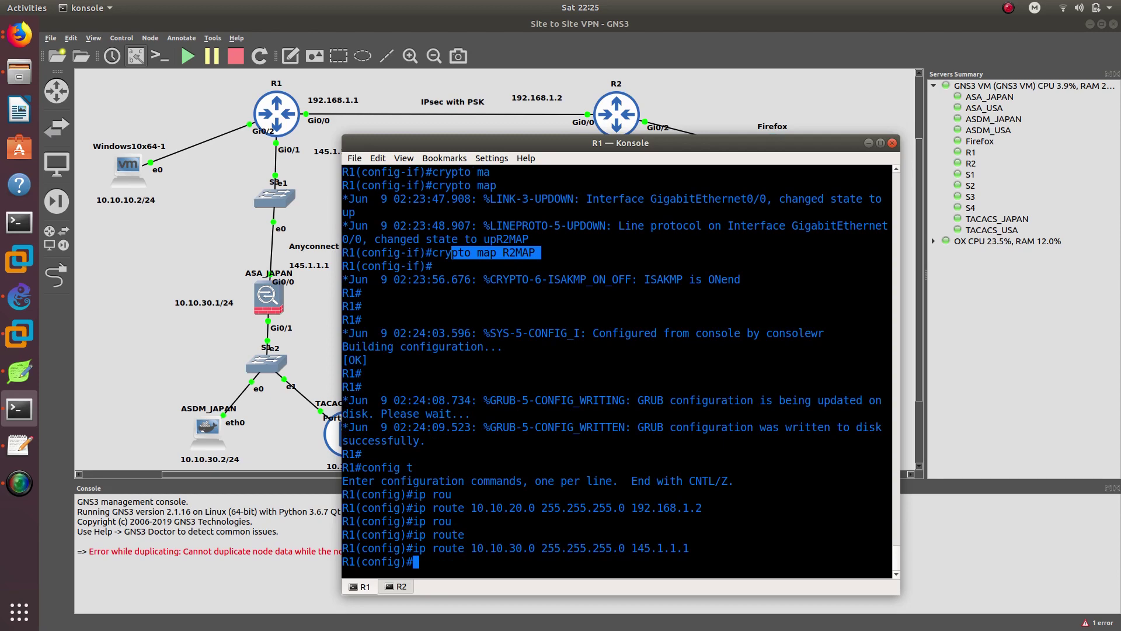
Exit configuration mode and save the configuration with wr
{"action": "type", "text": "end"}
{"action": "key", "text": "Return"}
{"action": "type", "text": "wr"}
{"action": "key", "text": "Return"}
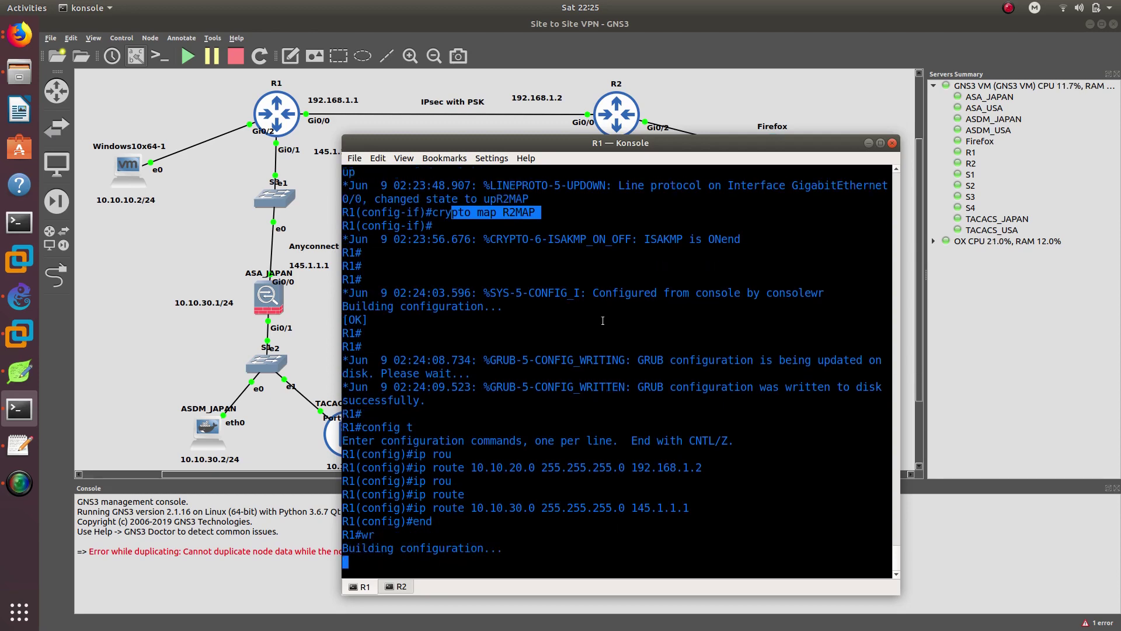
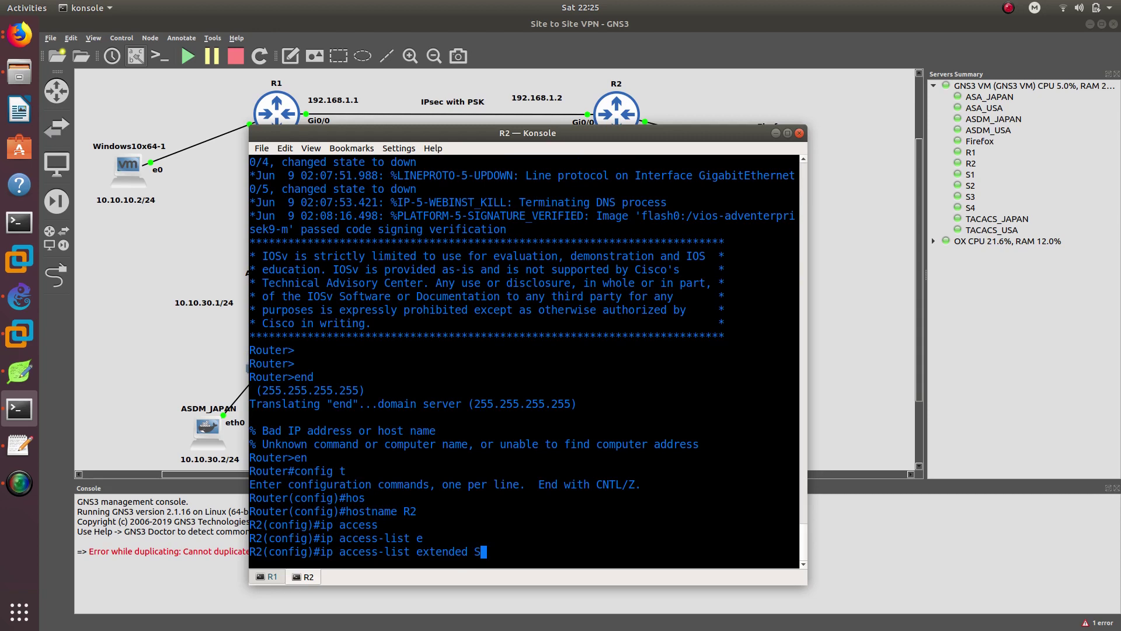
Create extended ACL S2SR1 on R2 permitting IP from 10.10.20.0 0.0.0.255 to 10.10.10.0 0.0.0.255
{"action": "type", "text": "2SR1"}
{"action": "key", "text": "Return"}
{"action": "type", "text": "permi"}
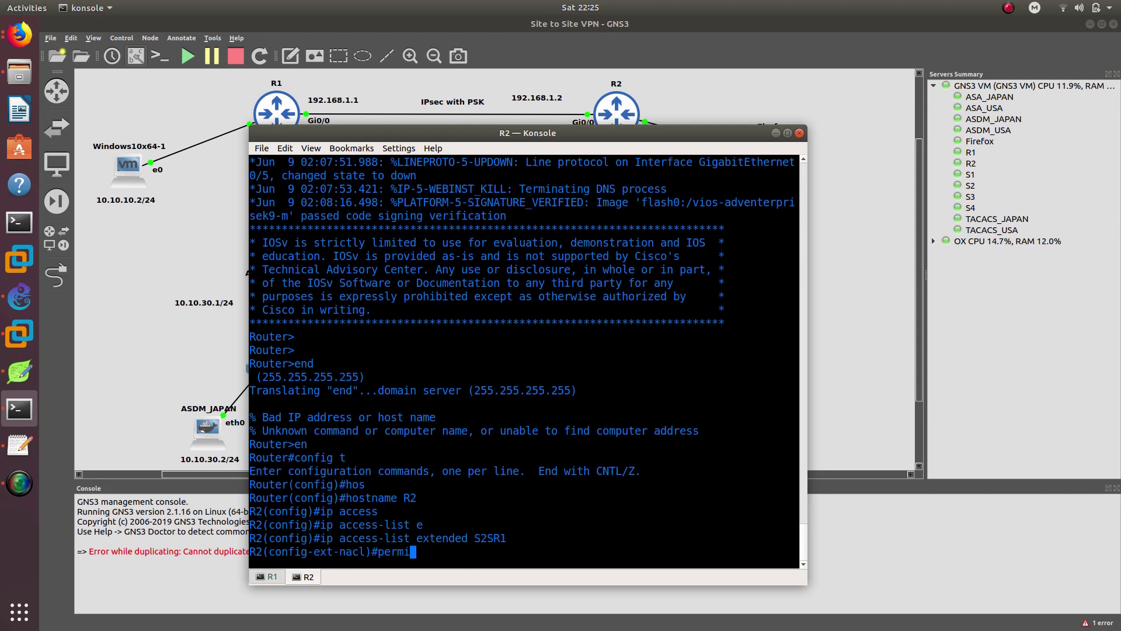
{"action": "type", "text": "t ip ?"}
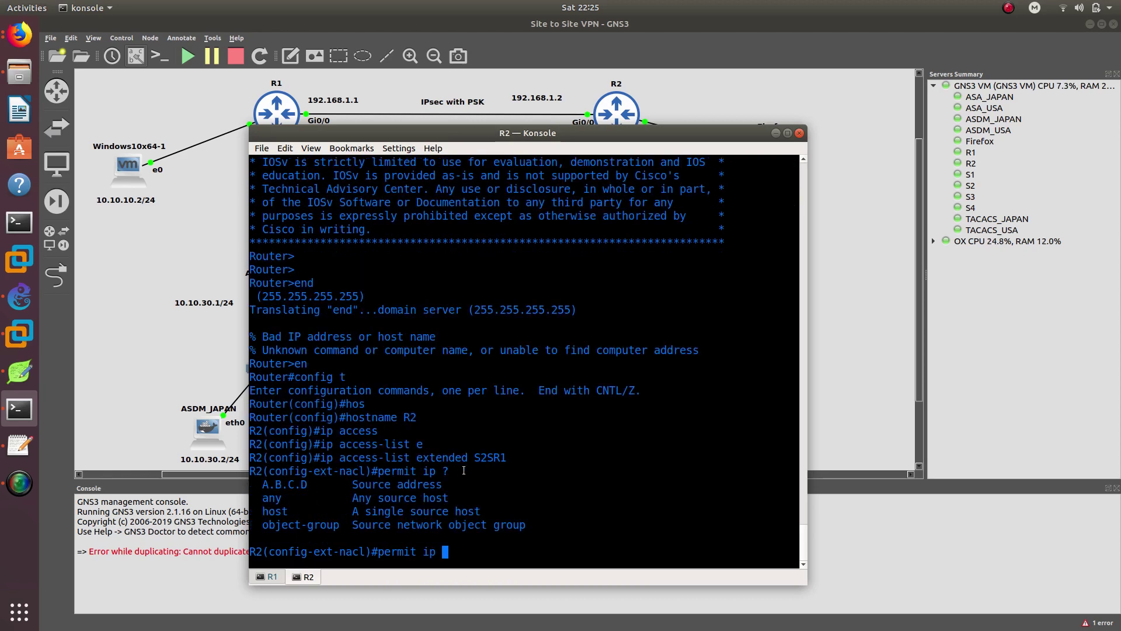
{"action": "left_click_drag", "start_coordinate": [574, 134], "coordinate": [461, 138]}
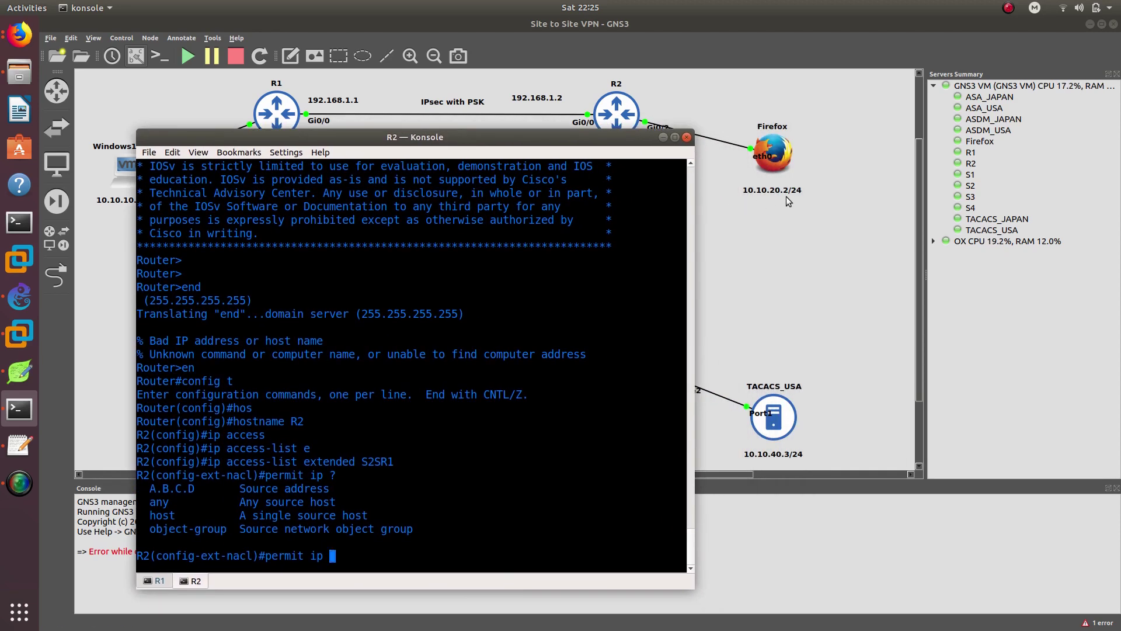
{"action": "type", "text": "10.10"}
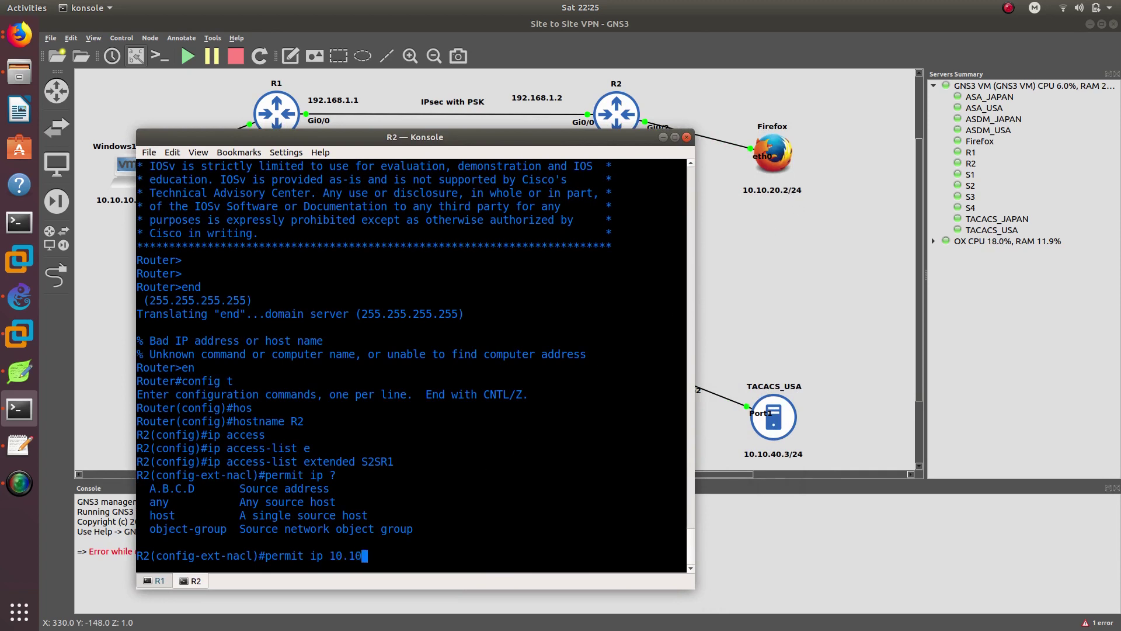
{"action": "type", "text": ".20.0 0.0.0.255"}
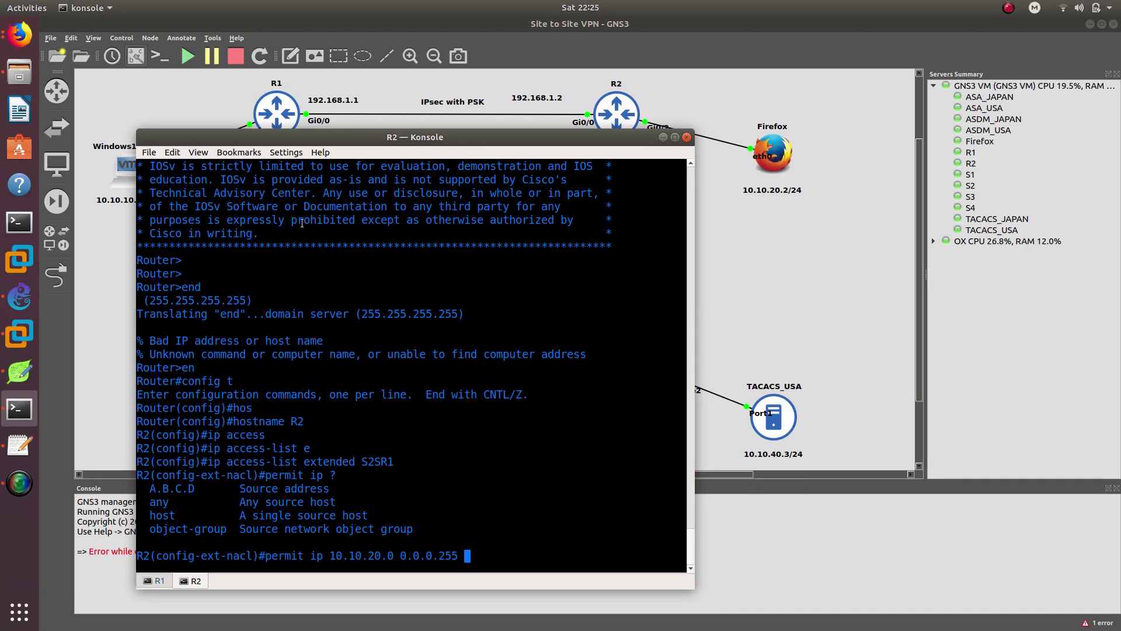
{"action": "left_click_drag", "start_coordinate": [322, 136], "coordinate": [429, 139]}
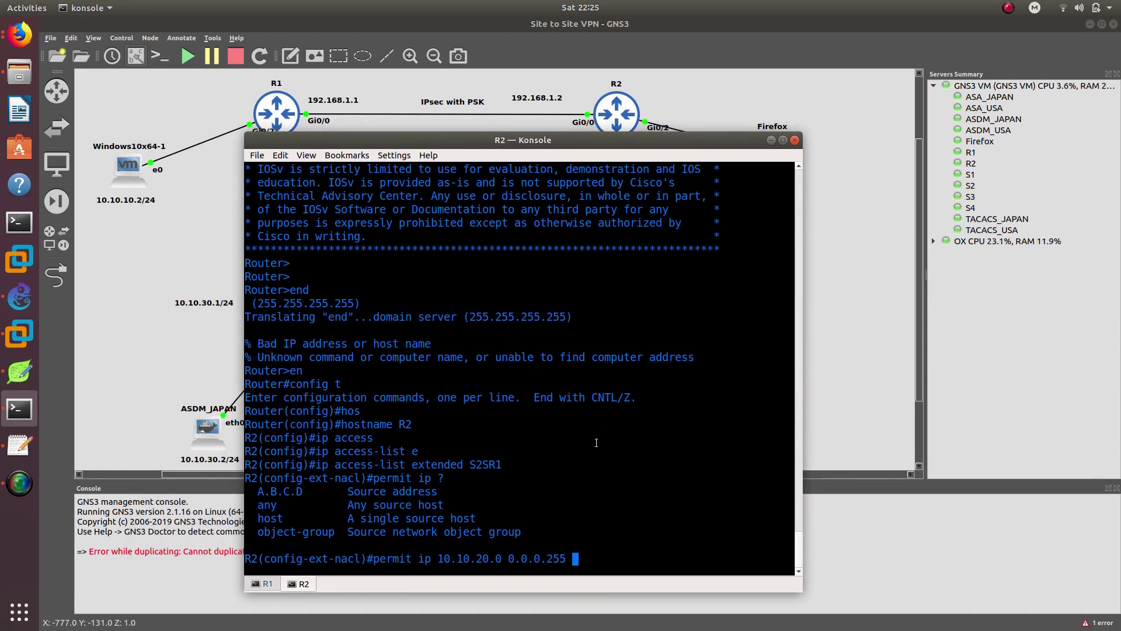
{"action": "type", "text": "10.10.1"}
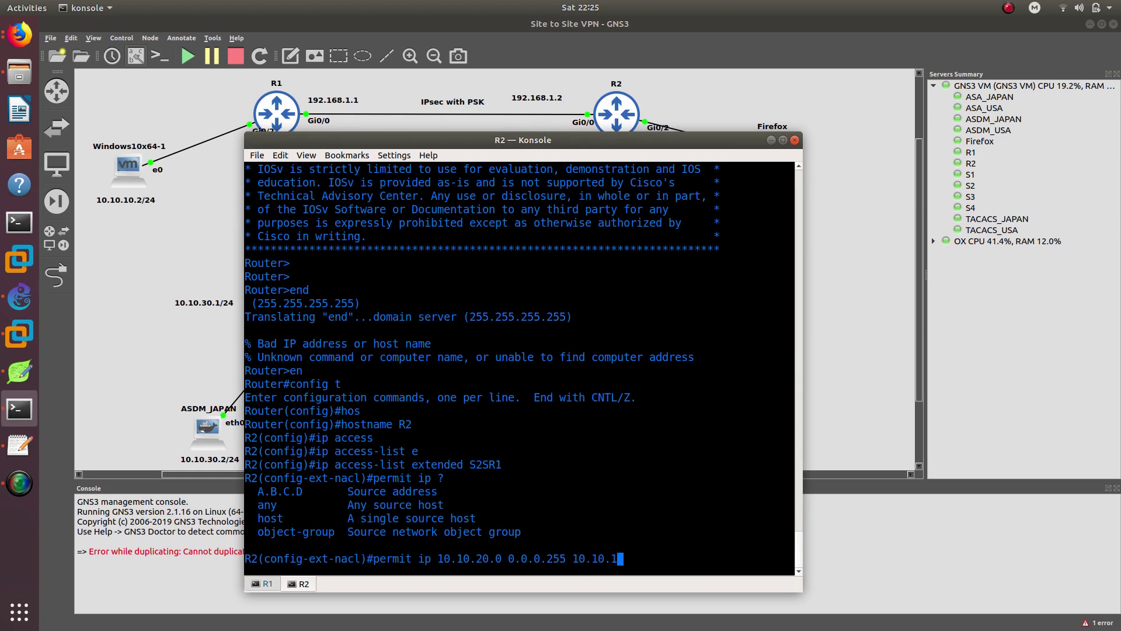
{"action": "type", "text": "0.0 0.0.0.255"}
{"action": "key", "text": "Return"}
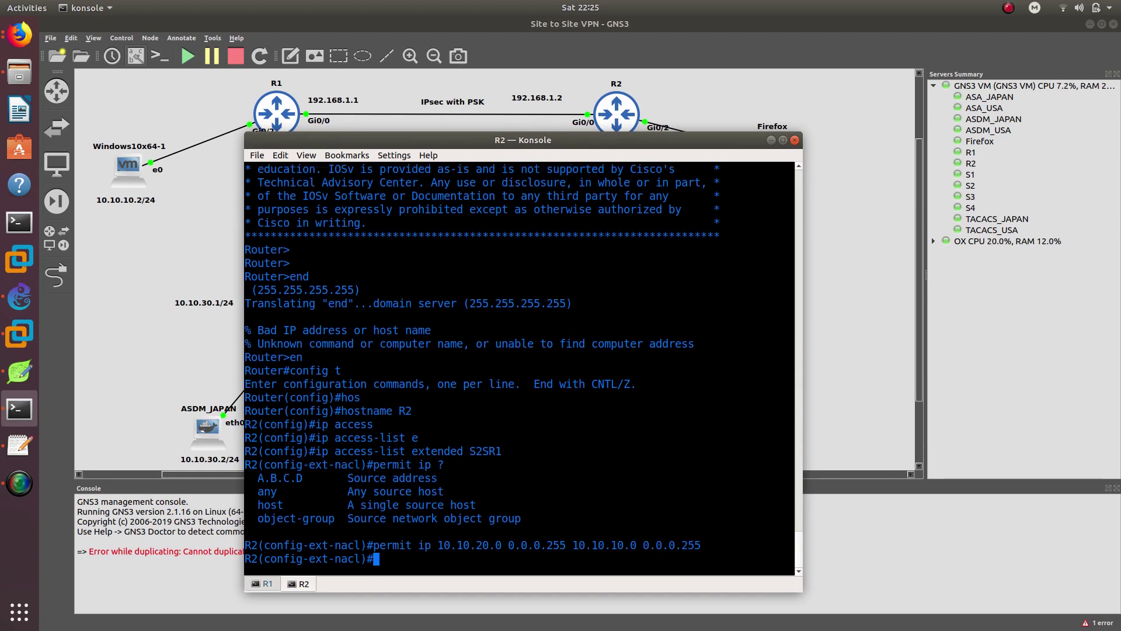
Exit the access-list configuration back to global configuration mode
{"action": "type", "text": "es"}
{"action": "key", "text": "BackSpace"}
{"action": "type", "text": "x"}
{"action": "key", "text": "Tab"}
{"action": "key", "text": "Return"}
{"action": "key", "text": "Return"}
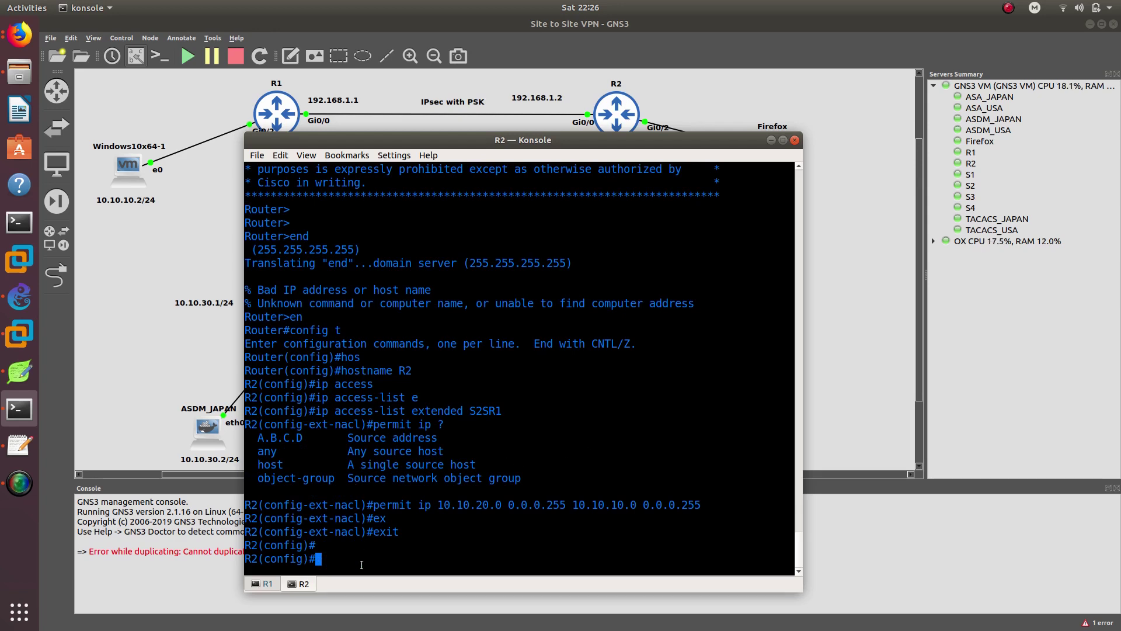
Create IPsec transform set STRONG on R2 with esp-sha-hmac and esp-aes 256
{"action": "type", "text": "cryp"}
{"action": "key", "text": "Tab"}
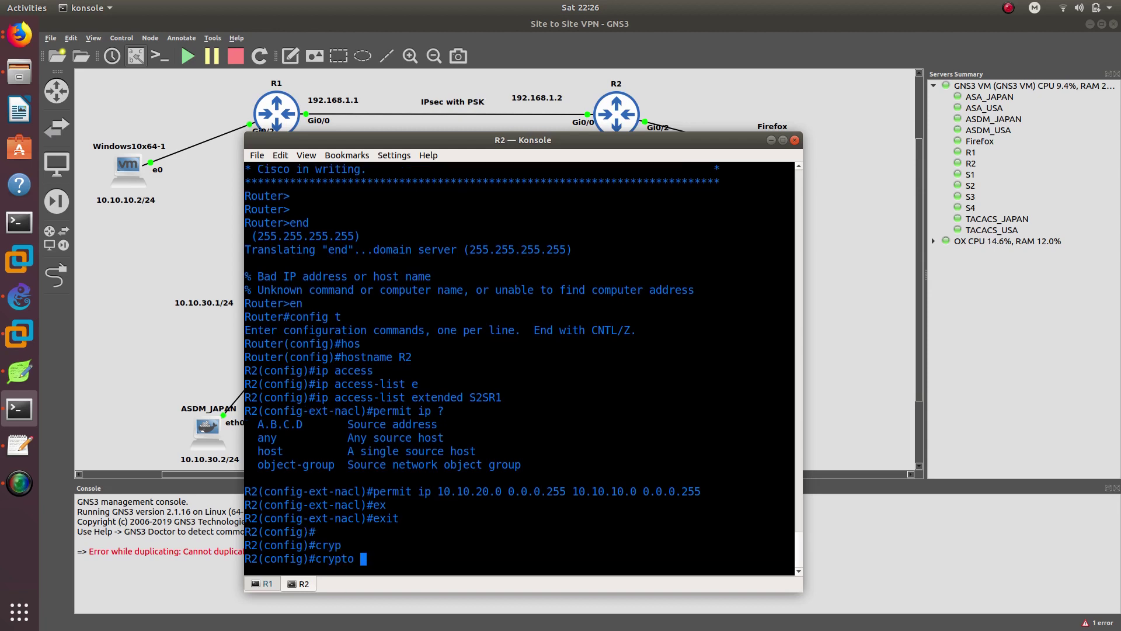
{"action": "type", "text": "ip"}
{"action": "key", "text": "Tab"}
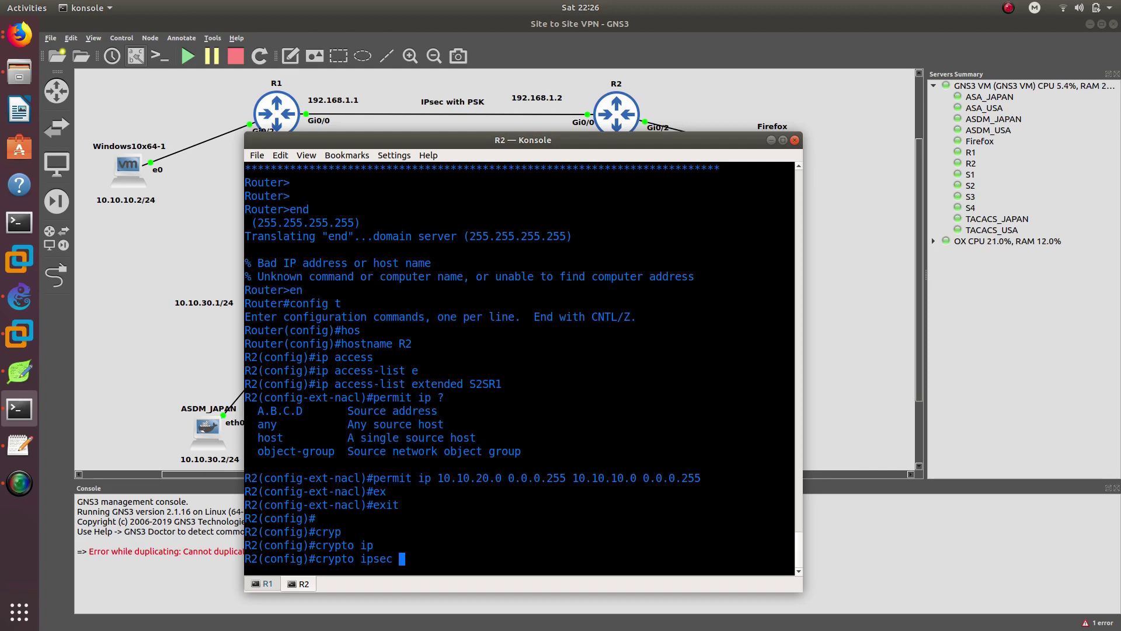
{"action": "type", "text": "tr"}
{"action": "key", "text": "Tab"}
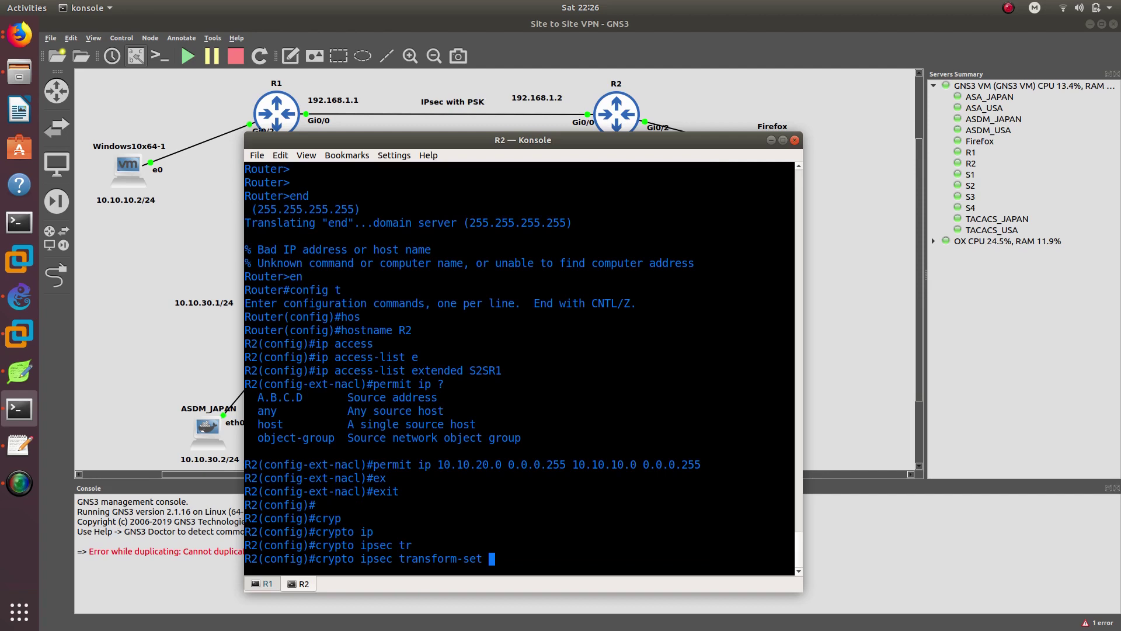
{"action": "type", "text": "STRONG"}
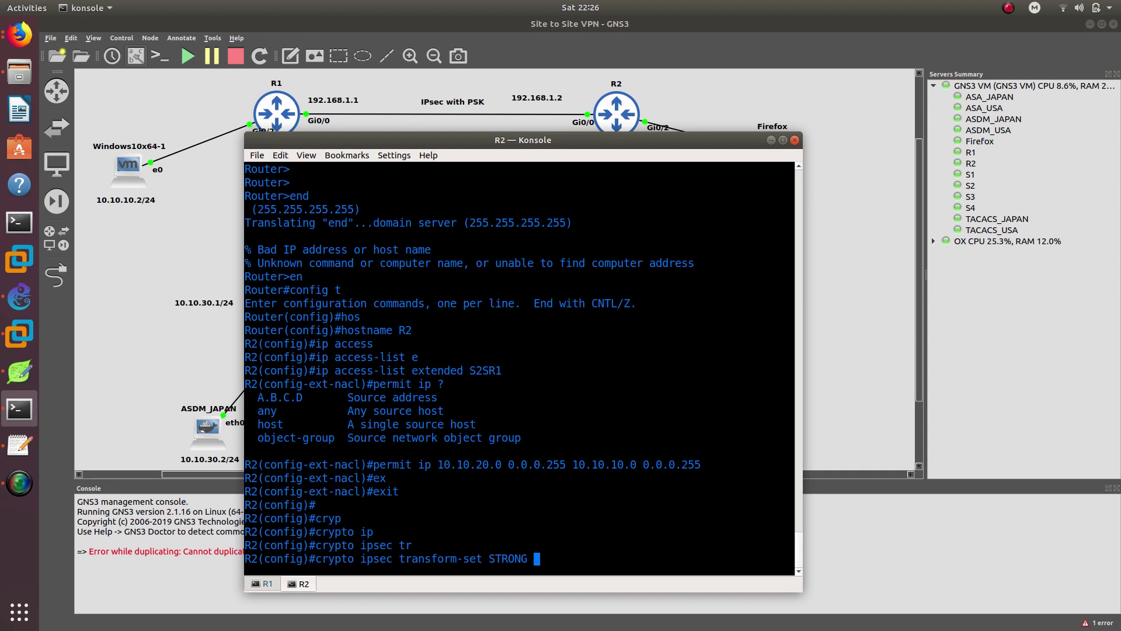
{"action": "type", "text": " esp-sh"}
{"action": "key", "text": "Tab"}
{"action": "type", "text": "a-hm"}
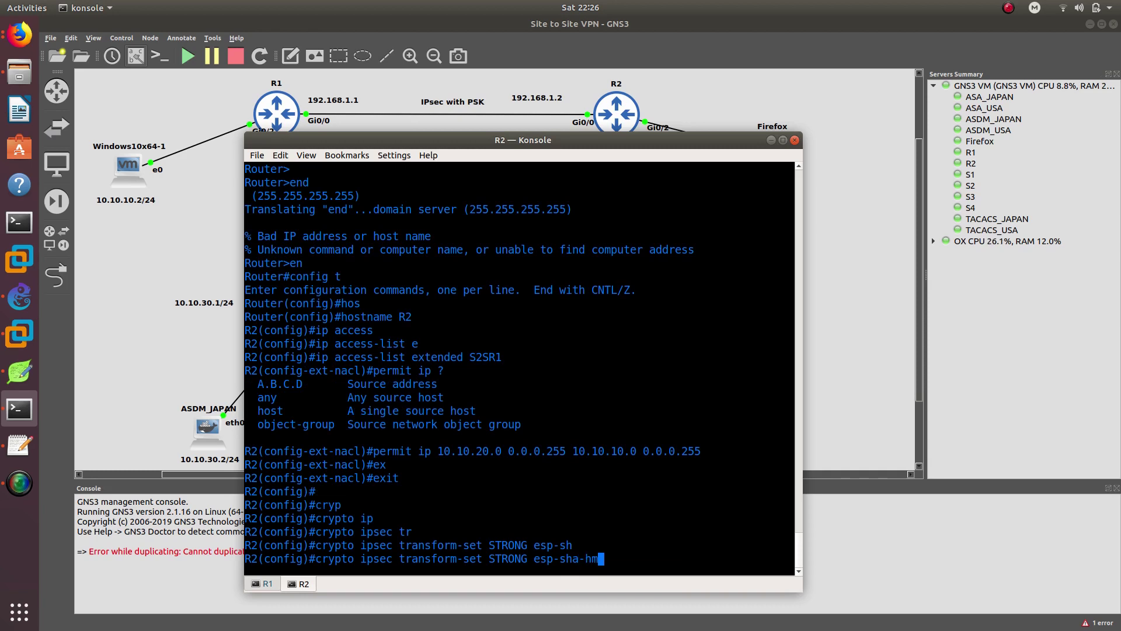
{"action": "key", "text": "Tab"}
{"action": "type", "text": "esp"}
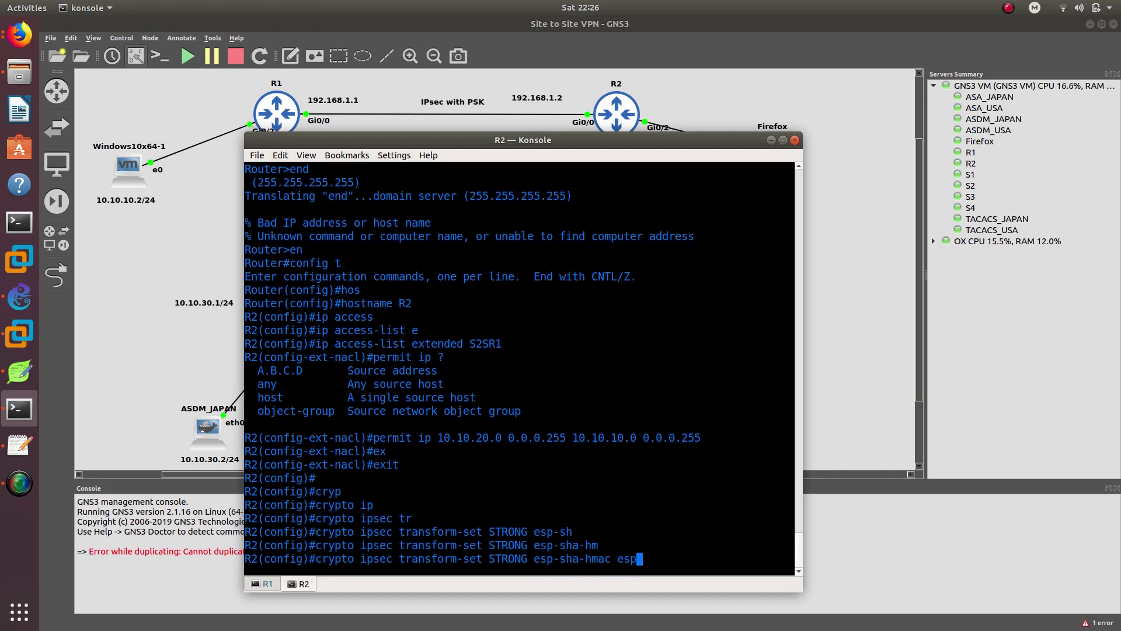
{"action": "type", "text": "-a"}
{"action": "key", "text": "Tab"}
{"action": "type", "text": "256"}
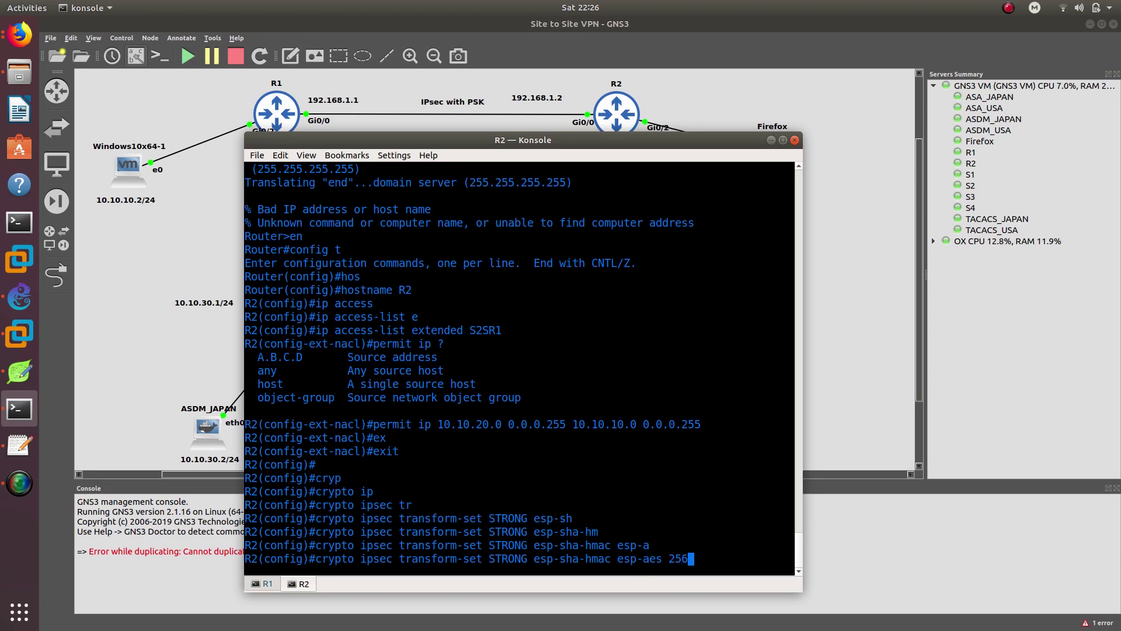
{"action": "key", "text": "Return"}
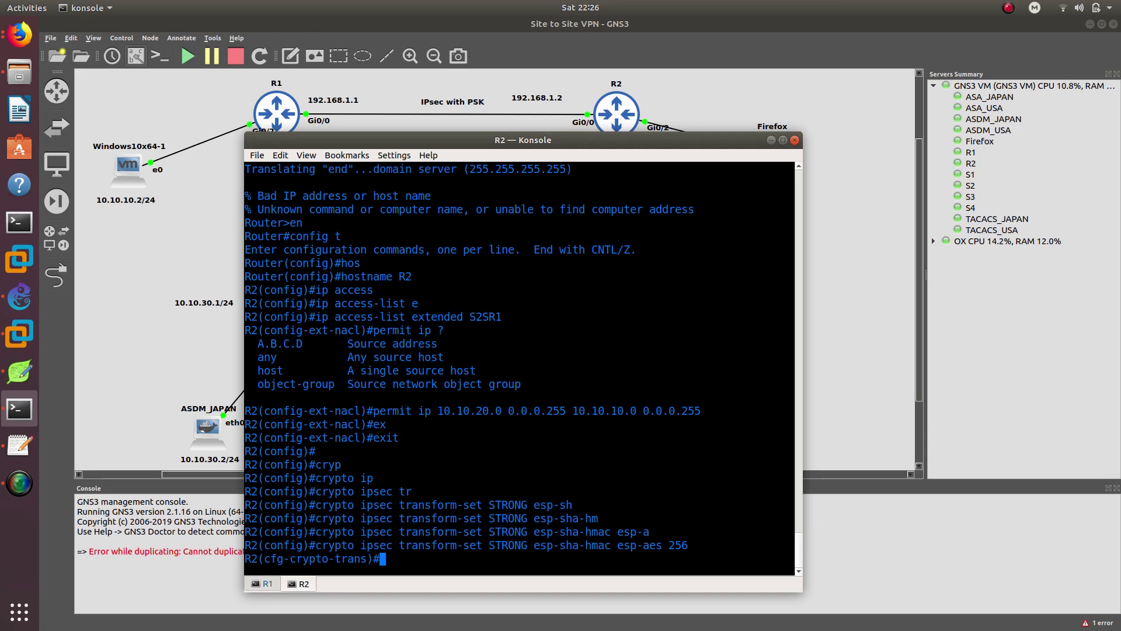
Put transform set STRONG in tunnel mode and exit its configuration
{"action": "type", "text": "mode tu"}
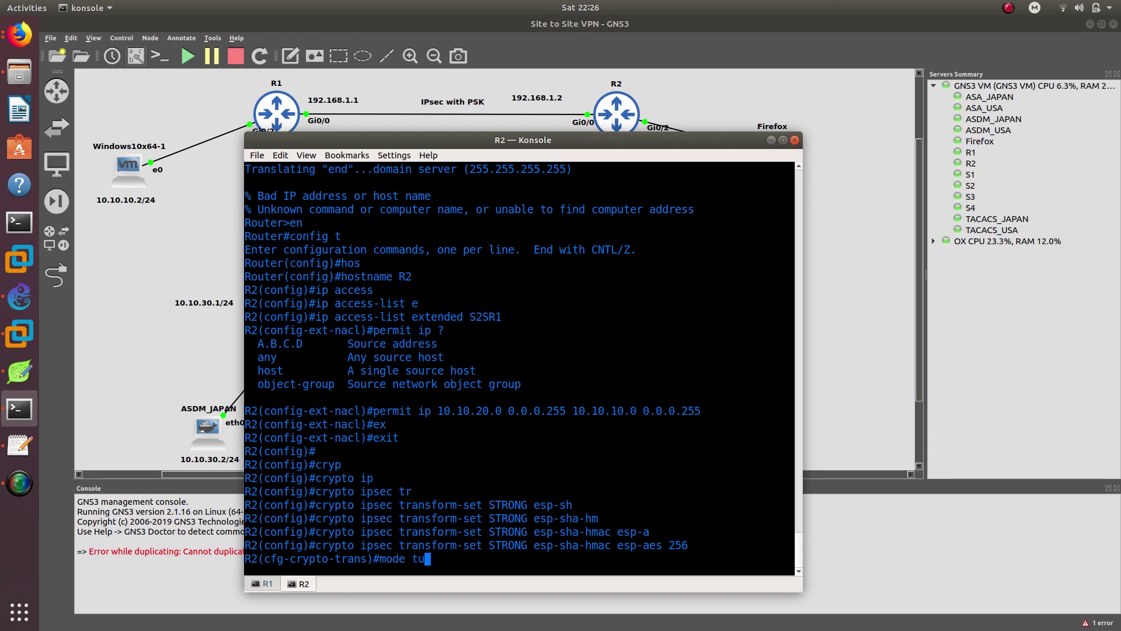
{"action": "type", "text": "nnel"}
{"action": "key", "text": "Return"}
{"action": "type", "text": "e"}
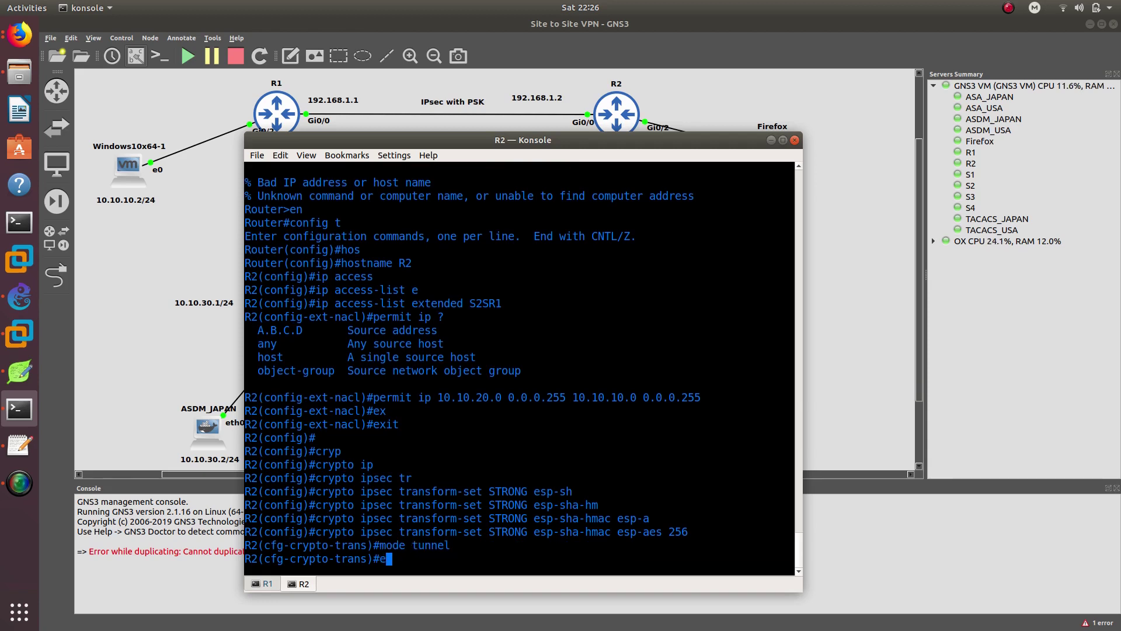
{"action": "type", "text": "xit"}
{"action": "key", "text": "Return"}
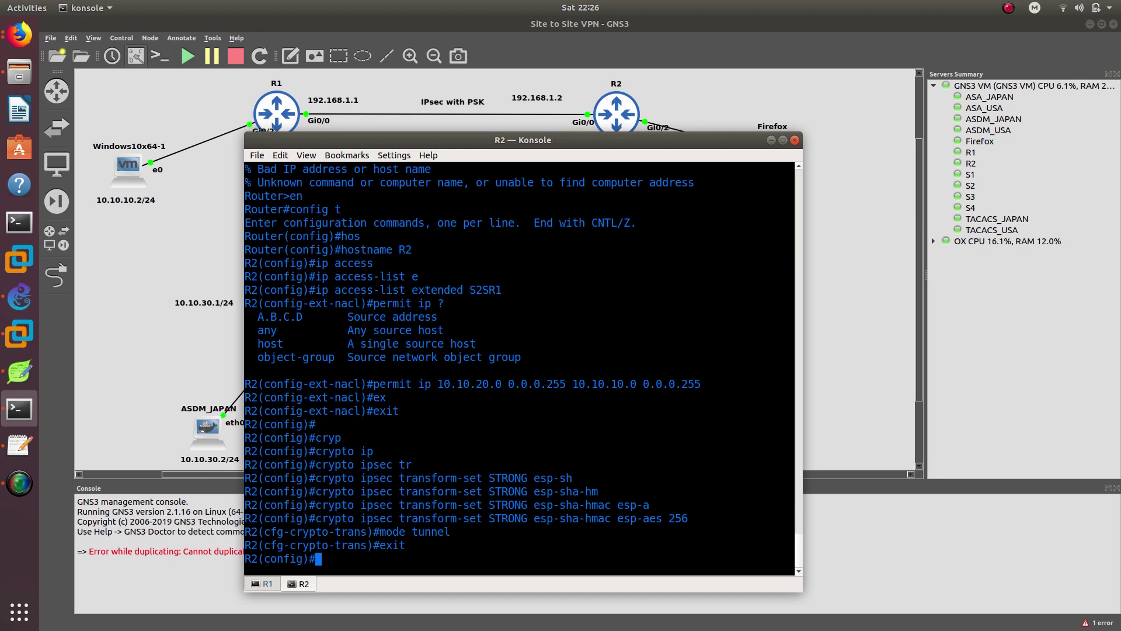
Create crypto map R1MAP entry 1 of type ipsec-isakmp on R2
{"action": "type", "text": "crypto map R"}
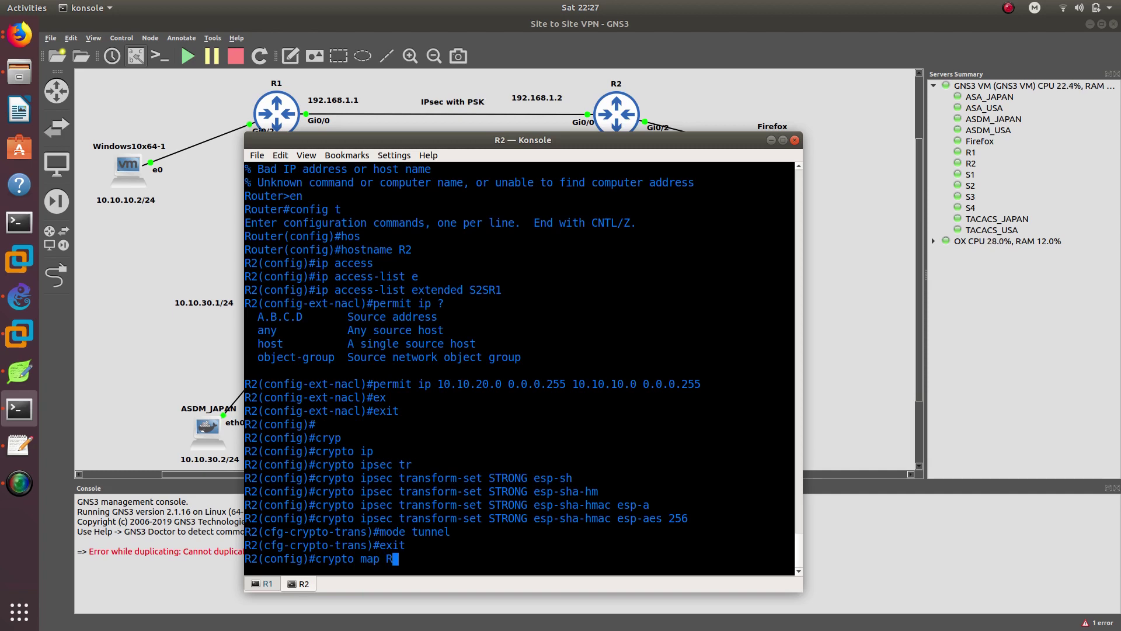
{"action": "type", "text": "1MAP 1 ips"}
{"action": "key", "text": "Tab"}
{"action": "type", "text": "i"}
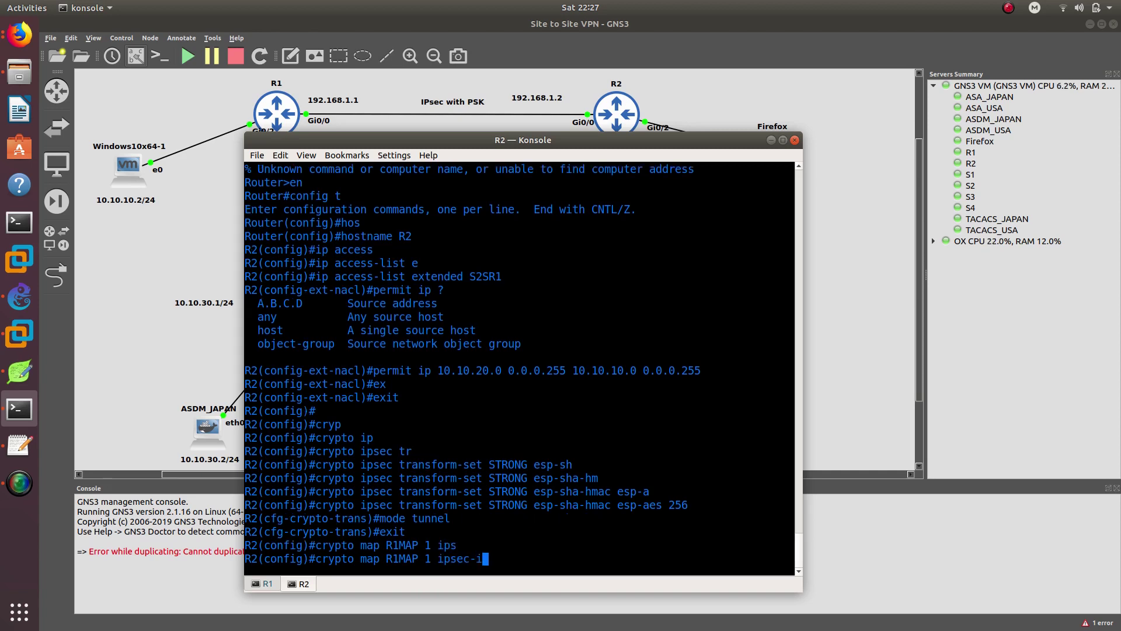
{"action": "key", "text": "Tab"}
{"action": "key", "text": "Return"}
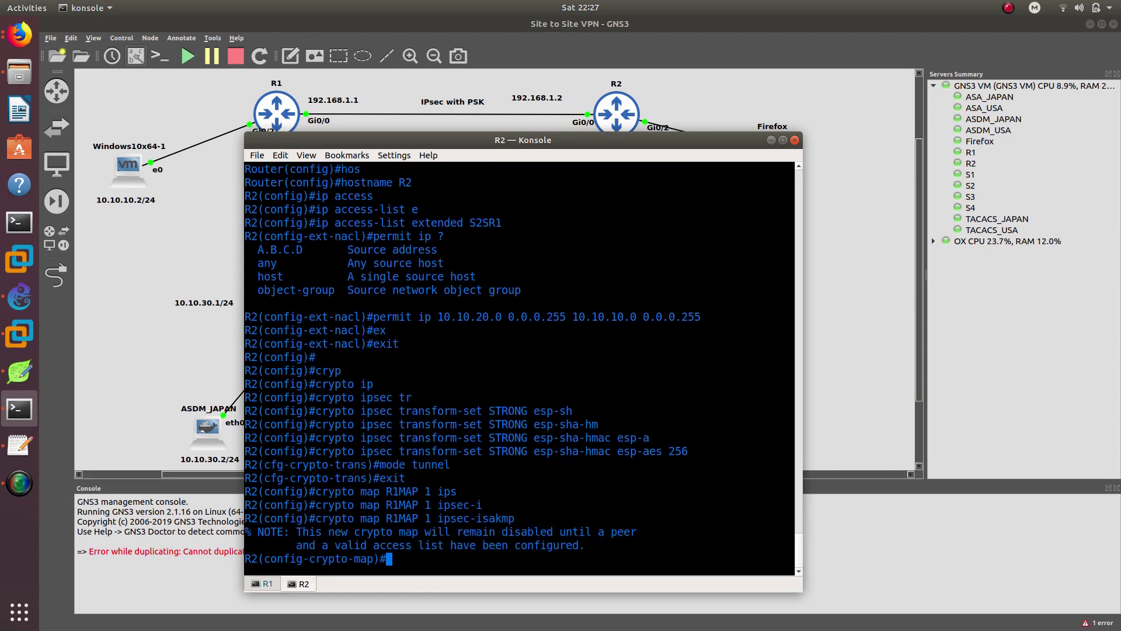
Attach transform set STRONG to R1MAP and set its peer to 192.168.1.1
{"action": "type", "text": "set "}
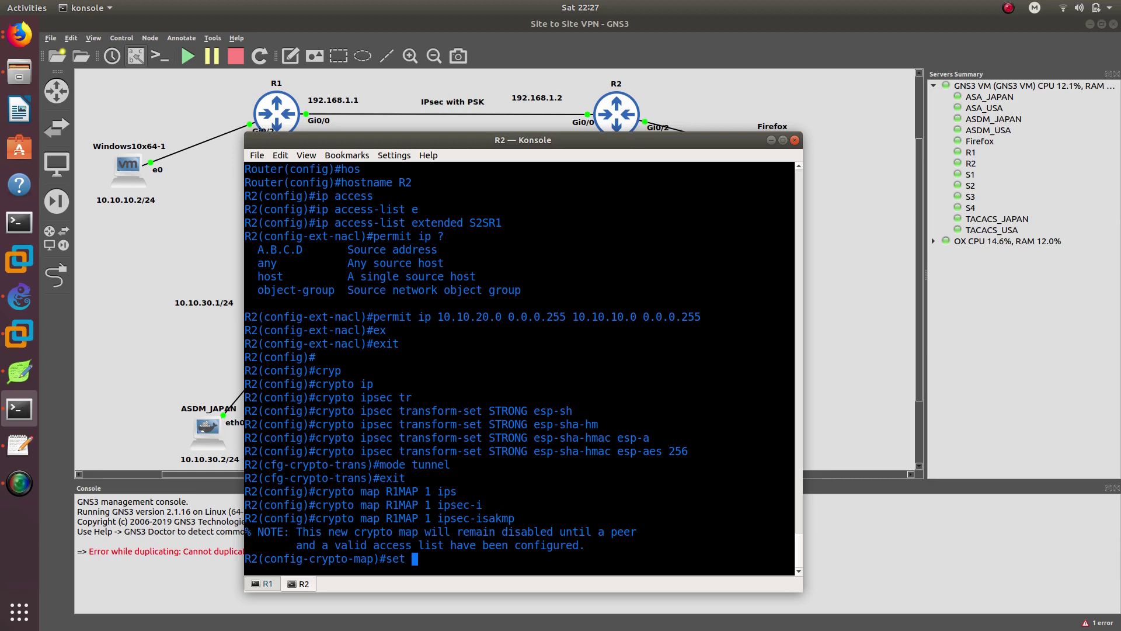
{"action": "type", "text": "tr"}
{"action": "key", "text": "Tab"}
{"action": "type", "text": "STR"}
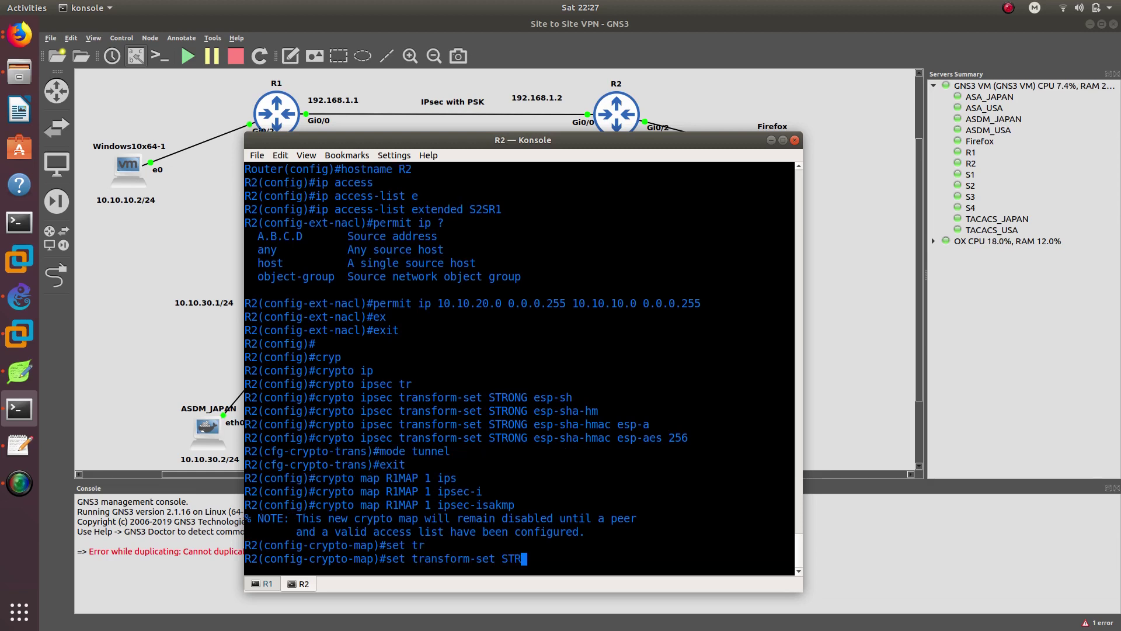
{"action": "type", "text": "ONG"}
{"action": "key", "text": "Return"}
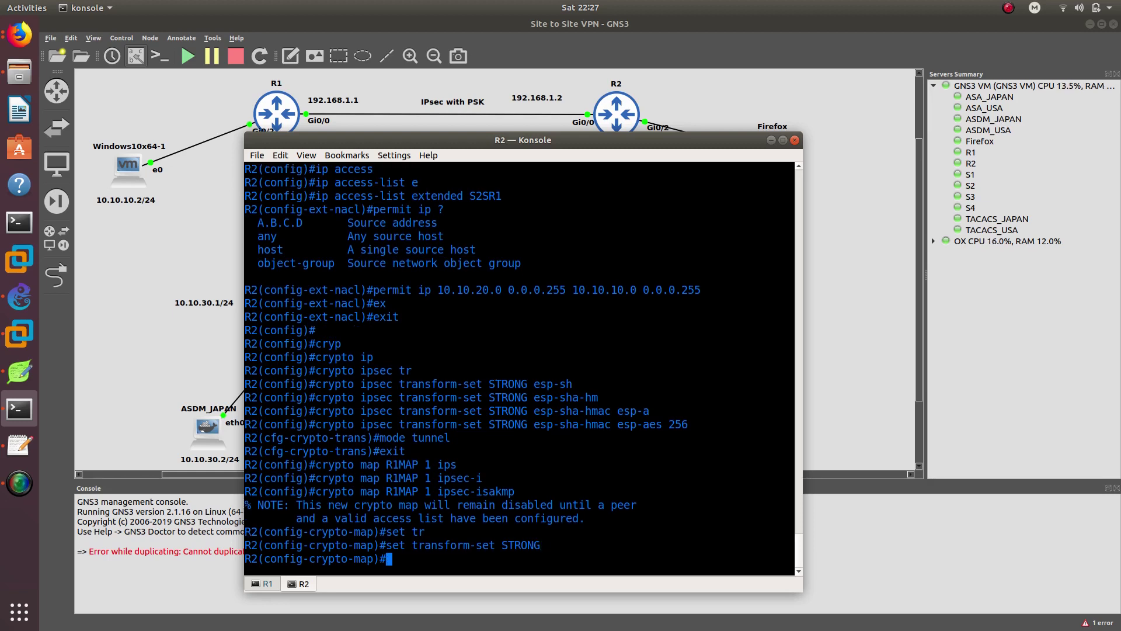
{"action": "type", "text": "set p"}
{"action": "key", "text": "Tab"}
{"action": "type", "text": "e"}
{"action": "key", "text": "Tab"}
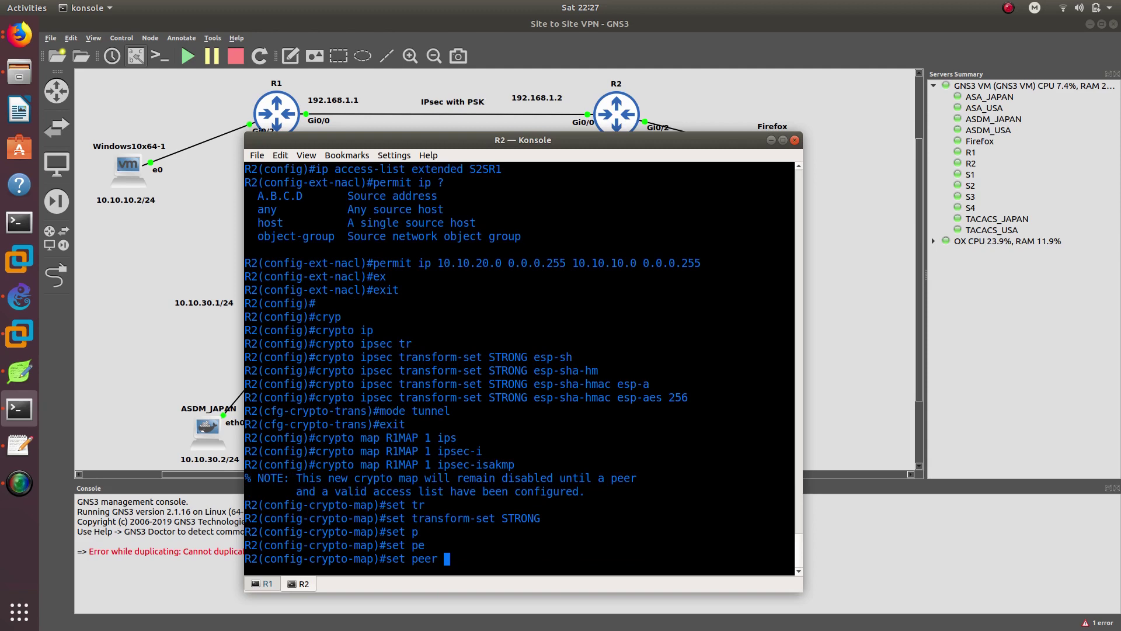
{"action": "type", "text": "192.168"}
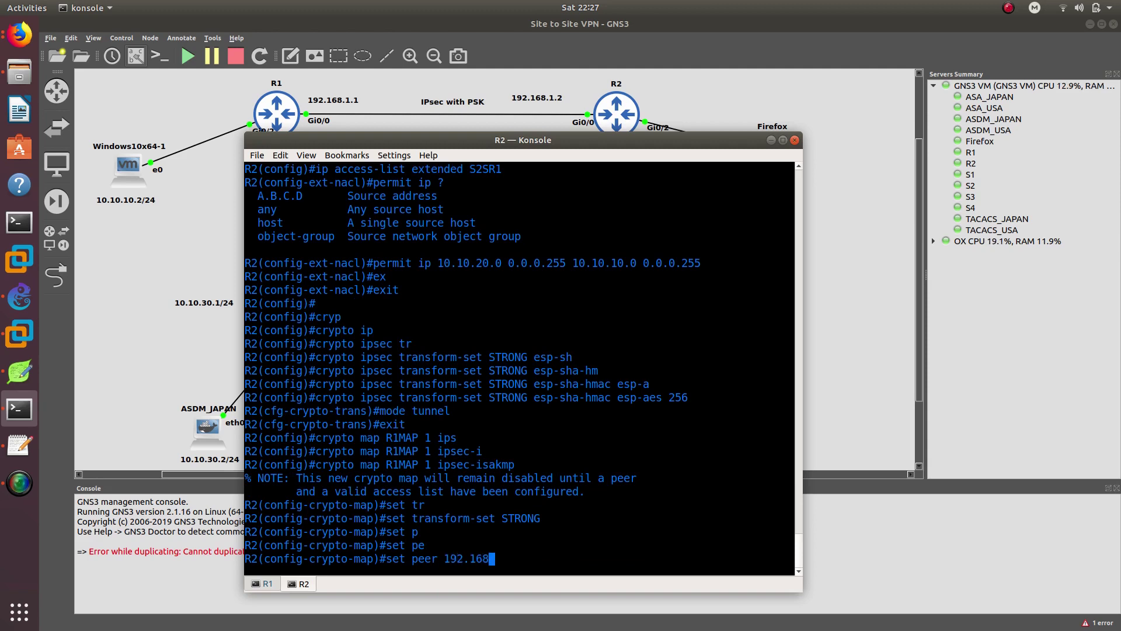
{"action": "type", "text": ".1.1"}
{"action": "key", "text": "Return"}
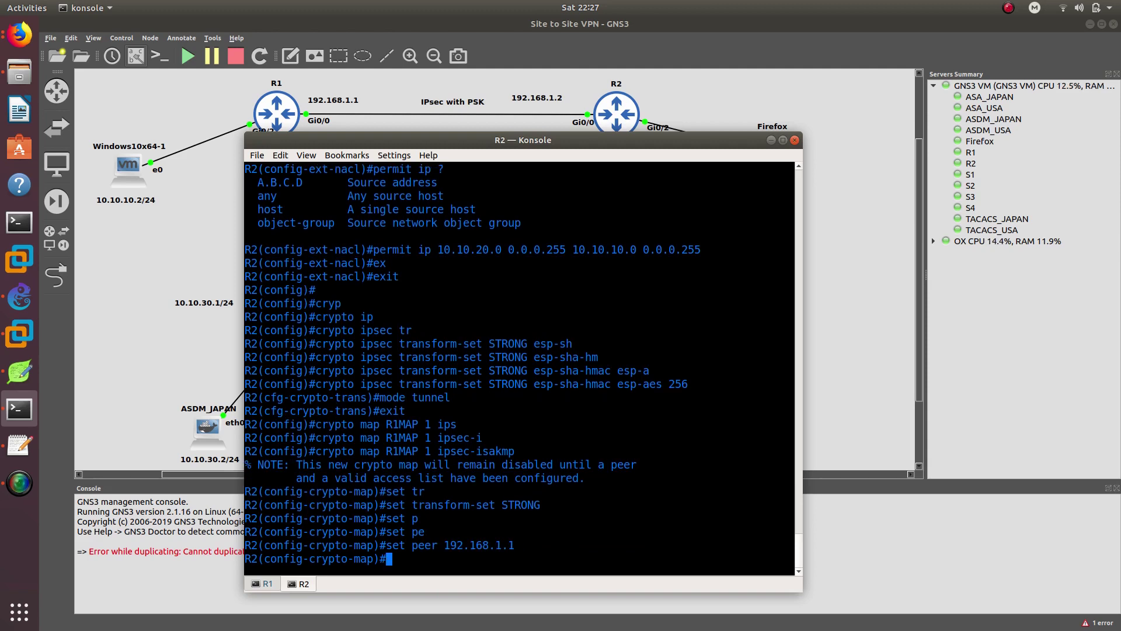
Match R1MAP to access list S2SR1 and exit crypto-map configuration
{"action": "type", "text": "match ad"}
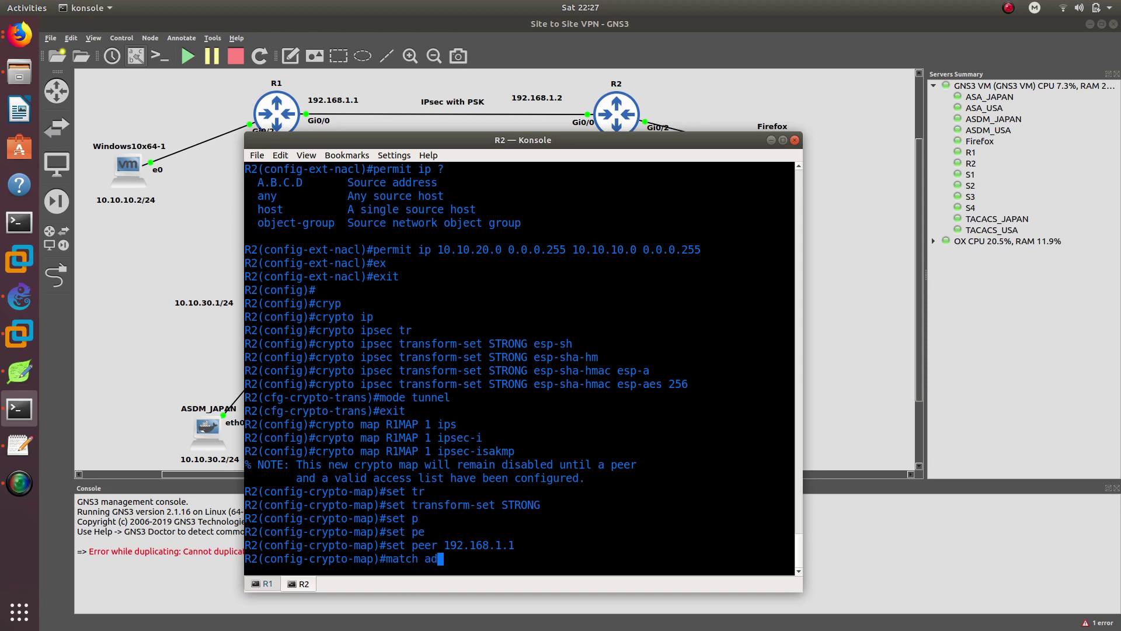
{"action": "type", "text": "d"}
{"action": "key", "text": "Tab"}
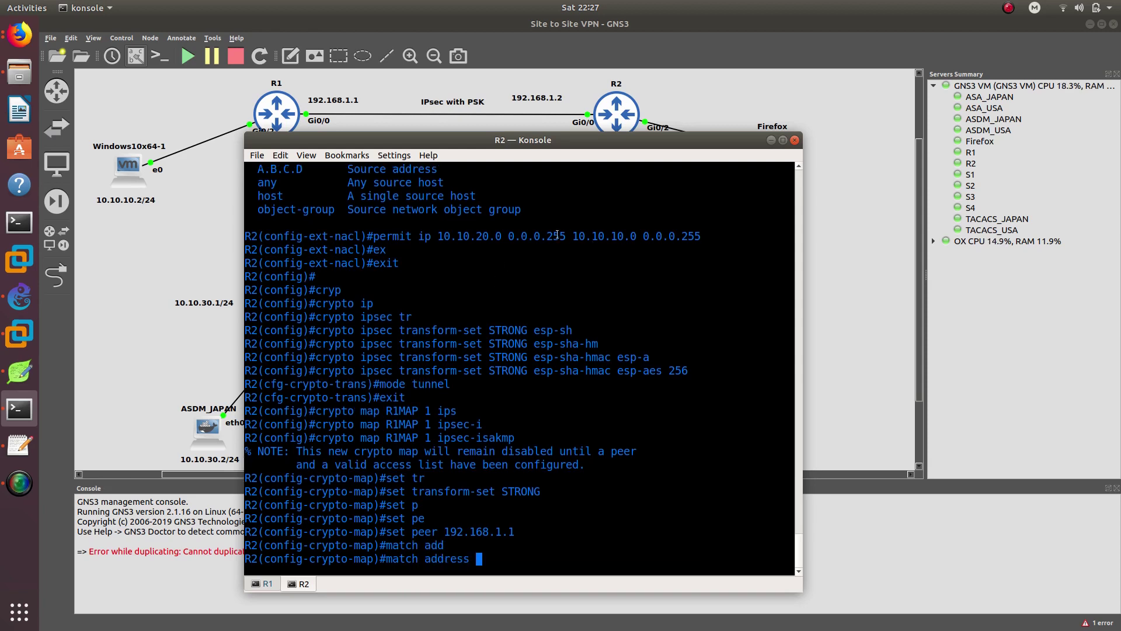
{"action": "scroll", "coordinate": [557, 234], "scroll_direction": "up", "scroll_amount": 2}
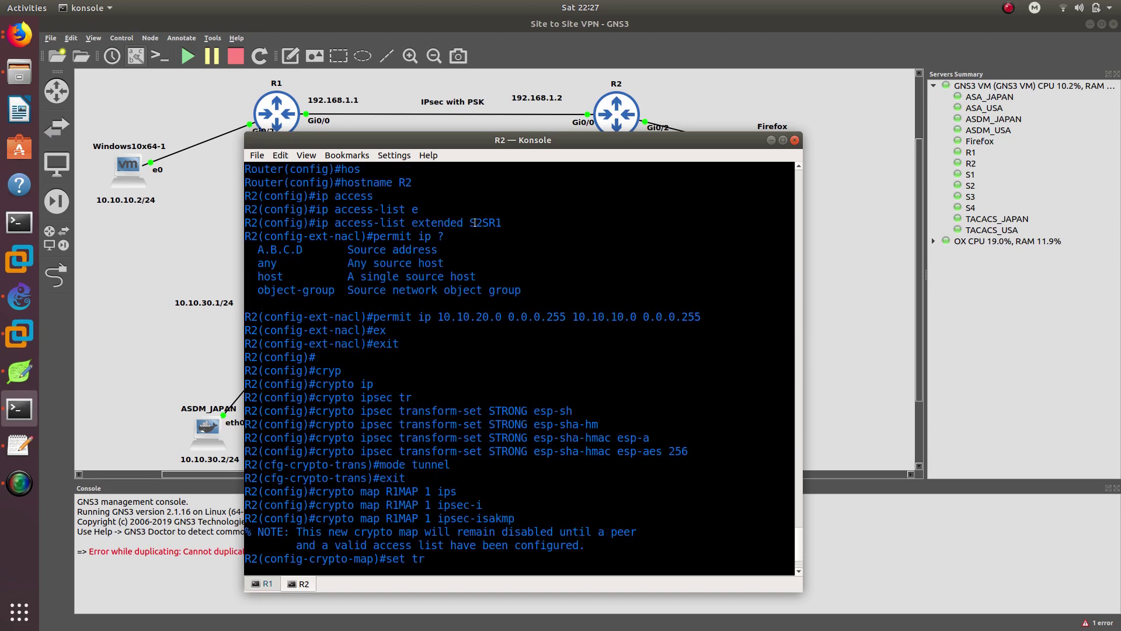
{"action": "scroll", "coordinate": [474, 222], "scroll_direction": "down", "scroll_amount": 2}
{"action": "type", "text": "S2"}
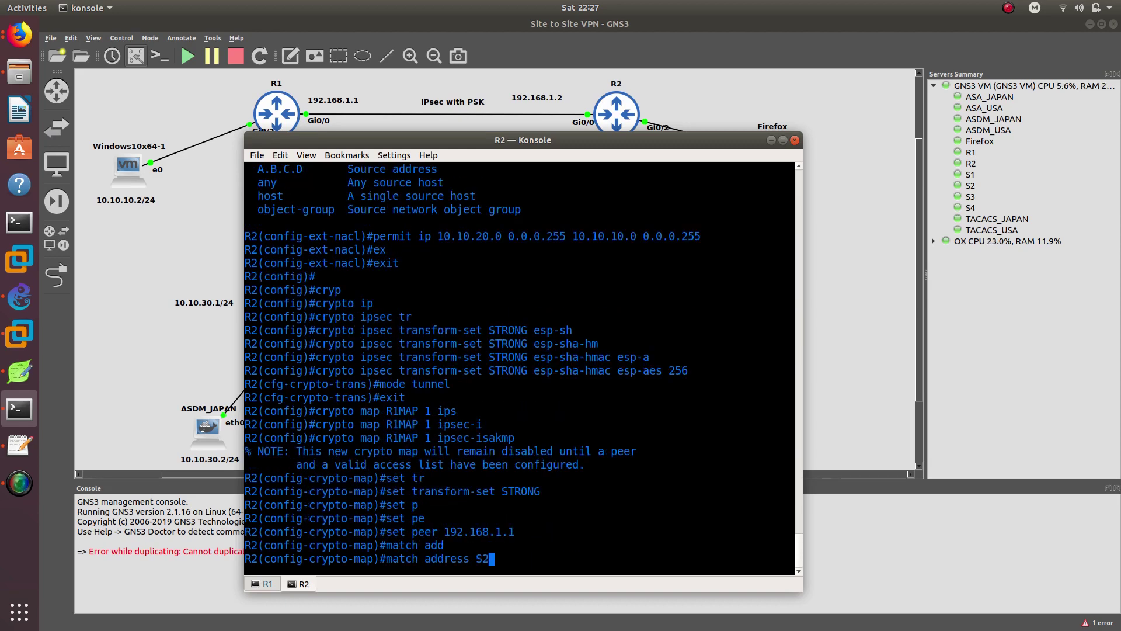
{"action": "type", "text": "SR1"}
{"action": "key", "text": "Return"}
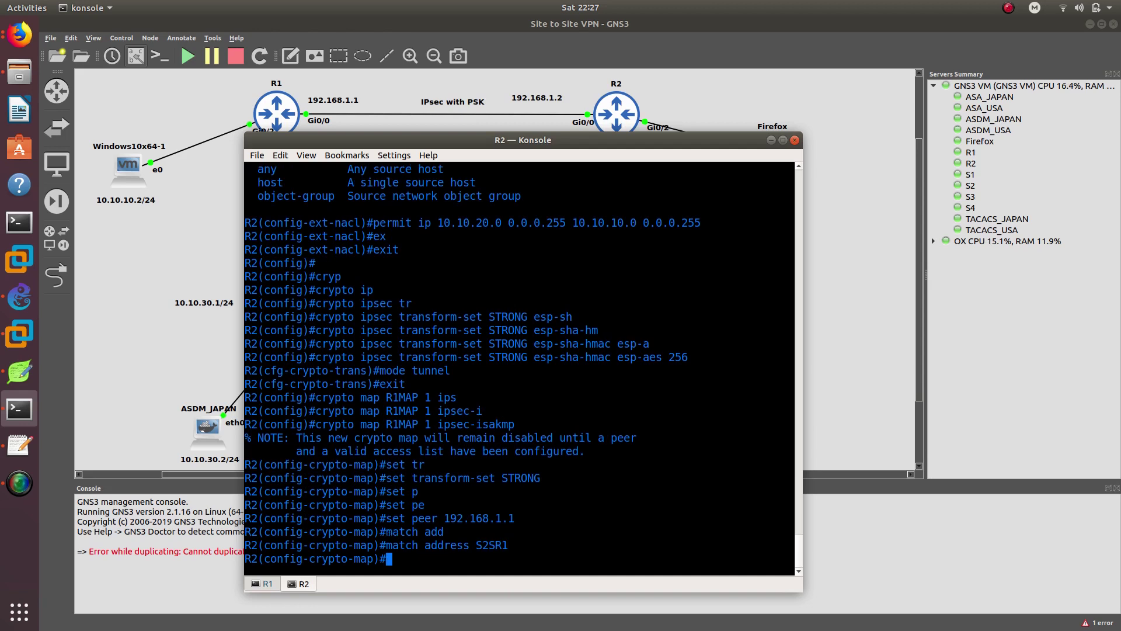
{"action": "type", "text": "exit"}
{"action": "key", "text": "Return"}
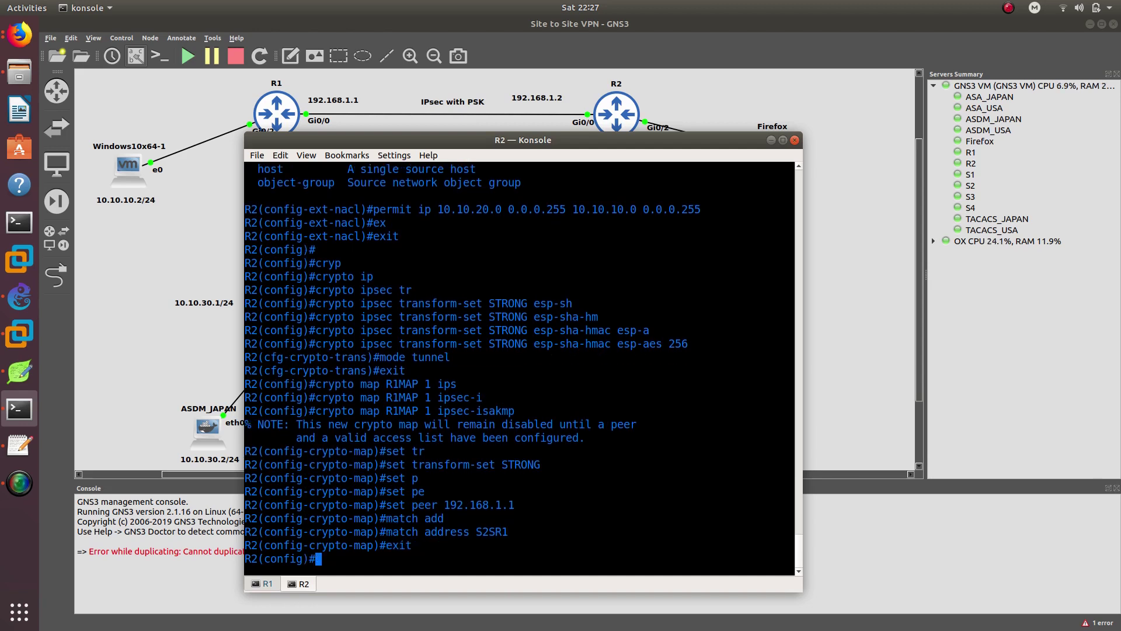
Enter the crypto isakmp key command with the pre-shared key and peer address 192.168.1.1
{"action": "type", "text": "crypt"}
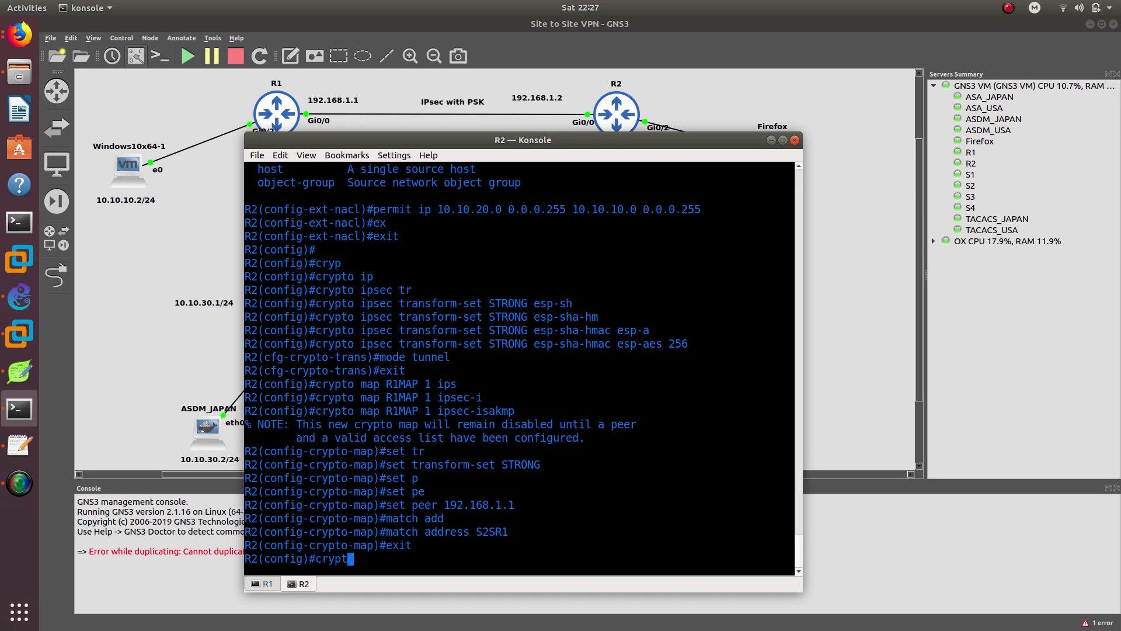
{"action": "type", "text": "o is"}
{"action": "key", "text": "Tab"}
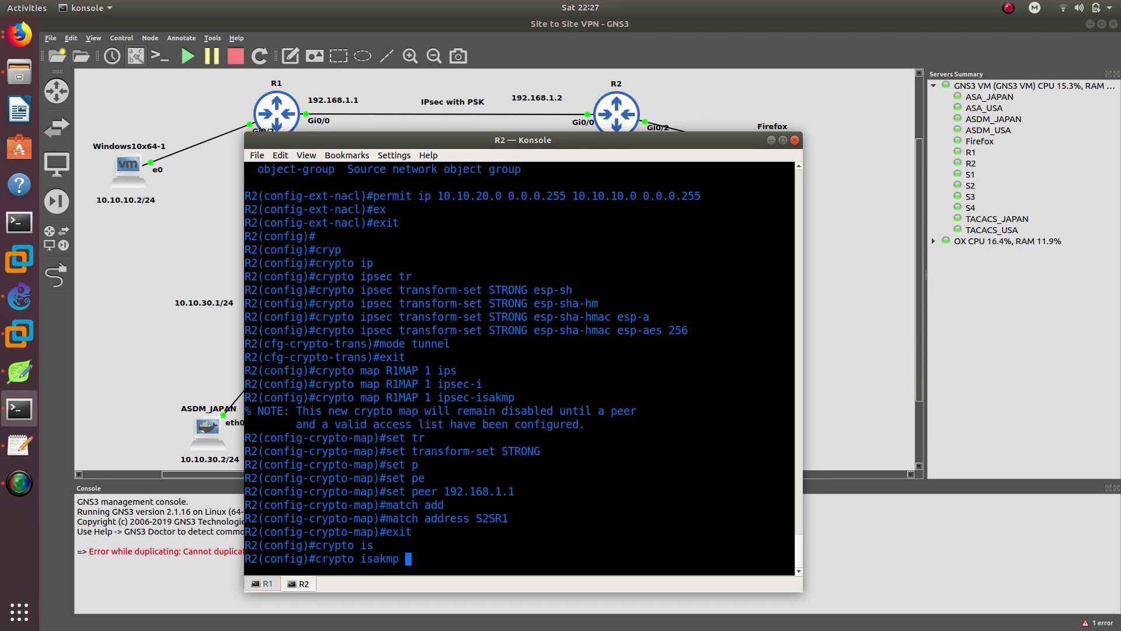
{"action": "type", "text": "k"}
{"action": "key", "text": "Tab"}
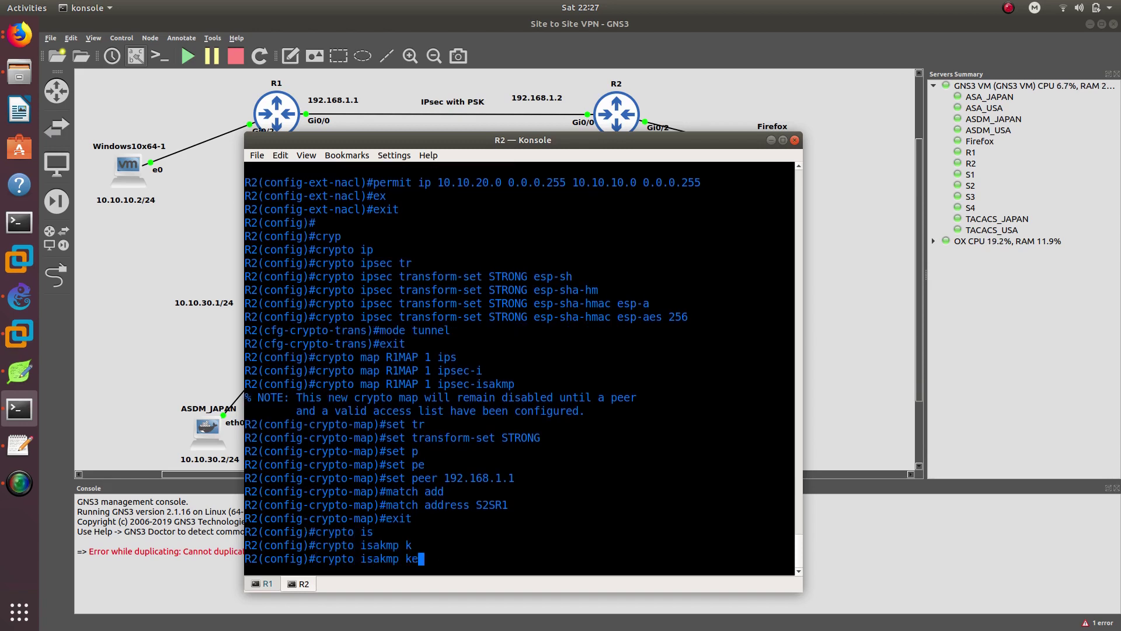
{"action": "type", "text": "ee"}
{"action": "key", "text": "Tab"}
{"action": "key", "text": "BackSpace"}
{"action": "key", "text": "BackSpace"}
{"action": "key", "text": "BackSpace"}
{"action": "key", "text": "BackSpace"}
{"action": "key", "text": "BackSpace"}
{"action": "key", "text": "BackSpace"}
{"action": "key", "text": "BackSpace"}
{"action": "key", "text": "BackSpace"}
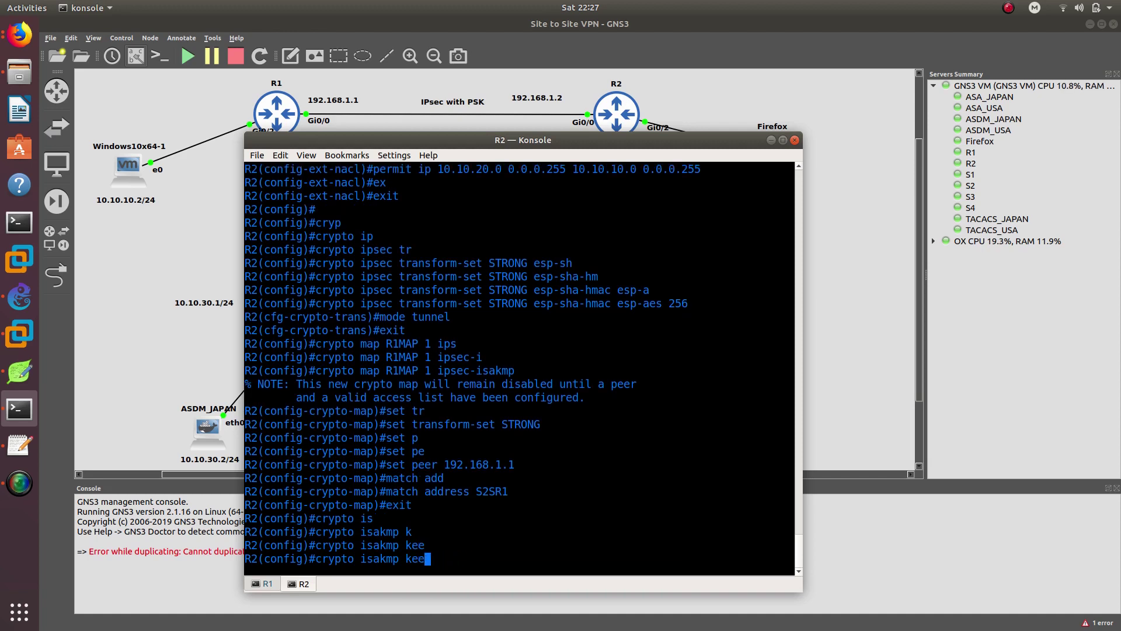
{"action": "type", "text": "y c"}
{"action": "type", "text": "i"}
{"action": "key", "text": "Tab"}
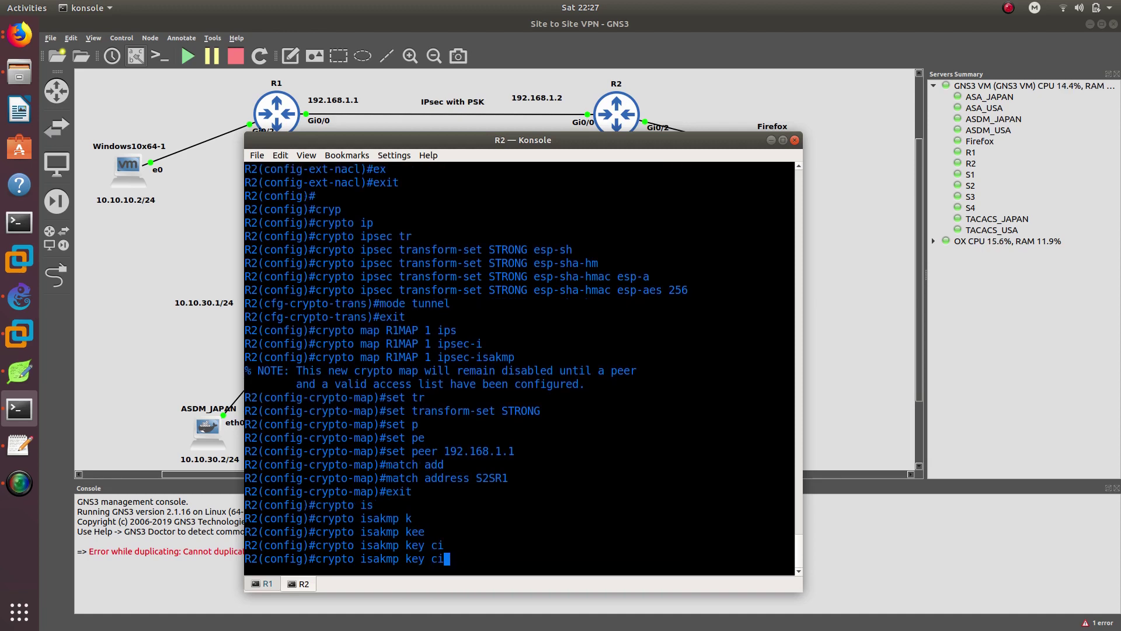
{"action": "type", "text": "sco123 add"}
{"action": "key", "text": "Tab"}
{"action": "type", "text": "1"}
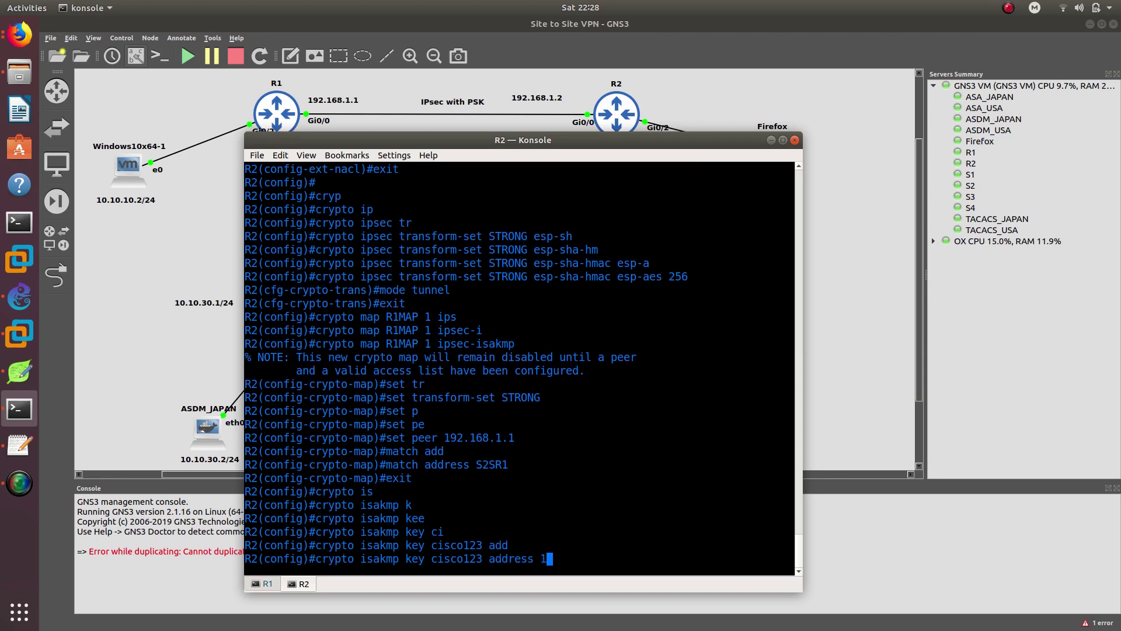
{"action": "type", "text": "92.168.1."}
{"action": "type", "text": "1"}
Save the pre-shared key for 192.168.1.1 and create ISAKMP policy 1
{"action": "key", "text": "Return"}
{"action": "type", "text": "cr"}
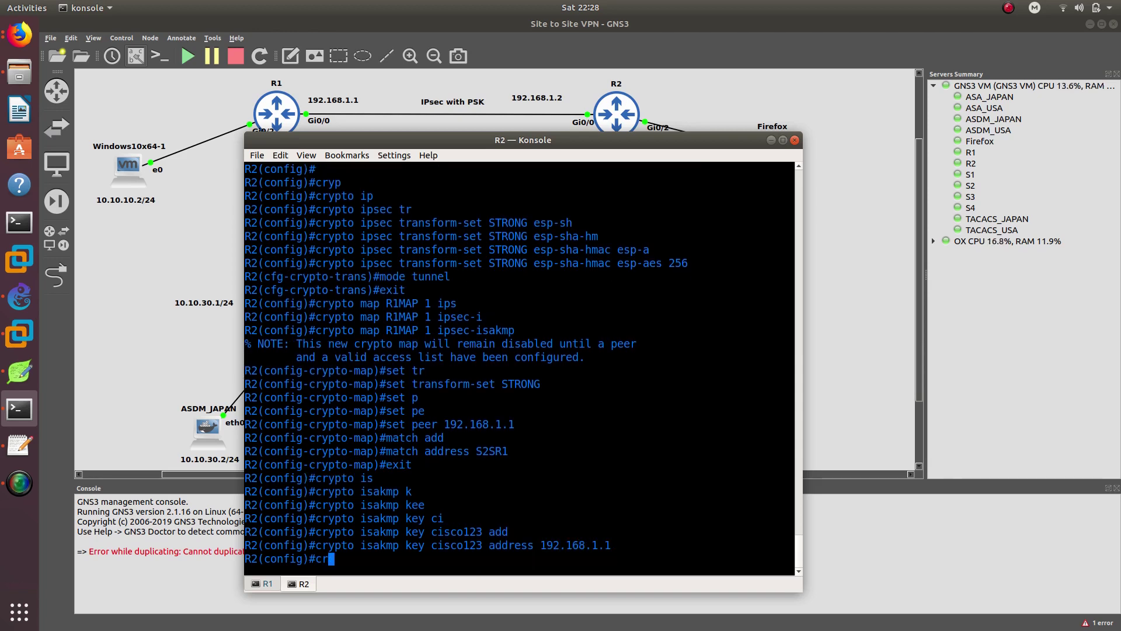
{"action": "type", "text": "ypto is"}
{"action": "key", "text": "Tab"}
{"action": "type", "text": "p"}
{"action": "key", "text": "Tab"}
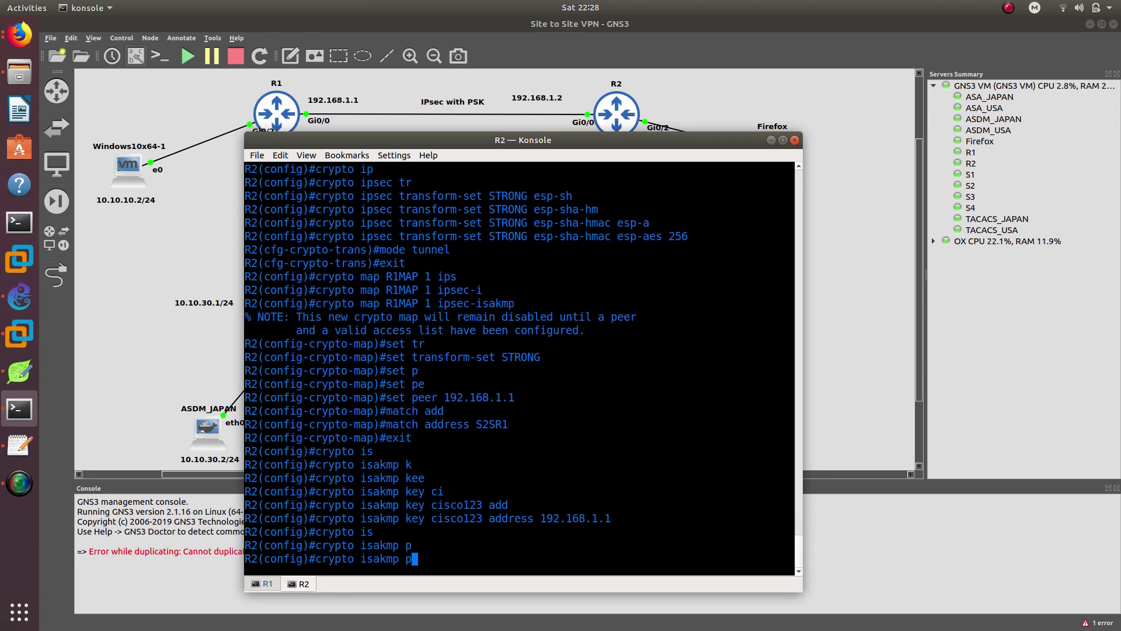
{"action": "type", "text": "o"}
{"action": "key", "text": "Tab"}
{"action": "type", "text": "1"}
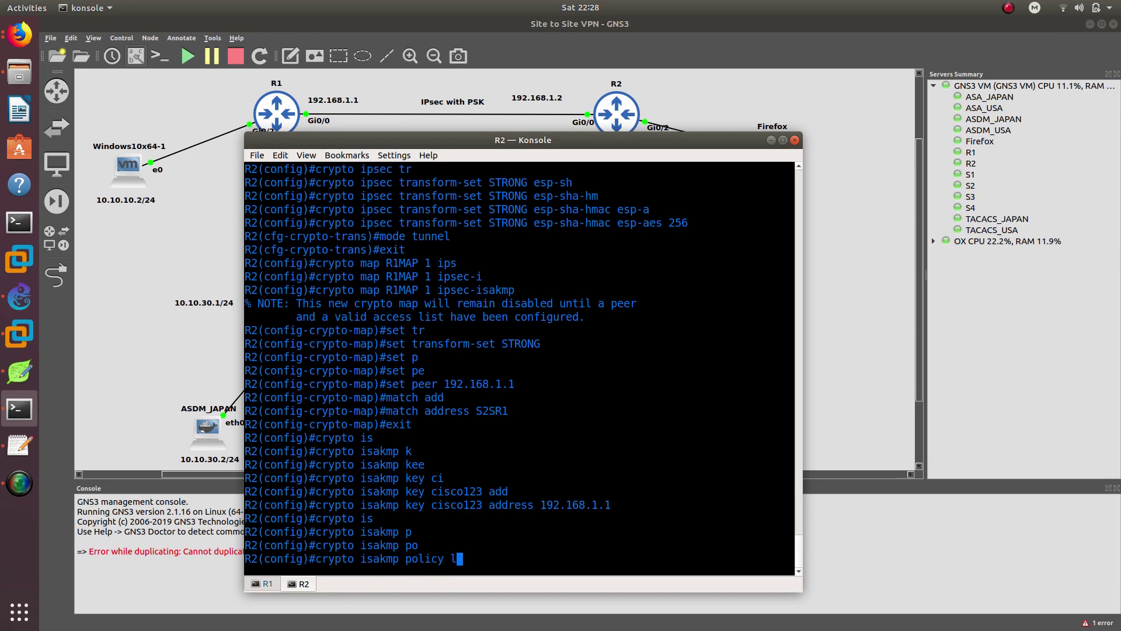
{"action": "key", "text": "BackSpace"}
{"action": "type", "text": "1"}
{"action": "key", "text": "Return"}
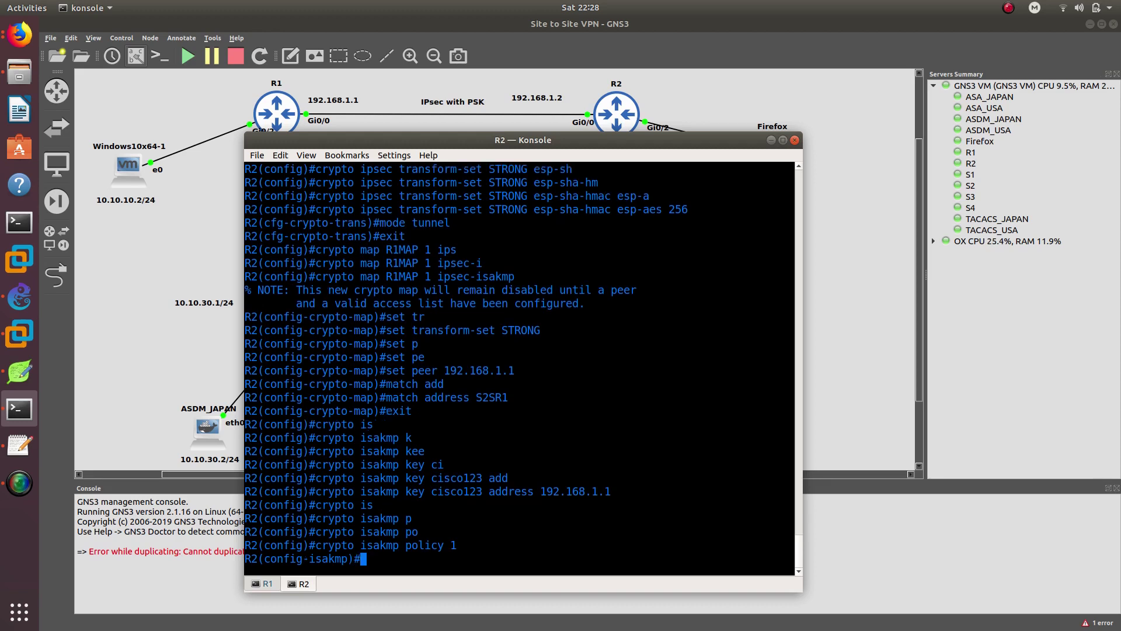
Set policy 1 to pre-share authentication, Diffie-Hellman group 2 and SHA hash
{"action": "type", "text": "aut"}
{"action": "key", "text": "Tab"}
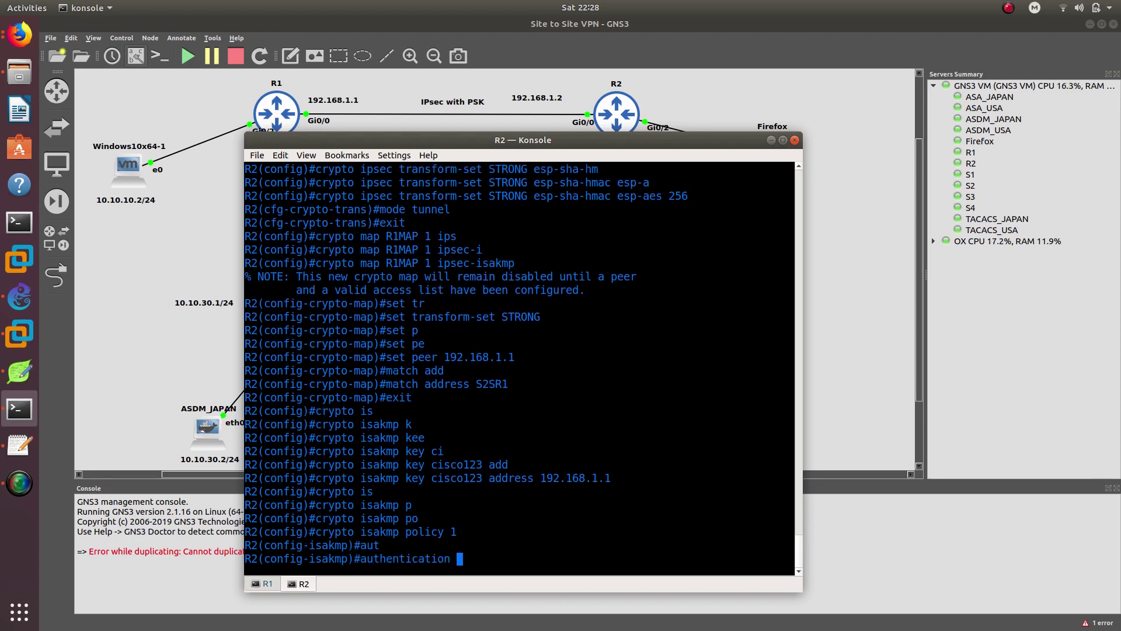
{"action": "type", "text": "pre"}
{"action": "key", "text": "Tab"}
{"action": "key", "text": "Return"}
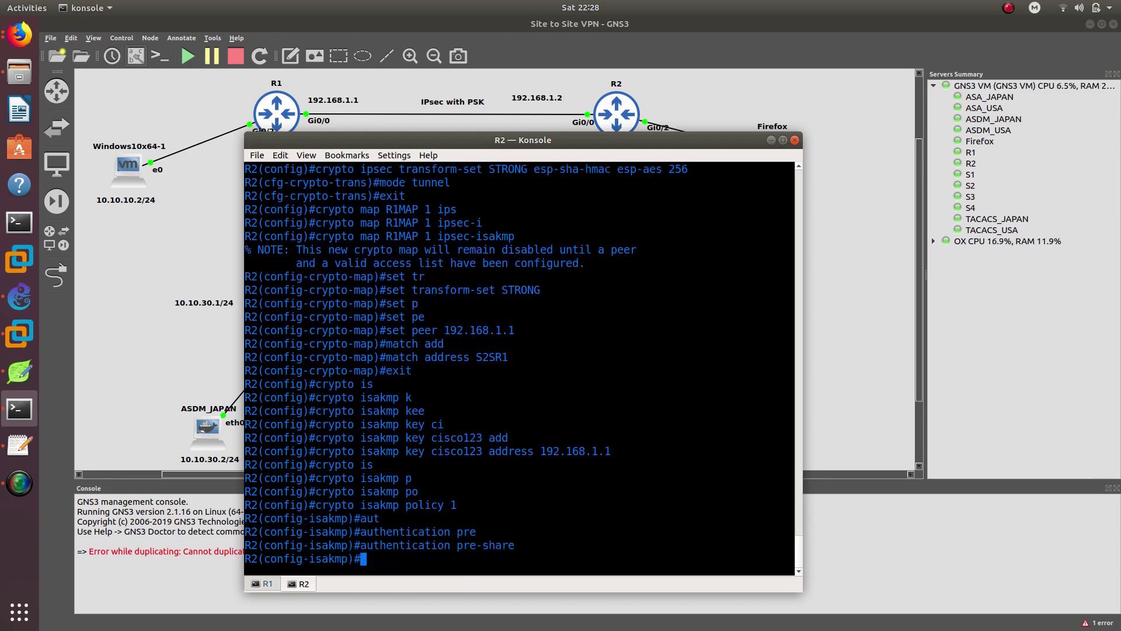
{"action": "type", "text": "gro"}
{"action": "key", "text": "Tab"}
{"action": "type", "text": "2"}
{"action": "key", "text": "Return"}
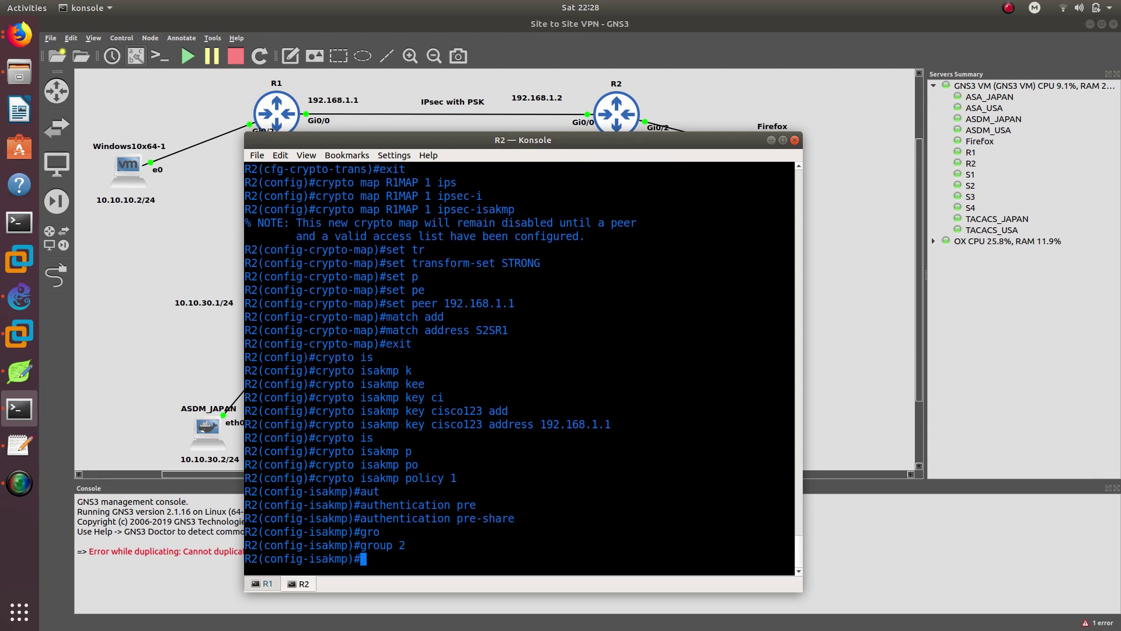
{"action": "type", "text": "has sh"}
{"action": "key", "text": "Tab"}
{"action": "type", "text": "a"}
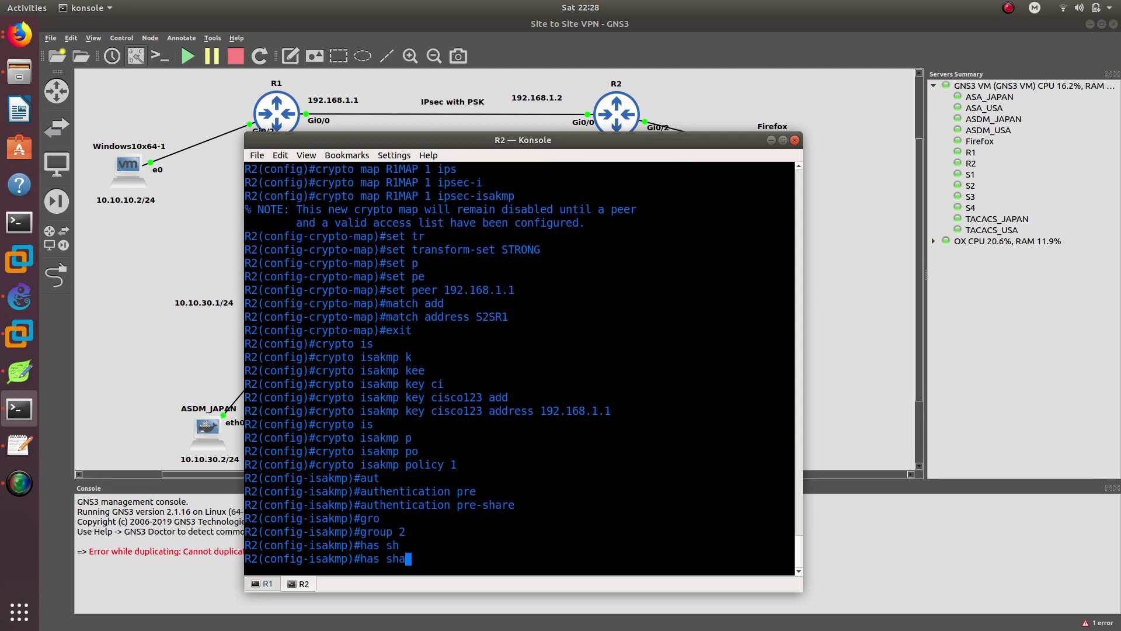
{"action": "key", "text": "Return"}
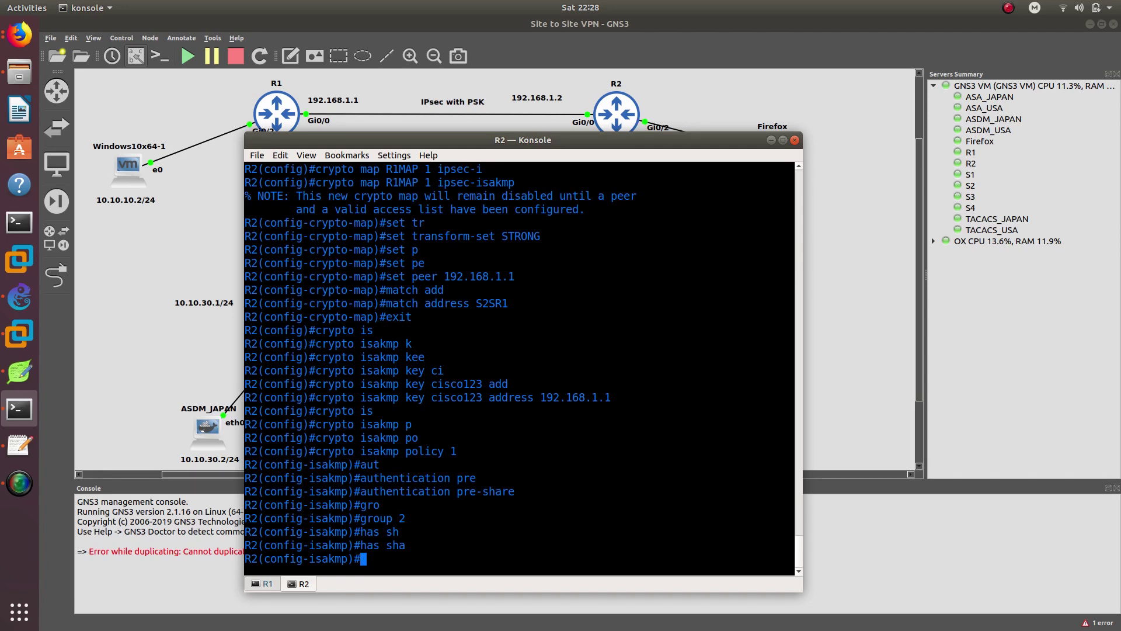
Set policy 1 encryption to AES 256 and lifetime to 86400 seconds, then exit
{"action": "type", "text": "en"}
{"action": "key", "text": "Tab"}
{"action": "type", "text": "c"}
{"action": "key", "text": "Tab"}
{"action": "type", "text": "aes"}
{"action": "key", "text": "Tab"}
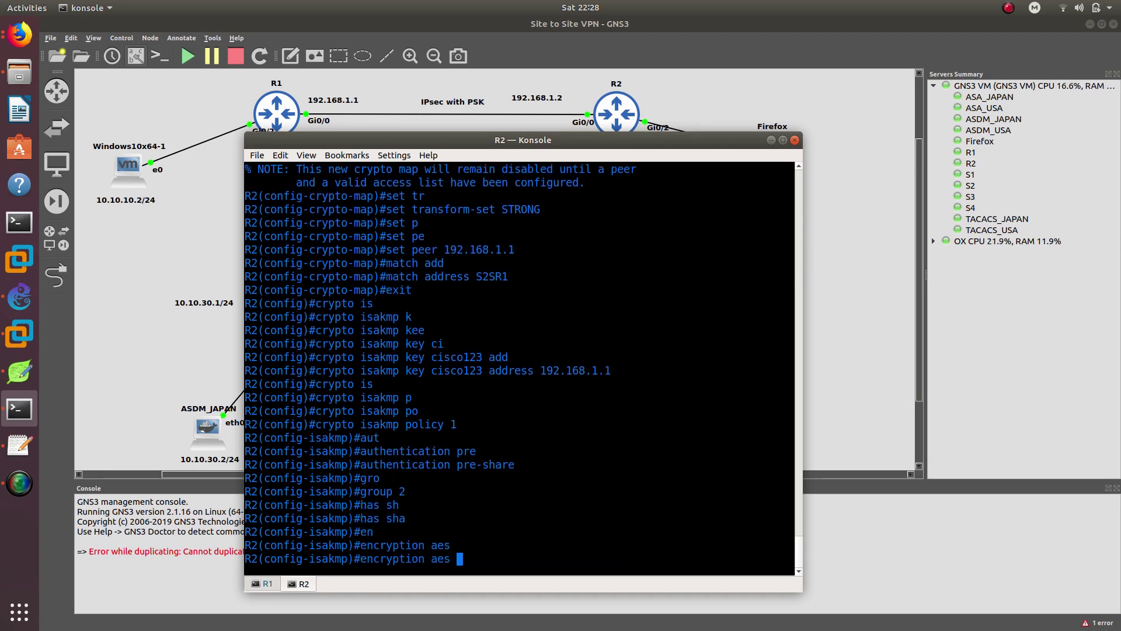
{"action": "type", "text": "256"}
{"action": "key", "text": "Return"}
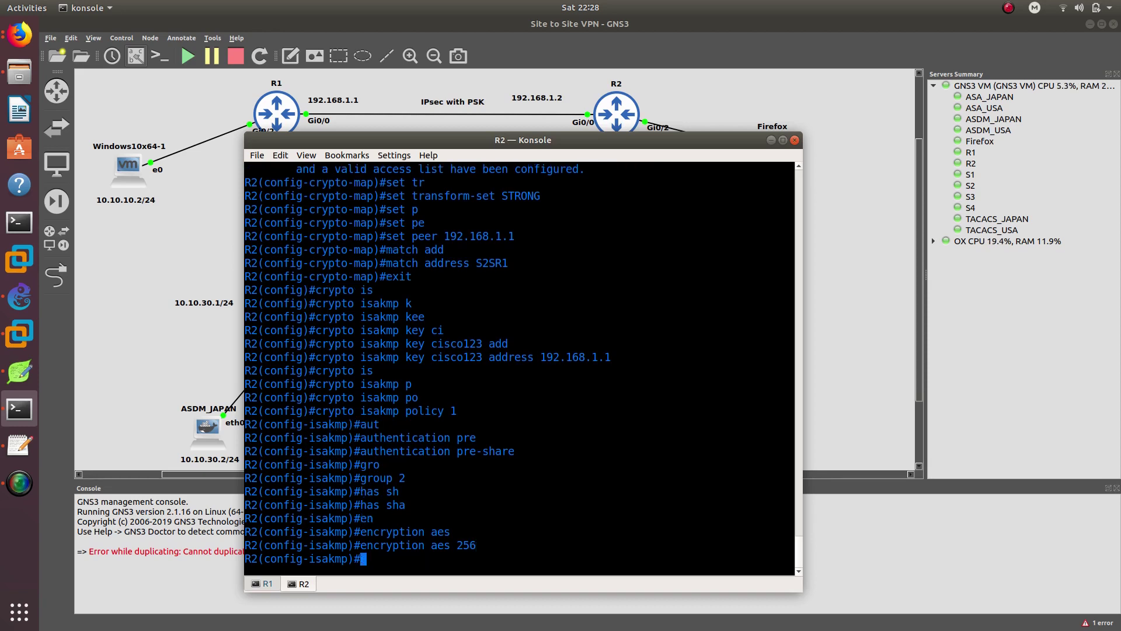
{"action": "type", "text": "li"}
{"action": "key", "text": "Tab"}
{"action": "type", "text": "?"}
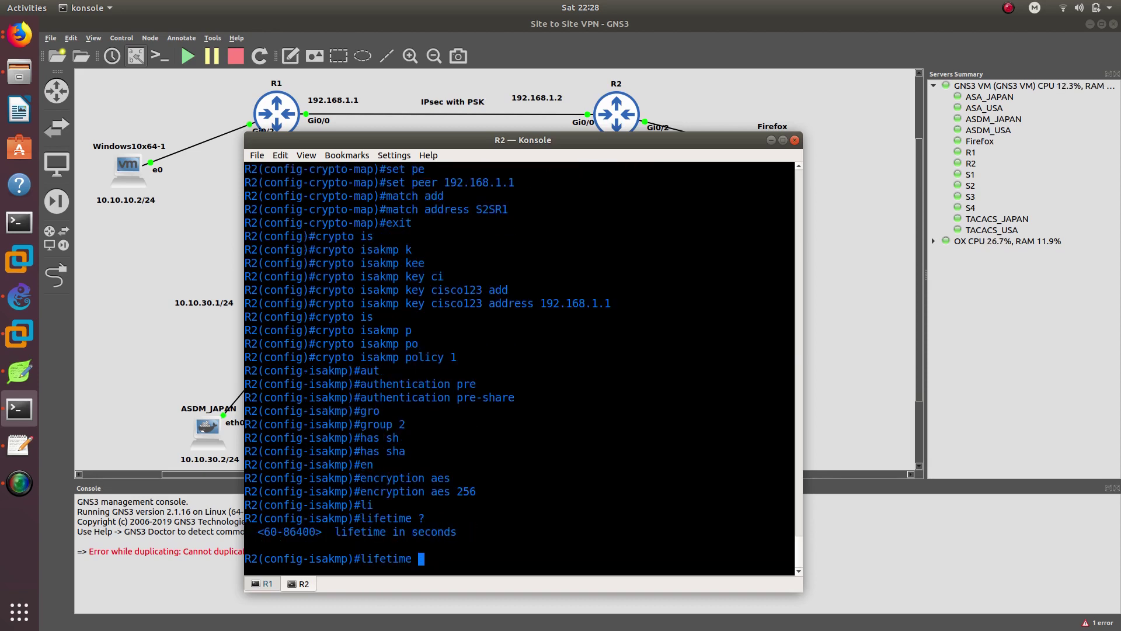
{"action": "type", "text": "86400"}
{"action": "key", "text": "Return"}
{"action": "type", "text": "exit"}
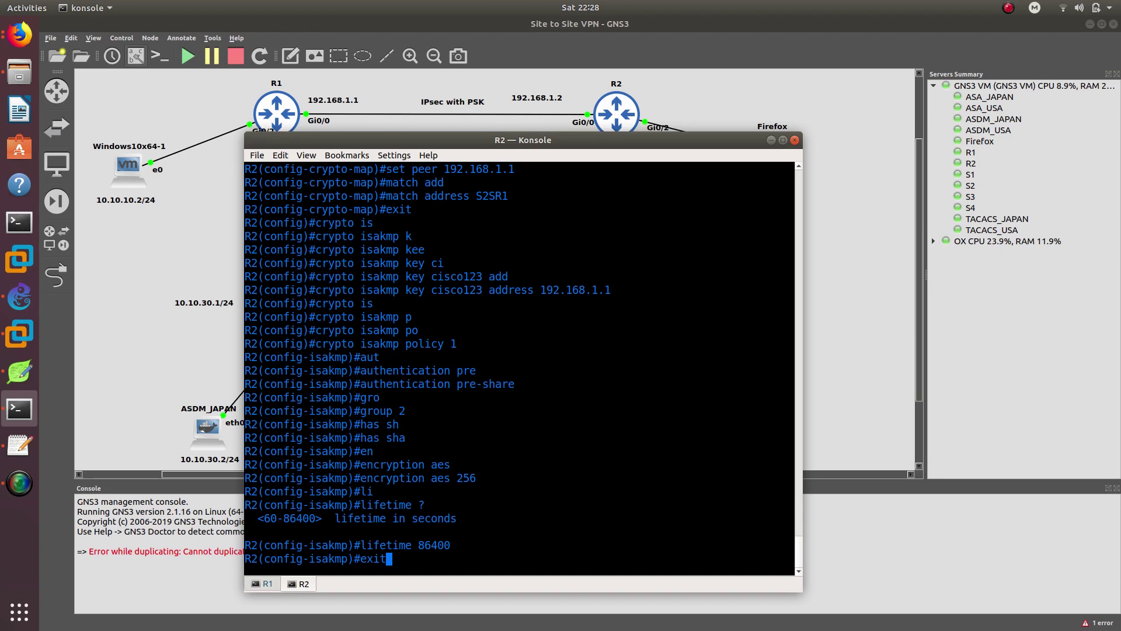
{"action": "key", "text": "Return"}
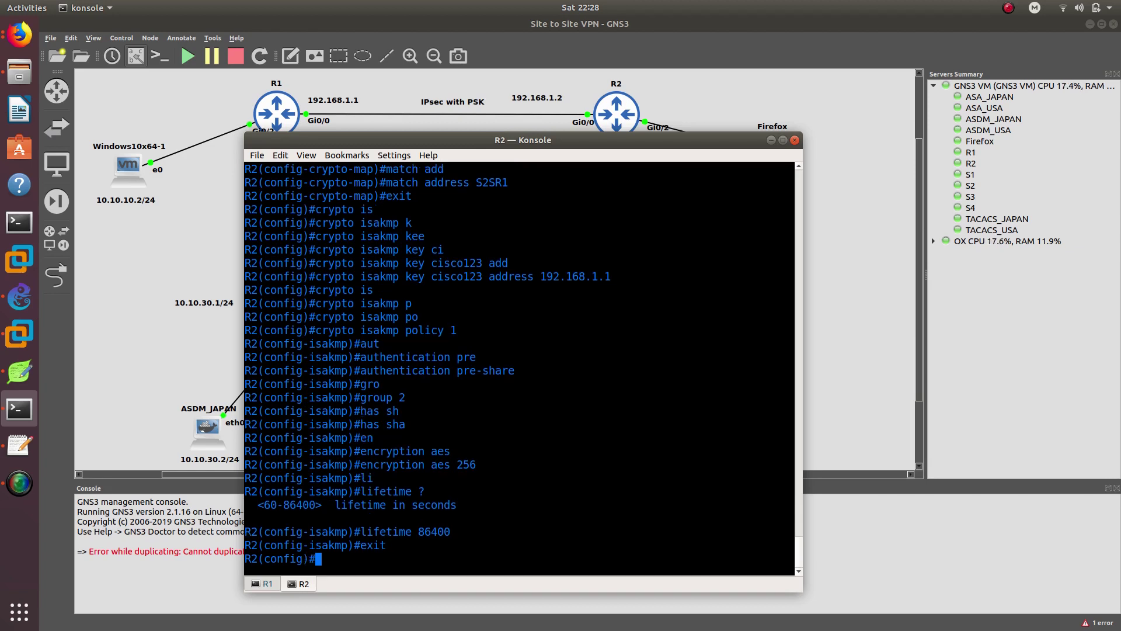
{"action": "type", "text": "int g0/0"}
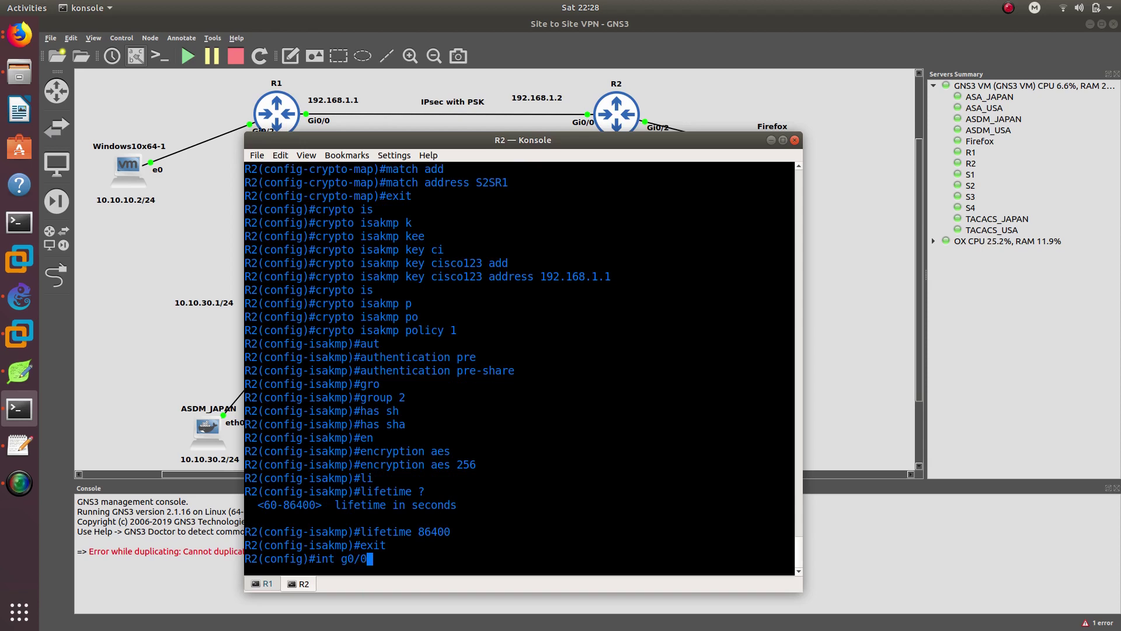
Give R2's Gi0/0 the address 192.168.1.2 255.255.255.0
{"action": "key", "text": "Return"}
{"action": "type", "text": "ip ad"}
{"action": "key", "text": "Tab"}
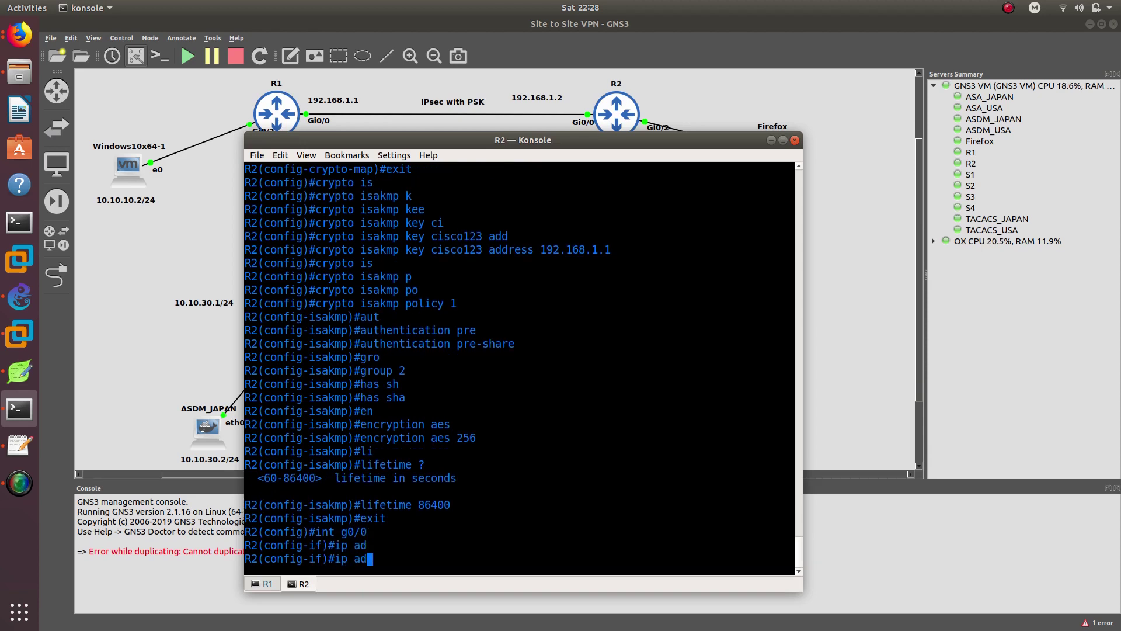
{"action": "type", "text": "f"}
{"action": "type", "text": "d"}
{"action": "key", "text": "Tab"}
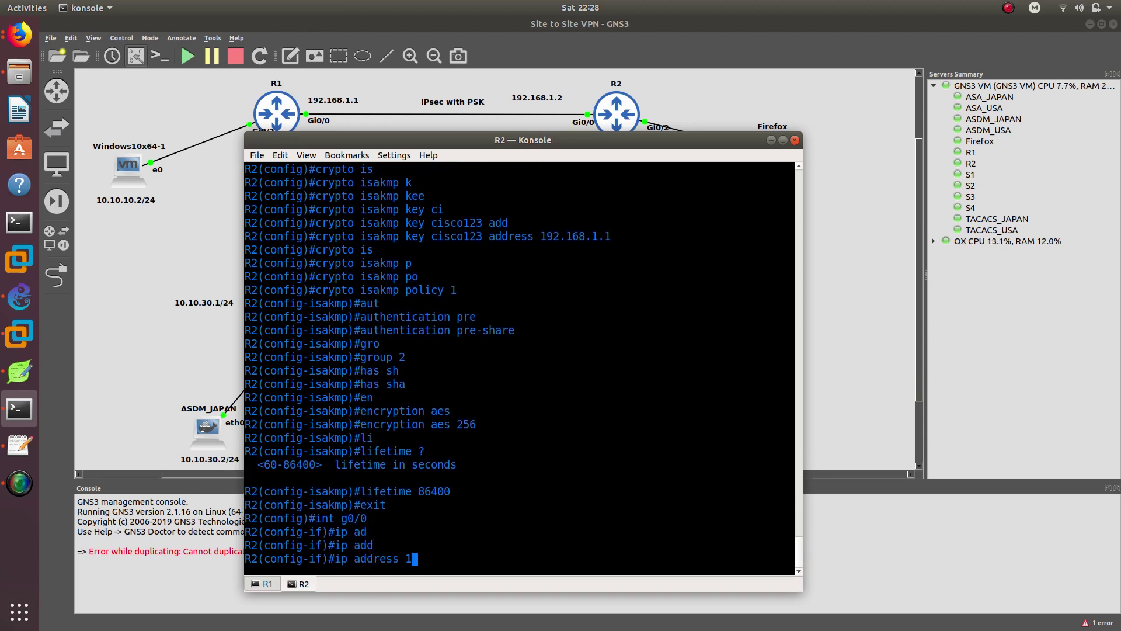
{"action": "type", "text": "192.168.1.25"}
{"action": "key", "text": "Return"}
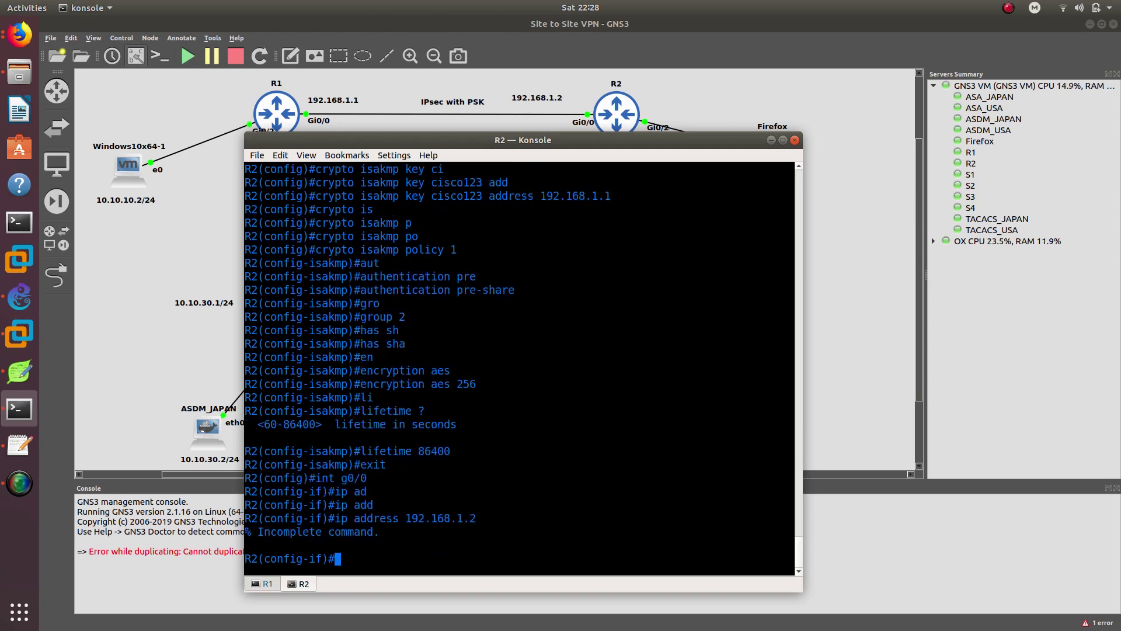
{"action": "key", "text": "Up"}
{"action": "type", "text": "255.255.25"}
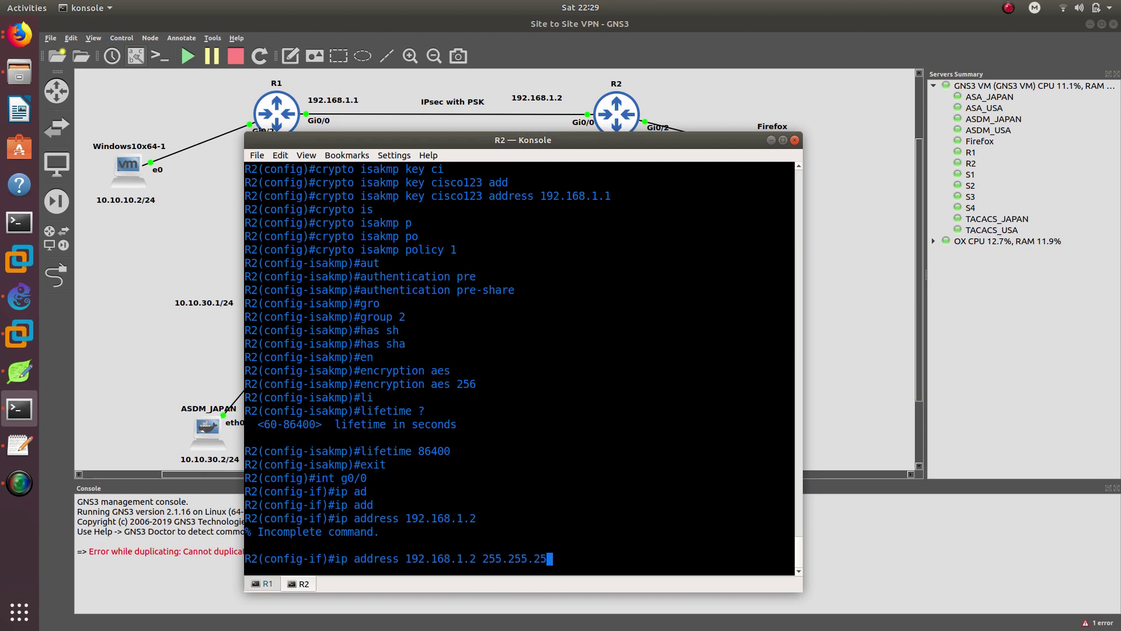
{"action": "type", "text": "5.0"}
{"action": "key", "text": "Return"}
Apply crypto map R1MAP to Gi0/0 and bring the interface up
{"action": "type", "text": "cry"}
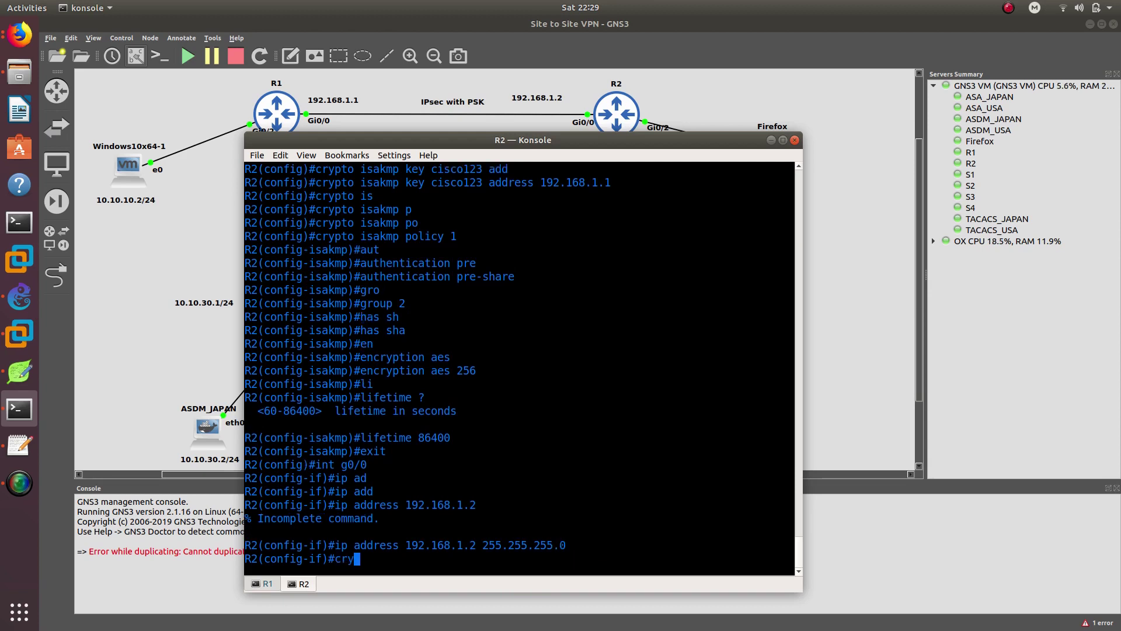
{"action": "key", "text": "Tab"}
{"action": "type", "text": "ma"}
{"action": "key", "text": "Tab"}
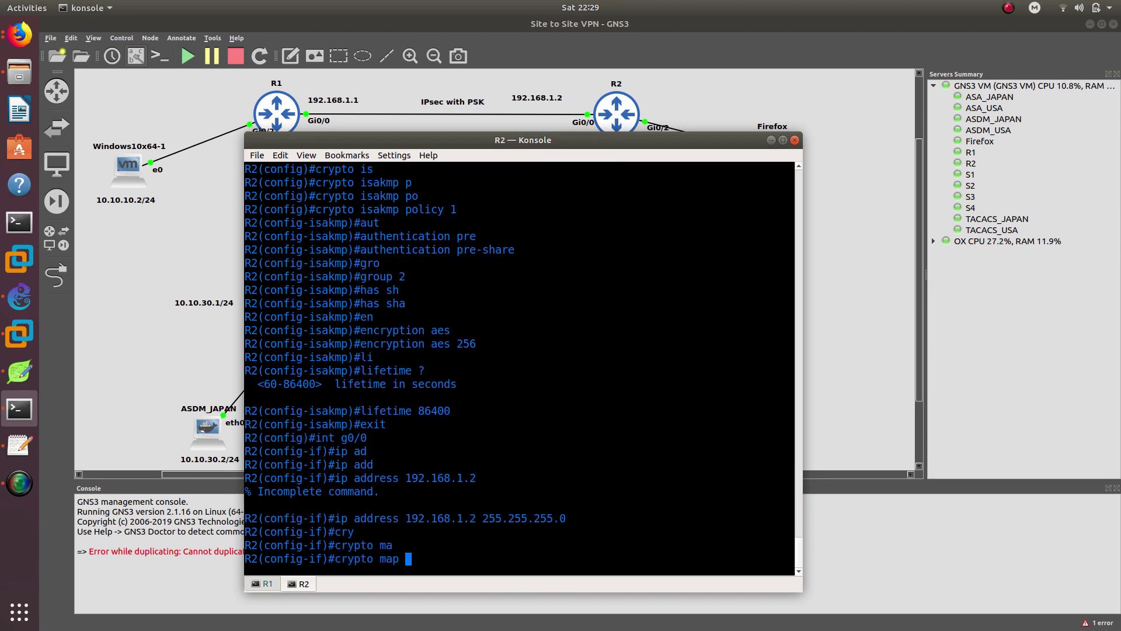
{"action": "type", "text": "R1MAP"}
{"action": "key", "text": "Return"}
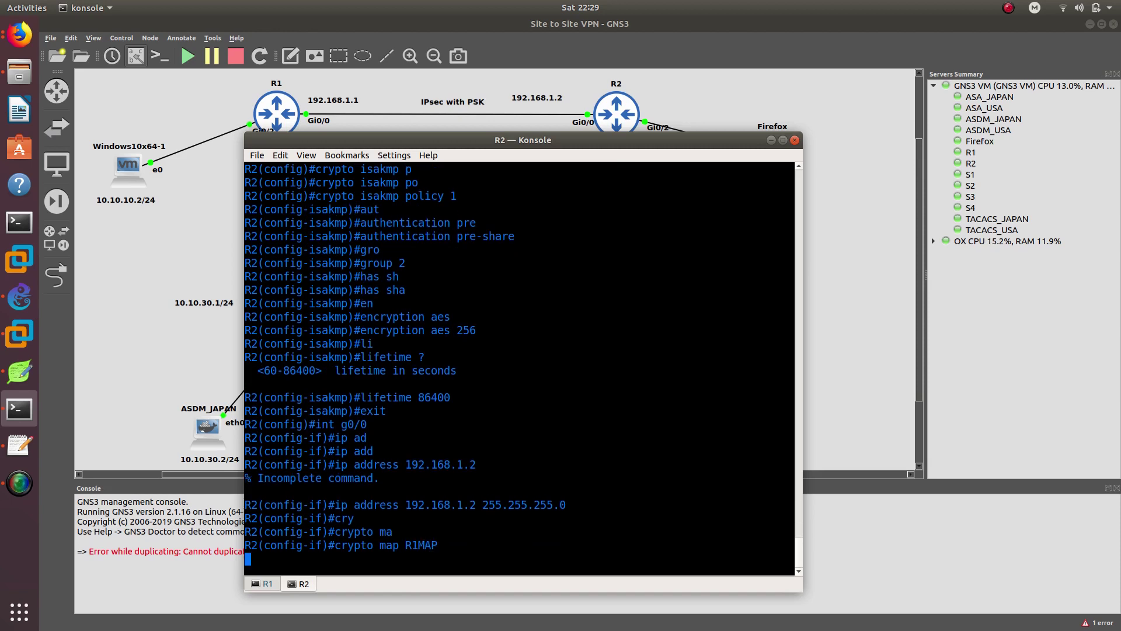
{"action": "type", "text": "no shu"}
{"action": "key", "text": "Tab"}
{"action": "key", "text": "Return"}
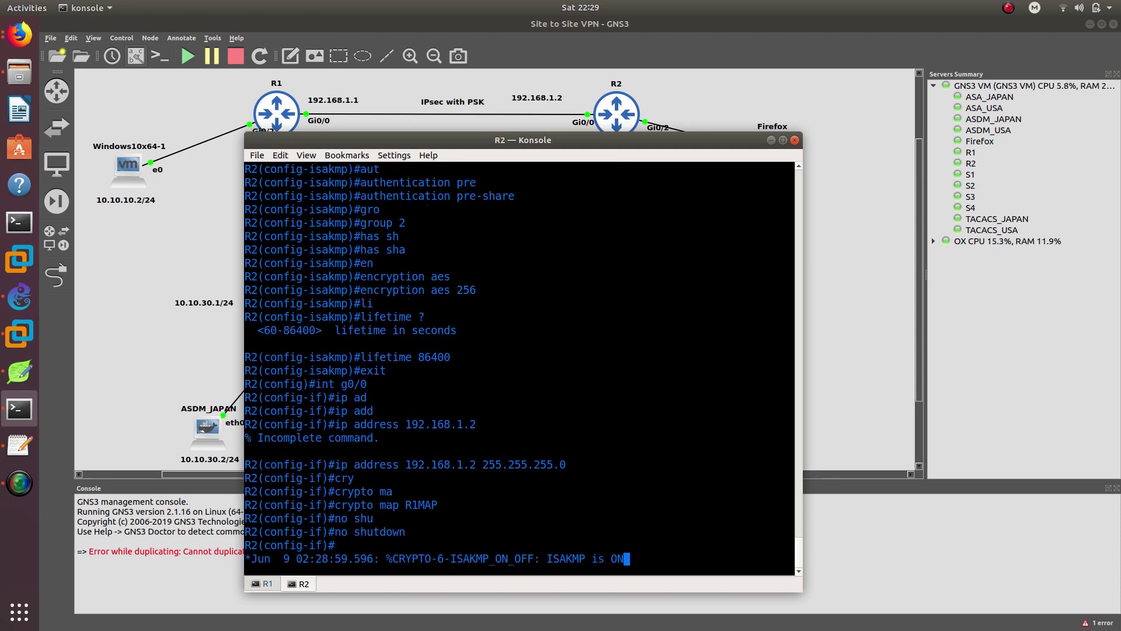
Leave configuration mode and save R2's running configuration with wr
{"action": "type", "text": "end"}
{"action": "key", "text": "Return"}
{"action": "type", "text": "wr"}
{"action": "key", "text": "Return"}
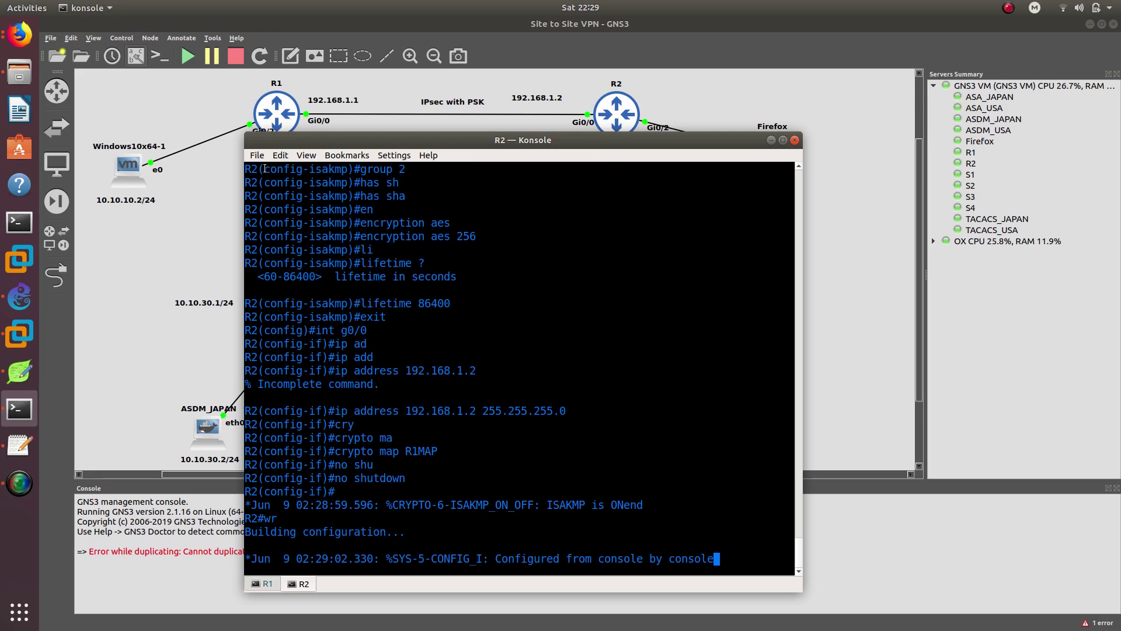
{"action": "left_click_drag", "start_coordinate": [343, 144], "coordinate": [378, 183]}
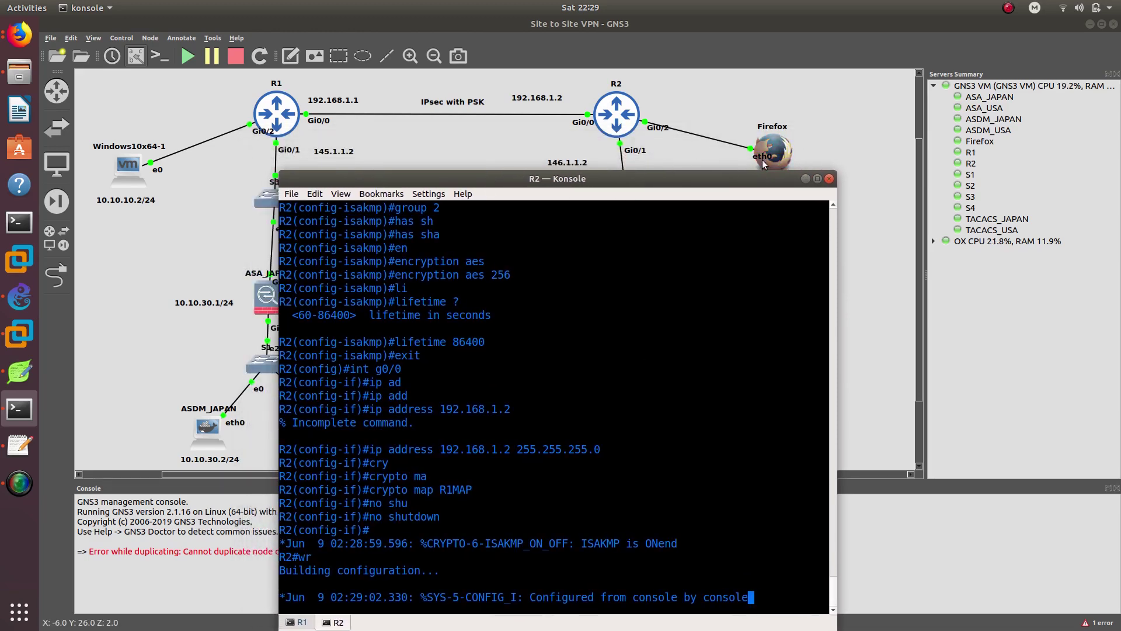
Give R2's Gi0/2 the address 10.10.20.1 255.255.255.0
{"action": "key", "text": "Return"}
{"action": "key", "text": "Return"}
{"action": "key", "text": "Return"}
{"action": "key", "text": "Return"}
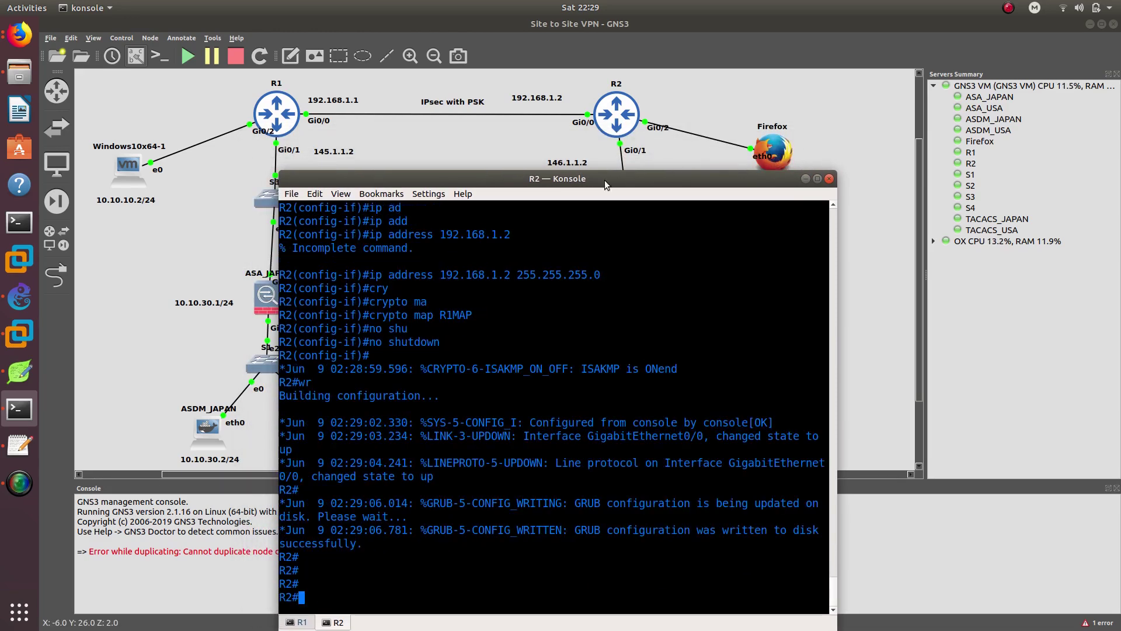
{"action": "left_click_drag", "start_coordinate": [557, 180], "coordinate": [530, 175]}
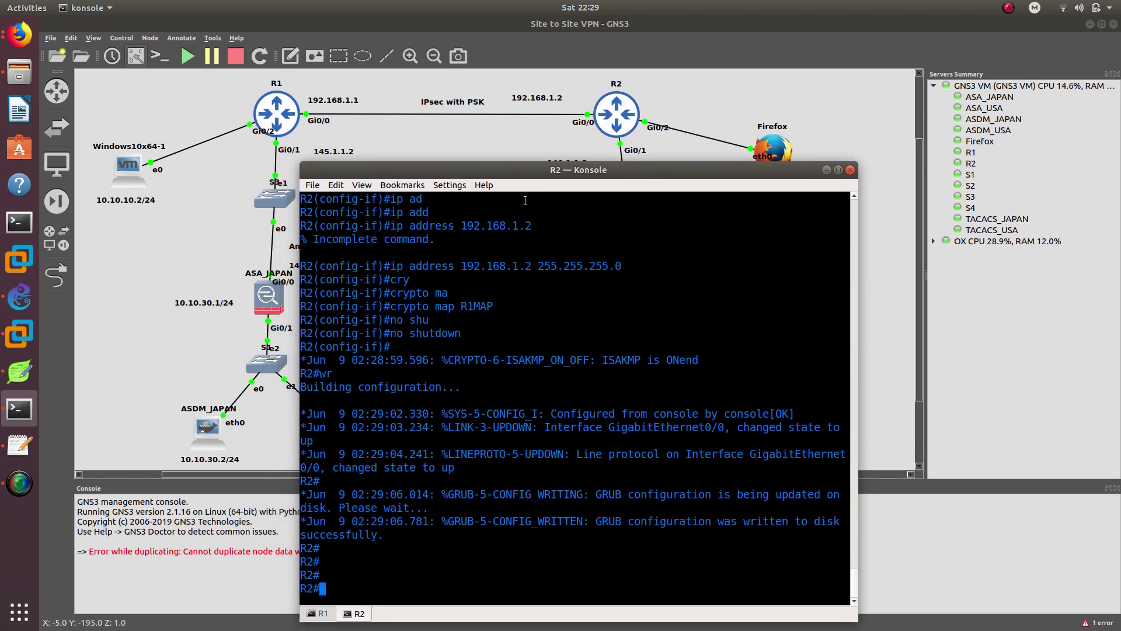
{"action": "type", "text": "config t"}
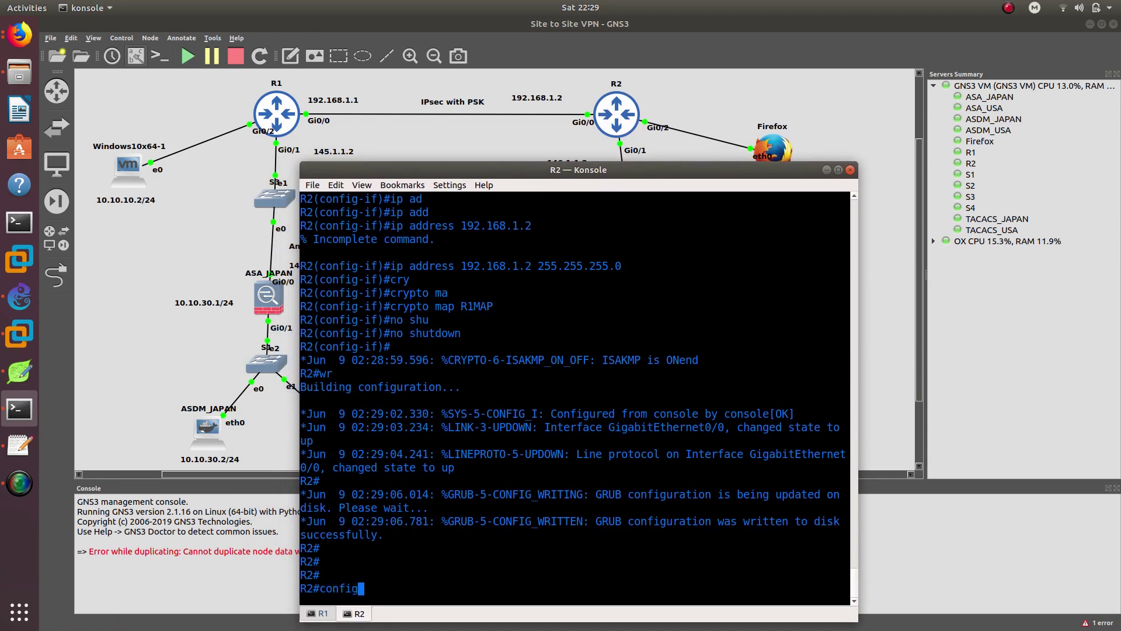
{"action": "key", "text": "Return"}
{"action": "type", "text": "ig)#i"}
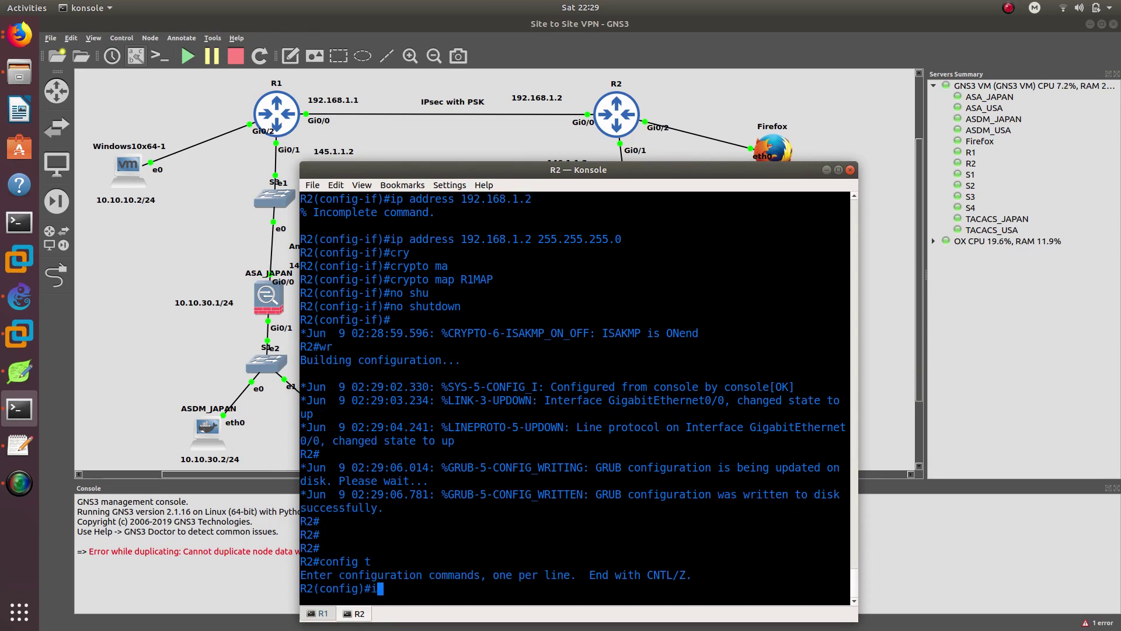
{"action": "type", "text": "nt g0/2"}
{"action": "key", "text": "Return"}
{"action": "type", "text": "ip add"}
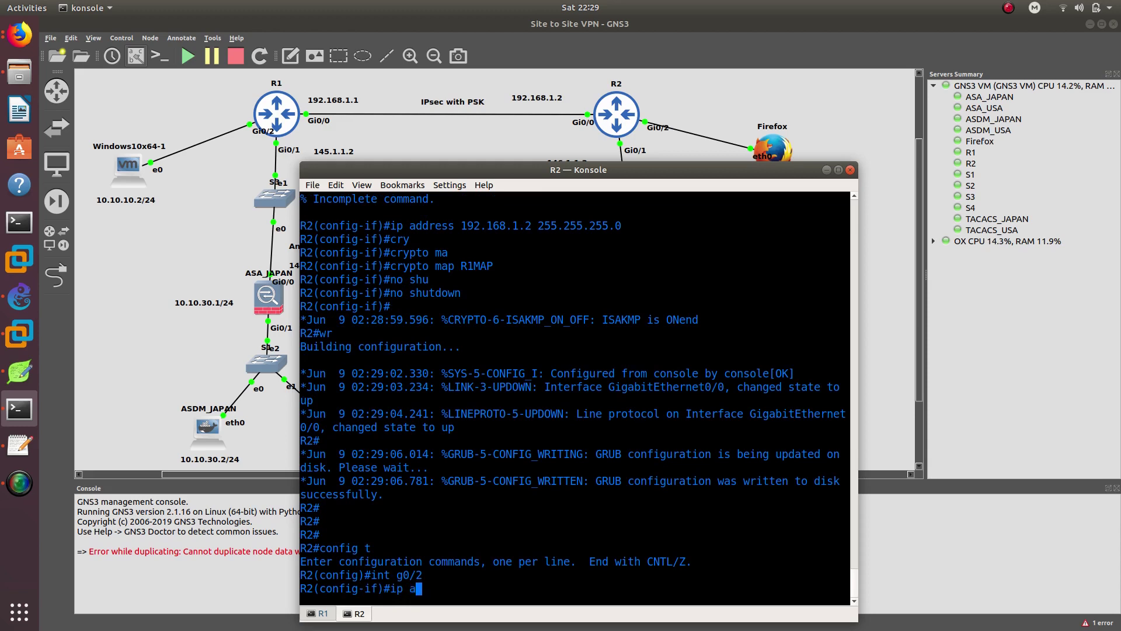
{"action": "key", "text": "Tab"}
{"action": "type", "text": "10.10.2"}
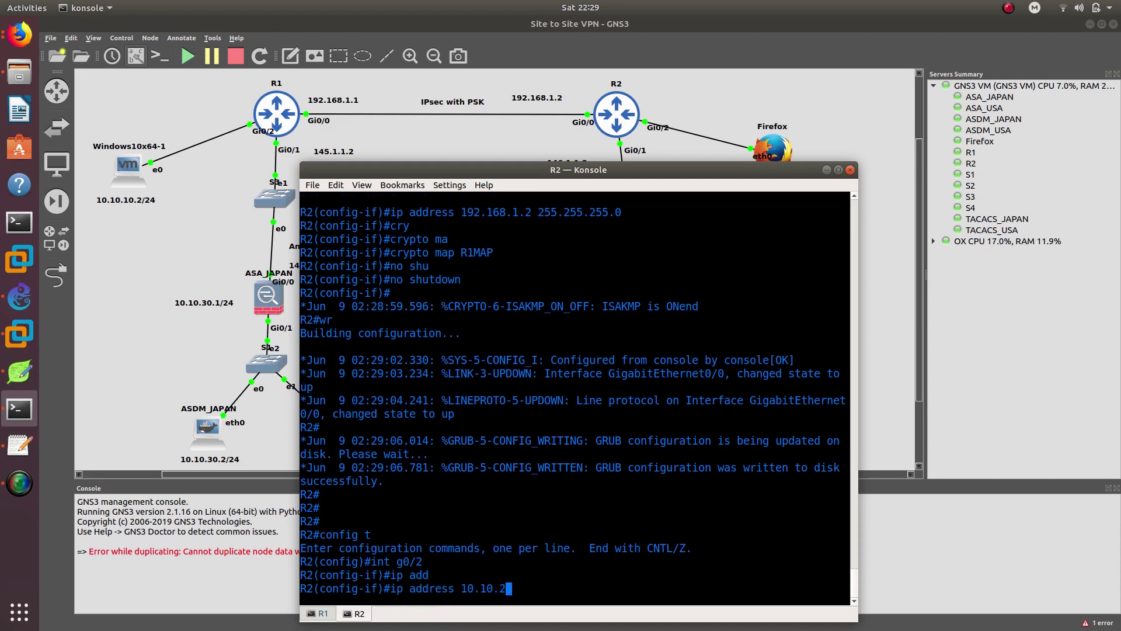
{"action": "type", "text": "0.1 2555.2"}
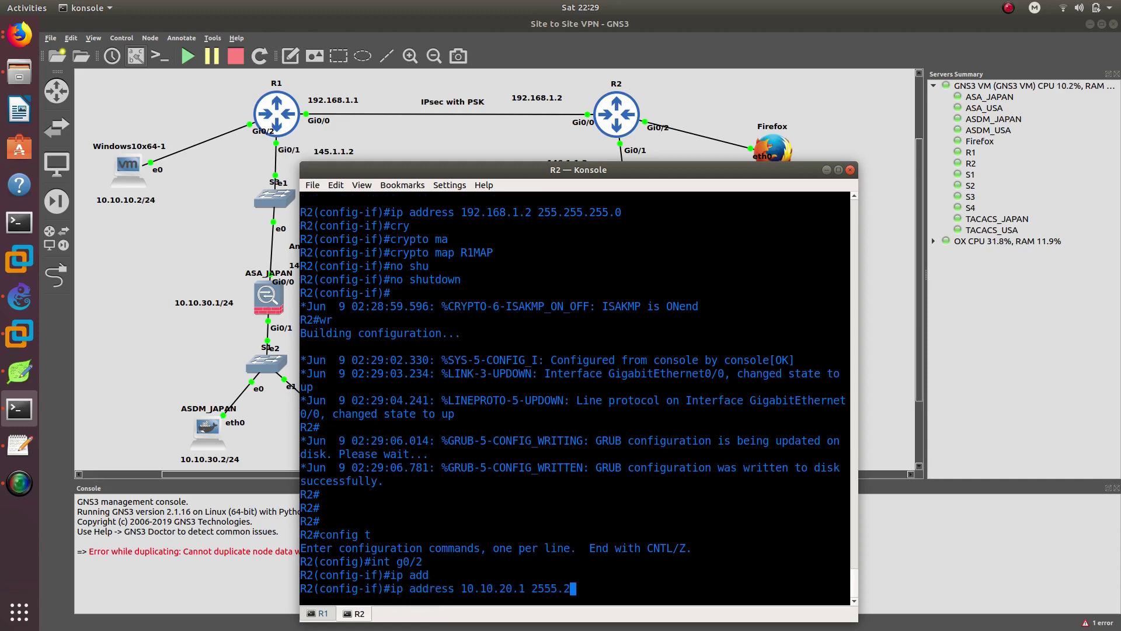
{"action": "key", "text": "BackSpace"}
{"action": "key", "text": "BackSpace"}
{"action": "type", "text": ".255.255.0"}
{"action": "key", "text": "Return"}
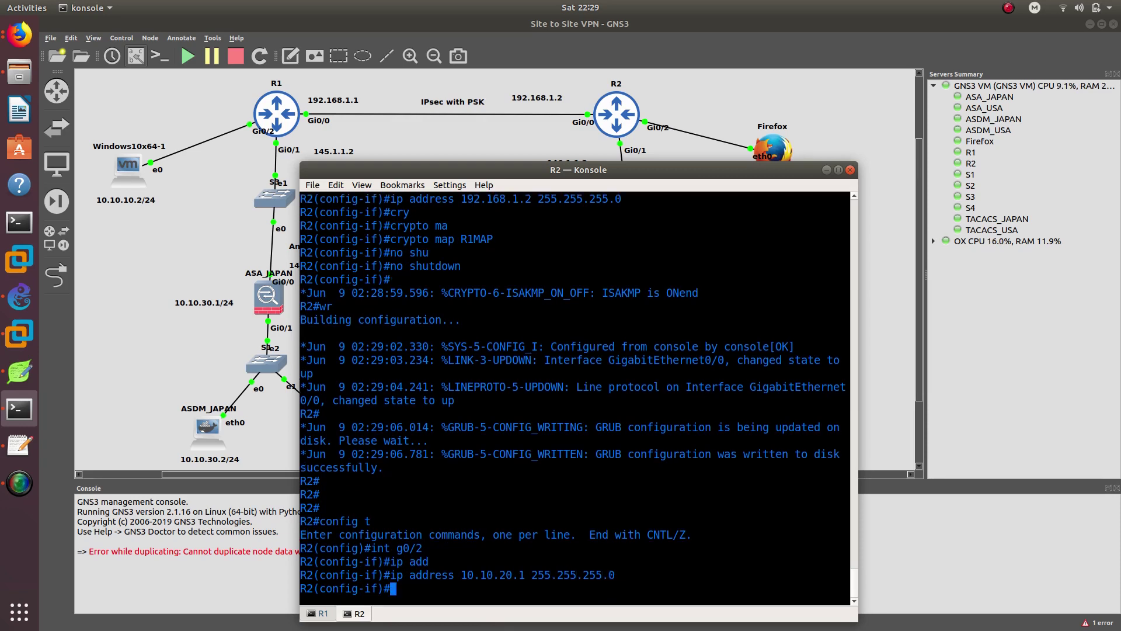
Enable Gi0/2 with no shutdown, leave configuration mode and save R2's configuration
{"action": "type", "text": "no shu"}
{"action": "key", "text": "Return"}
{"action": "type", "text": "end"}
{"action": "key", "text": "Return"}
{"action": "type", "text": "wr"}
{"action": "key", "text": "Return"}
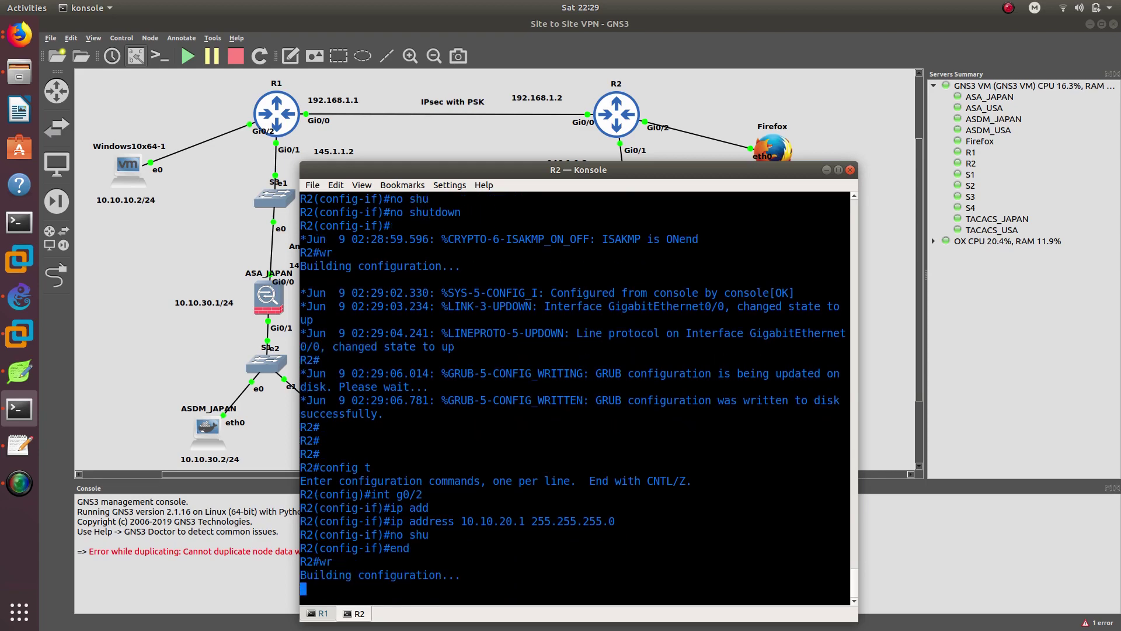
On R1, give Gi0/2 the address 10.10.10.1 255.255.255.0
{"action": "left_click", "coordinate": [322, 613]}
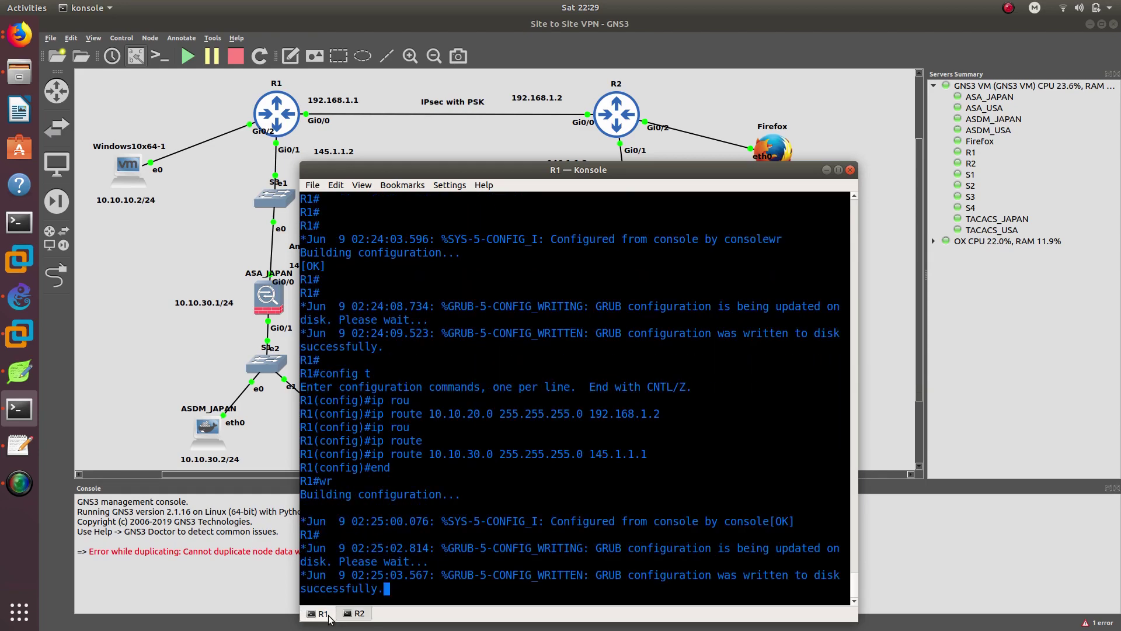
{"action": "key", "text": "Return"}
{"action": "key", "text": "Return"}
{"action": "key", "text": "Return"}
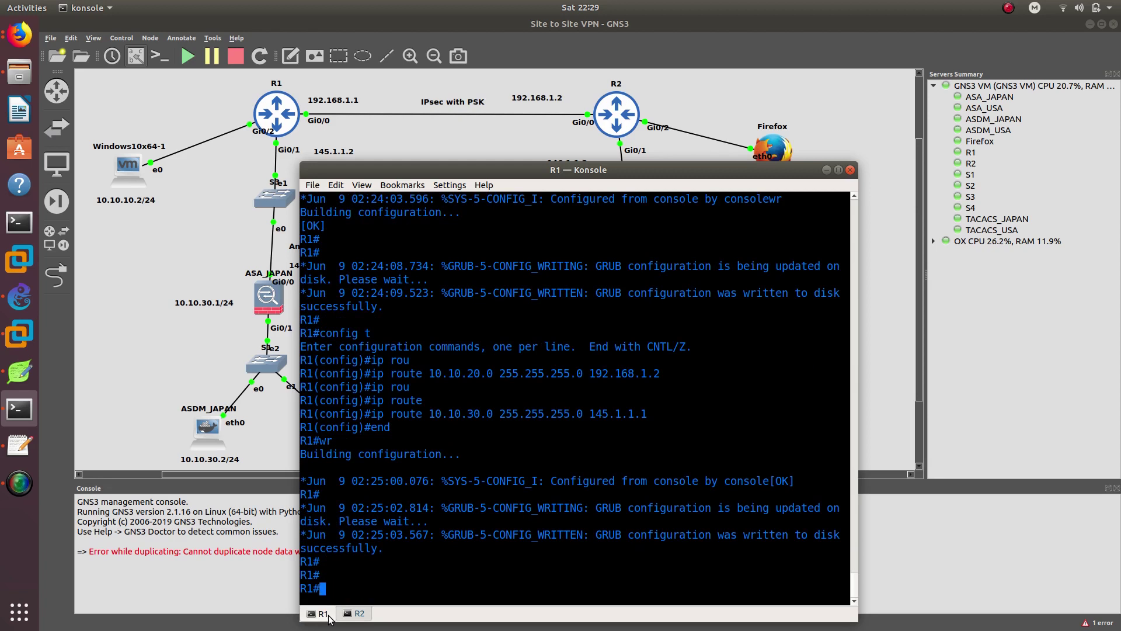
{"action": "type", "text": "config t"}
{"action": "key", "text": "Return"}
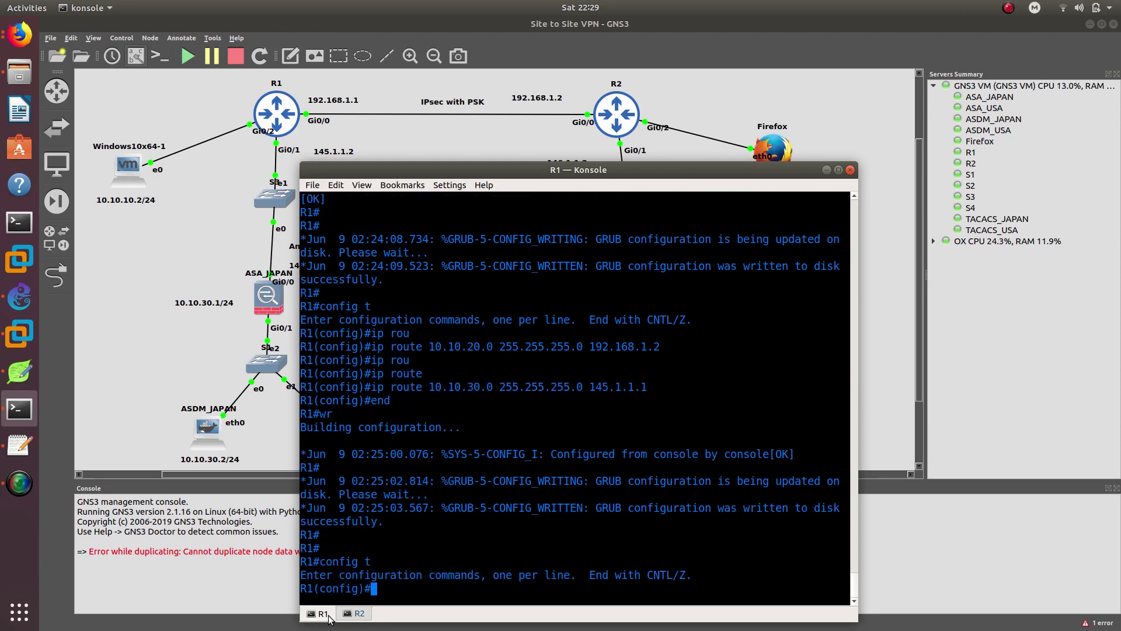
{"action": "type", "text": "int g0/2"}
{"action": "key", "text": "Return"}
{"action": "type", "text": "ip add"}
{"action": "key", "text": "Tab"}
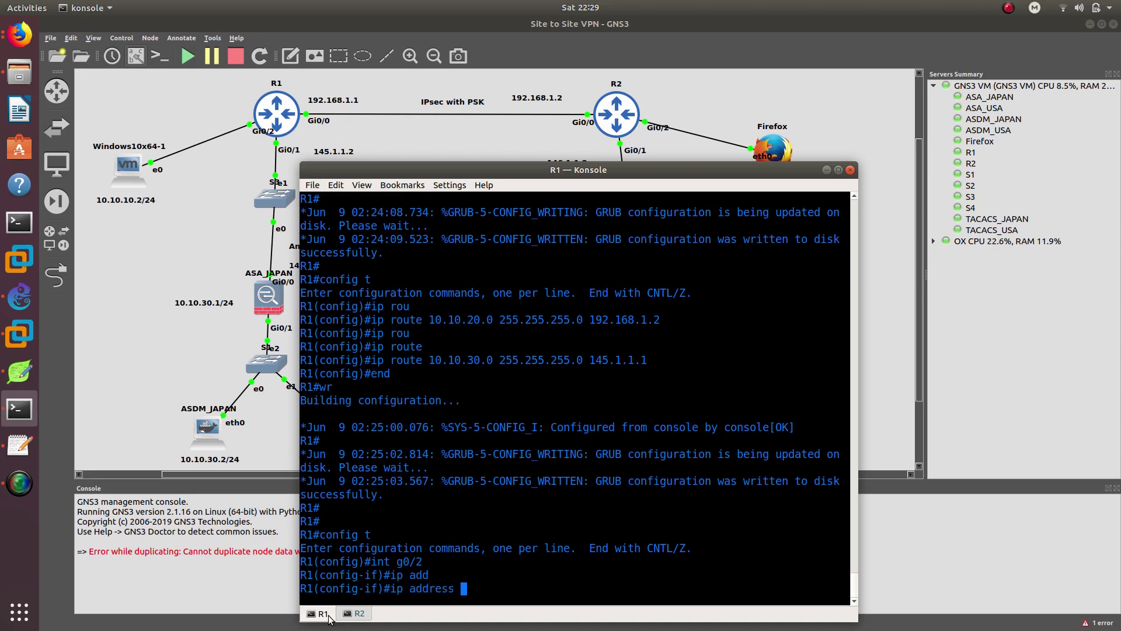
{"action": "type", "text": "10.10.10.1 255.255."}
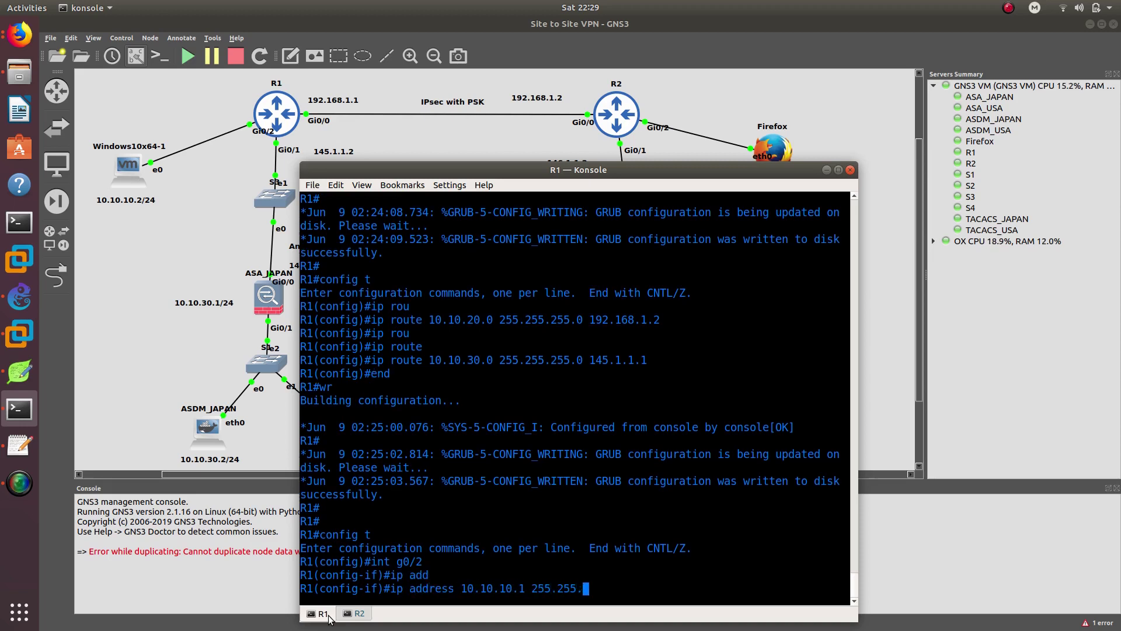
{"action": "type", "text": "255.0"}
{"action": "key", "text": "Return"}
Enable R1's Gi0/2, save the configuration, and ping 10.10.10.2 at 100 percent success
{"action": "type", "text": "no s"}
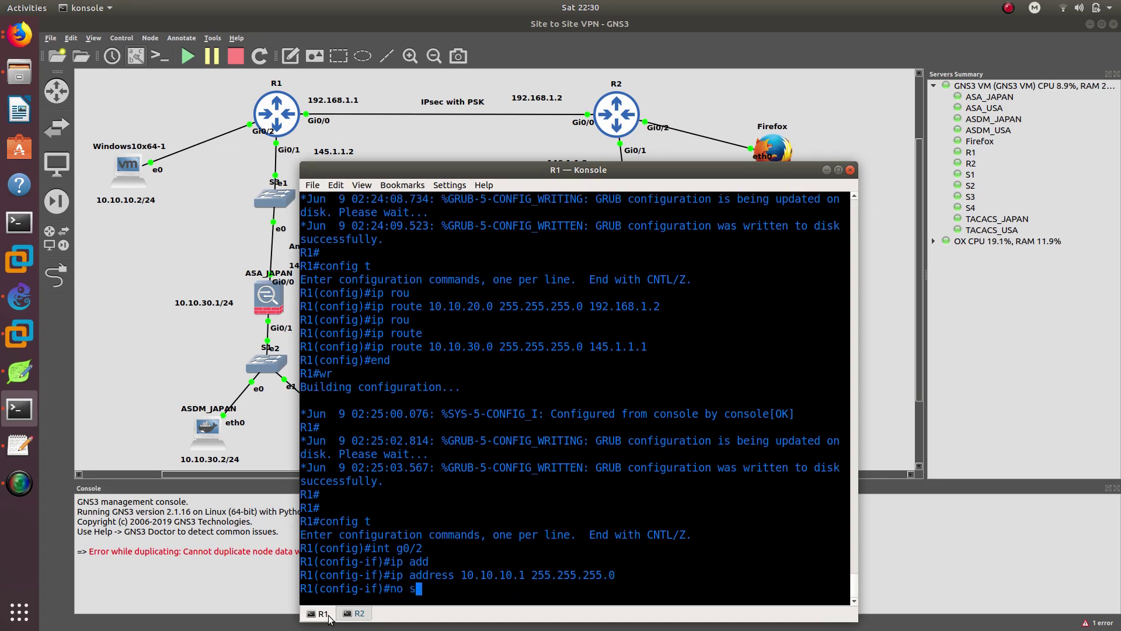
{"action": "type", "text": "hu"}
{"action": "key", "text": "Tab"}
{"action": "key", "text": "Return"}
{"action": "type", "text": "end"}
{"action": "key", "text": "Return"}
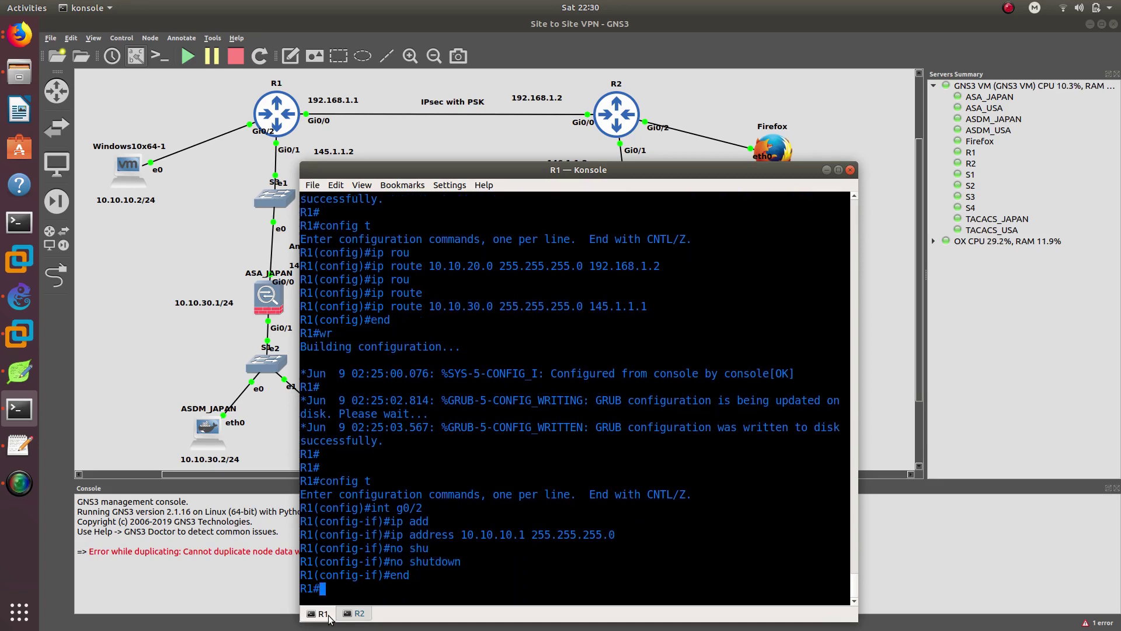
{"action": "type", "text": "wr"}
{"action": "key", "text": "Return"}
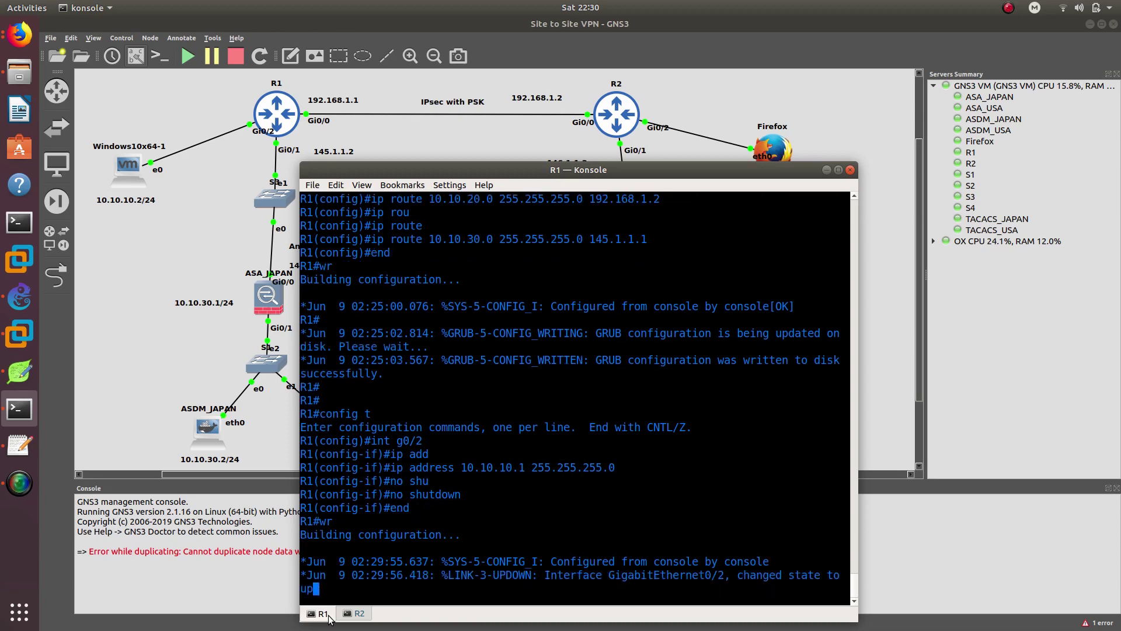
{"action": "key", "text": "Return"}
{"action": "key", "text": "Return"}
{"action": "key", "text": "Return"}
{"action": "key", "text": "Return"}
{"action": "key", "text": "Return"}
{"action": "key", "text": "Return"}
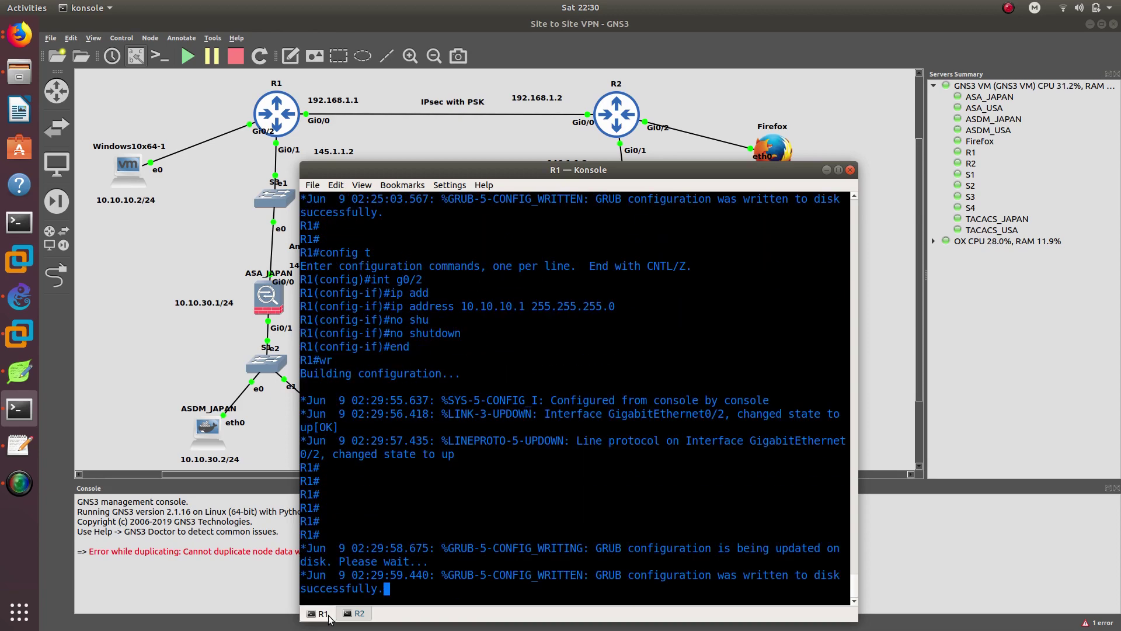
{"action": "type", "text": "ping 10.10.10.2"}
{"action": "key", "text": "Return"}
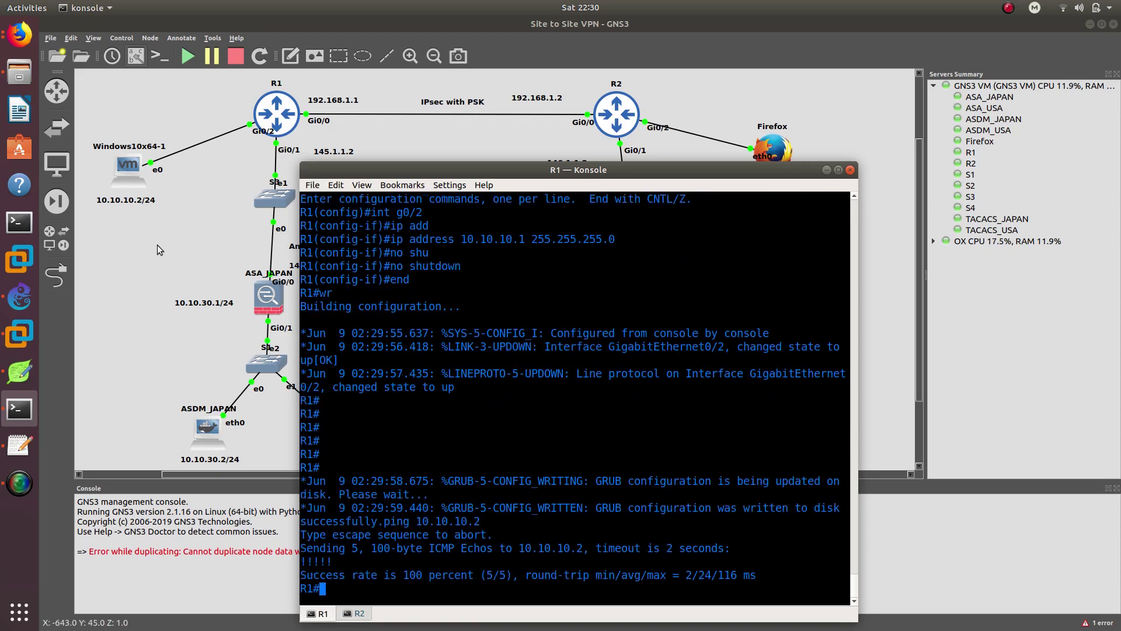
Ping 10.10.20.2 from R2 (0 percent success), then open the Firefox node's VNC desktop
{"action": "left_click", "coordinate": [354, 619]}
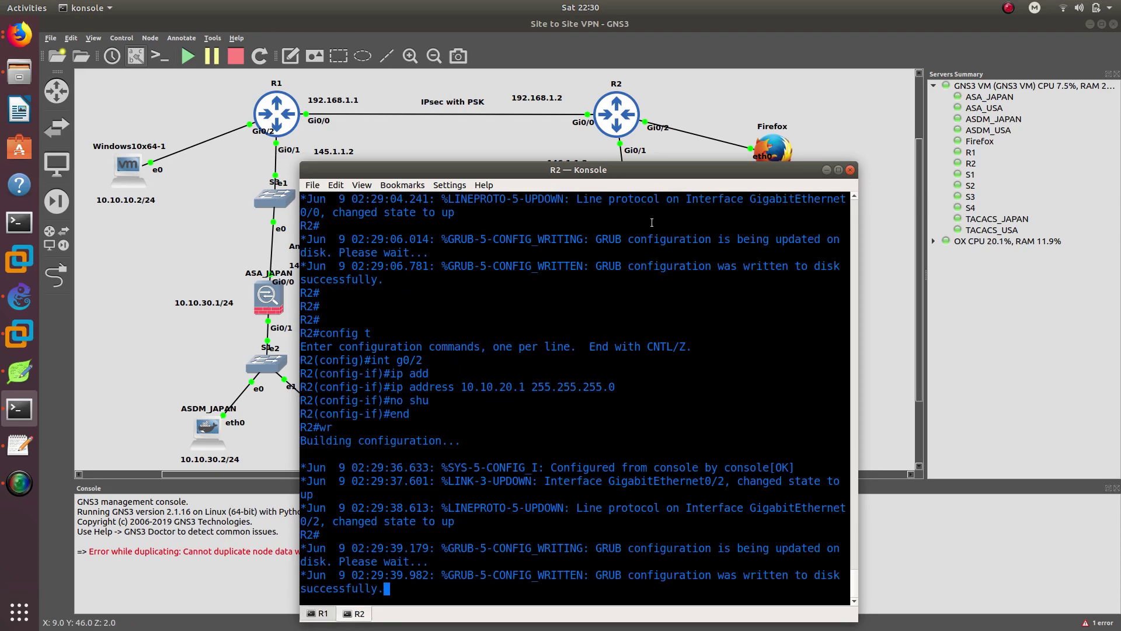
{"action": "left_click_drag", "start_coordinate": [771, 169], "coordinate": [593, 148]}
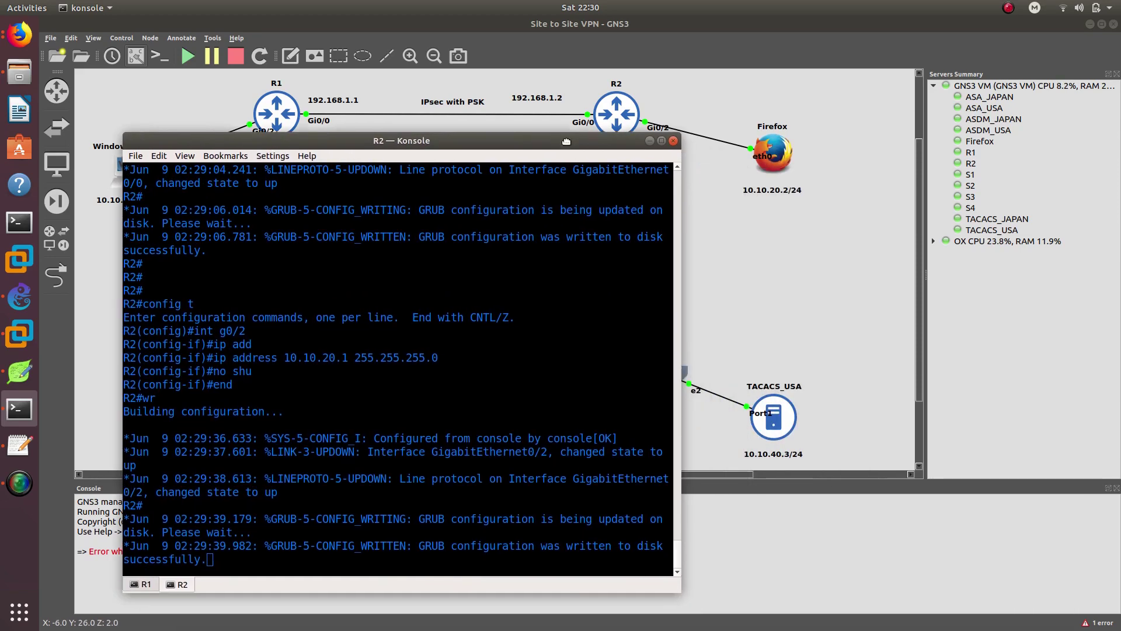
{"action": "key", "text": "Return"}
{"action": "key", "text": "Return"}
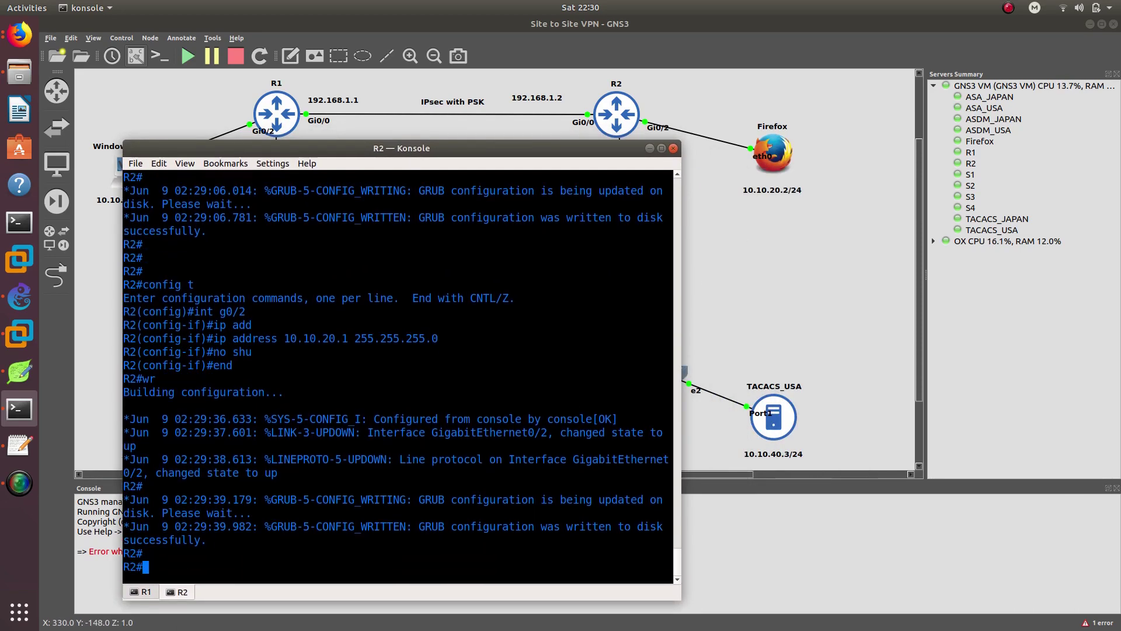
{"action": "type", "text": "o"}
{"action": "key", "text": "BackSpace"}
{"action": "type", "text": "ping "}
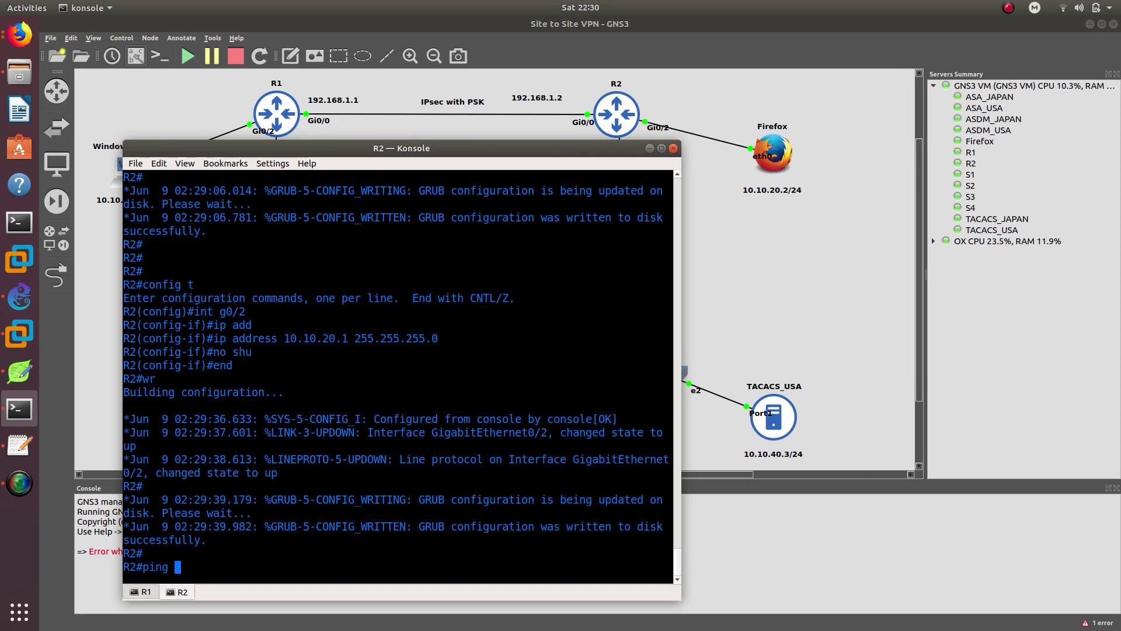
{"action": "type", "text": "10.10.20.2"}
{"action": "key", "text": "Return"}
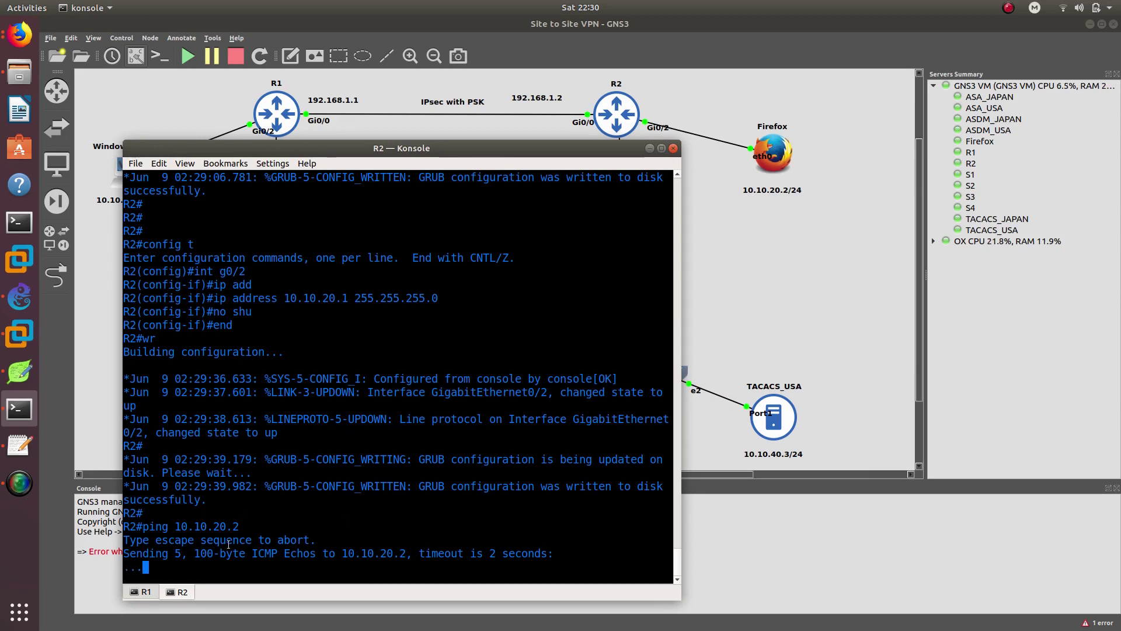
{"action": "double_click", "coordinate": [781, 155]}
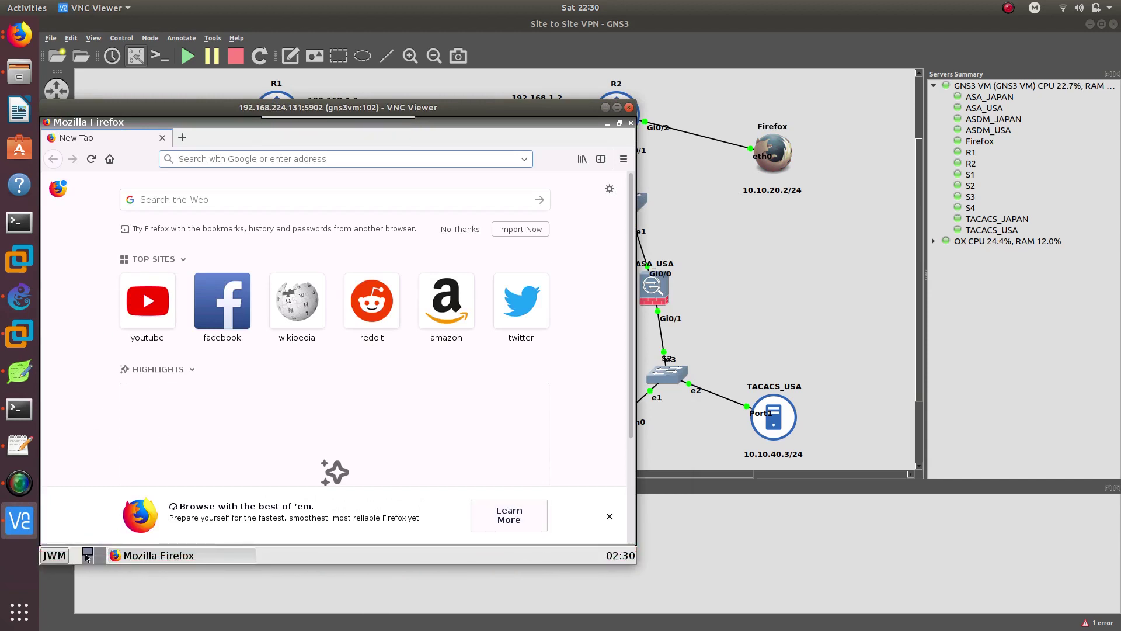
Open a terminal on the Firefox host and list its interfaces with ifconfig
{"action": "left_click", "coordinate": [54, 556]}
{"action": "left_click", "coordinate": [80, 490]}
{"action": "left_click", "coordinate": [58, 552]}
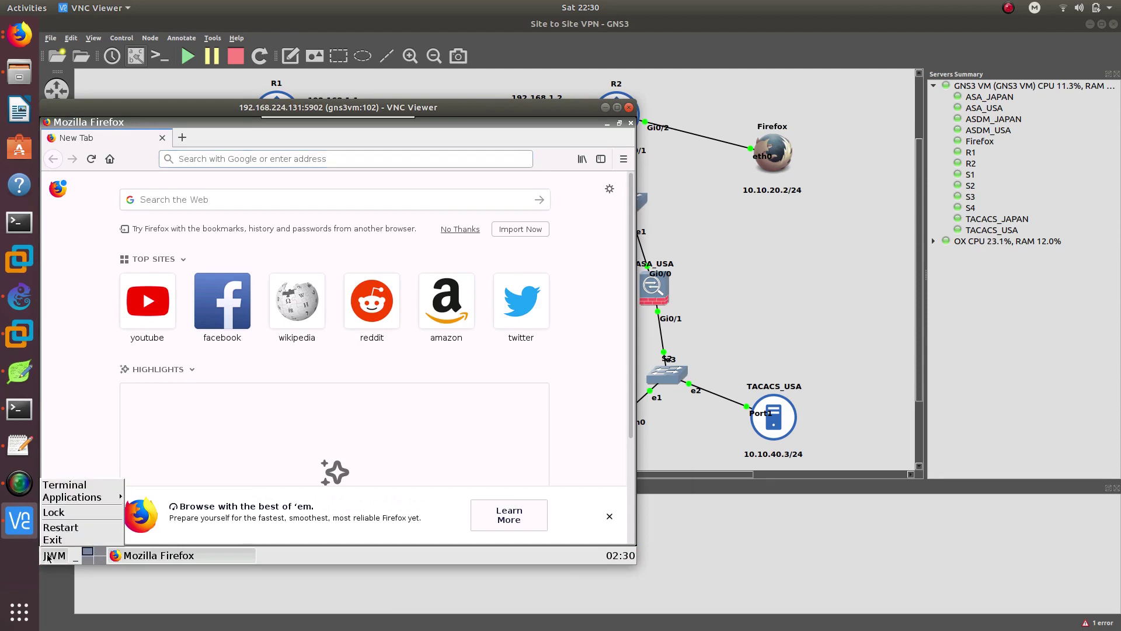
{"action": "left_click", "coordinate": [73, 488]}
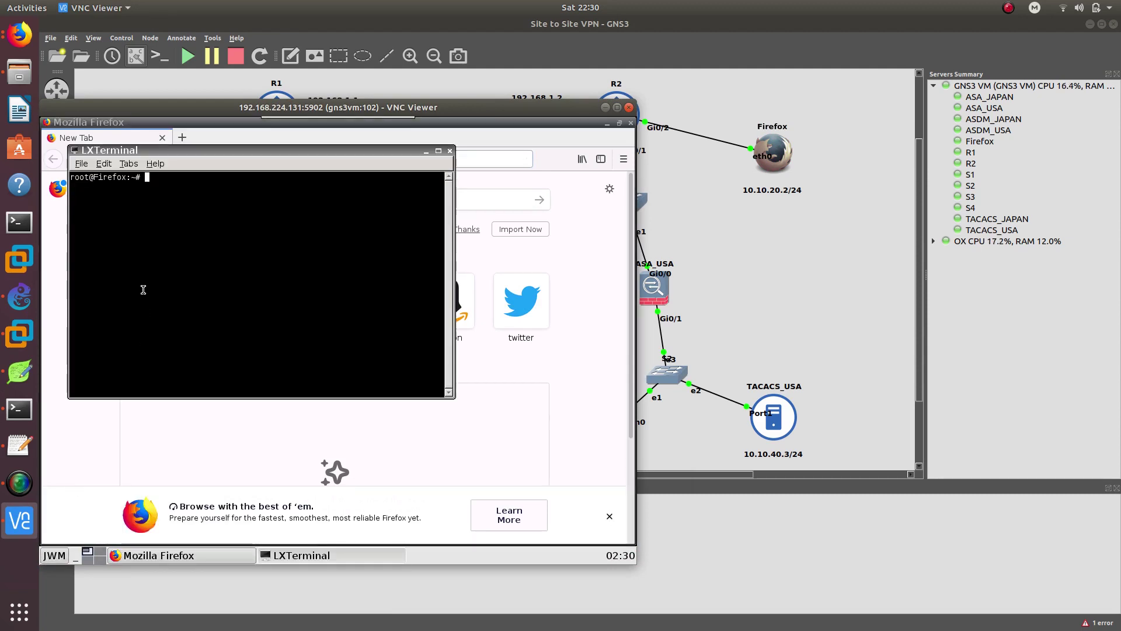
{"action": "type", "text": "ifconfig"}
{"action": "key", "text": "Return"}
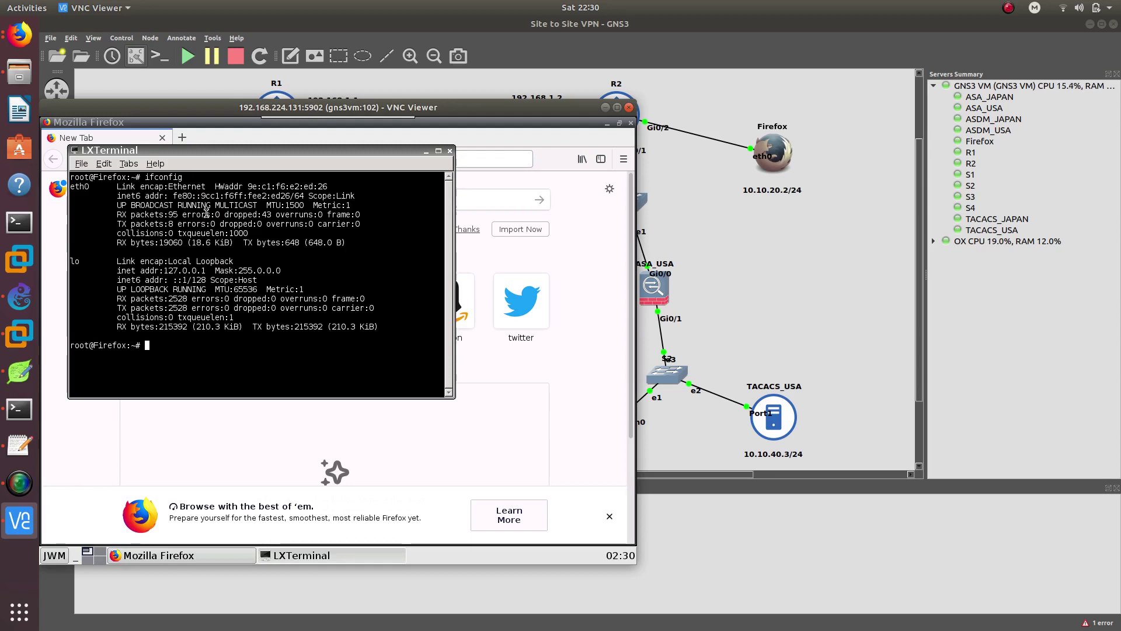
Set eth0 to 10.10.20.2 netmask 255.255.255.0 with default gateway 10.10.20.1, then close the viewer
{"action": "type", "text": "ifconf"}
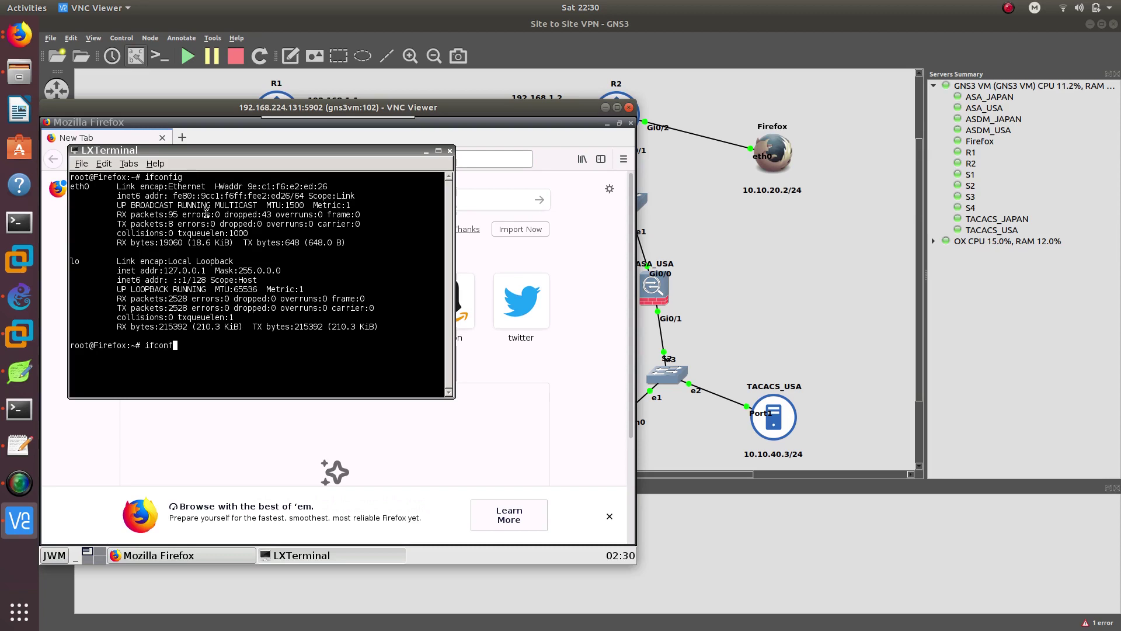
{"action": "type", "text": "ig eth0 1"}
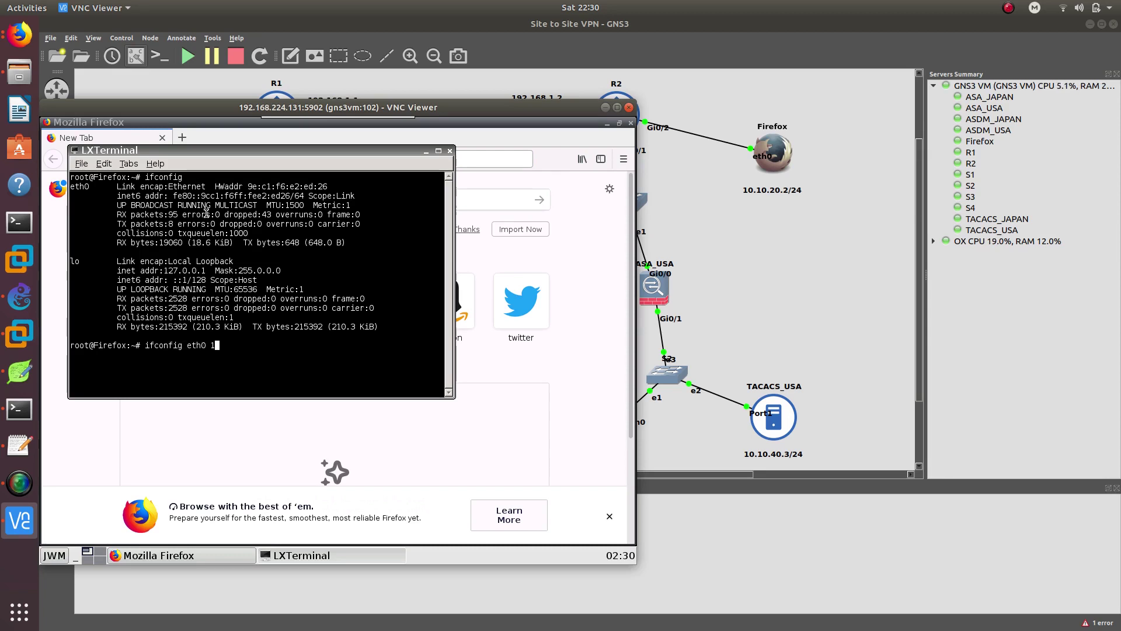
{"action": "type", "text": "0.10.20.2 netmask 255"}
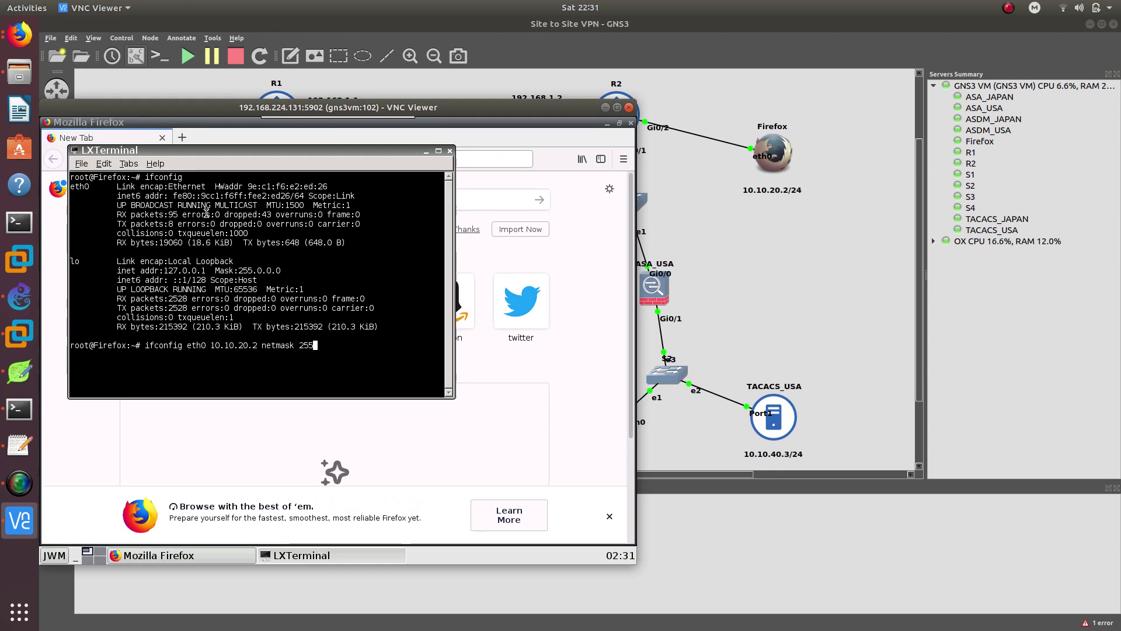
{"action": "type", "text": ".255.255.0"}
{"action": "key", "text": "Return"}
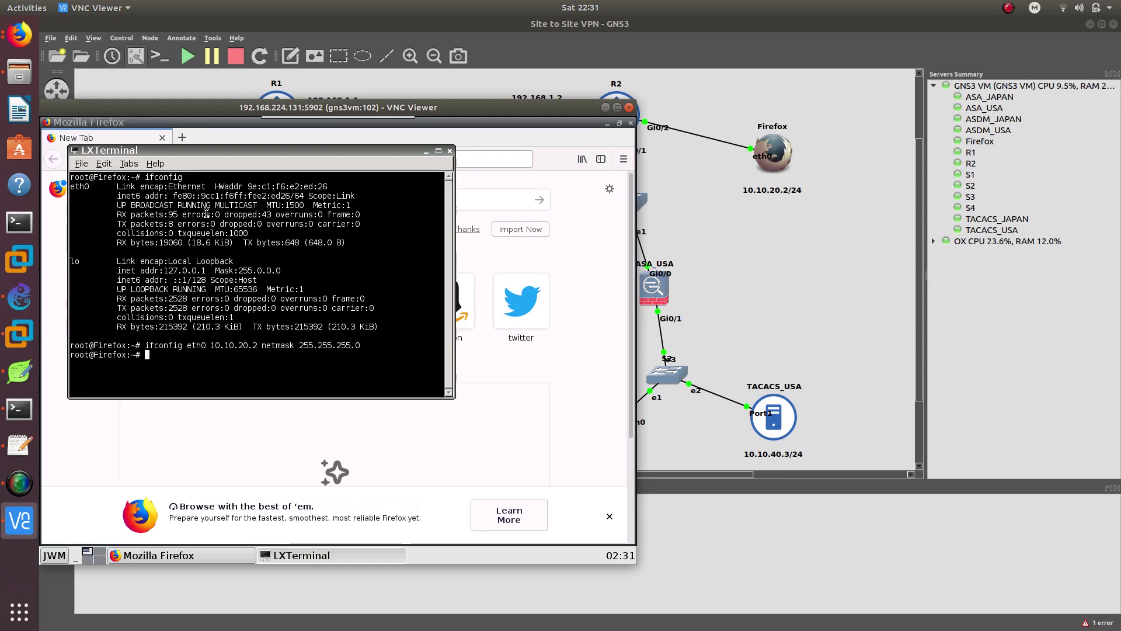
{"action": "type", "text": "route ad"}
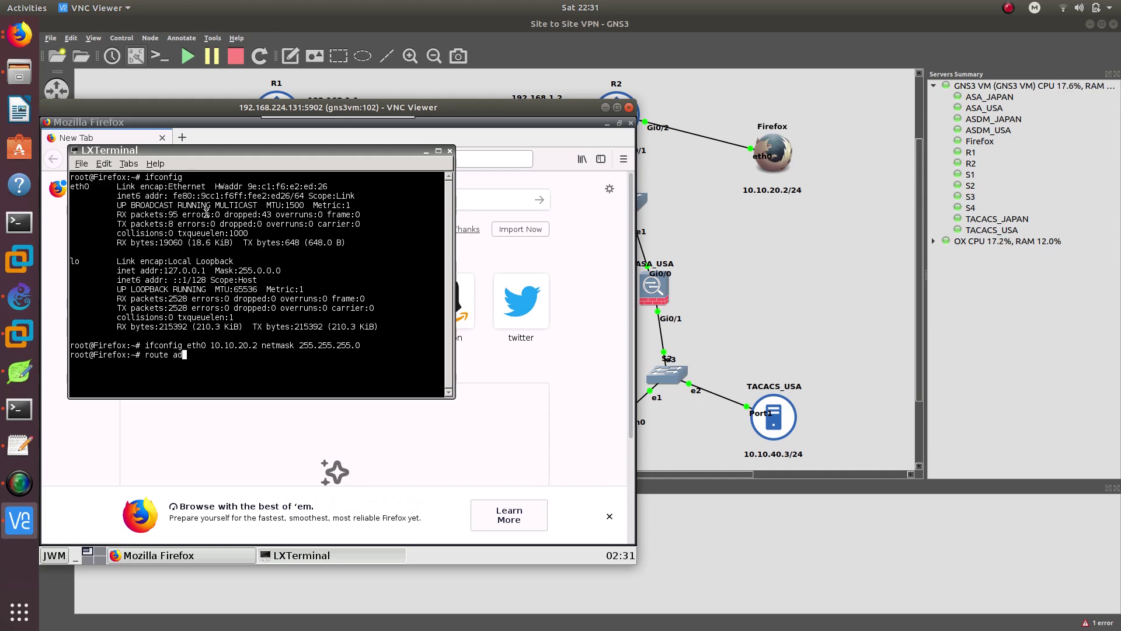
{"action": "type", "text": "d default gw 10.10."}
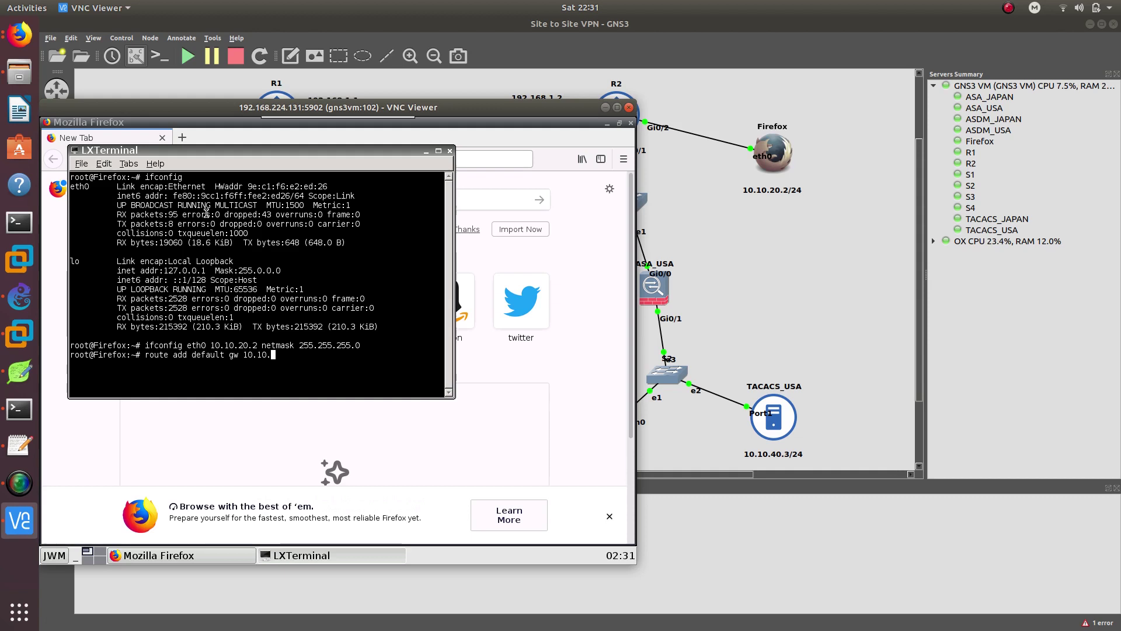
{"action": "type", "text": "20.1"}
{"action": "key", "text": "Return"}
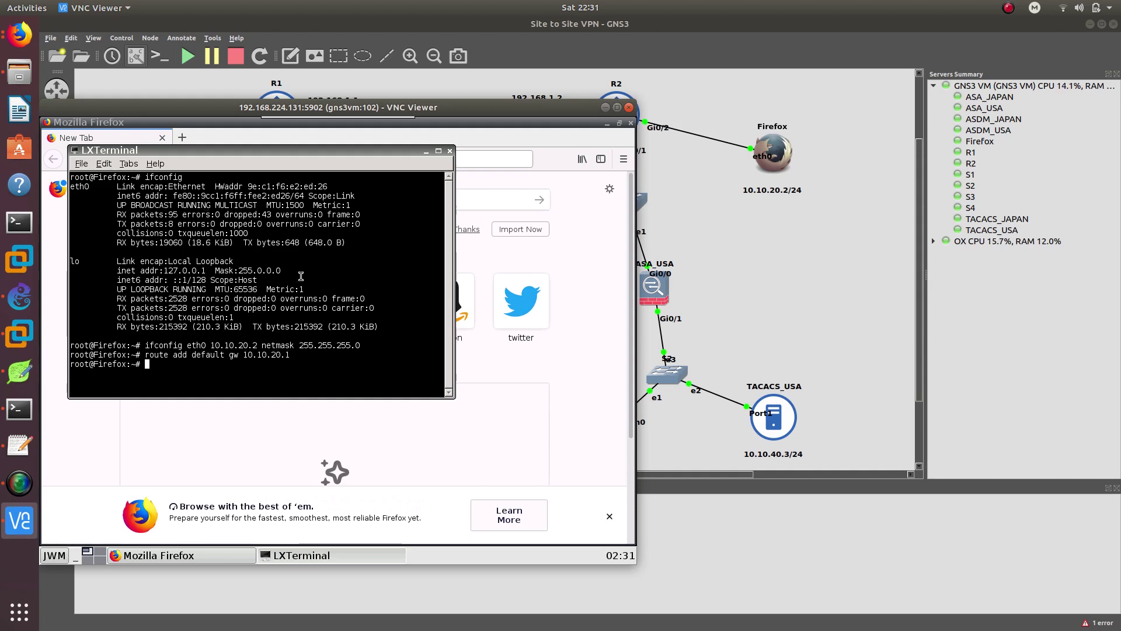
{"action": "left_click", "coordinate": [629, 107]}
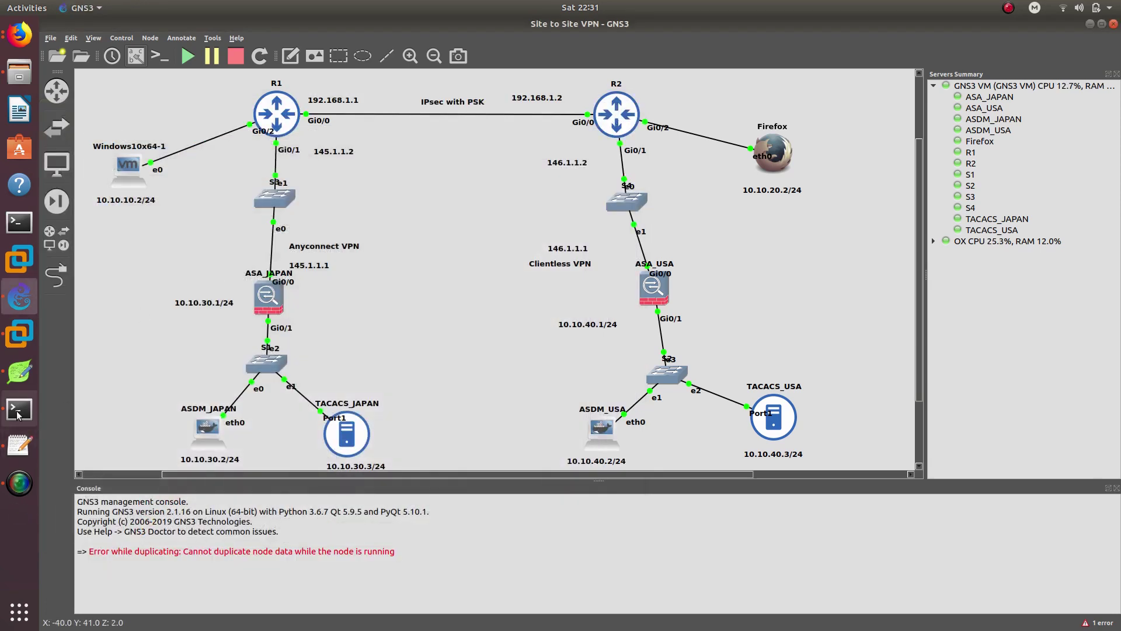
Rerun R2's ping to 10.10.20.2, now 80 percent successful, and enter configuration mode
{"action": "left_click", "coordinate": [18, 411]}
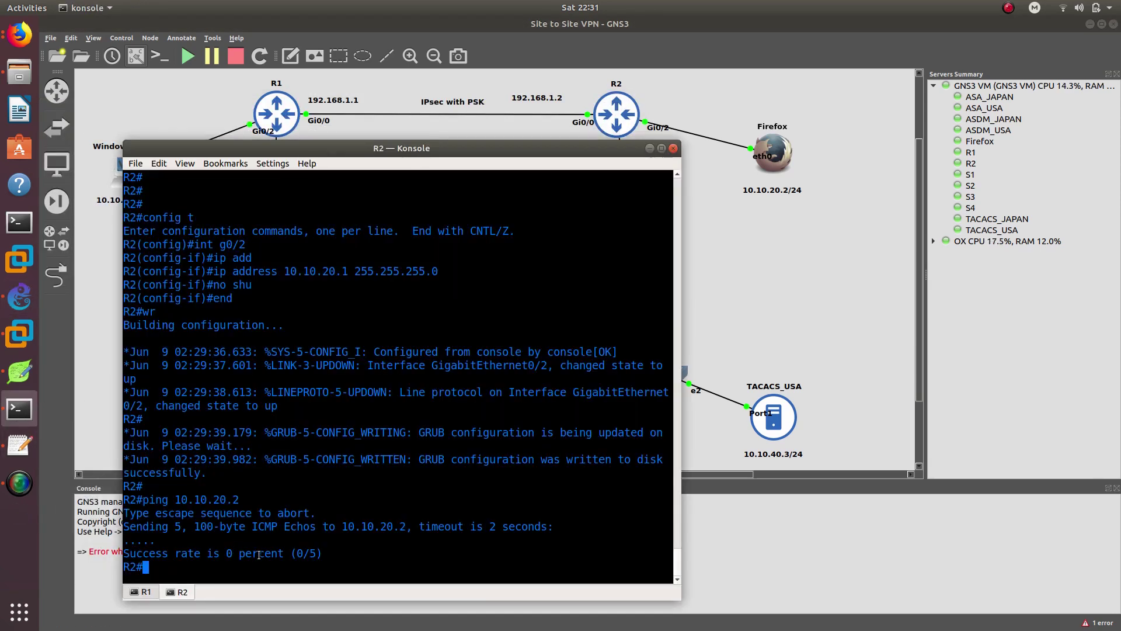
{"action": "key", "text": "Up"}
{"action": "key", "text": "Return"}
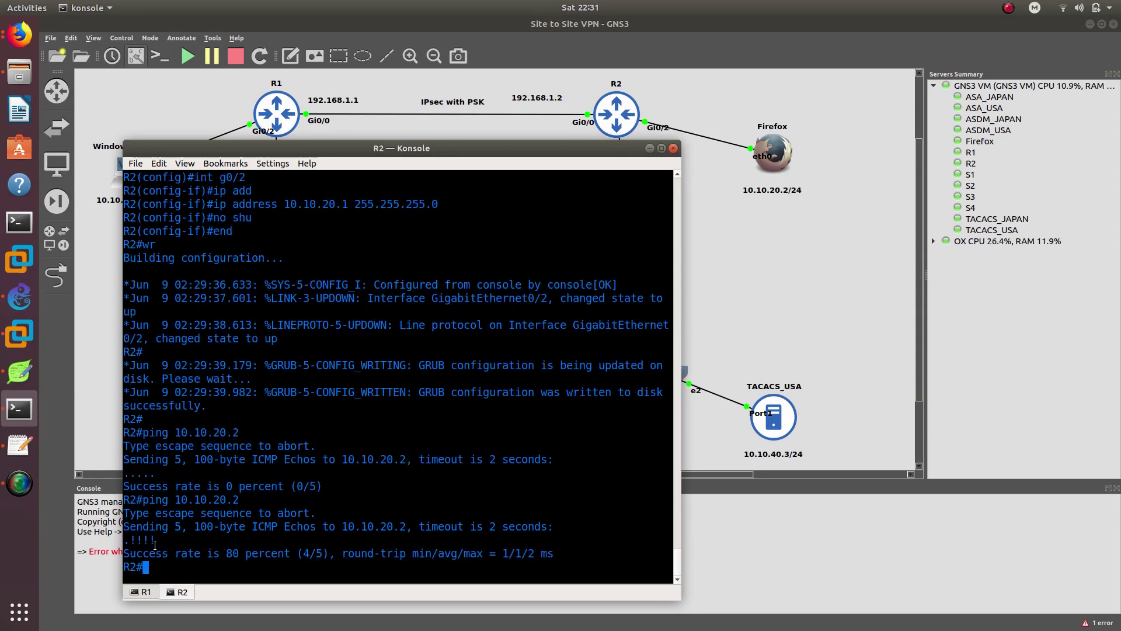
{"action": "left_click_drag", "start_coordinate": [158, 543], "coordinate": [114, 544]}
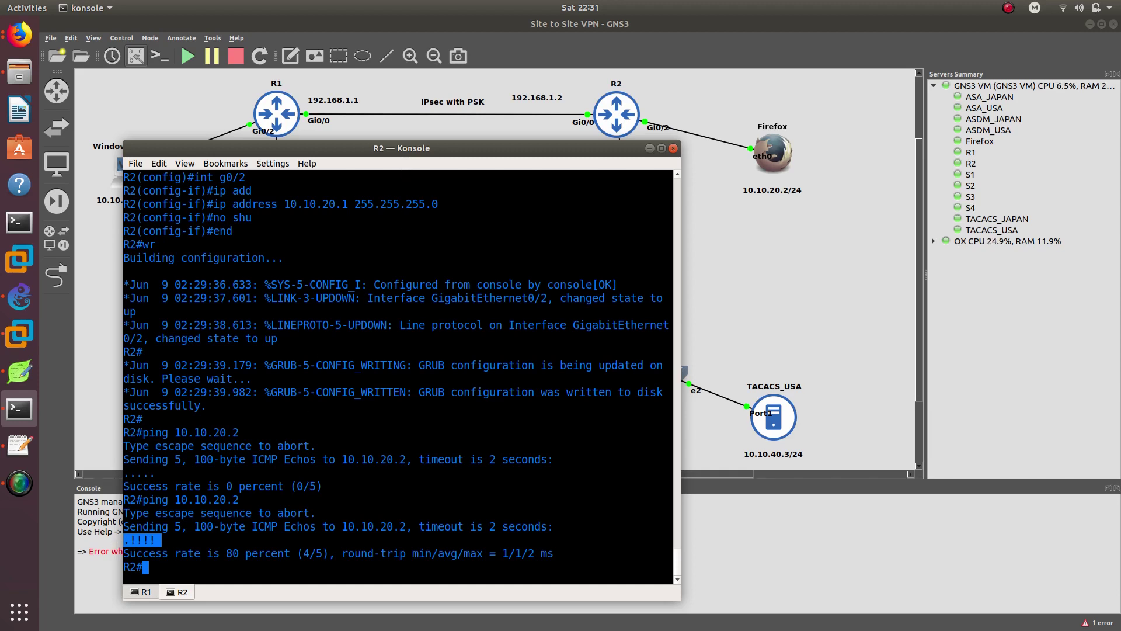
{"action": "type", "text": "config t"}
{"action": "key", "text": "Return"}
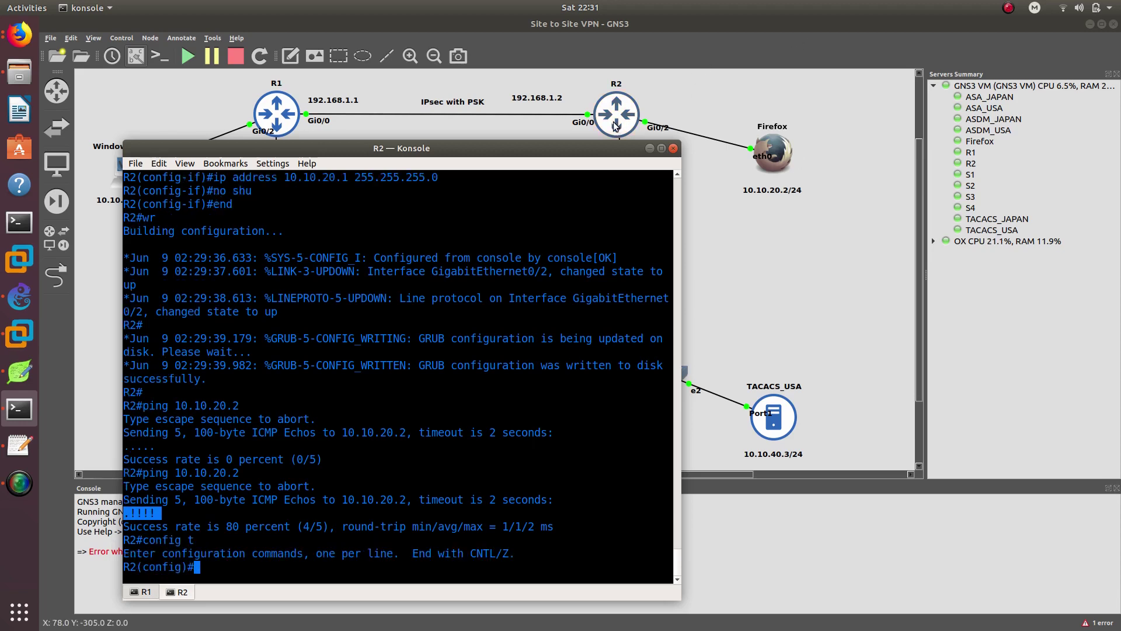
Add R2's static route to 10.10.10.0 255.255.255.0 via 192.168.1.1
{"action": "type", "text": "ip rou"}
{"action": "key", "text": "Tab"}
{"action": "type", "text": "t"}
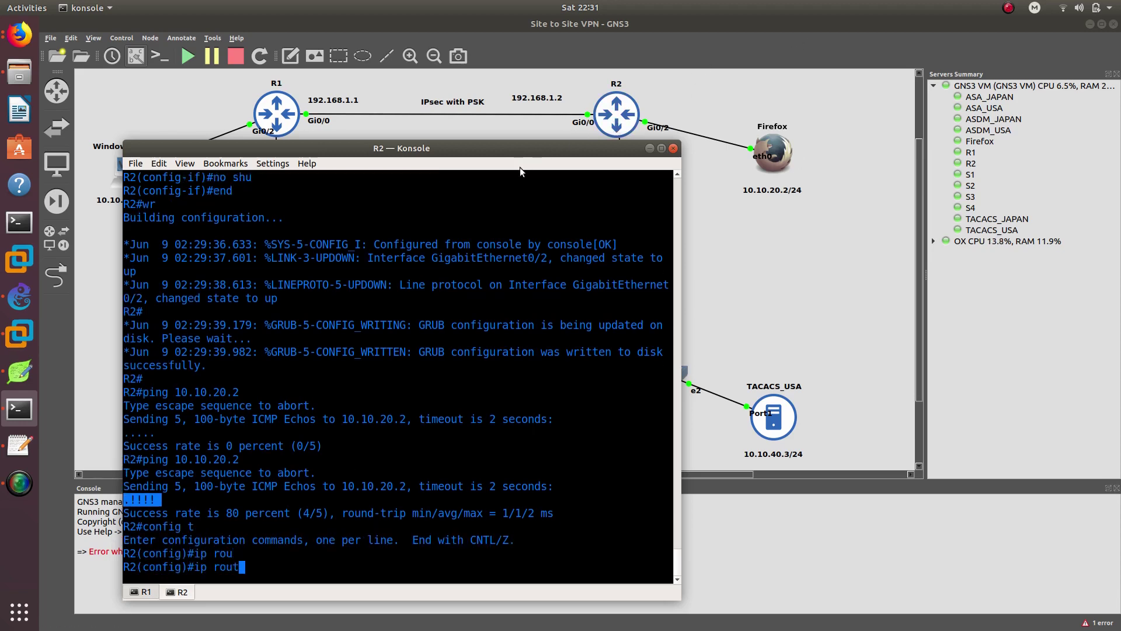
{"action": "type", "text": "e 10.10"}
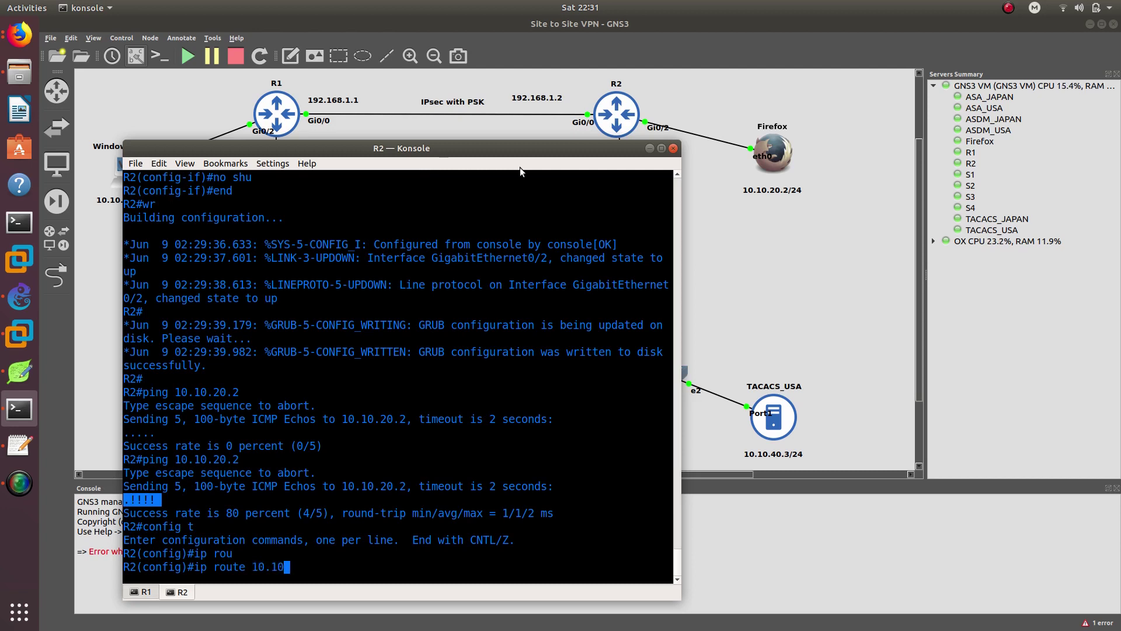
{"action": "type", "text": ".10.0 255.25"}
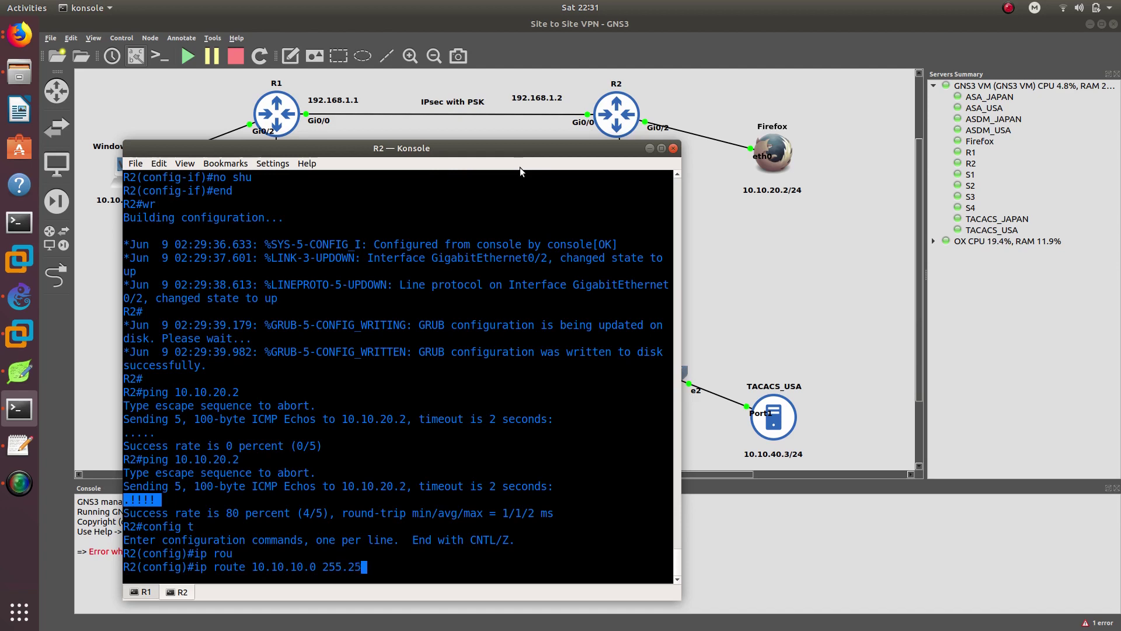
{"action": "type", "text": "5.255."}
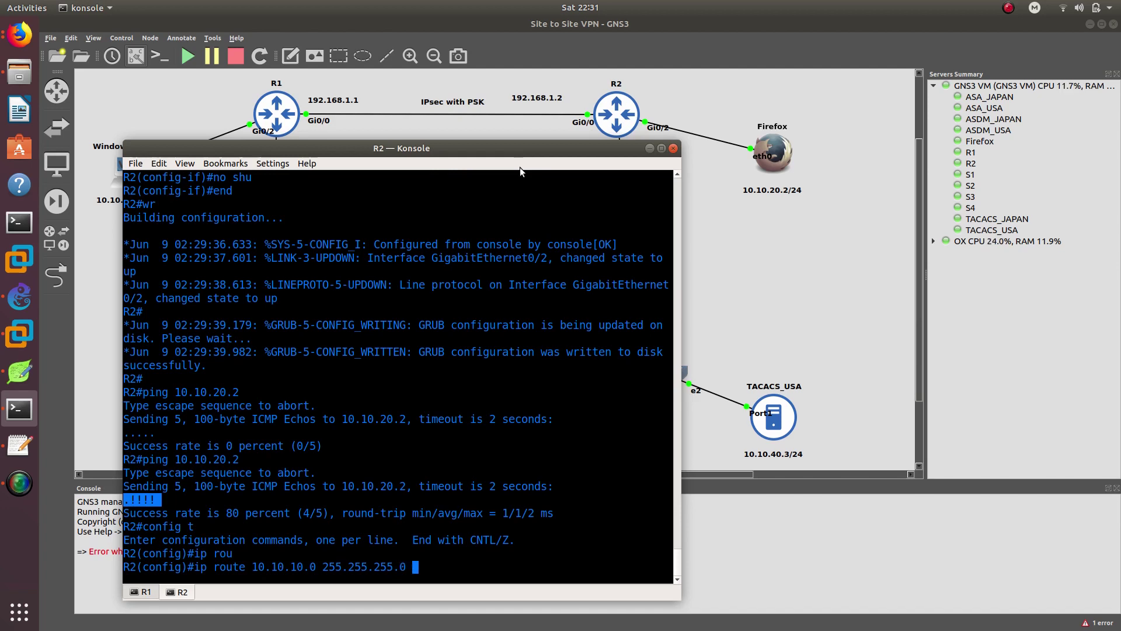
{"action": "type", "text": "0 192.168.1.1"}
{"action": "key", "text": "Return"}
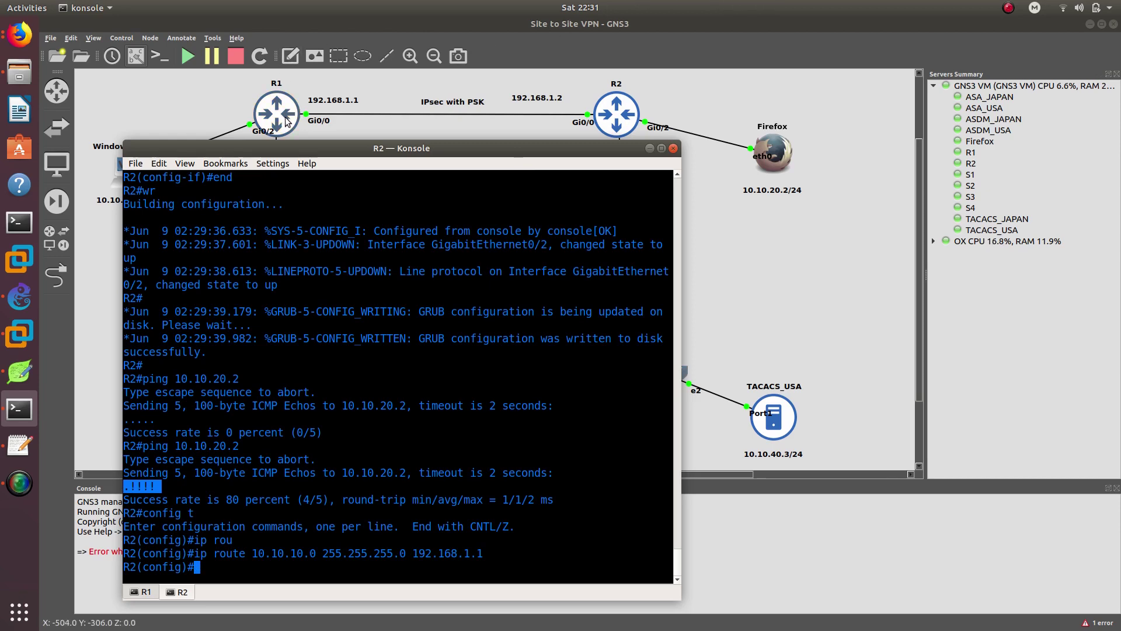
{"action": "left_click", "coordinate": [306, 163]}
{"action": "left_click", "coordinate": [411, 153]}
{"action": "left_click_drag", "start_coordinate": [383, 148], "coordinate": [478, 149]}
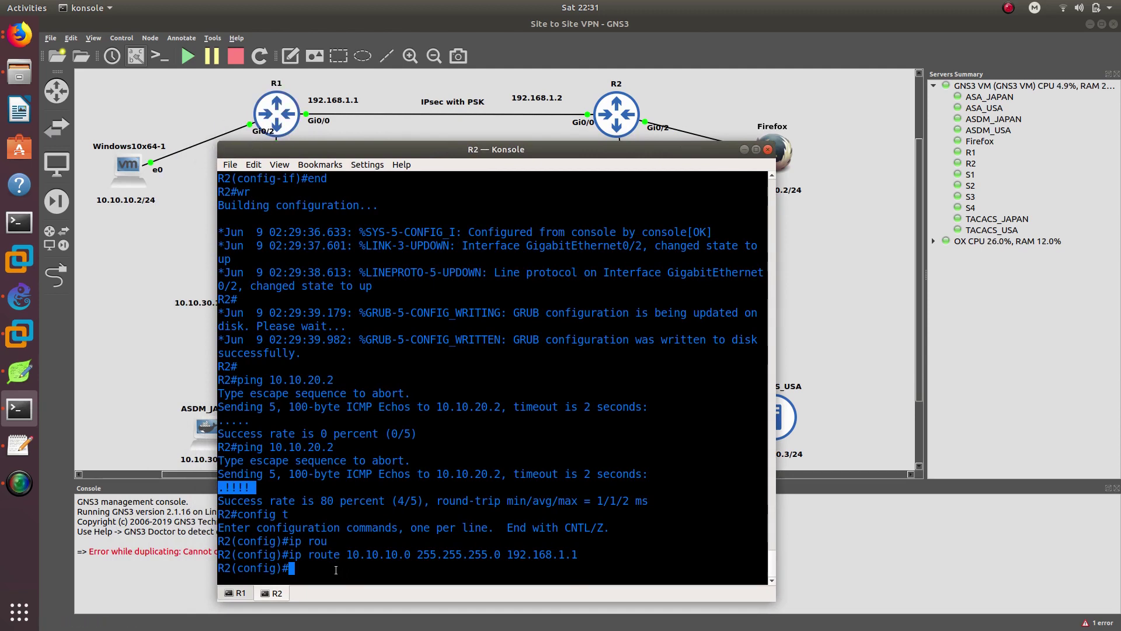
Add R2's static route to 10.10.40.0 255.255.255.0 via 146.1.1.1
{"action": "type", "text": "ip rou"}
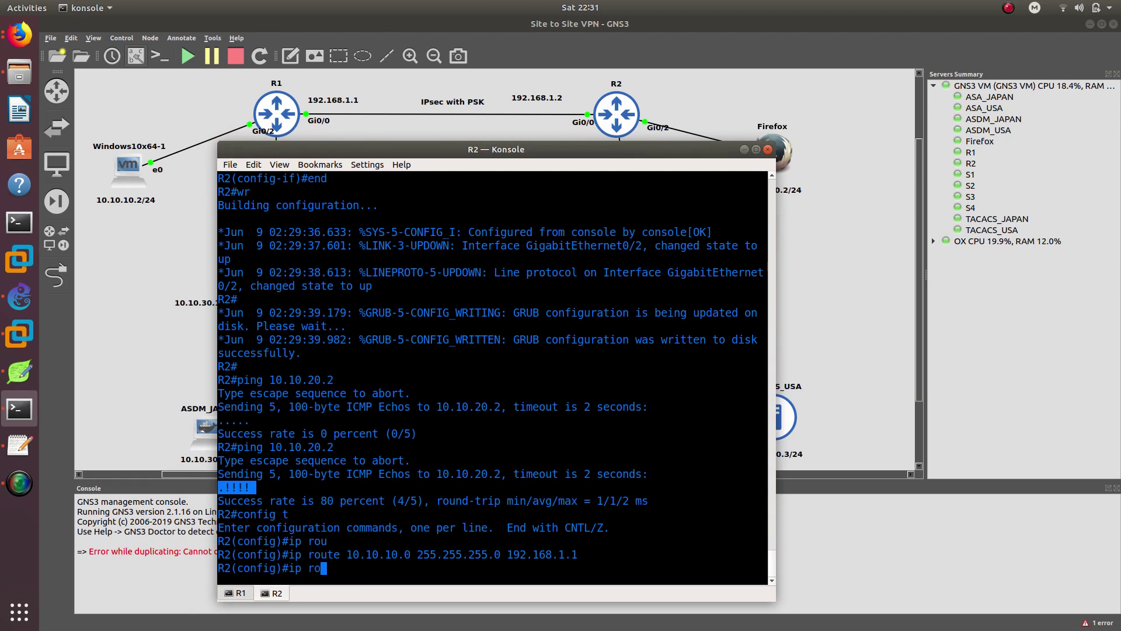
{"action": "key", "text": "Tab"}
{"action": "type", "text": "e 10.1"}
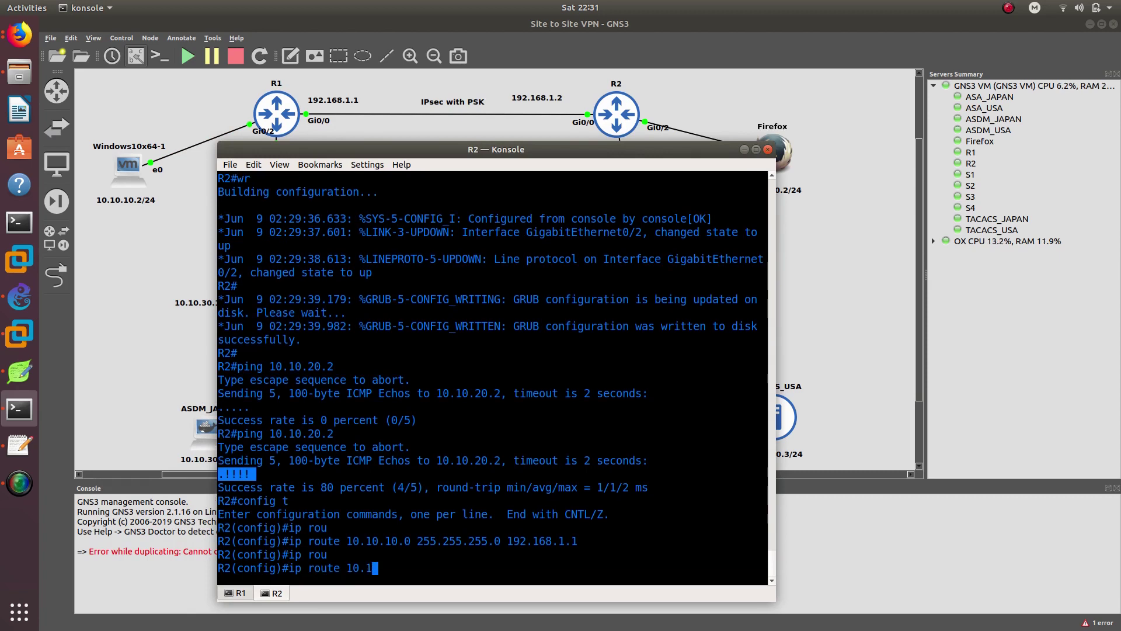
{"action": "type", "text": "0.40.0"}
{"action": "left_click_drag", "start_coordinate": [495, 166], "coordinate": [317, 123]}
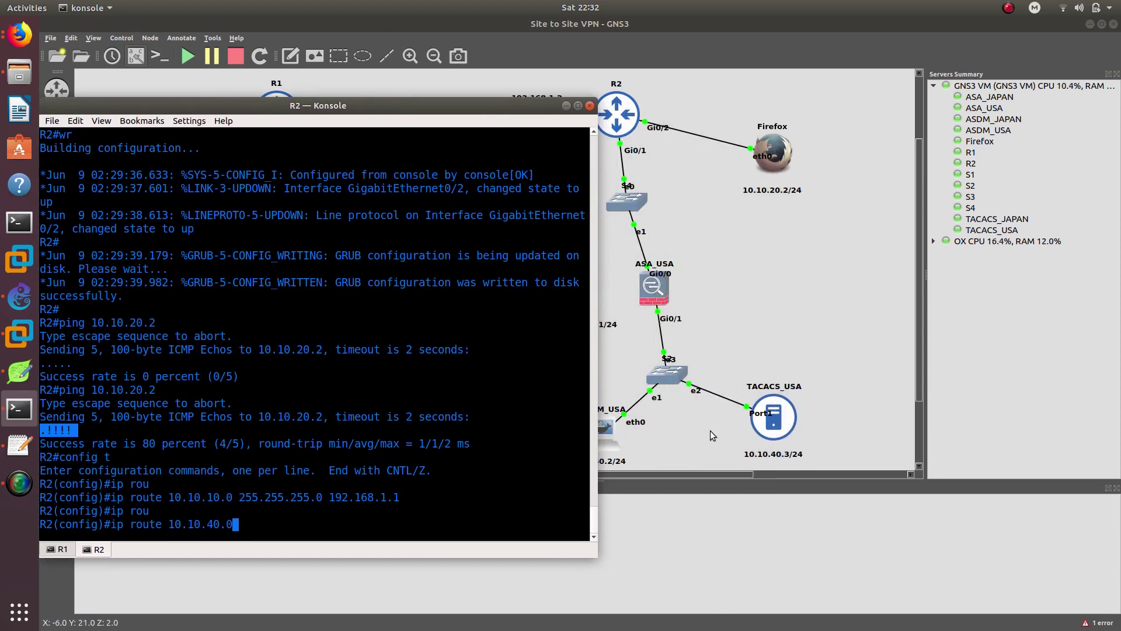
{"action": "left_click", "coordinate": [358, 523]}
{"action": "type", "text": "255"}
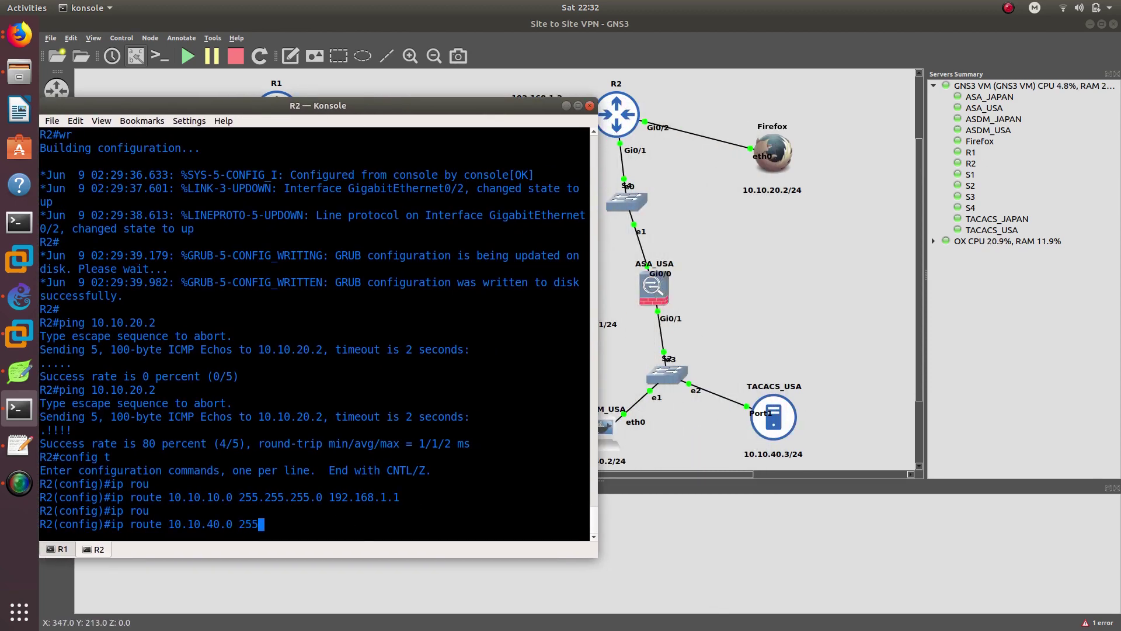
{"action": "type", "text": ".255.255.0 1"}
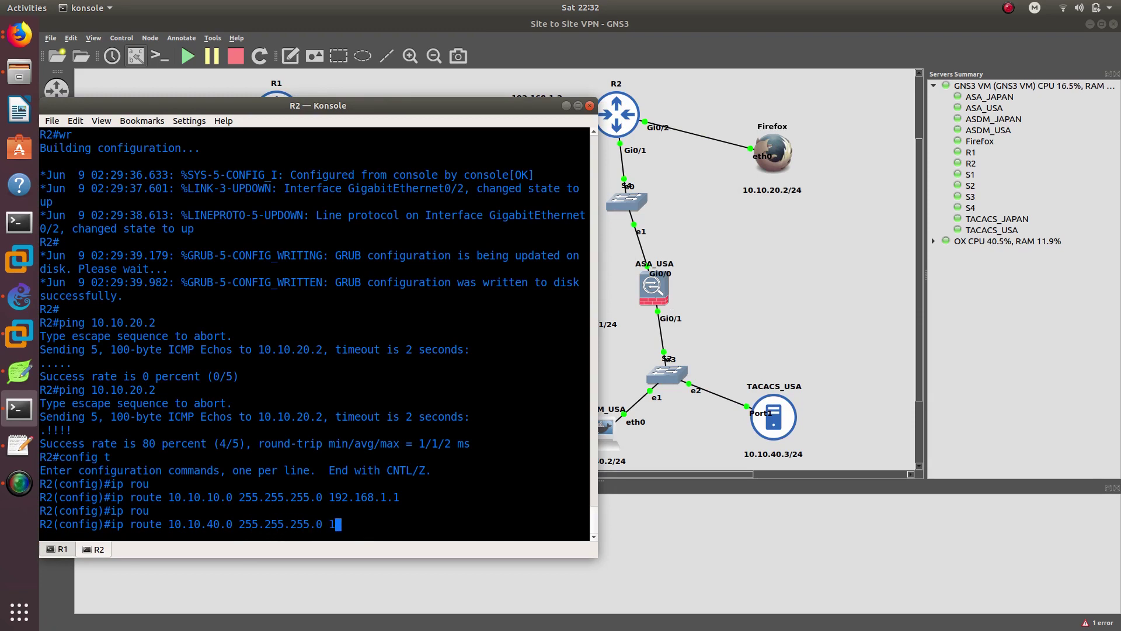
{"action": "type", "text": "46.1.1.1"}
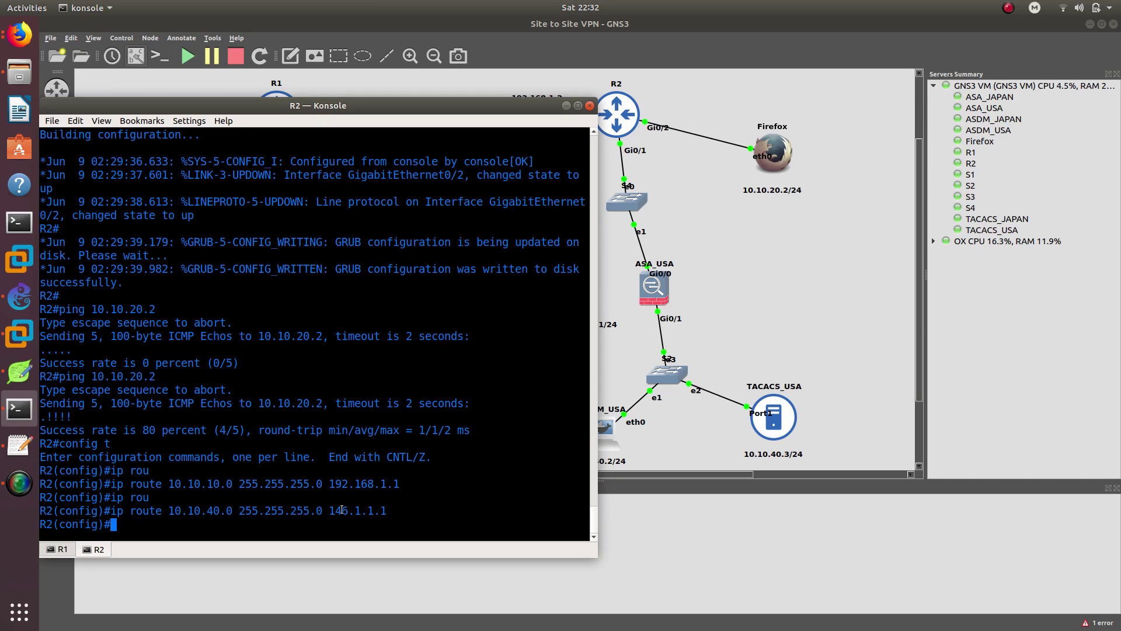
{"action": "left_click_drag", "start_coordinate": [387, 511], "coordinate": [330, 513]}
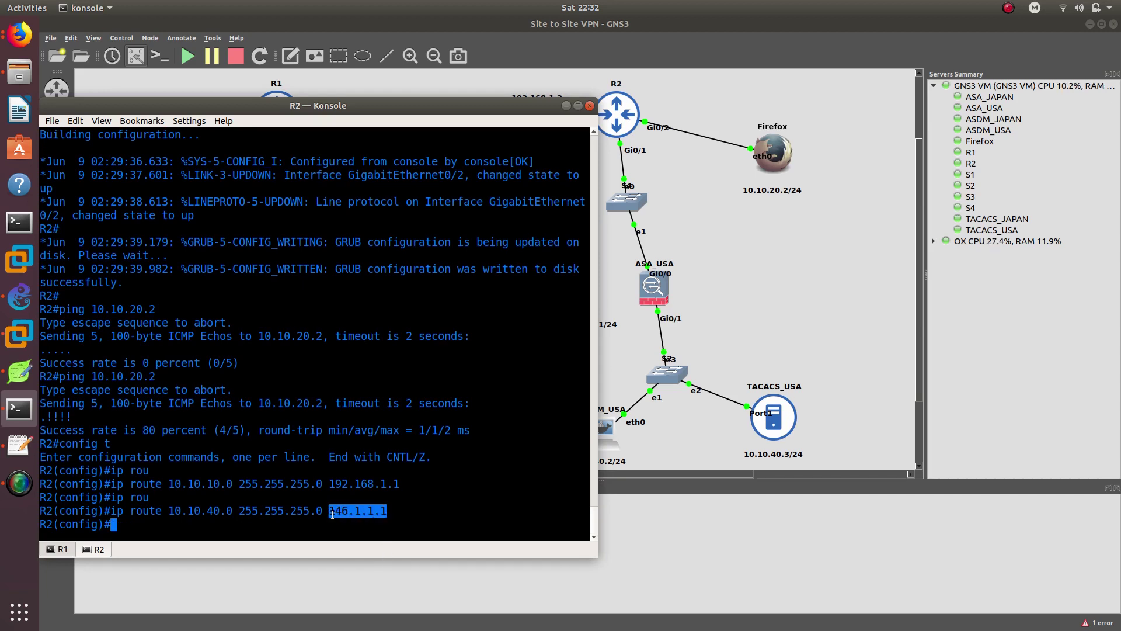
{"action": "right_click", "coordinate": [333, 513]}
{"action": "left_click", "coordinate": [372, 375]}
Exit configuration mode, save R2's configuration with wr, and move the console aside
{"action": "type", "text": "end"}
{"action": "key", "text": "Return"}
{"action": "type", "text": "wr"}
{"action": "key", "text": "Return"}
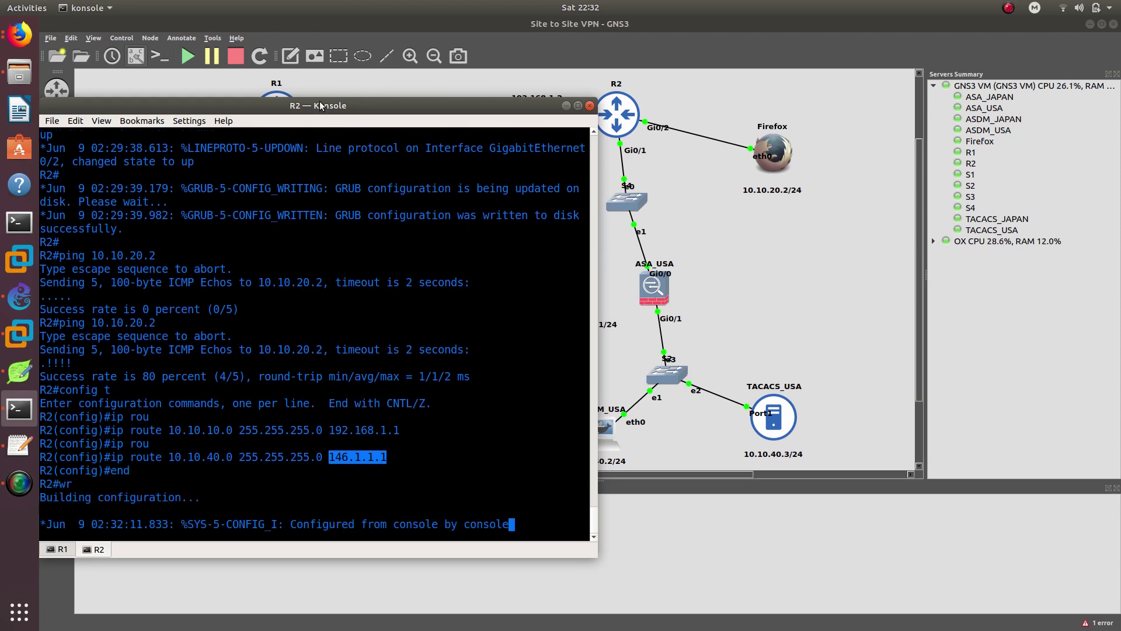
{"action": "left_click_drag", "start_coordinate": [320, 106], "coordinate": [382, 132]}
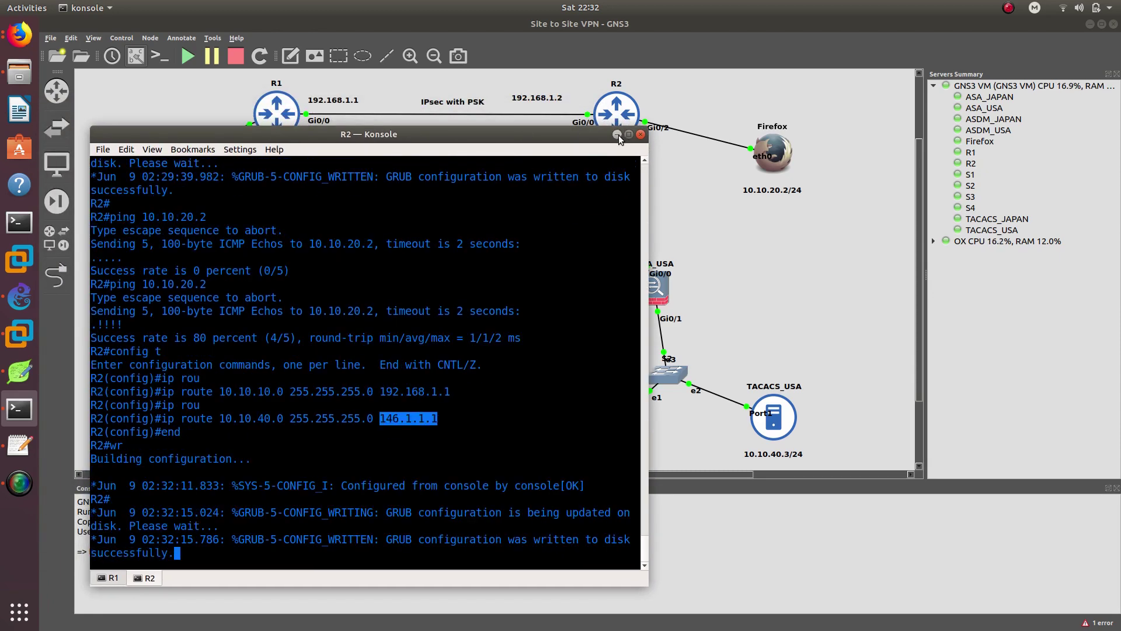
{"action": "left_click", "coordinate": [618, 134]}
Duplicate then delete the 145.1.1.2 label, and bring up the Windows 10 x64 VM in VMware
{"action": "right_click", "coordinate": [348, 153]}
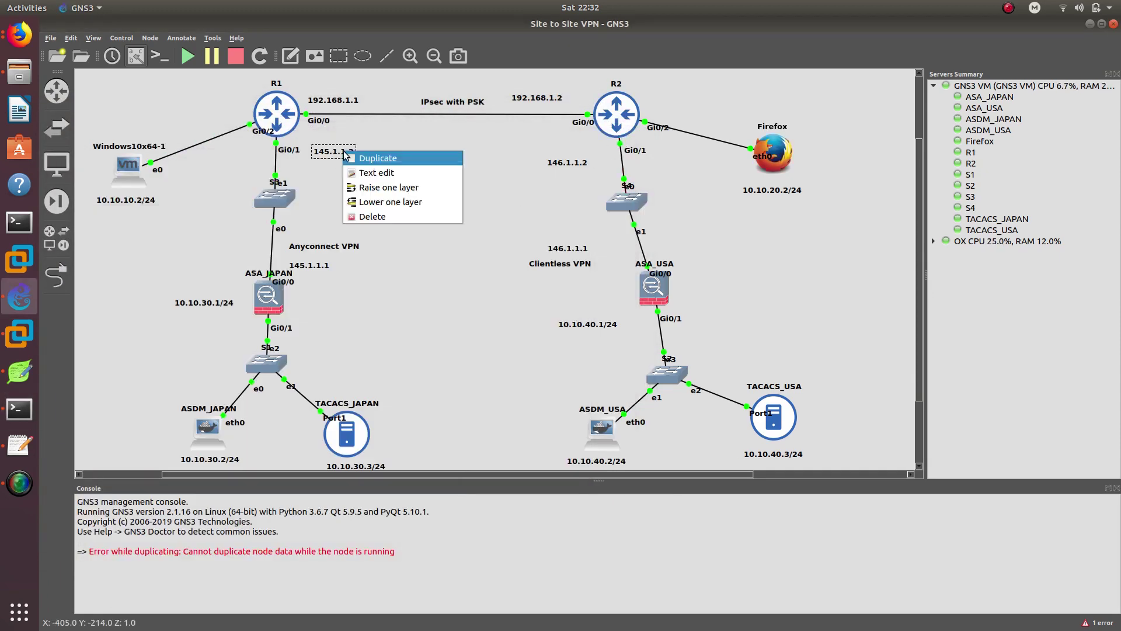
{"action": "left_click", "coordinate": [359, 158]}
{"action": "left_click_drag", "start_coordinate": [366, 166], "coordinate": [547, 170]}
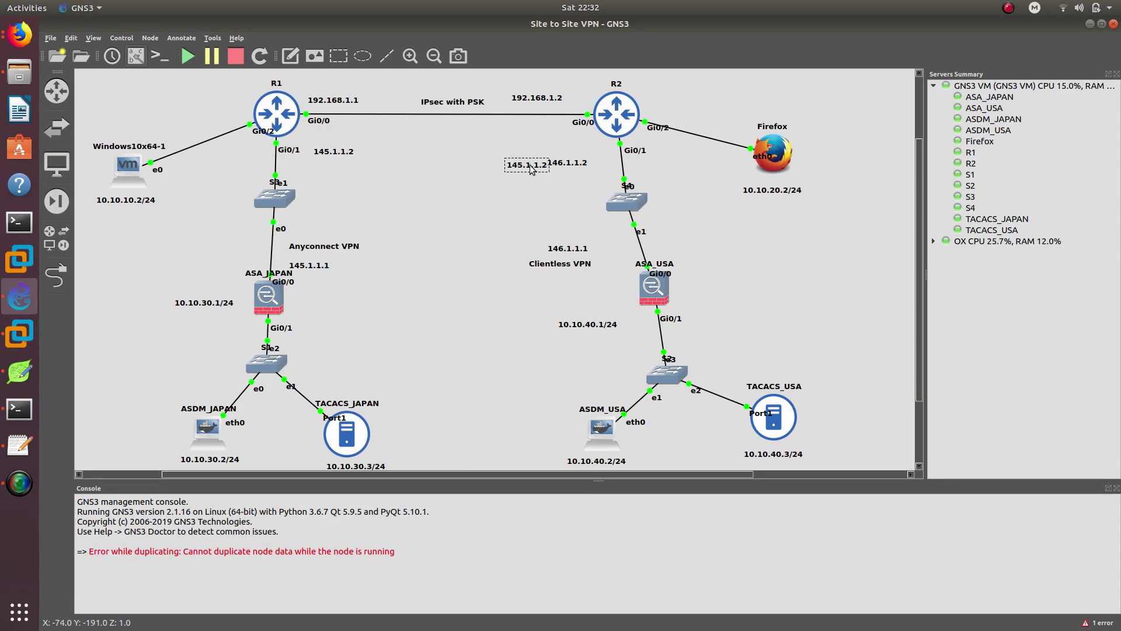
{"action": "right_click", "coordinate": [530, 165]}
{"action": "left_click", "coordinate": [555, 231]}
{"action": "left_click_drag", "start_coordinate": [546, 148], "coordinate": [587, 255]}
{"action": "left_click", "coordinate": [479, 228]}
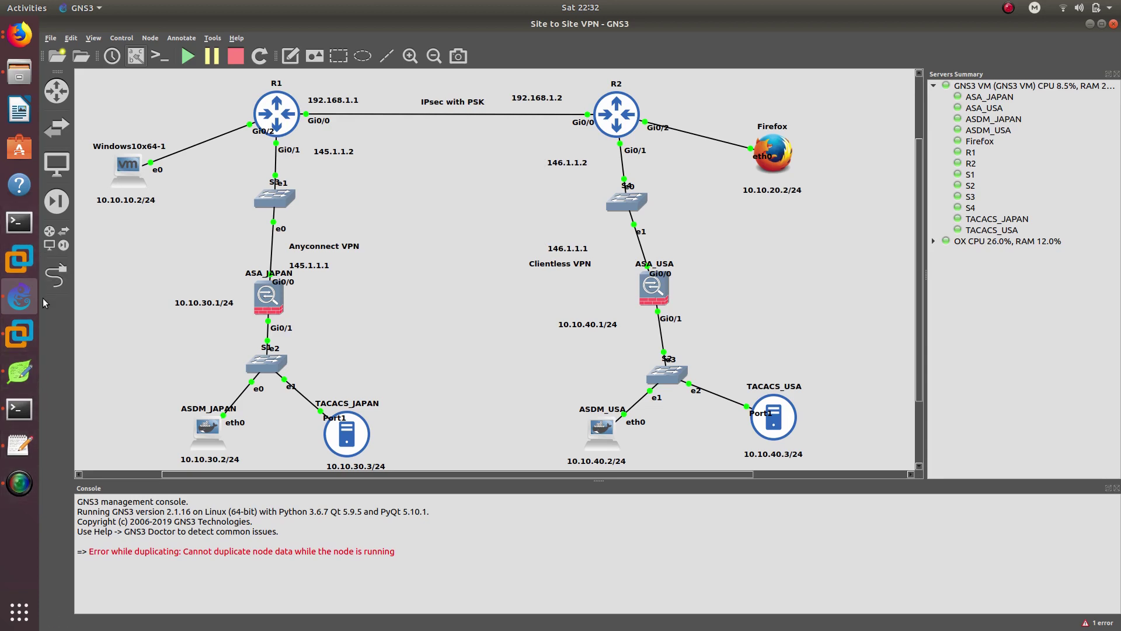
{"action": "left_click", "coordinate": [25, 337]}
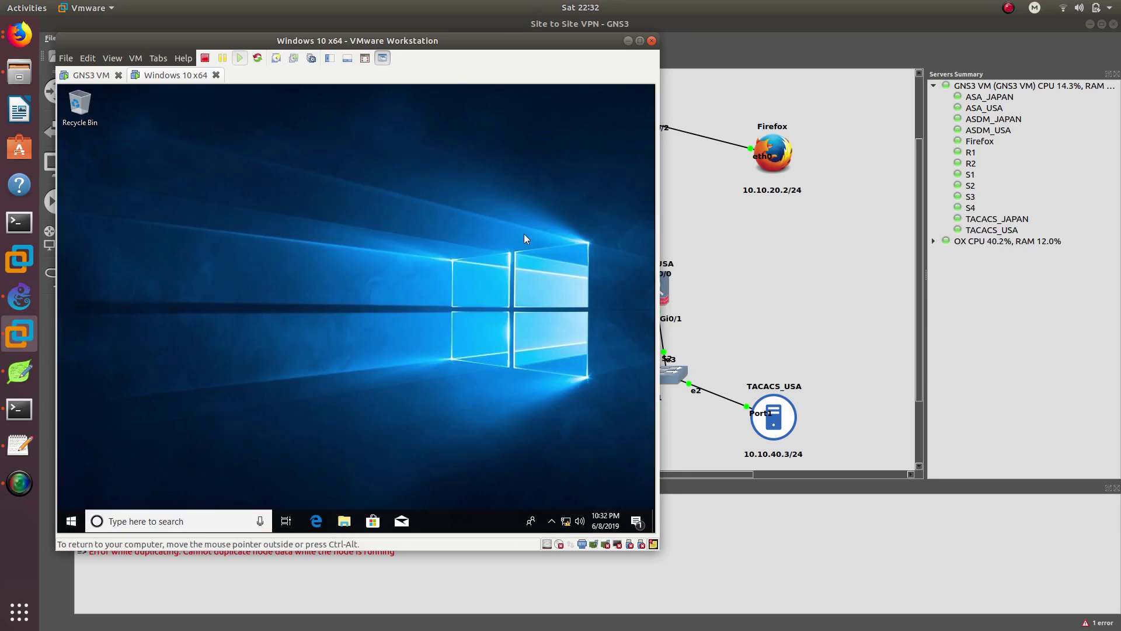
From the Windows 10 VM's Command Prompt, ping 10.10.20.2, getting 3 of 4 replies
{"action": "key", "text": "super"}
{"action": "type", "text": "cmd"}
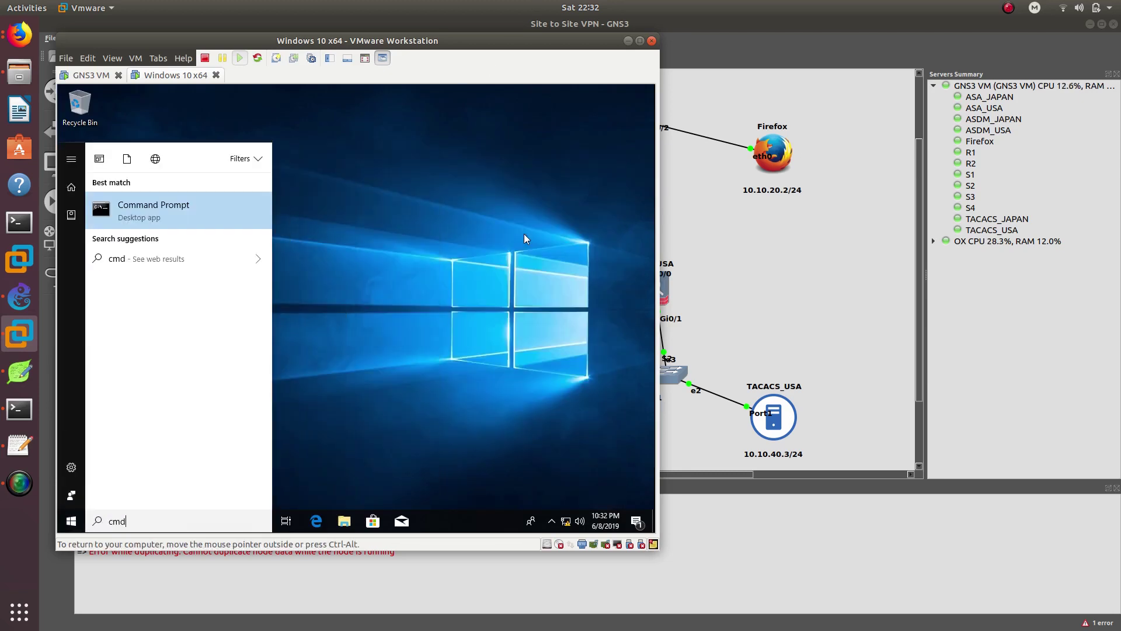
{"action": "key", "text": "Return"}
{"action": "type", "text": "ping"}
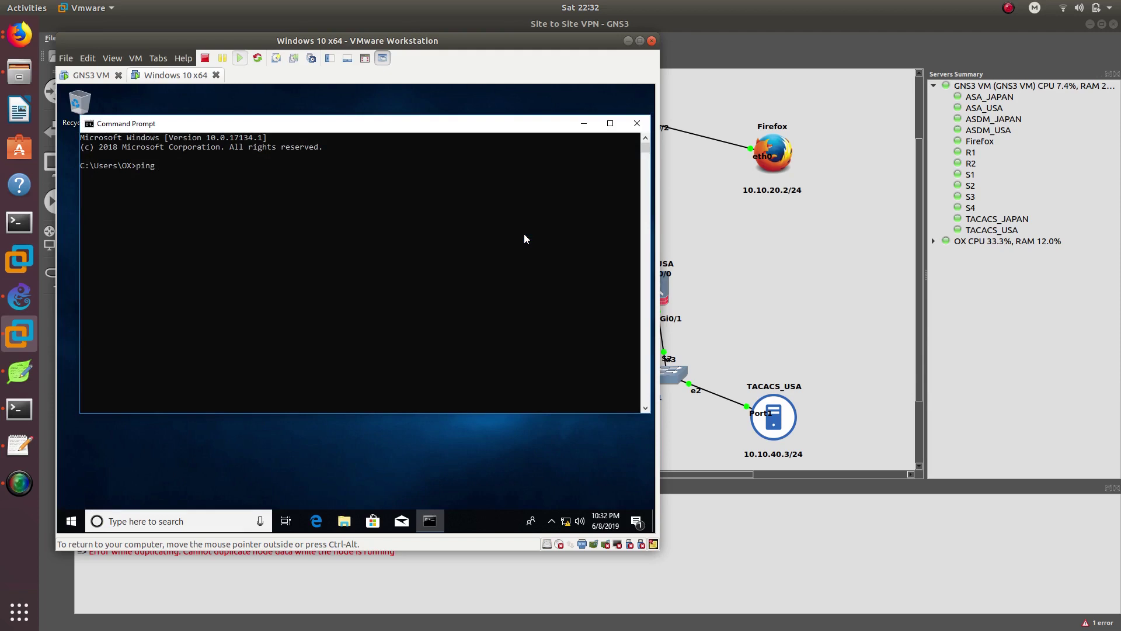
{"action": "type", "text": " 10.10.20.2"}
{"action": "key", "text": "Return"}
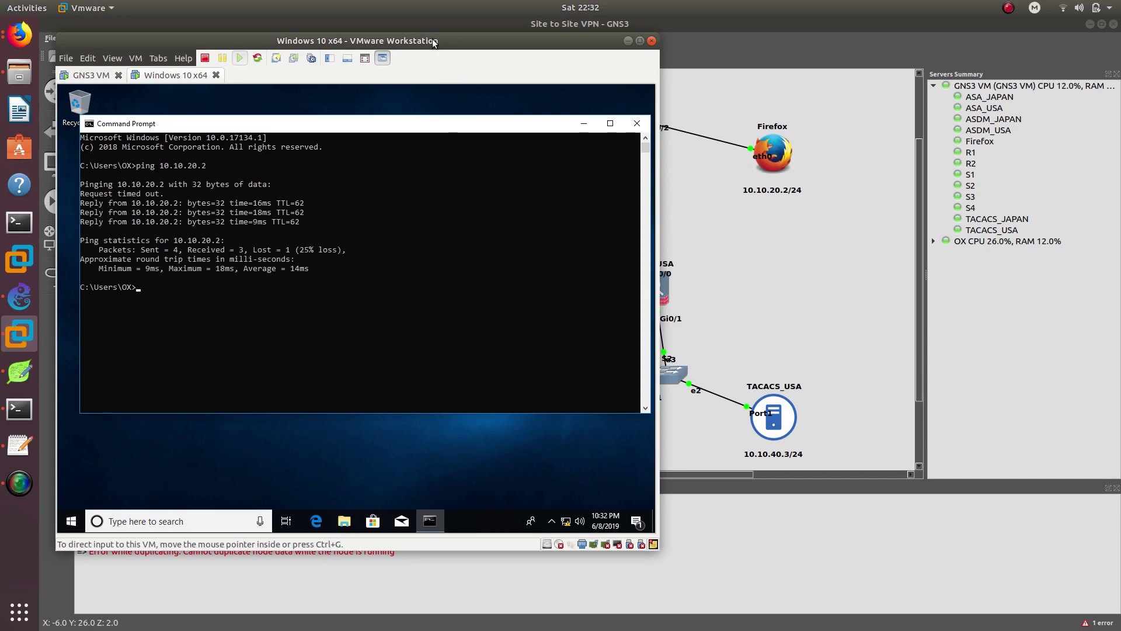
{"action": "left_click_drag", "start_coordinate": [444, 42], "coordinate": [909, 40]}
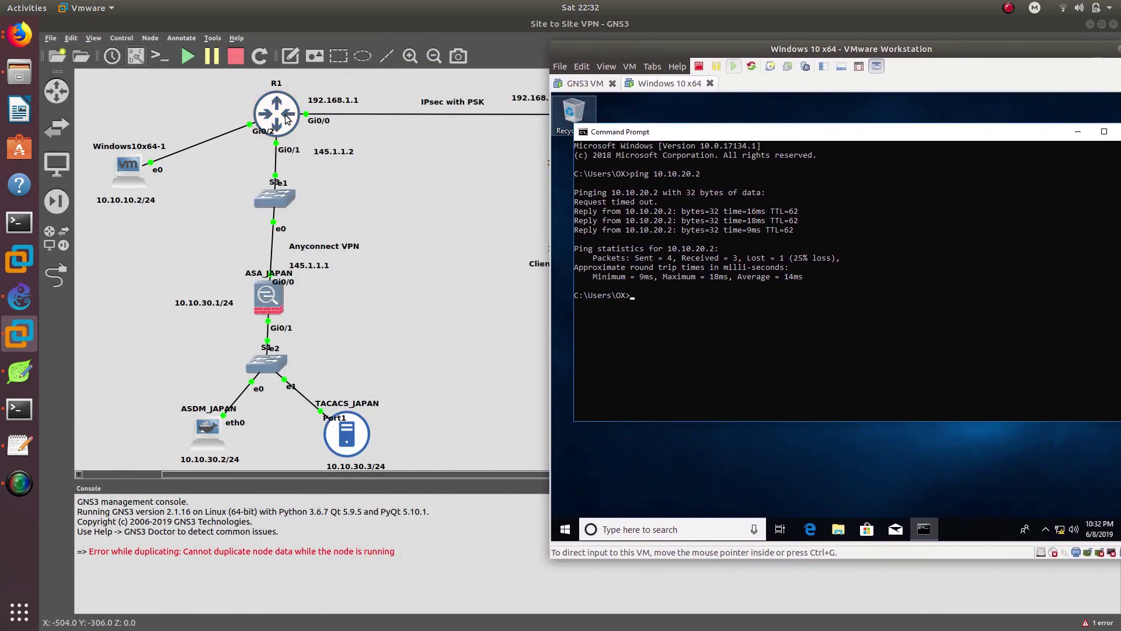
Open R1's console from the topology and close the duplicate R1 tab
{"action": "left_click", "coordinate": [286, 120]}
{"action": "double_click", "coordinate": [286, 120]}
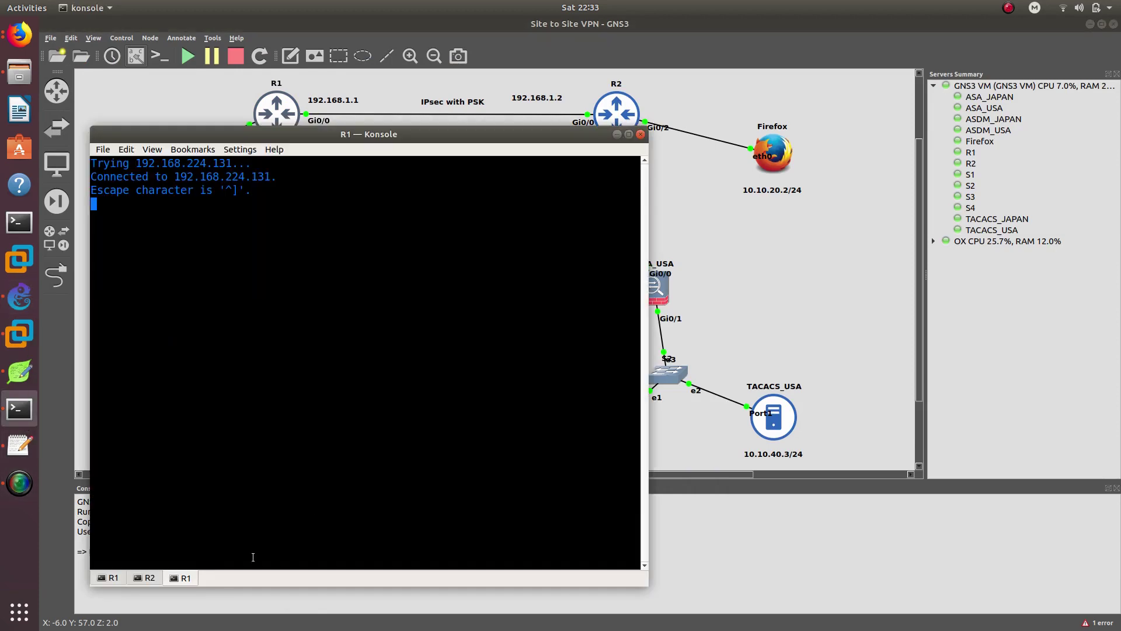
{"action": "right_click", "coordinate": [193, 580]}
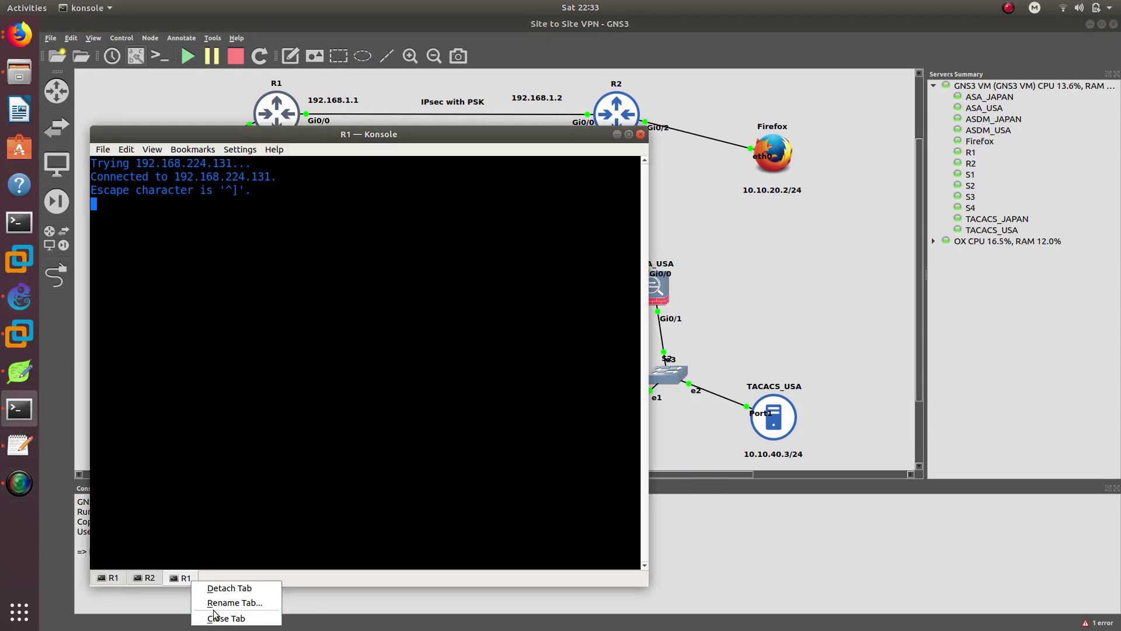
{"action": "left_click", "coordinate": [213, 616]}
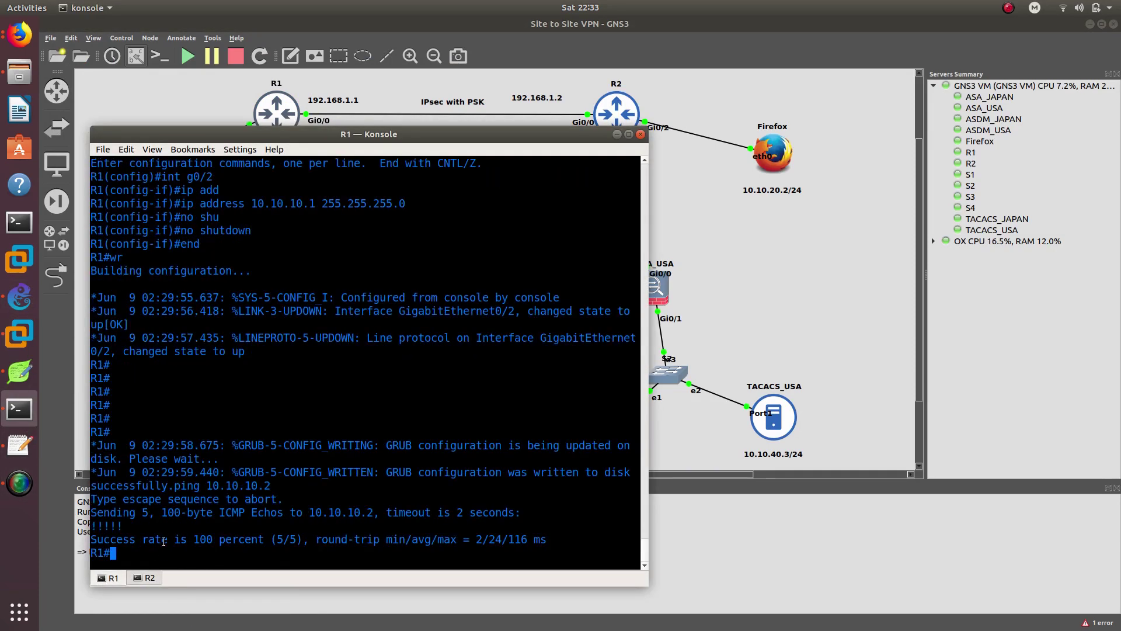
Turn on debug crypto engine packet on R1
{"action": "type", "text": "debu"}
{"action": "key", "text": "Tab"}
{"action": "type", "text": "cryp"}
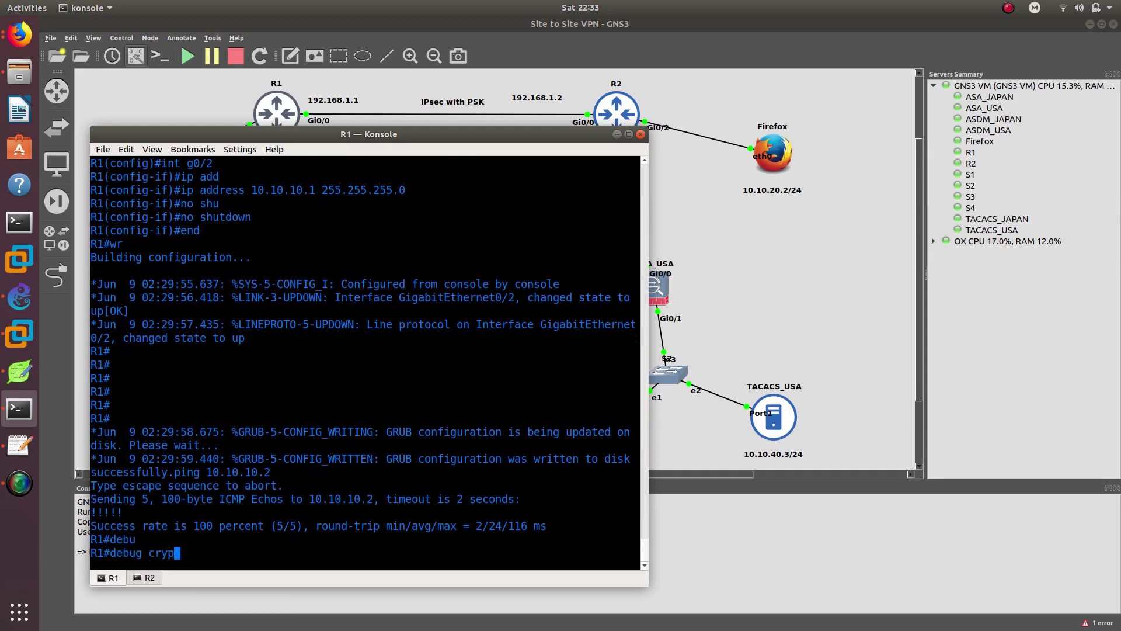
{"action": "key", "text": "Tab"}
{"action": "type", "text": "ip"}
{"action": "key", "text": "Tab"}
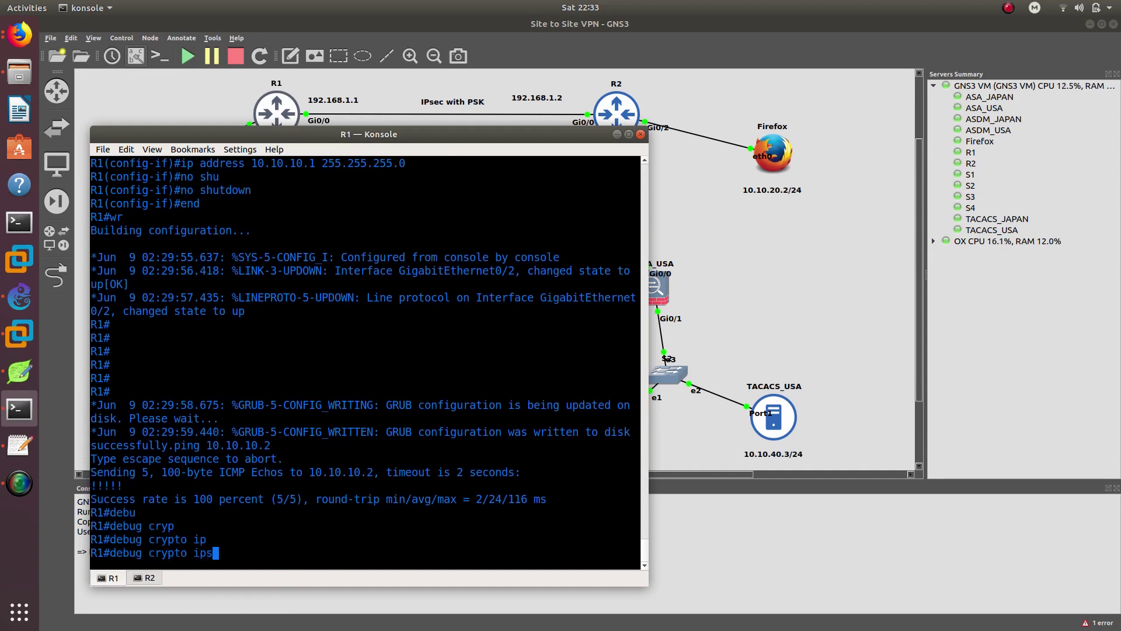
{"action": "type", "text": "s"}
{"action": "key", "text": "Tab"}
{"action": "type", "text": "s"}
{"action": "key", "text": "Tab"}
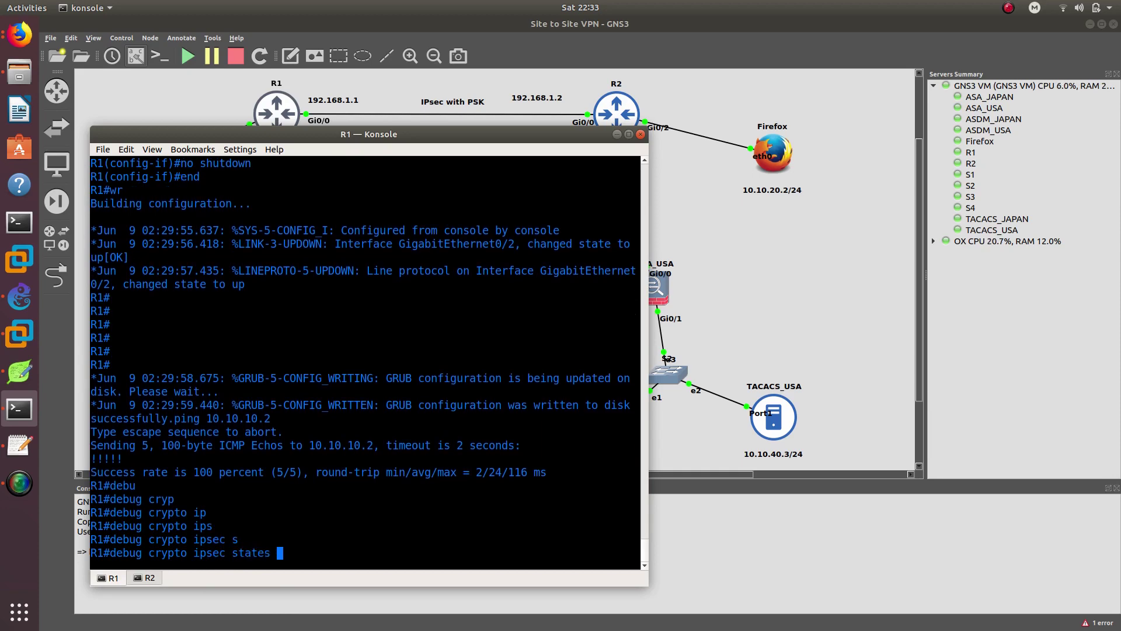
{"action": "key", "text": "BackSpace"}
{"action": "key", "text": "BackSpace"}
{"action": "key", "text": "BackSpace"}
{"action": "key", "text": "BackSpace"}
{"action": "key", "text": "BackSpace"}
{"action": "type", "text": "?"}
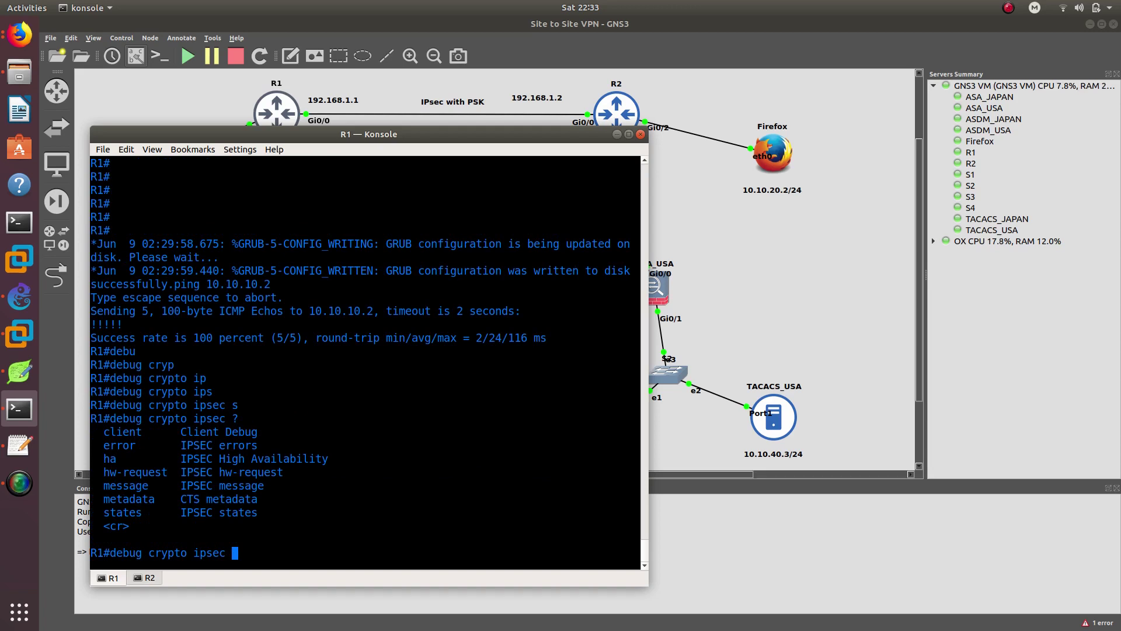
{"action": "key", "text": "BackSpace"}
{"action": "key", "text": "BackSpace"}
{"action": "key", "text": "BackSpace"}
{"action": "key", "text": "BackSpace"}
{"action": "key", "text": "BackSpace"}
{"action": "key", "text": "BackSpace"}
{"action": "type", "text": "en"}
{"action": "key", "text": "Tab"}
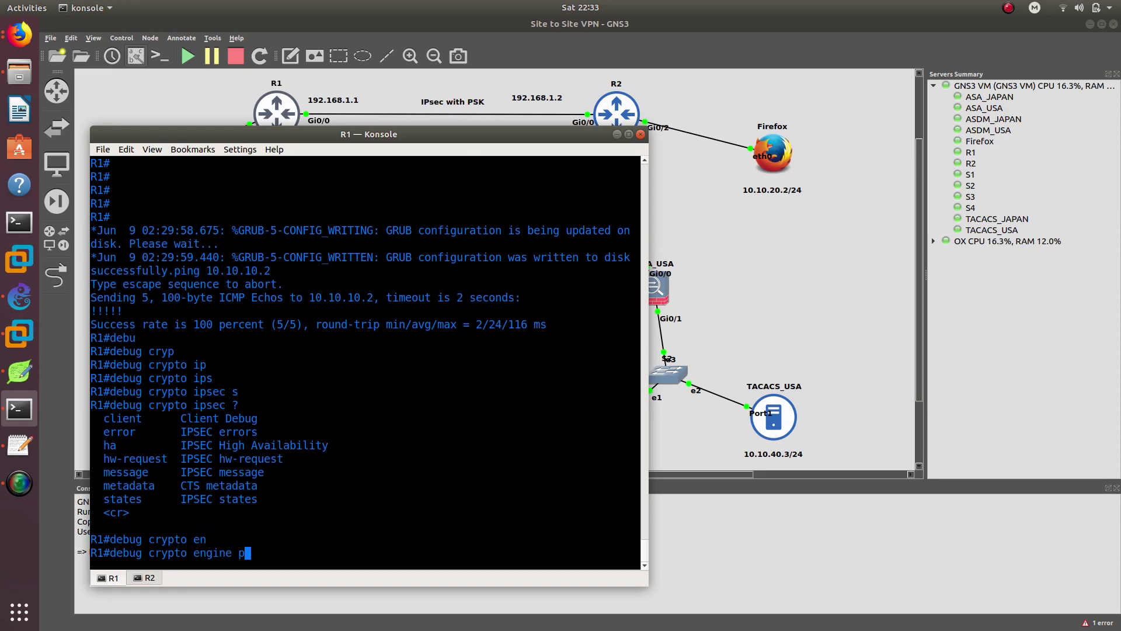
{"action": "type", "text": "p"}
{"action": "key", "text": "Tab"}
{"action": "key", "text": "Return"}
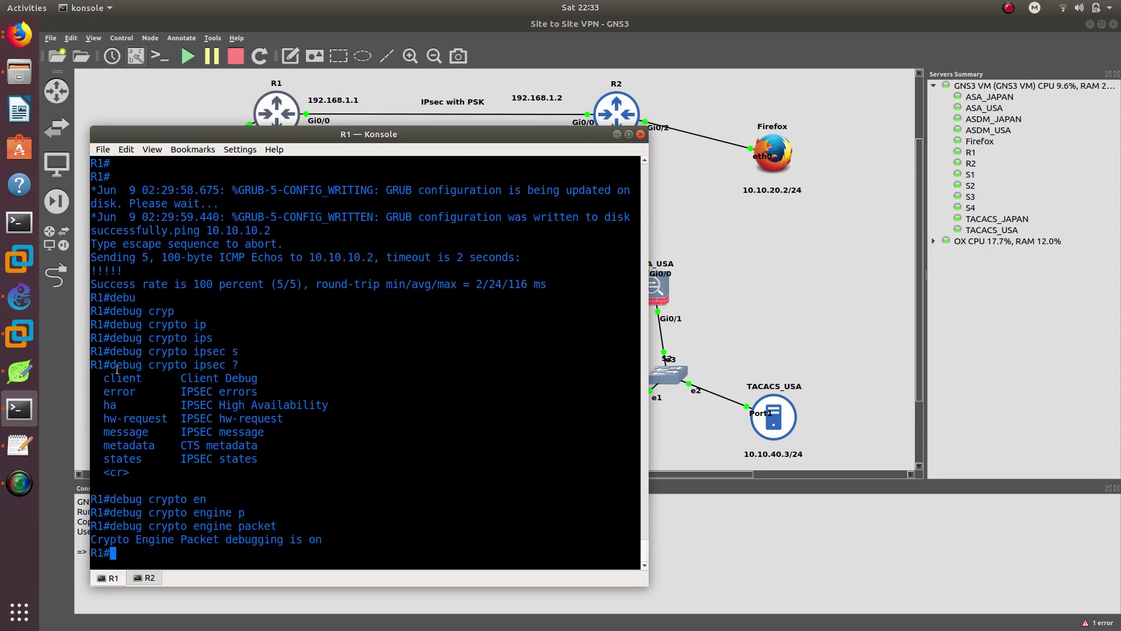
Rerun the ping to 10.10.20.2 from the Windows VM command prompt
{"action": "left_click", "coordinate": [21, 334]}
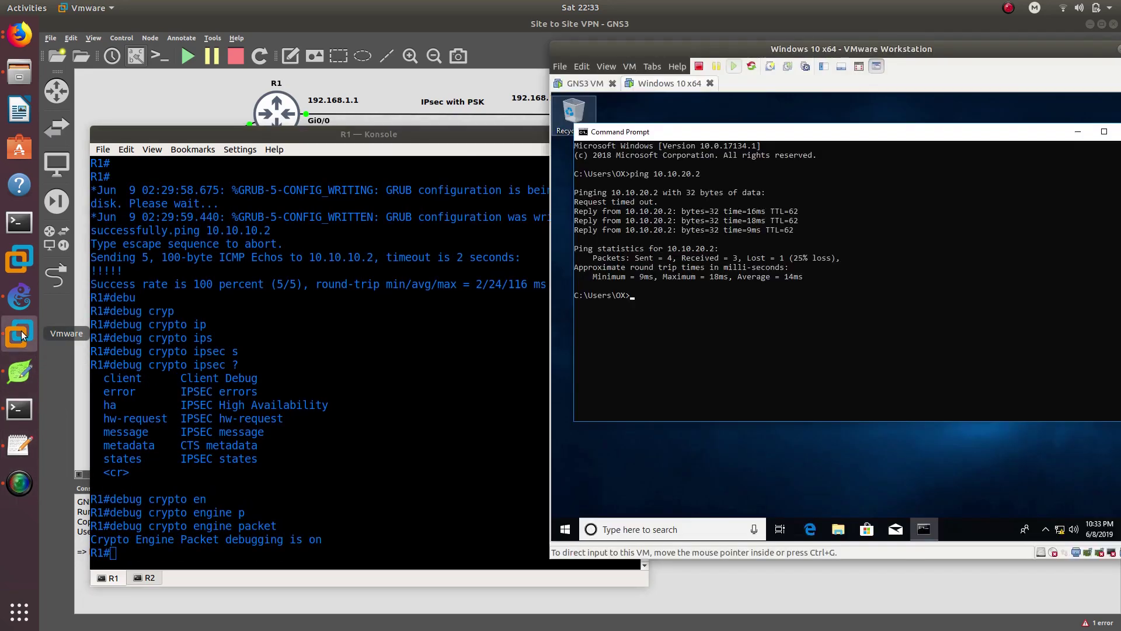
{"action": "left_click", "coordinate": [703, 297]}
{"action": "key", "text": "Up"}
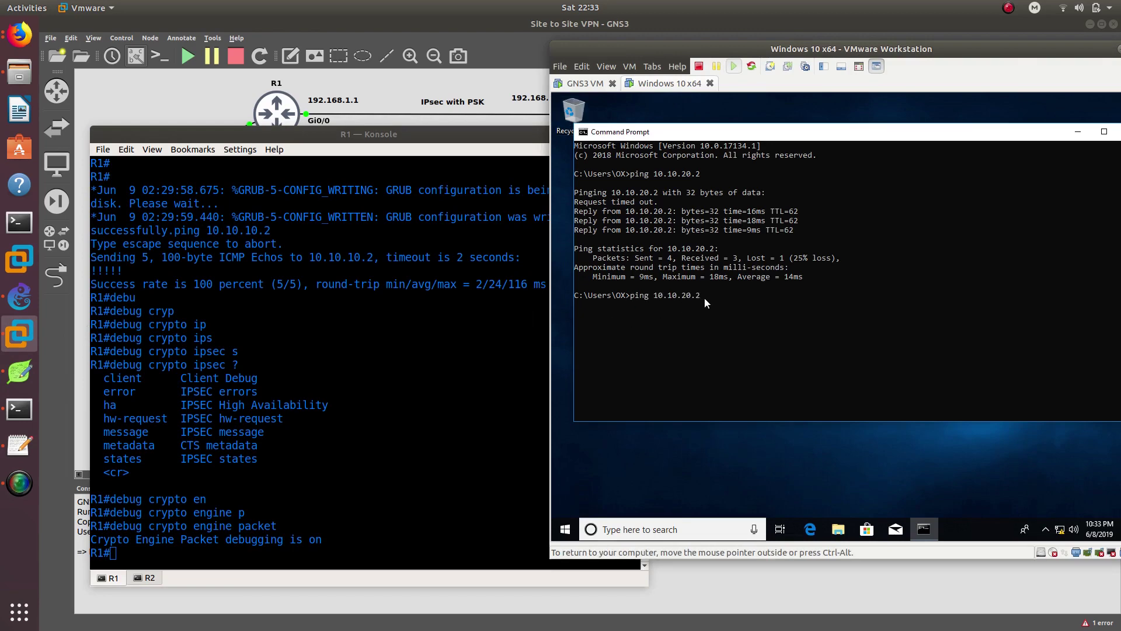
{"action": "key", "text": "Return"}
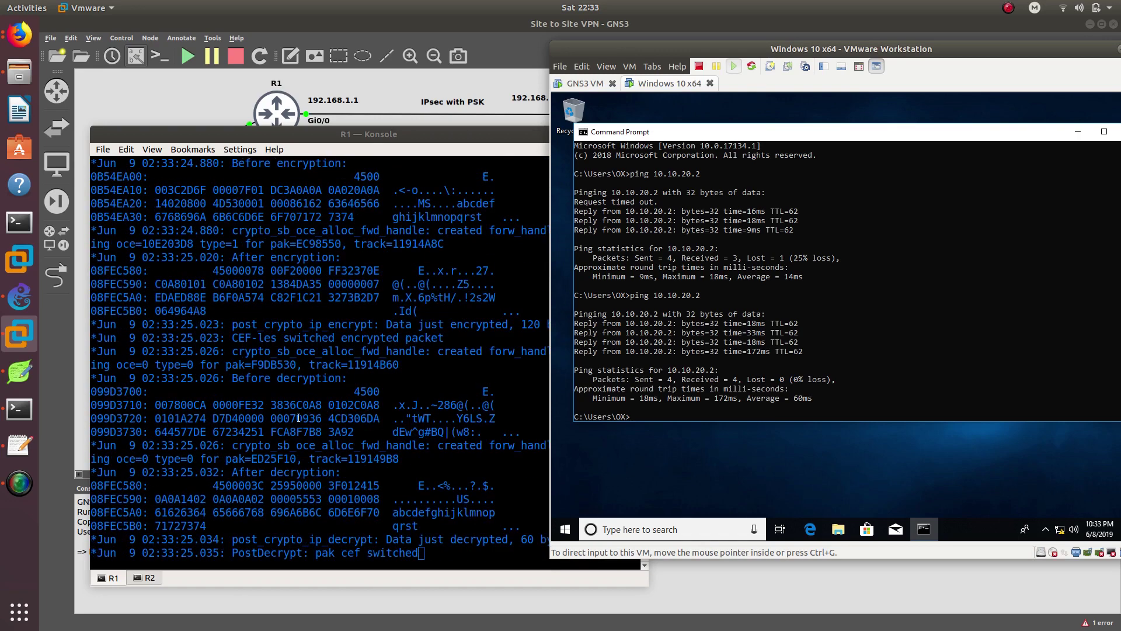
Run show crypto ipsec sa on R1 to display its IPsec security associations
{"action": "left_click_drag", "start_coordinate": [94, 267], "coordinate": [578, 556]}
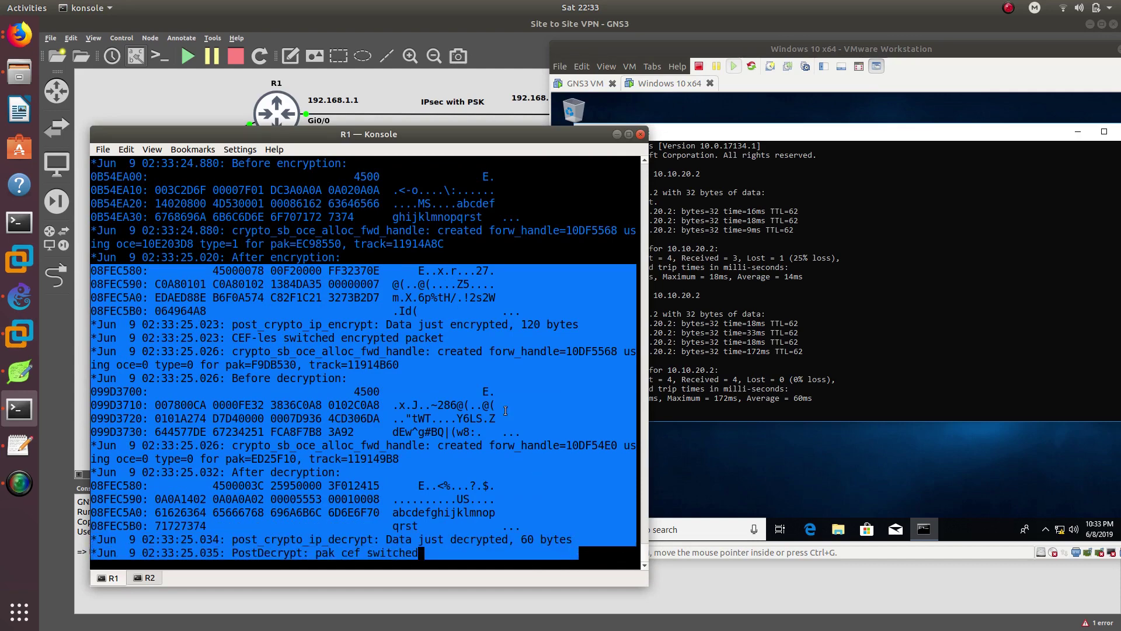
{"action": "key", "text": "Return"}
{"action": "key", "text": "Return"}
{"action": "key", "text": "Return"}
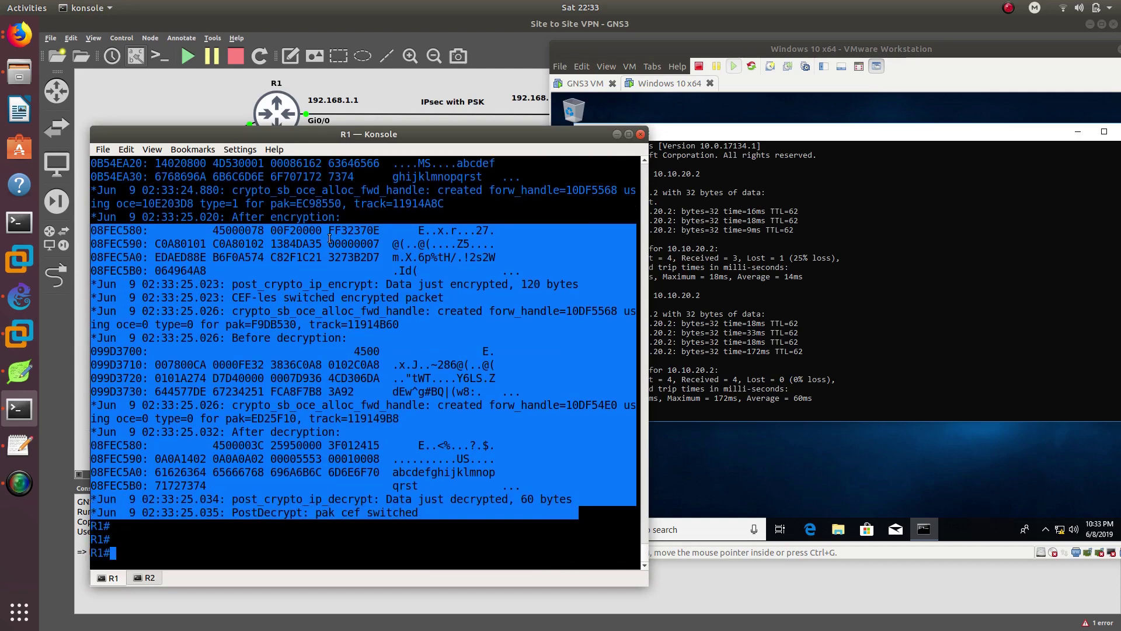
{"action": "type", "text": "show cry"}
{"action": "key", "text": "Tab"}
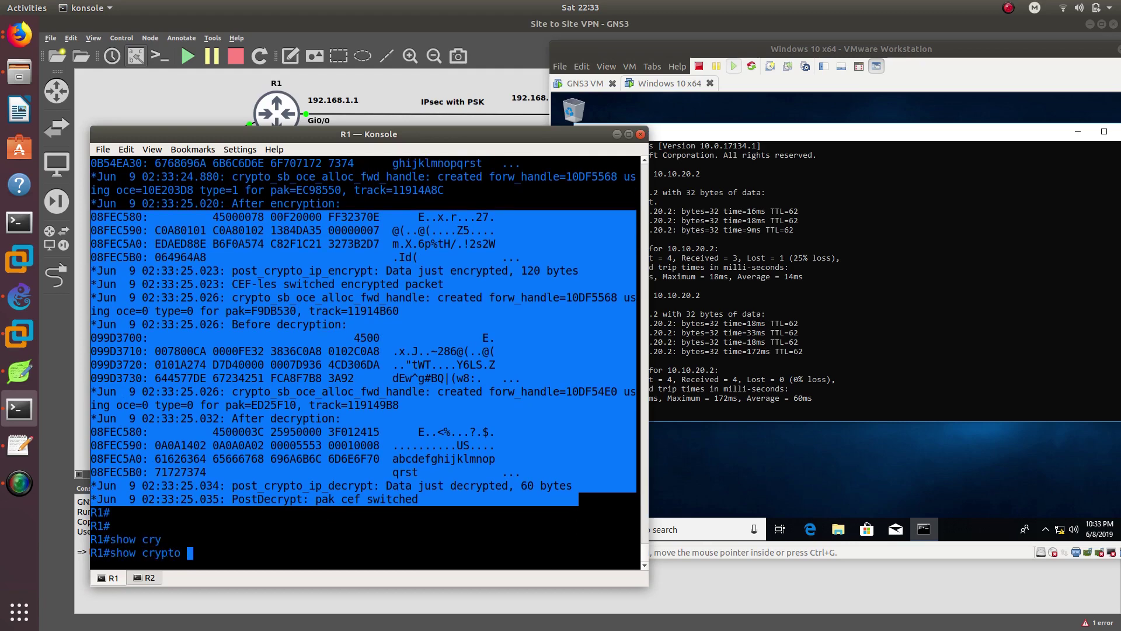
{"action": "type", "text": "ip"}
{"action": "key", "text": "Tab"}
{"action": "type", "text": "sa"}
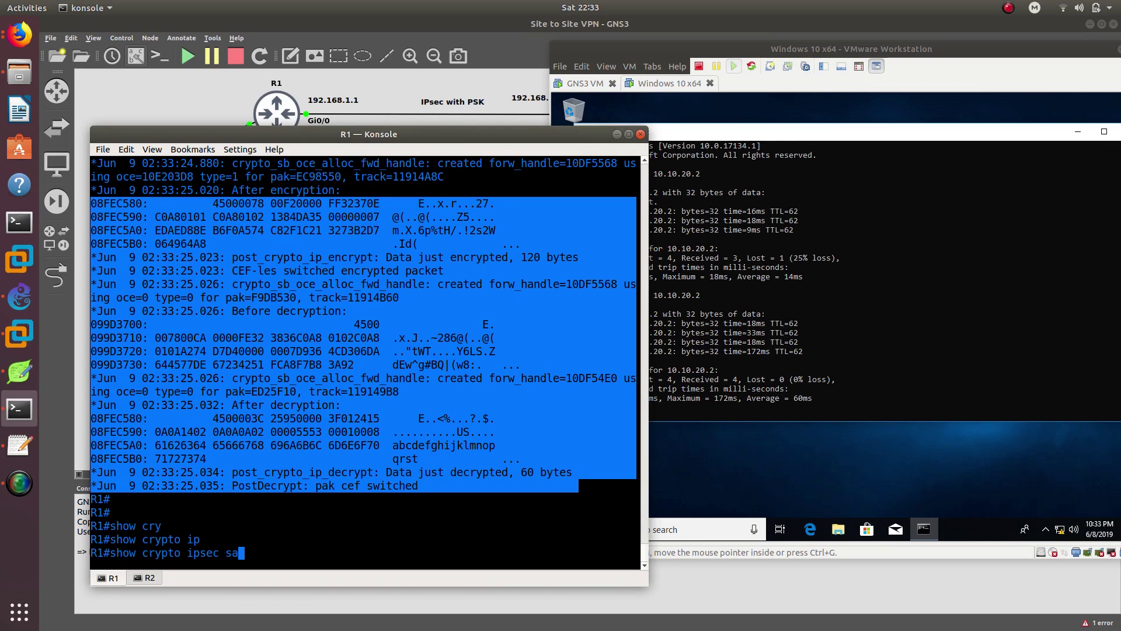
{"action": "key", "text": "Return"}
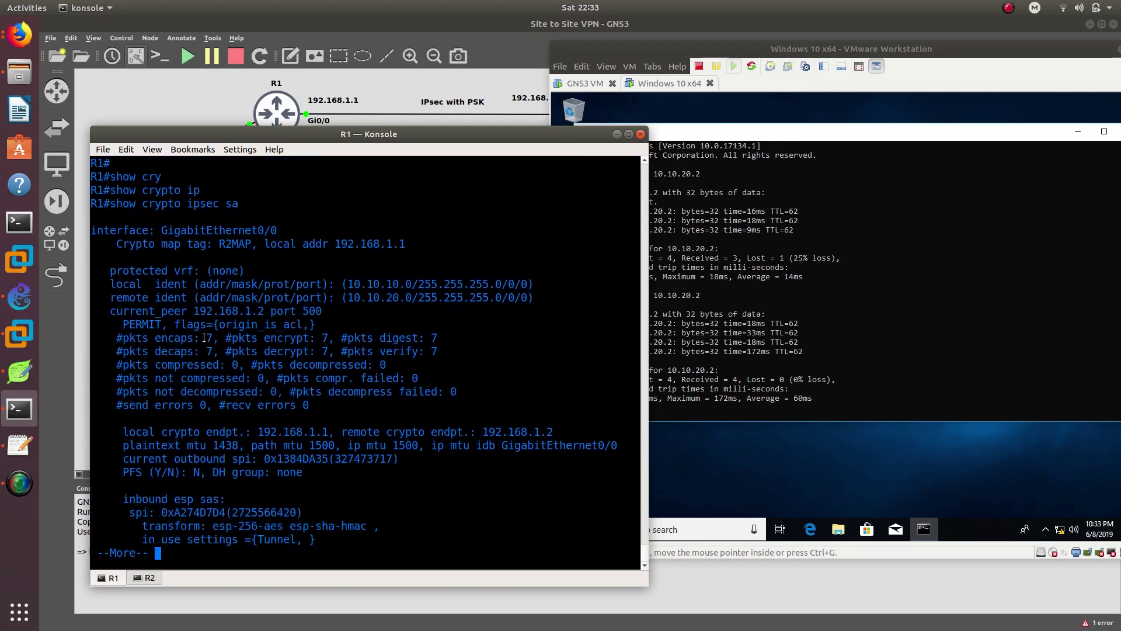
{"action": "left_click_drag", "start_coordinate": [203, 339], "coordinate": [220, 338]}
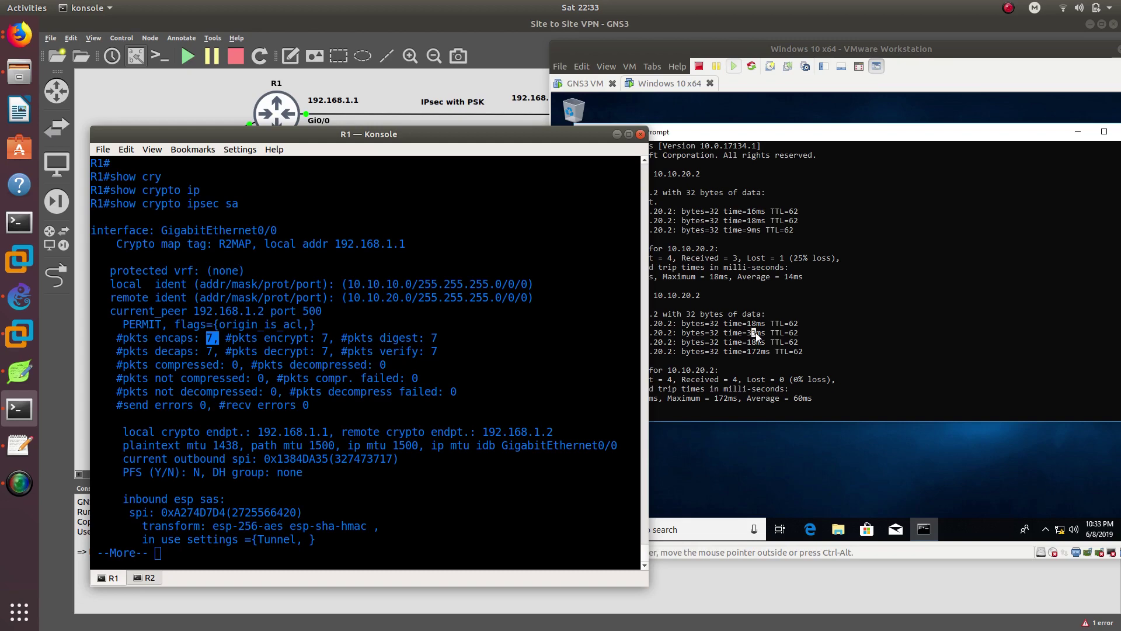
Repeat the ping and recheck R1's SAs, confirming 11 packets encrypted and decrypted with peer 192.168.1.2
{"action": "key", "text": "Up"}
{"action": "key", "text": "Return"}
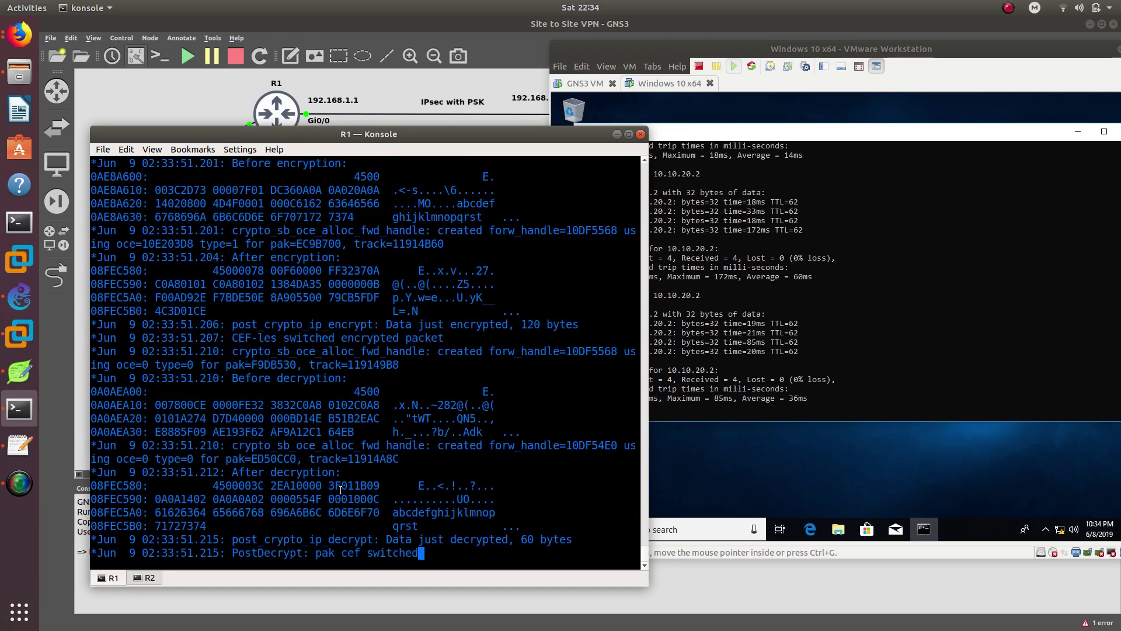
{"action": "key", "text": "Return"}
{"action": "key", "text": "Return"}
{"action": "key", "text": "Return"}
{"action": "key", "text": "space"}
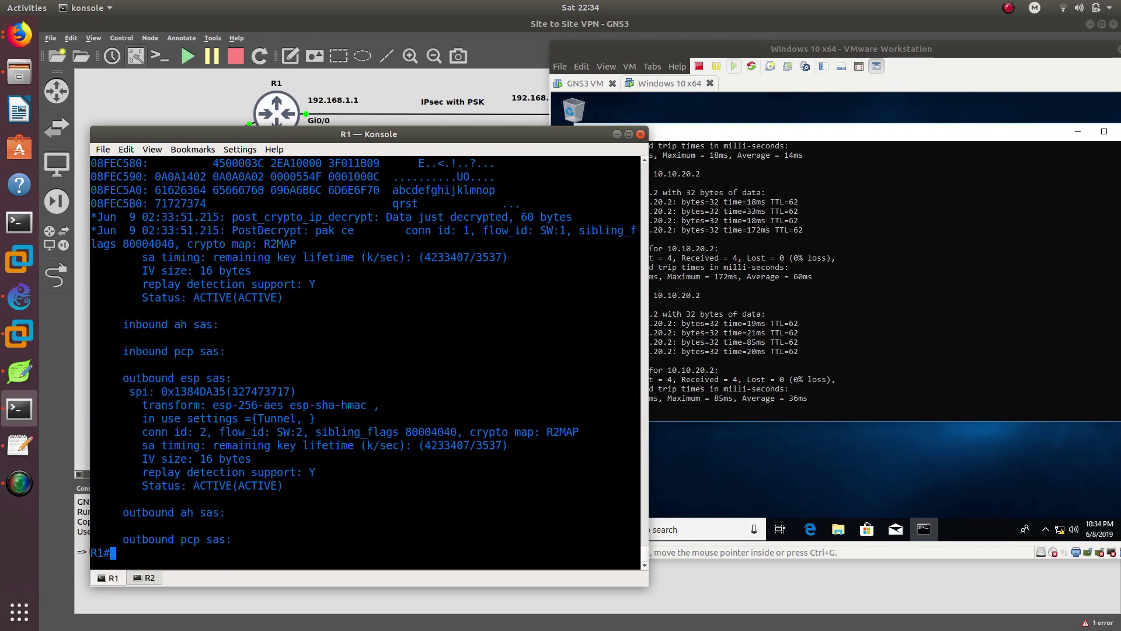
{"action": "key", "text": "Up"}
{"action": "key", "text": "Return"}
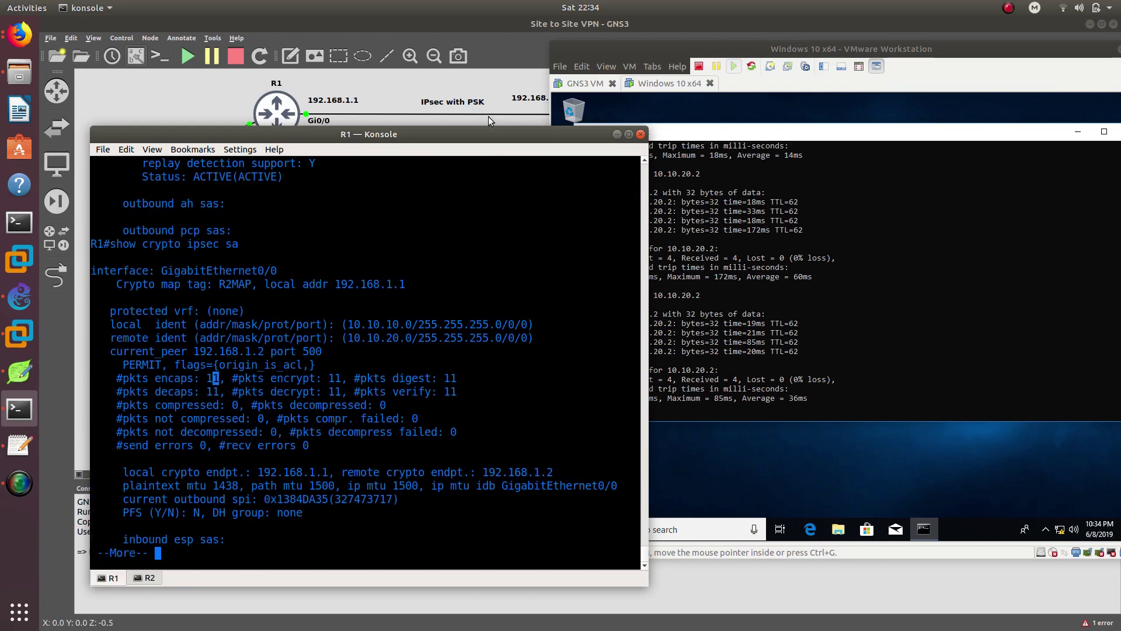
{"action": "left_click_drag", "start_coordinate": [841, 52], "coordinate": [666, 49]}
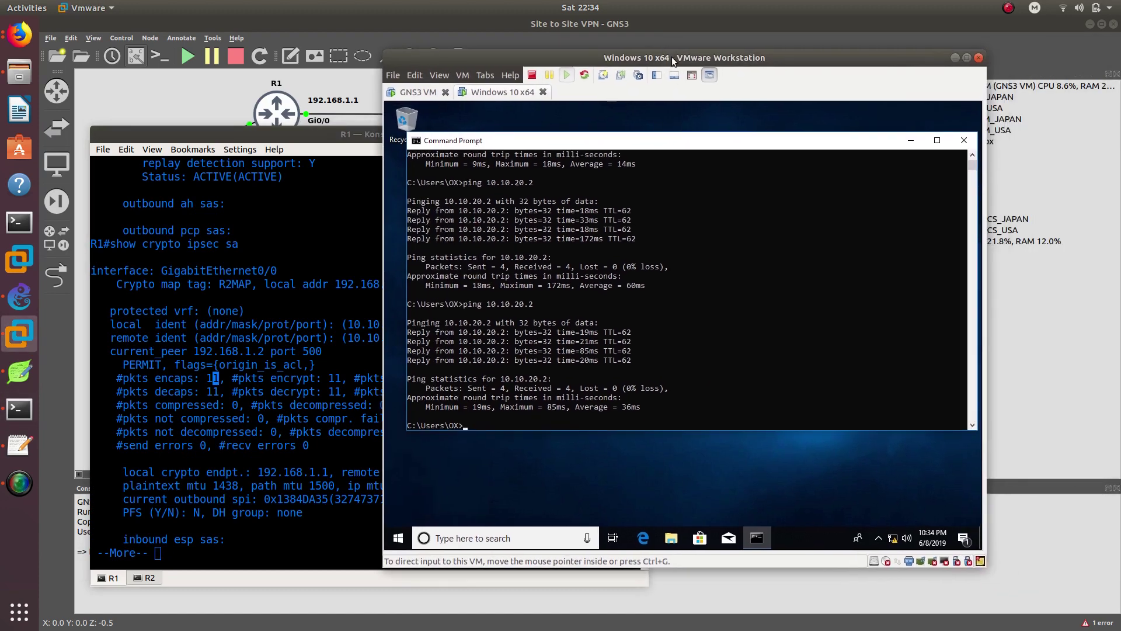
{"action": "key", "text": "super+h"}
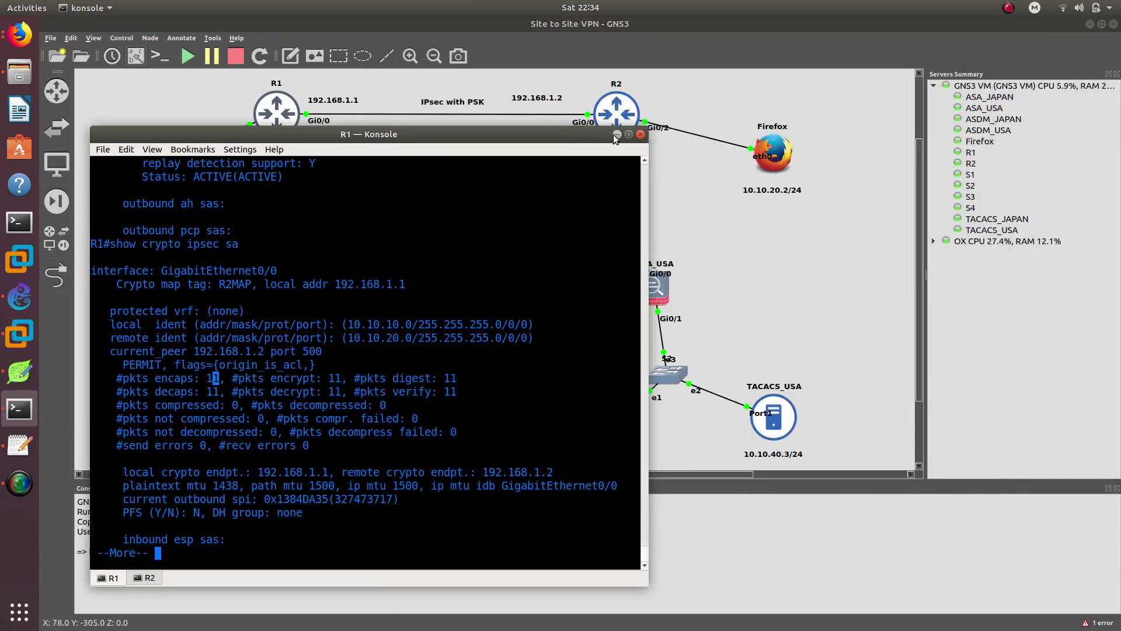
On the ASA_JAPAN console, enter privileged mode and global configuration mode
{"action": "left_click", "coordinate": [616, 134]}
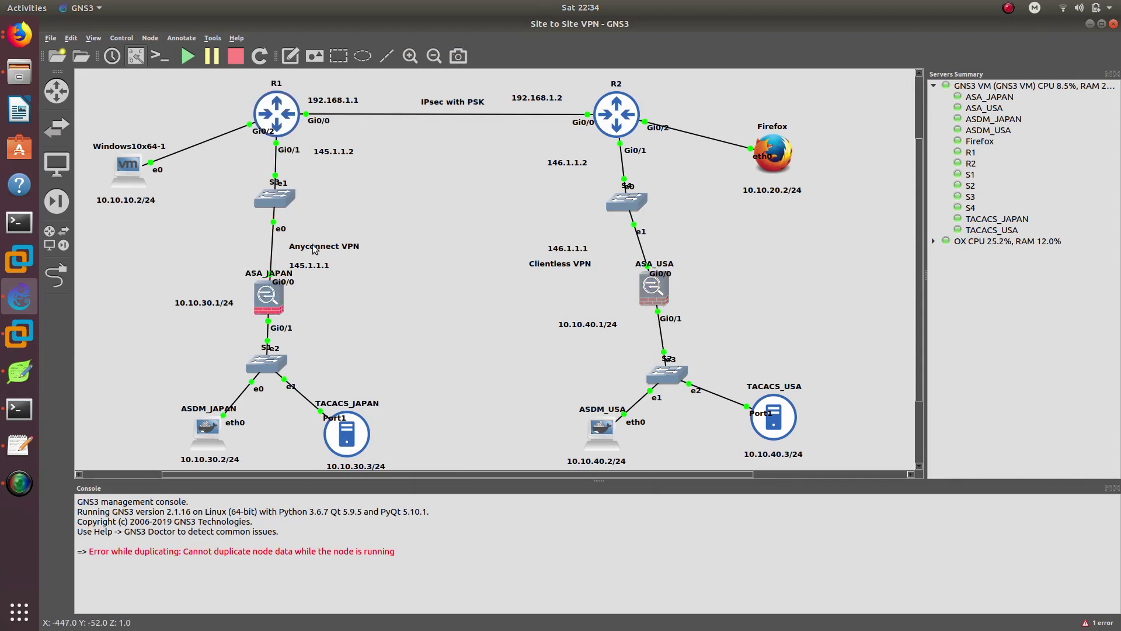
{"action": "left_click", "coordinate": [21, 408]}
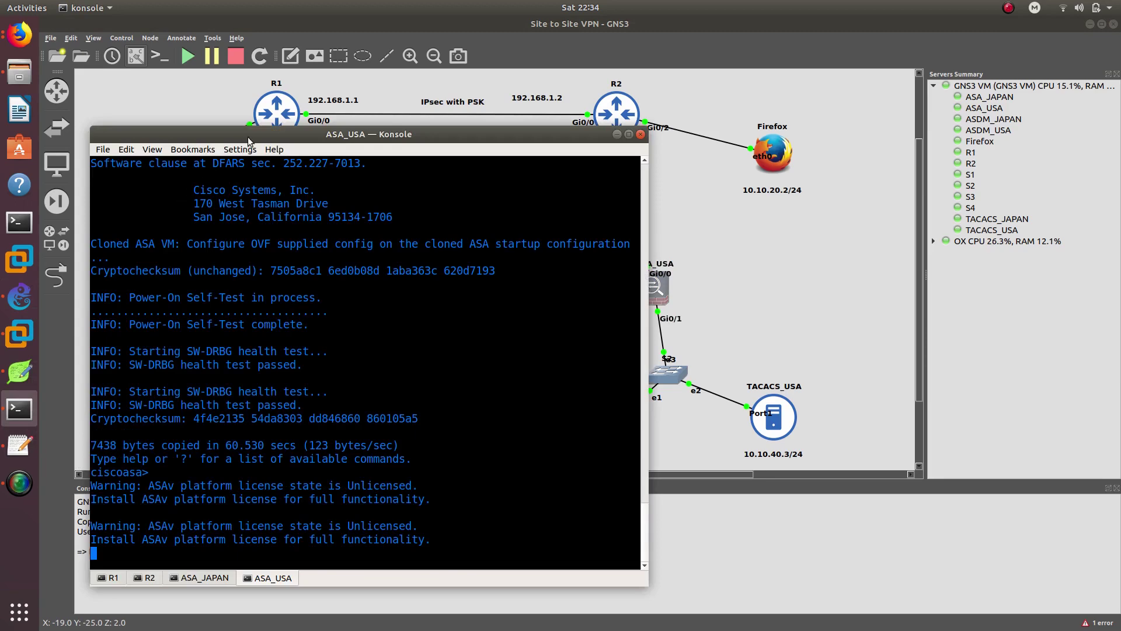
{"action": "left_click_drag", "start_coordinate": [248, 139], "coordinate": [636, 95]}
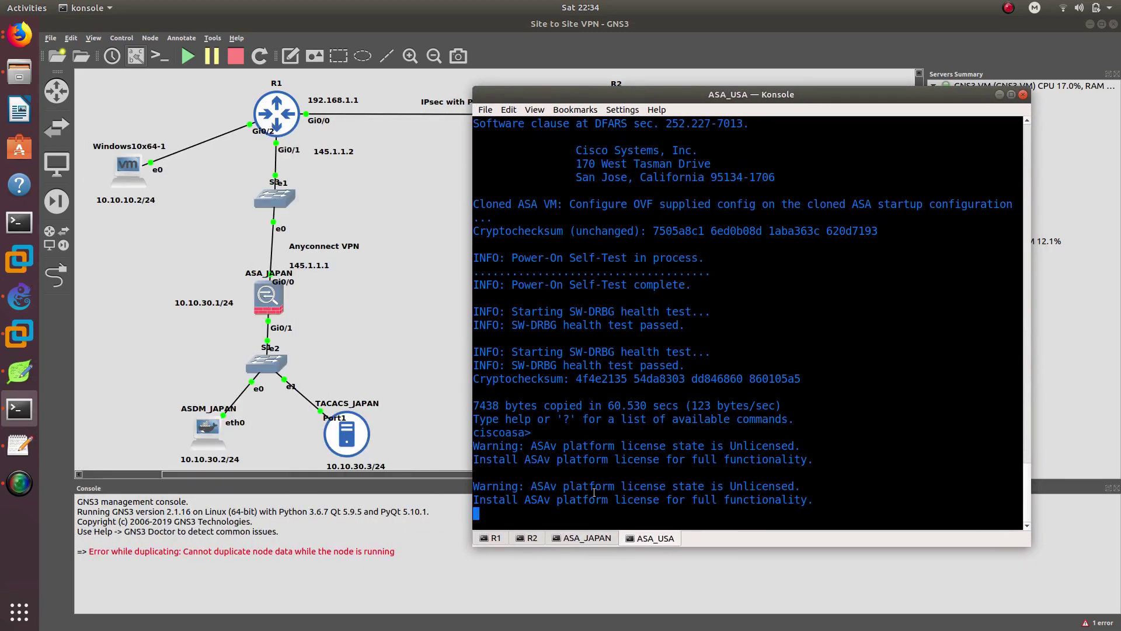
{"action": "left_click", "coordinate": [584, 539]}
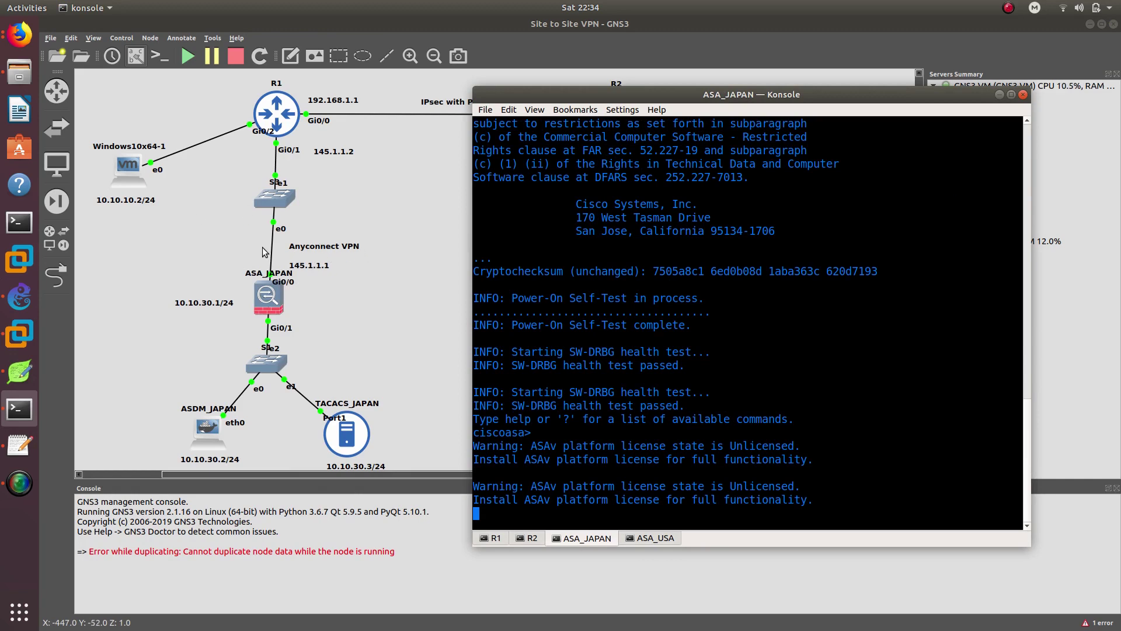
{"action": "key", "text": "Return"}
{"action": "key", "text": "Return"}
{"action": "key", "text": "Return"}
{"action": "key", "text": "Return"}
{"action": "key", "text": "Return"}
{"action": "key", "text": "Return"}
{"action": "key", "text": "Return"}
{"action": "key", "text": "Return"}
{"action": "key", "text": "Return"}
{"action": "key", "text": "Return"}
{"action": "key", "text": "Return"}
{"action": "key", "text": "Return"}
{"action": "key", "text": "Return"}
{"action": "key", "text": "Return"}
{"action": "key", "text": "Return"}
{"action": "key", "text": "Return"}
{"action": "key", "text": "Return"}
{"action": "key", "text": "Return"}
{"action": "key", "text": "Return"}
{"action": "key", "text": "Return"}
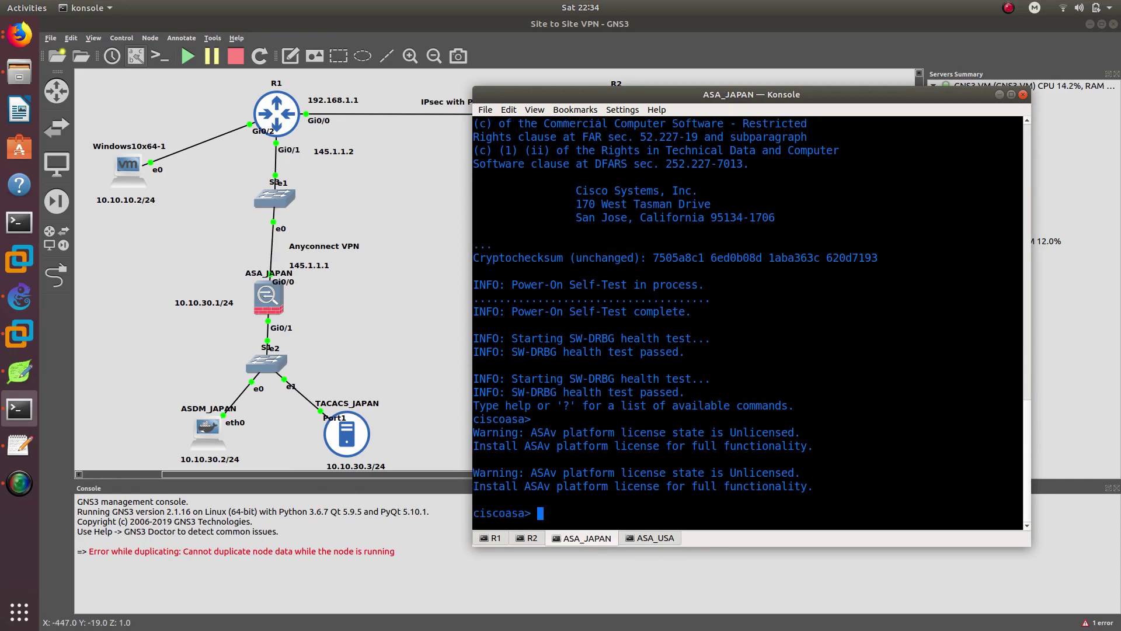
{"action": "type", "text": "en"}
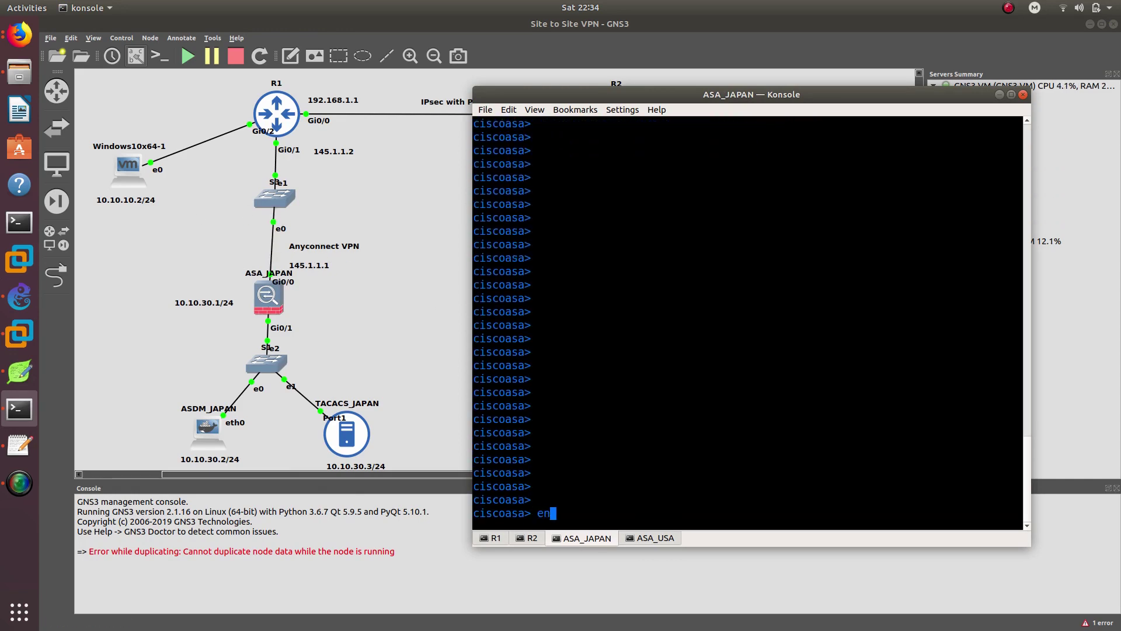
{"action": "key", "text": "Return"}
{"action": "key", "text": "Return"}
{"action": "type", "text": "config t"}
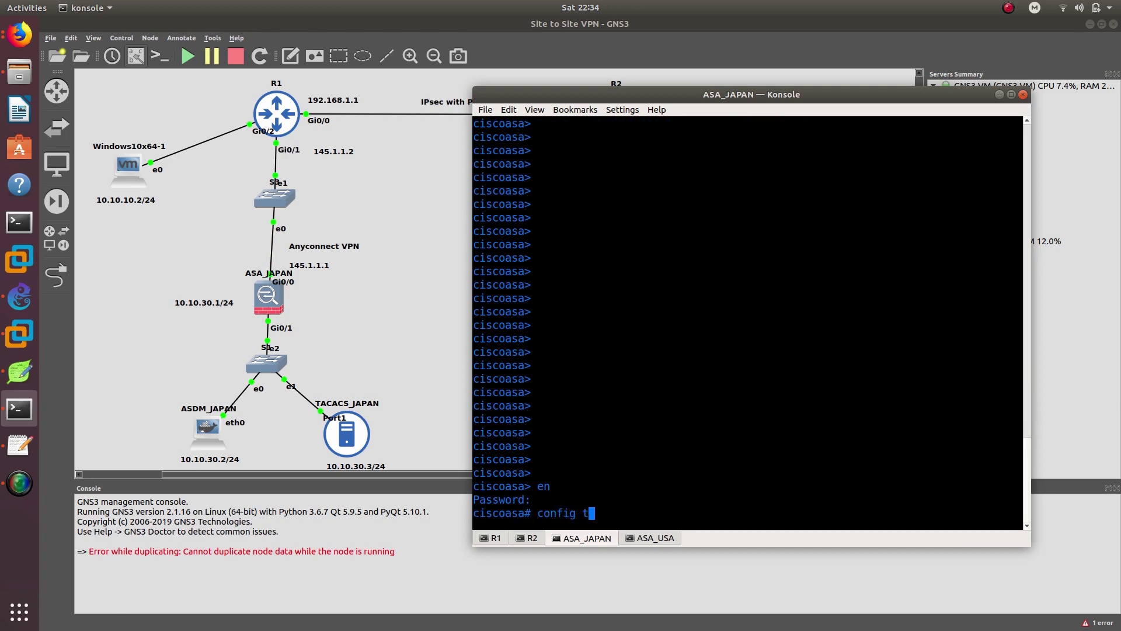
{"action": "key", "text": "Return"}
Set the ASA hostname to ASA-JAPAN, replacing the rejected ASA_JAPAN name
{"action": "type", "text": "ASA"}
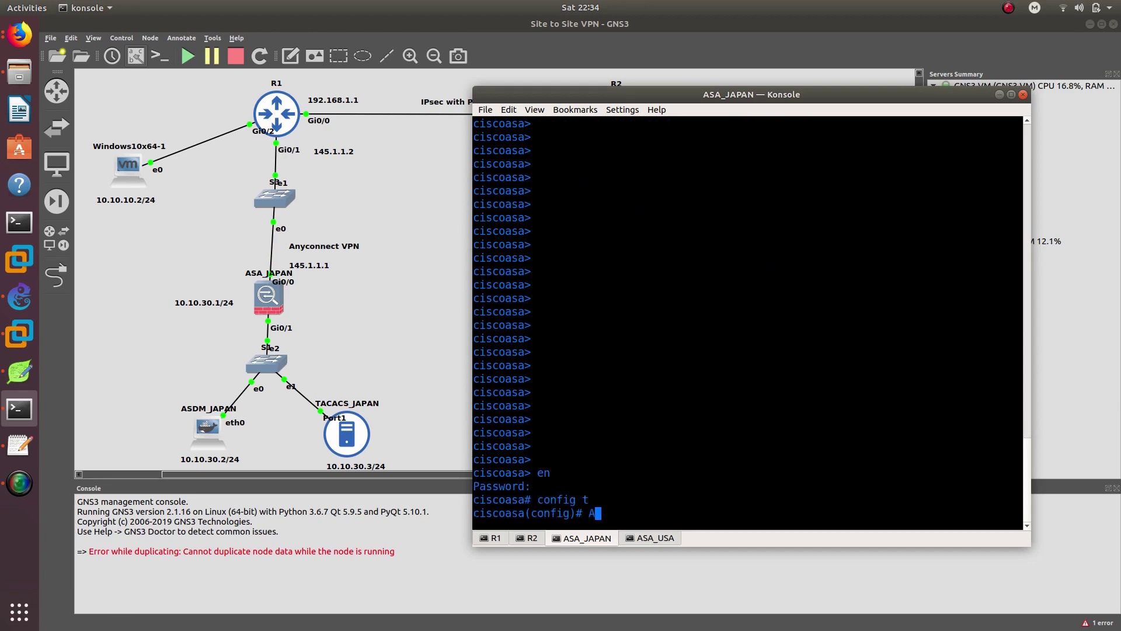
{"action": "type", "text": "os"}
{"action": "key", "text": "Tab"}
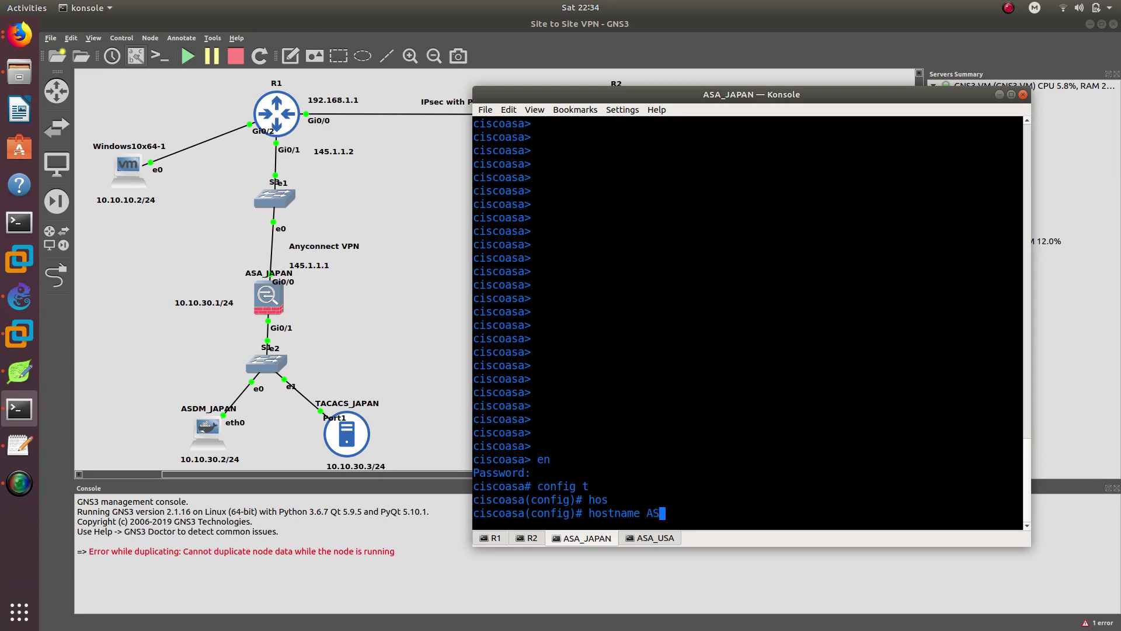
{"action": "type", "text": "ASA_JAPAN"}
{"action": "key", "text": "Return"}
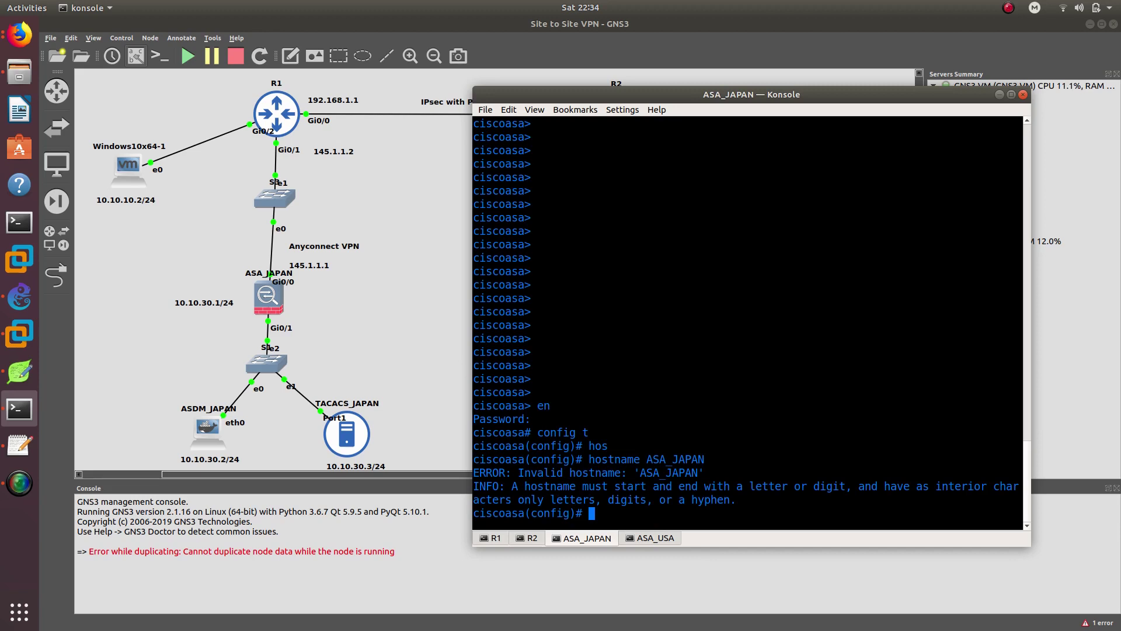
{"action": "key", "text": "Up"}
{"action": "key", "text": "Left"}
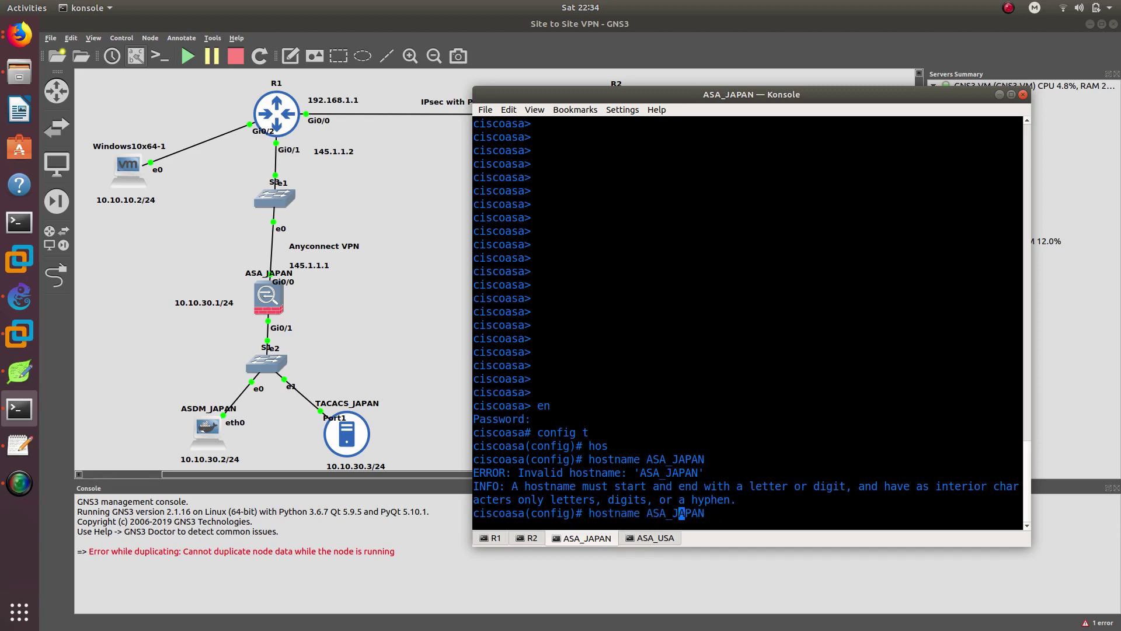
{"action": "key", "text": "BackSpace"}
{"action": "type", "text": "-"}
{"action": "key", "text": "Return"}
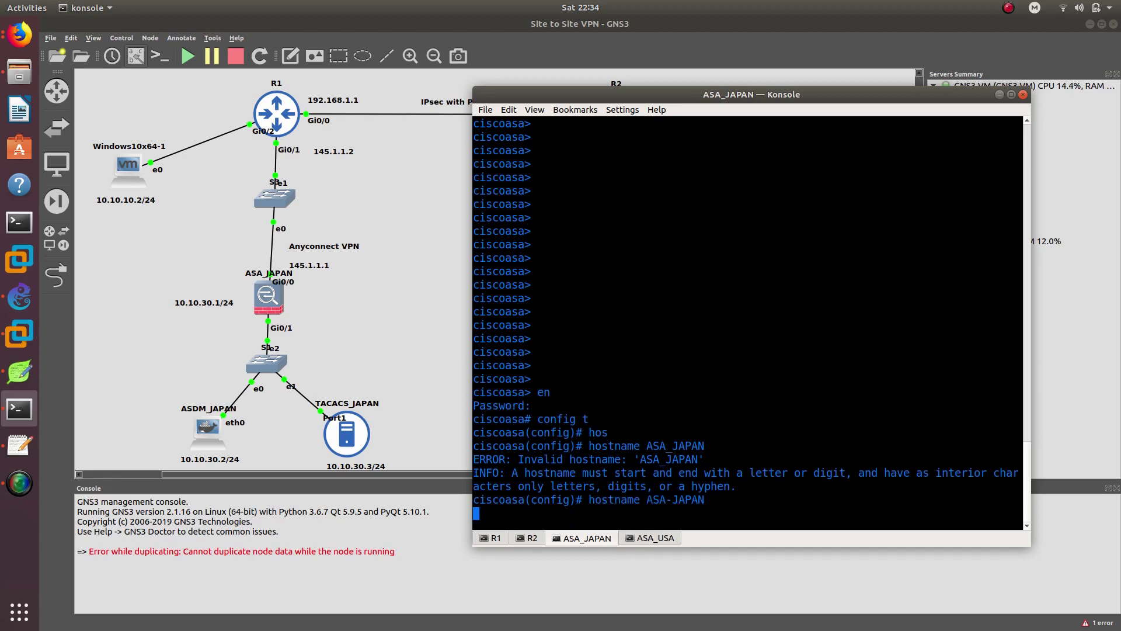
{"action": "scroll", "coordinate": [652, 471], "scroll_direction": "up", "scroll_amount": 1}
{"action": "scroll", "coordinate": [653, 471], "scroll_direction": "down", "scroll_amount": 1}
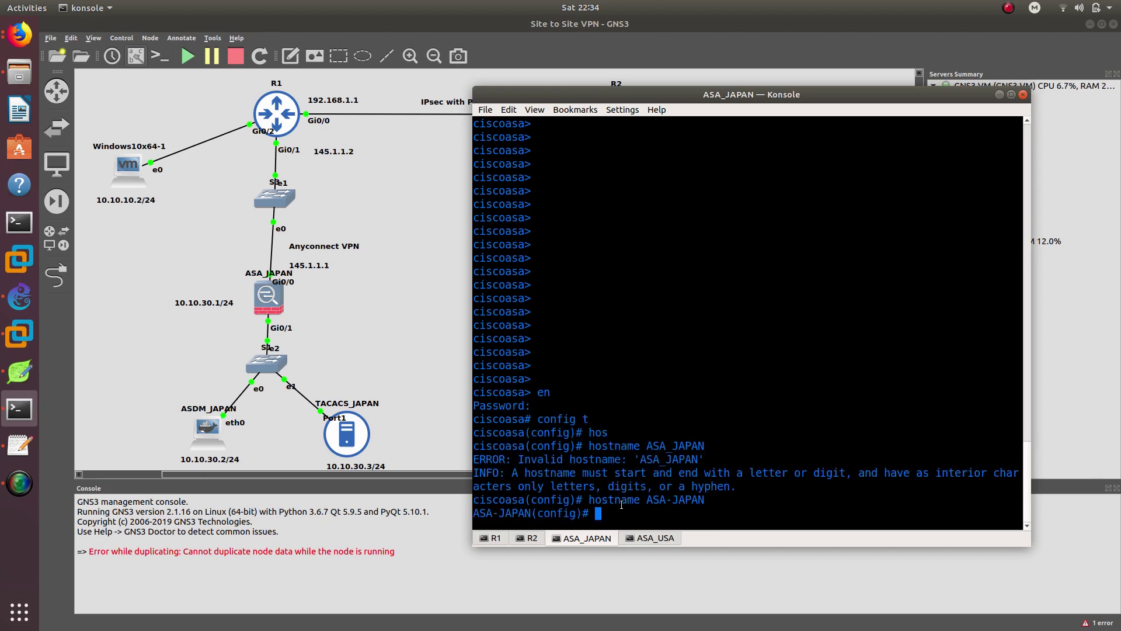
Assign 145.1.1.1 255.255.255.0 to interface g0/0
{"action": "type", "text": "int g0/0"}
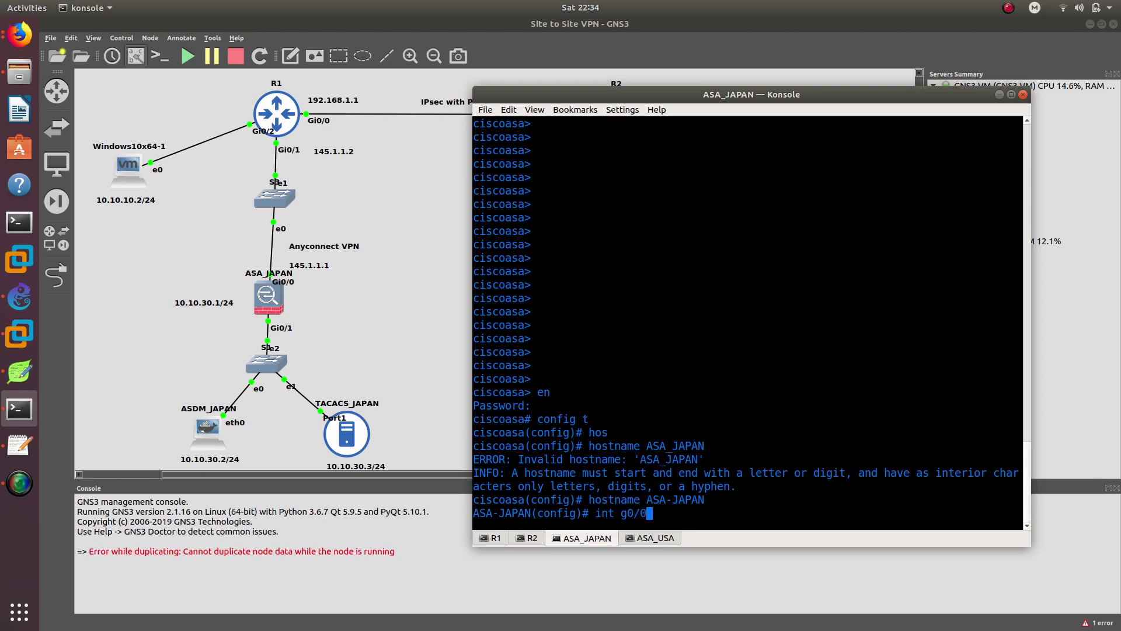
{"action": "key", "text": "Return"}
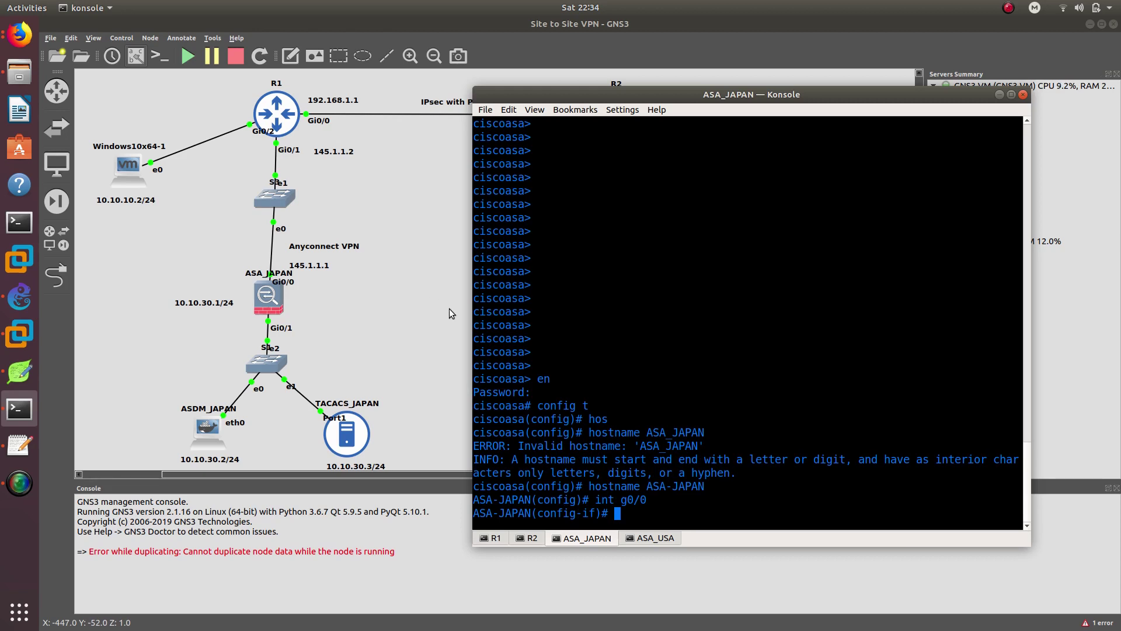
{"action": "type", "text": "ip add"}
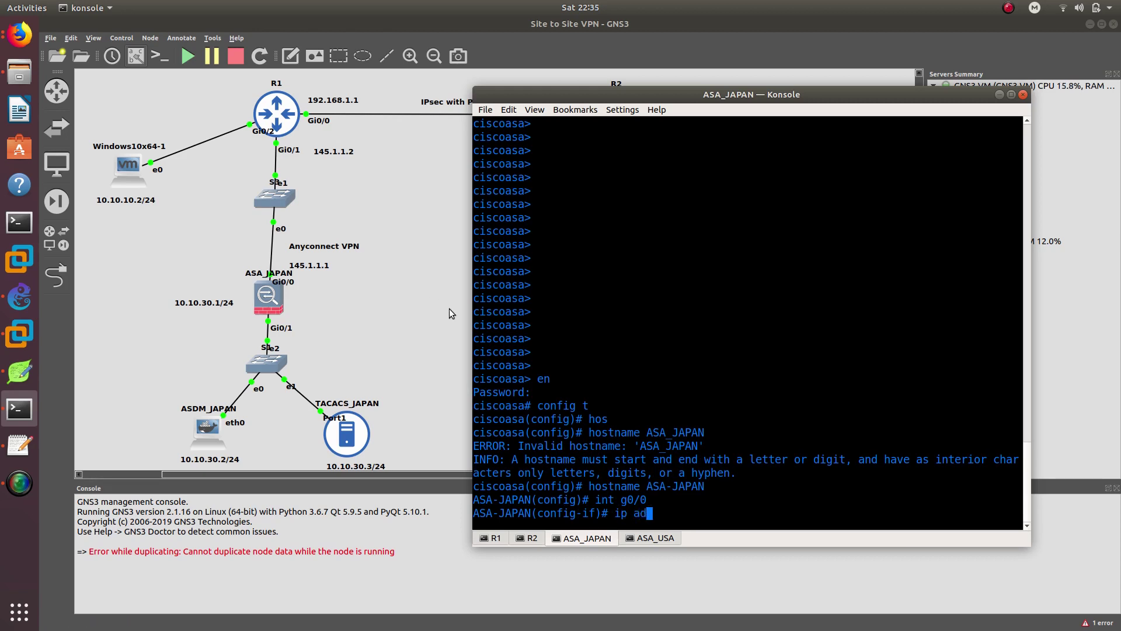
{"action": "key", "text": "Tab"}
{"action": "type", "text": "145.1.1."}
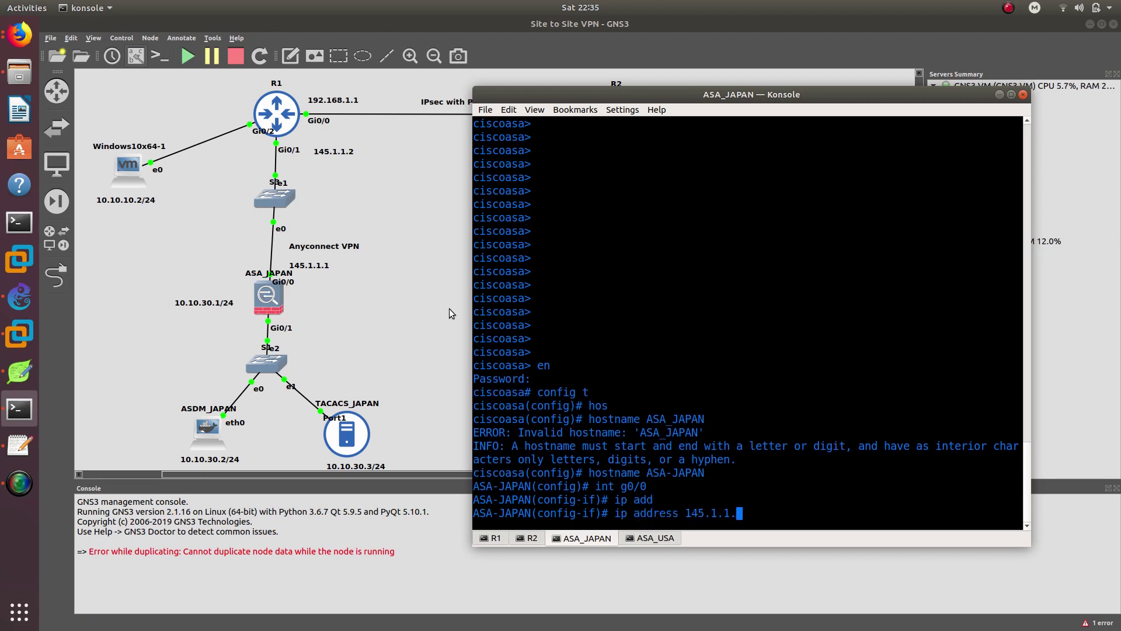
{"action": "type", "text": "1 255.255.255.0"}
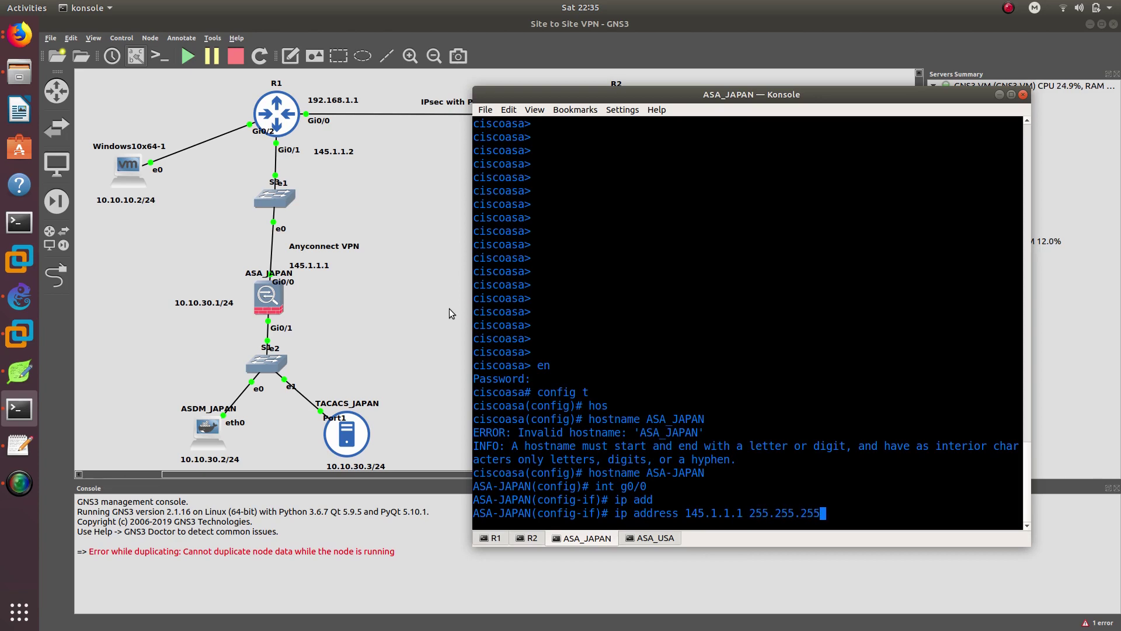
{"action": "key", "text": "Return"}
Name g0/0 internet and enable it with no shutdown
{"action": "type", "text": "nam"}
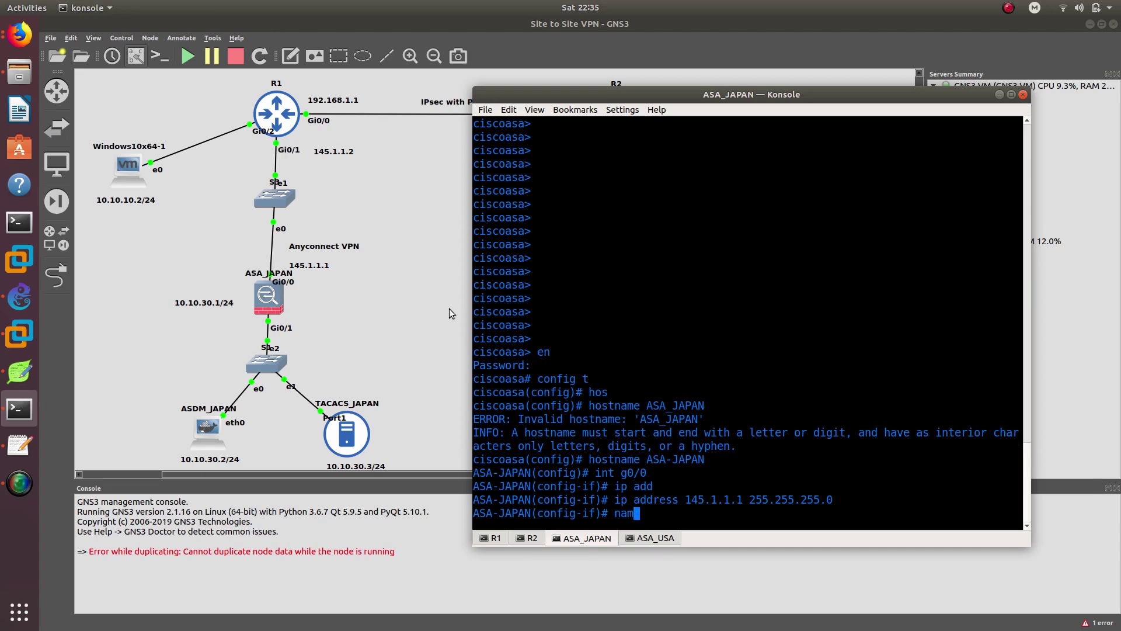
{"action": "type", "text": "eif internet"}
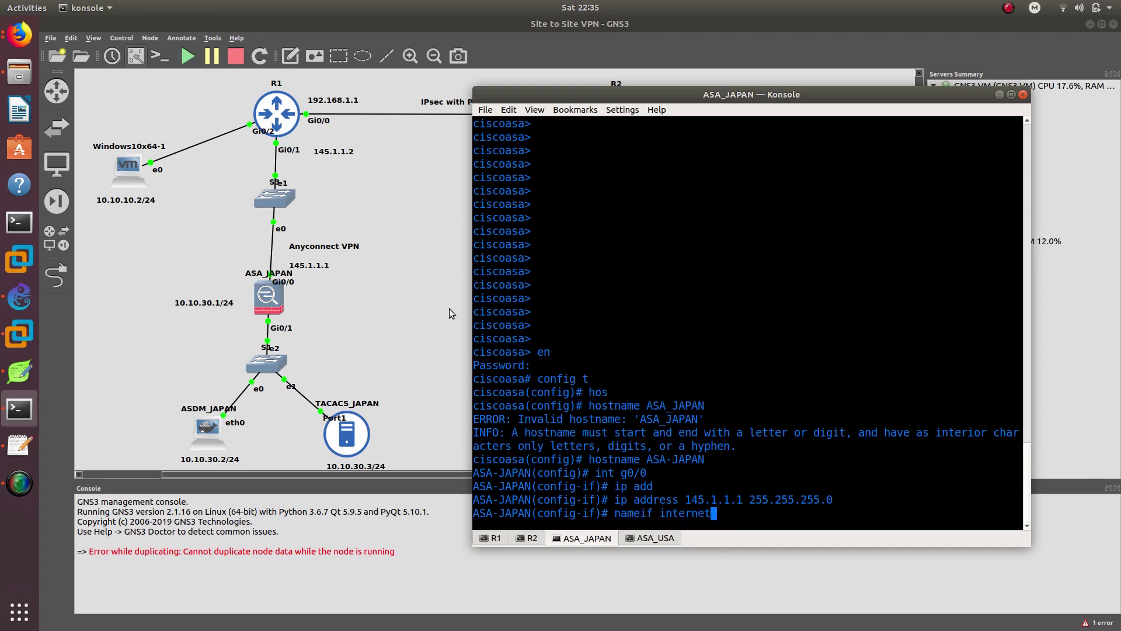
{"action": "key", "text": "Return"}
{"action": "type", "text": "no shu"}
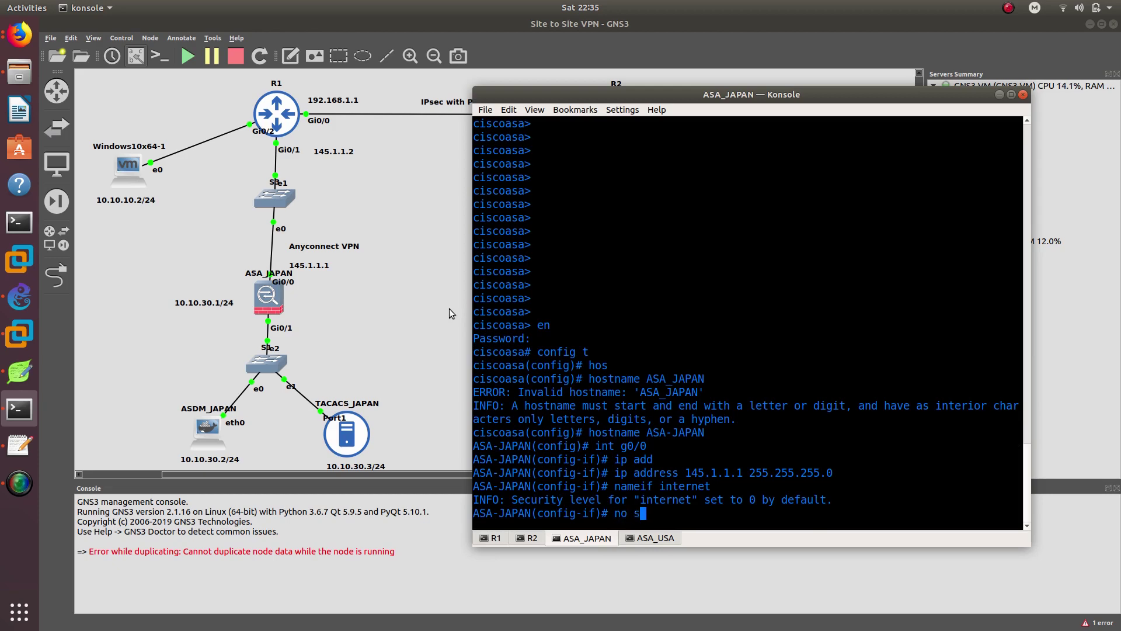
{"action": "key", "text": "Return"}
{"action": "key", "text": "Up"}
{"action": "key", "text": "Return"}
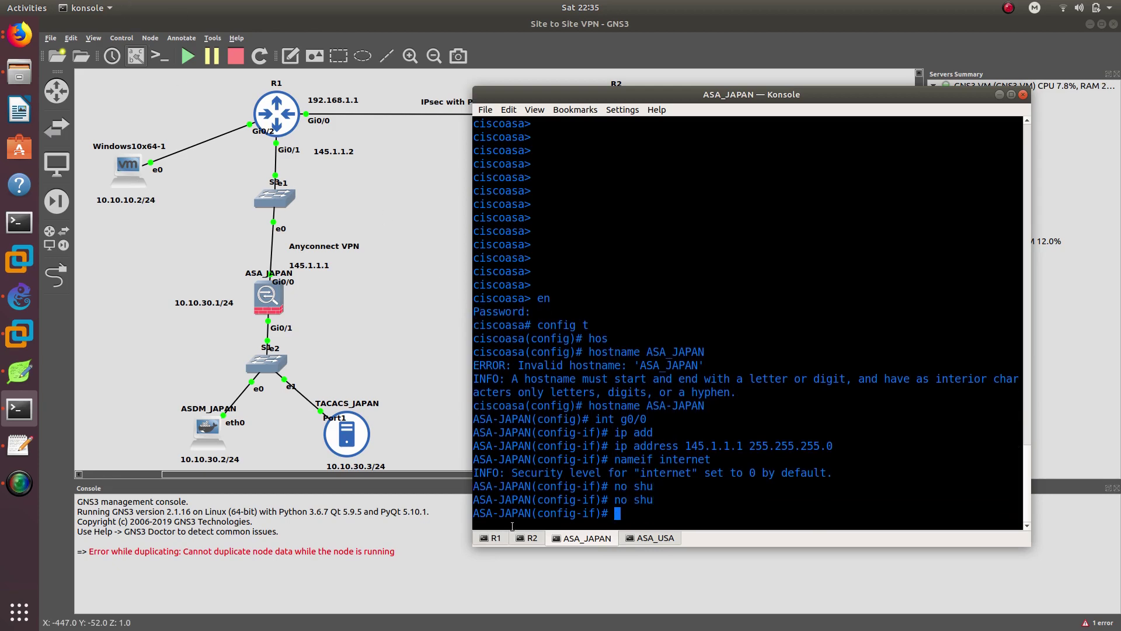
{"action": "left_click", "coordinate": [495, 538]}
Enter configuration mode on R1 and select interface g0/1
{"action": "key", "text": "space"}
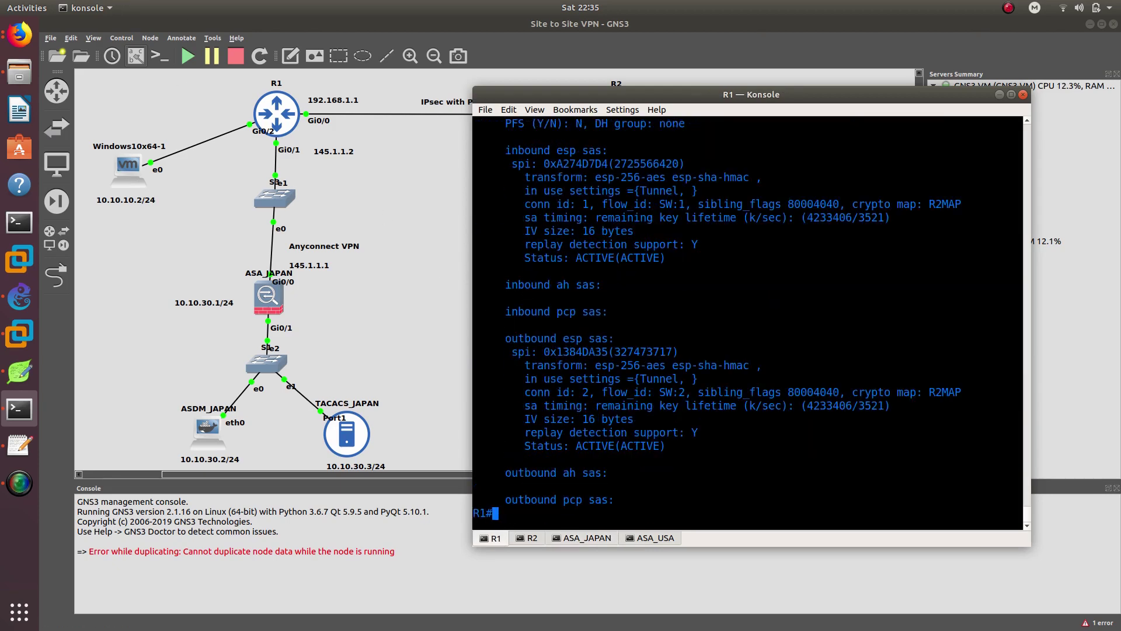
{"action": "type", "text": "config t"}
{"action": "key", "text": "BackSpace"}
{"action": "type", "text": "t"}
{"action": "key", "text": "Return"}
{"action": "type", "text": "int g0"}
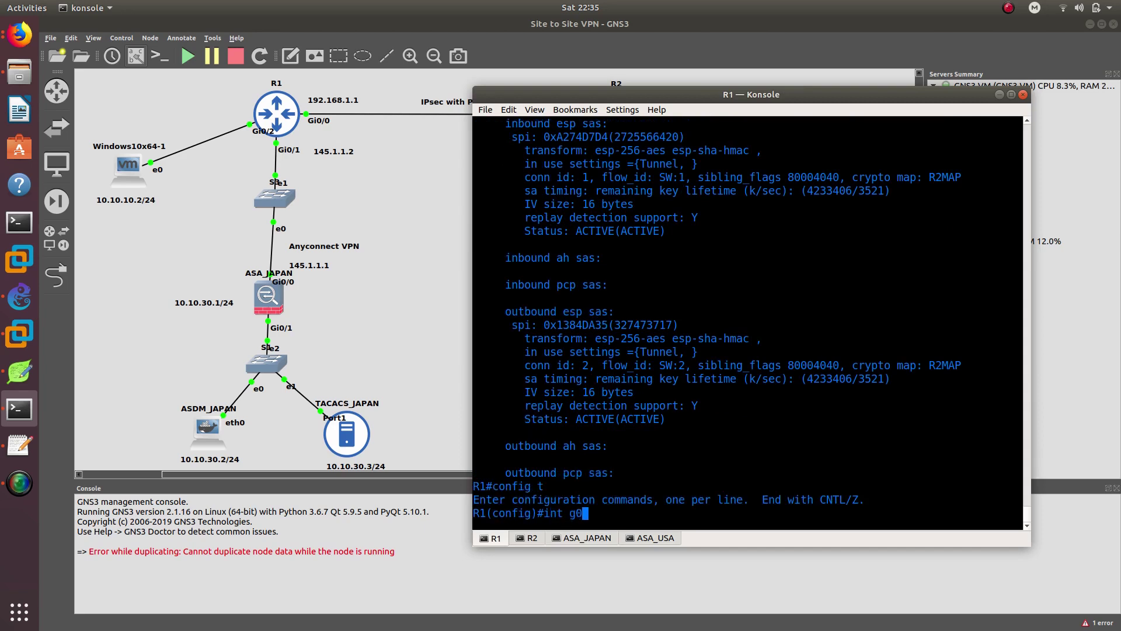
{"action": "type", "text": "/1"}
{"action": "key", "text": "Return"}
Assign 145.1.1.2 255.255.255.0 to R1's g0/1 and enable it
{"action": "type", "text": "ip add"}
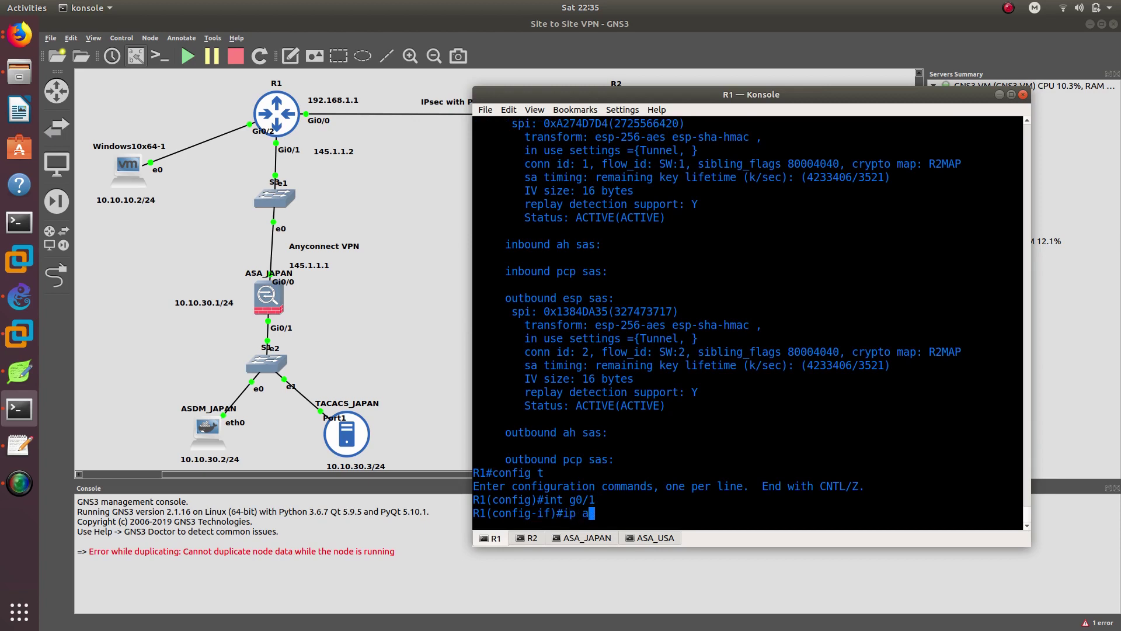
{"action": "key", "text": "Tab"}
{"action": "type", "text": "145"}
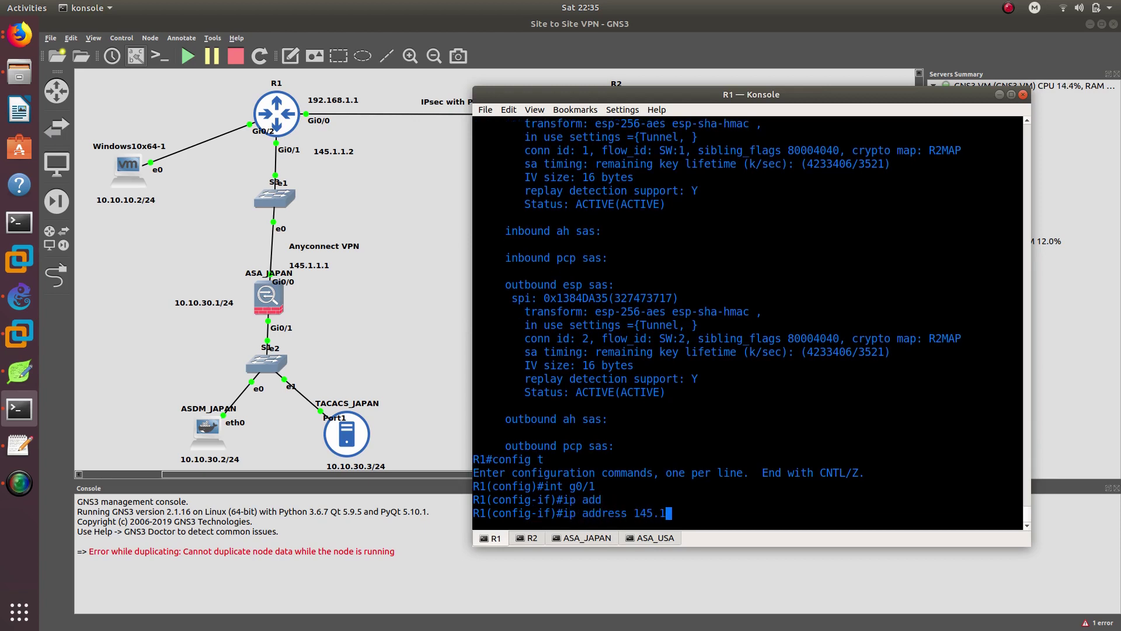
{"action": "type", "text": ".1.1.2 255.255.2"}
{"action": "type", "text": "55.255.0"}
{"action": "key", "text": "Return"}
{"action": "type", "text": "no shu"}
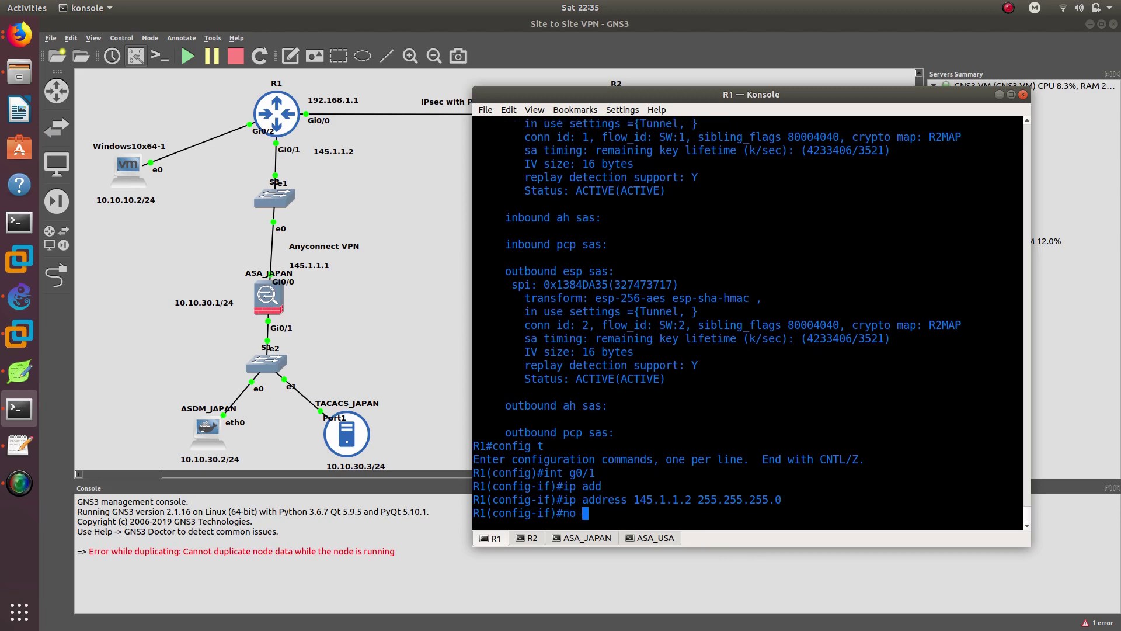
{"action": "key", "text": "Tab"}
{"action": "key", "text": "Return"}
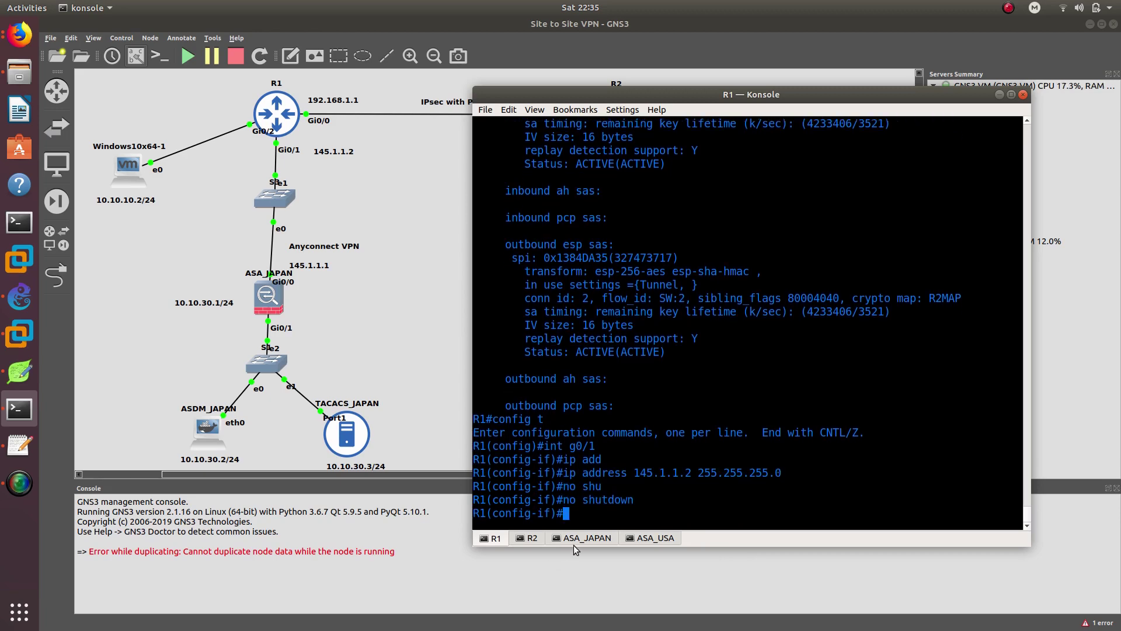
{"action": "left_click", "coordinate": [574, 542]}
Exit config mode on ASA-JAPAN and ping 145.1.1.2 twice, both at 100 percent (5/5)
{"action": "type", "text": "end"}
{"action": "key", "text": "Return"}
{"action": "type", "text": "p"}
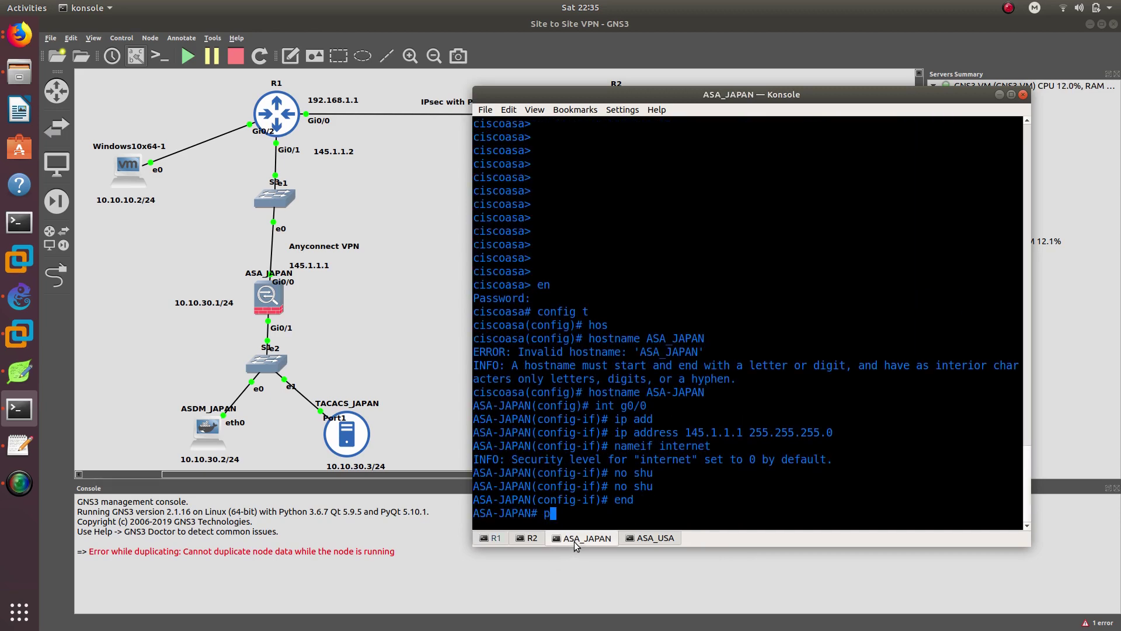
{"action": "type", "text": "ing 14"}
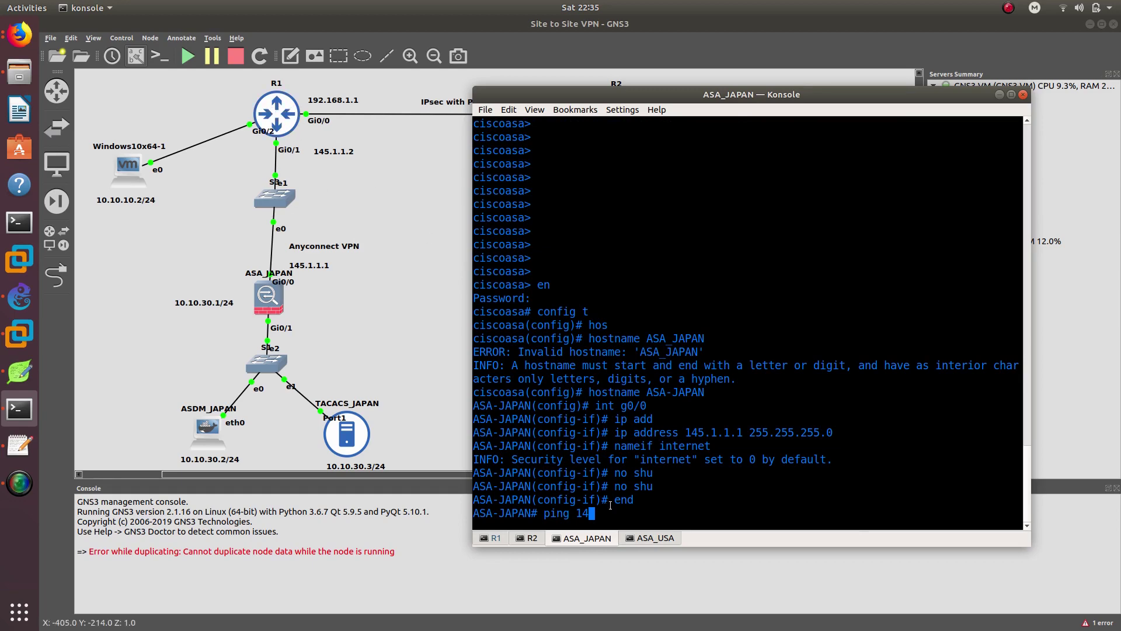
{"action": "type", "text": "5.1.1.2"}
{"action": "key", "text": "Return"}
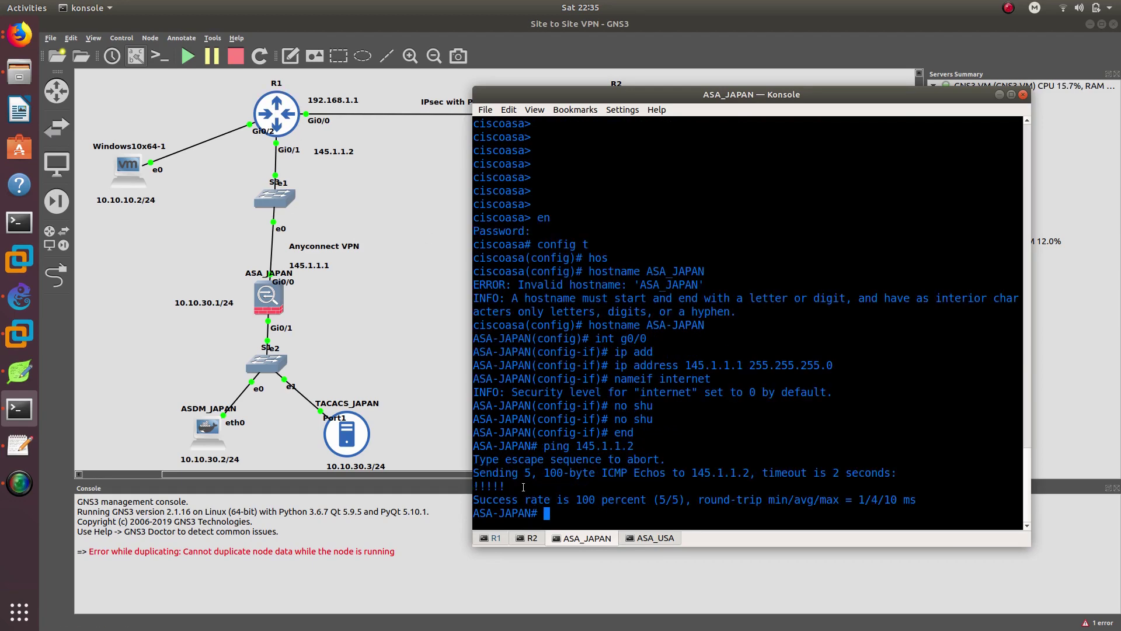
{"action": "key", "text": "Up"}
{"action": "key", "text": "Return"}
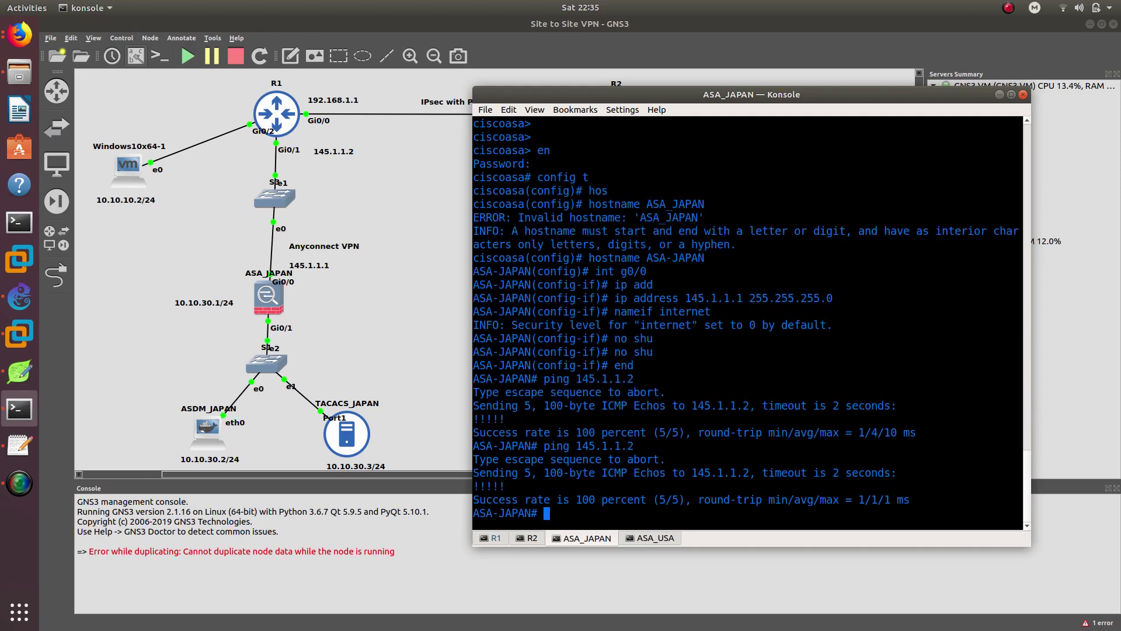
{"action": "left_click_drag", "start_coordinate": [645, 446], "coordinate": [498, 368]}
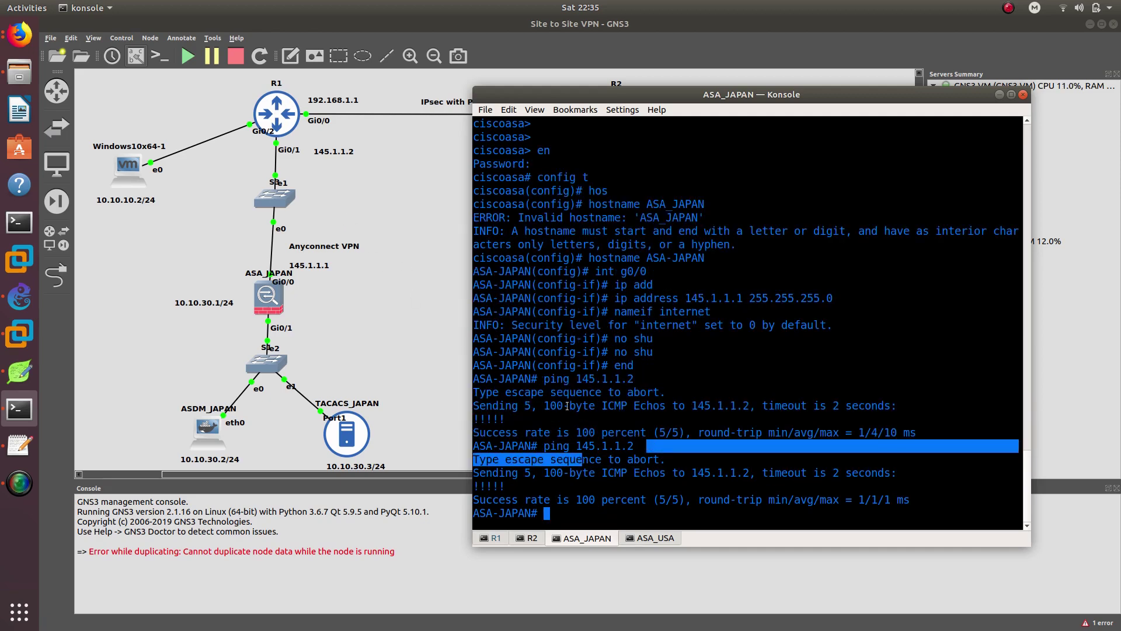
{"action": "left_click", "coordinate": [576, 516]}
Enter configuration on ASA-JAPAN and assign 10.10.30.1 255.255.255.0 to g0/1
{"action": "type", "text": "co"}
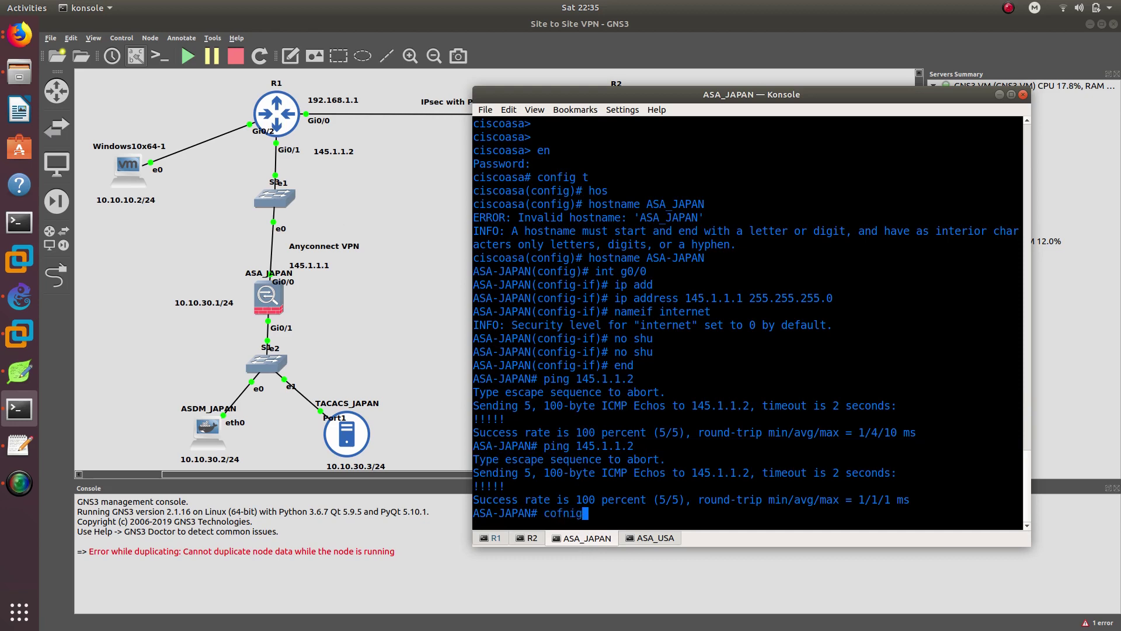
{"action": "type", "text": "nfig t"}
{"action": "key", "text": "Return"}
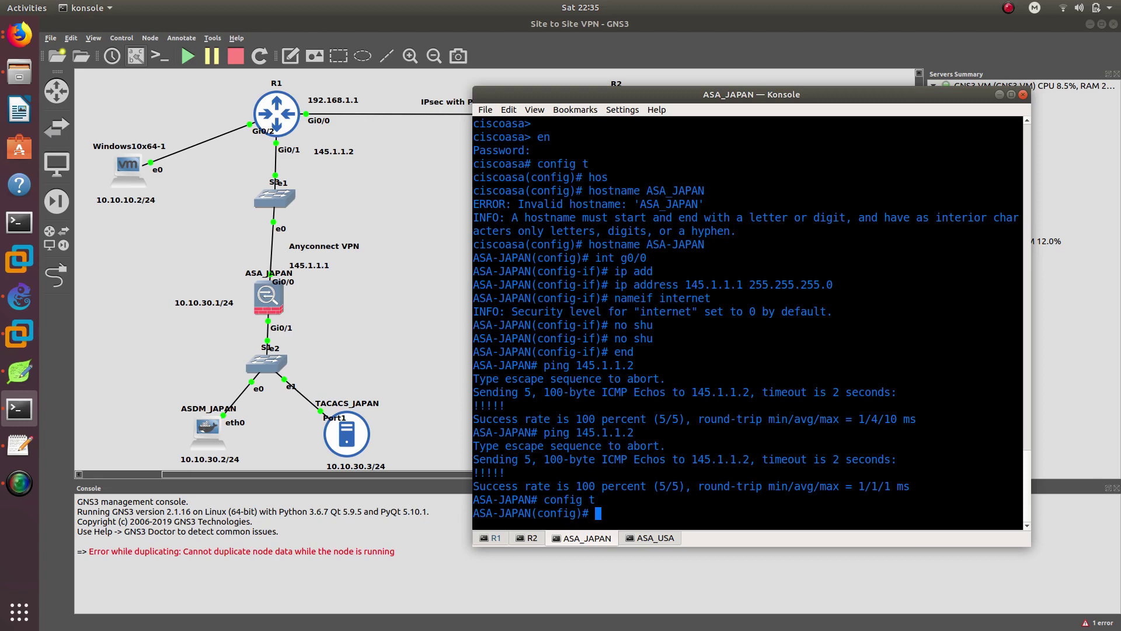
{"action": "type", "text": "int g0/1"}
{"action": "key", "text": "Return"}
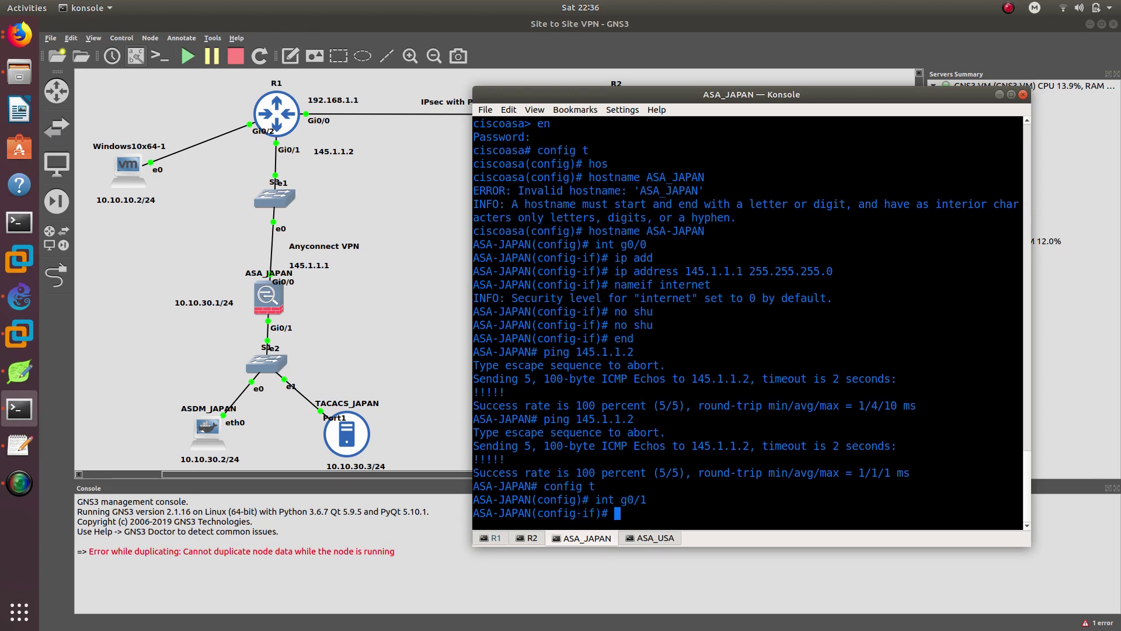
{"action": "type", "text": "ip add"}
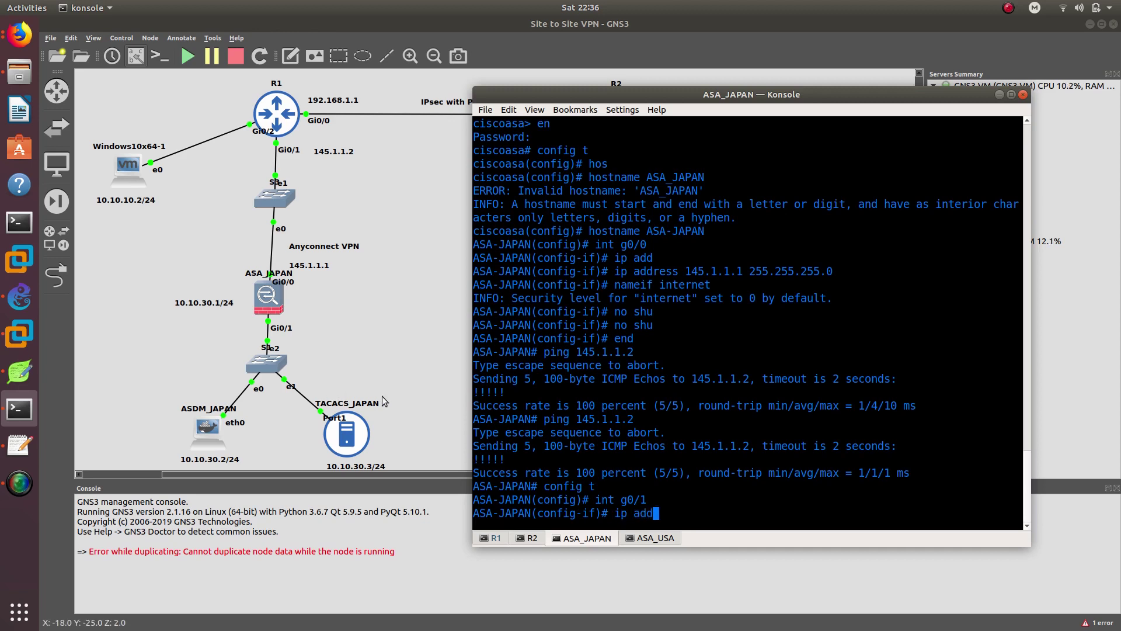
{"action": "key", "text": "Tab"}
{"action": "type", "text": "10.10.2"}
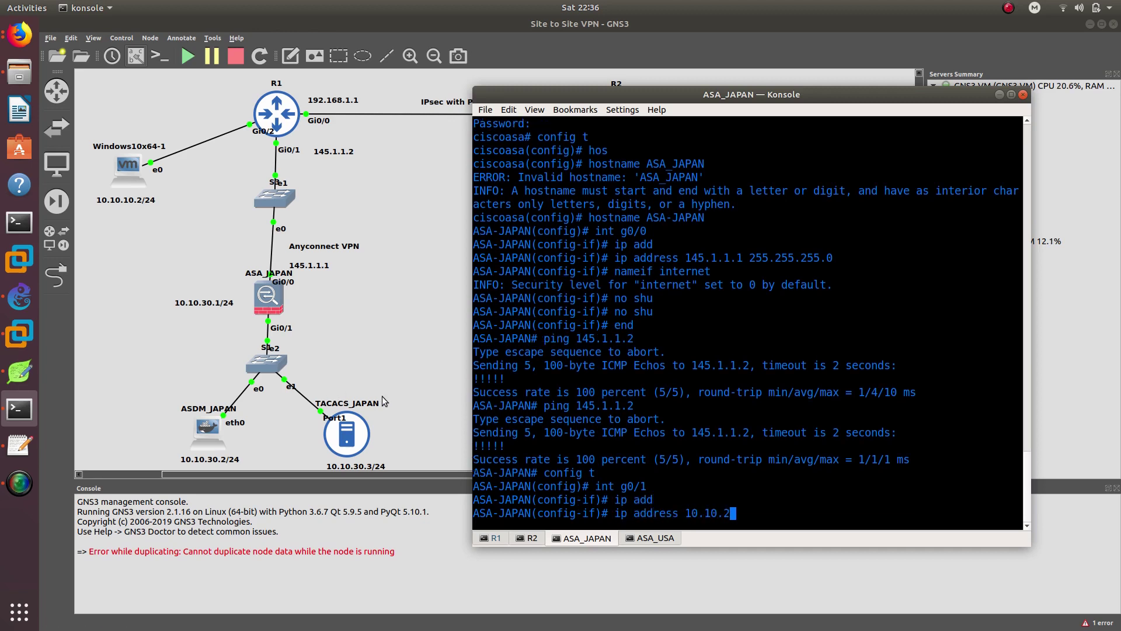
{"action": "key", "text": "BackSpace"}
{"action": "type", "text": "30.1 255.255.255.255.0"}
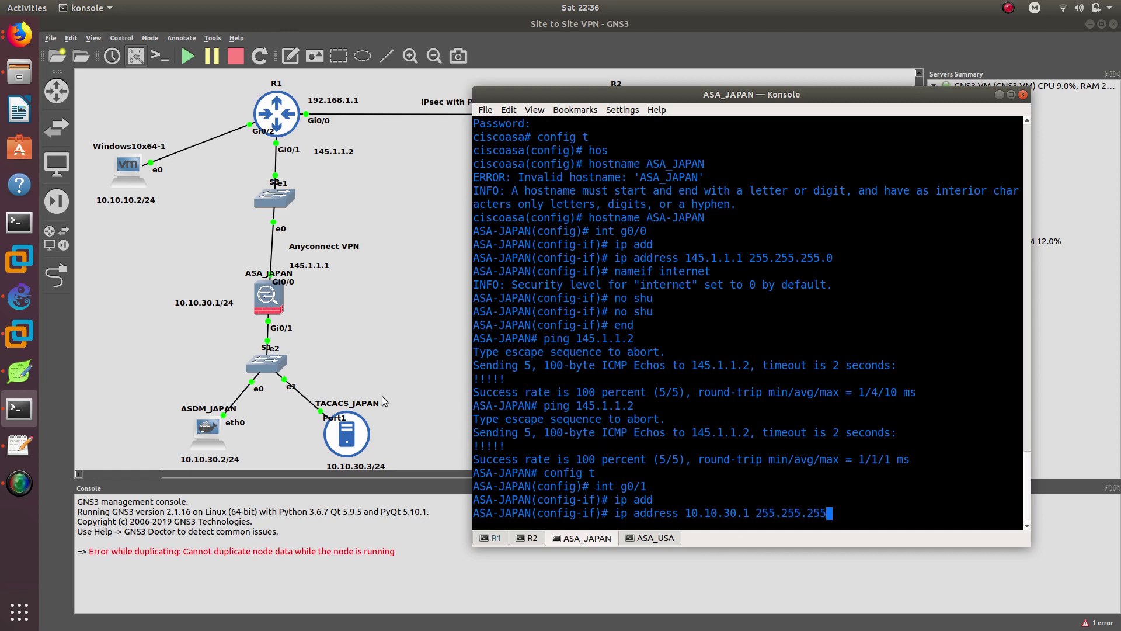
{"action": "key", "text": "Return"}
Name g0/1 inside, enable it, and exit configuration mode
{"action": "type", "text": "na"}
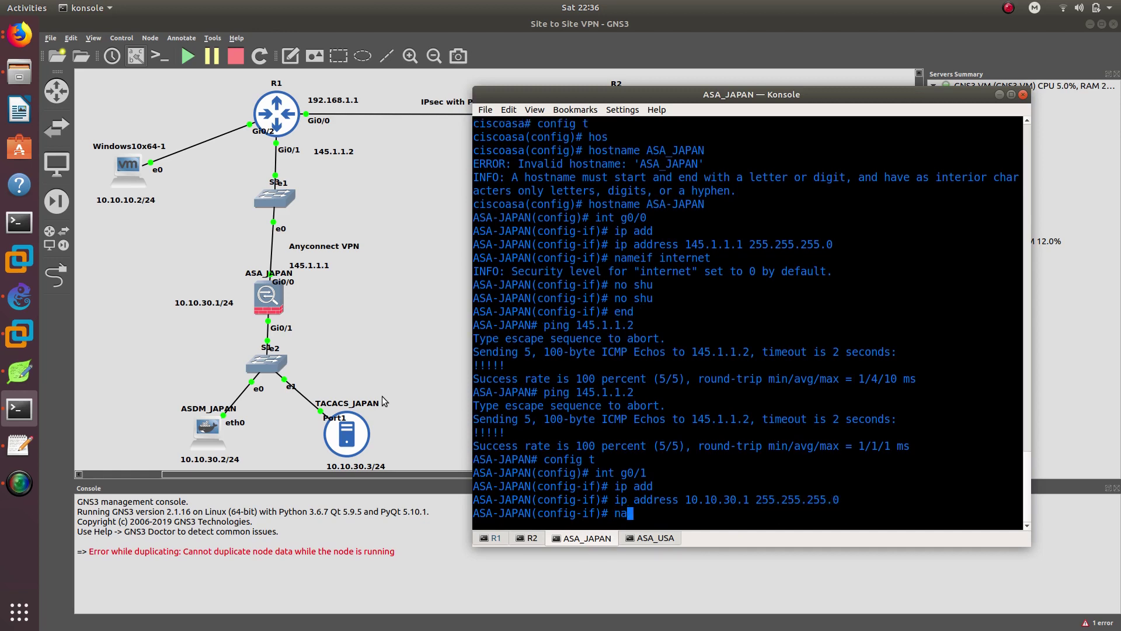
{"action": "type", "text": "meif inside"}
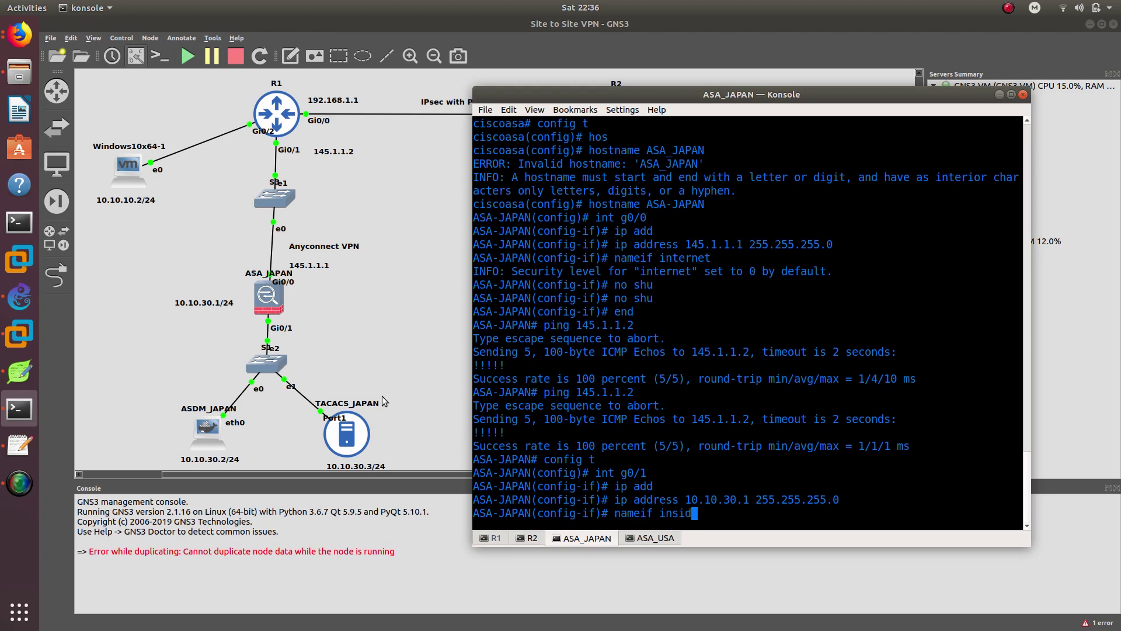
{"action": "key", "text": "Return"}
{"action": "type", "text": "no shu"}
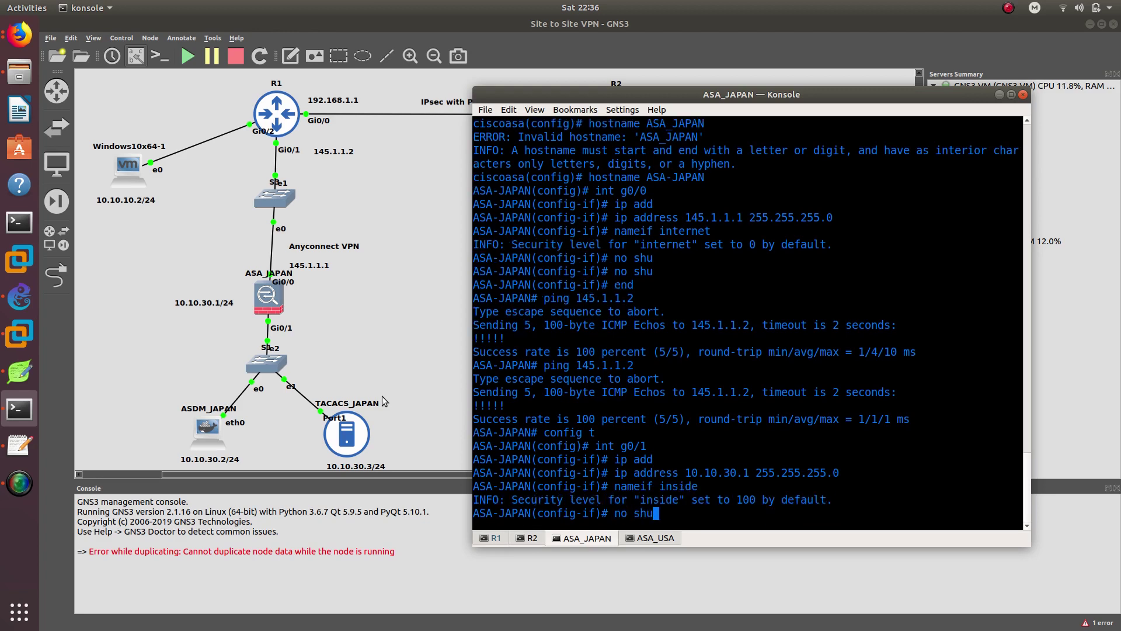
{"action": "key", "text": "Return"}
{"action": "type", "text": "end"}
{"action": "key", "text": "Return"}
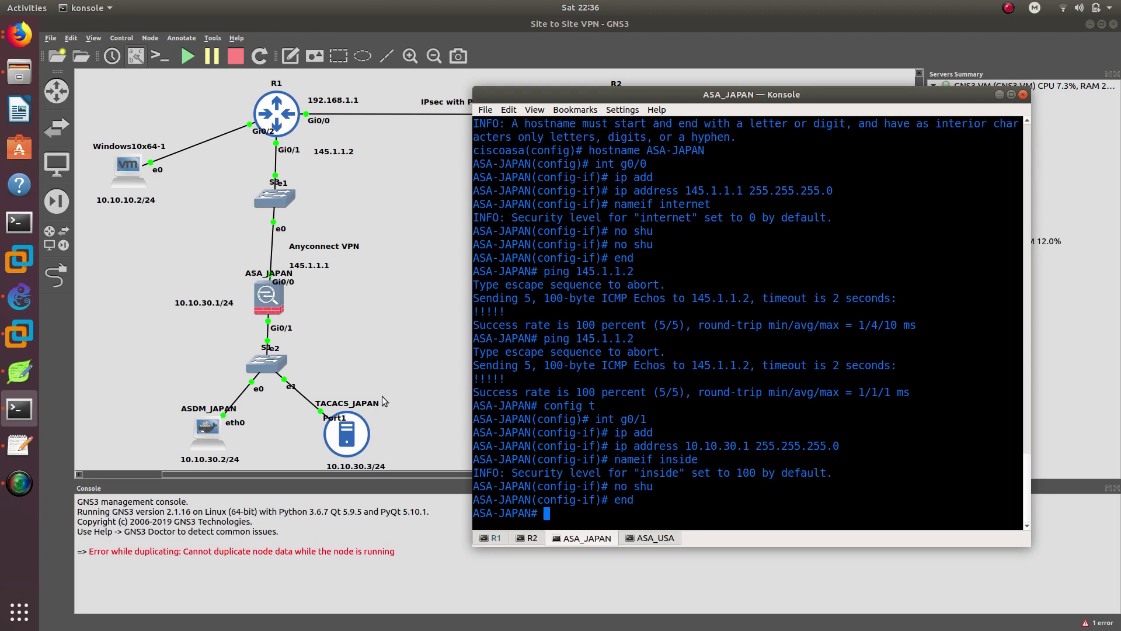
Ping 10.10.30.2 (ASDM_JAPAN) and 10.10.30.3 (TACACS_JAPAN), both at 100 percent
{"action": "type", "text": "ping 10.10.30."}
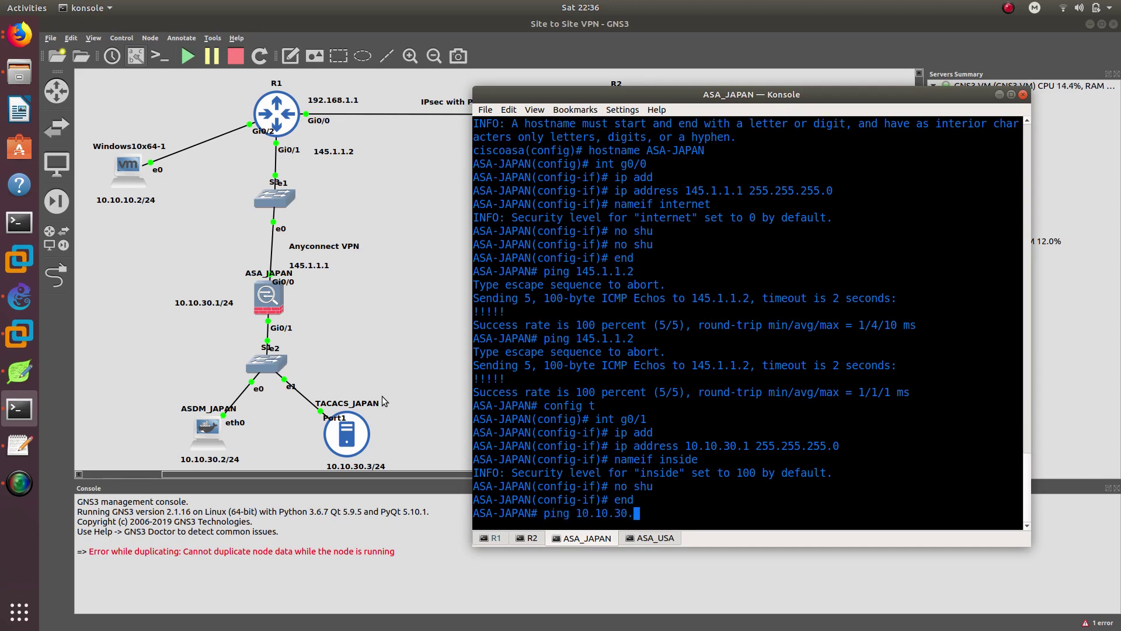
{"action": "type", "text": "2"}
{"action": "key", "text": "Return"}
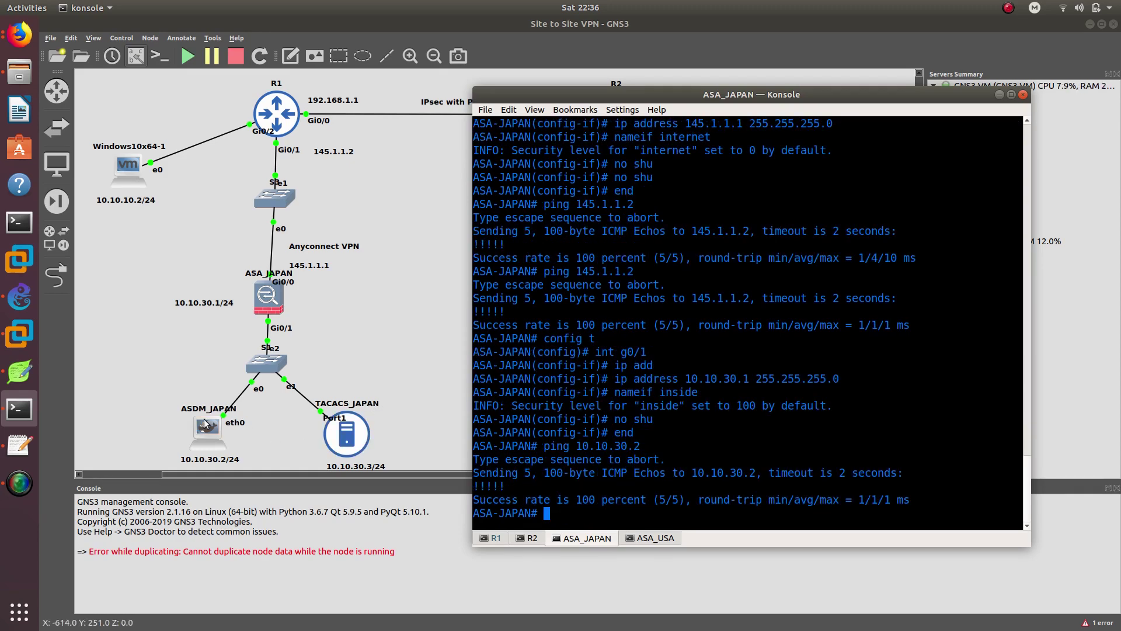
{"action": "key", "text": "Up"}
{"action": "key", "text": "BackSpace"}
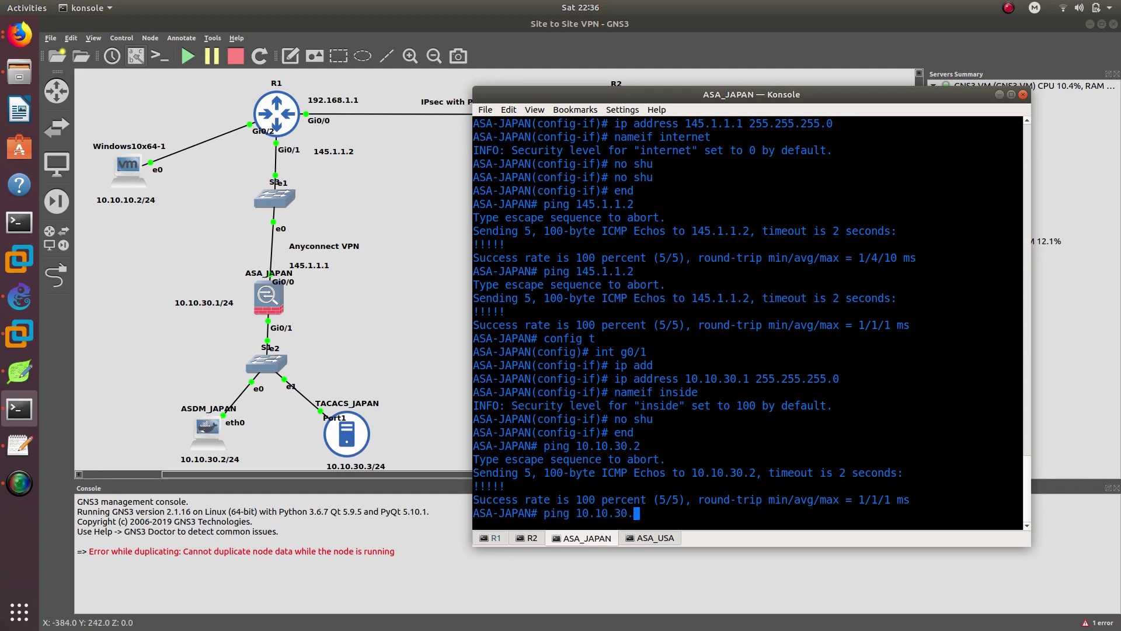
{"action": "type", "text": "3"}
{"action": "key", "text": "Return"}
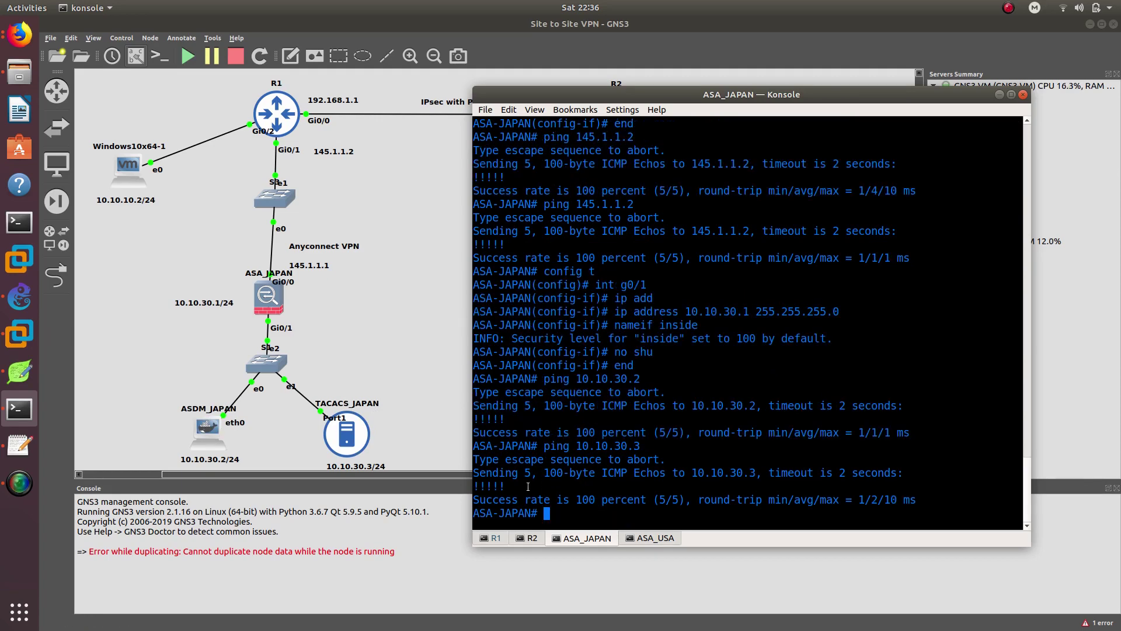
{"action": "left_click_drag", "start_coordinate": [527, 486], "coordinate": [474, 459]}
{"action": "left_click", "coordinate": [478, 417]}
Open ASDM_JAPAN's VNC desktop and run ASDM Launcher against 10.10.30.1
{"action": "double_click", "coordinate": [212, 429]}
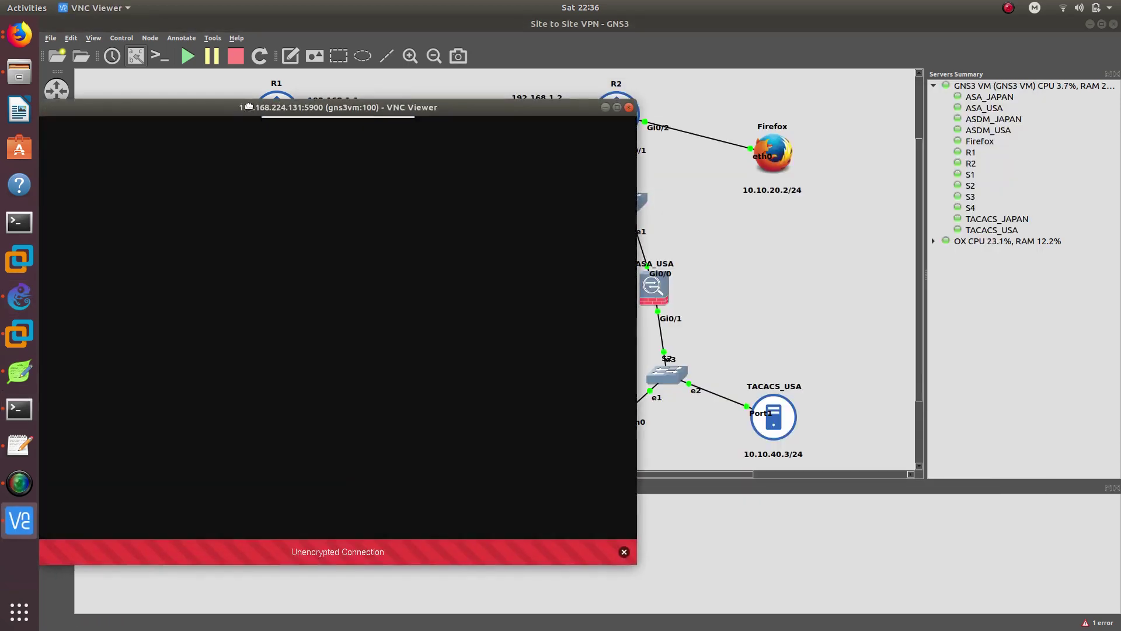
{"action": "left_click_drag", "start_coordinate": [249, 106], "coordinate": [704, 70]}
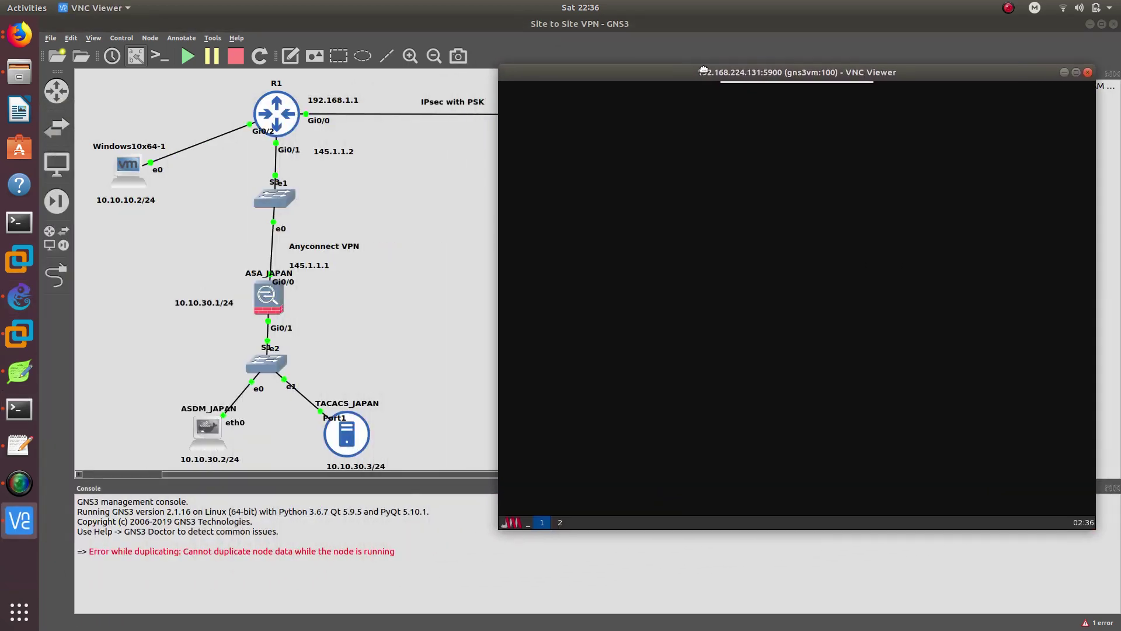
{"action": "left_click", "coordinate": [513, 522]}
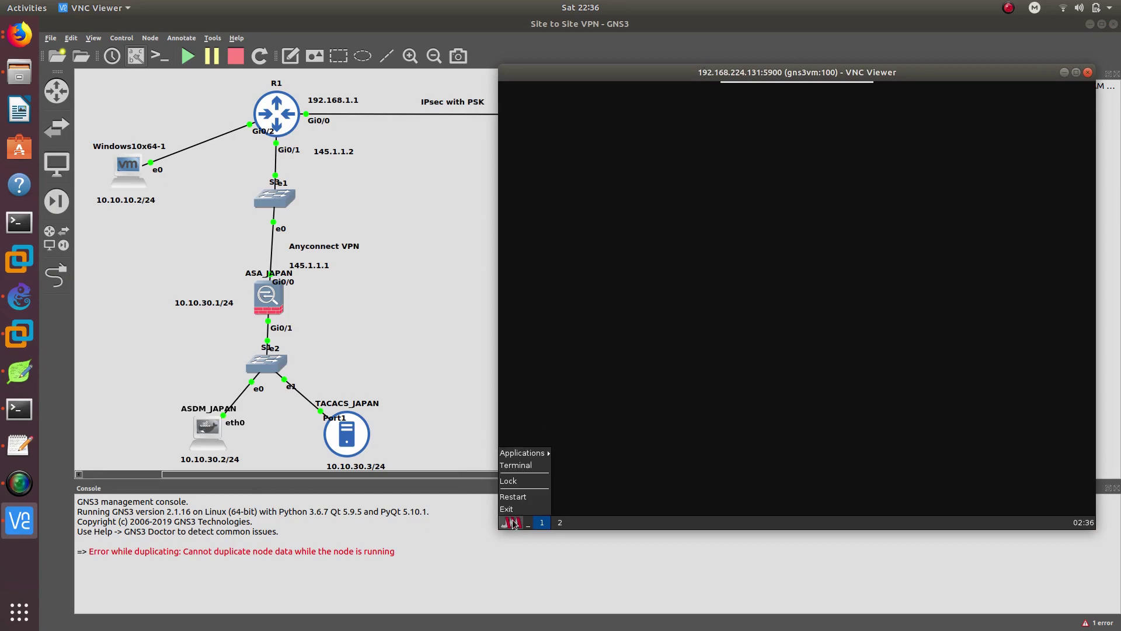
{"action": "mouse_move", "coordinate": [523, 453]}
{"action": "left_click", "coordinate": [578, 453]}
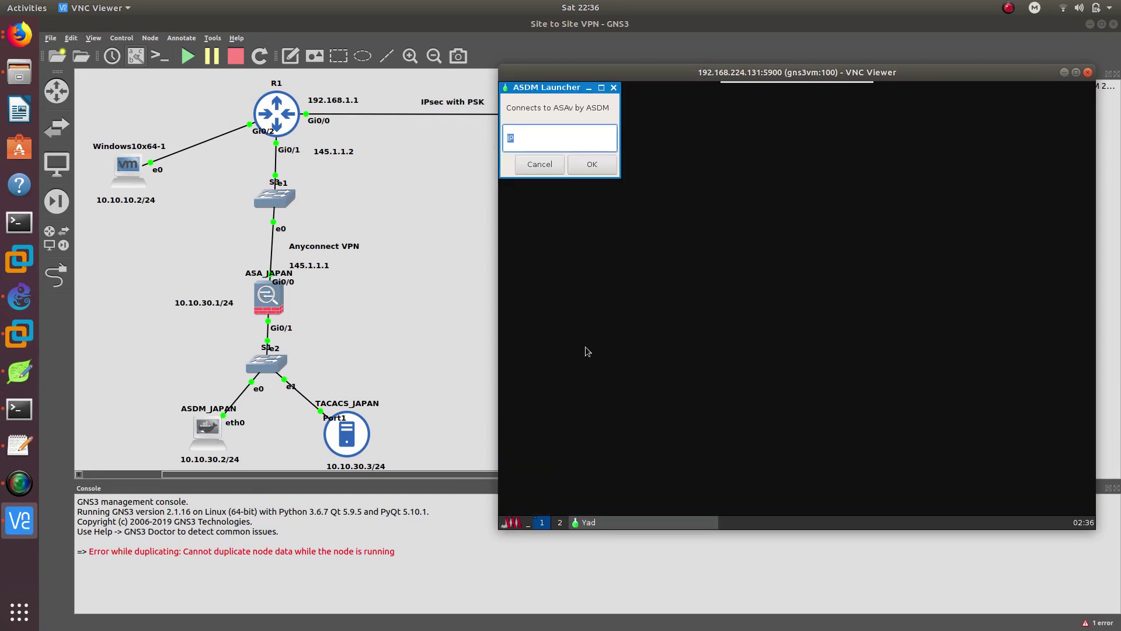
{"action": "type", "text": "10.10.30.1"}
{"action": "key", "text": "Return"}
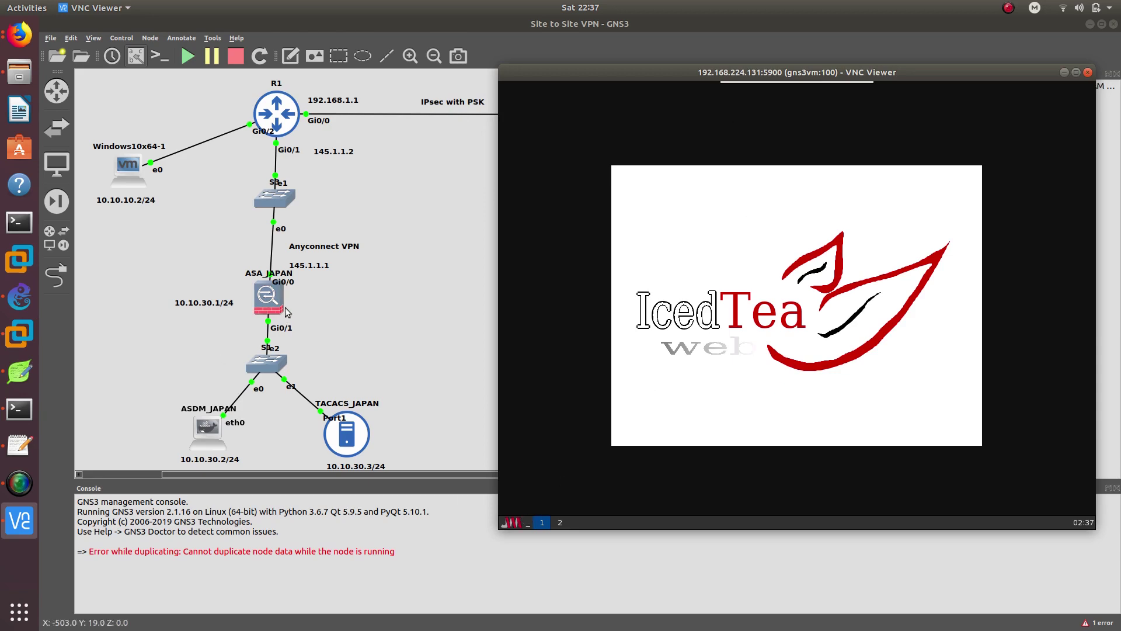
Enter global config on ASA_JAPAN and enable the HTTP server
{"action": "left_click", "coordinate": [19, 408]}
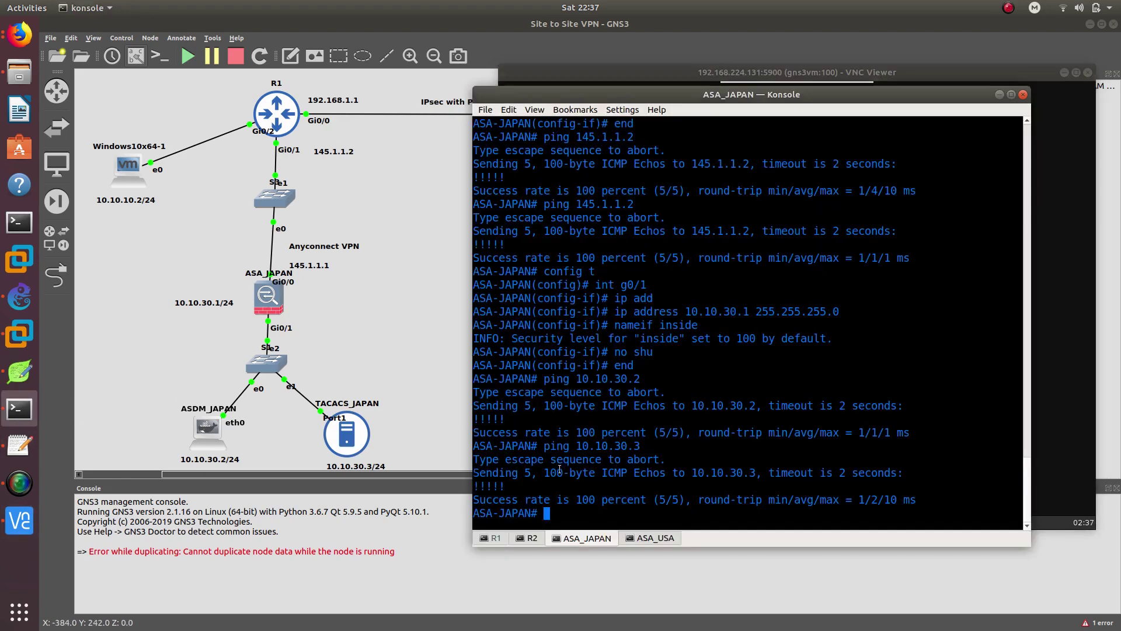
{"action": "type", "text": "config t"}
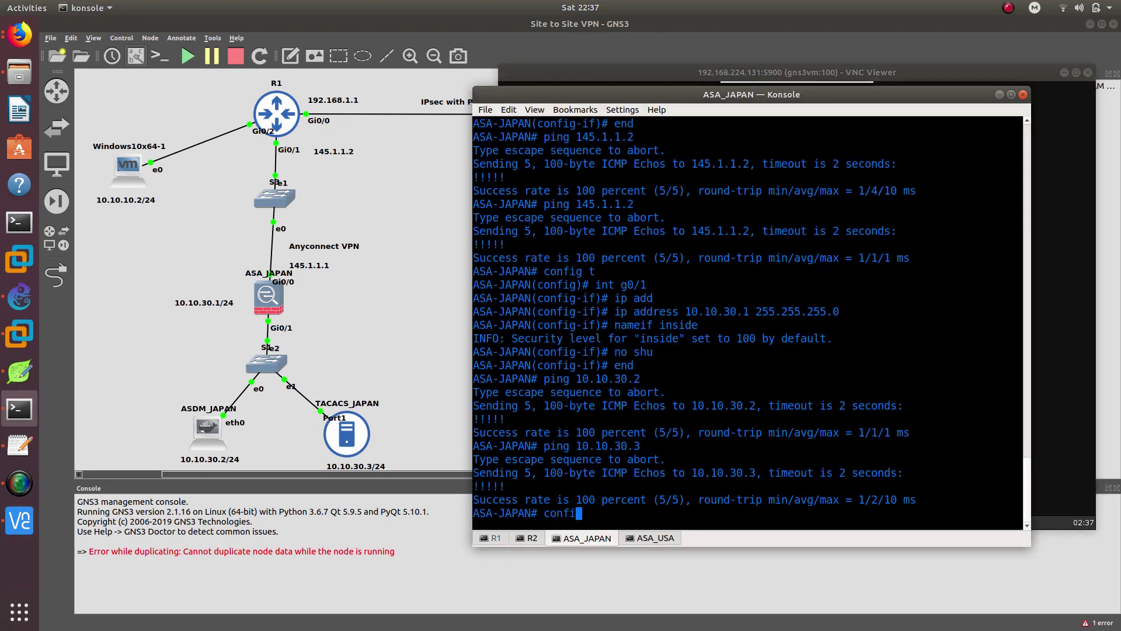
{"action": "key", "text": "Return"}
{"action": "type", "text": "htt"}
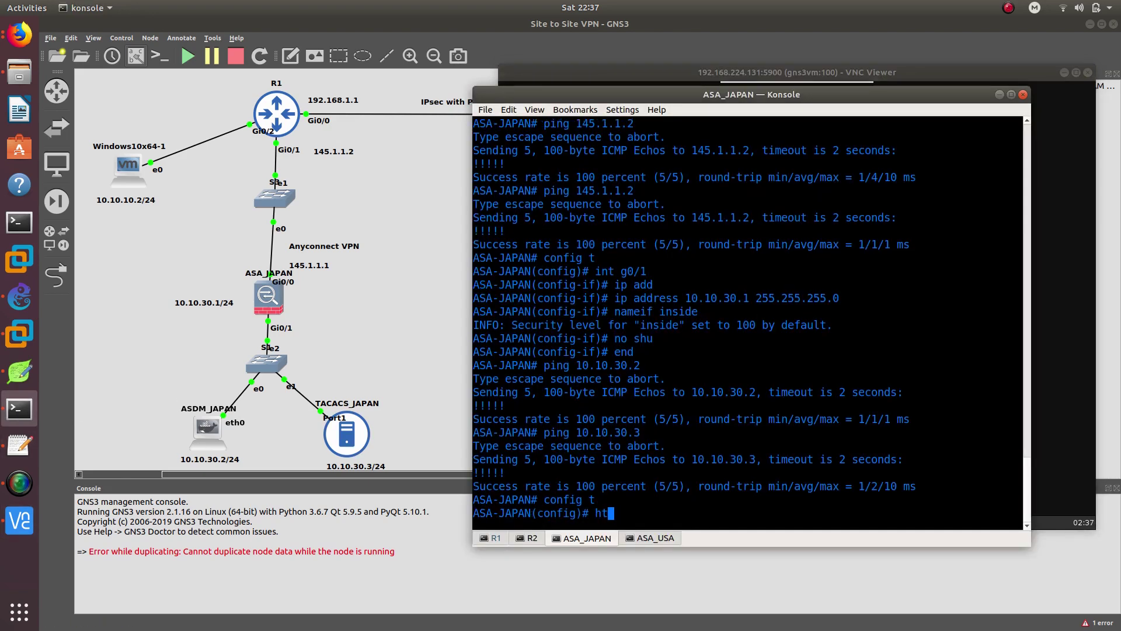
{"action": "key", "text": "Tab"}
{"action": "type", "text": "se"}
{"action": "key", "text": "Tab"}
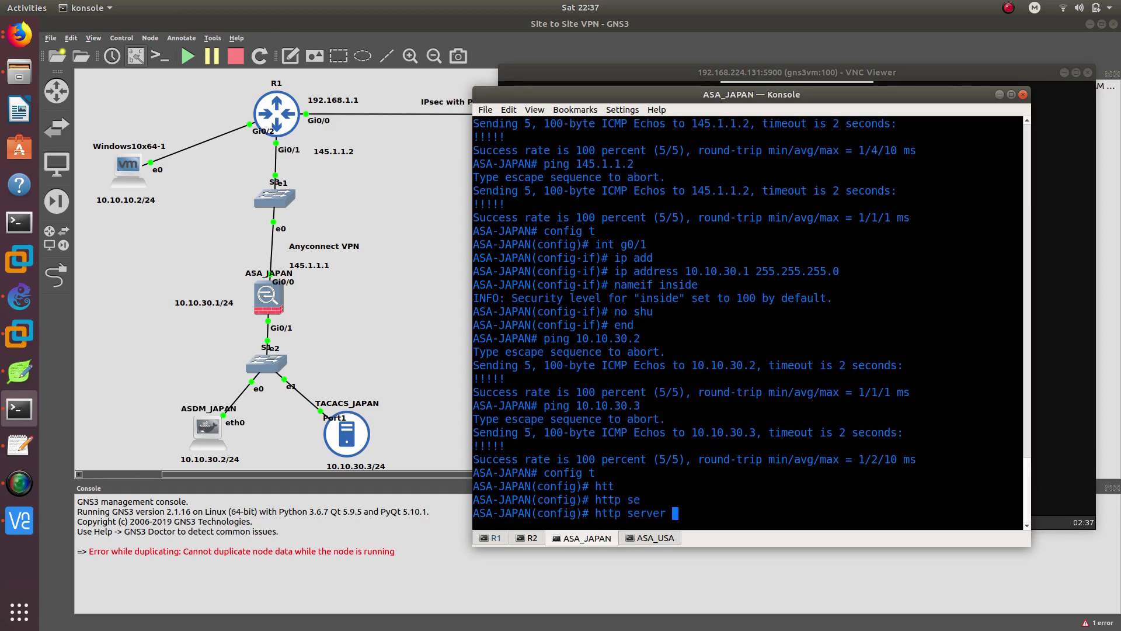
{"action": "type", "text": "en"}
{"action": "key", "text": "Return"}
Allow HTTP access from 0.0.0.0 0.0.0.0 on the inside interface and save with wr
{"action": "type", "text": "ht"}
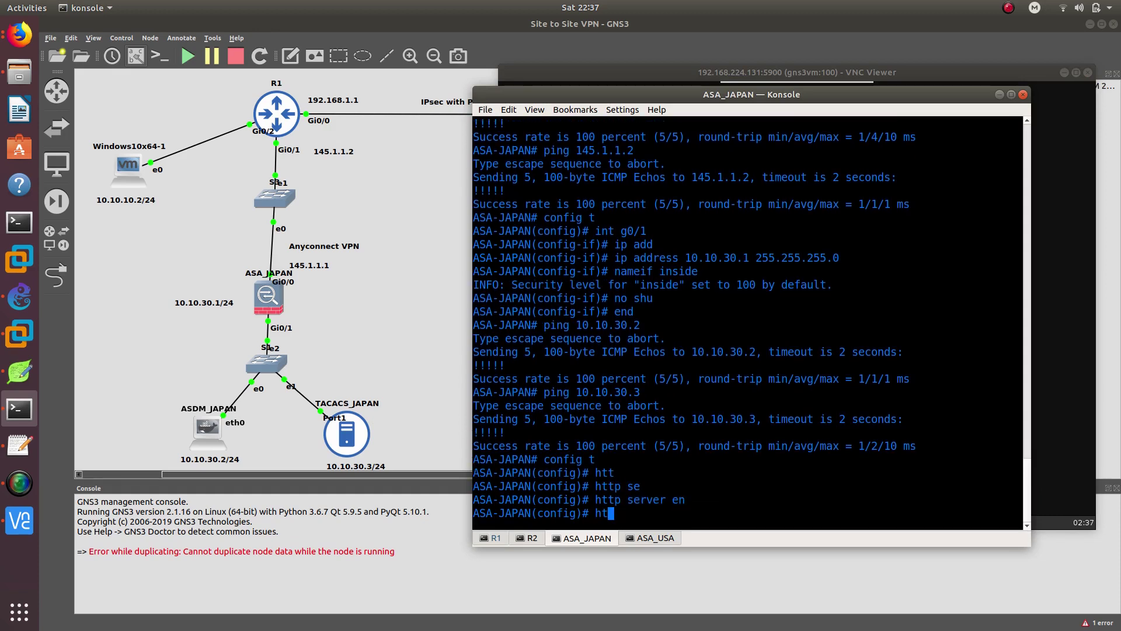
{"action": "key", "text": "Tab"}
{"action": "type", "text": "0"}
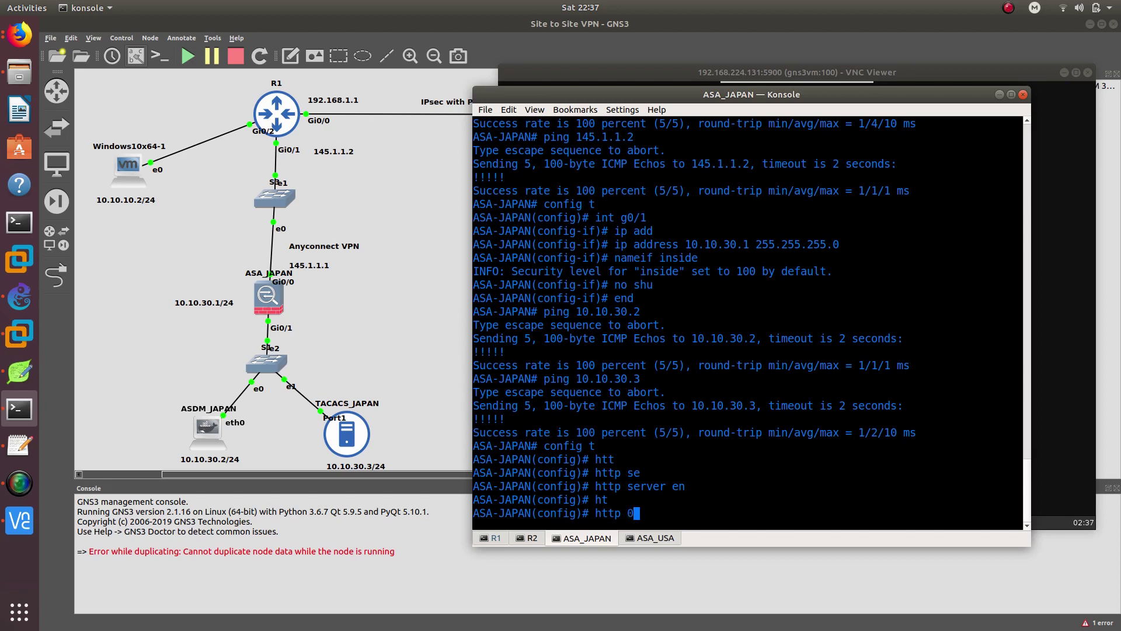
{"action": "type", "text": ".0.0.0 0.0.0.0 inside"}
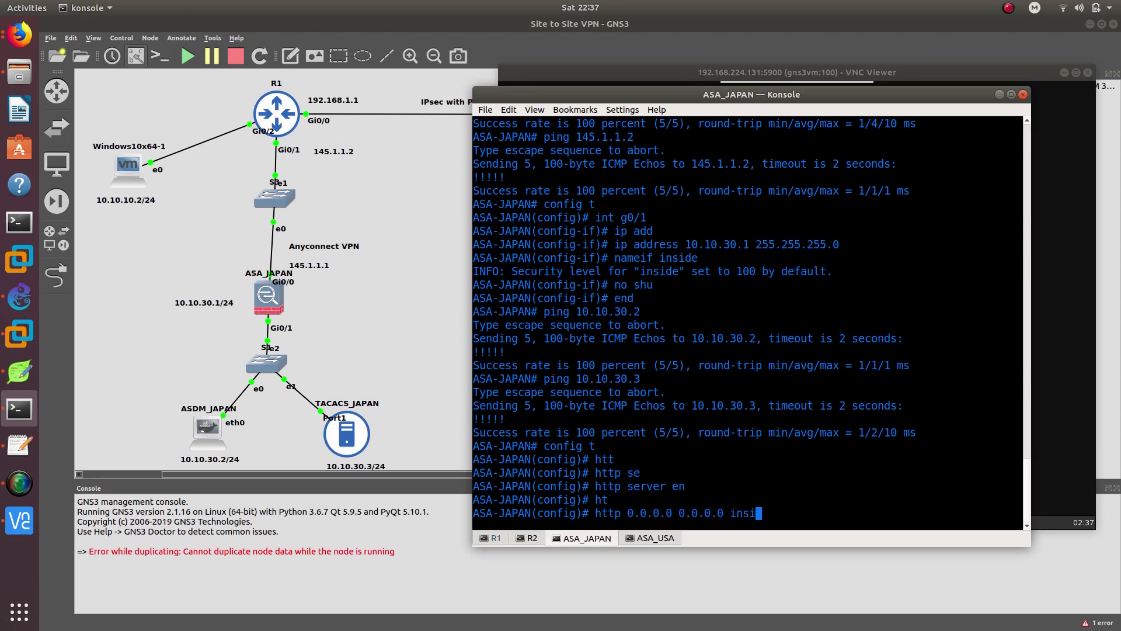
{"action": "key", "text": "Return"}
{"action": "type", "text": "end"}
{"action": "key", "text": "Return"}
{"action": "type", "text": "wr"}
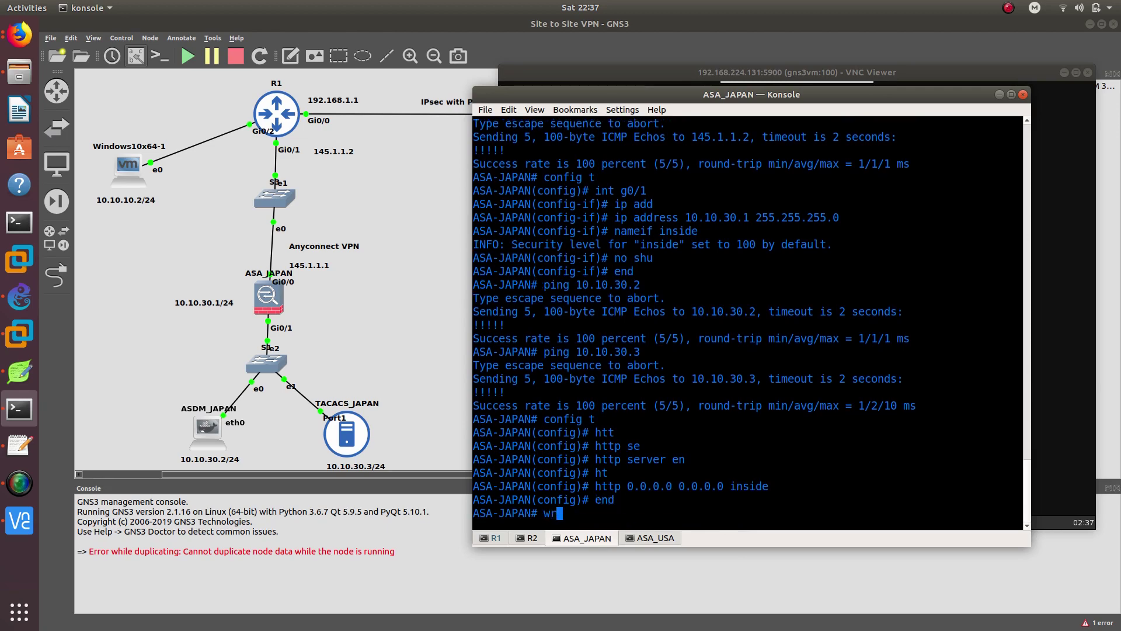
{"action": "key", "text": "Return"}
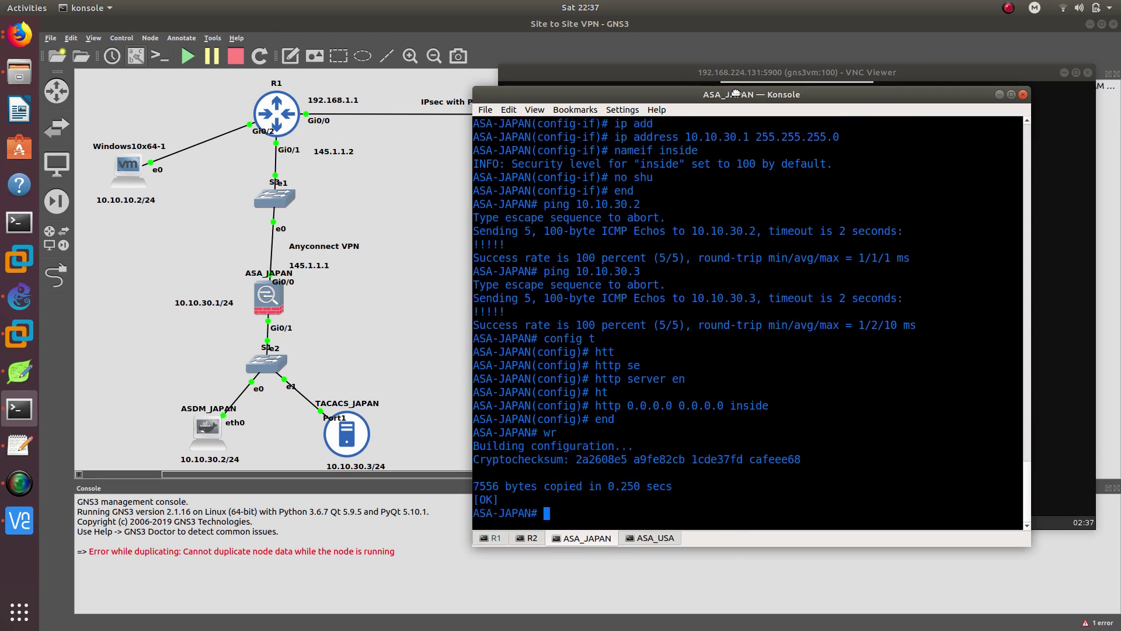
Highlight the two http command lines and move the terminal window left
{"action": "left_click_drag", "start_coordinate": [736, 93], "coordinate": [754, 114]}
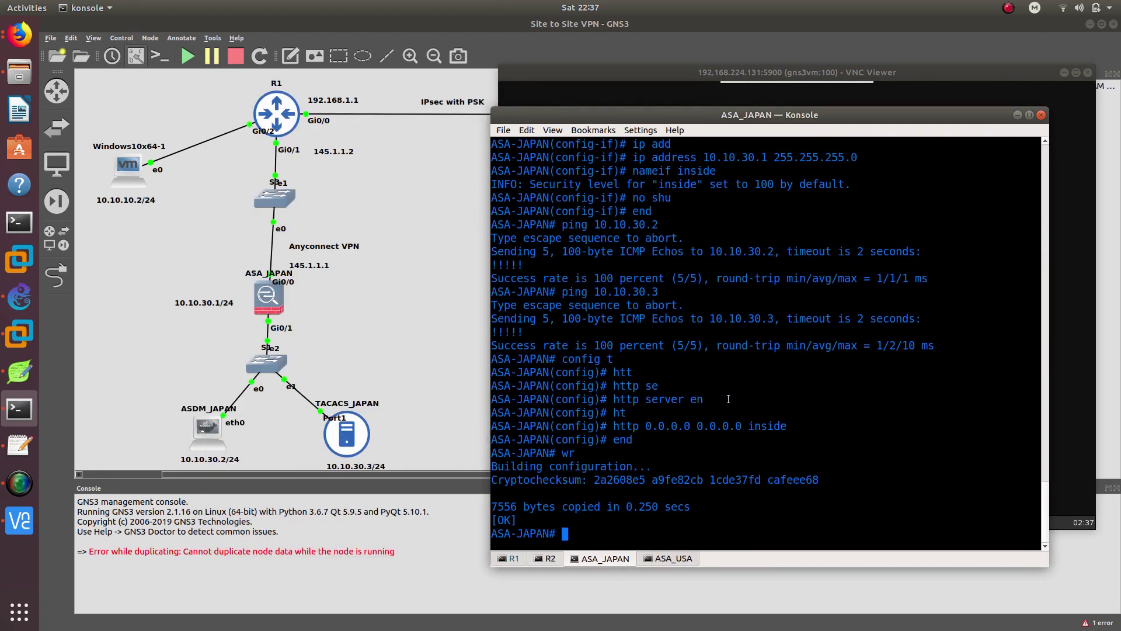
{"action": "left_click_drag", "start_coordinate": [728, 399], "coordinate": [621, 399]}
{"action": "left_click_drag", "start_coordinate": [803, 433], "coordinate": [618, 418]}
{"action": "left_click", "coordinate": [614, 427]}
{"action": "left_click_drag", "start_coordinate": [729, 116], "coordinate": [413, 80]}
{"action": "left_click_drag", "start_coordinate": [640, 79], "coordinate": [575, 120]}
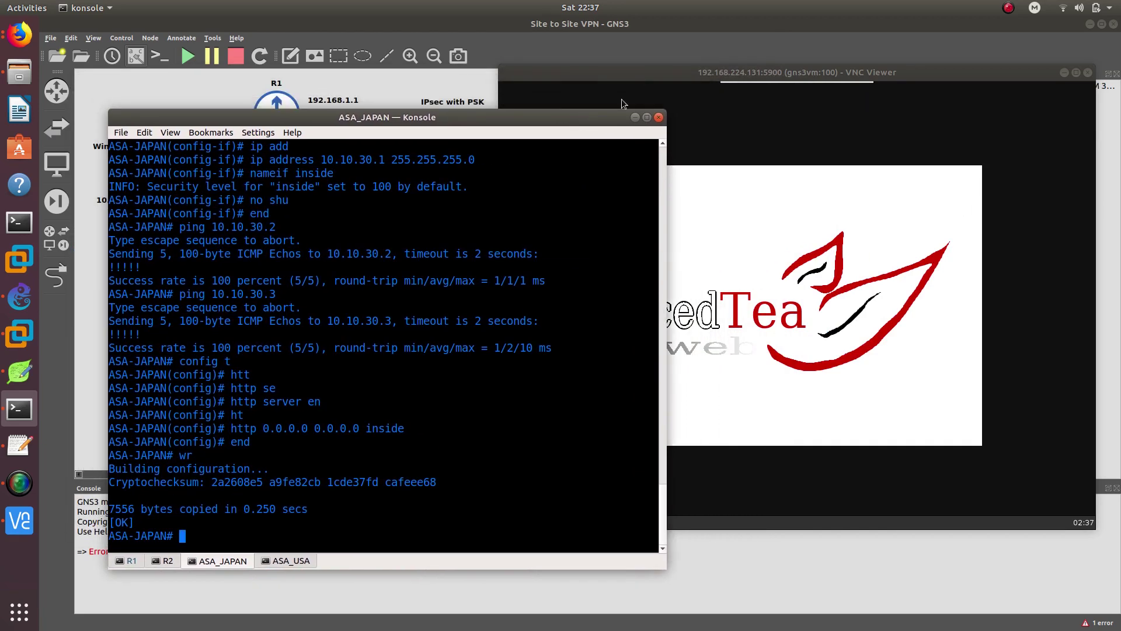
Hide the terminal and start the ASDM Launcher from the remote desktop's Applications menu
{"action": "left_click", "coordinate": [656, 78]}
{"action": "left_click", "coordinate": [489, 119]}
{"action": "left_click", "coordinate": [636, 117]}
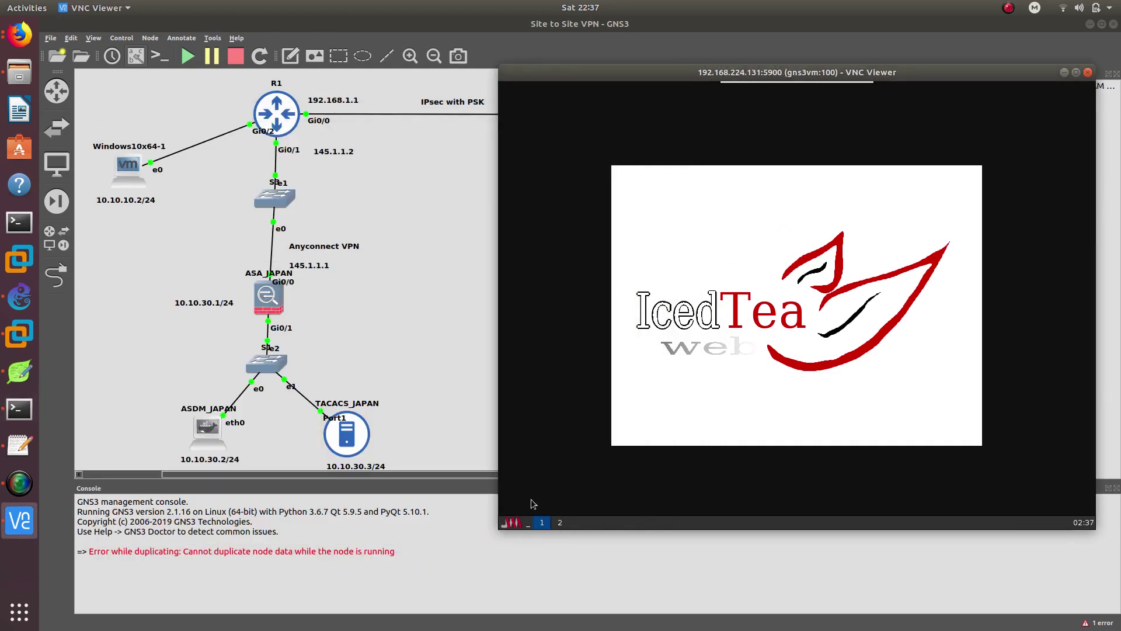
{"action": "left_click", "coordinate": [507, 524]}
{"action": "mouse_move", "coordinate": [529, 454]}
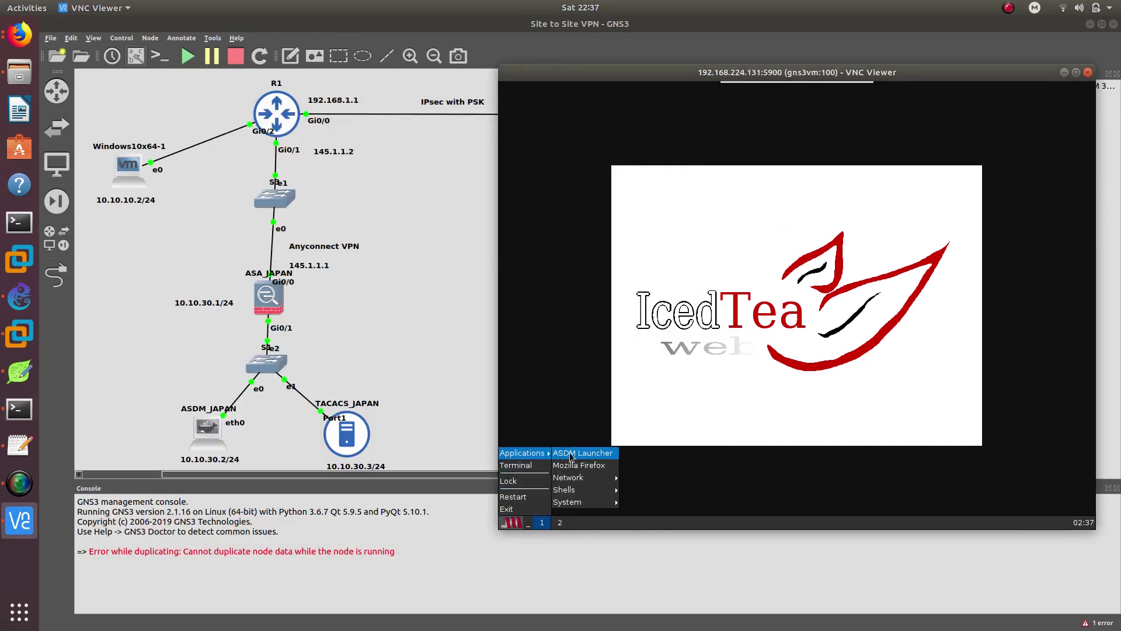
{"action": "left_click", "coordinate": [601, 454]}
Connect the launcher to 10.10.30.1, trust the certificate warnings, and log in
{"action": "type", "text": "10.10"}
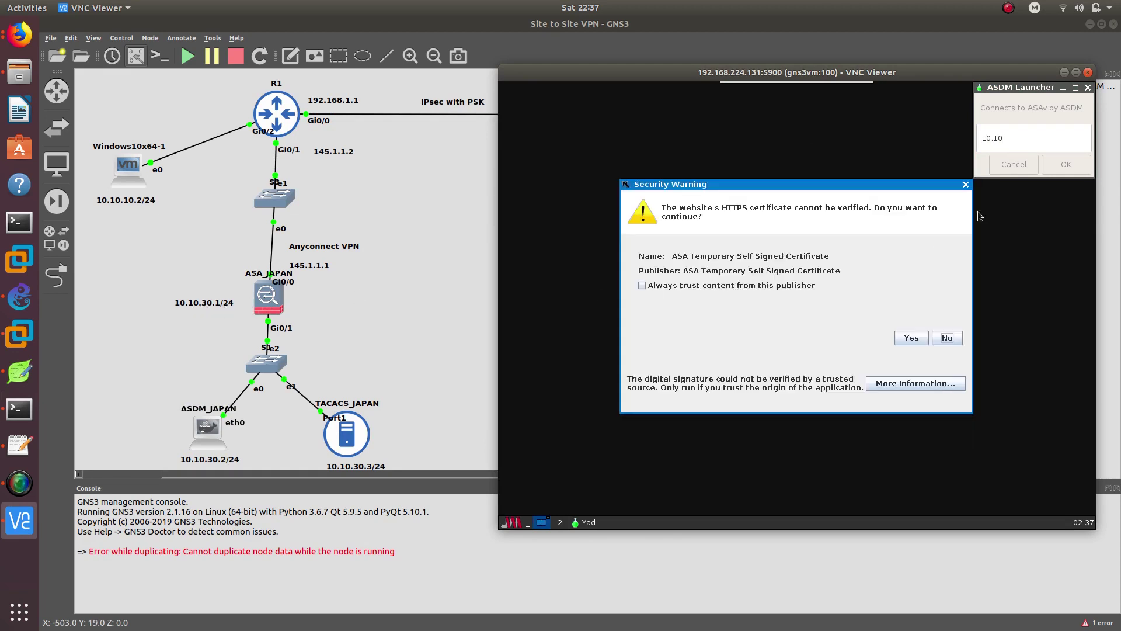
{"action": "left_click", "coordinate": [1044, 176]}
{"action": "type", "text": ".10"}
{"action": "left_click", "coordinate": [1025, 164]}
{"action": "left_click", "coordinate": [913, 338]}
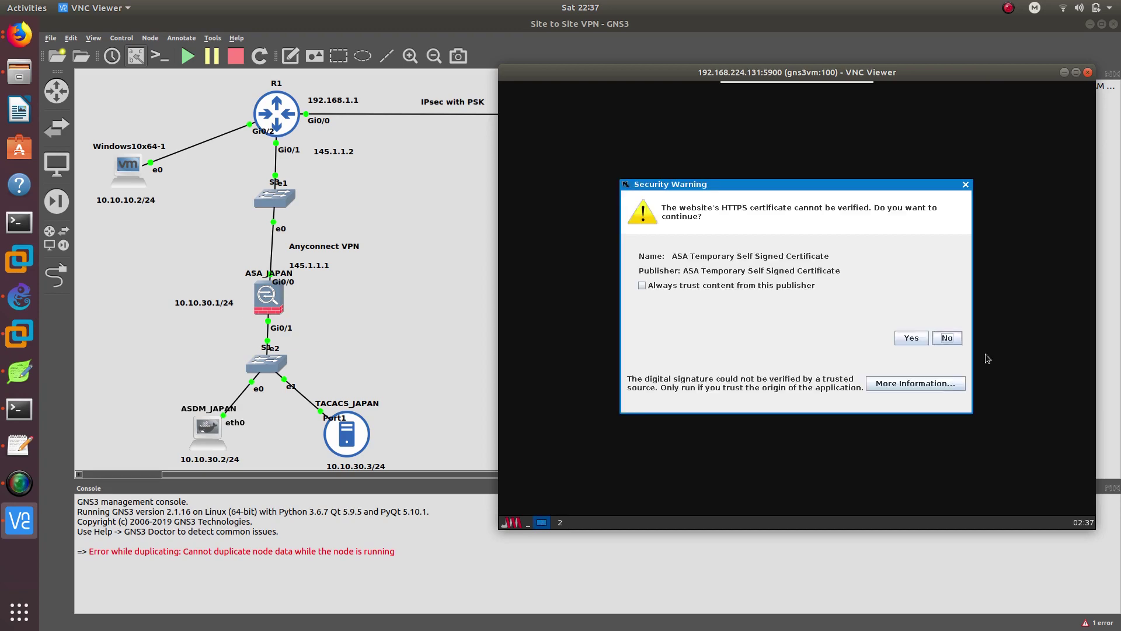
{"action": "left_click", "coordinate": [737, 286]}
{"action": "left_click", "coordinate": [917, 339]}
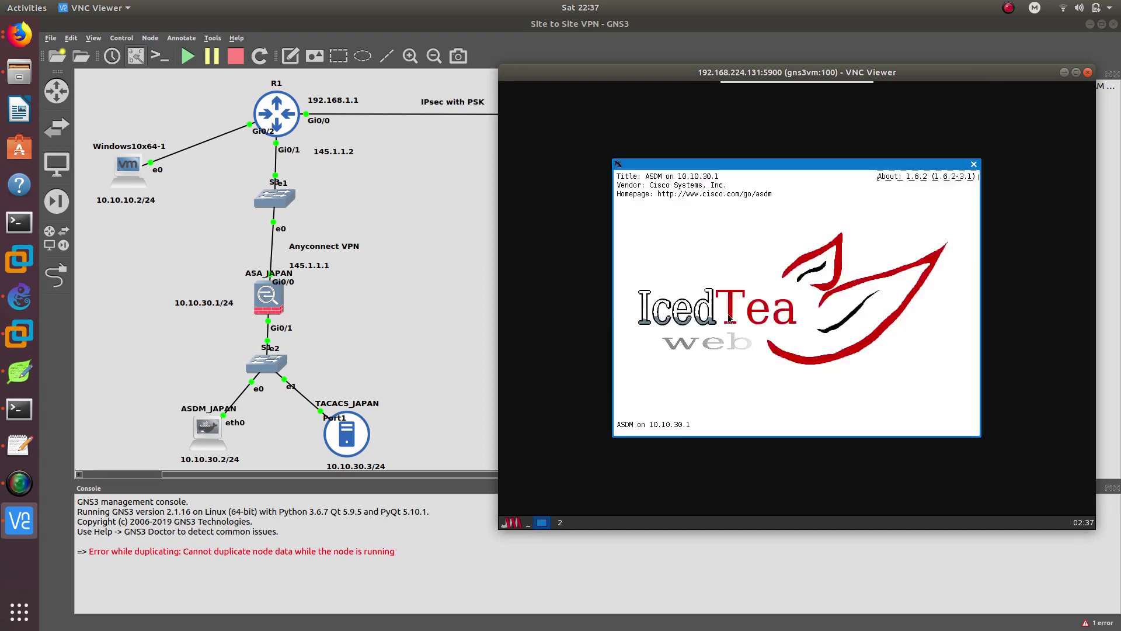
{"action": "left_click", "coordinate": [771, 353]}
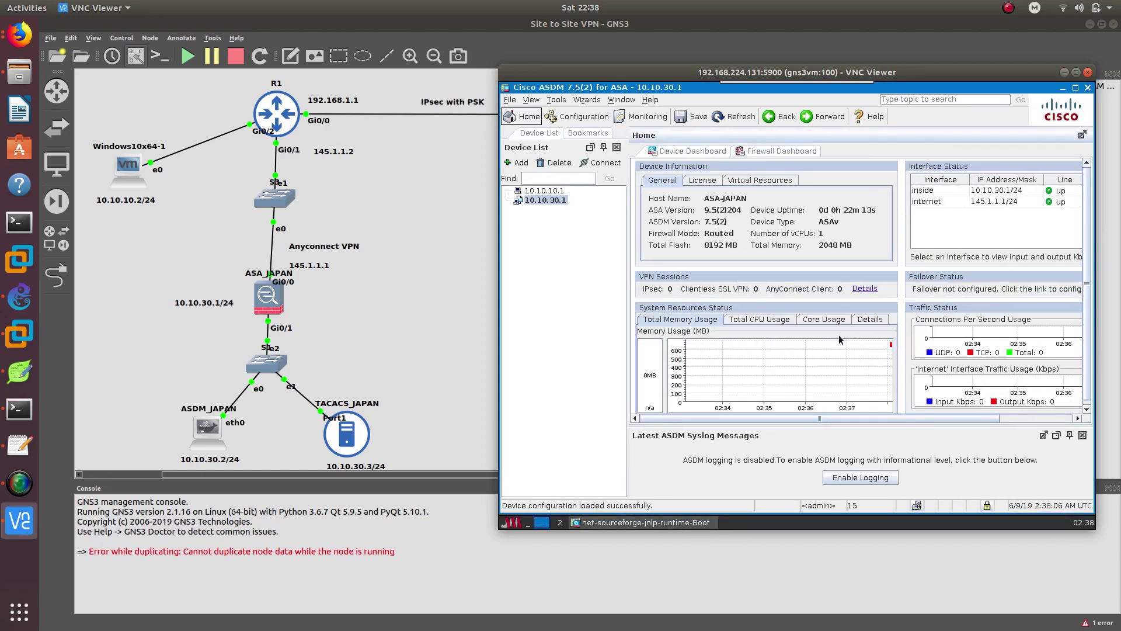
Start the AnyConnect VPN Wizard with connection profile name ANYCONNECT
{"action": "left_click", "coordinate": [585, 102]}
{"action": "mouse_move", "coordinate": [640, 125]}
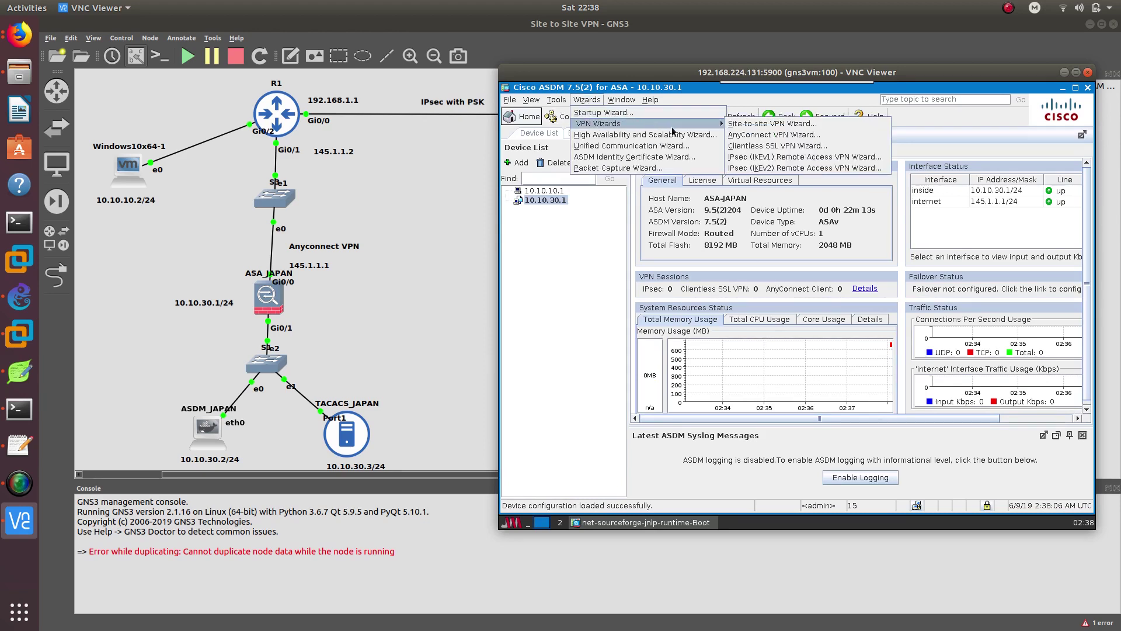
{"action": "left_click", "coordinate": [763, 135]}
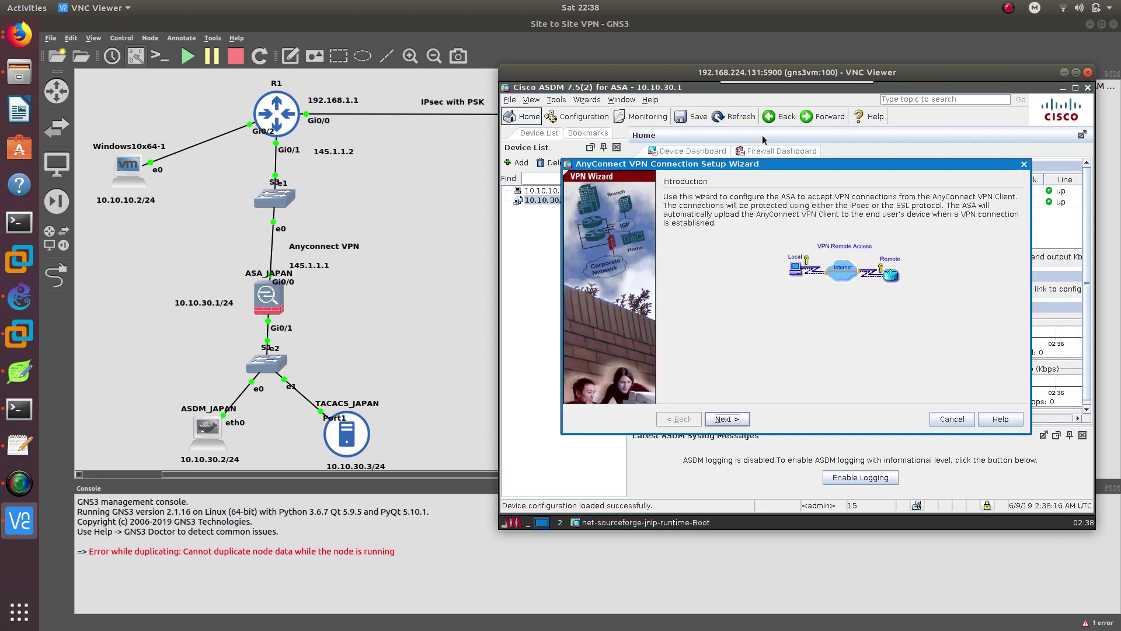
{"action": "left_click", "coordinate": [727, 420]}
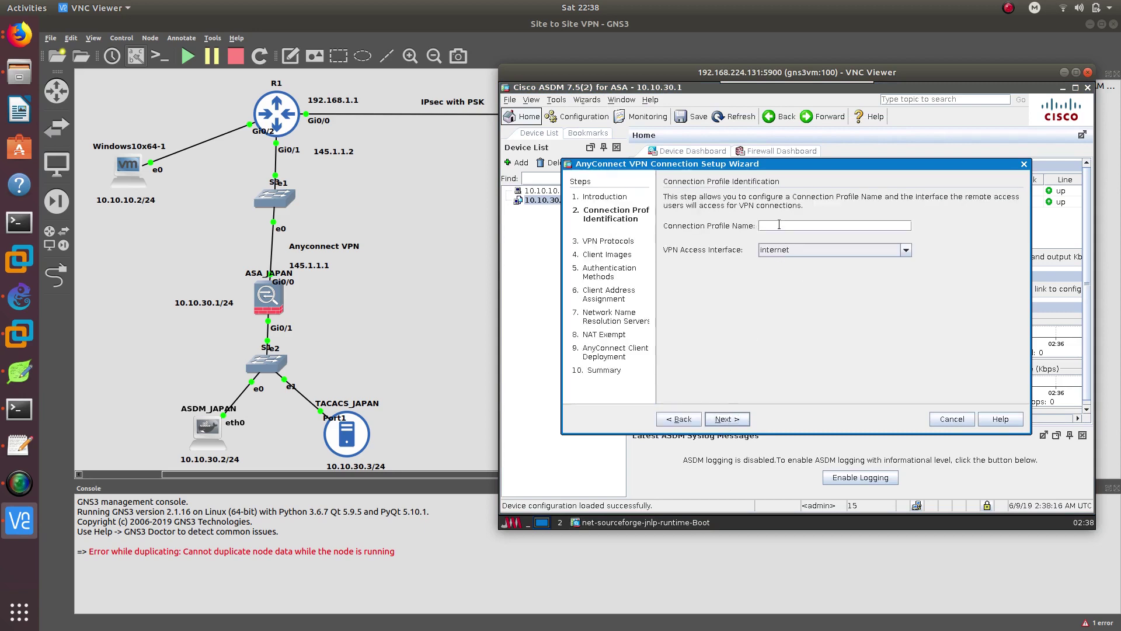
{"action": "left_click", "coordinate": [780, 225]}
{"action": "type", "text": "ANYCONNECT"}
{"action": "left_click", "coordinate": [718, 419]}
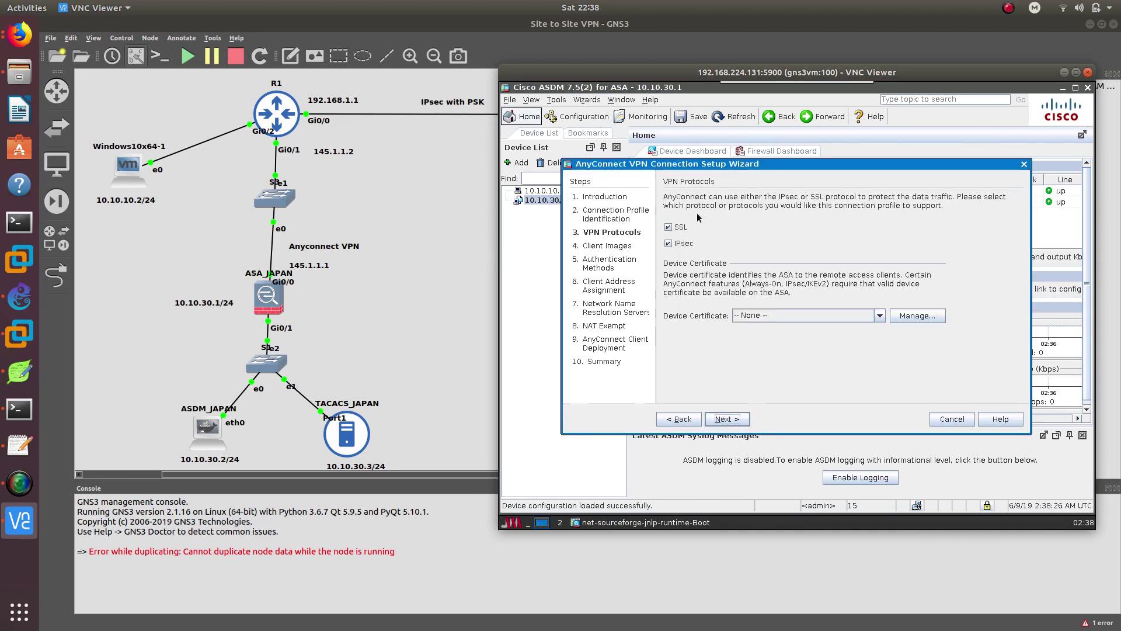
Create self-signed identity certificate ASDM_TrustPoint0 and use it as the device certificate
{"action": "left_click", "coordinate": [917, 315]}
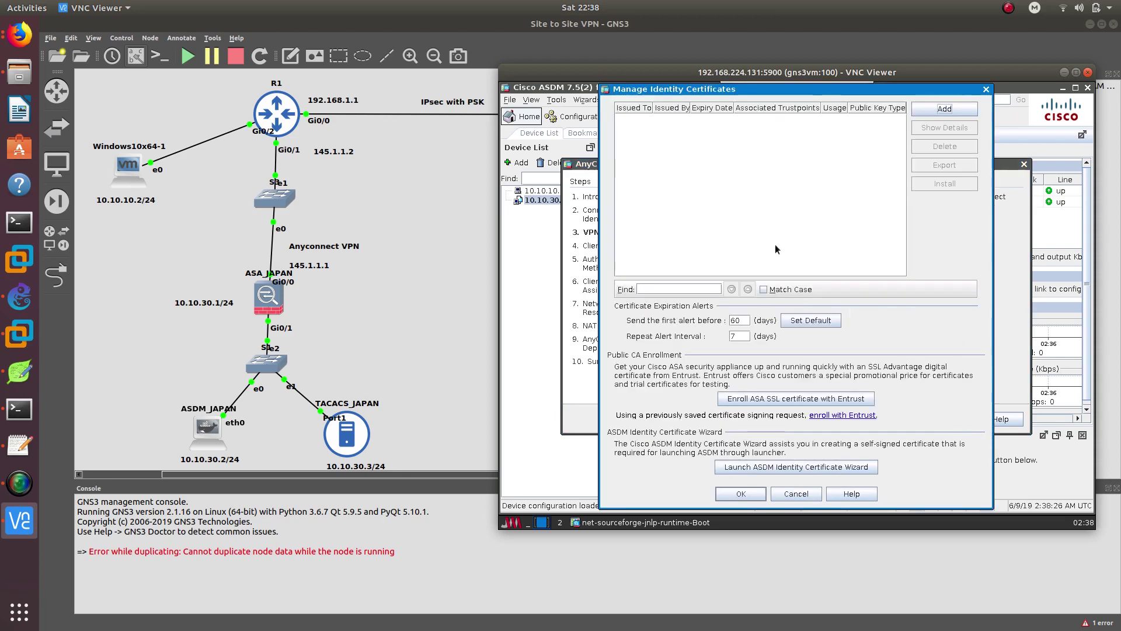
{"action": "left_click", "coordinate": [946, 108]}
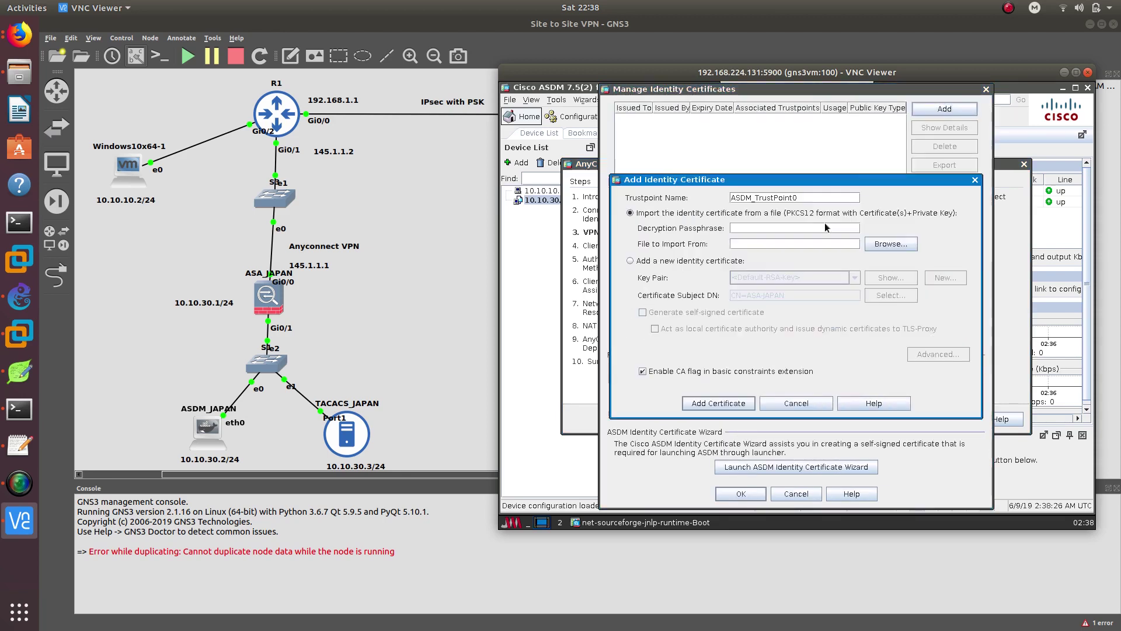
{"action": "left_click", "coordinate": [677, 262]}
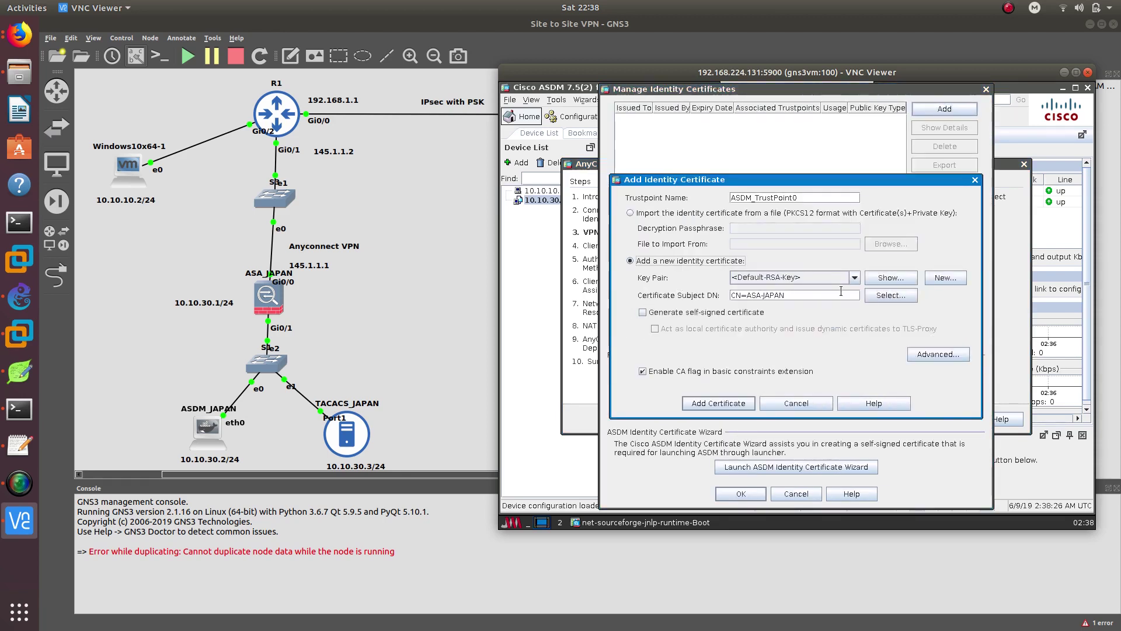
{"action": "left_click", "coordinate": [693, 314]}
{"action": "left_click", "coordinate": [735, 404]}
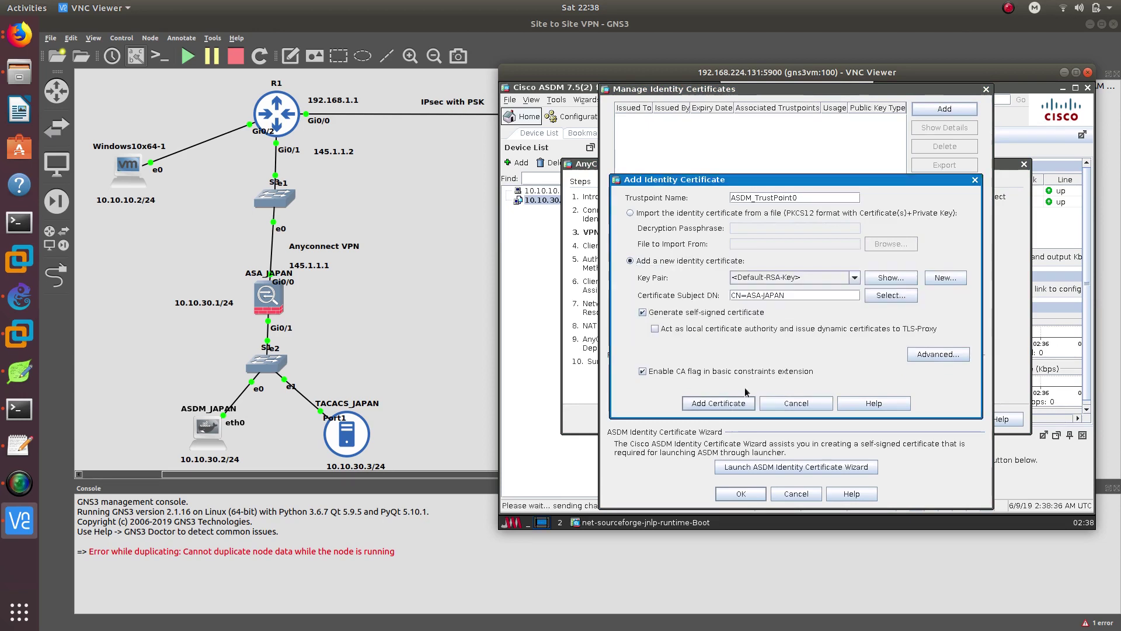
{"action": "left_click", "coordinate": [803, 329]}
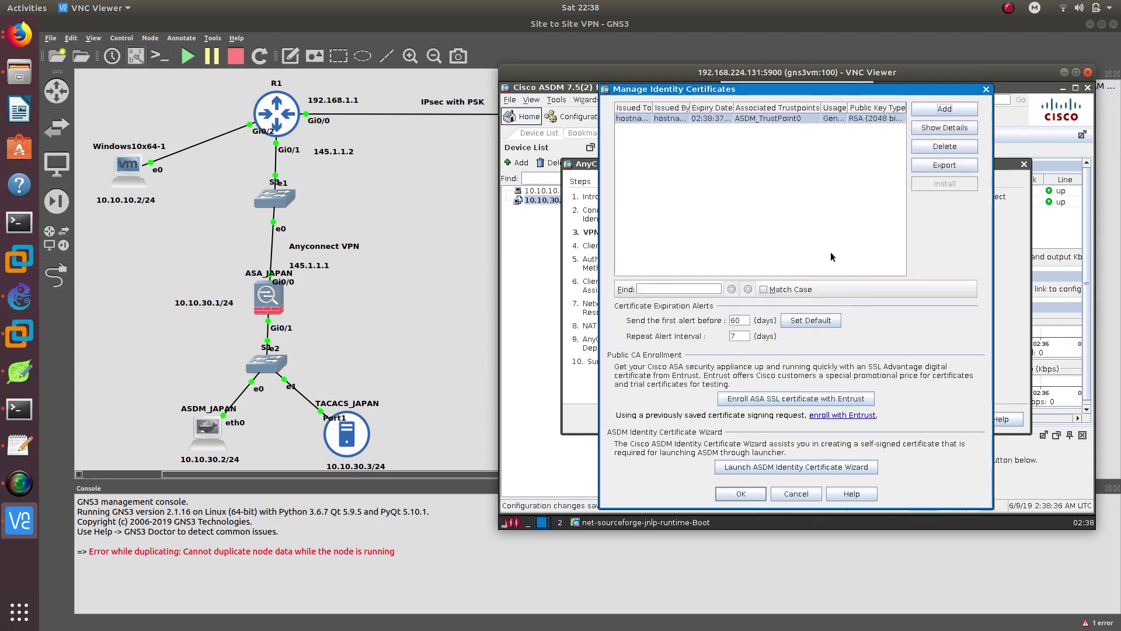
{"action": "left_click", "coordinate": [737, 494]}
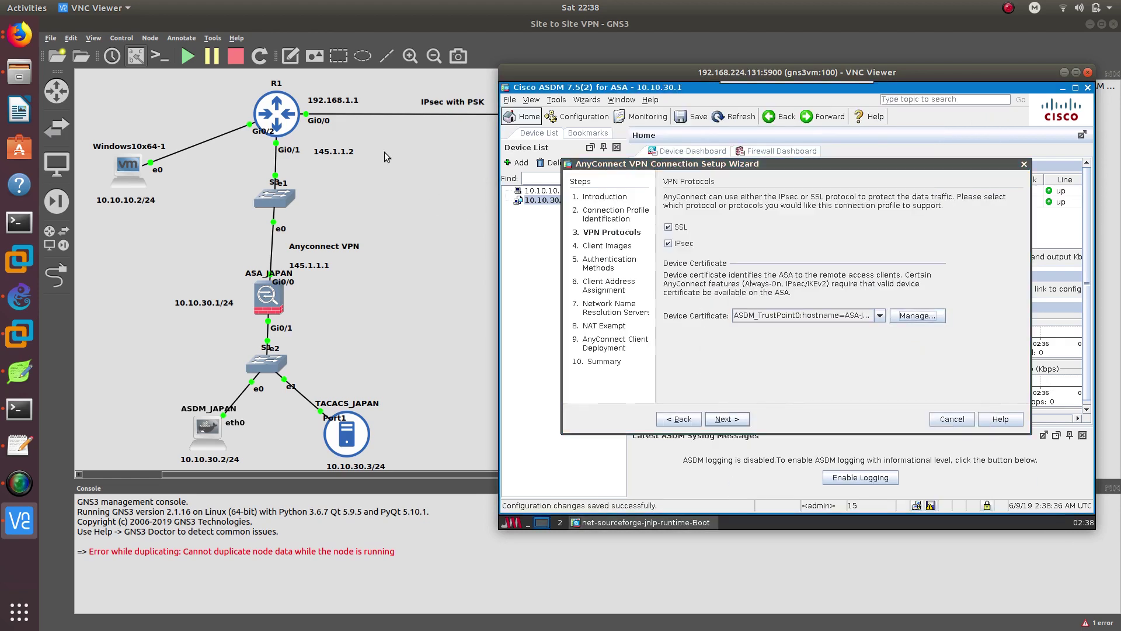
Add the anyconnect-win-4.3.02039-k9.pkg client image from the ASA flash
{"action": "left_click", "coordinate": [727, 420]}
{"action": "left_click_drag", "start_coordinate": [676, 166], "coordinate": [664, 141]}
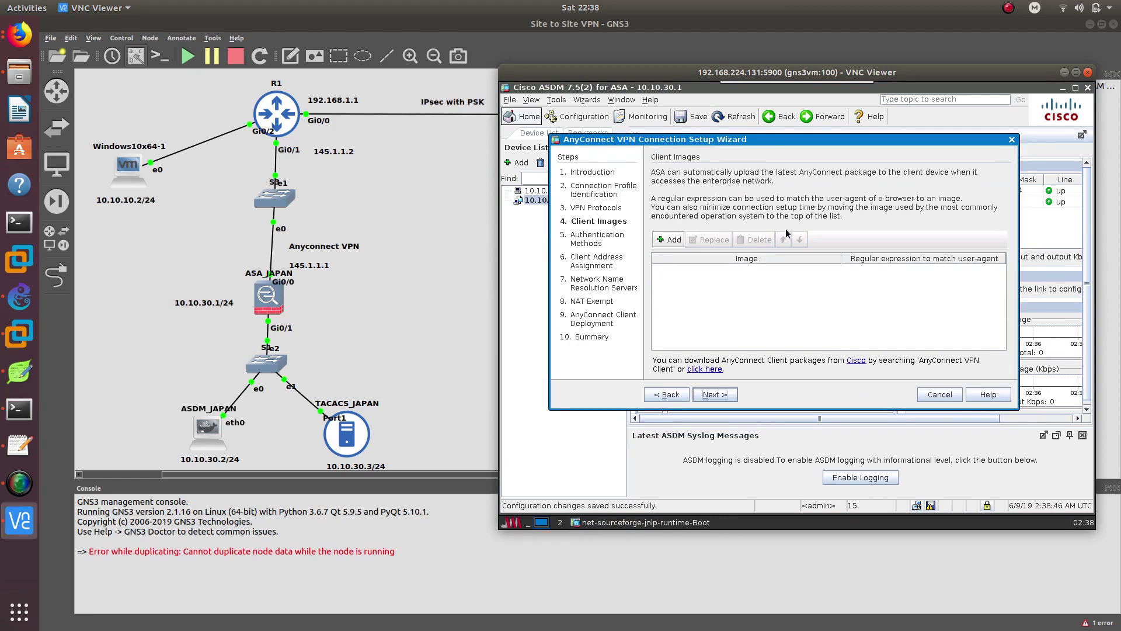
{"action": "left_click", "coordinate": [671, 241]}
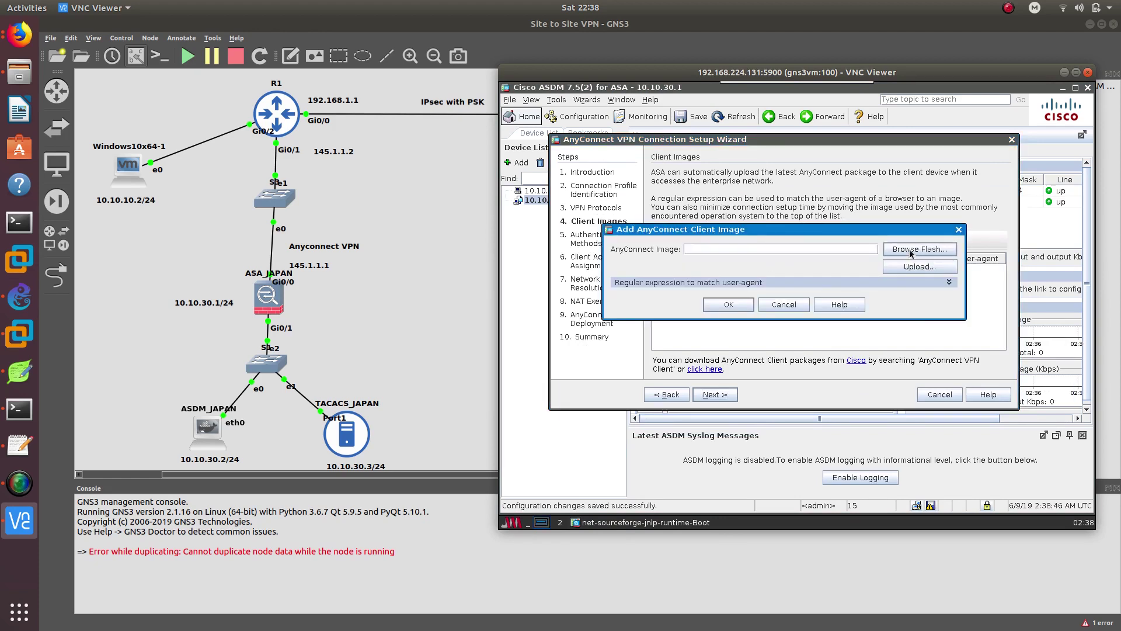
{"action": "left_click", "coordinate": [929, 249]}
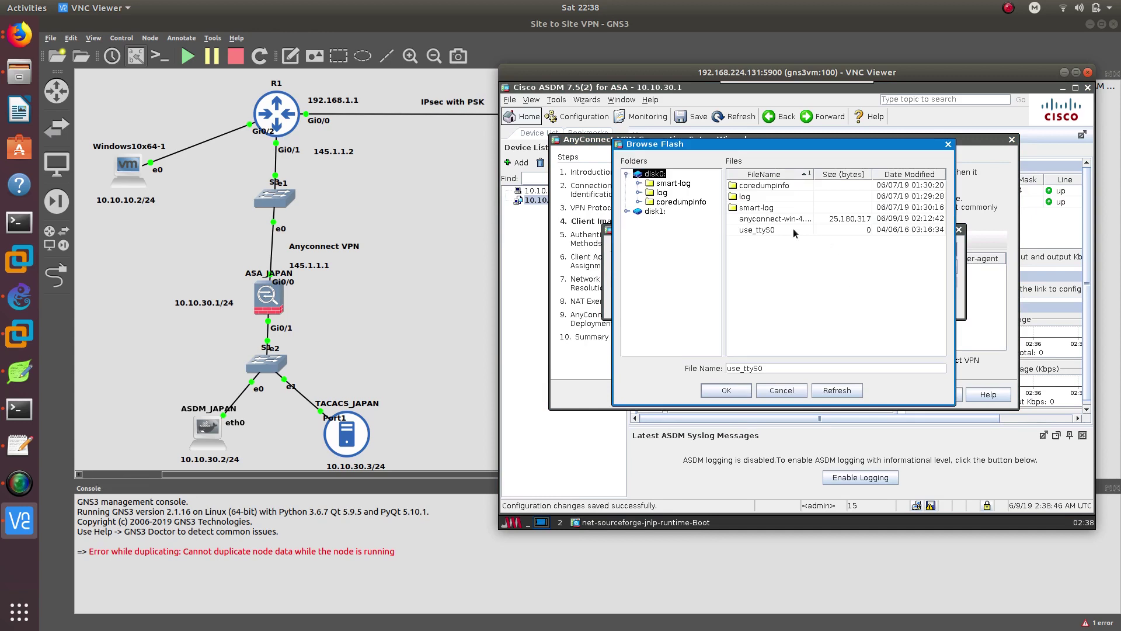
{"action": "left_click", "coordinate": [771, 219]}
{"action": "left_click", "coordinate": [726, 390]}
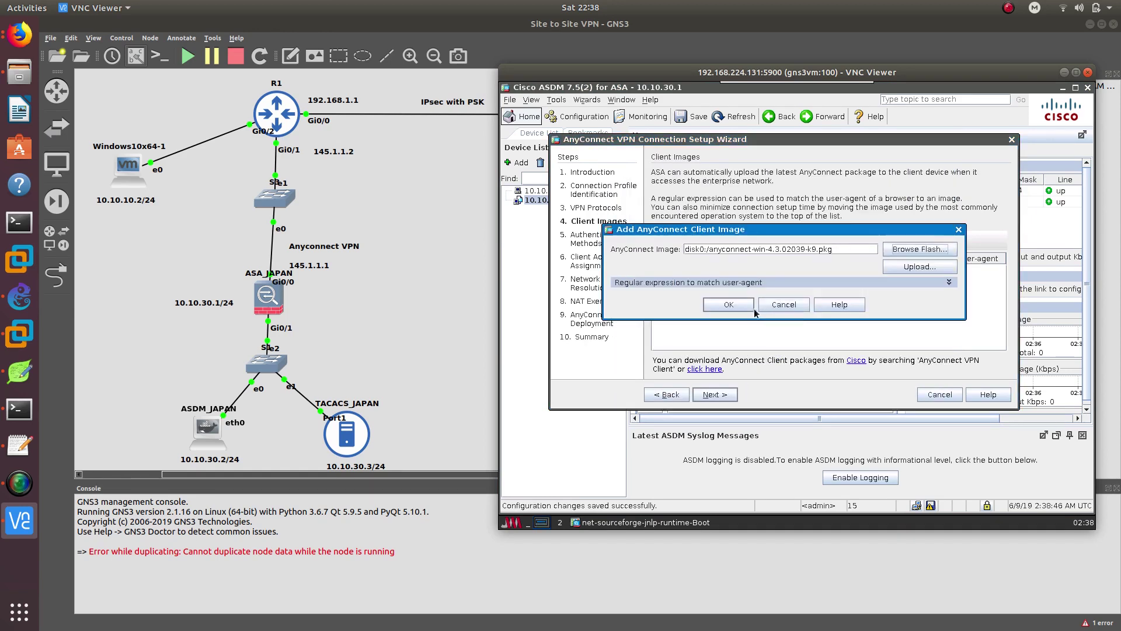
{"action": "left_click", "coordinate": [735, 305]}
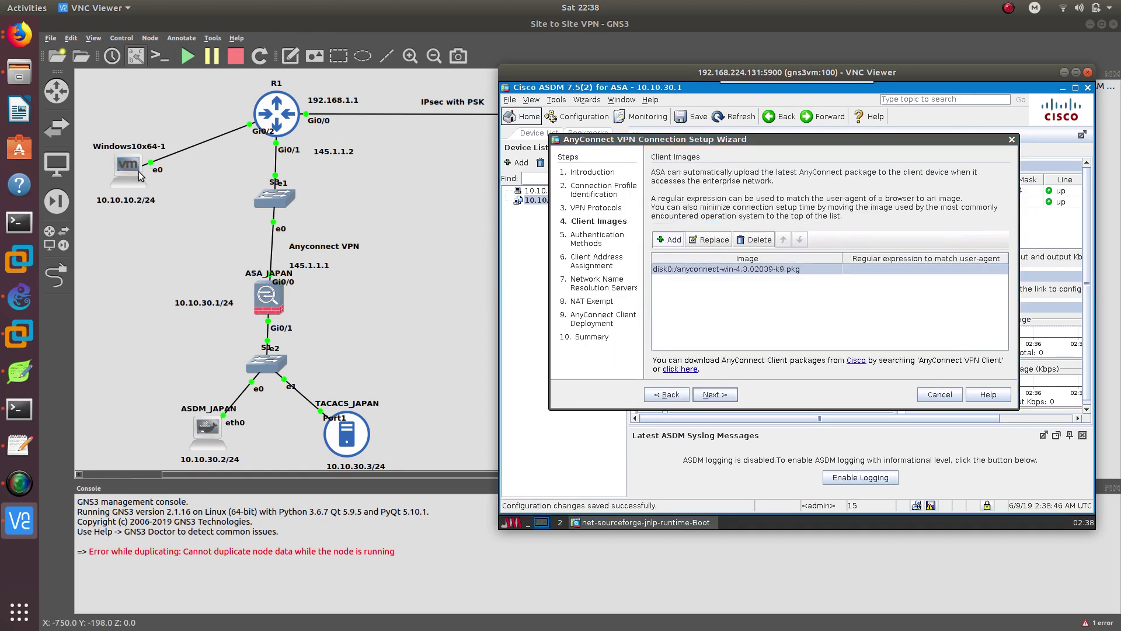
Add a new local user with its username and password to the user database
{"action": "left_click", "coordinate": [716, 395]}
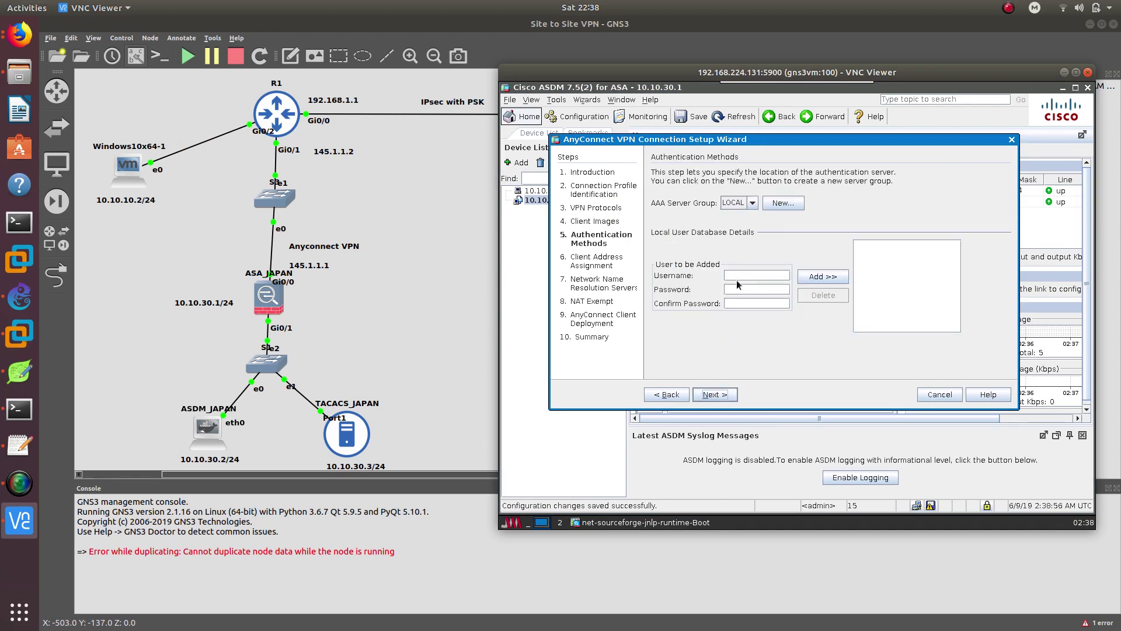
{"action": "left_click", "coordinate": [736, 275]}
{"action": "type", "text": "oscarss"}
{"action": "left_click", "coordinate": [832, 275]}
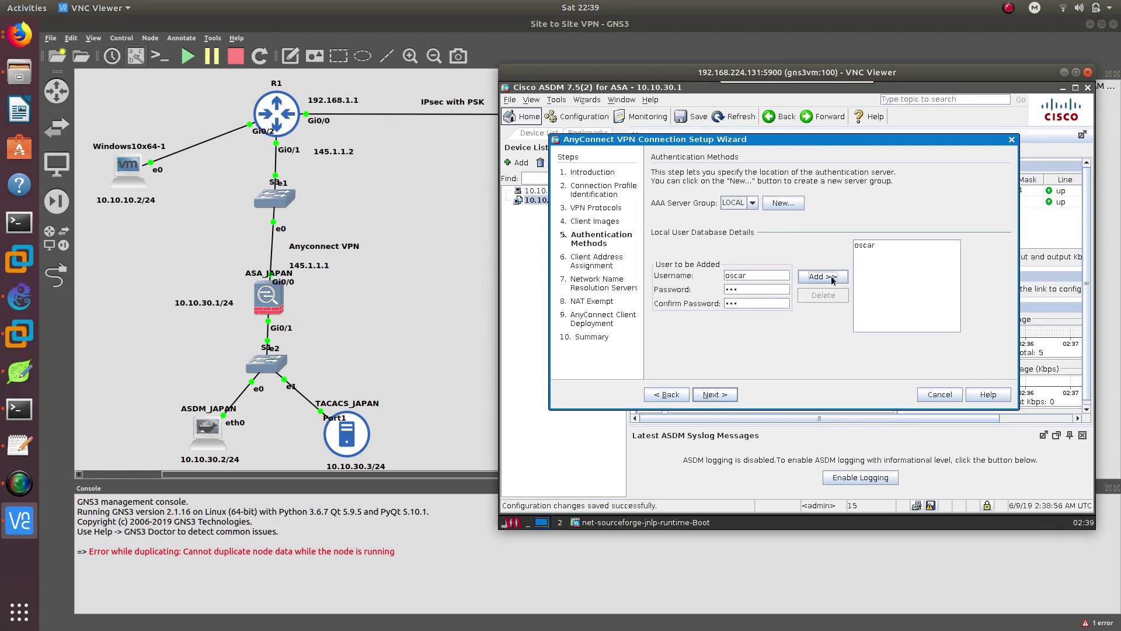
{"action": "left_click", "coordinate": [714, 395]}
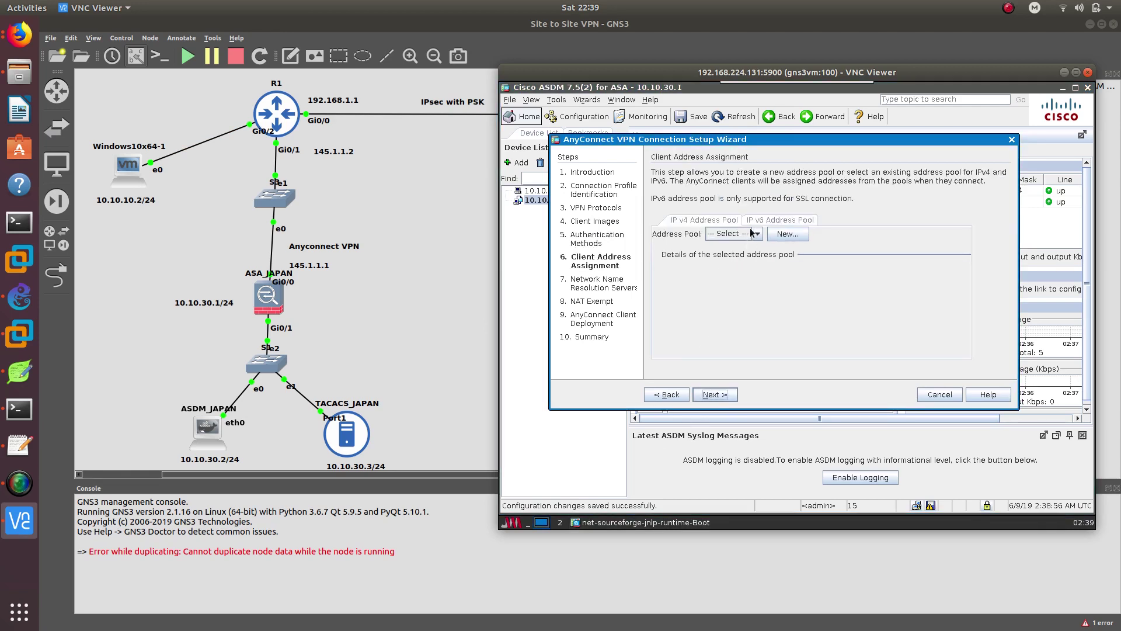
Define pool NEW_POOL, 192.168.20.1–192.168.20.20 with mask 255.255.255.0, then continue
{"action": "left_click", "coordinate": [782, 235]}
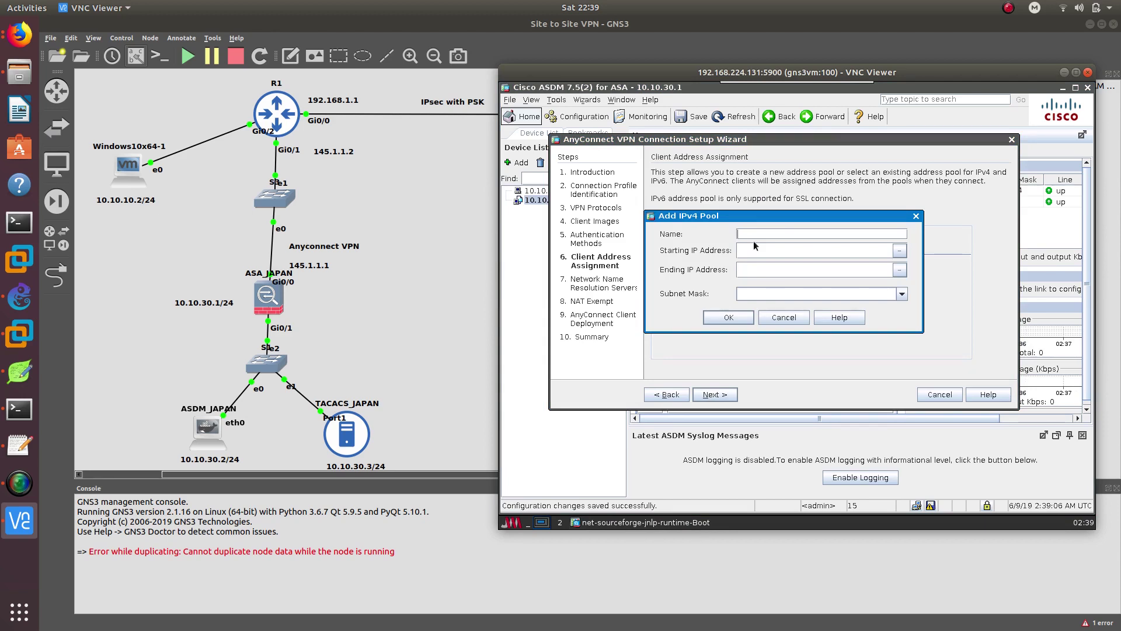
{"action": "type", "text": "NEW_POO"}
{"action": "type", "text": "192"}
{"action": "type", "text": ".168."}
{"action": "key", "text": "ctrl+v"}
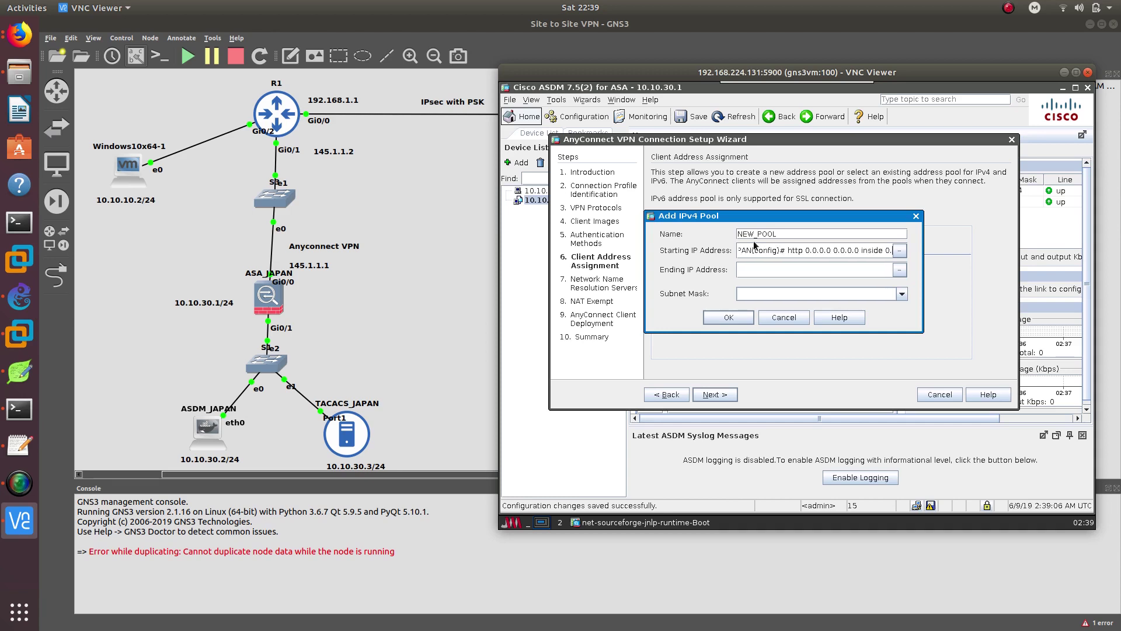
{"action": "key", "text": "ctrl+a"}
{"action": "key", "text": "BackSpace"}
{"action": "type", "text": "192."}
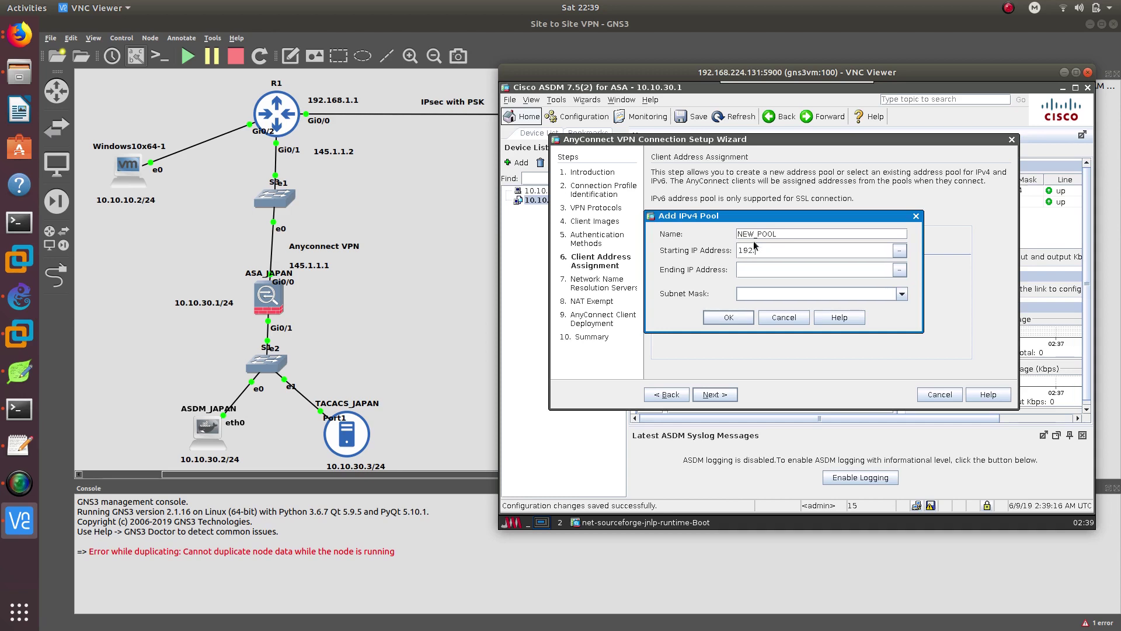
{"action": "type", "text": "168"}
{"action": "type", "text": "192"}
{"action": "type", "text": "."}
{"action": "type", "text": "168"}
{"action": "type", "text": ".20.20"}
{"action": "left_click", "coordinate": [903, 294]}
{"action": "left_click", "coordinate": [776, 317]}
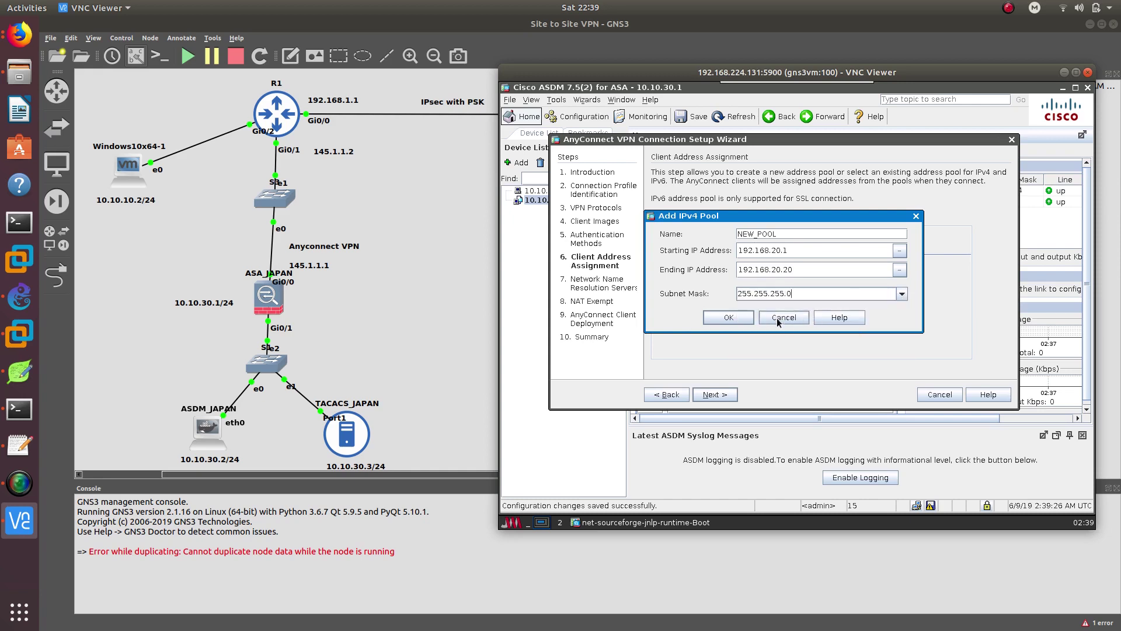
{"action": "left_click", "coordinate": [728, 317]}
{"action": "left_click", "coordinate": [713, 395]}
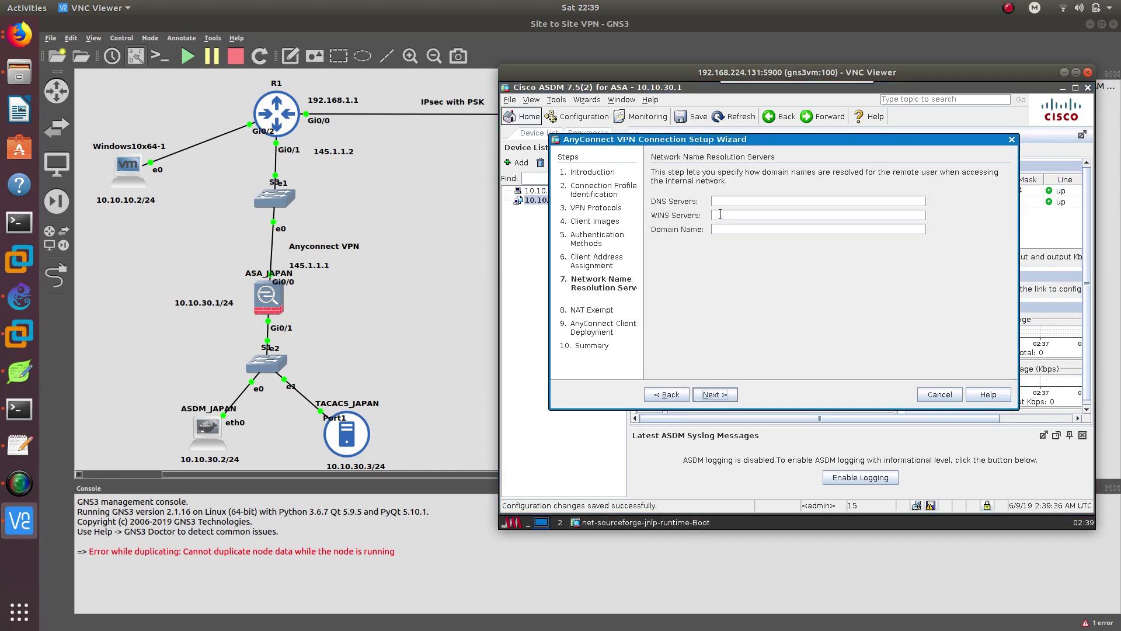
Skip DNS servers and exempt VPN traffic to the inside network 10.10.30.0/24 from NAT
{"action": "left_click", "coordinate": [695, 395]}
{"action": "left_click", "coordinate": [797, 318]}
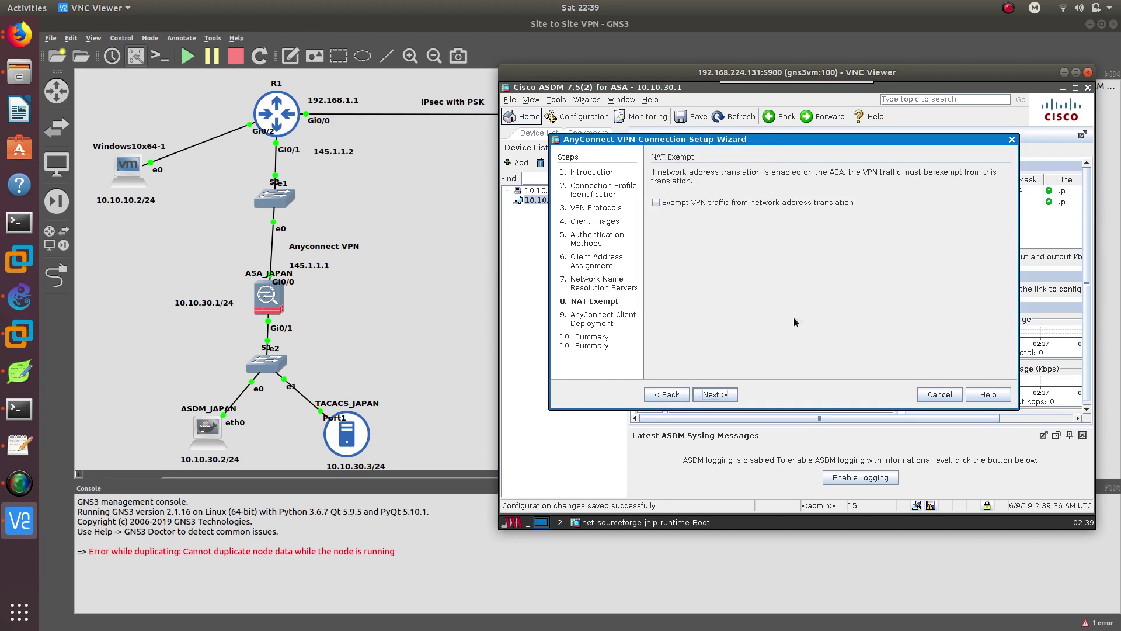
{"action": "left_click", "coordinate": [703, 202]}
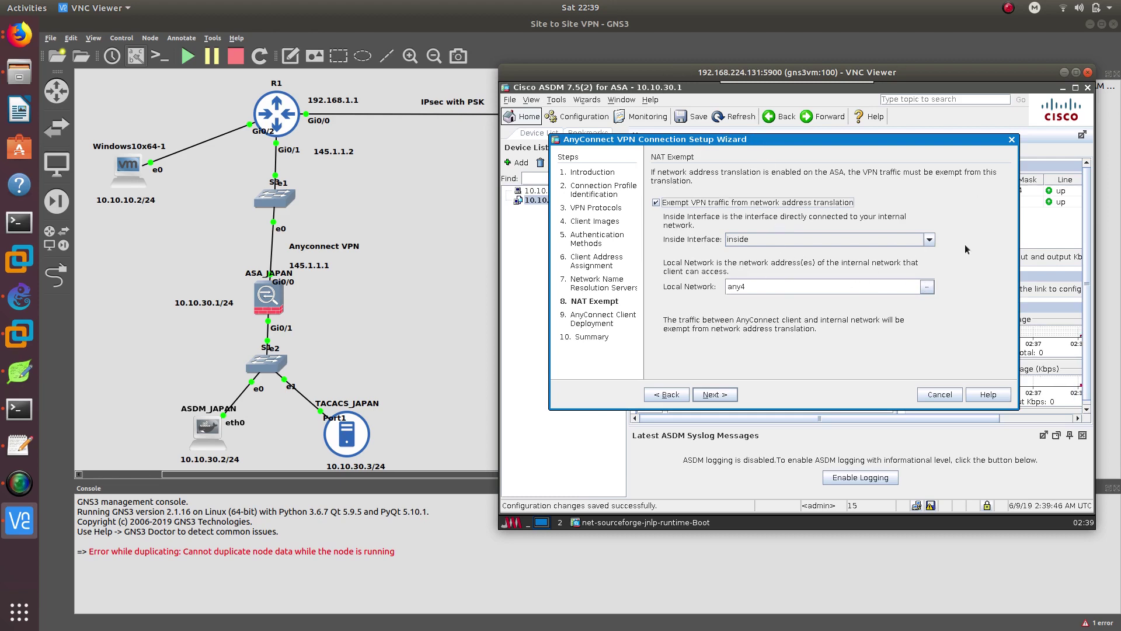
{"action": "left_click", "coordinate": [927, 287]}
{"action": "left_click", "coordinate": [675, 215]}
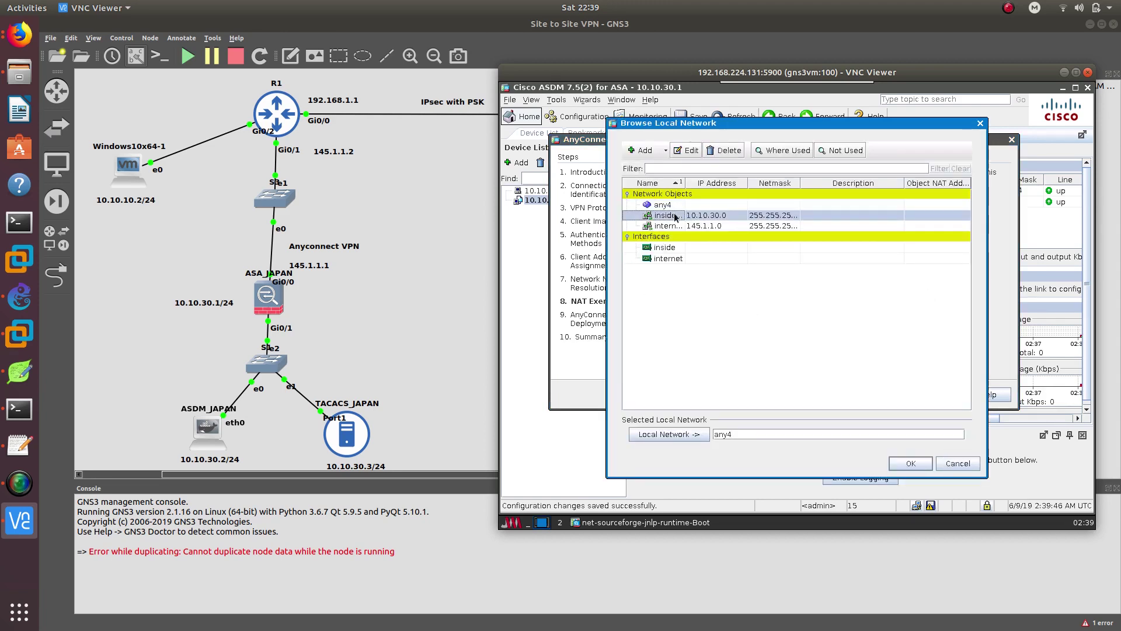
{"action": "double_click", "coordinate": [675, 215]}
{"action": "left_click", "coordinate": [910, 463]}
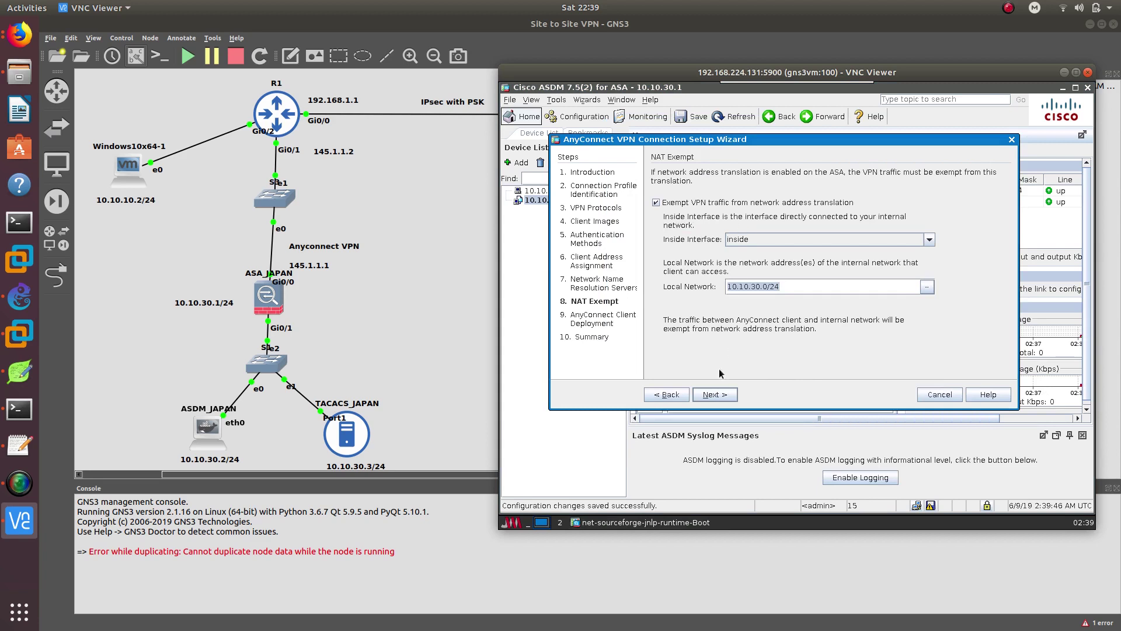
Step through client deployment and the summary, then finish the wizard
{"action": "left_click", "coordinate": [715, 394]}
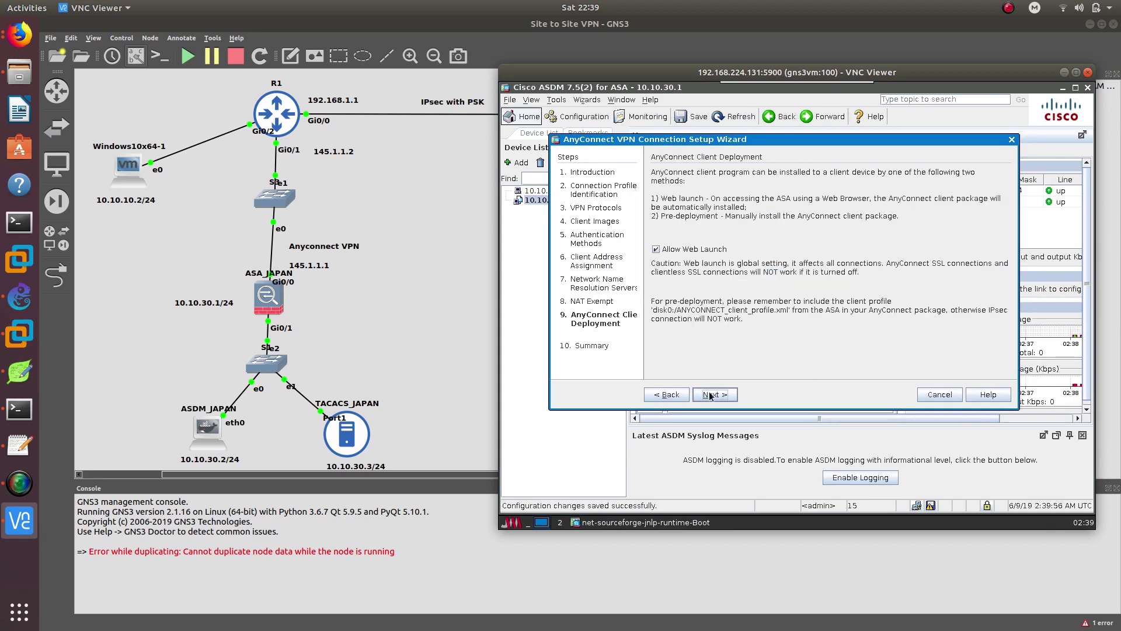
{"action": "left_click", "coordinate": [713, 395]}
{"action": "left_click", "coordinate": [716, 395]}
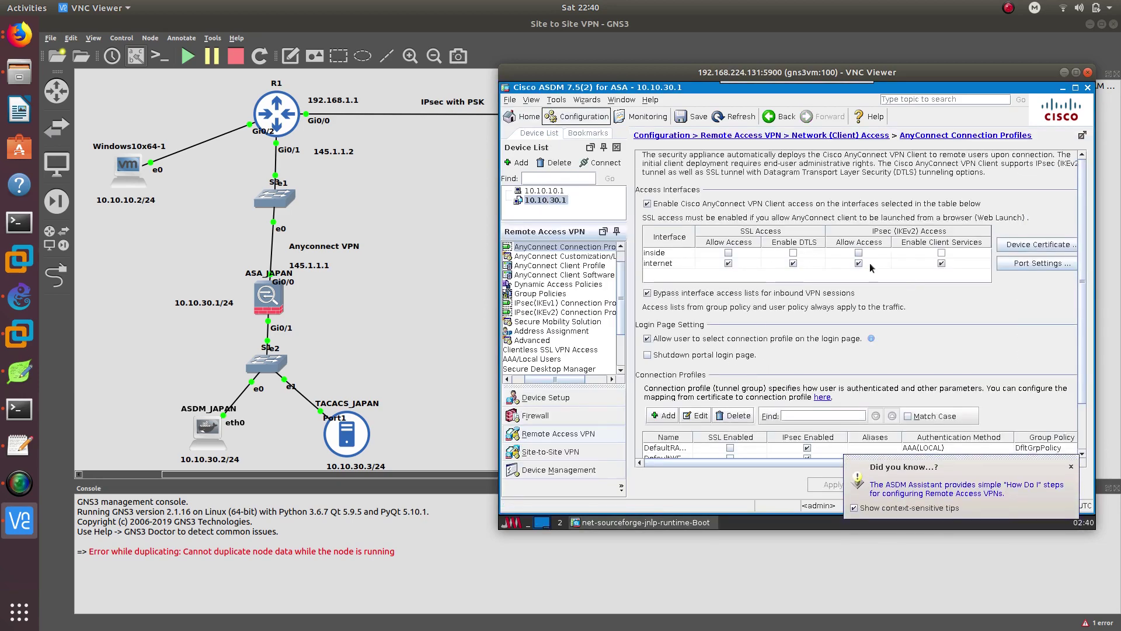
Assign GroupPolicy_ANYCONNECT to the local VPN user and apply the change
{"action": "scroll", "coordinate": [843, 394], "scroll_direction": "down", "scroll_amount": 1}
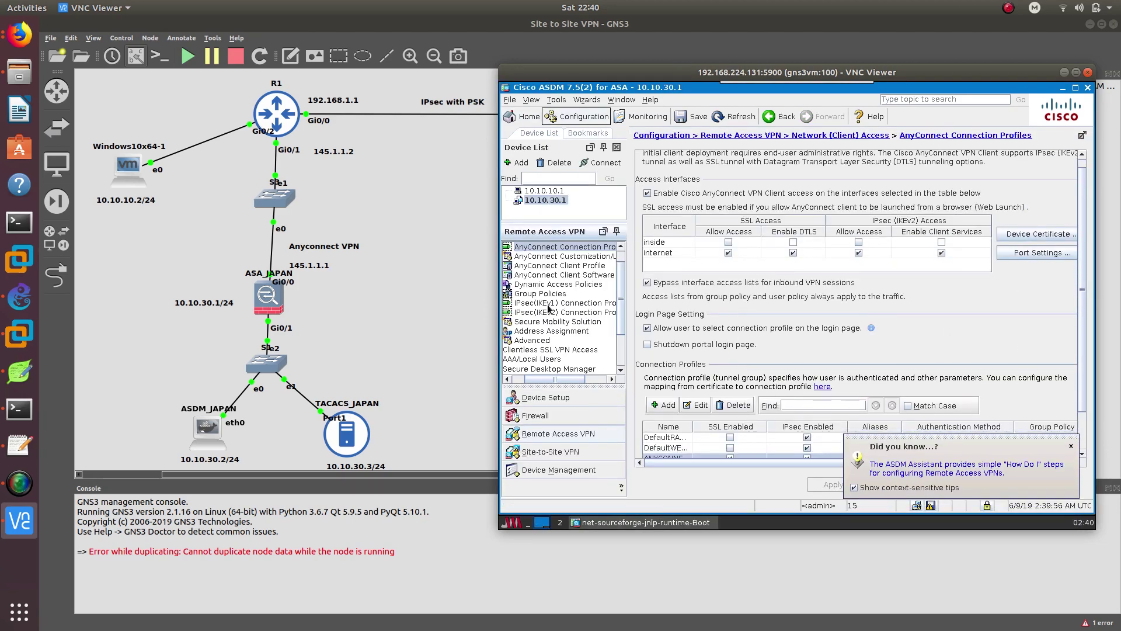
{"action": "left_click", "coordinate": [532, 294]}
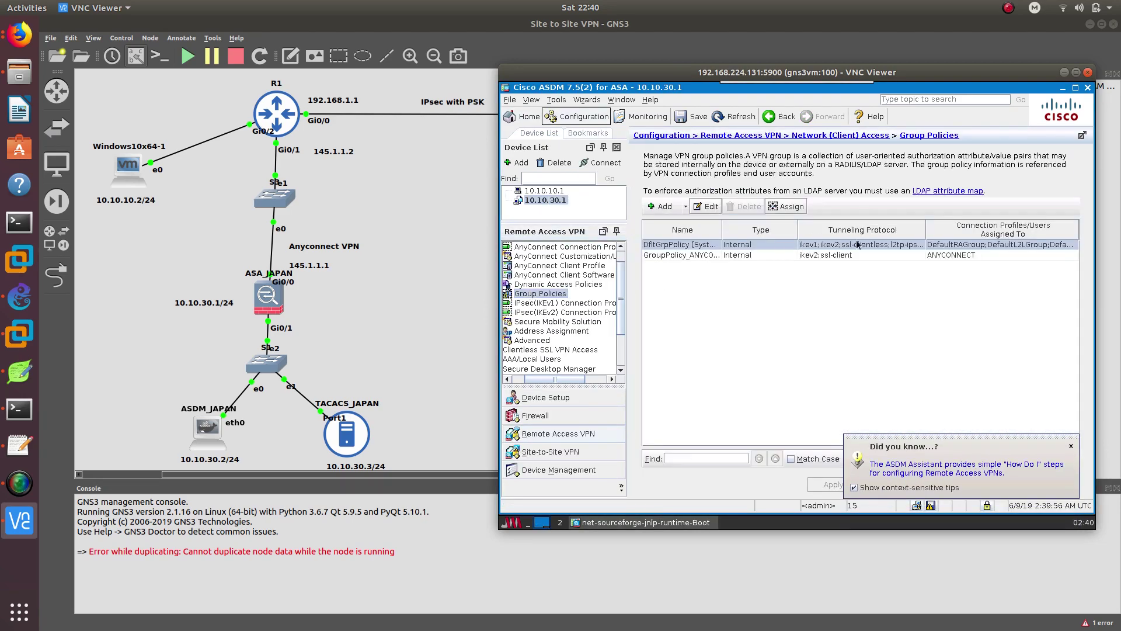
{"action": "left_click", "coordinate": [730, 255]}
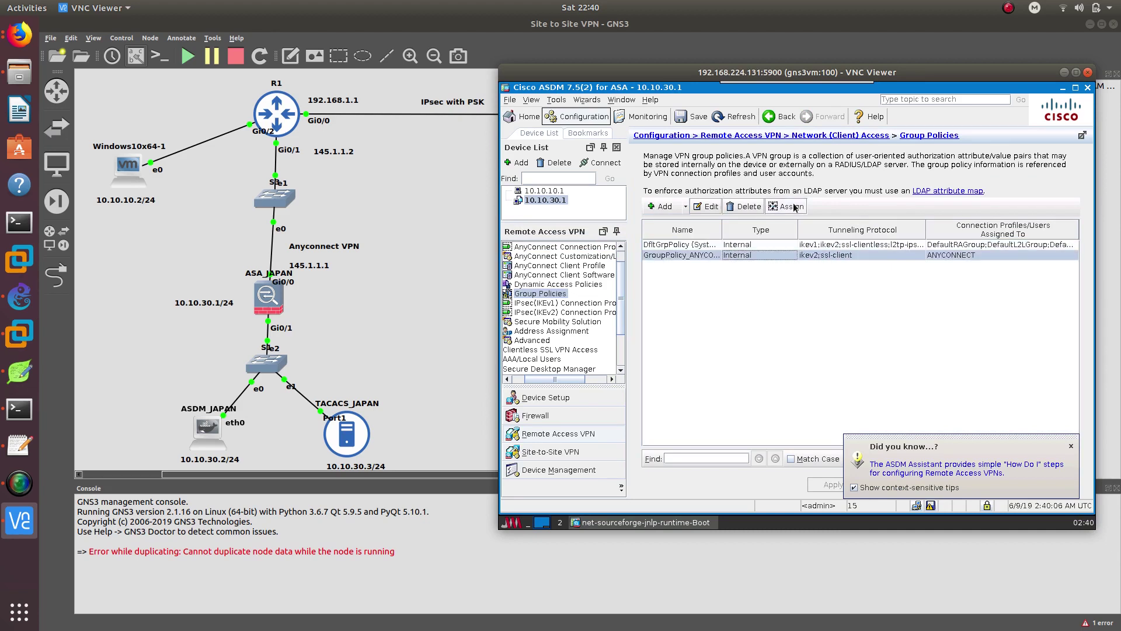
{"action": "left_click", "coordinate": [787, 206]}
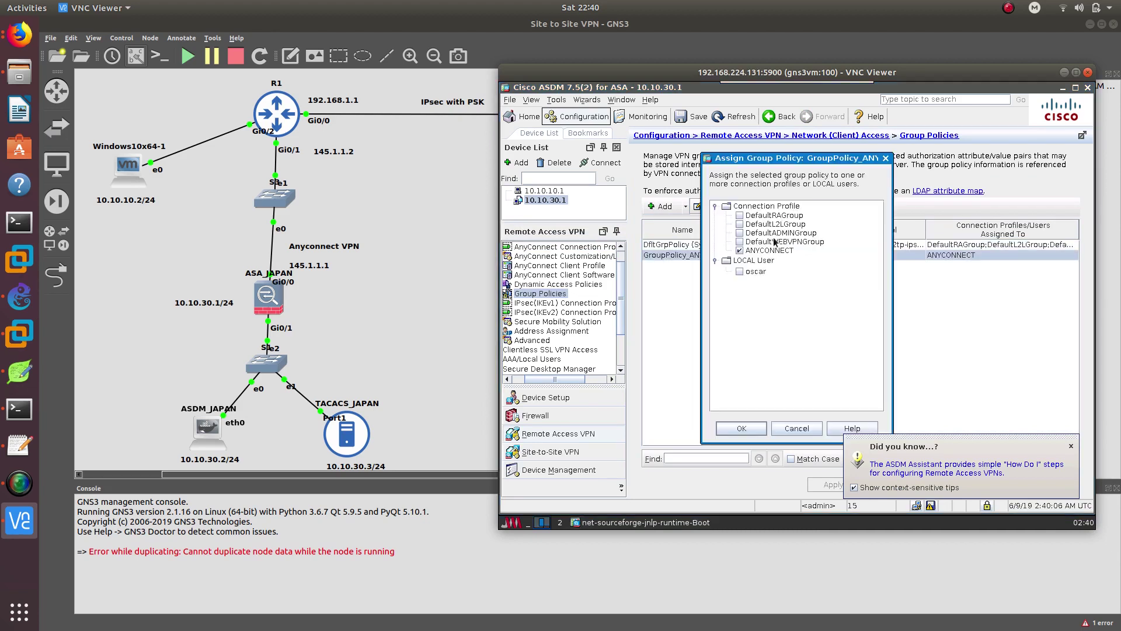
{"action": "left_click", "coordinate": [748, 428]}
{"action": "left_click", "coordinate": [1071, 446]}
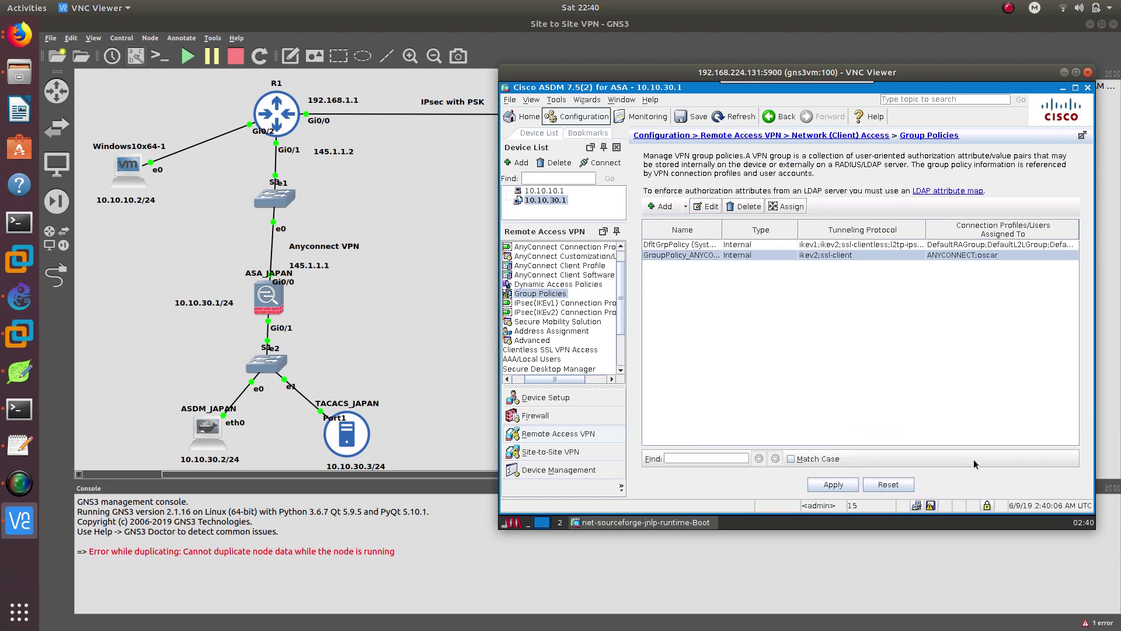
{"action": "left_click", "coordinate": [834, 484]}
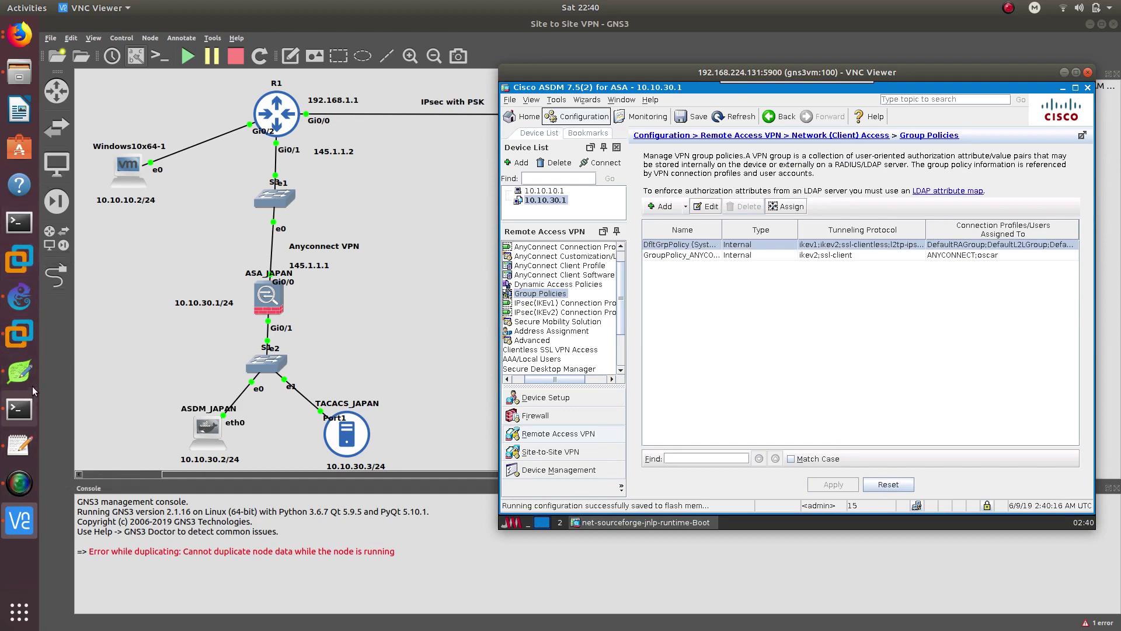
{"action": "left_click", "coordinate": [20, 334]}
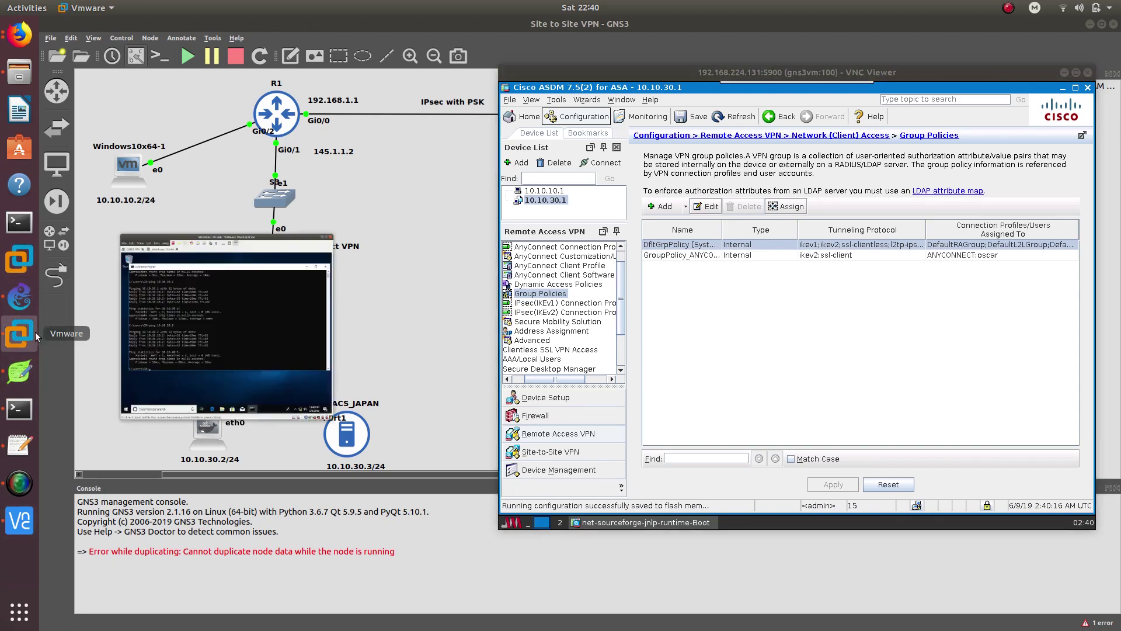
{"action": "left_click", "coordinate": [228, 327]}
{"action": "left_click", "coordinate": [964, 140]}
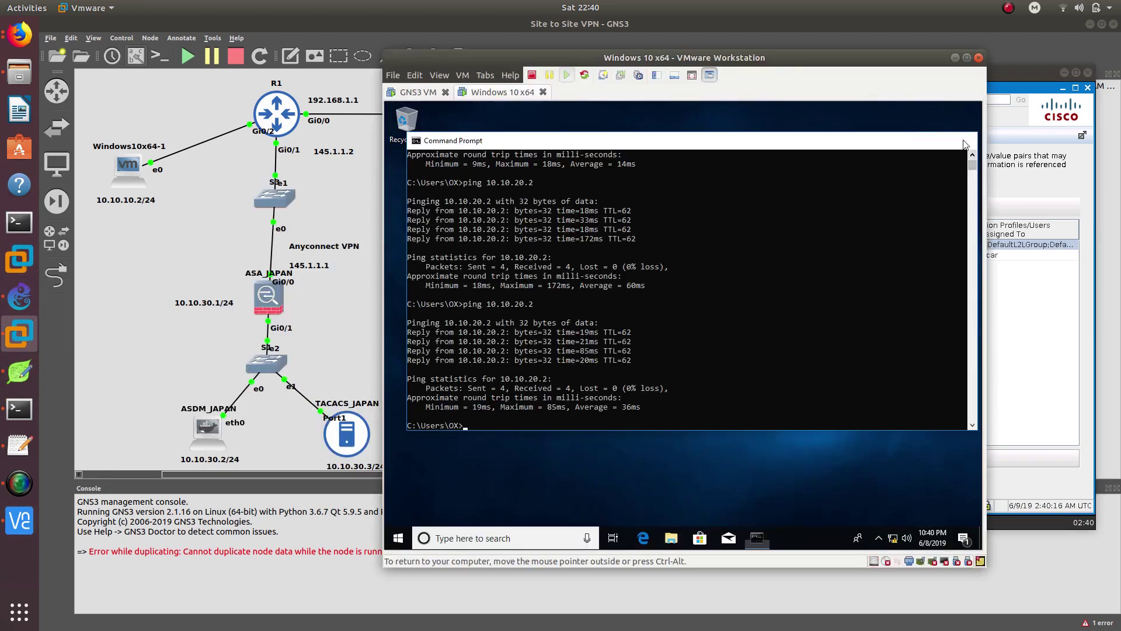
{"action": "left_click", "coordinate": [879, 538]}
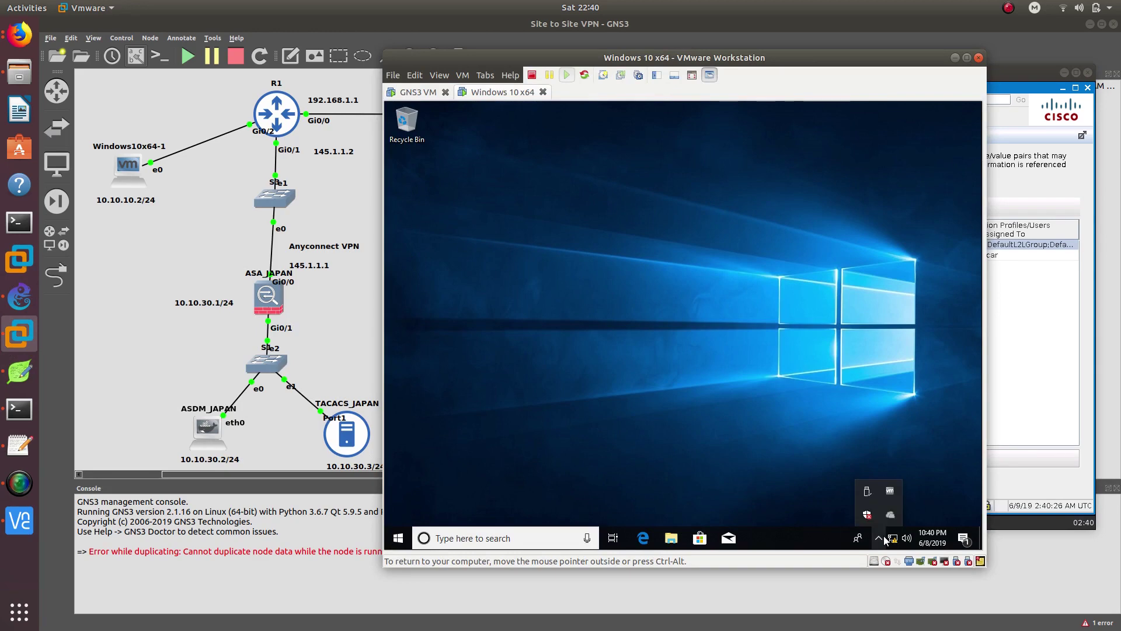
{"action": "left_click", "coordinate": [643, 536]}
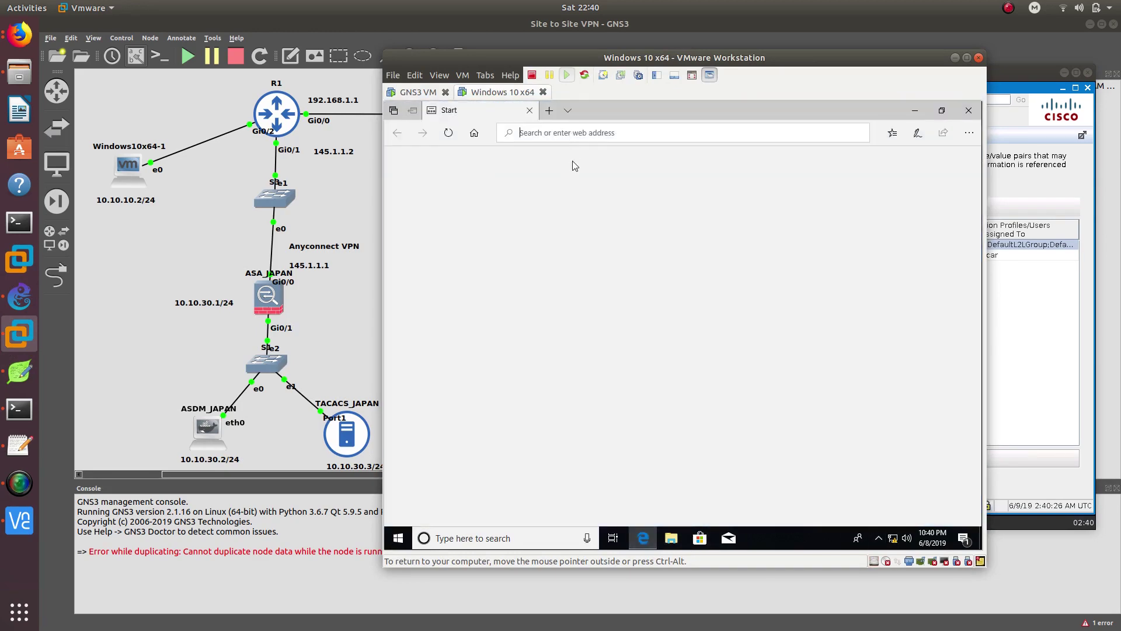
{"action": "type", "text": "http"}
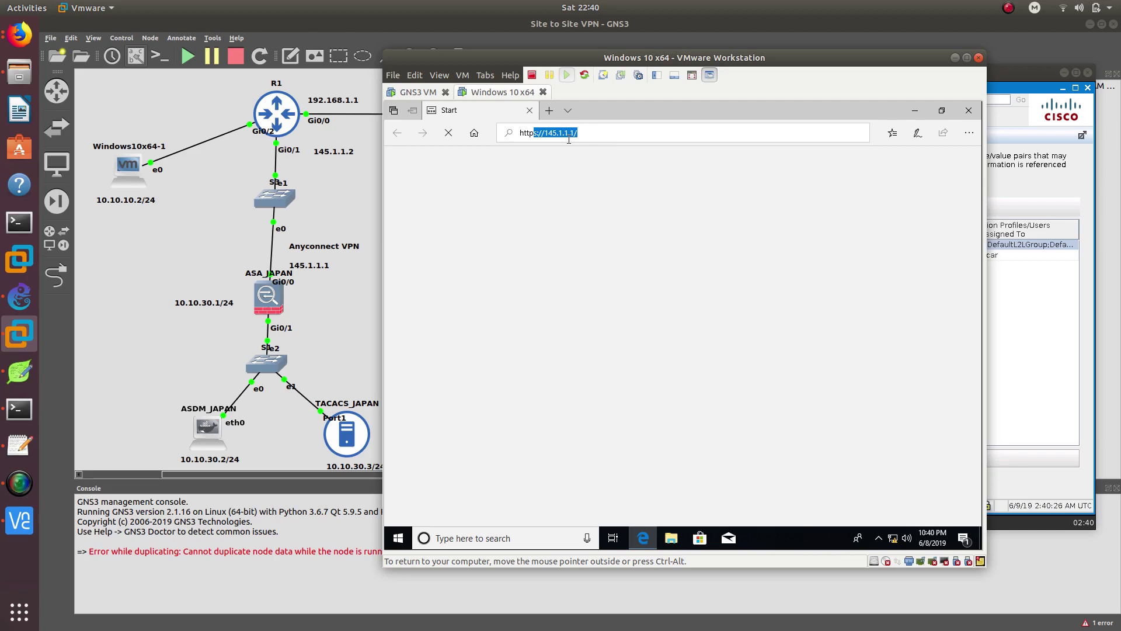
{"action": "key", "text": "Left"}
{"action": "key", "text": "Return"}
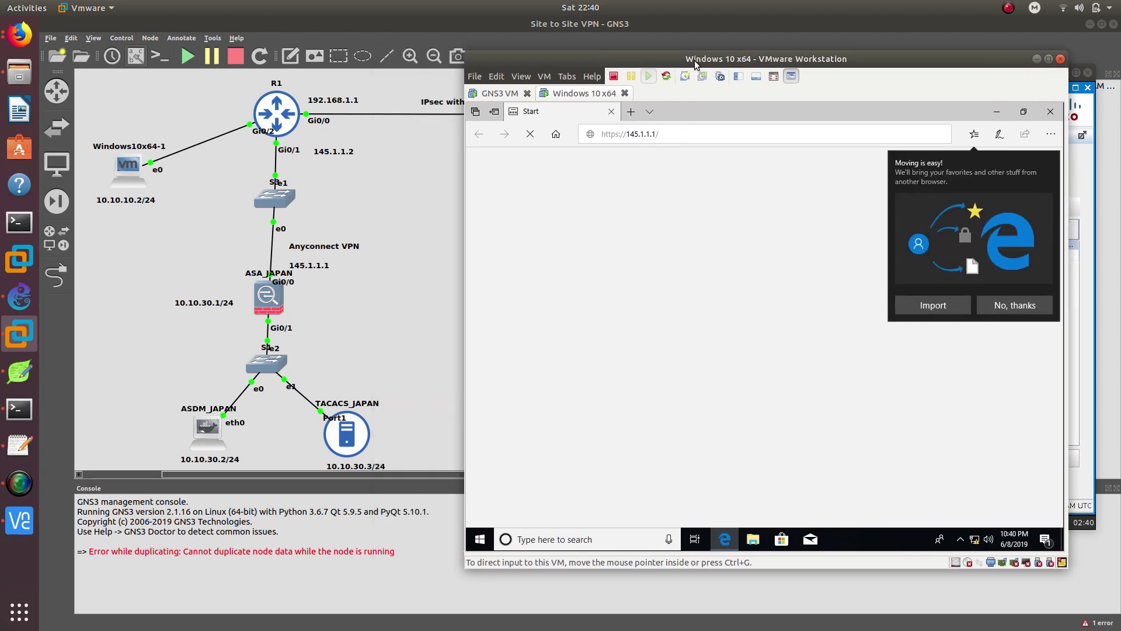
{"action": "left_click_drag", "start_coordinate": [612, 60], "coordinate": [589, 55]}
{"action": "left_click", "coordinate": [911, 300]}
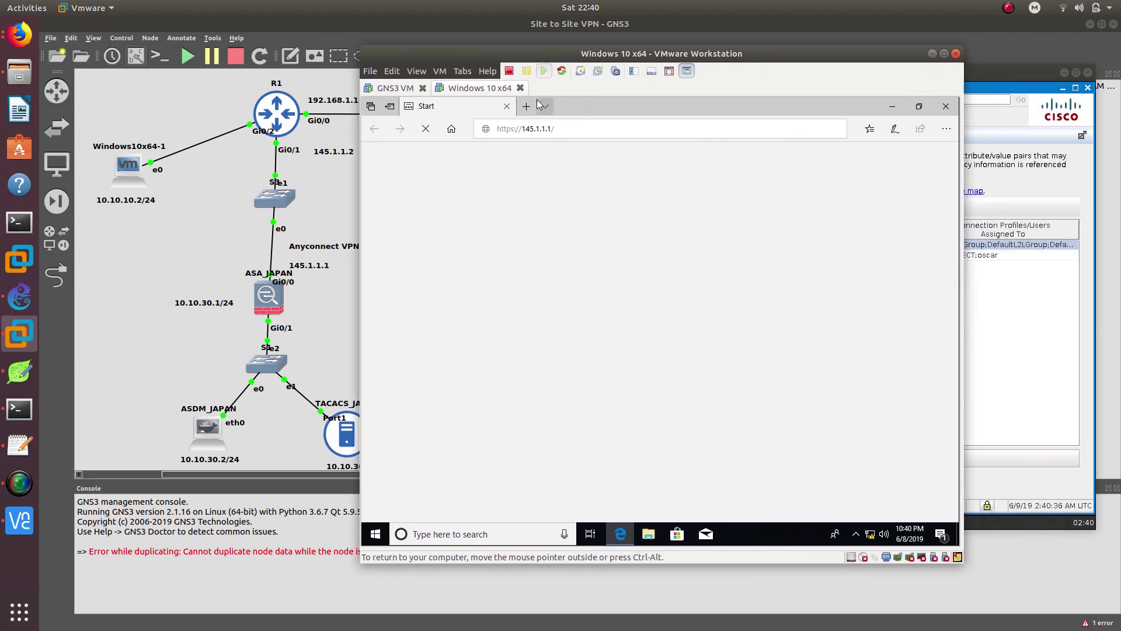
{"action": "left_click", "coordinate": [584, 129]}
{"action": "key", "text": "Return"}
Open Command Prompt and ping 145.1.1.1, seeing requests time out
{"action": "left_click", "coordinate": [380, 537]}
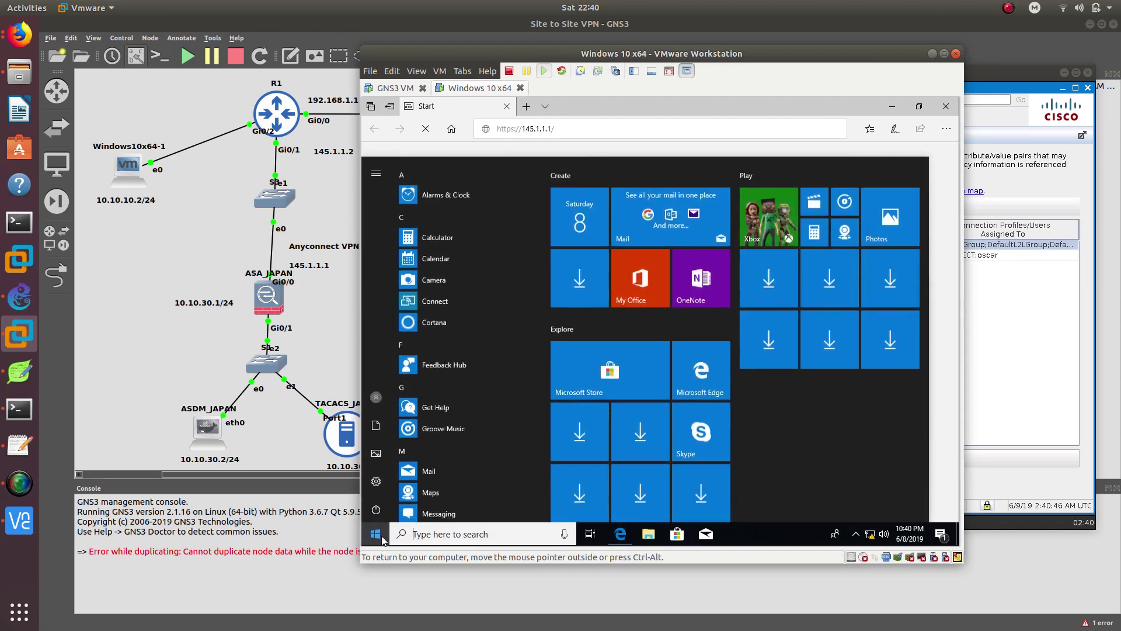
{"action": "type", "text": "c"}
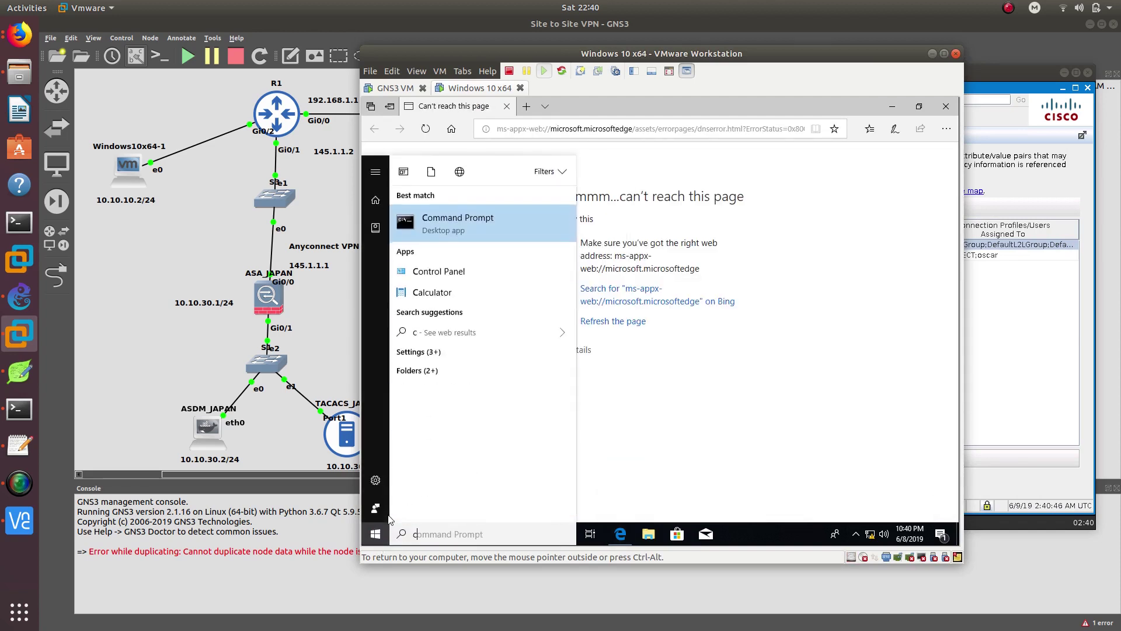
{"action": "type", "text": "md"}
{"action": "key", "text": "Return"}
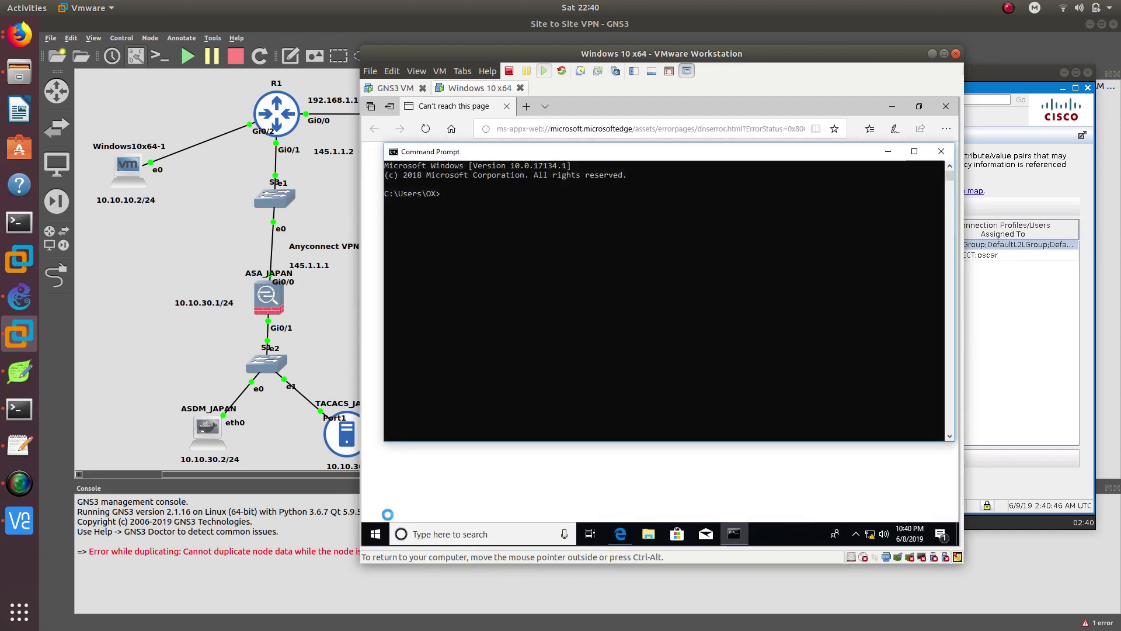
{"action": "type", "text": "ping 145.1.1.1"}
{"action": "key", "text": "Return"}
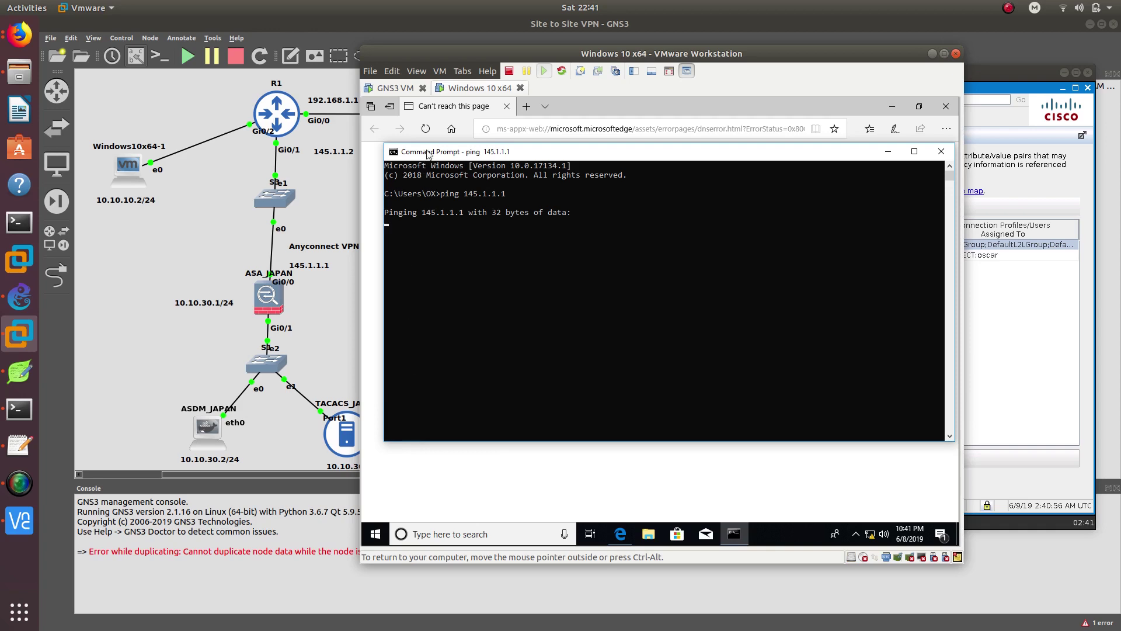
{"action": "mouse_move", "coordinate": [455, 157]}
{"action": "left_mouse_down"}
{"action": "mouse_move", "coordinate": [435, 154]}
{"action": "mouse_move", "coordinate": [450, 169]}
{"action": "left_mouse_up"}
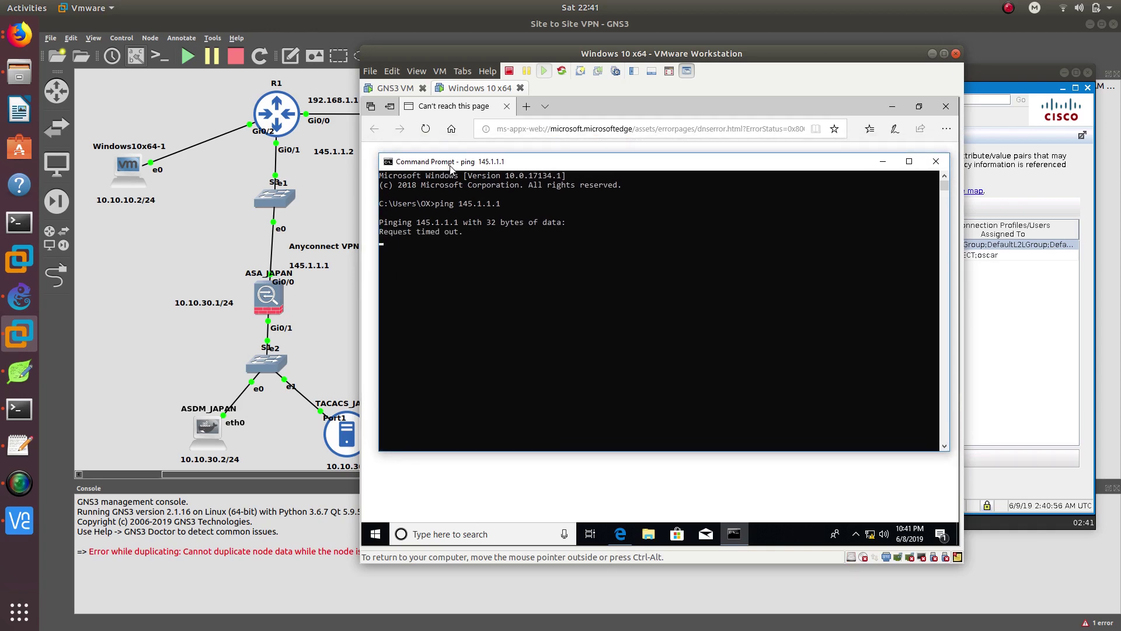
{"action": "left_click", "coordinate": [7, 416]}
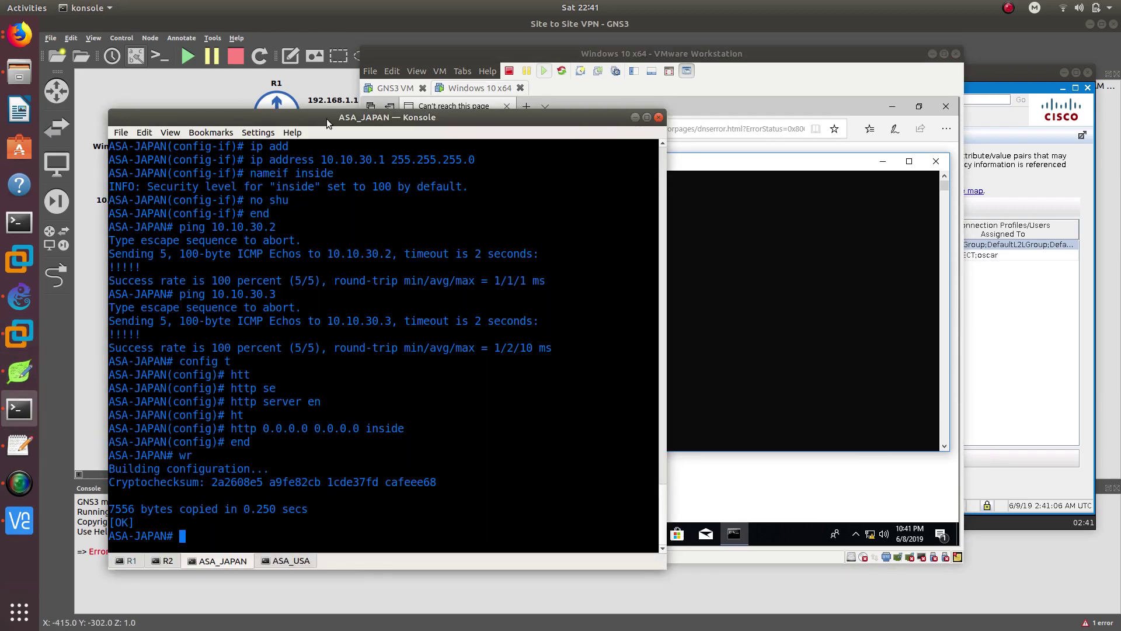
Exit R1 config mode and run show ip route to check the 10.10.30.0/24 static route
{"action": "left_click_drag", "start_coordinate": [327, 118], "coordinate": [695, 116]}
{"action": "left_click", "coordinate": [493, 561]}
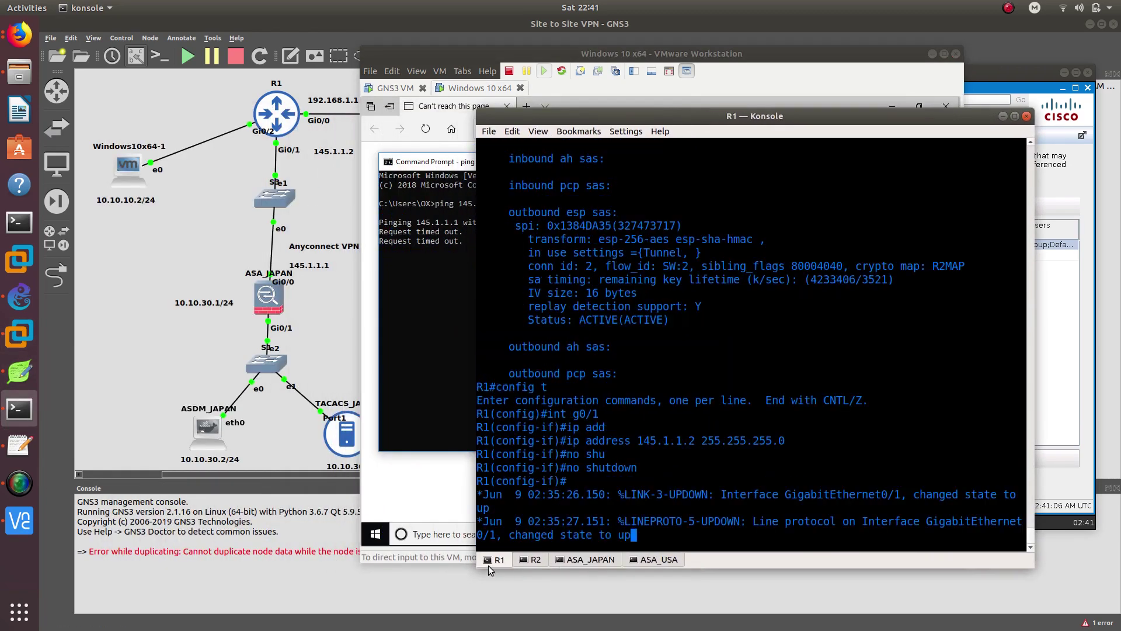
{"action": "key", "text": "Return"}
{"action": "key", "text": "Return"}
{"action": "key", "text": "Return"}
{"action": "key", "text": "Return"}
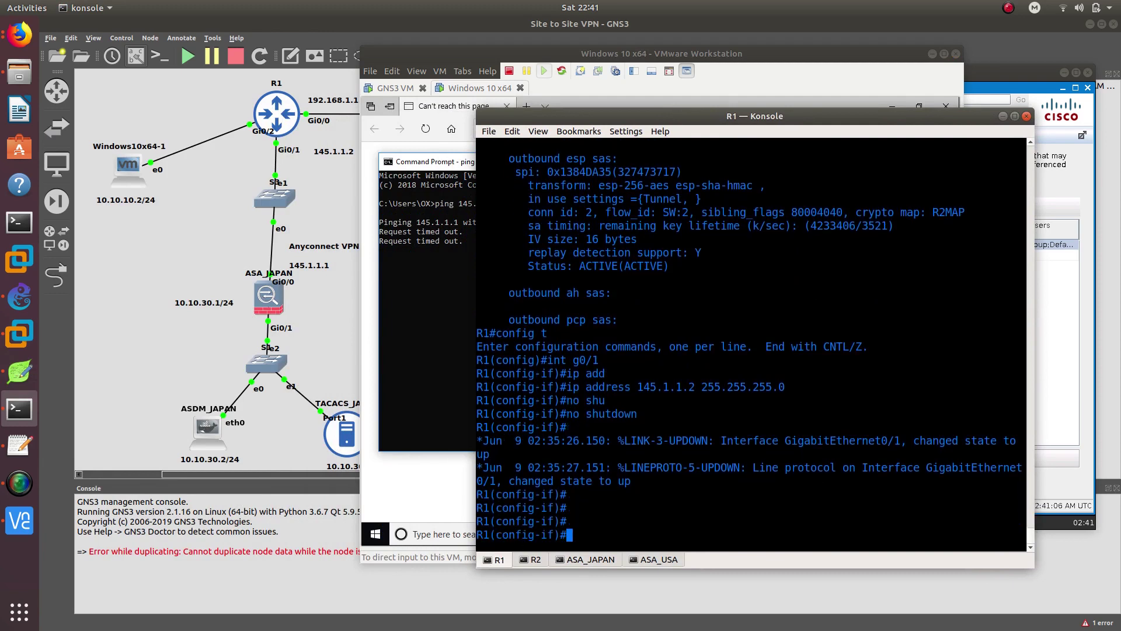
{"action": "type", "text": "n"}
{"action": "type", "text": "nd"}
{"action": "key", "text": "Return"}
{"action": "type", "text": "h"}
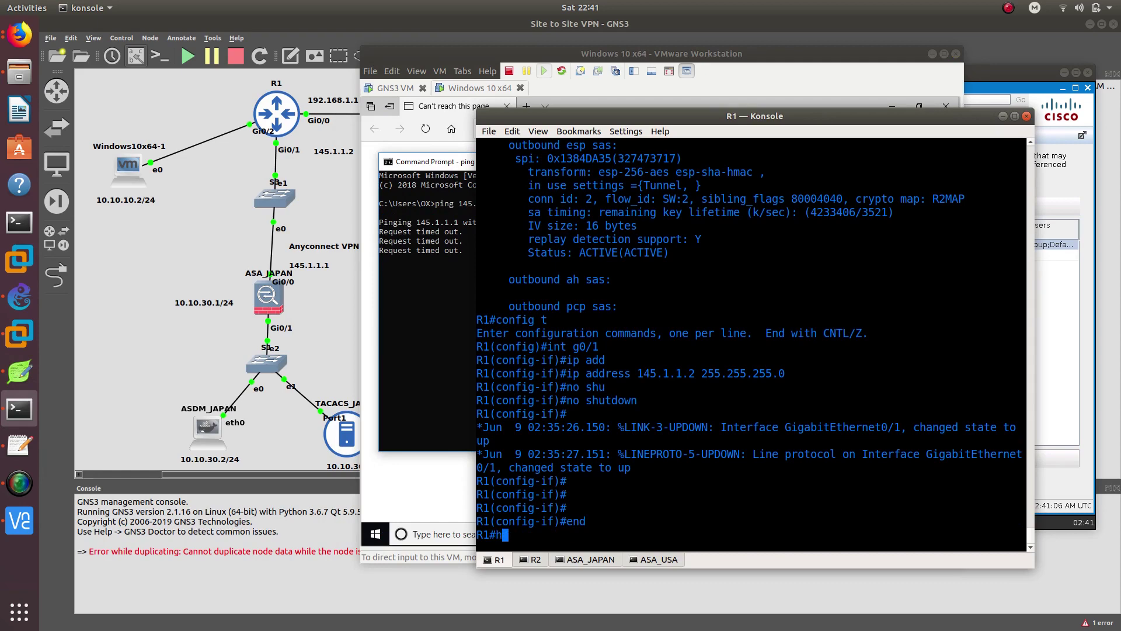
{"action": "type", "text": "how ip route"}
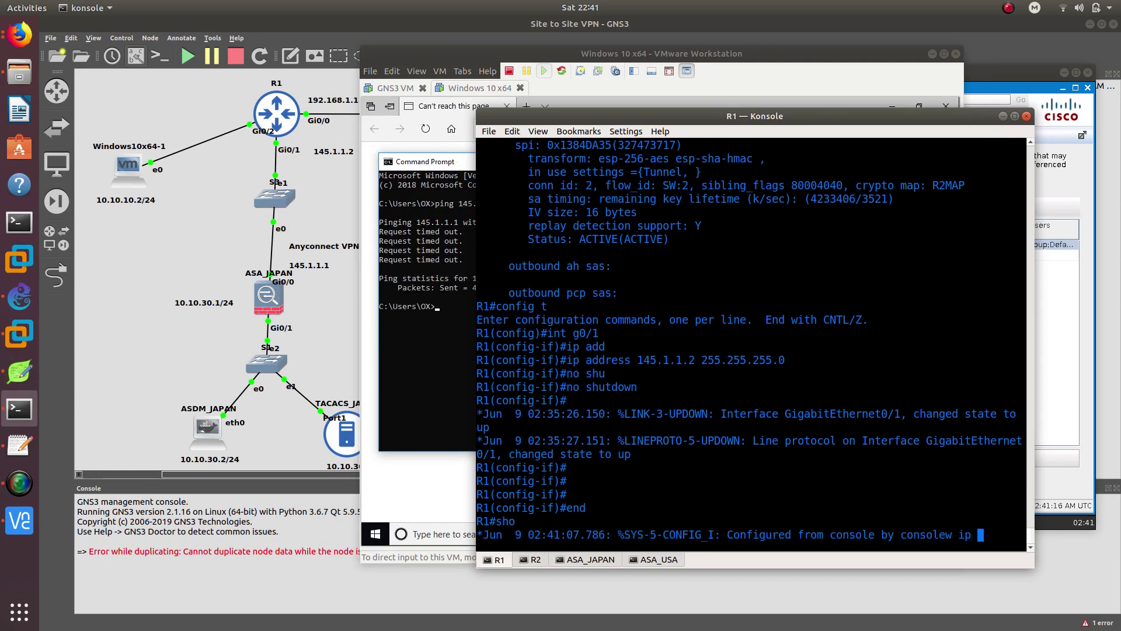
{"action": "key", "text": "Return"}
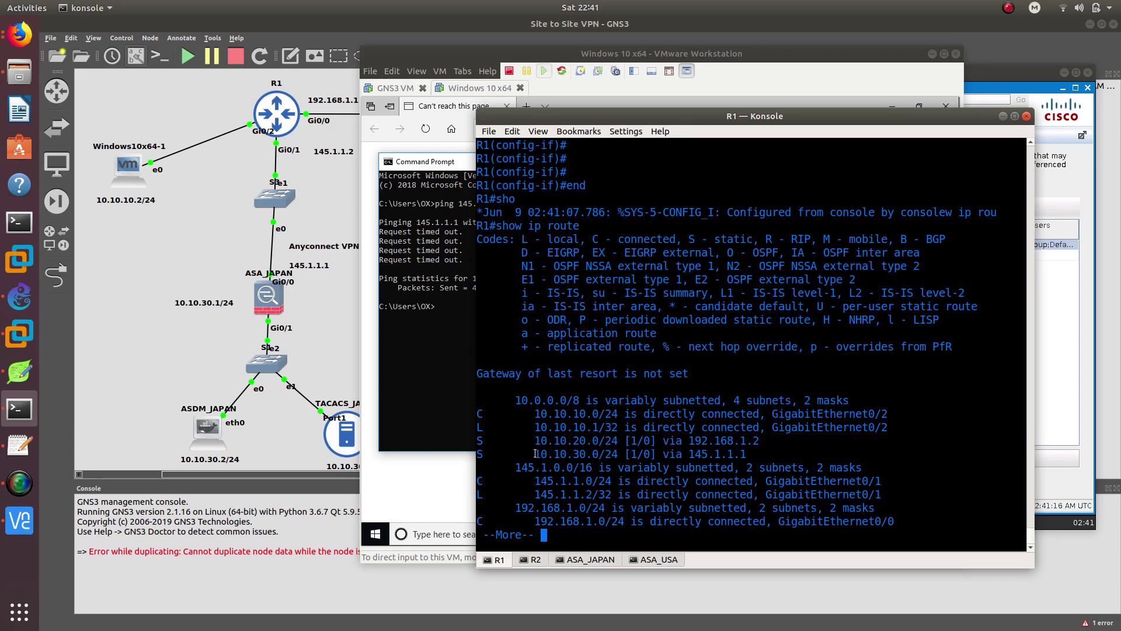
{"action": "left_click_drag", "start_coordinate": [535, 454], "coordinate": [635, 458]}
{"action": "left_click", "coordinate": [592, 560]}
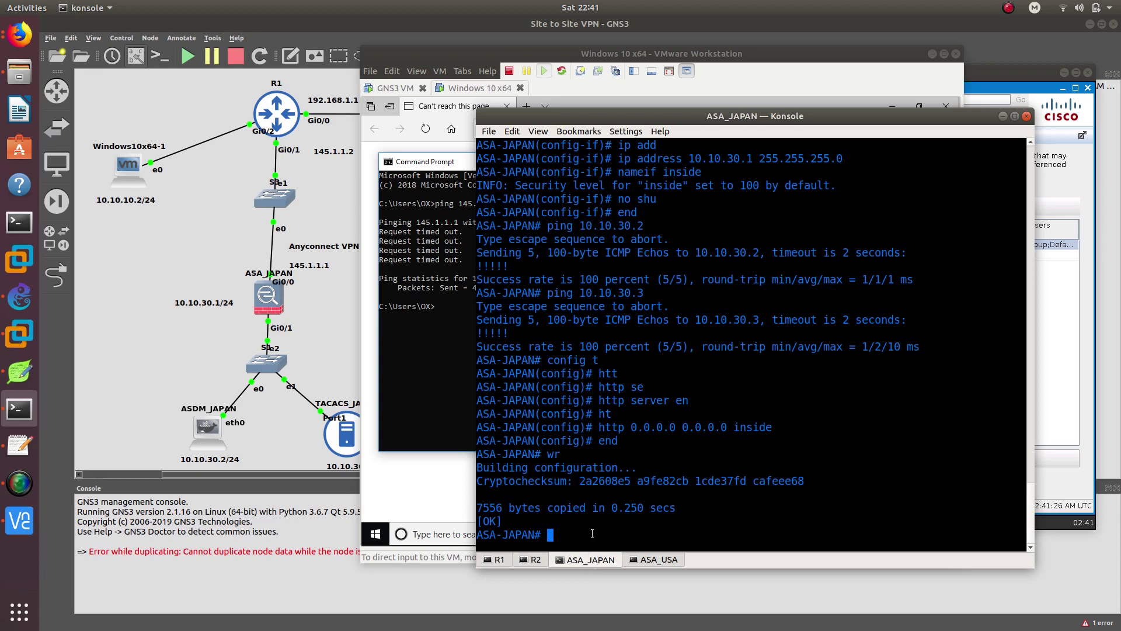
Add route internet 0.0.0.0 0.0.0.0 145.1.1.2 in ASA_JAPAN global config
{"action": "type", "text": "config t"}
{"action": "key", "text": "Return"}
{"action": "type", "text": "ip rou"}
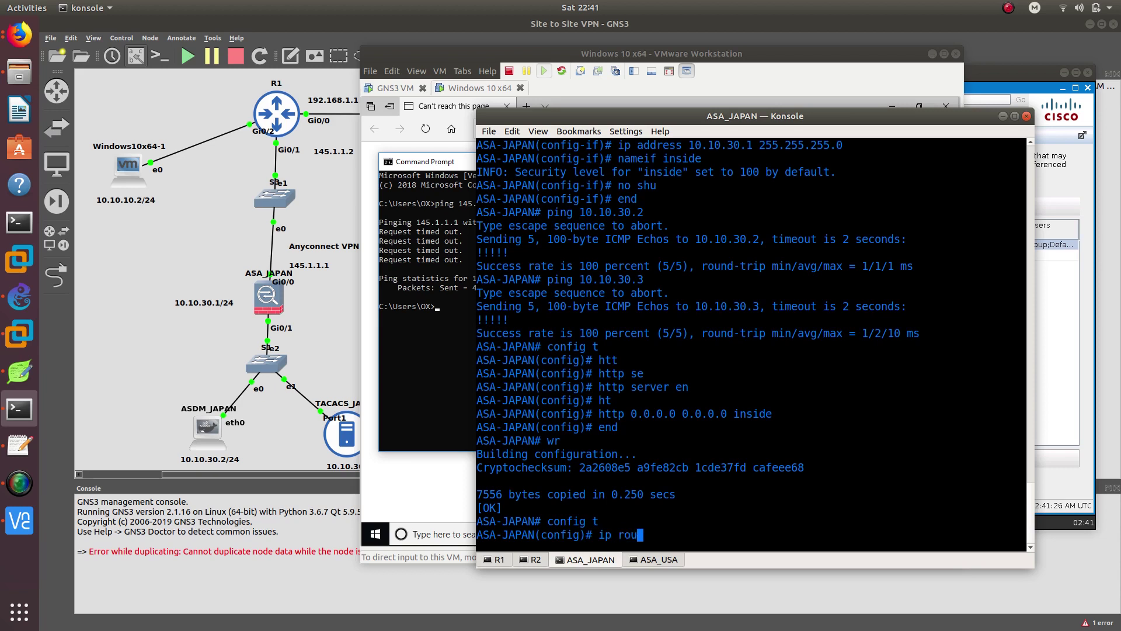
{"action": "key", "text": "Tab"}
{"action": "key", "text": "Left"}
{"action": "key", "text": "Left"}
{"action": "key", "text": "Left"}
{"action": "key", "text": "BackSpace"}
{"action": "key", "text": "BackSpace"}
{"action": "key", "text": "BackSpace"}
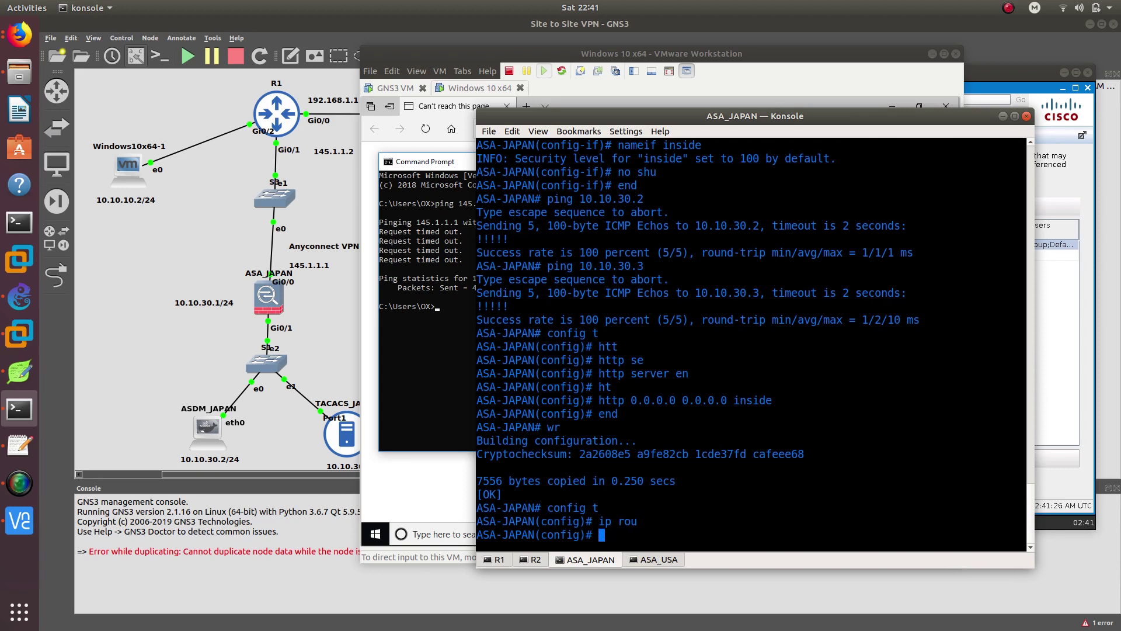
{"action": "key", "text": "End"}
{"action": "key", "text": "Tab"}
{"action": "type", "text": "in"}
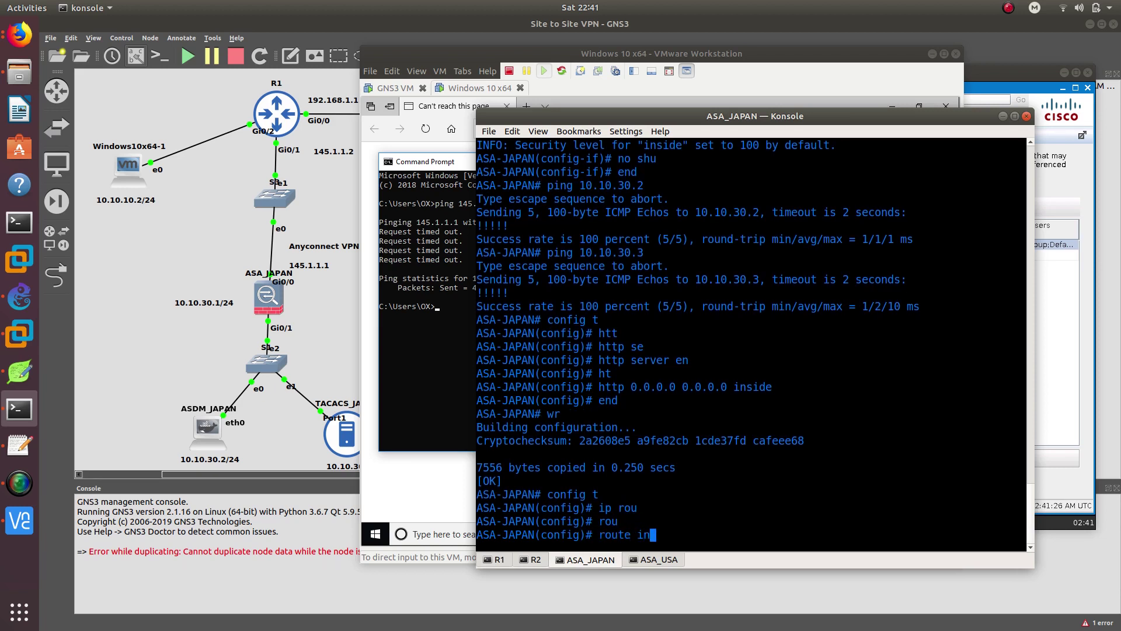
{"action": "key", "text": "Tab"}
{"action": "type", "text": "ternet 0.0.0."}
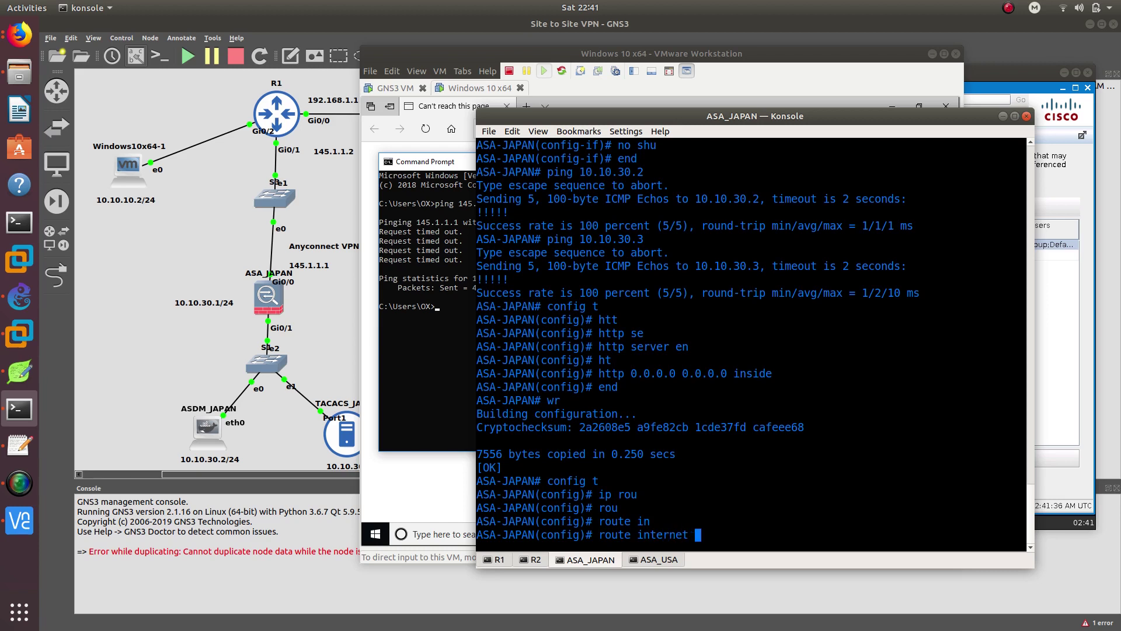
{"action": "type", "text": "00"}
{"action": "key", "text": "BackSpace"}
{"action": "type", "text": "00"}
{"action": "key", "text": "BackSpace"}
{"action": "type", "text": ".0.0.0"}
{"action": "type", "text": " 145.1.1.2"}
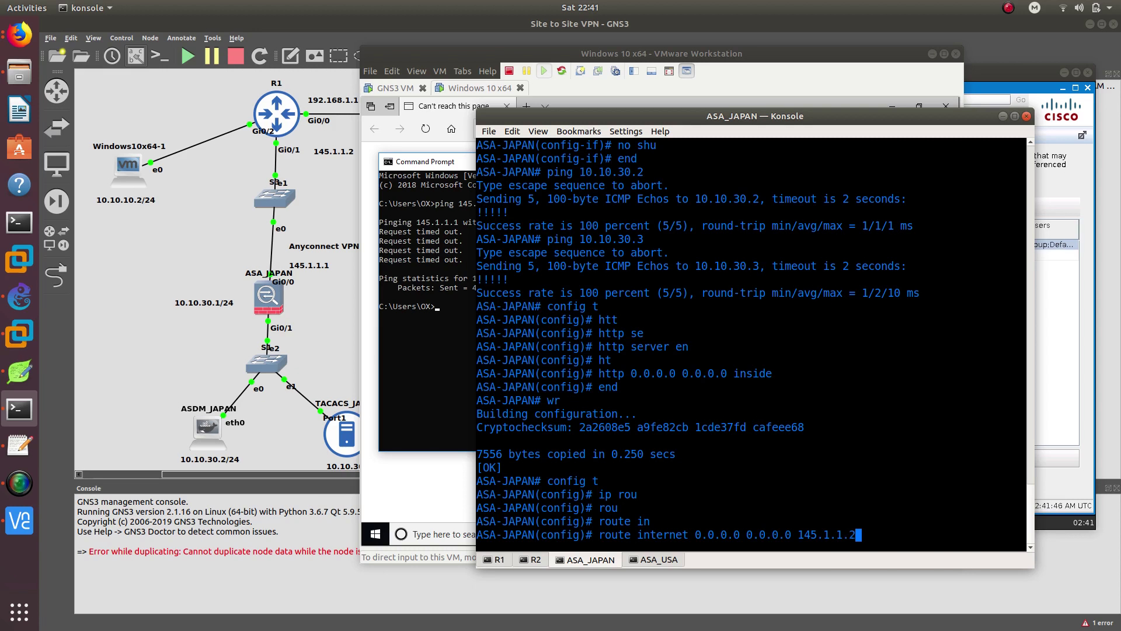
{"action": "key", "text": "Return"}
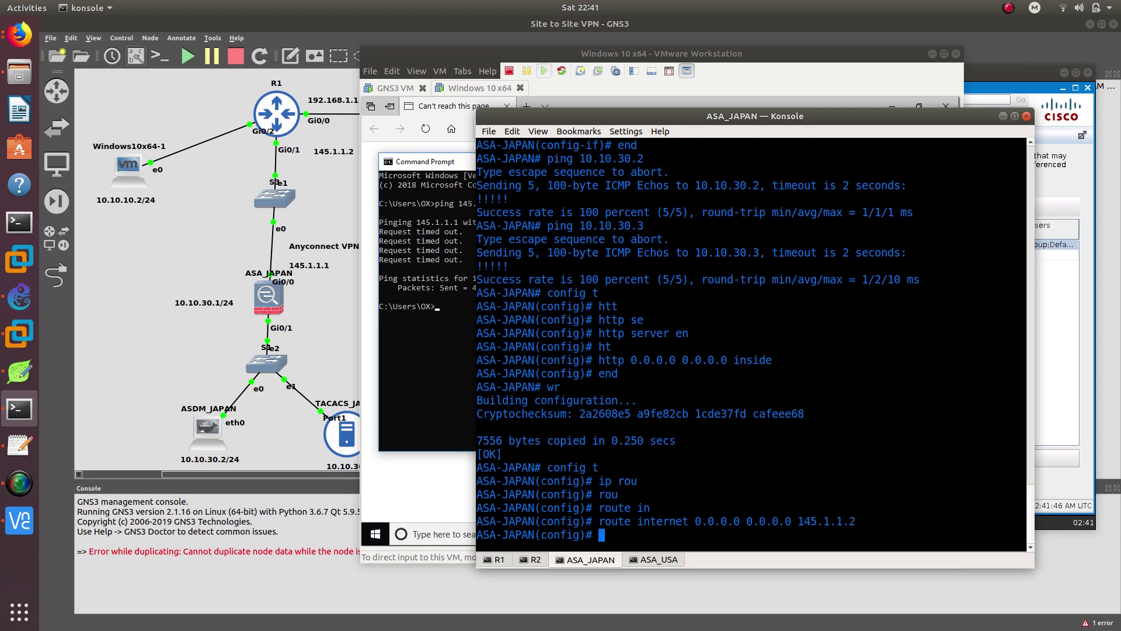
Exit configuration mode and save the ASA_JAPAN configuration with wr
{"action": "type", "text": "end"}
{"action": "key", "text": "Return"}
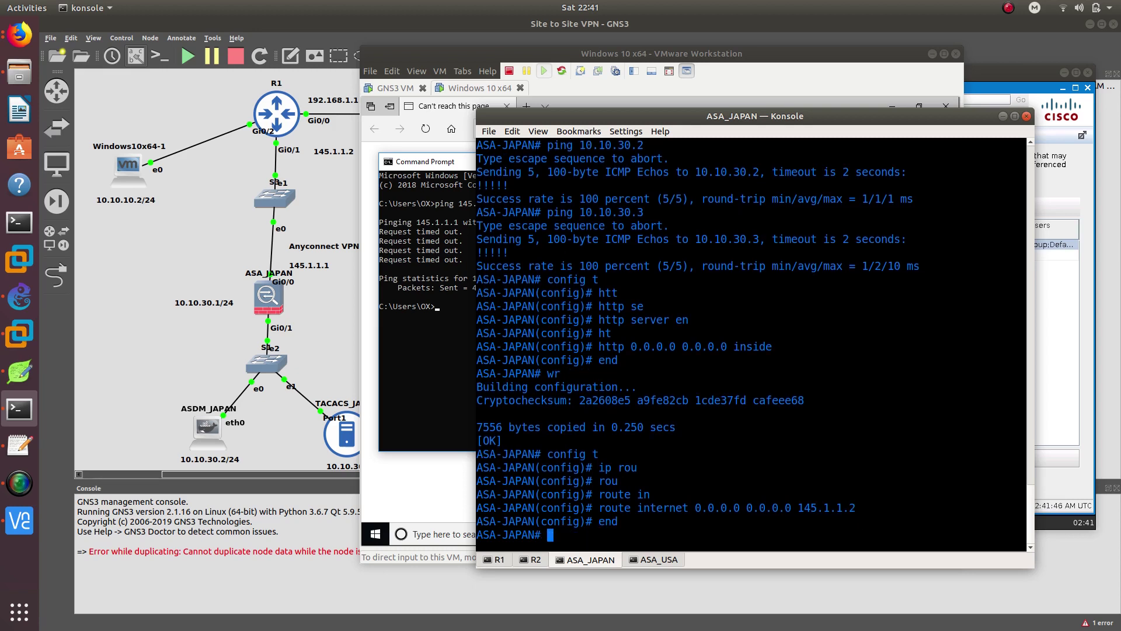
{"action": "type", "text": "wr"}
{"action": "key", "text": "Return"}
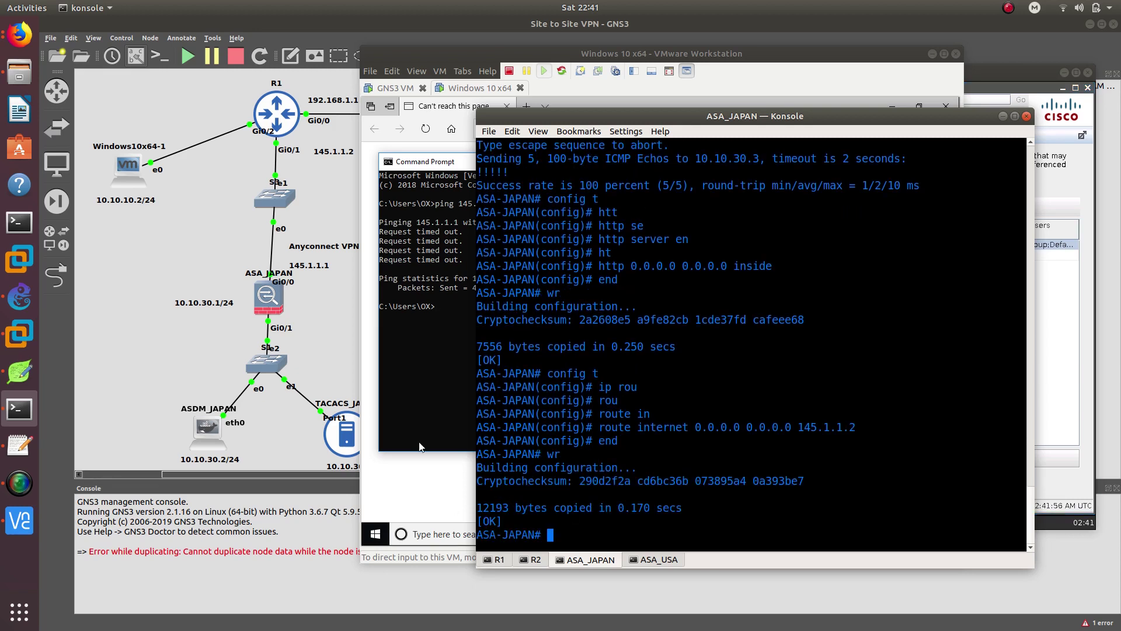
Refresh ASDM with the device's current configuration, then return to the Windows VM Command Prompt
{"action": "left_click", "coordinate": [12, 511]}
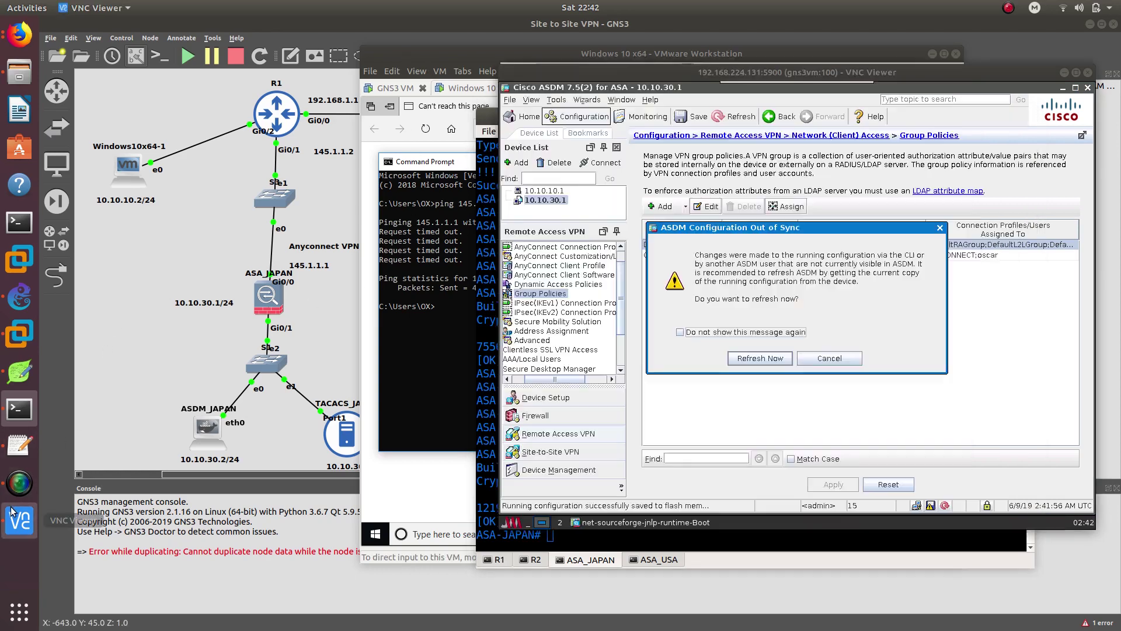
{"action": "left_click", "coordinate": [759, 356]}
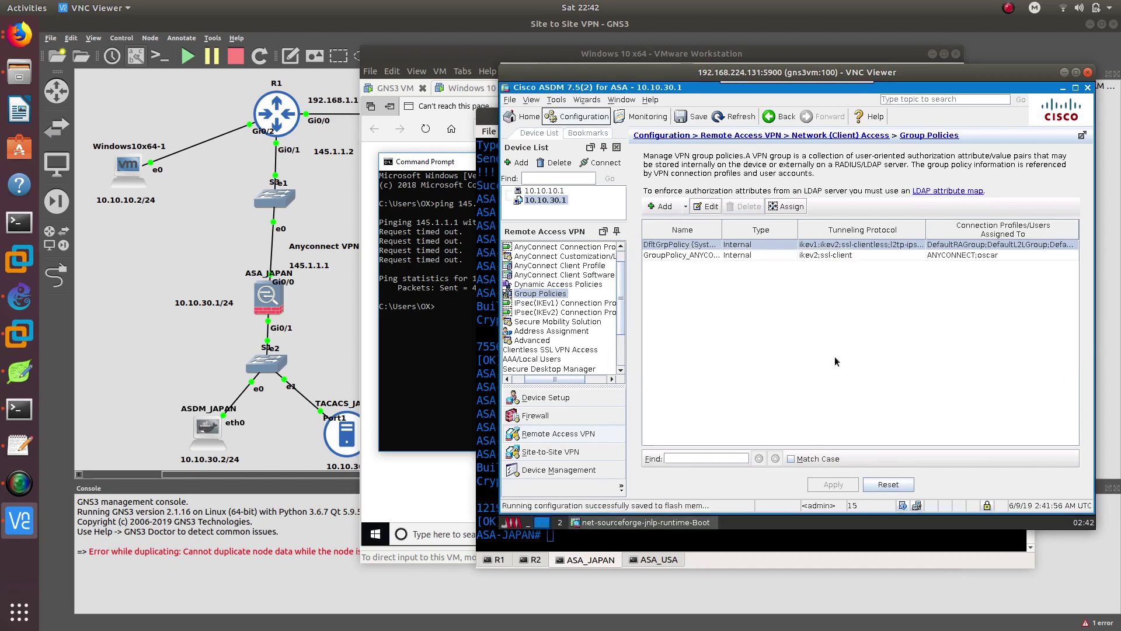
{"action": "left_click", "coordinate": [415, 336]}
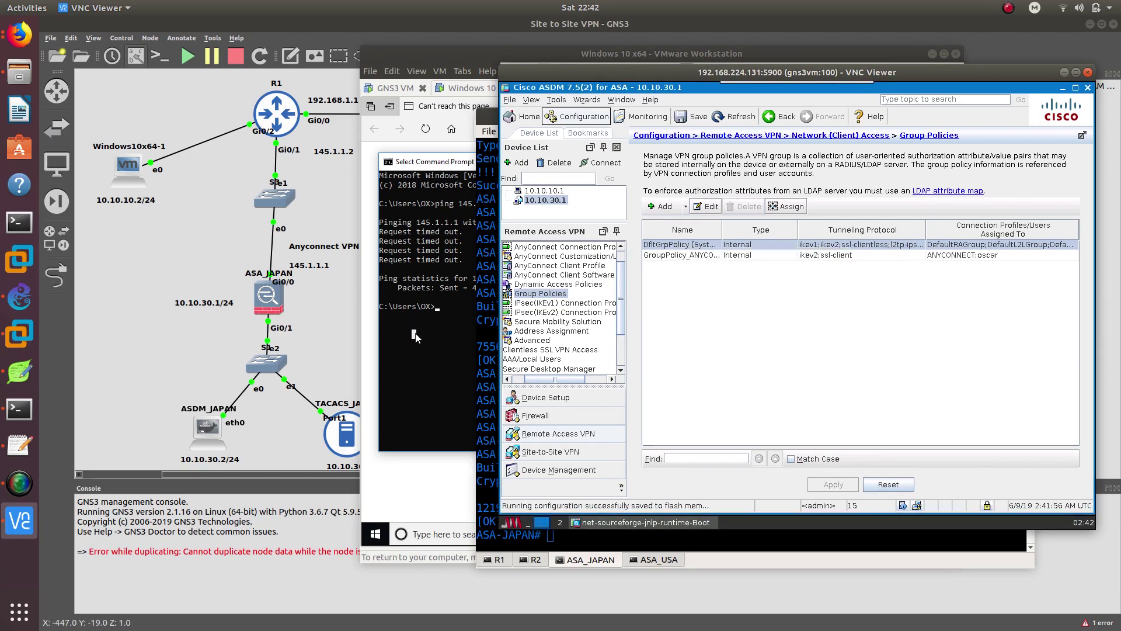
{"action": "left_click", "coordinate": [1064, 73]}
Re-run ping 145.1.1.1 from the VM's Command Prompt and confirm it now replies
{"action": "left_click", "coordinate": [1004, 116]}
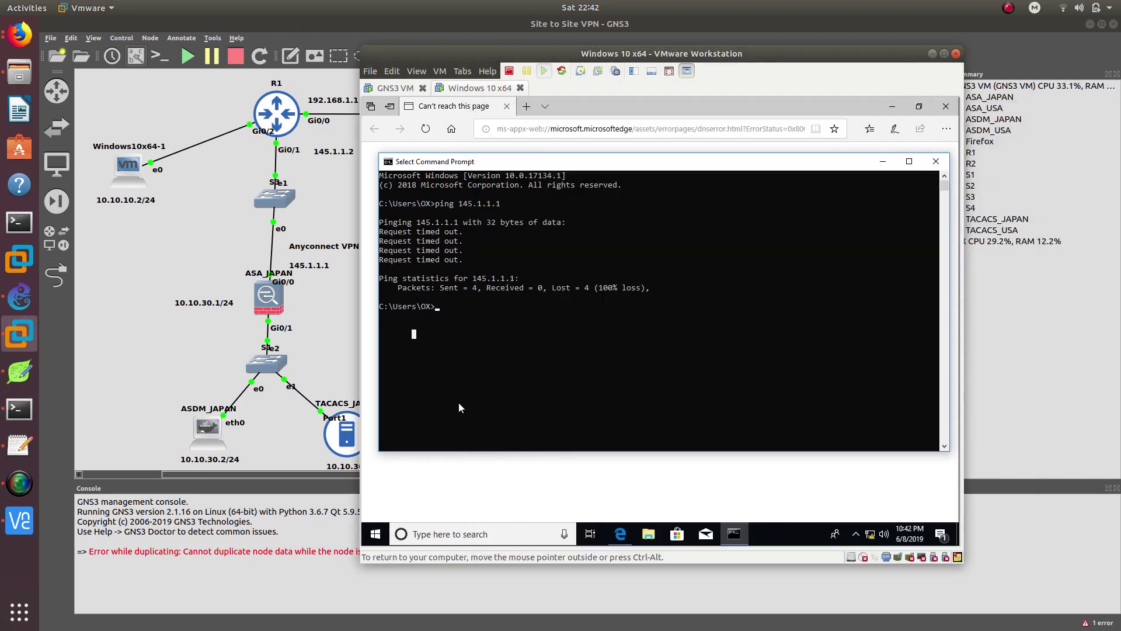
{"action": "key", "text": "Up"}
{"action": "key", "text": "Return"}
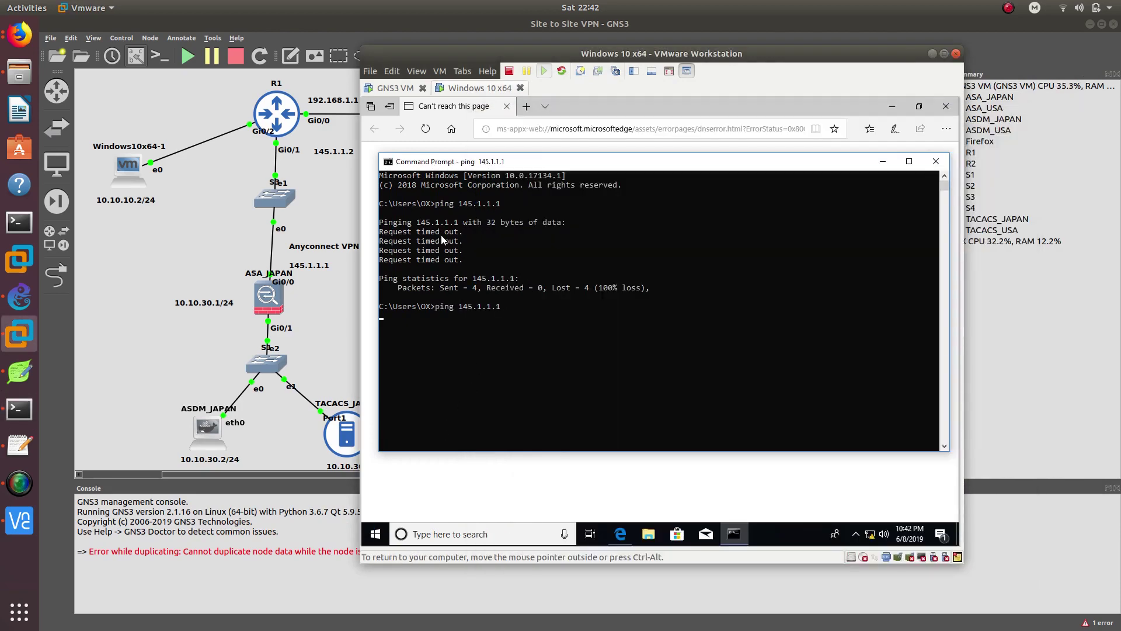
{"action": "key", "text": "ctrl+c"}
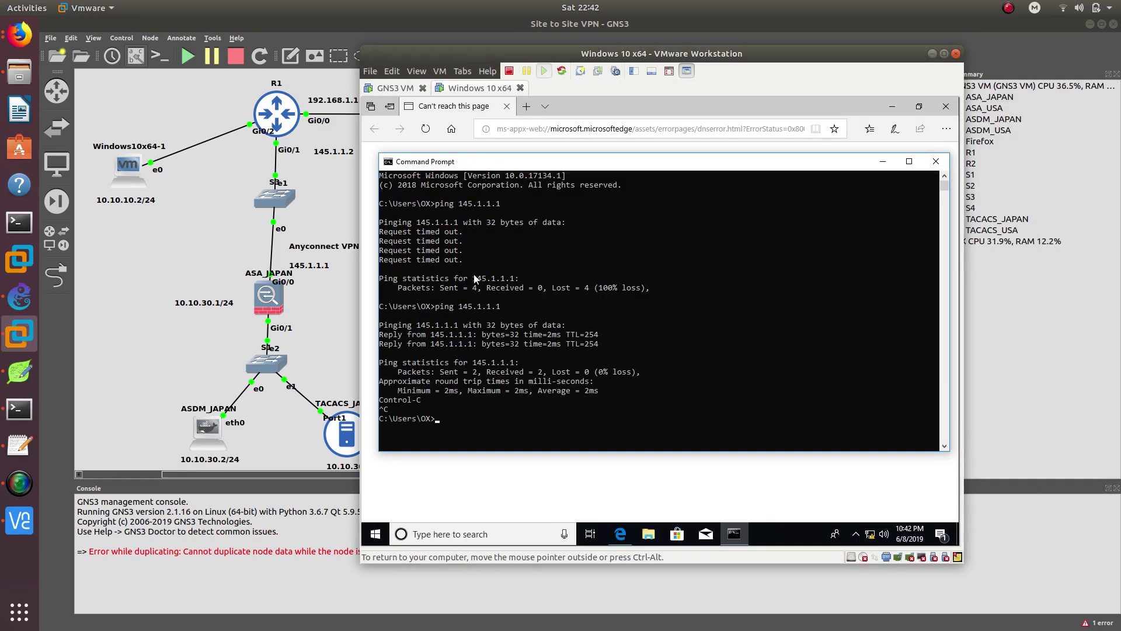
{"action": "left_click", "coordinate": [517, 124]}
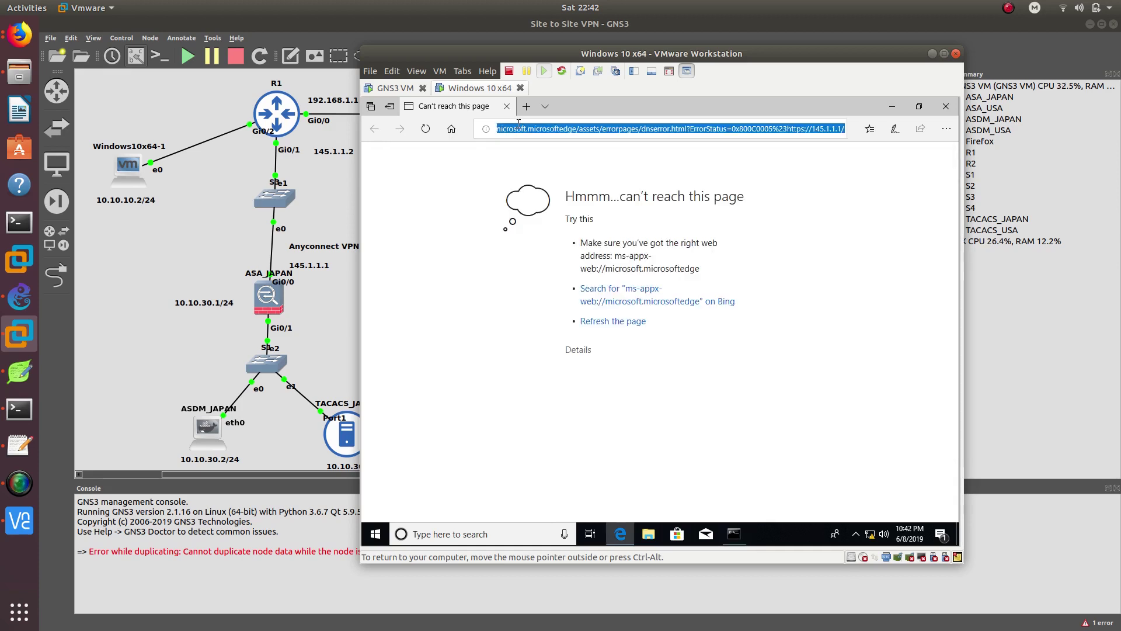
{"action": "type", "text": "1"}
{"action": "key", "text": "Return"}
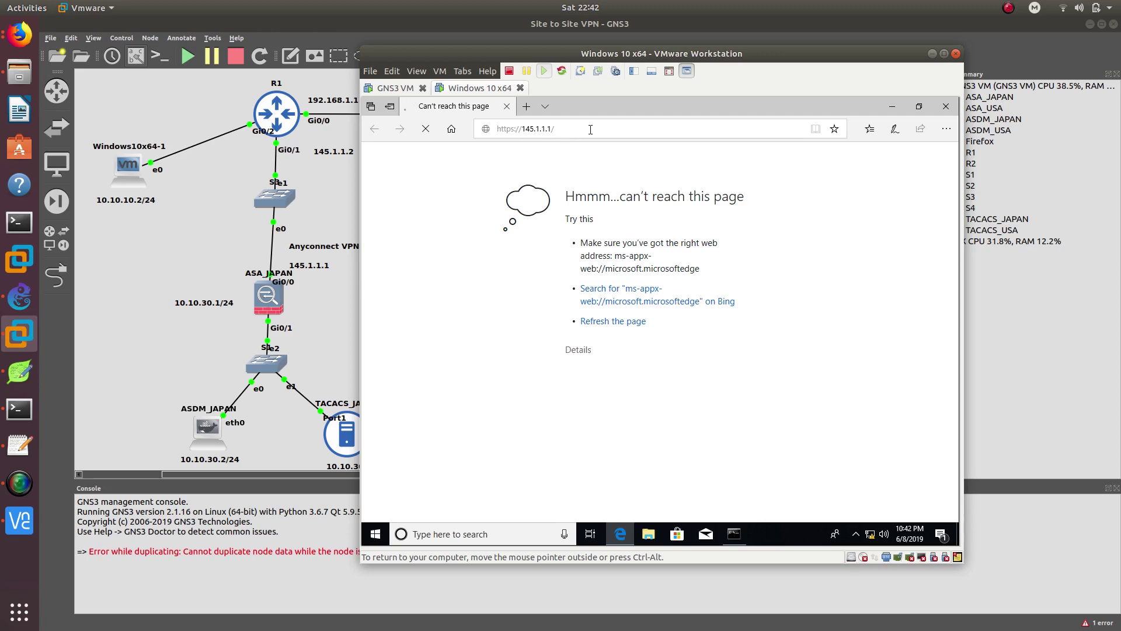
{"action": "left_click_drag", "start_coordinate": [705, 55], "coordinate": [459, 102]}
{"action": "left_click", "coordinate": [328, 354]}
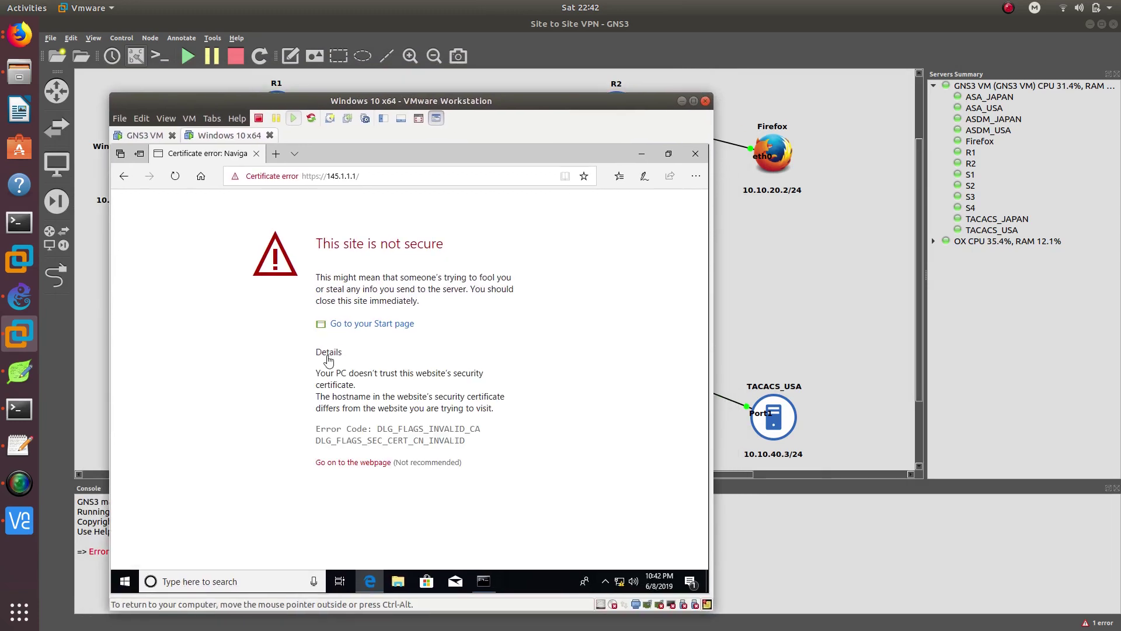
{"action": "left_click", "coordinate": [371, 463]}
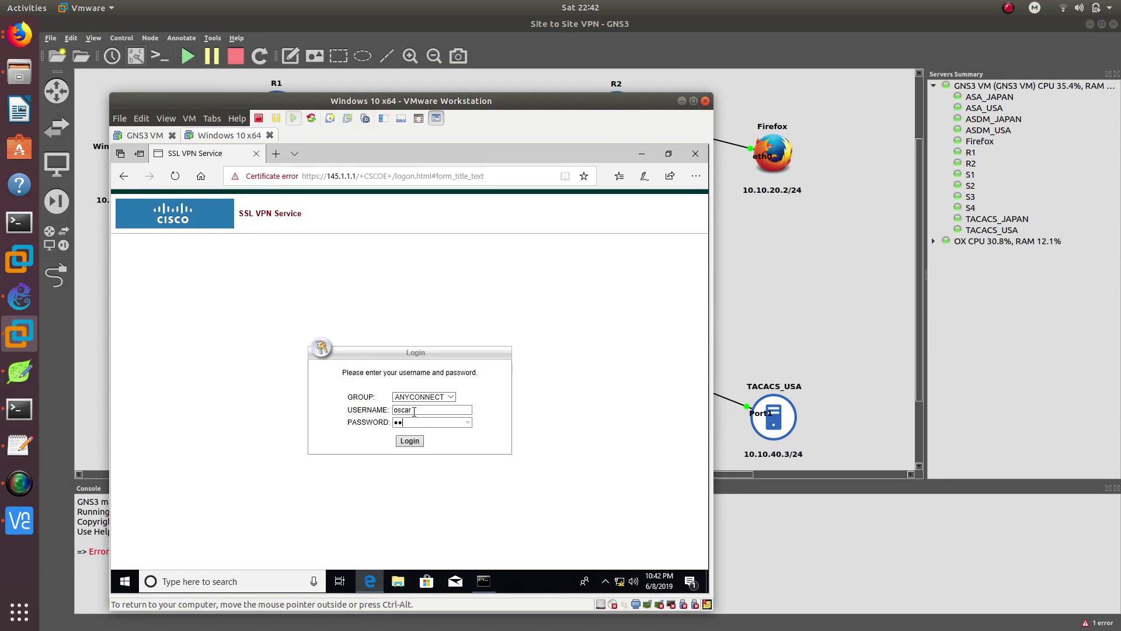
Submit the SSL VPN portal login and allow Java for the AnyConnect installation
{"action": "key", "text": "Return"}
{"action": "left_click", "coordinate": [396, 334]}
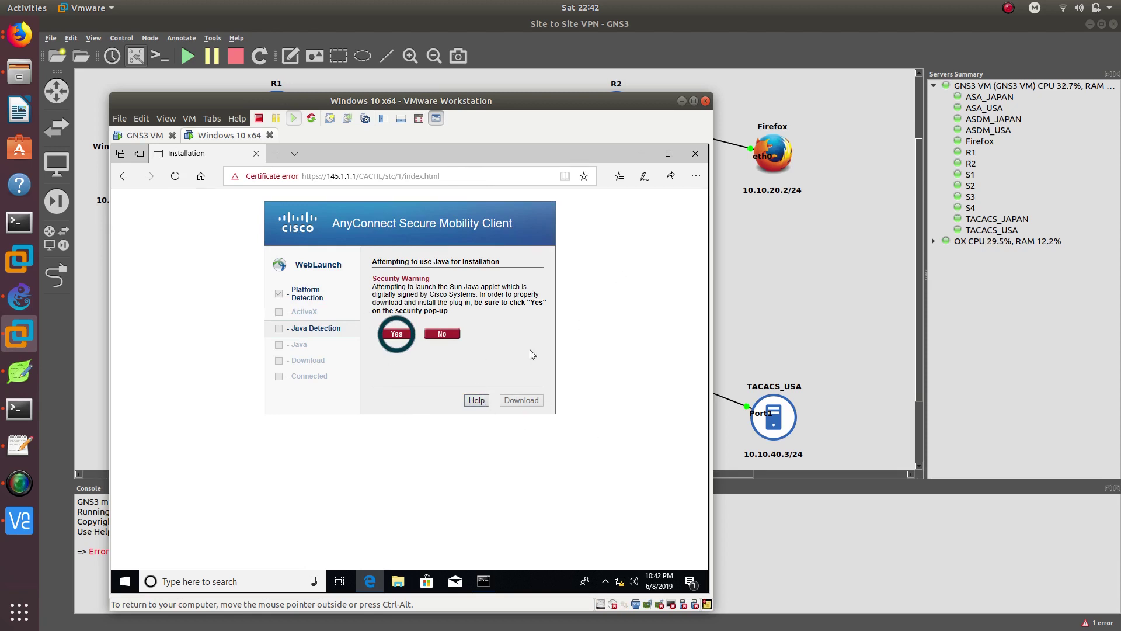
{"action": "left_click_drag", "start_coordinate": [283, 99], "coordinate": [563, 78]}
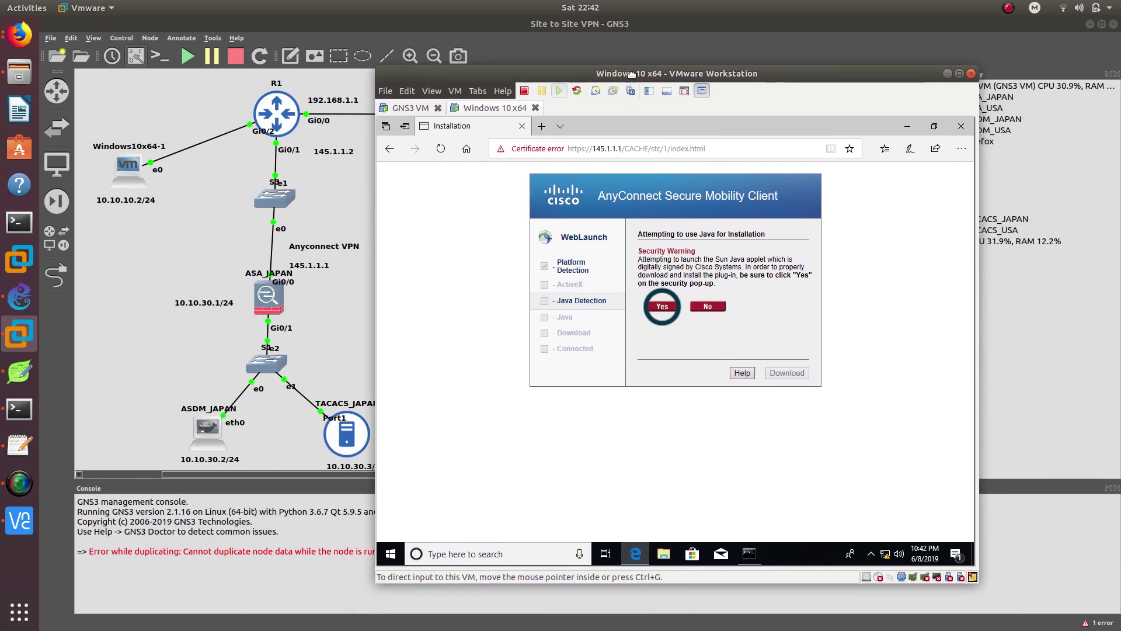
{"action": "left_click_drag", "start_coordinate": [631, 81], "coordinate": [565, 71]}
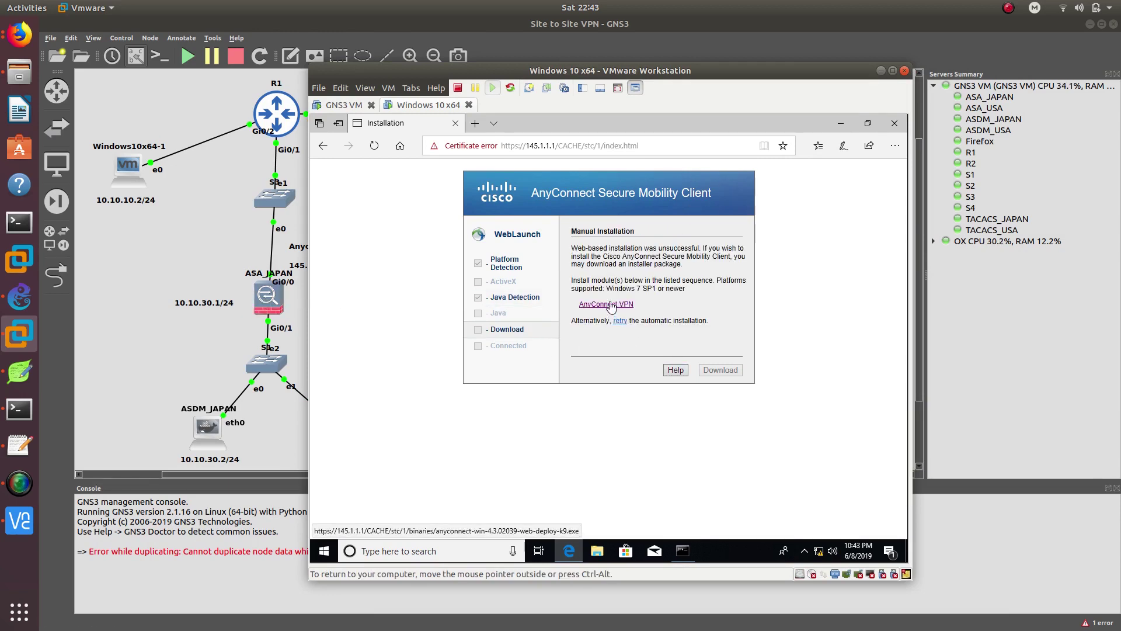
Download and run anyconnect-win-4.3.02039-web-deploy-k9.exe, with the VM window moved top-left
{"action": "left_click", "coordinate": [610, 304]}
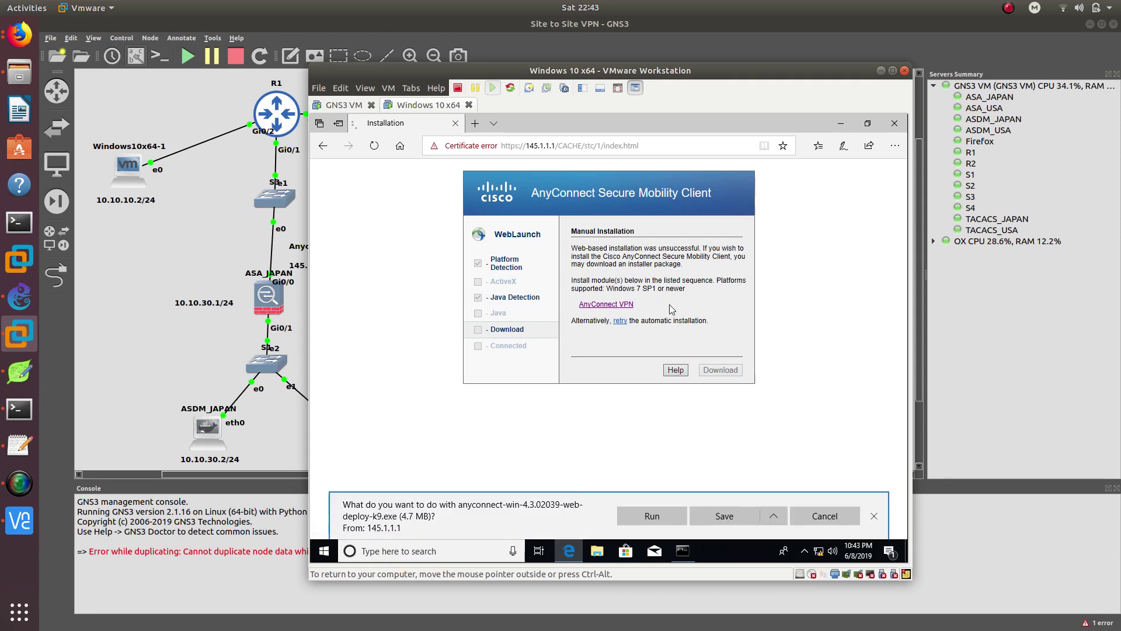
{"action": "left_click", "coordinate": [666, 516]}
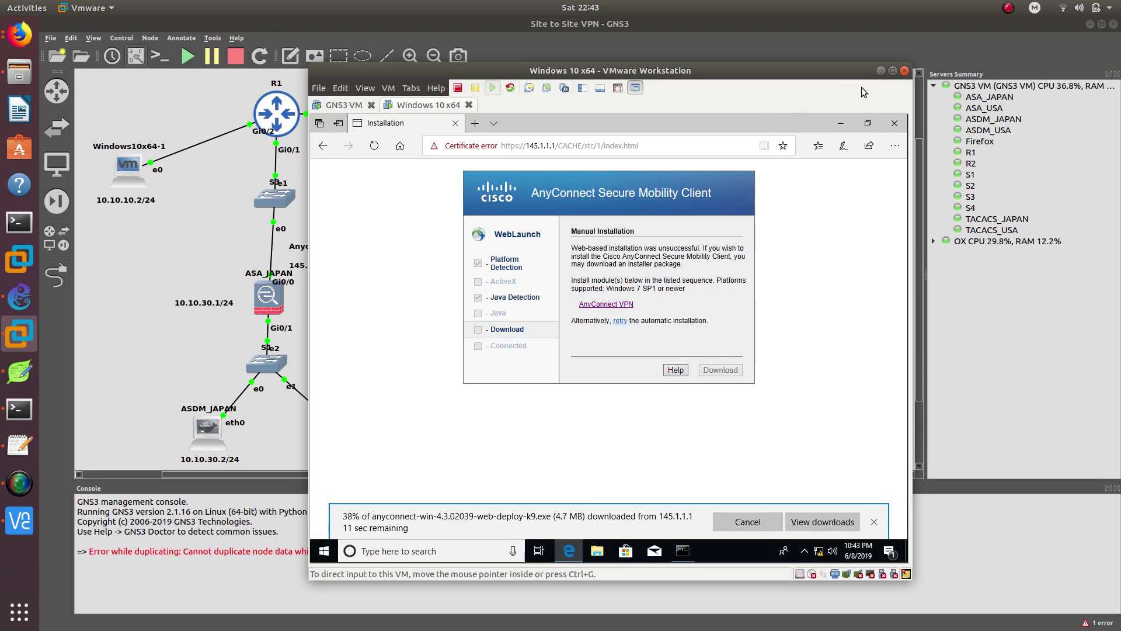
{"action": "left_click_drag", "start_coordinate": [843, 71], "coordinate": [586, 328]}
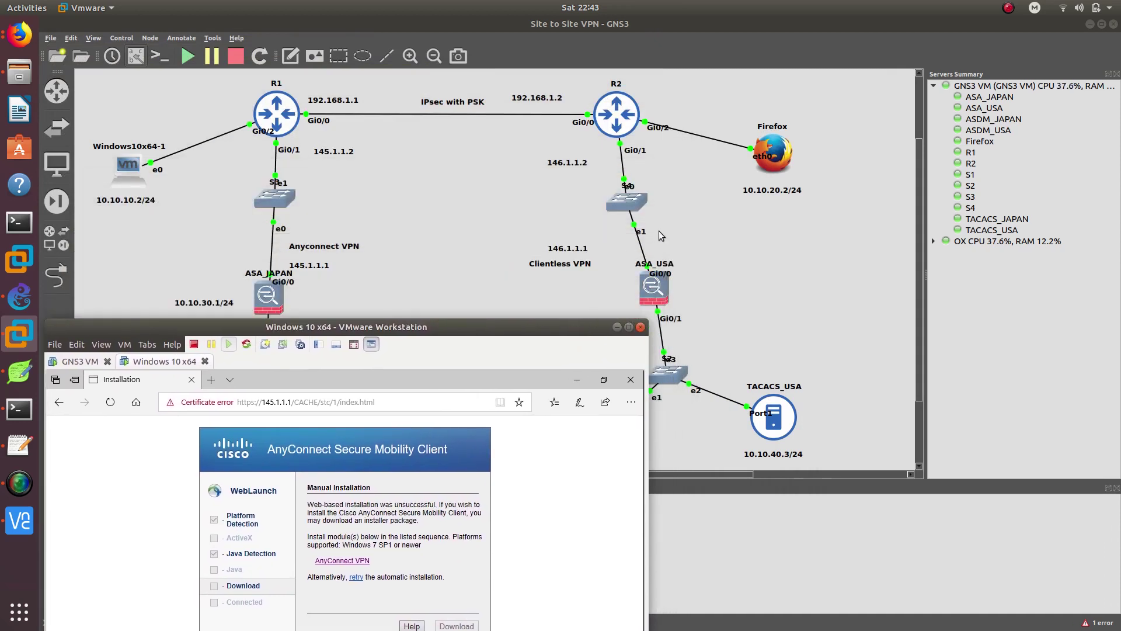
{"action": "left_click_drag", "start_coordinate": [497, 330], "coordinate": [497, 46]}
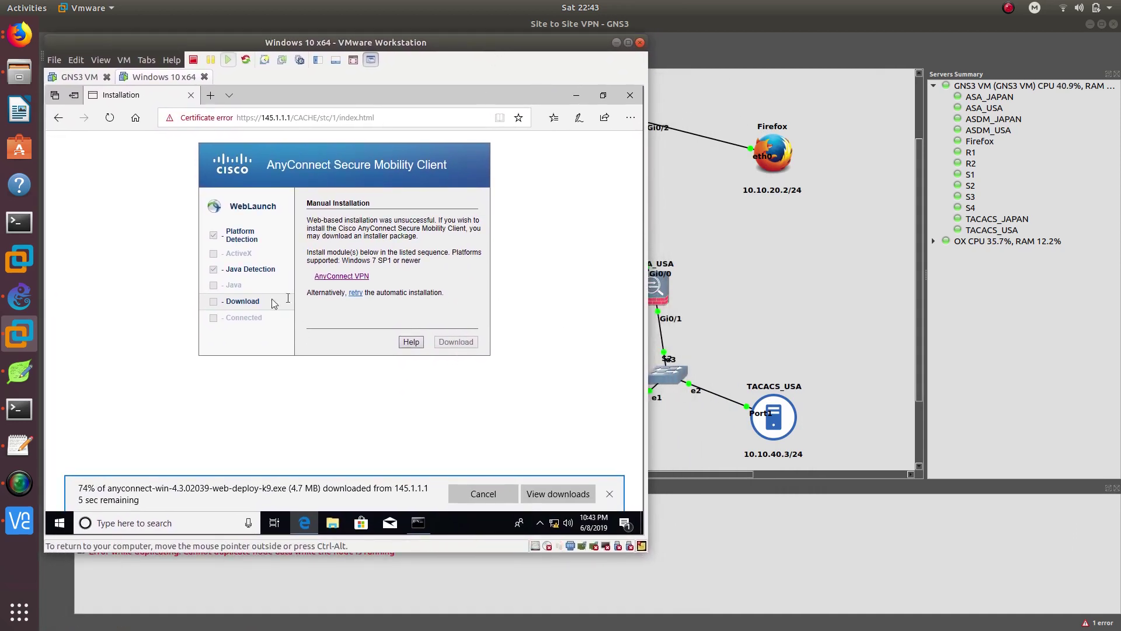
Put the ASA_USA console into global configuration mode with 'en' and 'config t'
{"action": "left_click", "coordinate": [21, 409]}
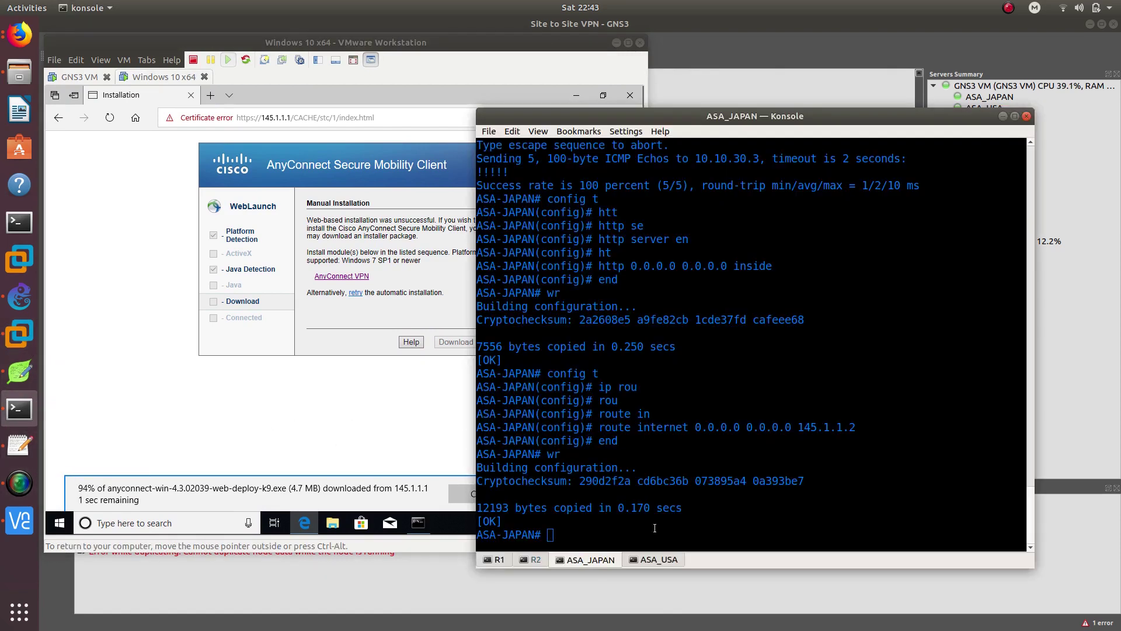
{"action": "left_click", "coordinate": [654, 560]}
{"action": "left_click_drag", "start_coordinate": [710, 124], "coordinate": [884, 103]}
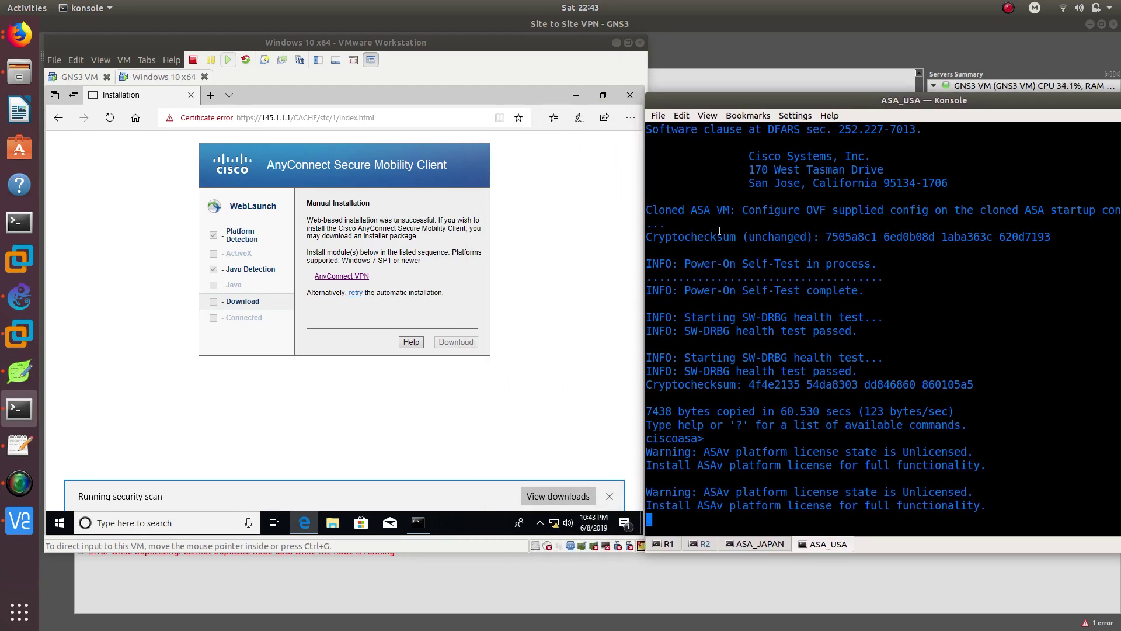
{"action": "key", "text": "Return"}
{"action": "key", "text": "Return"}
{"action": "key", "text": "Return"}
{"action": "key", "text": "Return"}
{"action": "key", "text": "Return"}
{"action": "key", "text": "Return"}
{"action": "key", "text": "Return"}
{"action": "key", "text": "Return"}
{"action": "key", "text": "Return"}
{"action": "key", "text": "Return"}
{"action": "key", "text": "Return"}
{"action": "key", "text": "Return"}
{"action": "key", "text": "Return"}
{"action": "key", "text": "Return"}
{"action": "key", "text": "Return"}
{"action": "key", "text": "Return"}
{"action": "key", "text": "Return"}
{"action": "key", "text": "Return"}
{"action": "key", "text": "Return"}
{"action": "key", "text": "Return"}
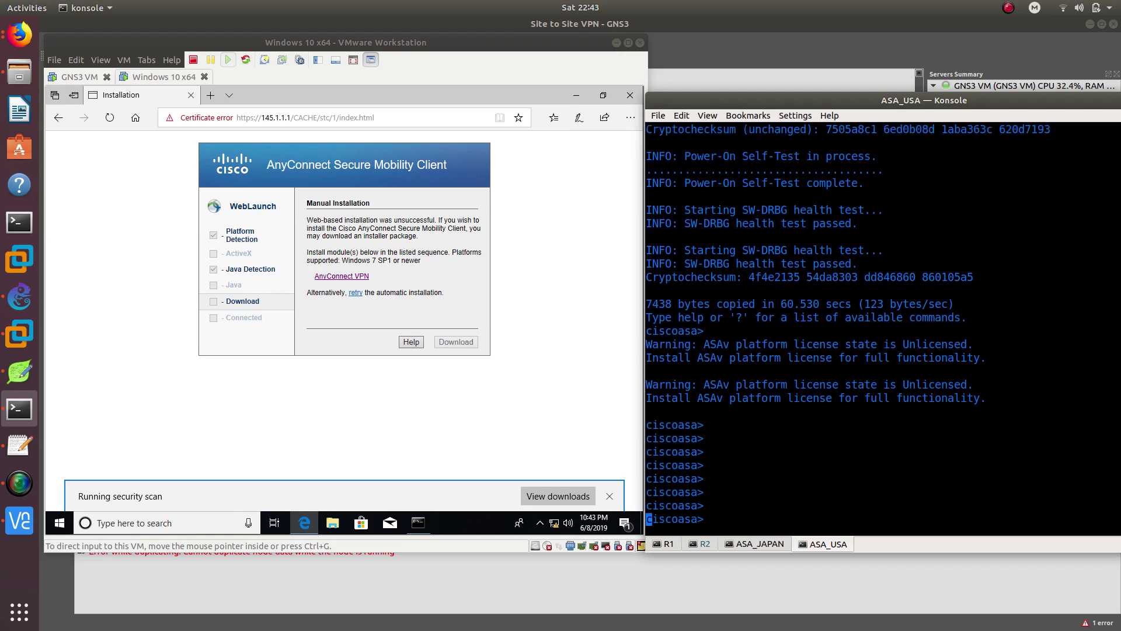
{"action": "type", "text": "en"}
{"action": "key", "text": "Return"}
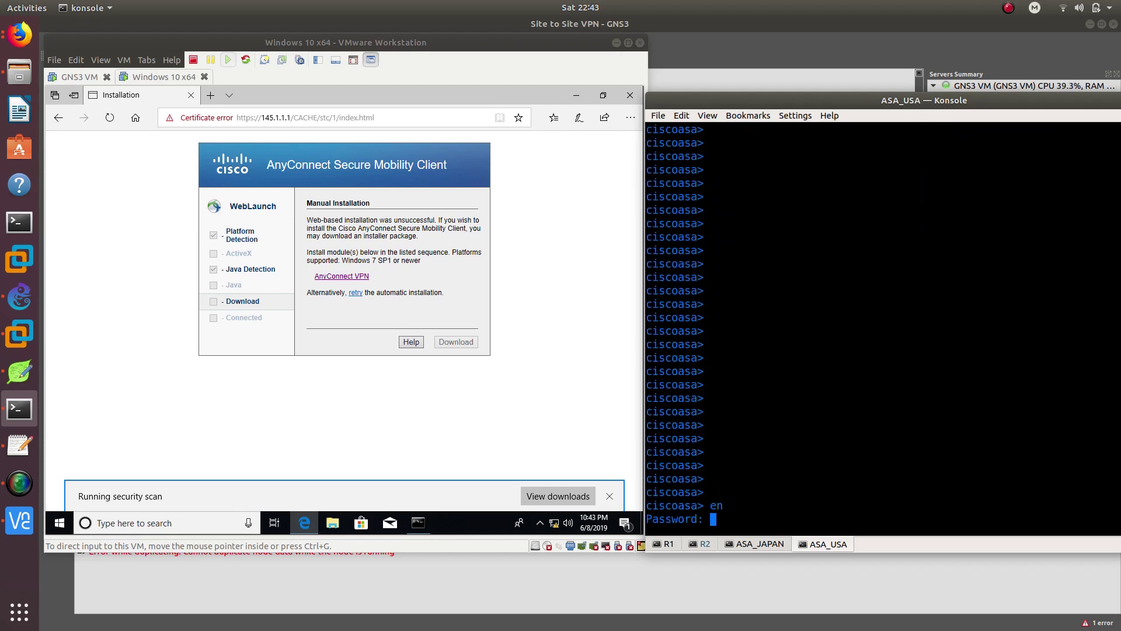
{"action": "key", "text": "Return"}
{"action": "type", "text": "config t"}
{"action": "key", "text": "Return"}
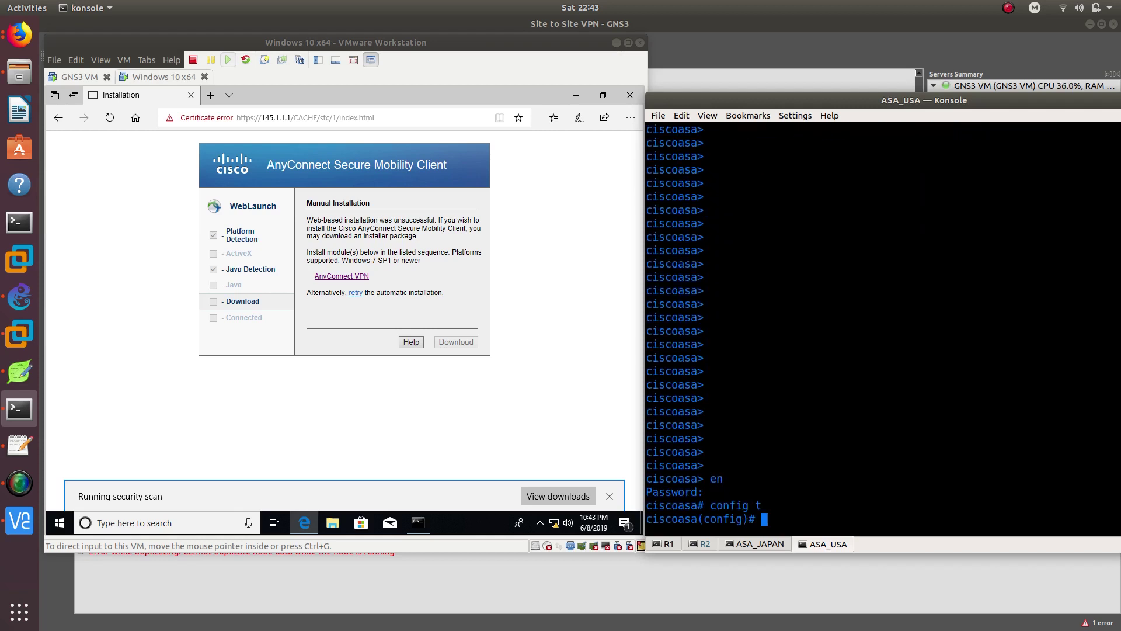
Type hostname ASA_USA and allow the AnyConnect installer to run past SmartScreen
{"action": "type", "text": "hos"}
{"action": "key", "text": "Tab"}
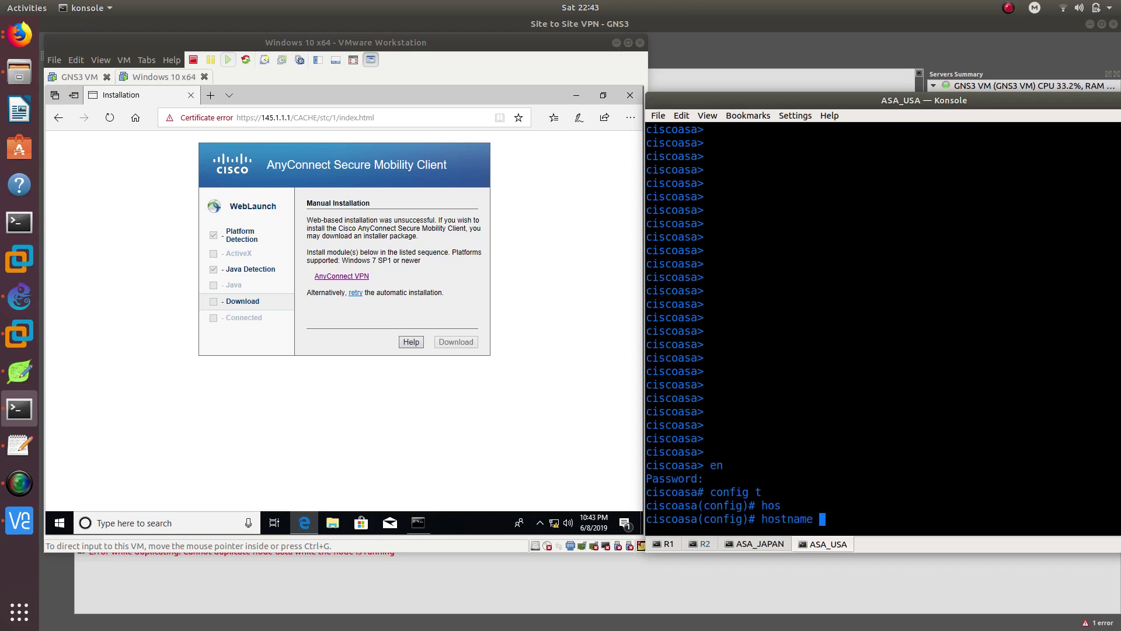
{"action": "type", "text": "ASA_"}
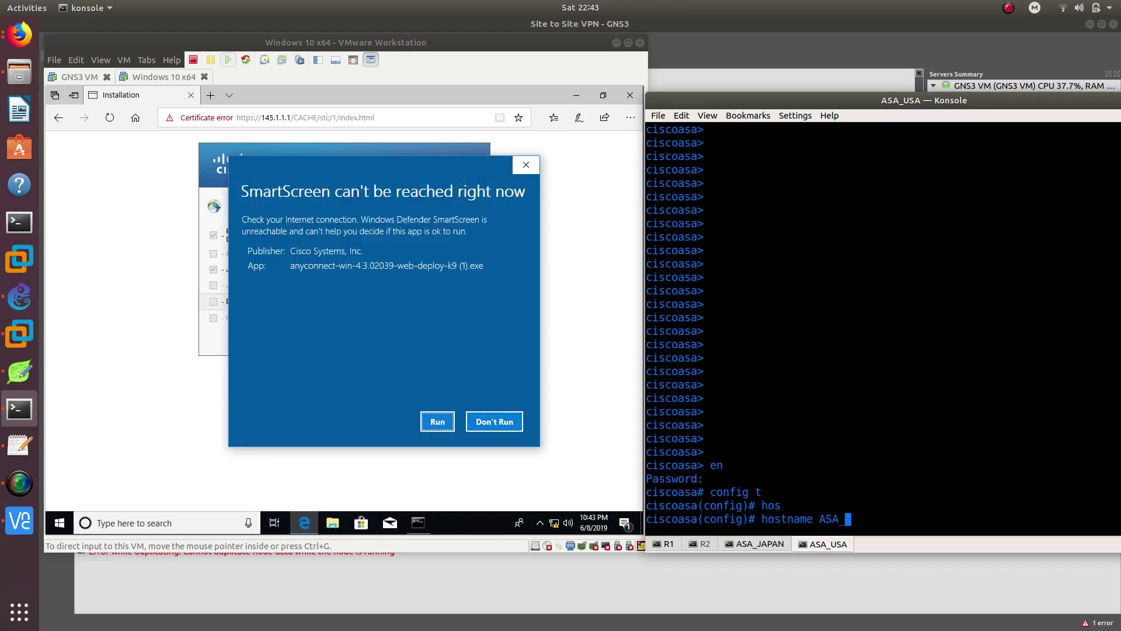
{"action": "type", "text": "USA"}
{"action": "left_click", "coordinate": [445, 427]}
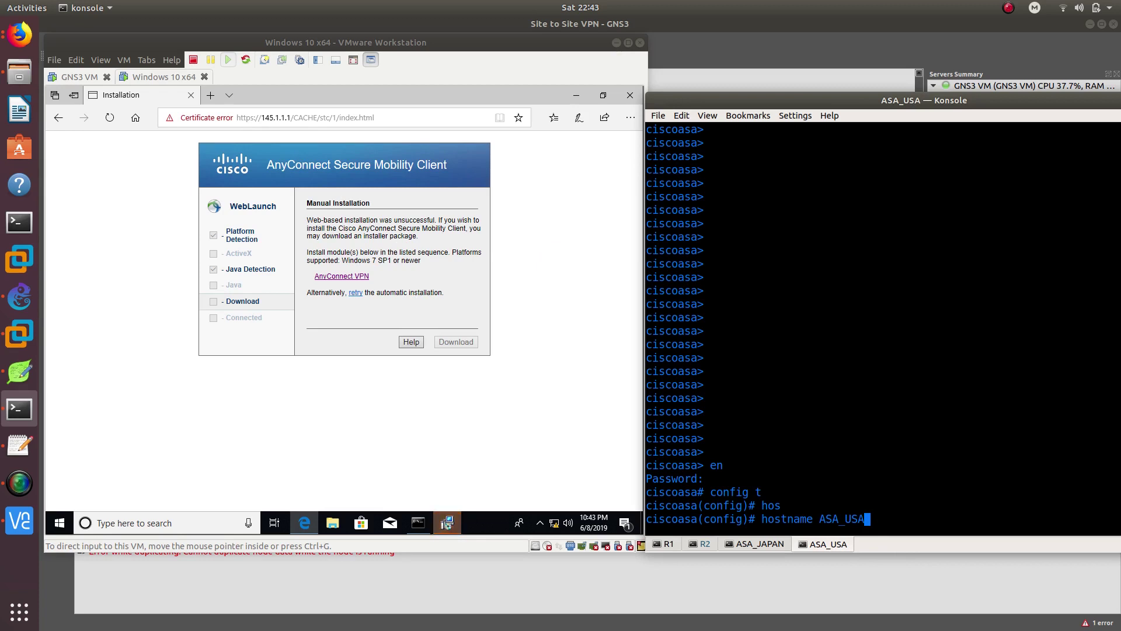
{"action": "key", "text": "BackSpace"}
{"action": "key", "text": "BackSpace"}
{"action": "key", "text": "BackSpace"}
{"action": "key", "text": "BackSpace"}
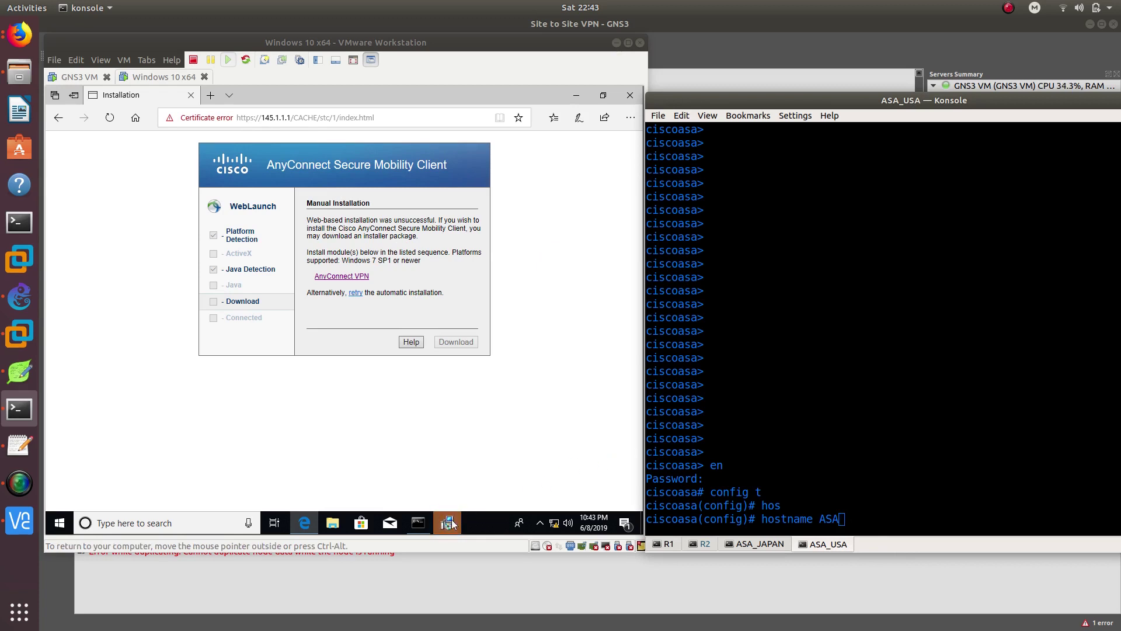
Apply hostname ASA-USA on the firewall and accept the AnyConnect license agreement
{"action": "left_click", "coordinate": [404, 395]}
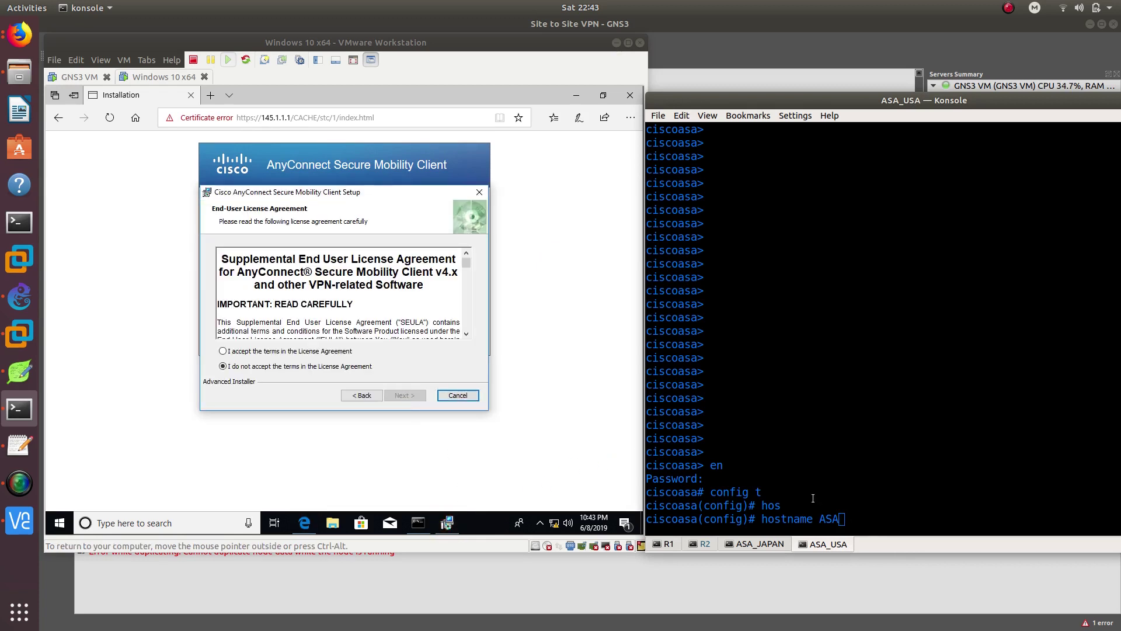
{"action": "type", "text": "-USA"}
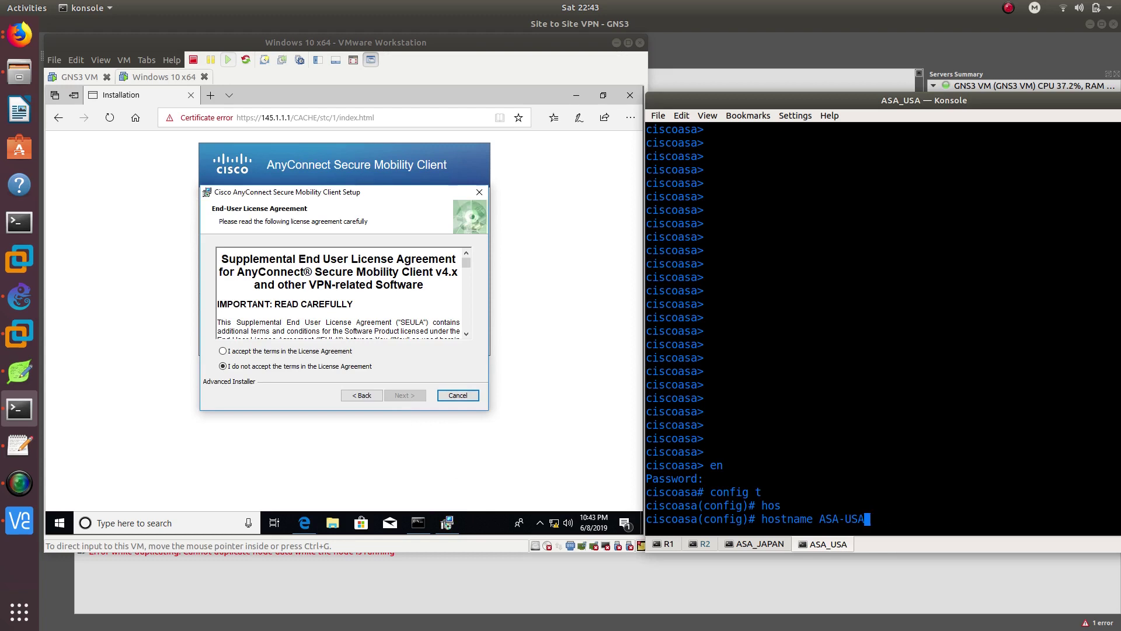
{"action": "key", "text": "Return"}
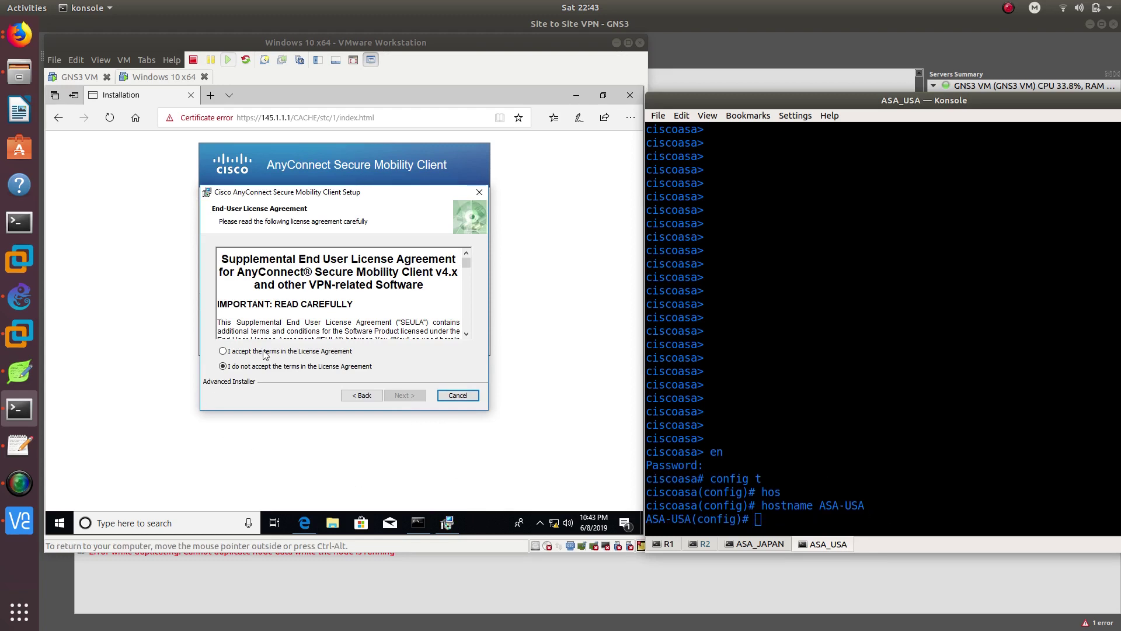
{"action": "left_click", "coordinate": [266, 351]}
{"action": "left_click", "coordinate": [404, 396]}
Install AnyConnect, granting administrator permission and network discoverability, then finish the wizard
{"action": "left_click", "coordinate": [402, 395]}
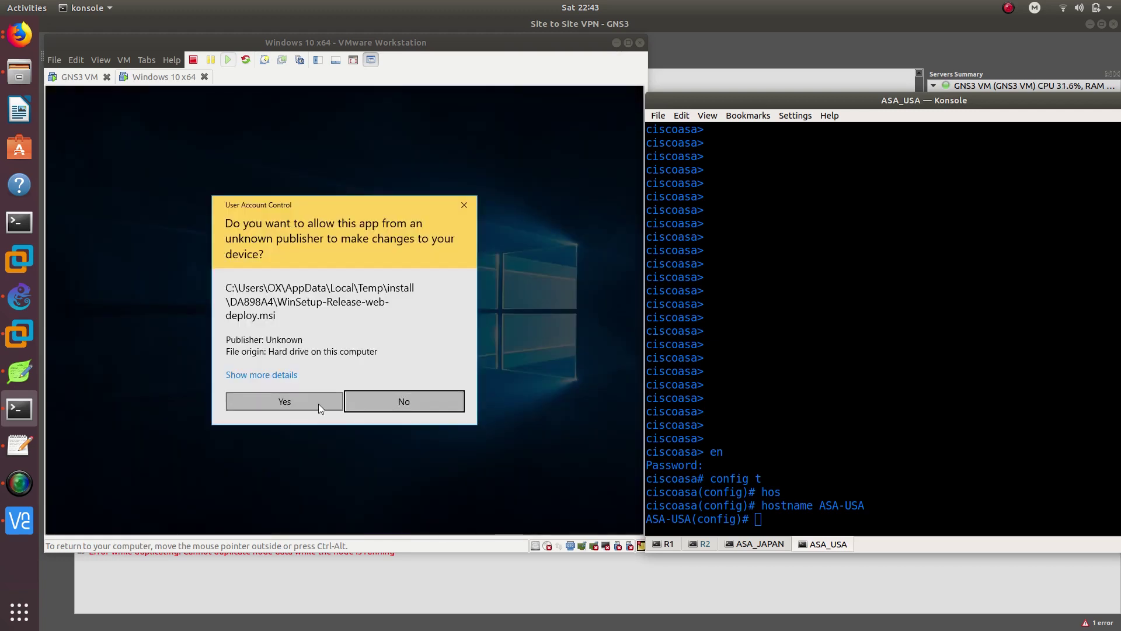
{"action": "left_click", "coordinate": [318, 405]}
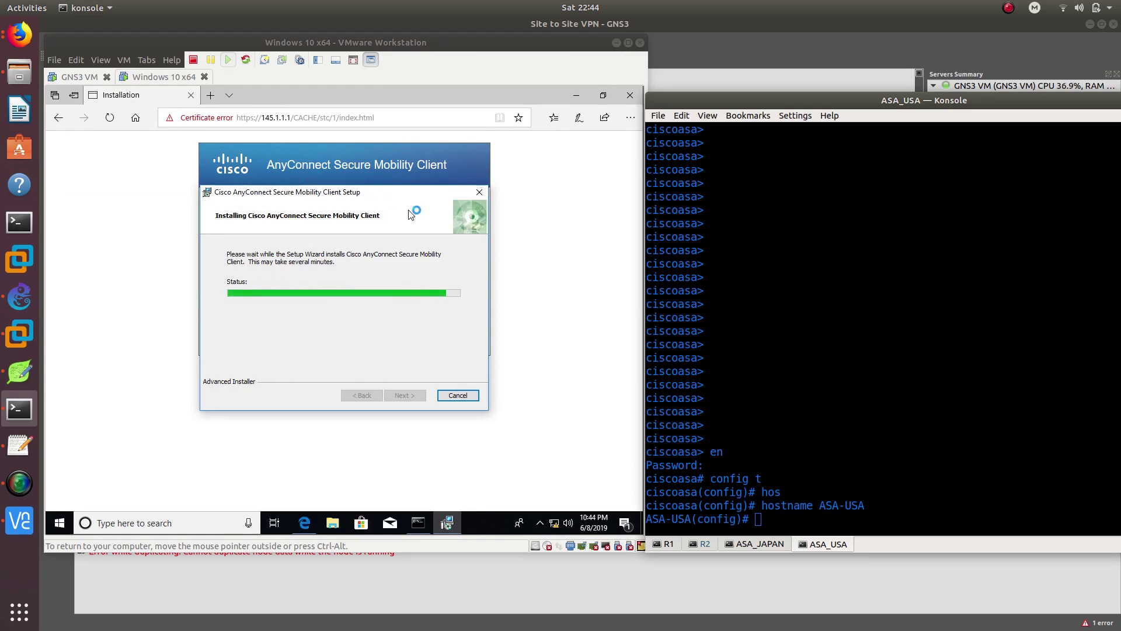
{"action": "left_click", "coordinate": [529, 303]}
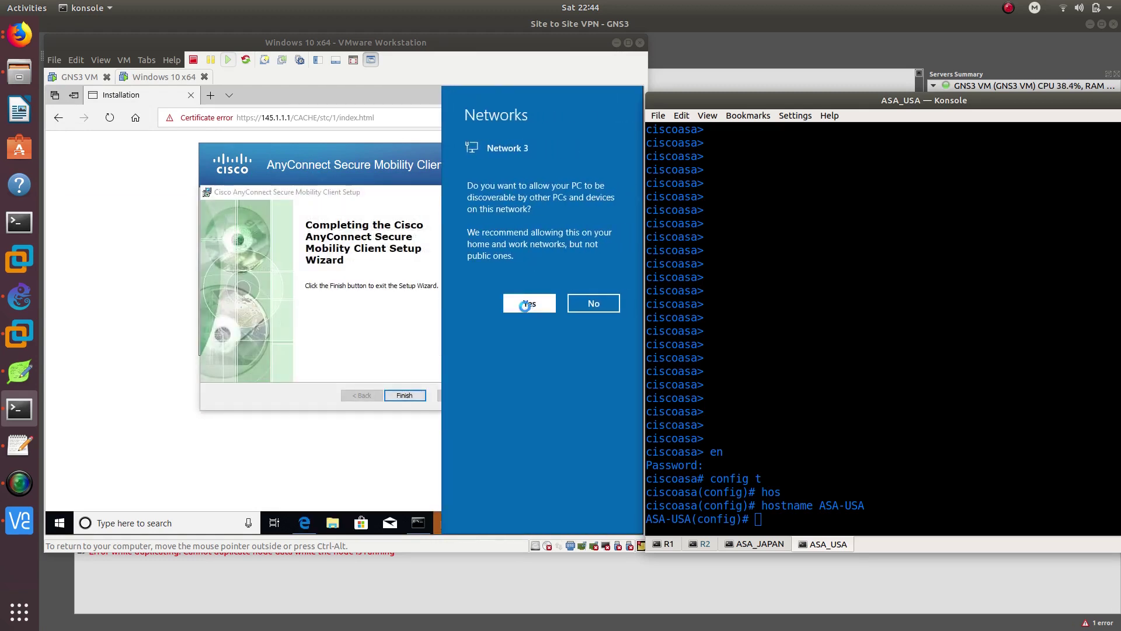
{"action": "left_click", "coordinate": [405, 395]}
{"action": "left_click", "coordinate": [453, 517]}
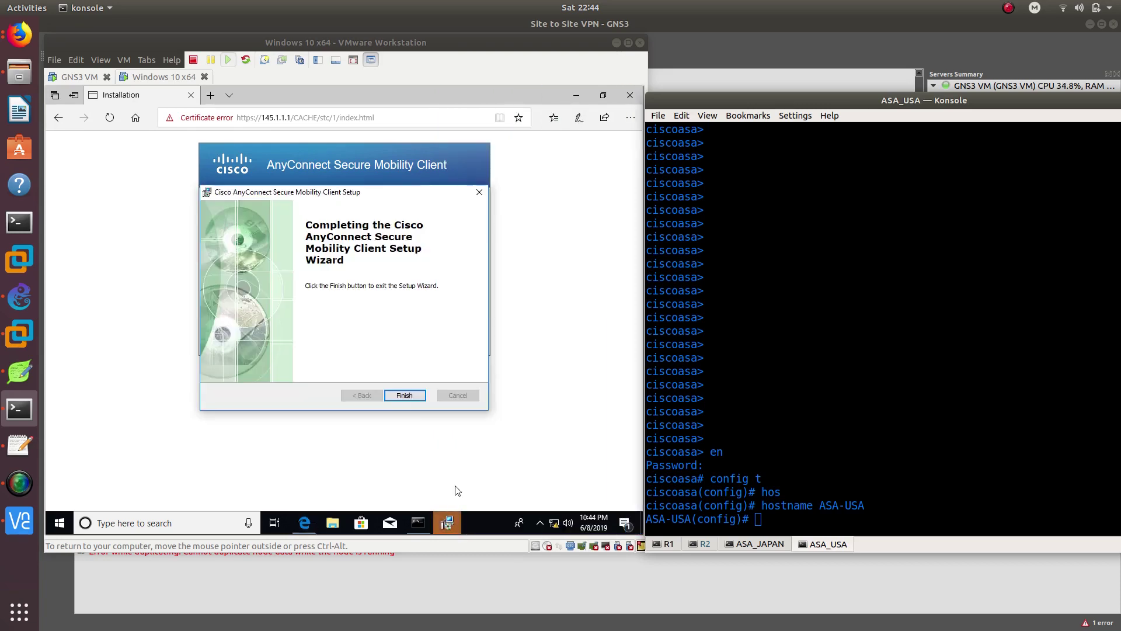
{"action": "left_click", "coordinate": [403, 395]}
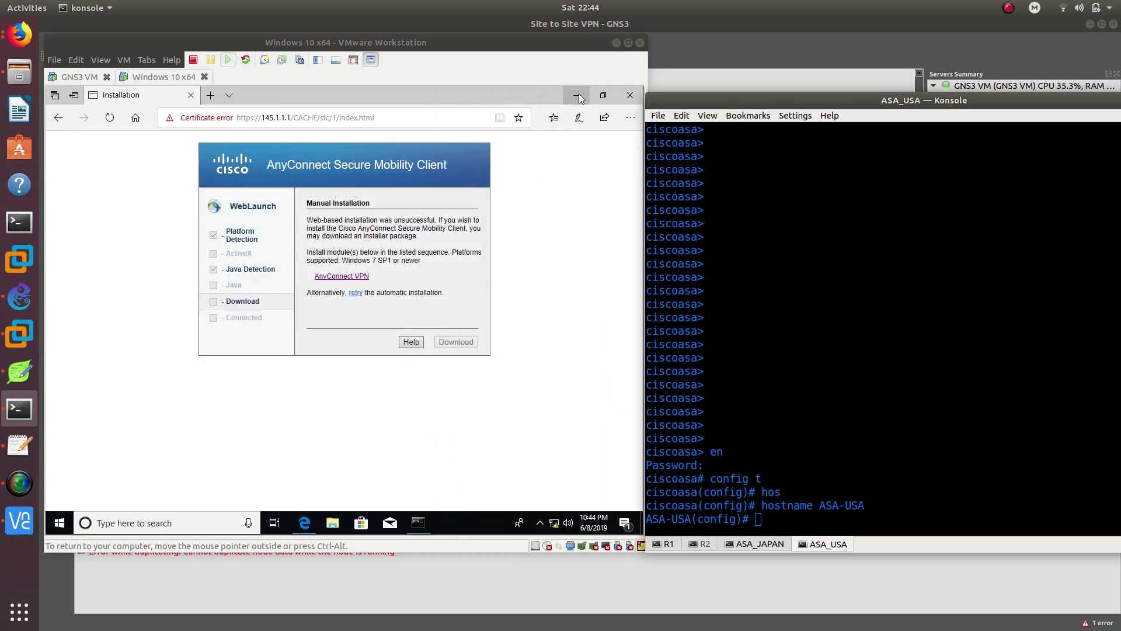
Clear Edge and Command Prompt off the desktop and launch Cisco AnyConnect from Start search
{"action": "left_click", "coordinate": [578, 96]}
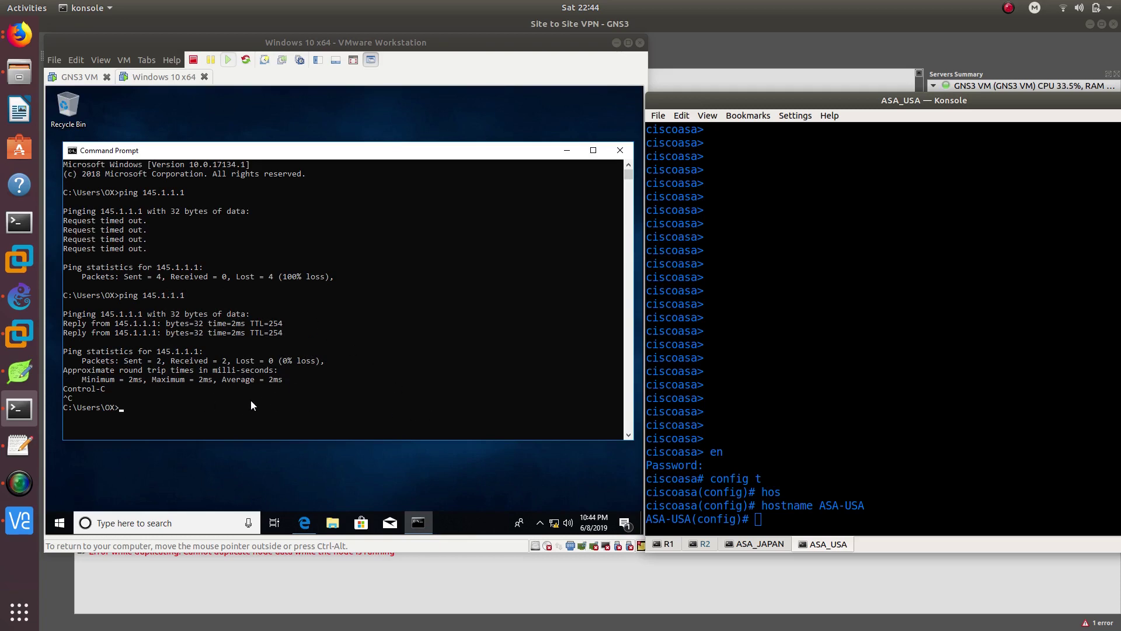
{"action": "left_click", "coordinate": [620, 150]}
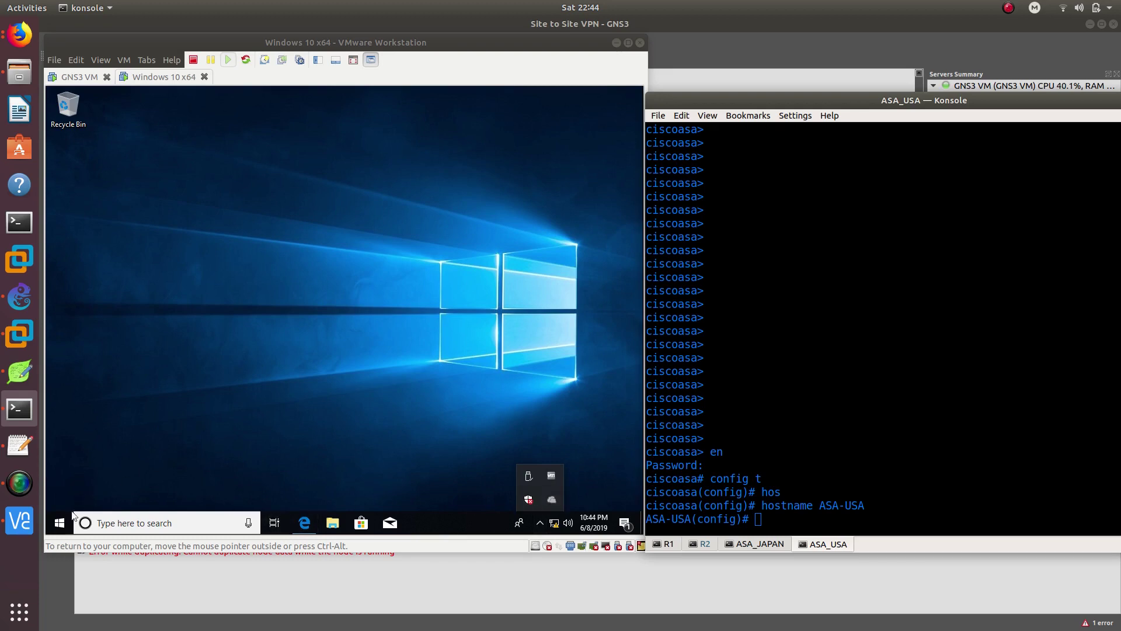
{"action": "left_click", "coordinate": [59, 532]}
{"action": "left_click", "coordinate": [59, 532]}
{"action": "type", "text": "any"}
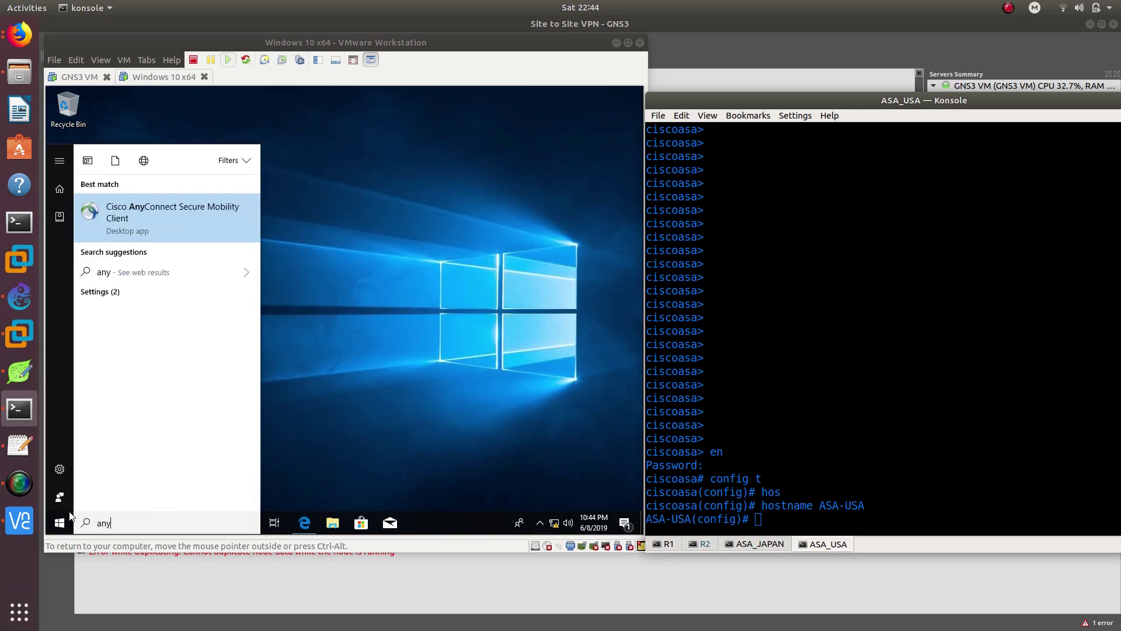
{"action": "key", "text": "Escape"}
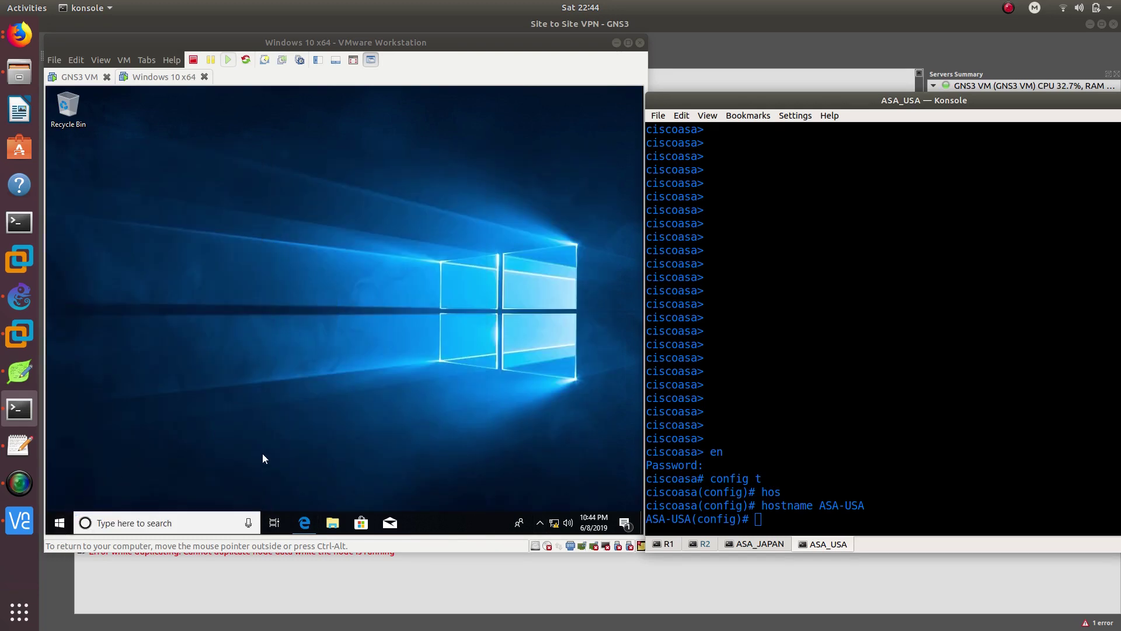
Choose ASA (IPsec) IPv4 in AnyConnect and connect
{"action": "left_click", "coordinate": [316, 236]}
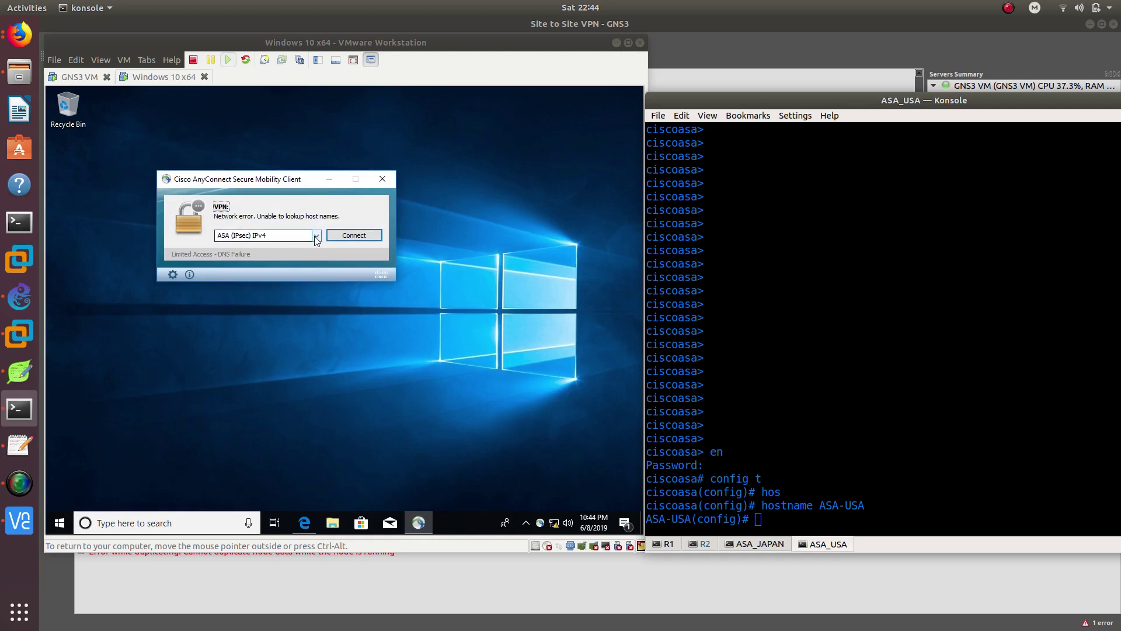
{"action": "left_click", "coordinate": [316, 238]}
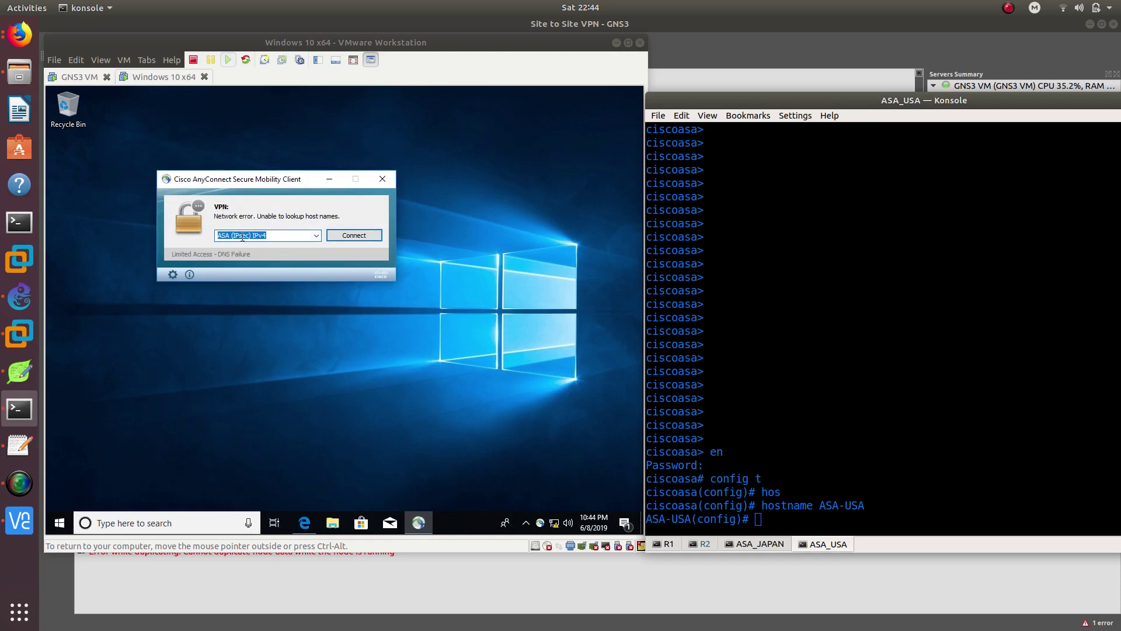
{"action": "left_click", "coordinate": [348, 236]}
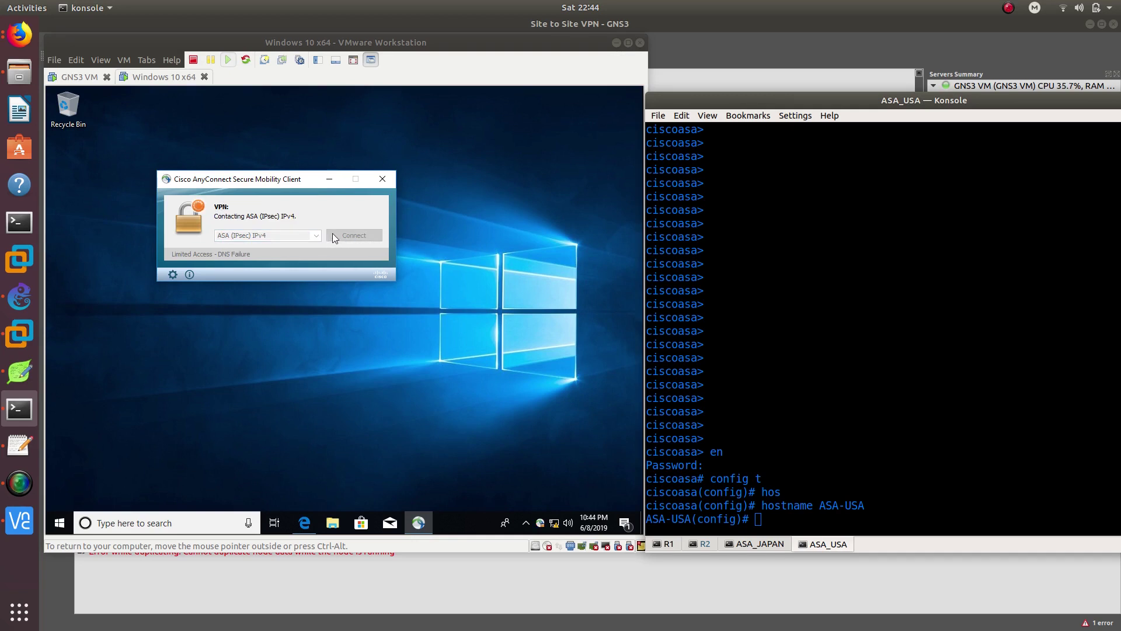
{"action": "left_click", "coordinate": [1009, 9]}
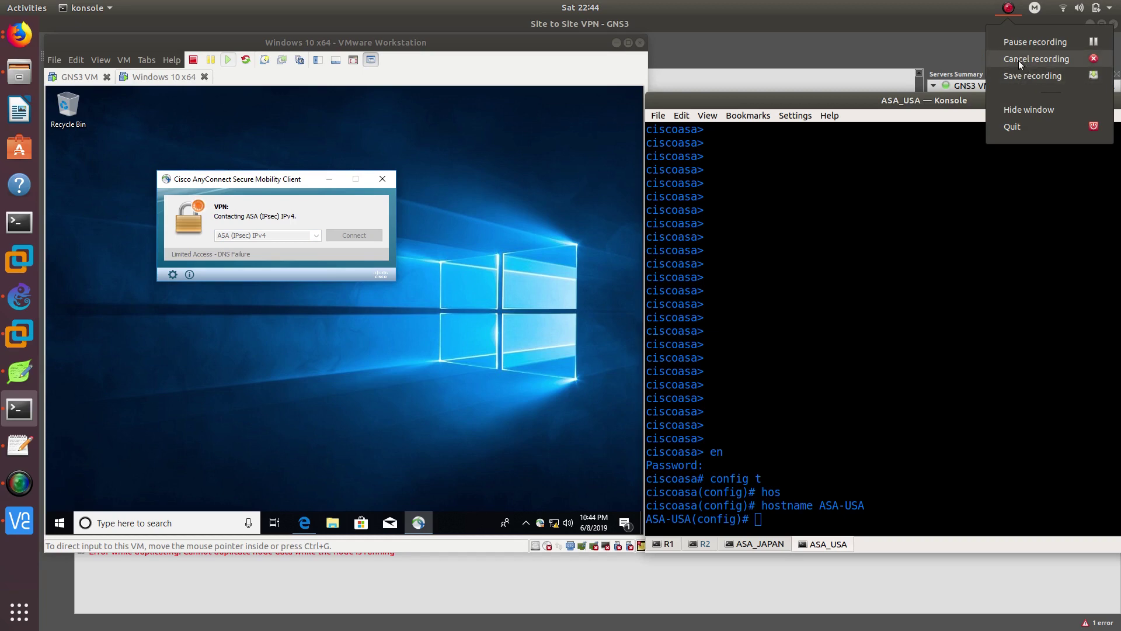
Accept the untrusted 145.1.1.1 certificate with Connect Anyway
{"action": "left_click", "coordinate": [1019, 43]}
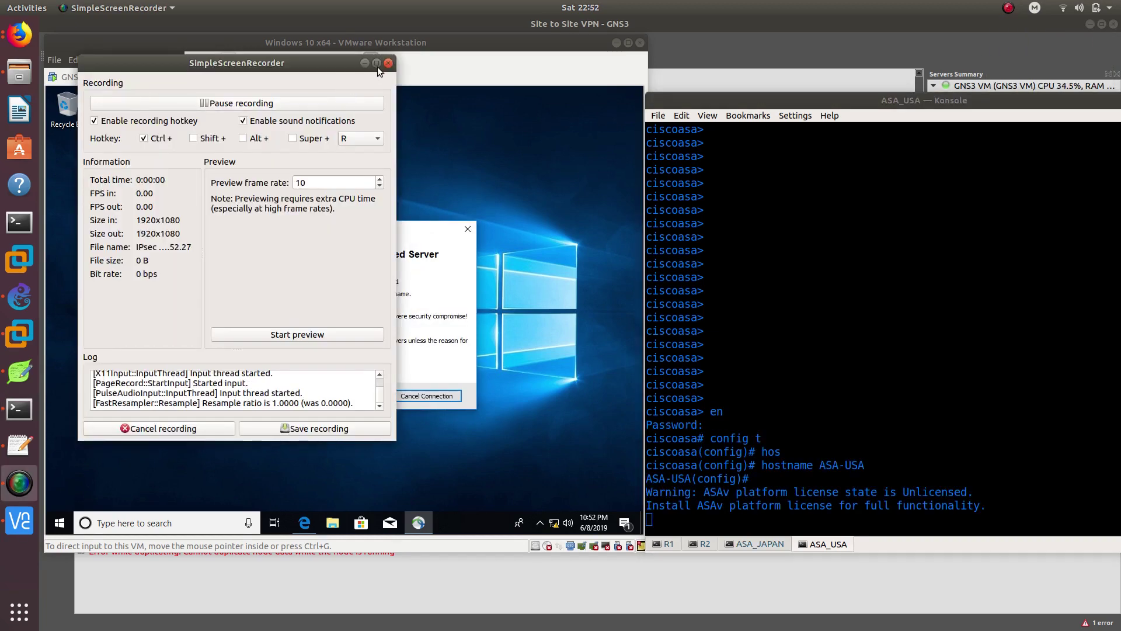
{"action": "left_click", "coordinate": [364, 63]}
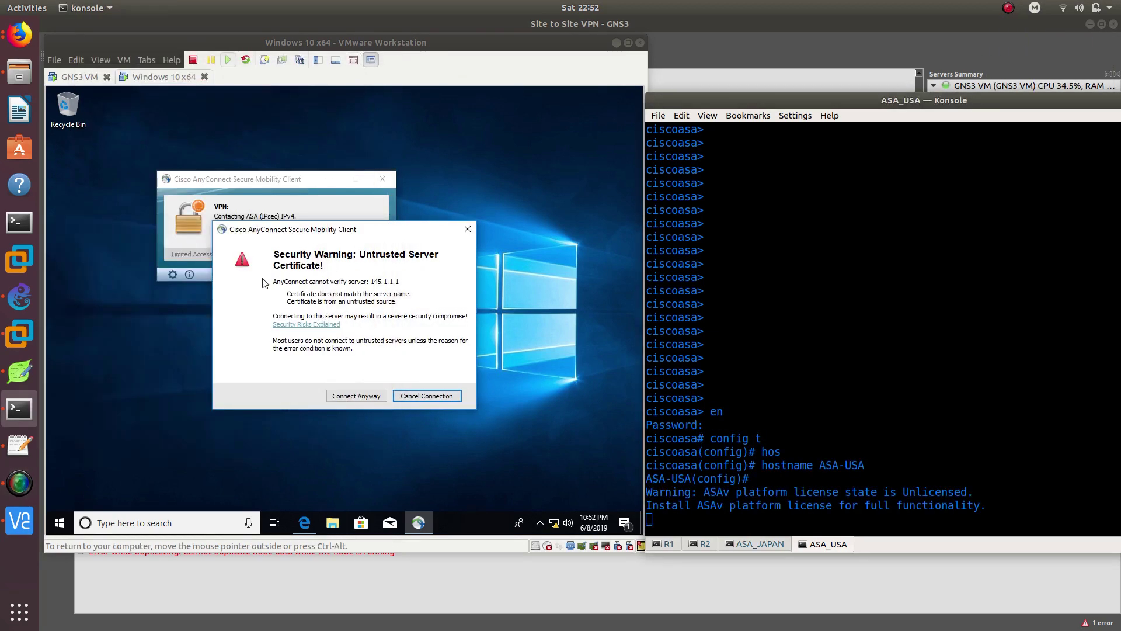
{"action": "left_click_drag", "start_coordinate": [330, 235], "coordinate": [301, 207]}
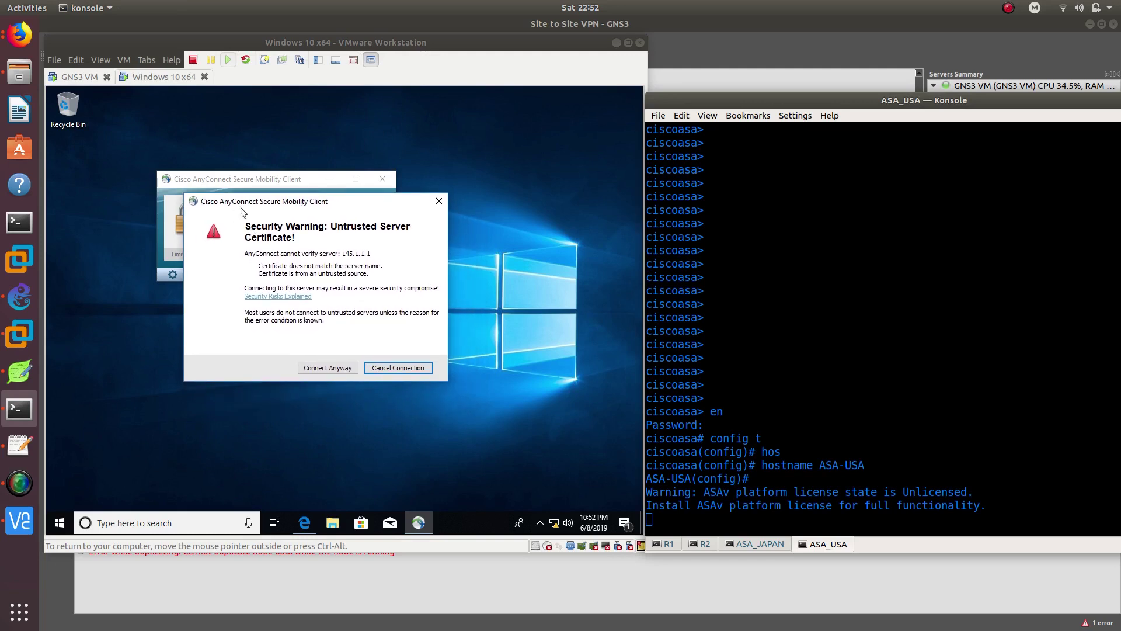
{"action": "left_click", "coordinate": [335, 367]}
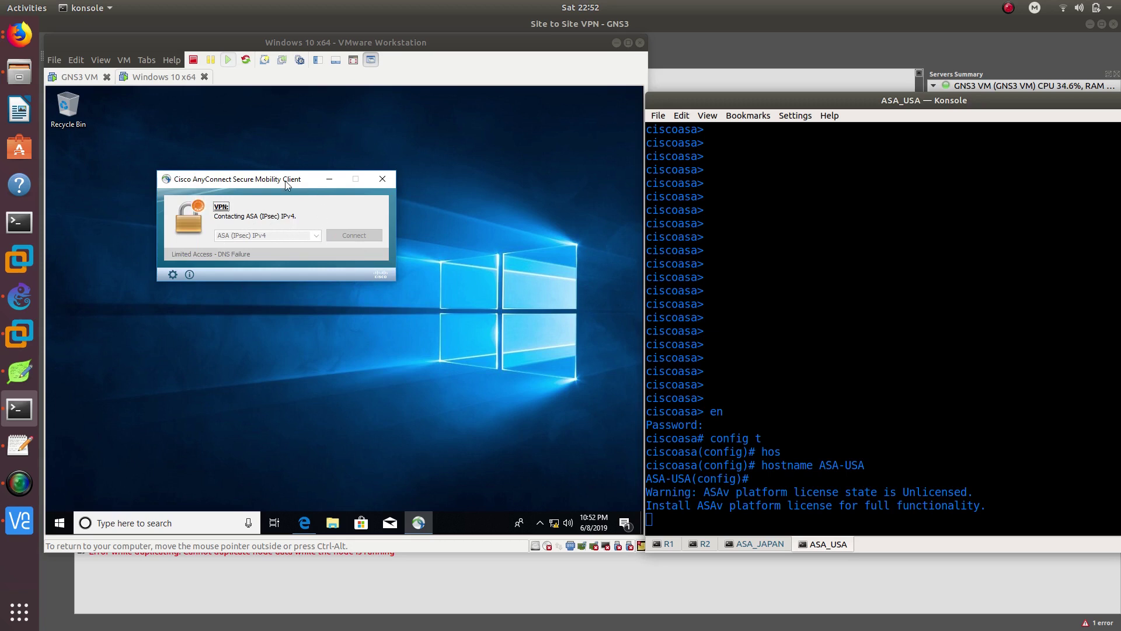
{"action": "left_click_drag", "start_coordinate": [284, 181], "coordinate": [285, 224]}
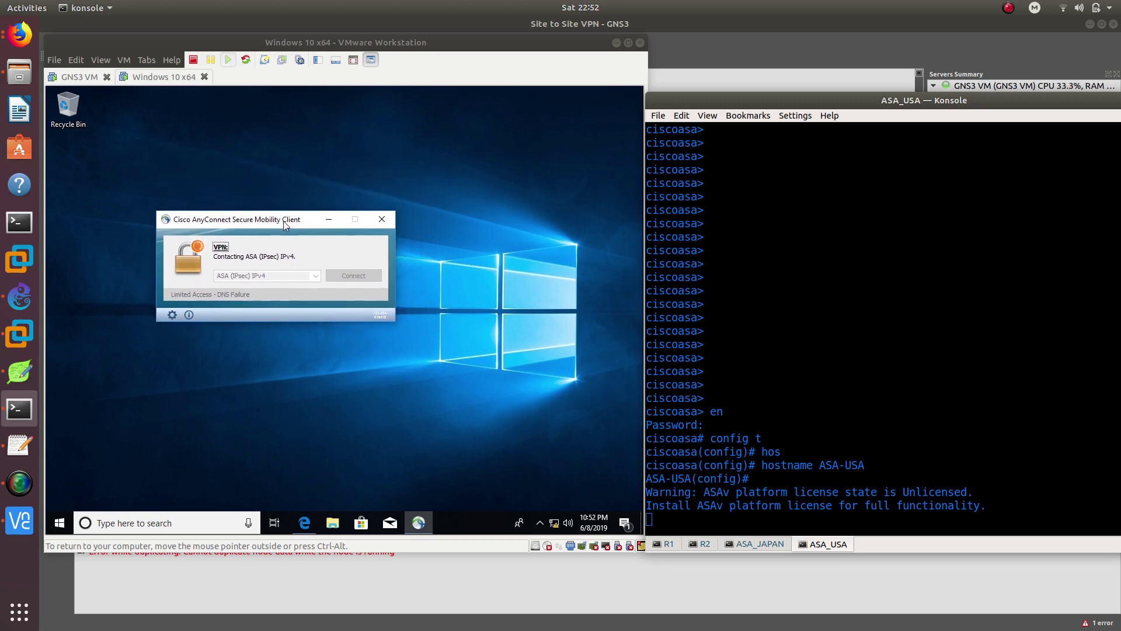
Add fresh blank prompt lines in the ASA_USA console
{"action": "left_click", "coordinate": [692, 506]}
{"action": "key", "text": "Return"}
{"action": "key", "text": "Return"}
{"action": "key", "text": "Return"}
{"action": "key", "text": "Return"}
{"action": "key", "text": "Return"}
{"action": "key", "text": "Return"}
{"action": "key", "text": "Return"}
{"action": "key", "text": "Return"}
{"action": "key", "text": "Return"}
{"action": "key", "text": "Return"}
{"action": "key", "text": "Return"}
{"action": "key", "text": "Return"}
{"action": "key", "text": "Return"}
{"action": "key", "text": "Return"}
{"action": "key", "text": "Return"}
{"action": "key", "text": "Return"}
{"action": "key", "text": "Return"}
{"action": "key", "text": "Return"}
{"action": "key", "text": "Return"}
{"action": "key", "text": "Return"}
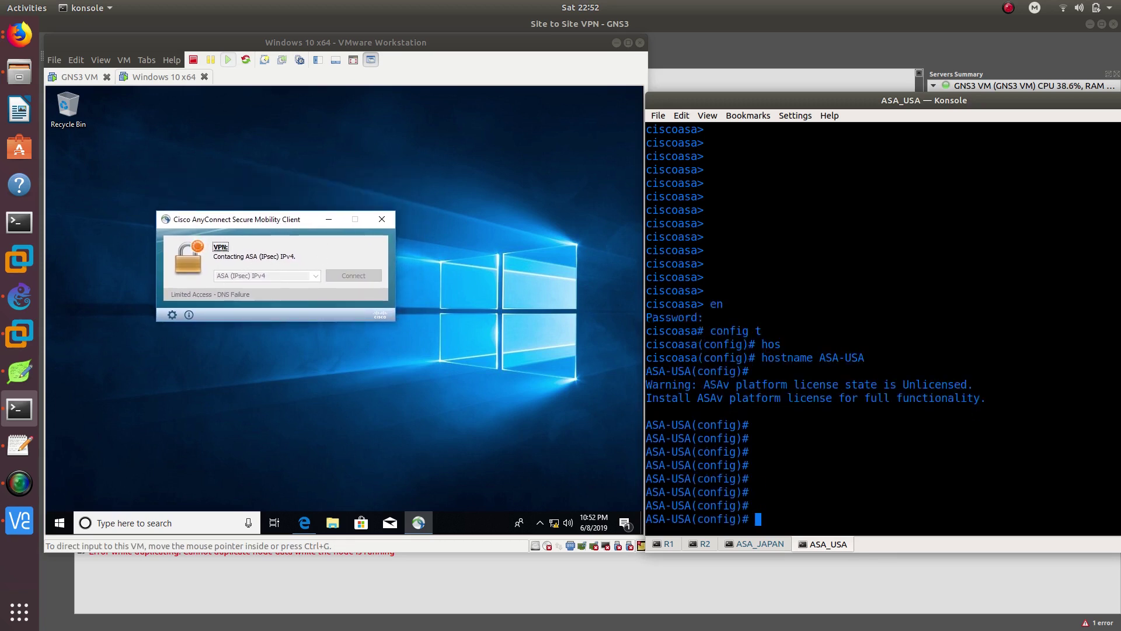
{"action": "key", "text": "Return"}
{"action": "key", "text": "Return"}
{"action": "key", "text": "Return"}
{"action": "key", "text": "Return"}
{"action": "key", "text": "Return"}
{"action": "key", "text": "Return"}
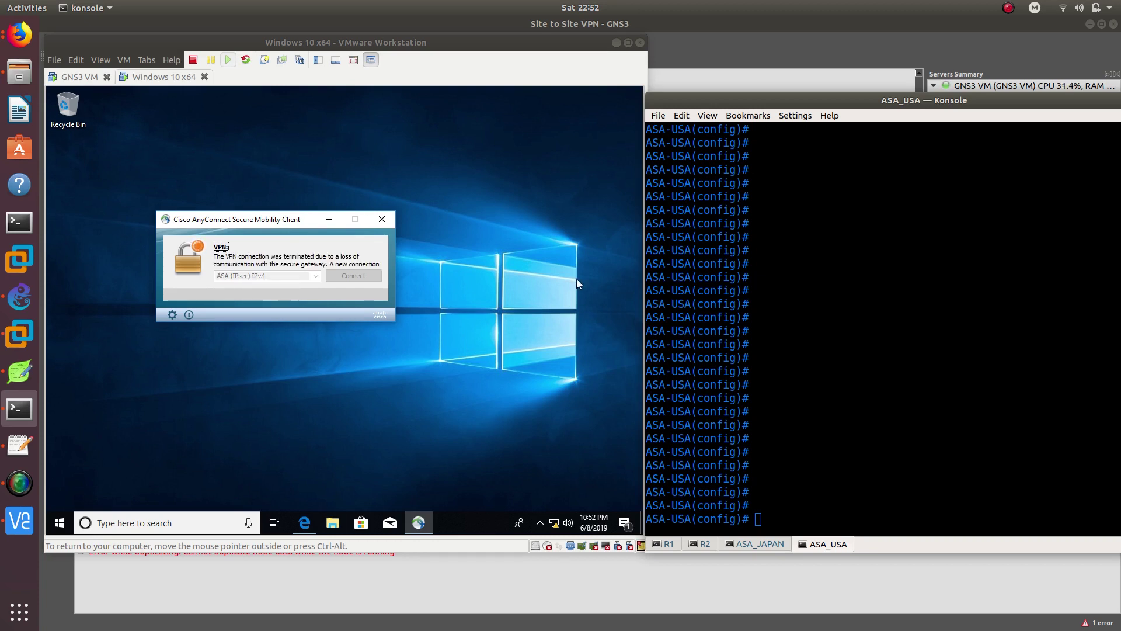
Enter 145.1.1.1 as the AnyConnect server and start connecting
{"action": "left_click_drag", "start_coordinate": [284, 273], "coordinate": [204, 274]}
{"action": "type", "text": "1"}
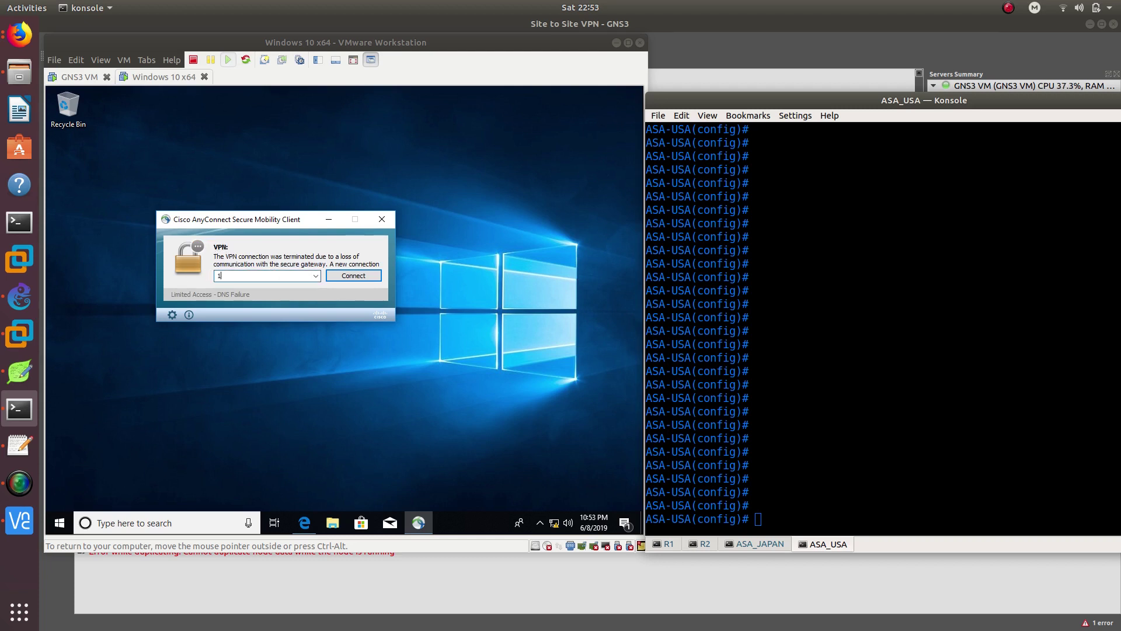
{"action": "type", "text": "45.1.1.1"}
{"action": "left_click", "coordinate": [353, 272]}
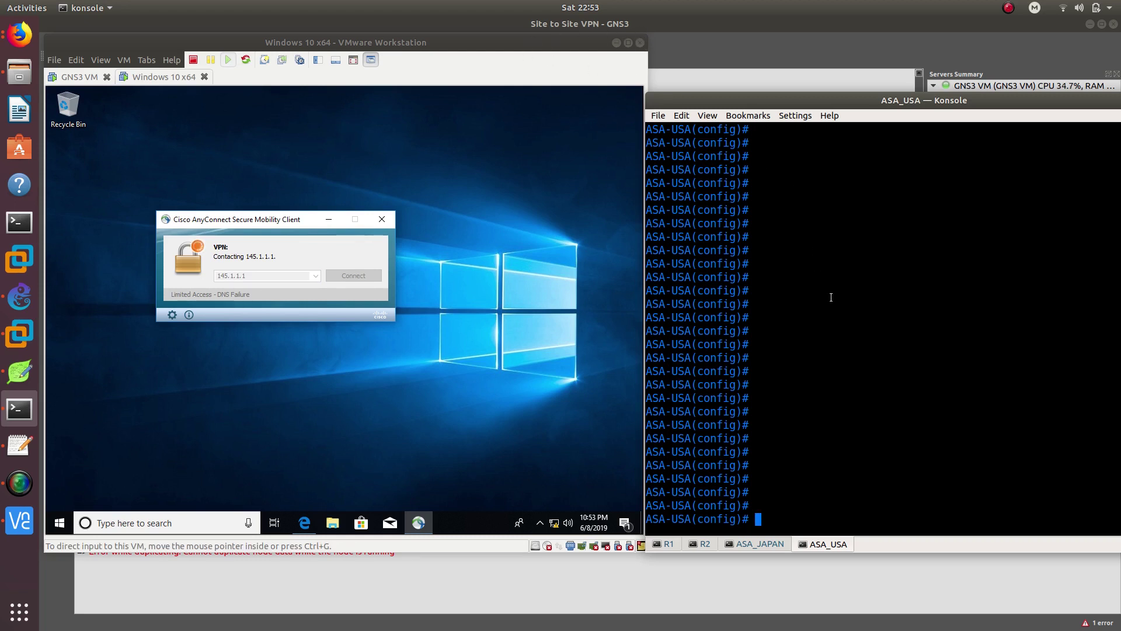
On ASA-USA, enter interface g0/0 and begin the ip address 146.1.1.1 command
{"action": "type", "text": "int g0/0"}
{"action": "left_click_drag", "start_coordinate": [684, 99], "coordinate": [733, 120]}
{"action": "left_click_drag", "start_coordinate": [547, 43], "coordinate": [486, 61]}
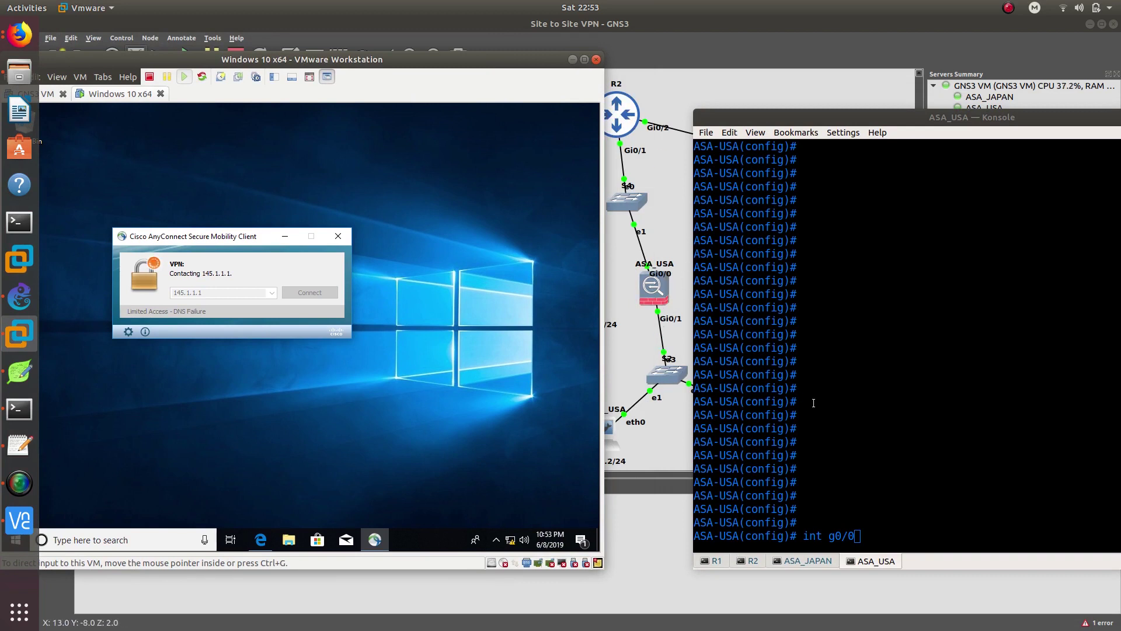
{"action": "left_click", "coordinate": [859, 398]}
{"action": "key", "text": "Return"}
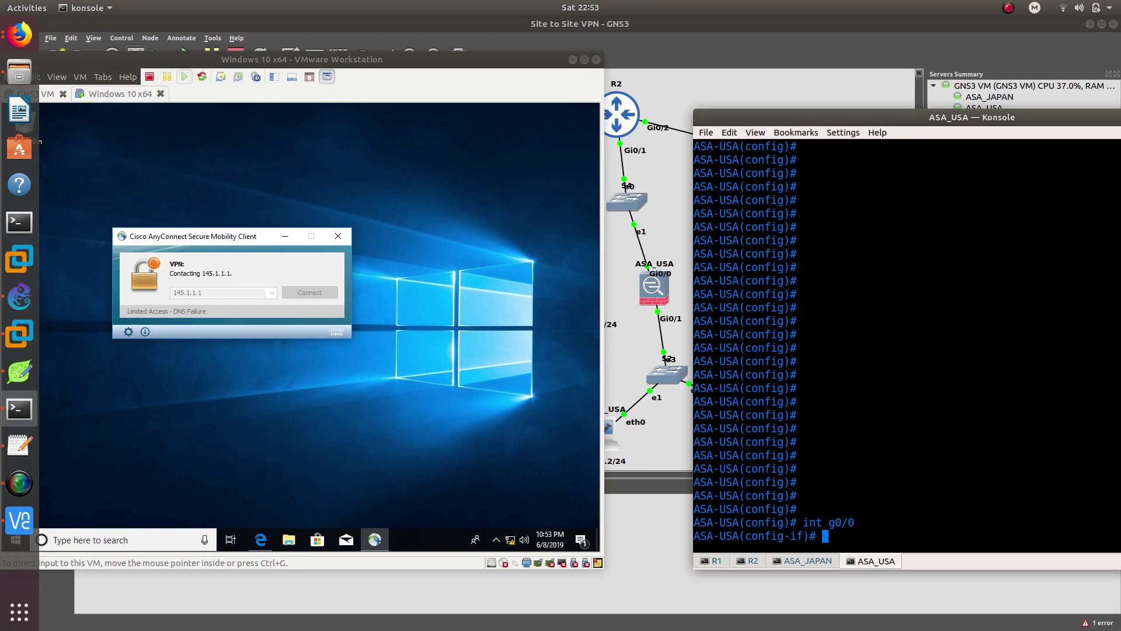
{"action": "type", "text": "ip add"}
{"action": "key", "text": "Tab"}
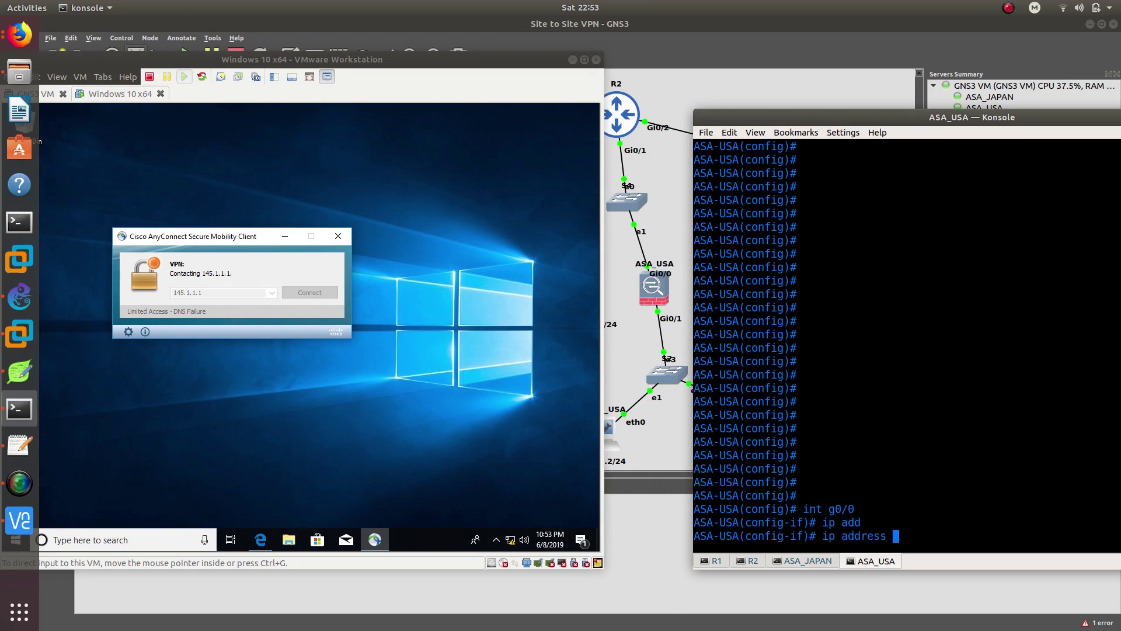
{"action": "type", "text": "146.1.1.1"}
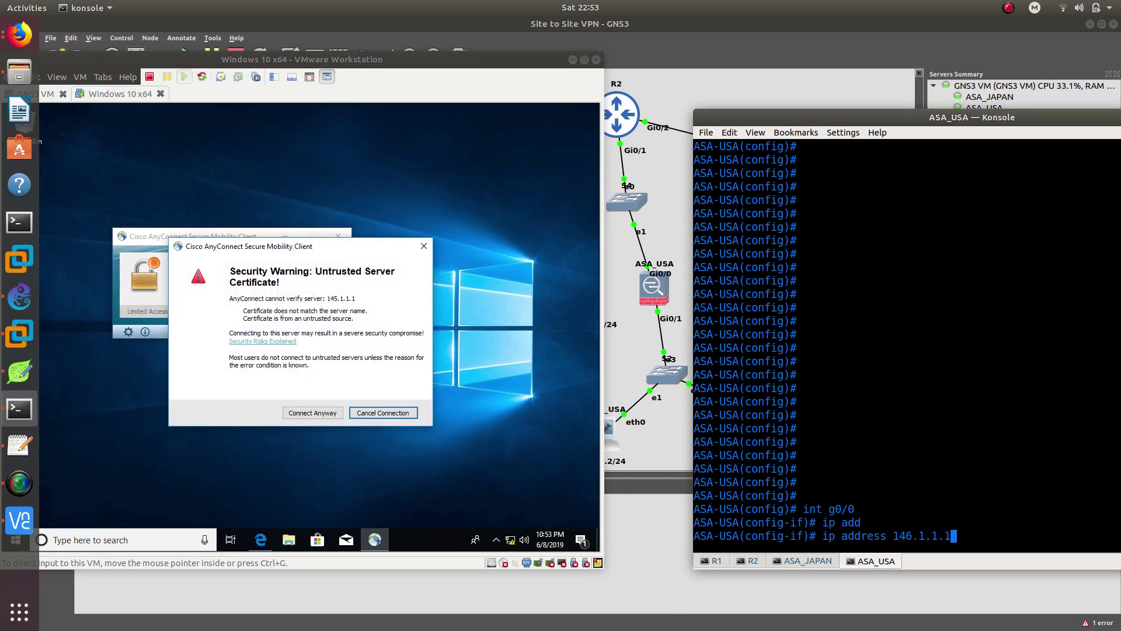
Sign in to the VPN past certificate warnings and apply 146.1.1.1 255.255.255.0 to g0/0
{"action": "left_click", "coordinate": [302, 414]}
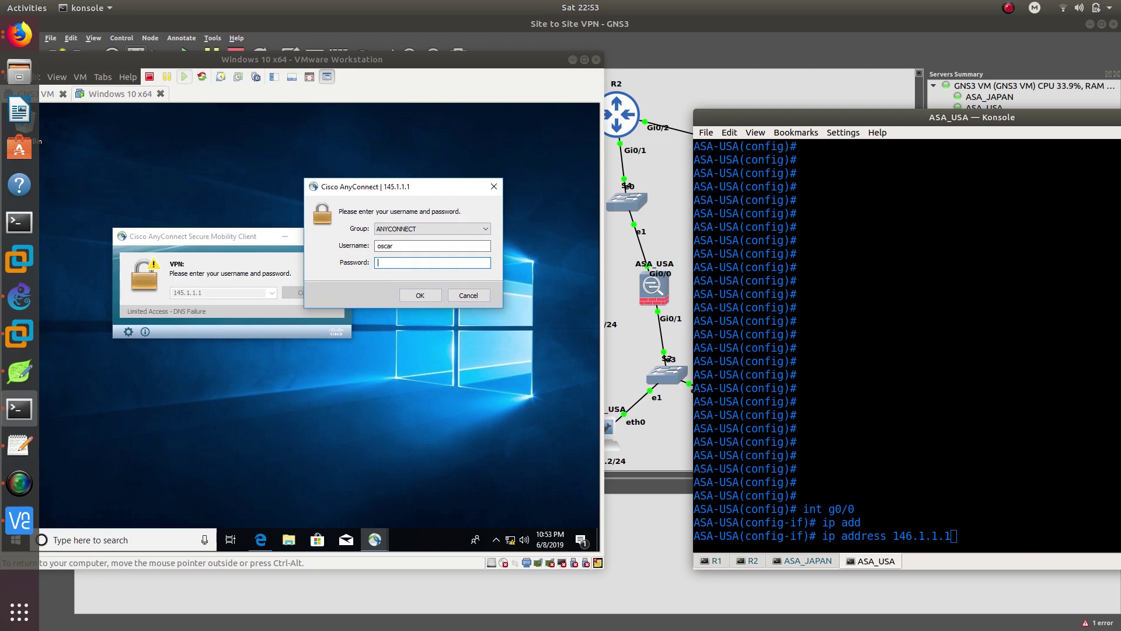
{"action": "key", "text": "Return"}
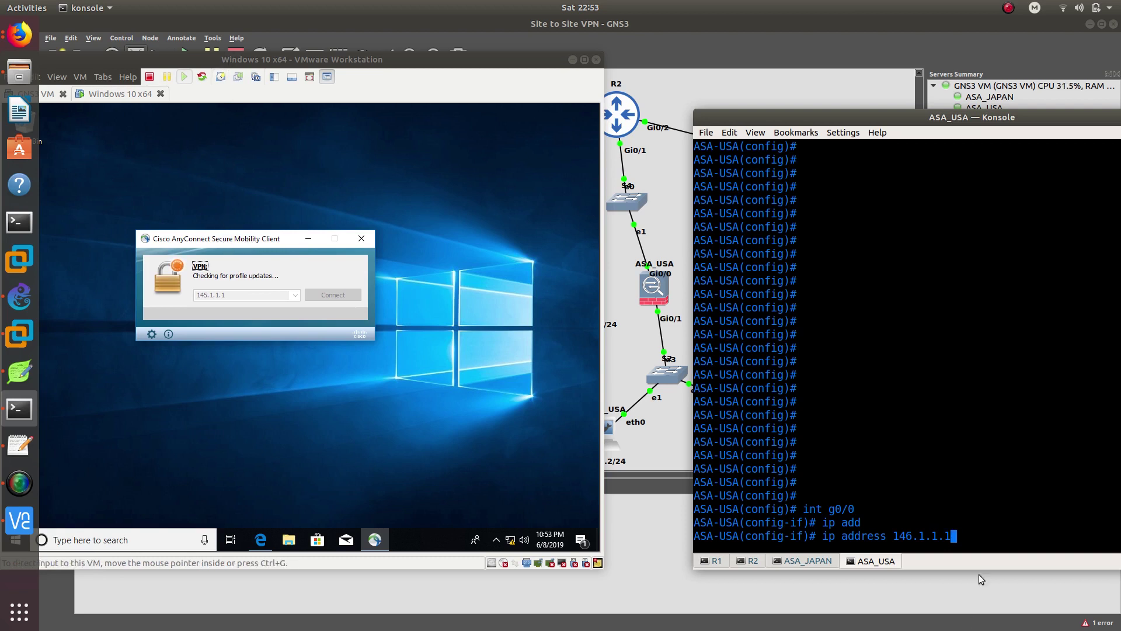
{"action": "type", "text": "255.255.255.0"}
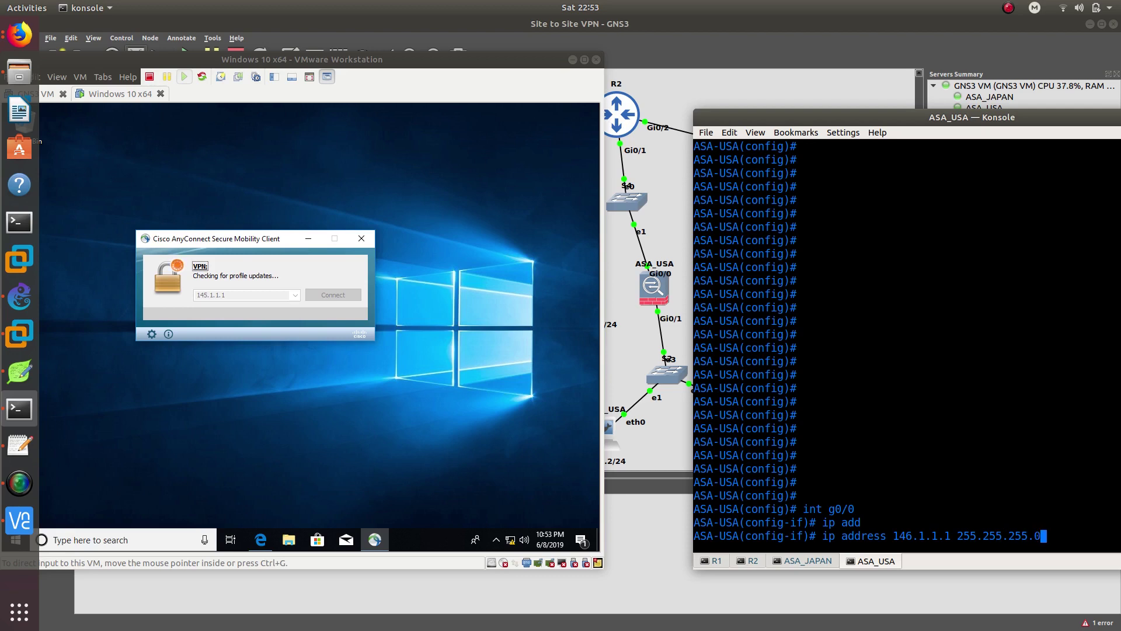
{"action": "key", "text": "Return"}
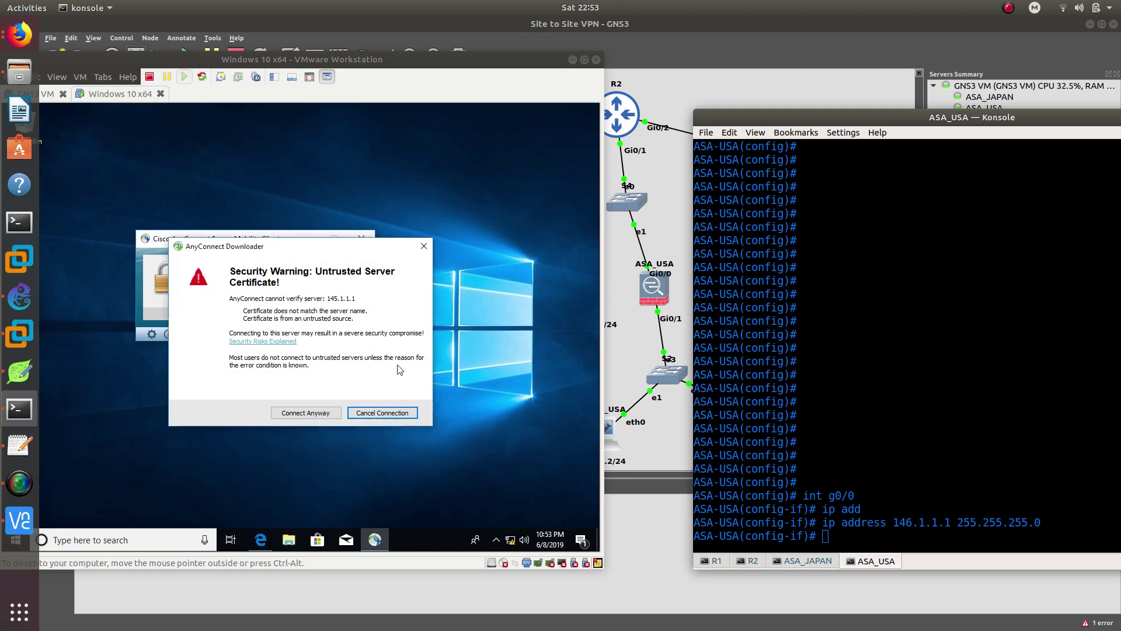
{"action": "left_click", "coordinate": [307, 412]}
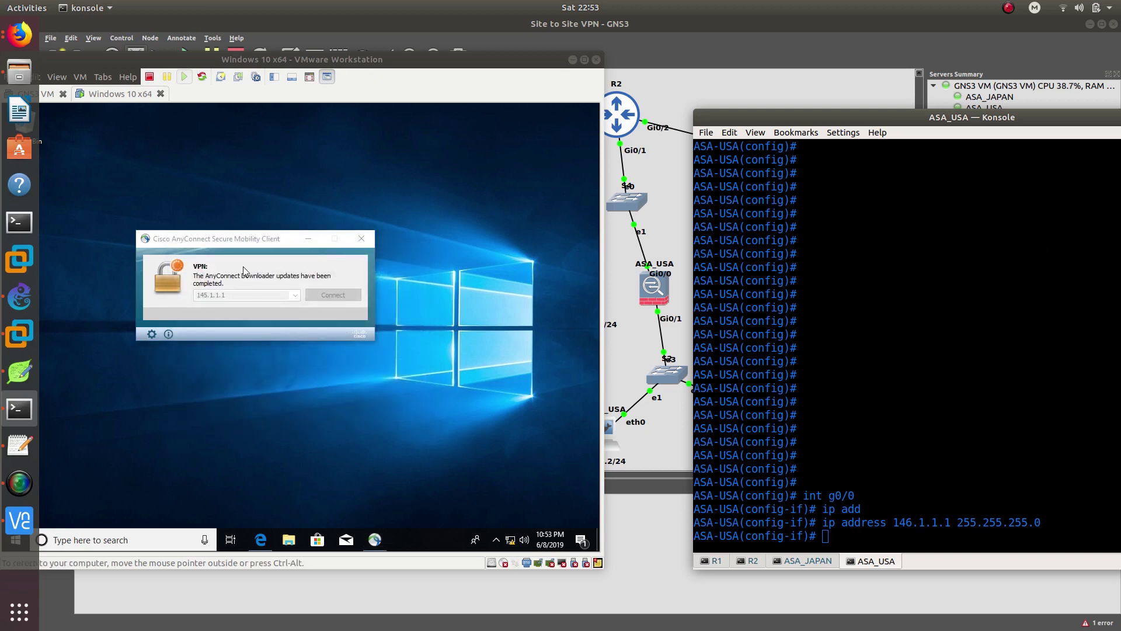
{"action": "left_click_drag", "start_coordinate": [234, 241], "coordinate": [220, 226]}
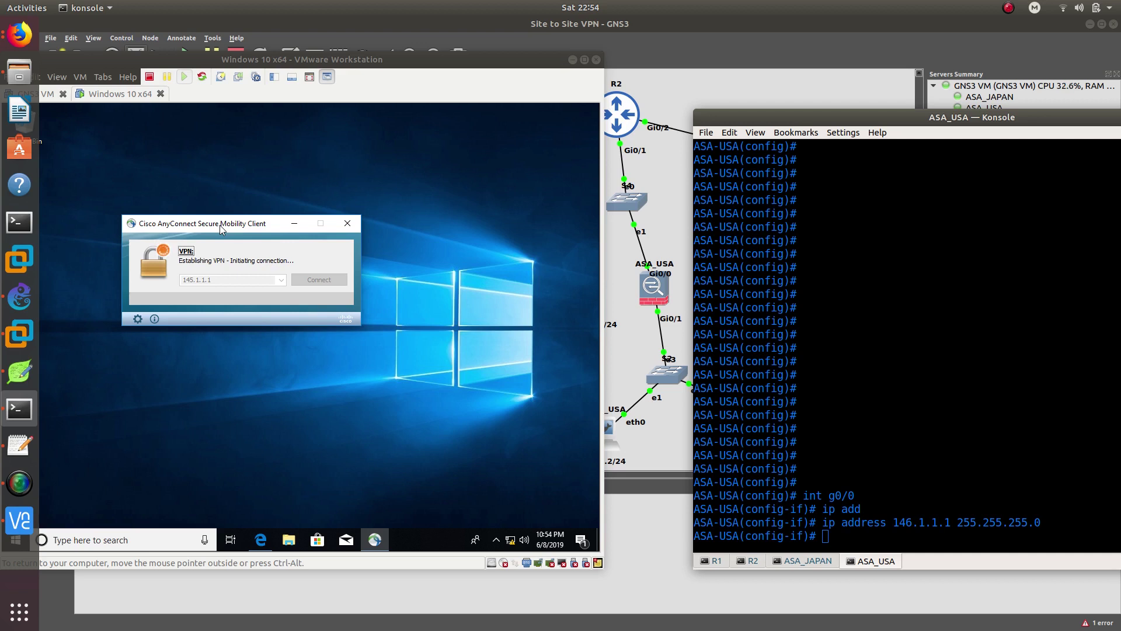
{"action": "left_click_drag", "start_coordinate": [222, 229], "coordinate": [279, 233]}
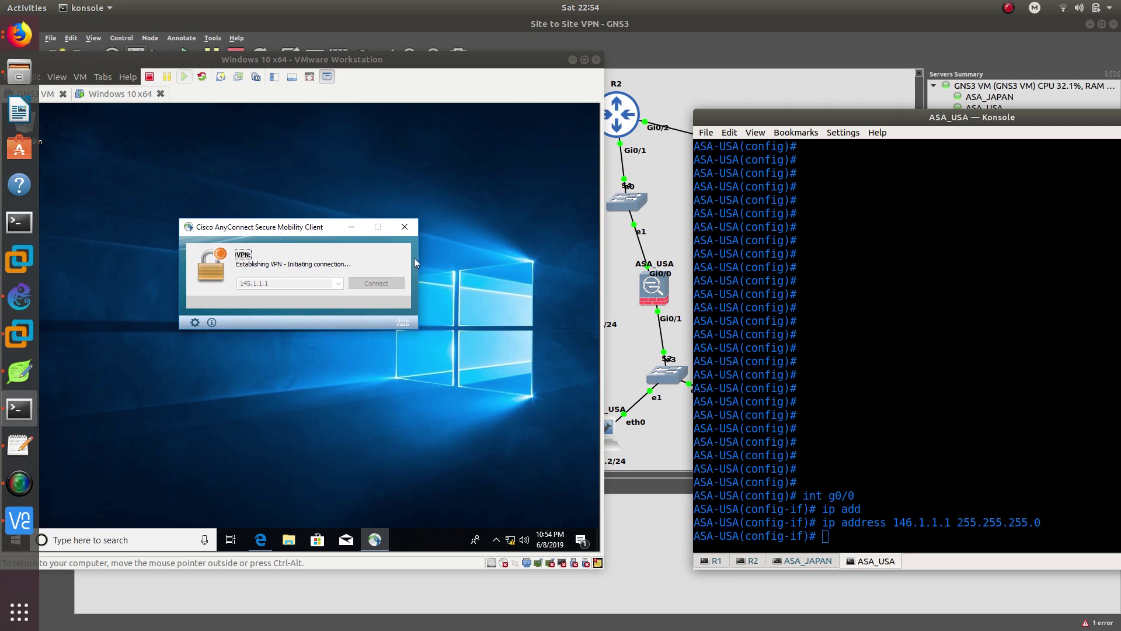
{"action": "left_click", "coordinate": [852, 536]}
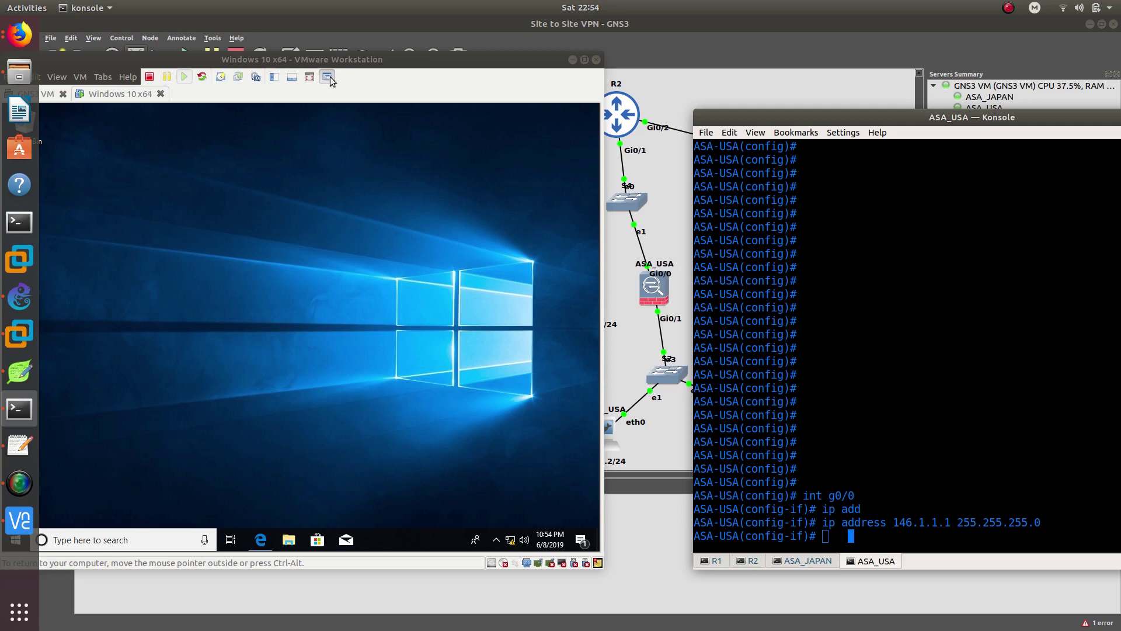
{"action": "left_click_drag", "start_coordinate": [333, 59], "coordinate": [439, 77]}
Check the AnyConnect status from the tray to confirm the VPN is connected, then open Edge
{"action": "left_click", "coordinate": [602, 557]}
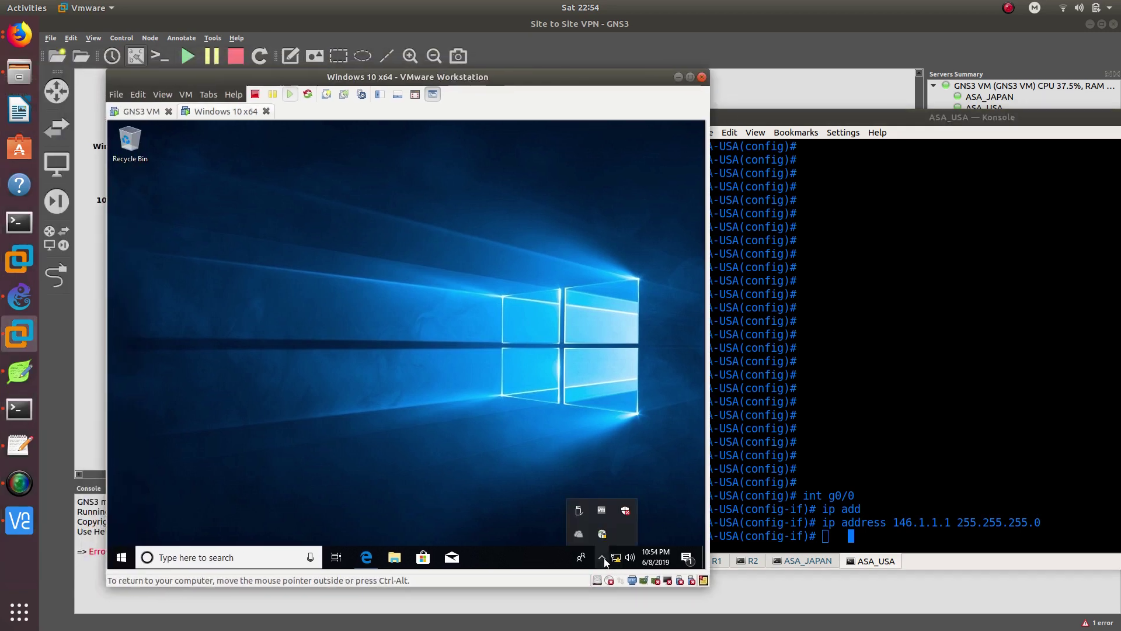
{"action": "left_click", "coordinate": [601, 534]}
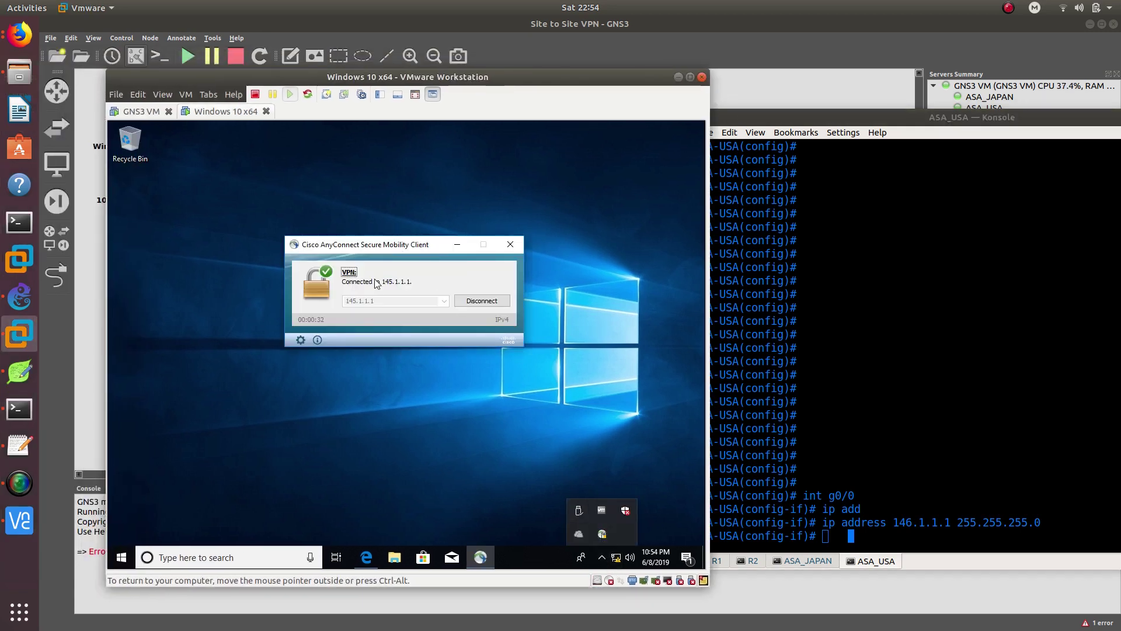
{"action": "left_click", "coordinate": [483, 465]}
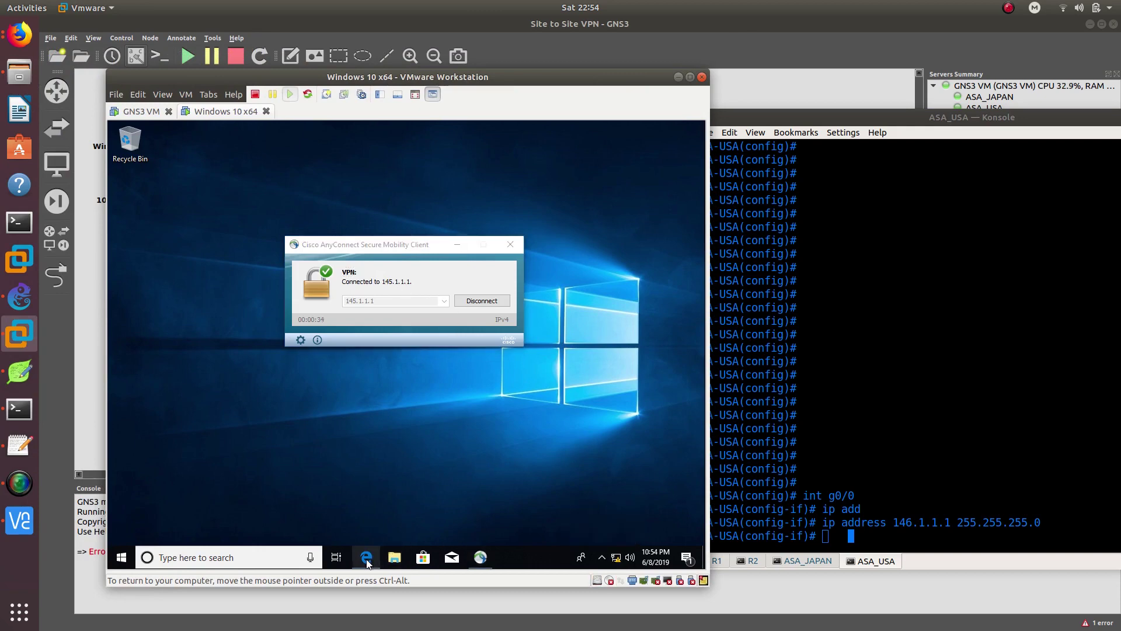
{"action": "left_click", "coordinate": [367, 557]}
{"action": "left_click_drag", "start_coordinate": [364, 81], "coordinate": [729, 66]}
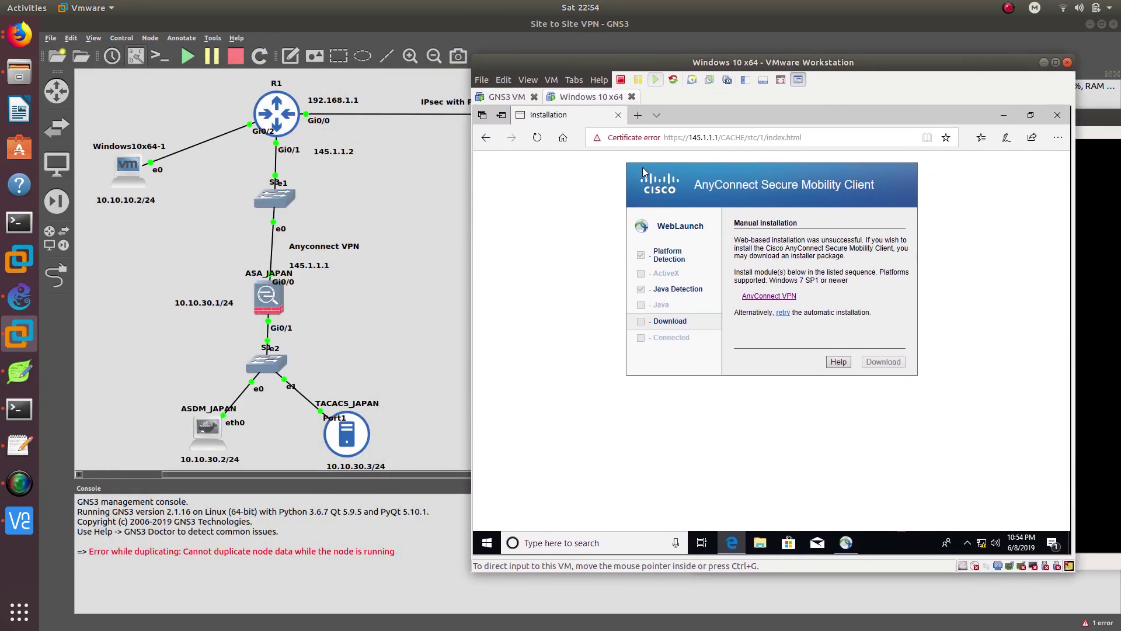
Open Command Prompt and ping 10.10.30.2 successfully
{"action": "left_click", "coordinate": [487, 543]}
{"action": "type", "text": "cmd"}
{"action": "key", "text": "Return"}
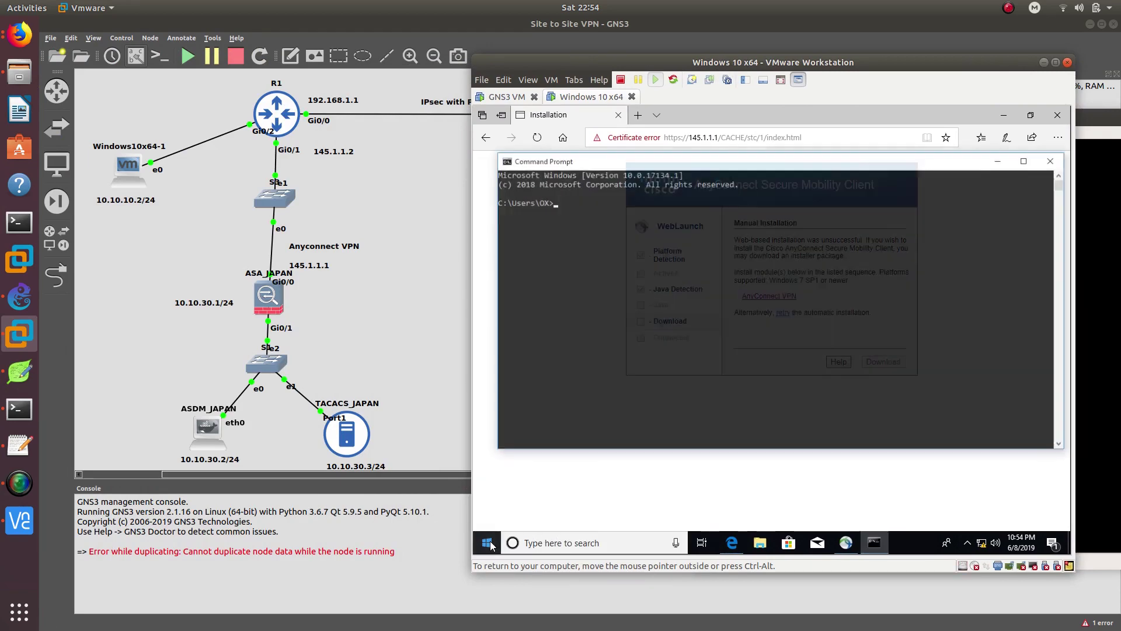
{"action": "left_click", "coordinate": [549, 335]}
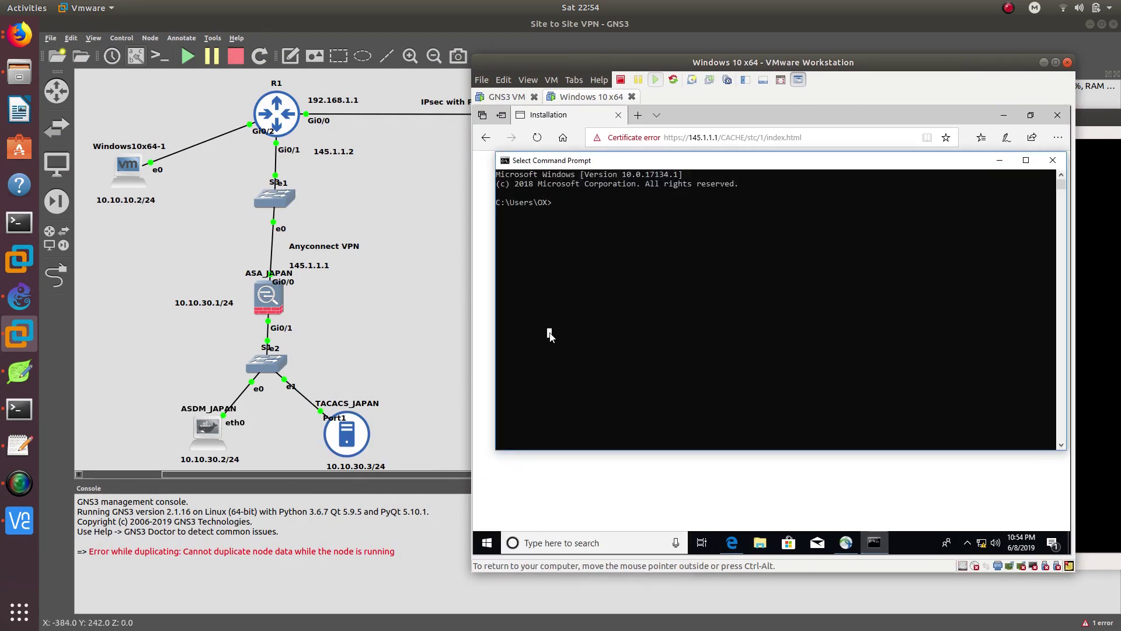
{"action": "key", "text": "Escape"}
{"action": "type", "text": "pi"}
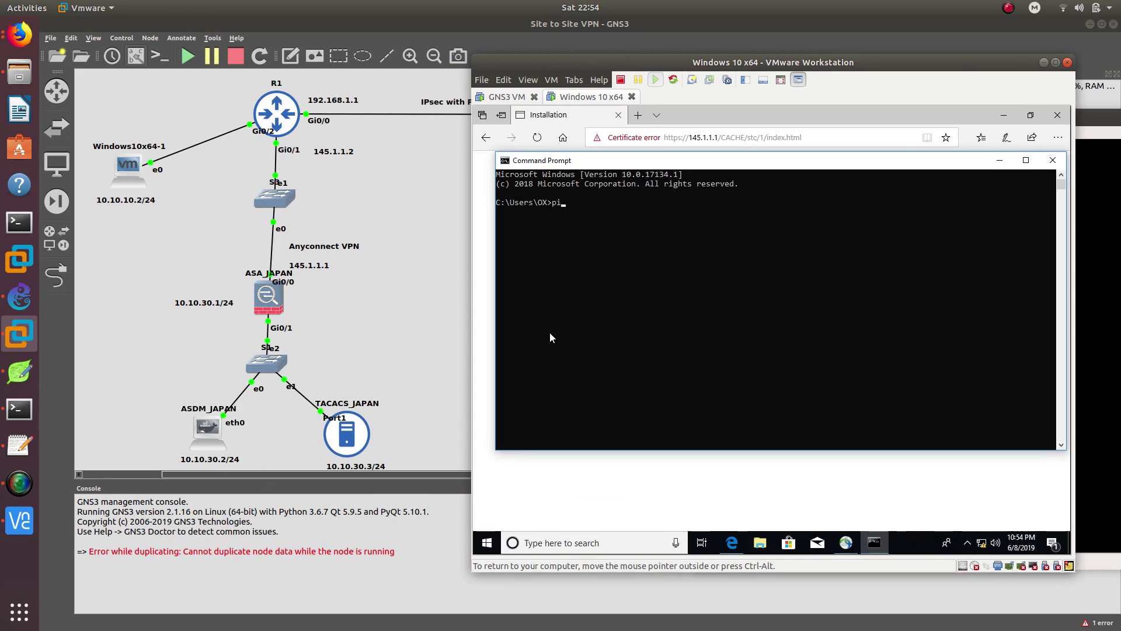
{"action": "type", "text": "ng 10.10.30.2"}
{"action": "key", "text": "Return"}
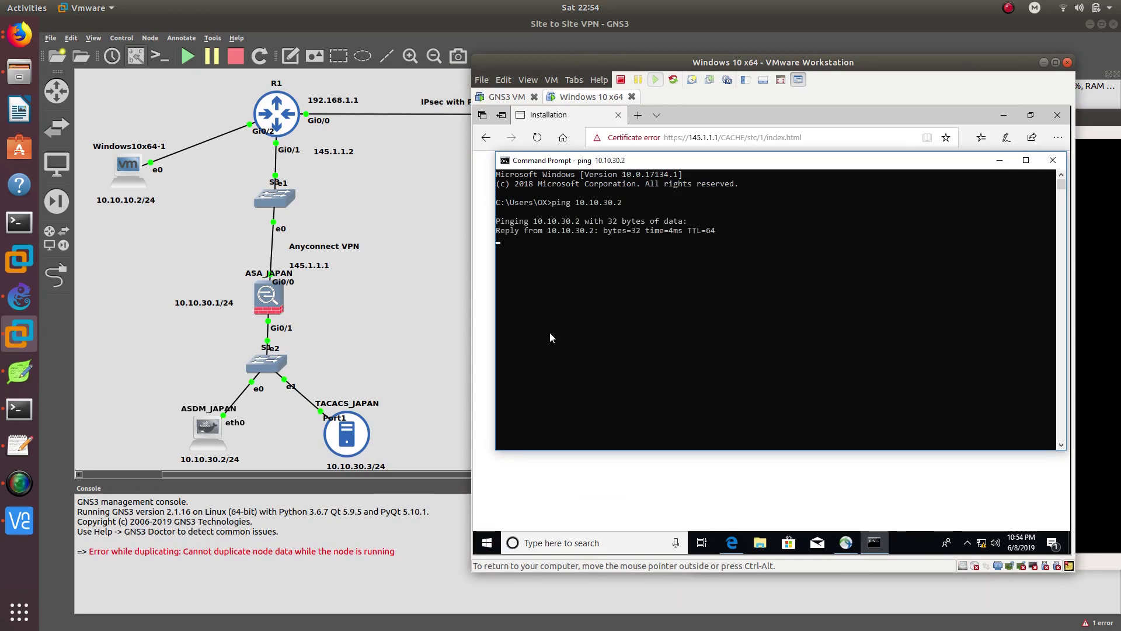
{"action": "key", "text": "ctrl+c"}
Ping 10.10.30.3 successfully, then open a new Edge tab
{"action": "key", "text": "Up"}
{"action": "key", "text": "BackSpace"}
{"action": "type", "text": "30.3"}
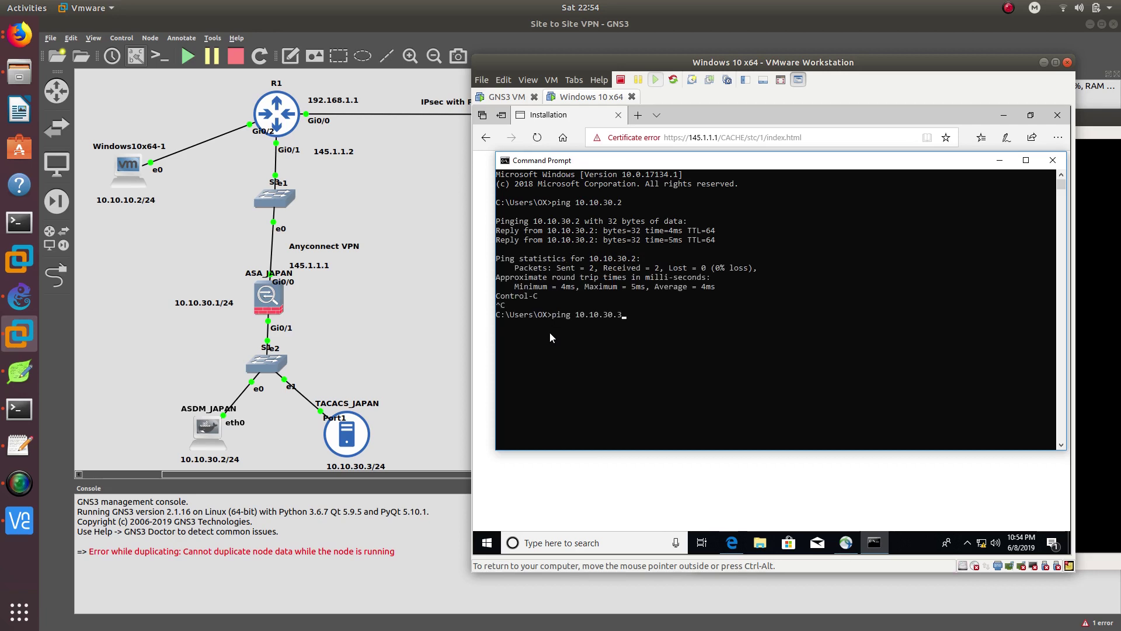
{"action": "key", "text": "Return"}
{"action": "key", "text": "ctrl+c"}
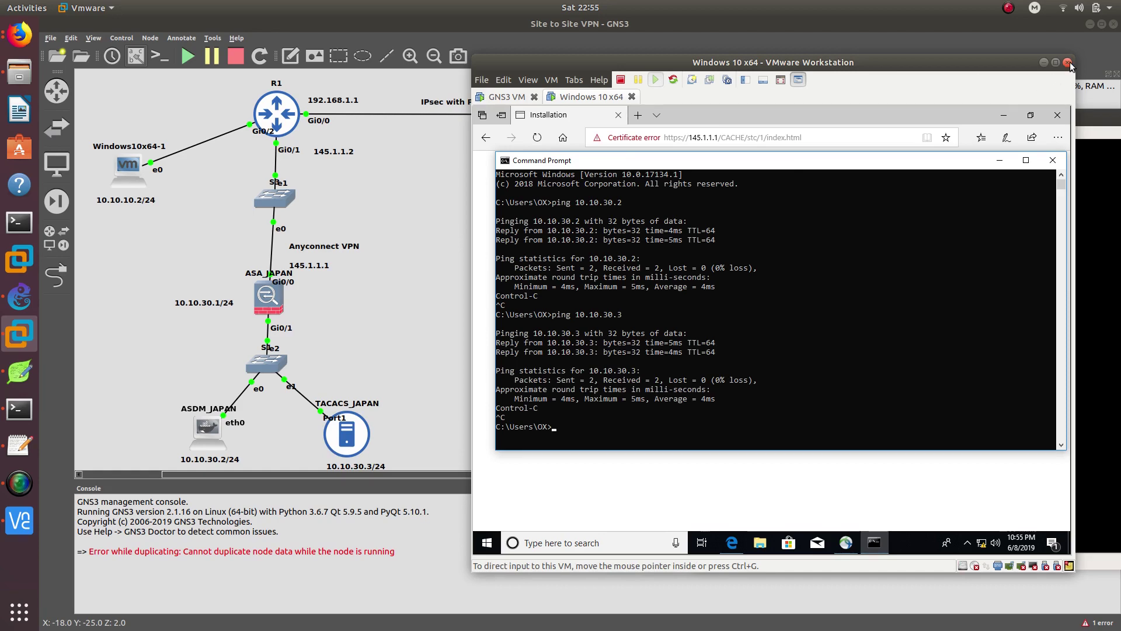
{"action": "left_click", "coordinate": [640, 115]}
{"action": "left_click", "coordinate": [639, 114]}
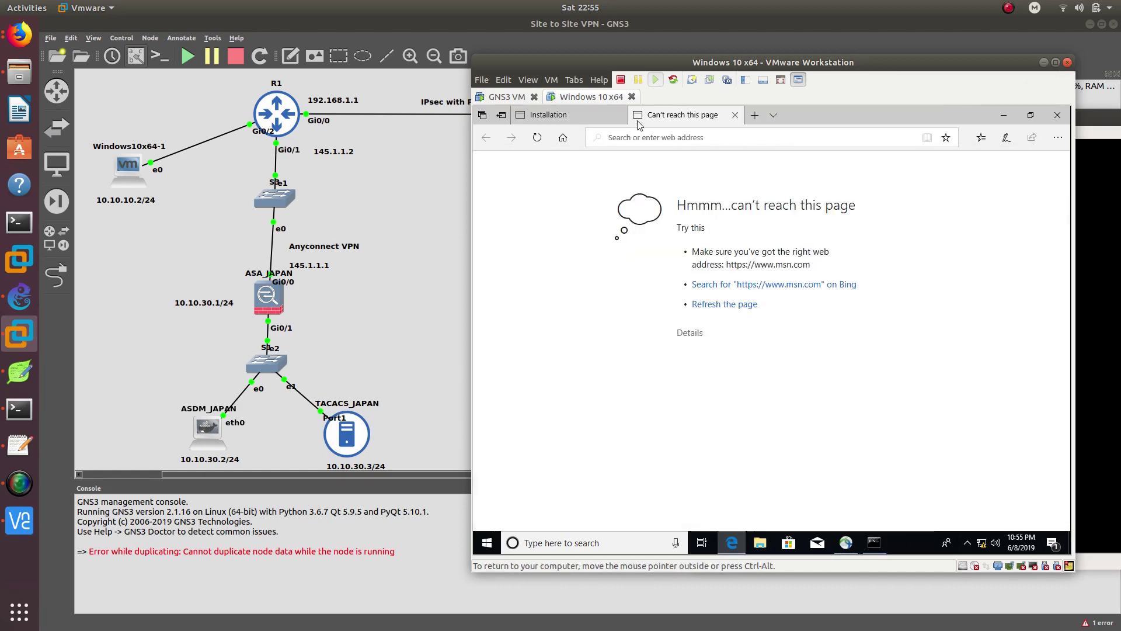
{"action": "left_click", "coordinate": [650, 139]}
{"action": "type", "text": "https:"}
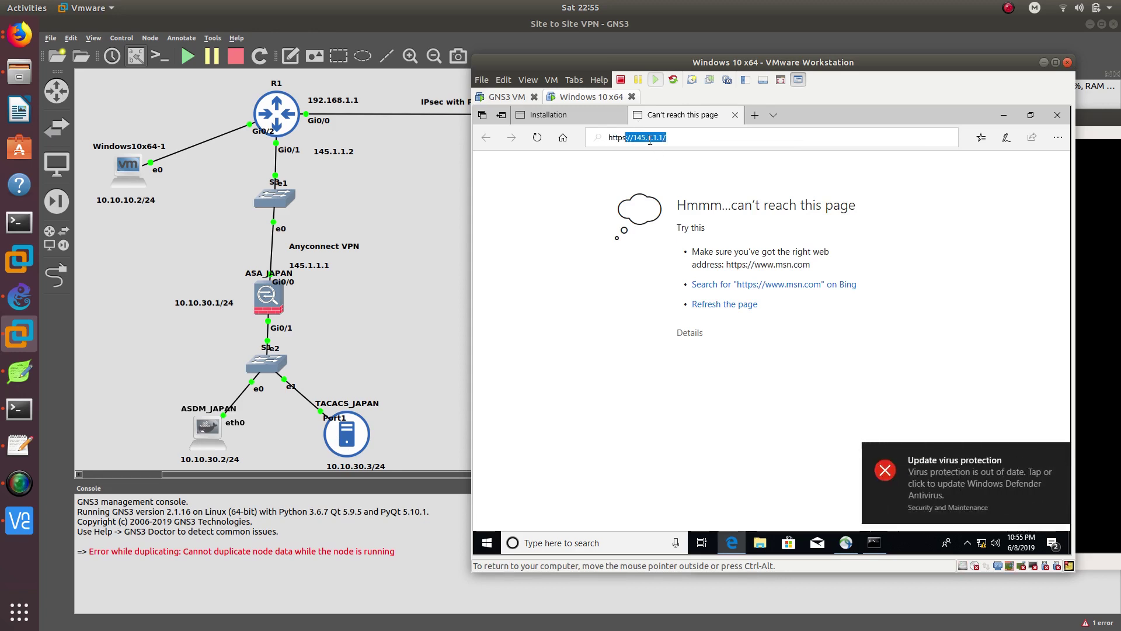
{"action": "type", "text": "//"}
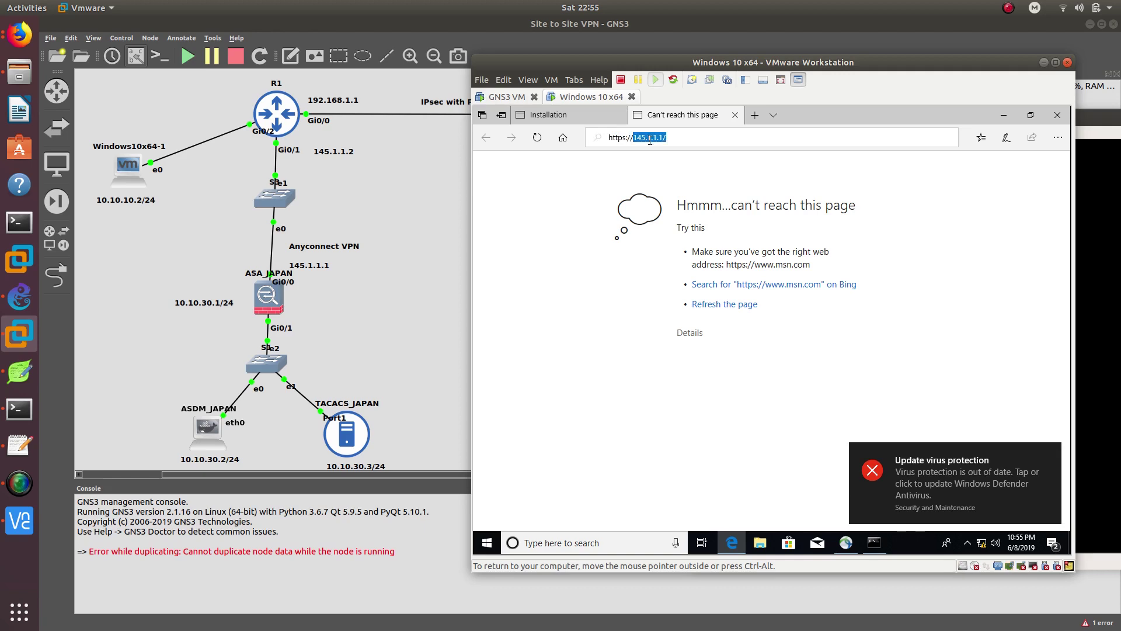
{"action": "type", "text": "10.10.30.3"}
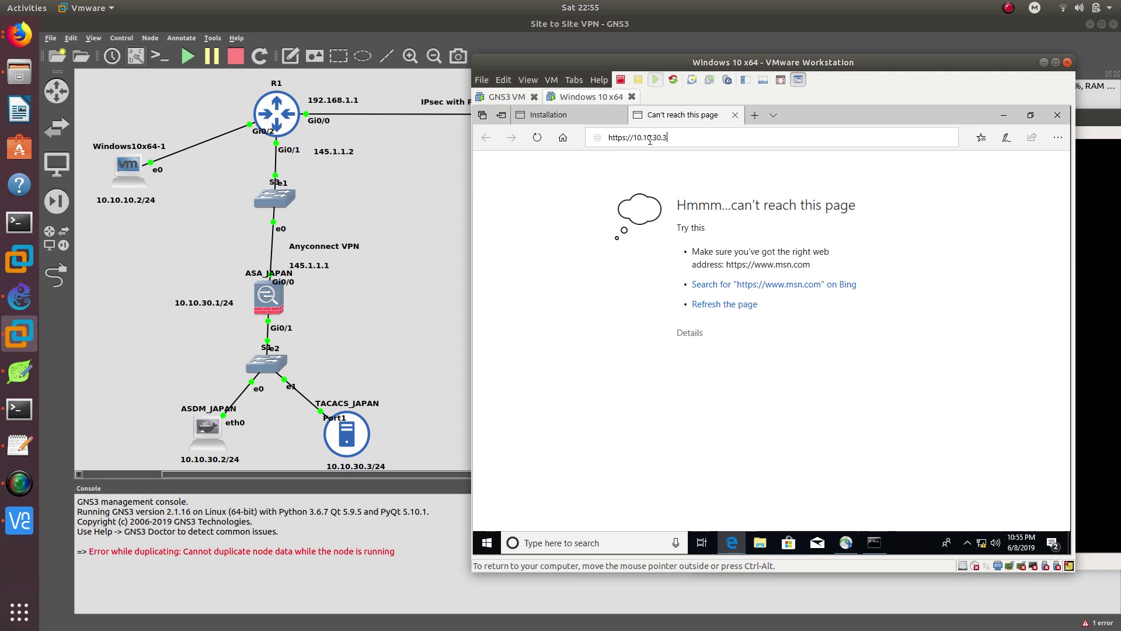
{"action": "key", "text": "Return"}
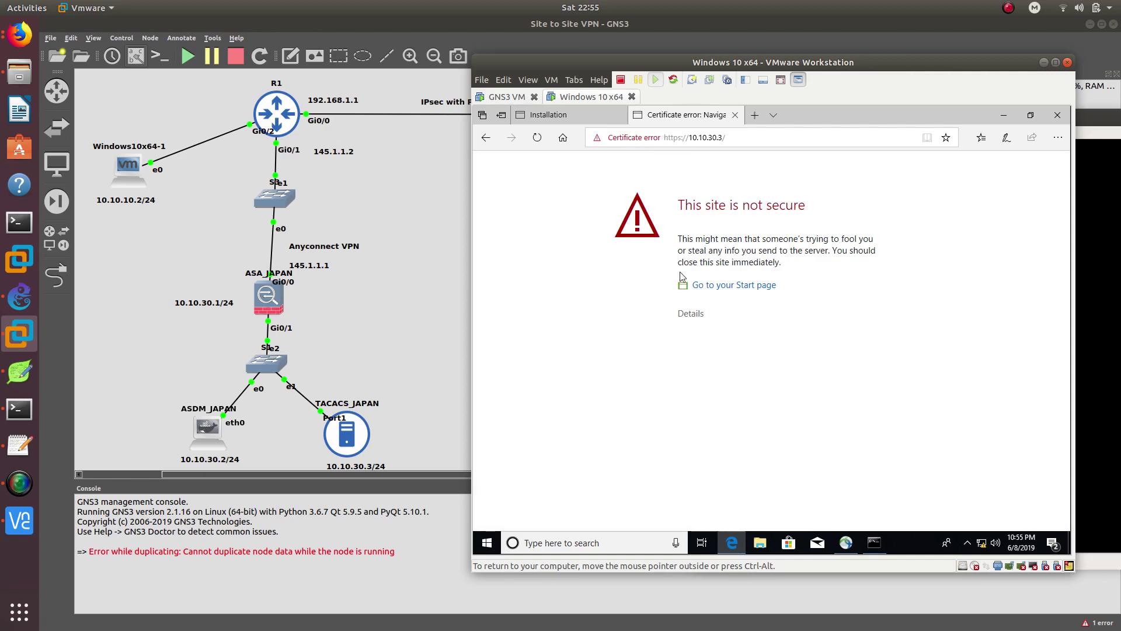
{"action": "left_click", "coordinate": [694, 315]}
{"action": "left_click", "coordinate": [749, 425]}
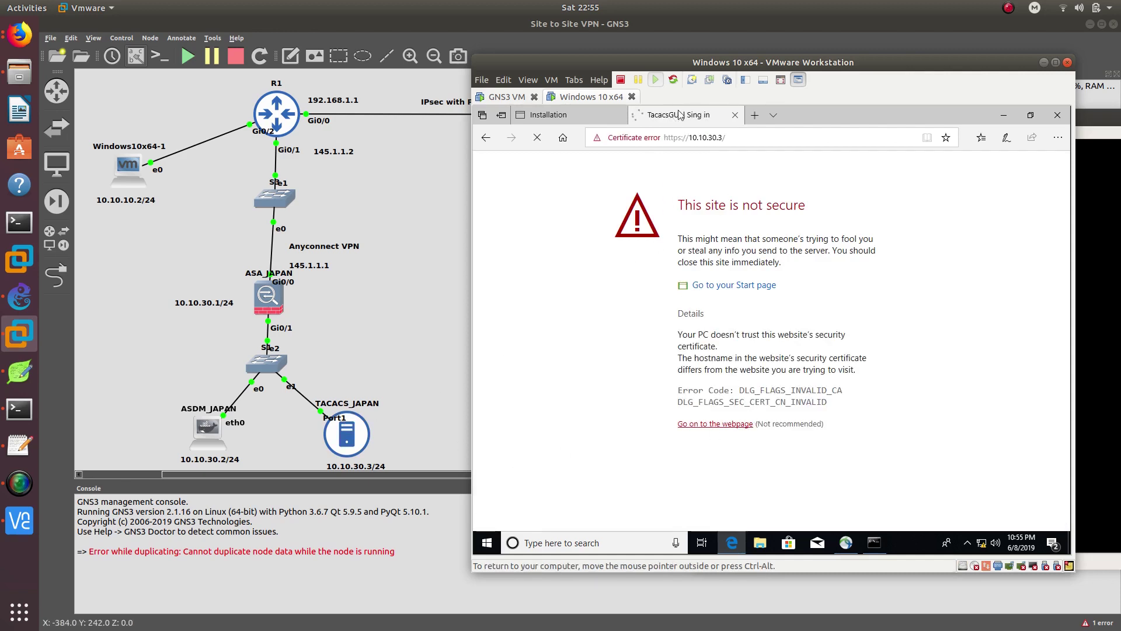
{"action": "left_click_drag", "start_coordinate": [792, 63], "coordinate": [377, 65]}
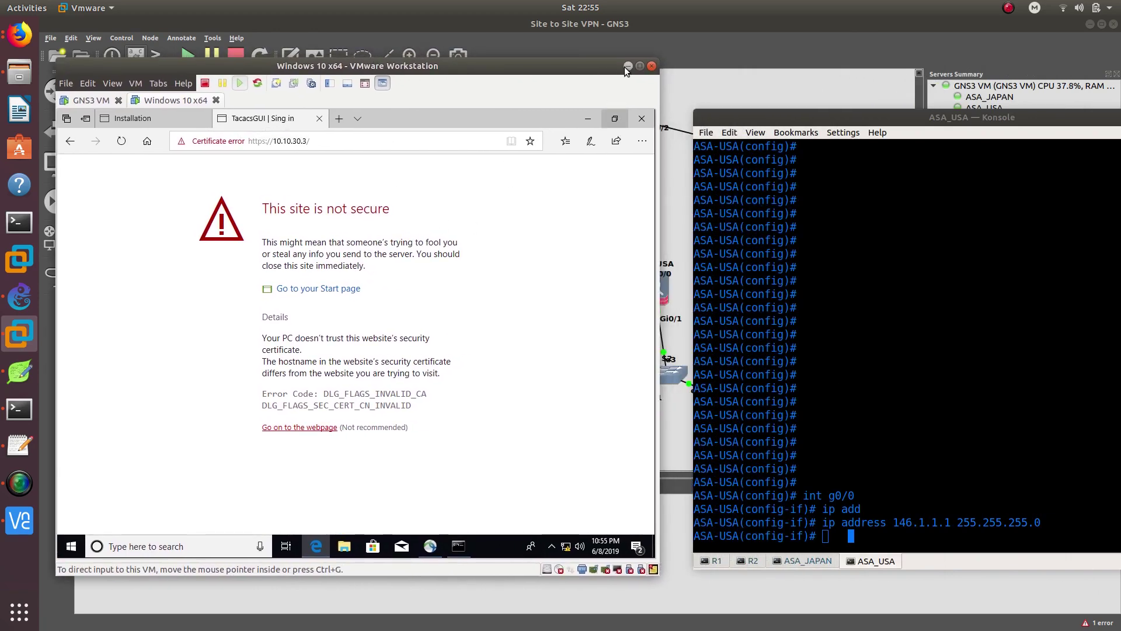
On ASA_USA, name g0/0 'internet' and bring it up with no shutdown
{"action": "left_click_drag", "start_coordinate": [398, 66], "coordinate": [294, 111]}
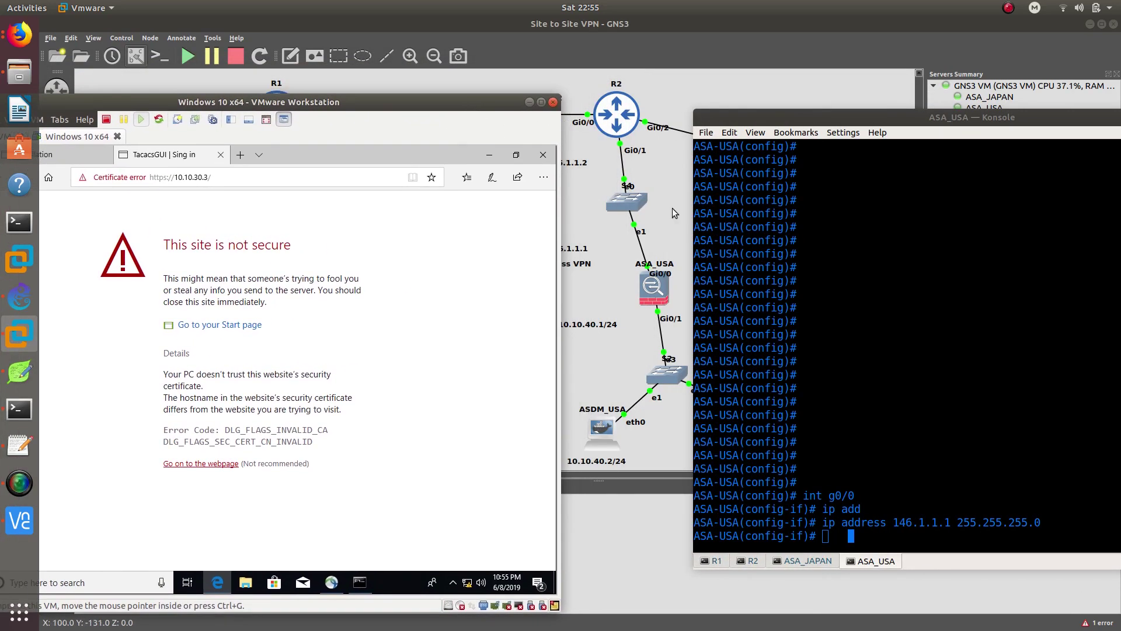
{"action": "left_click", "coordinate": [866, 534]}
{"action": "type", "text": "nam"}
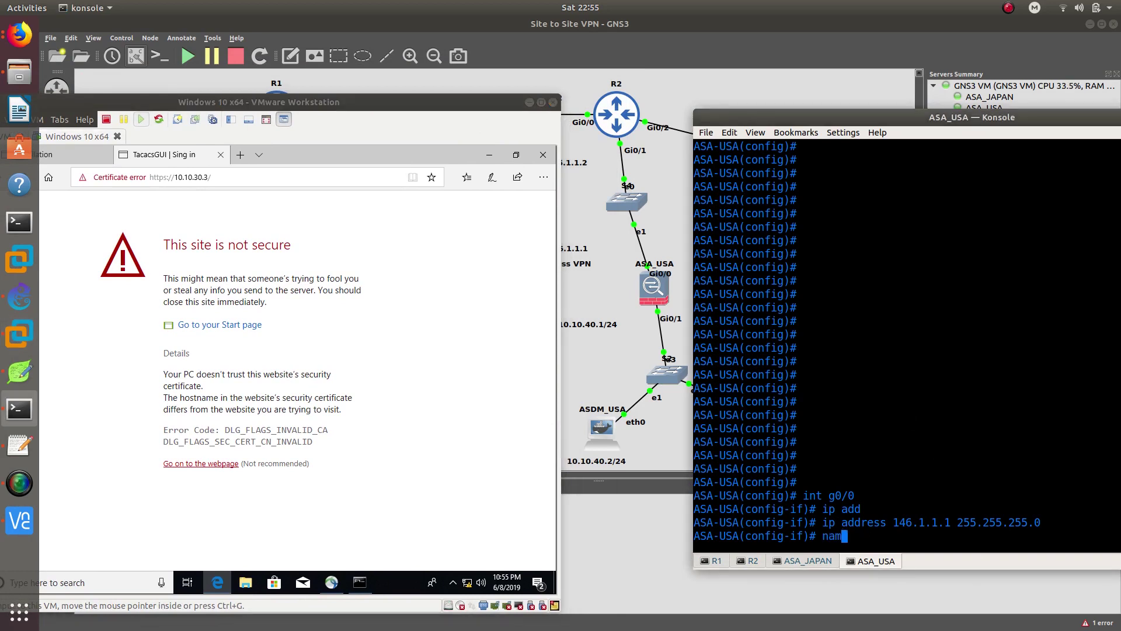
{"action": "type", "text": "eif internet"}
{"action": "key", "text": "Return"}
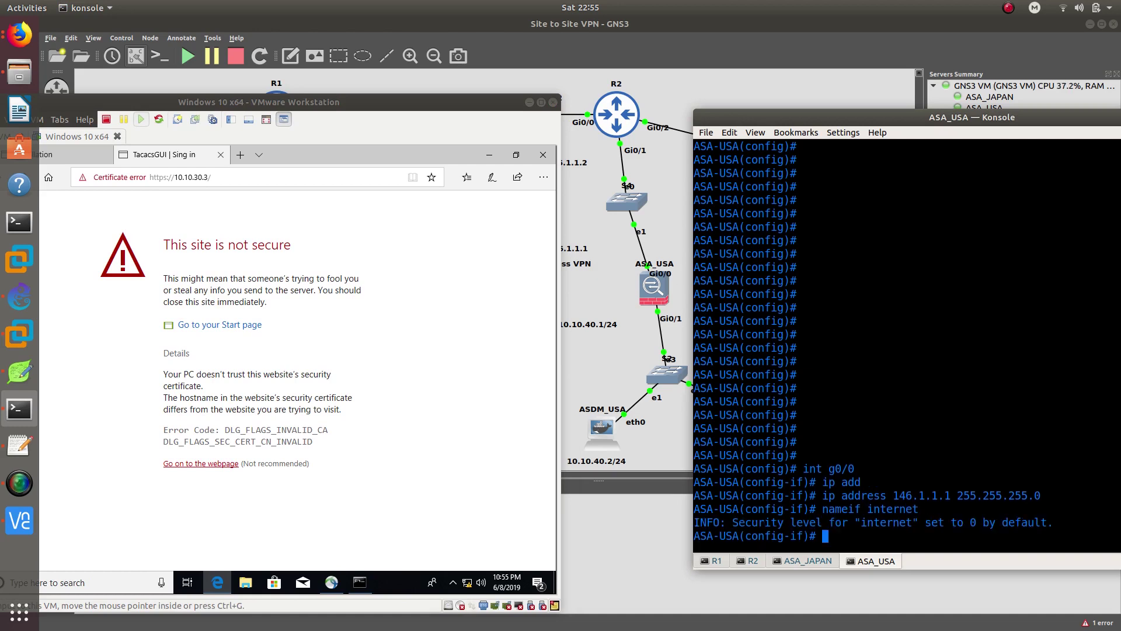
{"action": "type", "text": "no shu"}
{"action": "key", "text": "Return"}
{"action": "type", "text": "no shu"}
{"action": "key", "text": "Return"}
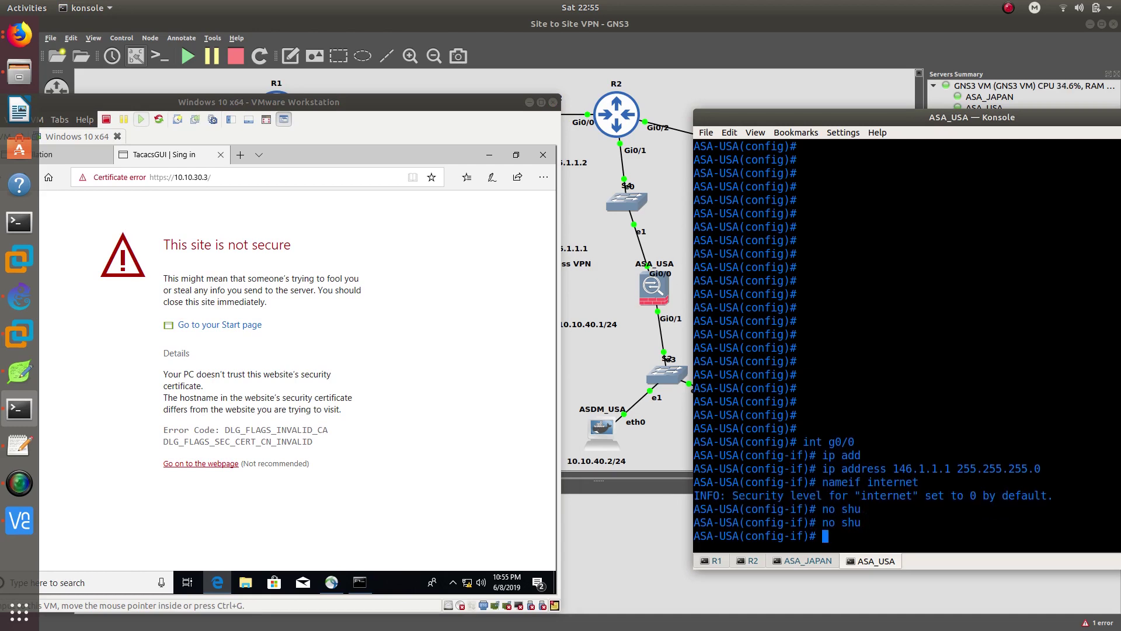
Configure g0/1 with 10.10.40.1 255.255.255.0, enable it, and name it 'inside'
{"action": "type", "text": "int g0/1"}
{"action": "key", "text": "Return"}
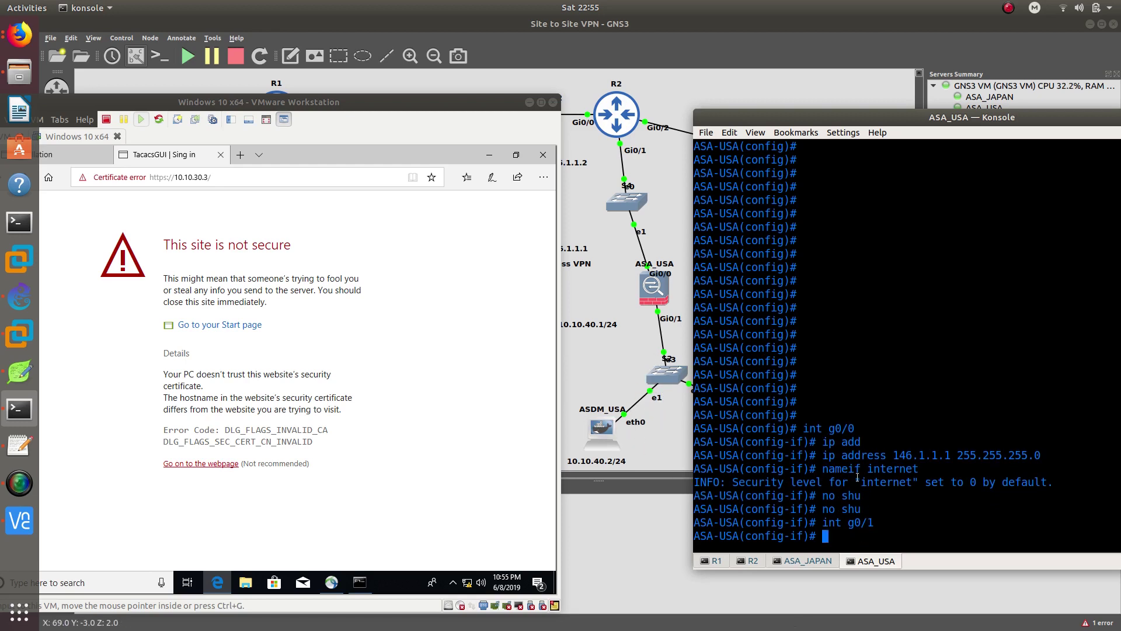
{"action": "type", "text": "ip add"}
{"action": "key", "text": "Tab"}
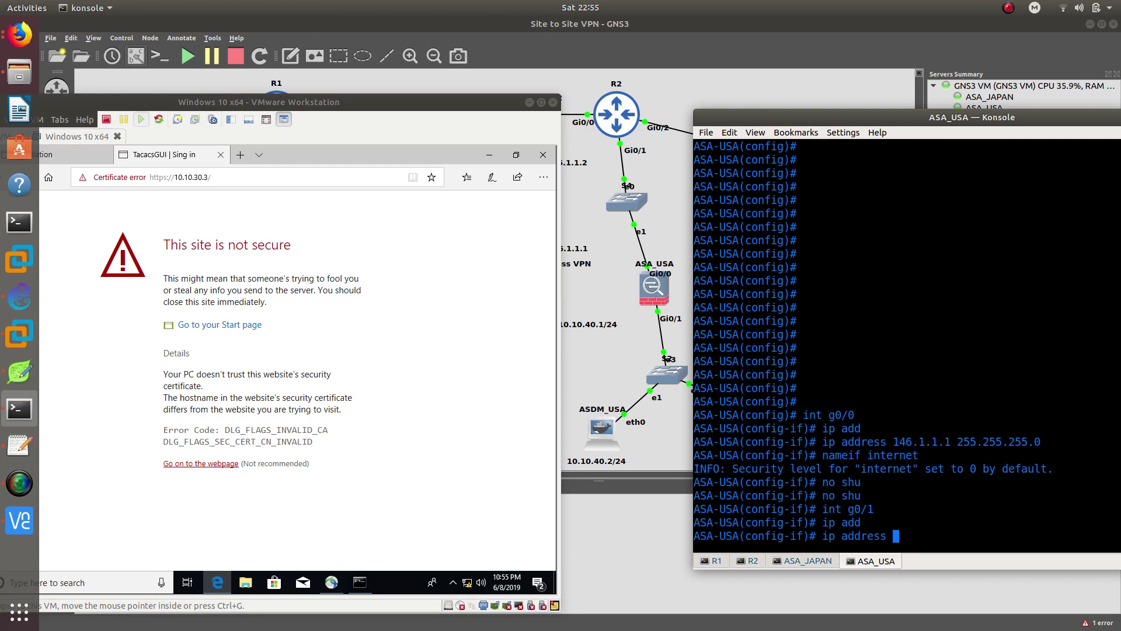
{"action": "type", "text": "10.10.40.1 255.255.255.0"}
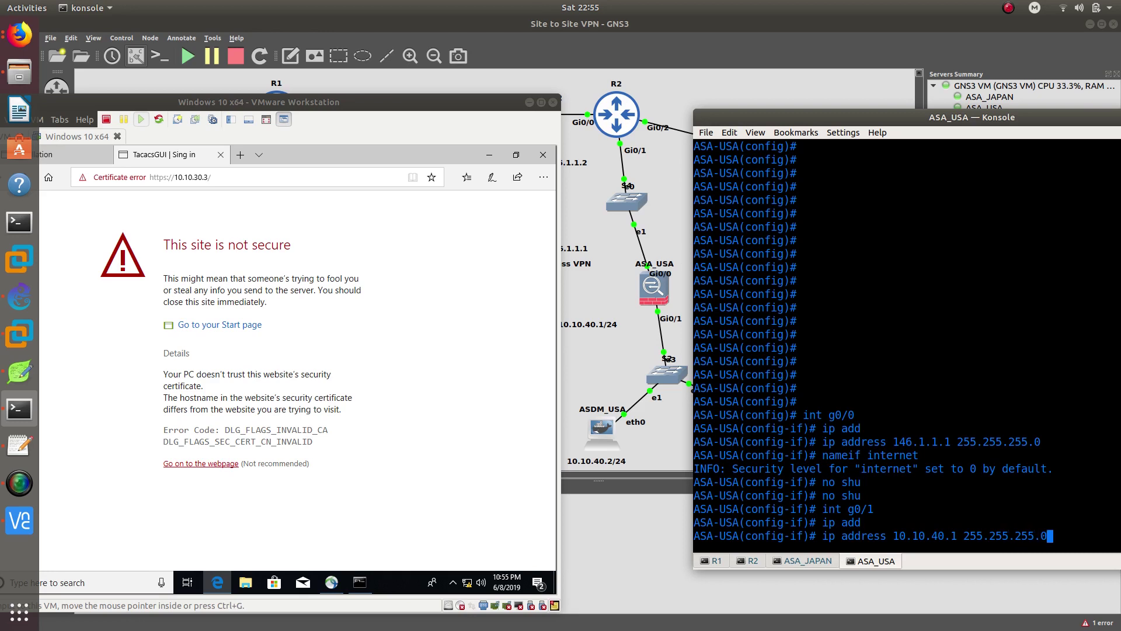
{"action": "key", "text": "Return"}
{"action": "type", "text": "no shu"}
{"action": "key", "text": "Return"}
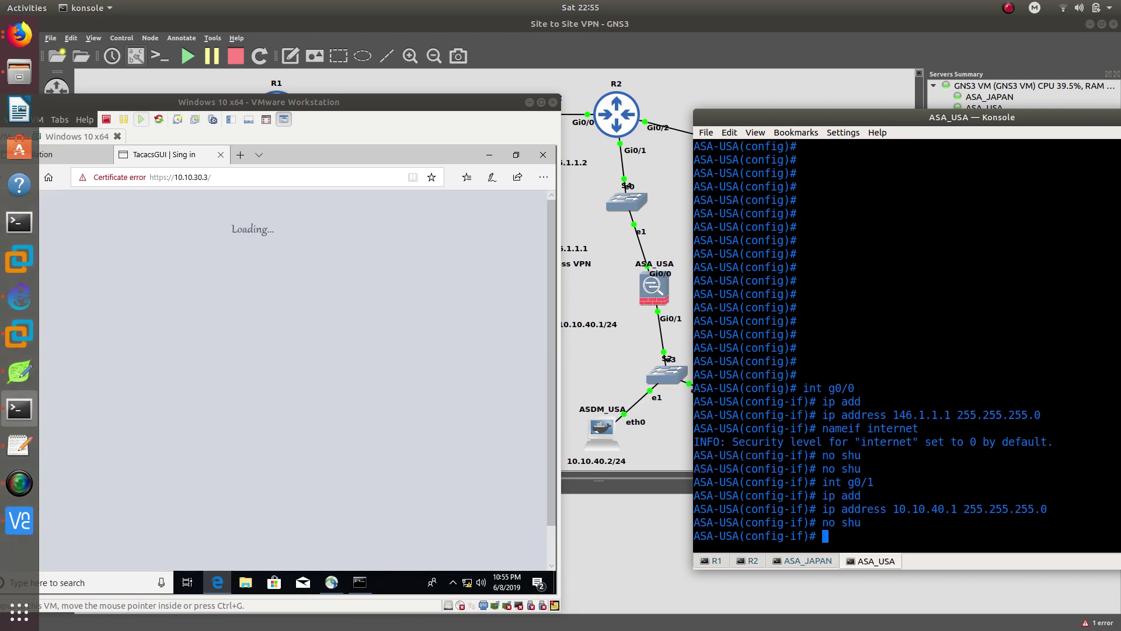
{"action": "type", "text": "nameif inside"}
{"action": "key", "text": "Return"}
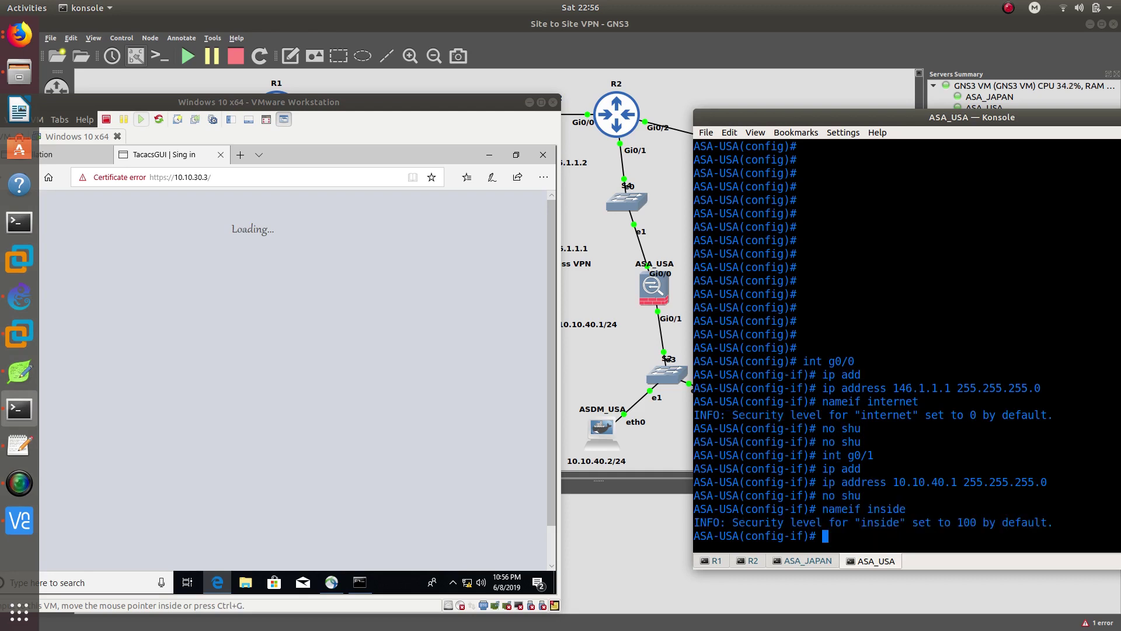
Leave configuration mode with end and begin entering a ping to 10.10.40.2
{"action": "type", "text": "e"}
{"action": "type", "text": "xit"}
{"action": "key", "text": "BackSpace"}
{"action": "key", "text": "BackSpace"}
{"action": "key", "text": "BackSpace"}
{"action": "key", "text": "BackSpace"}
{"action": "type", "text": "end"}
{"action": "key", "text": "Return"}
{"action": "key", "text": "Return"}
{"action": "type", "text": "ping"}
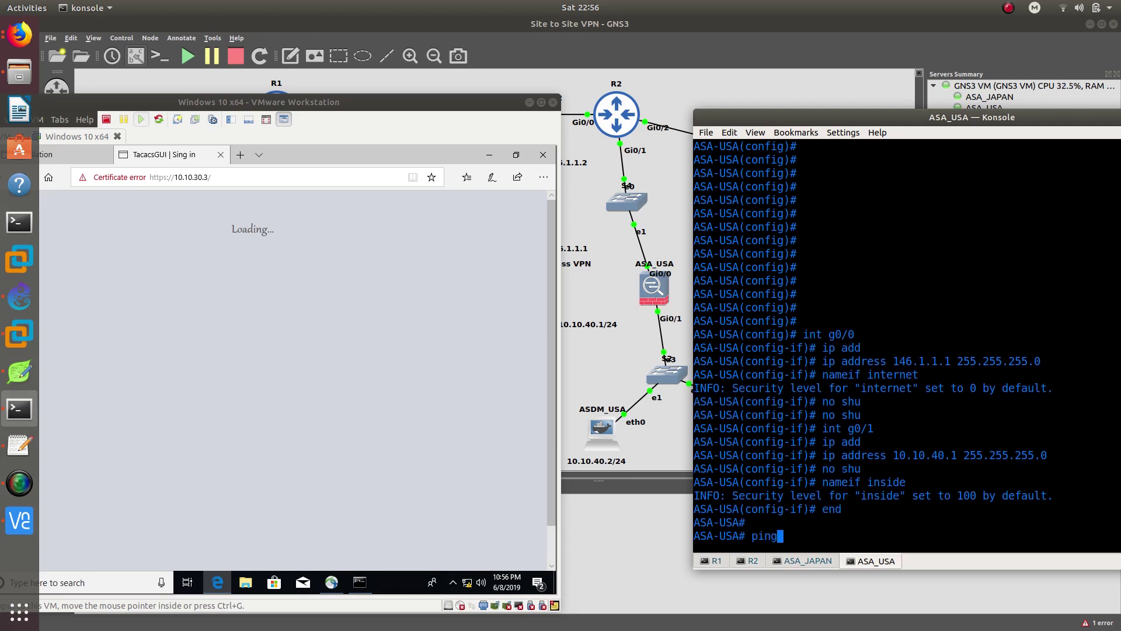
{"action": "type", "text": " 10.10.40.2"}
Ping 10.10.40.2 and then 10.10.40.3 from ASA_USA
{"action": "key", "text": "Return"}
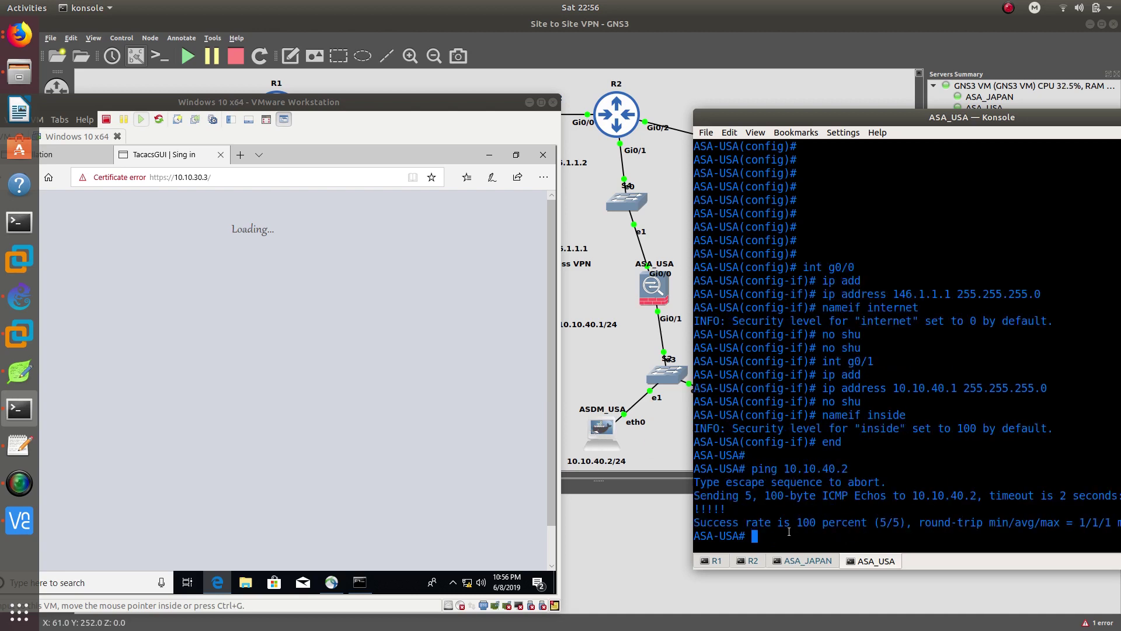
{"action": "key", "text": "Up"}
{"action": "key", "text": "BackSpace"}
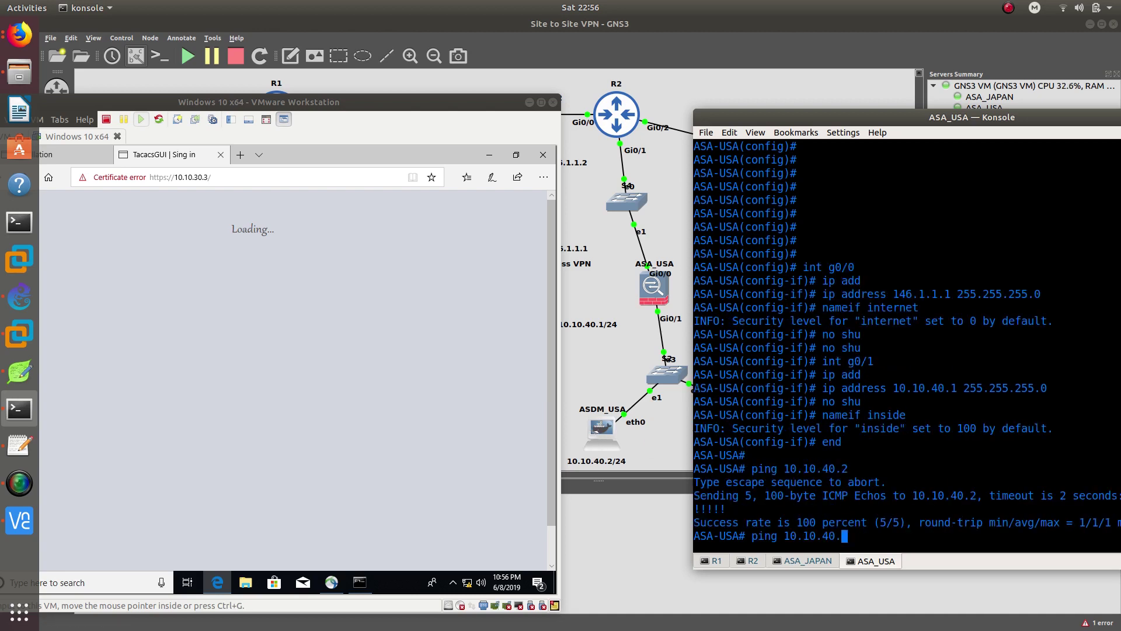
{"action": "type", "text": "3"}
{"action": "key", "text": "Return"}
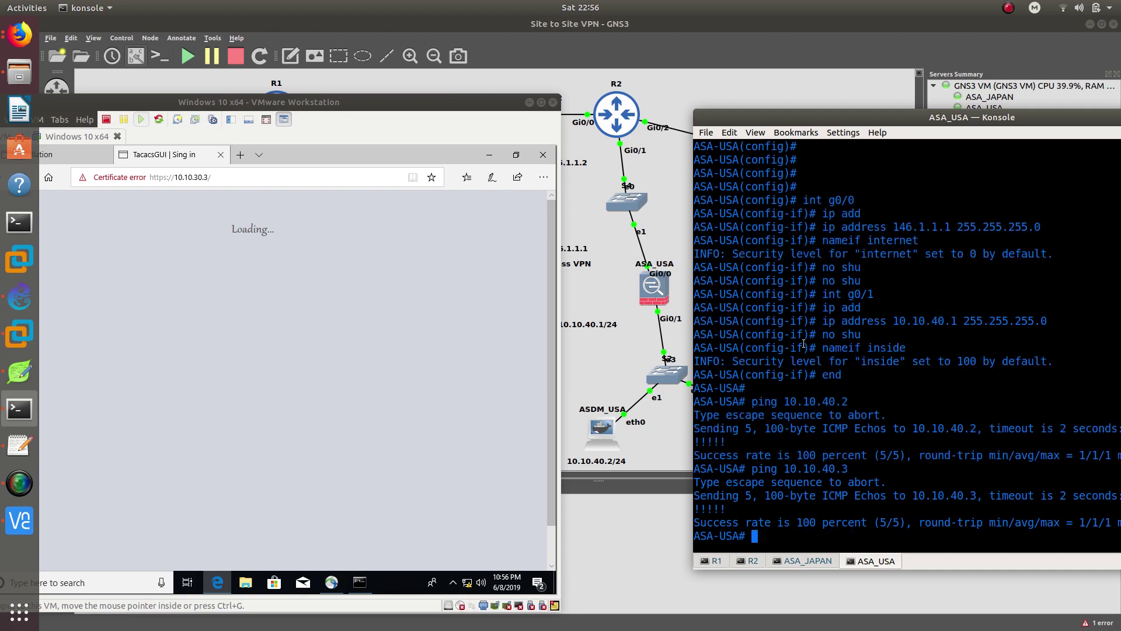
Enable the HTTP server and allow HTTP from 0.0.0.0 0.0.0.0 on the inside interface
{"action": "type", "text": "config t"}
{"action": "key", "text": "Return"}
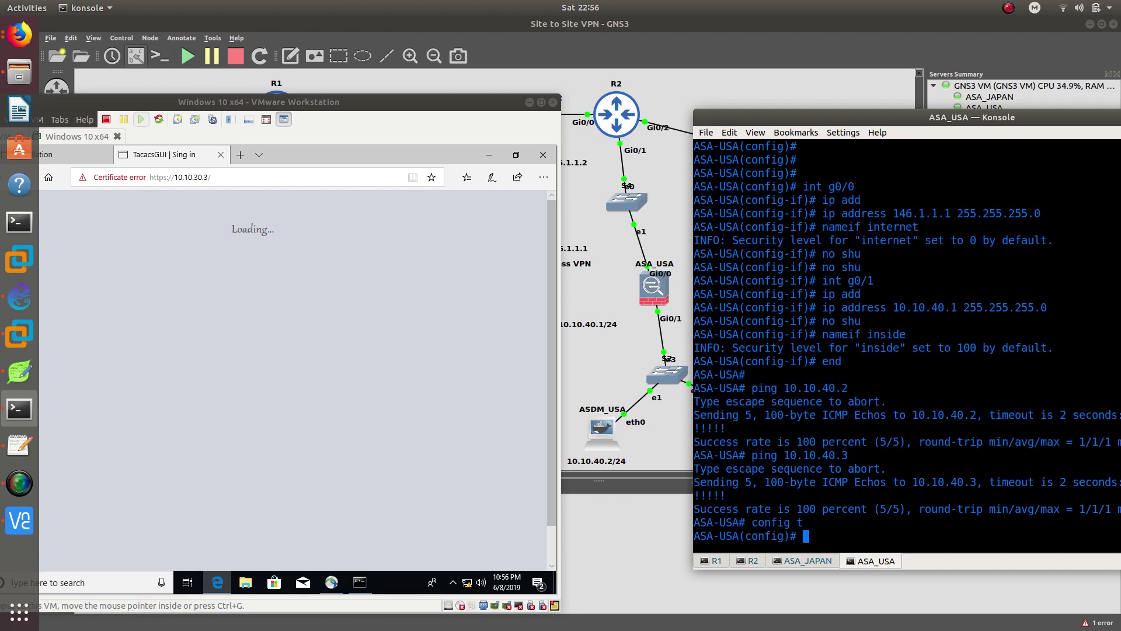
{"action": "type", "text": "http"}
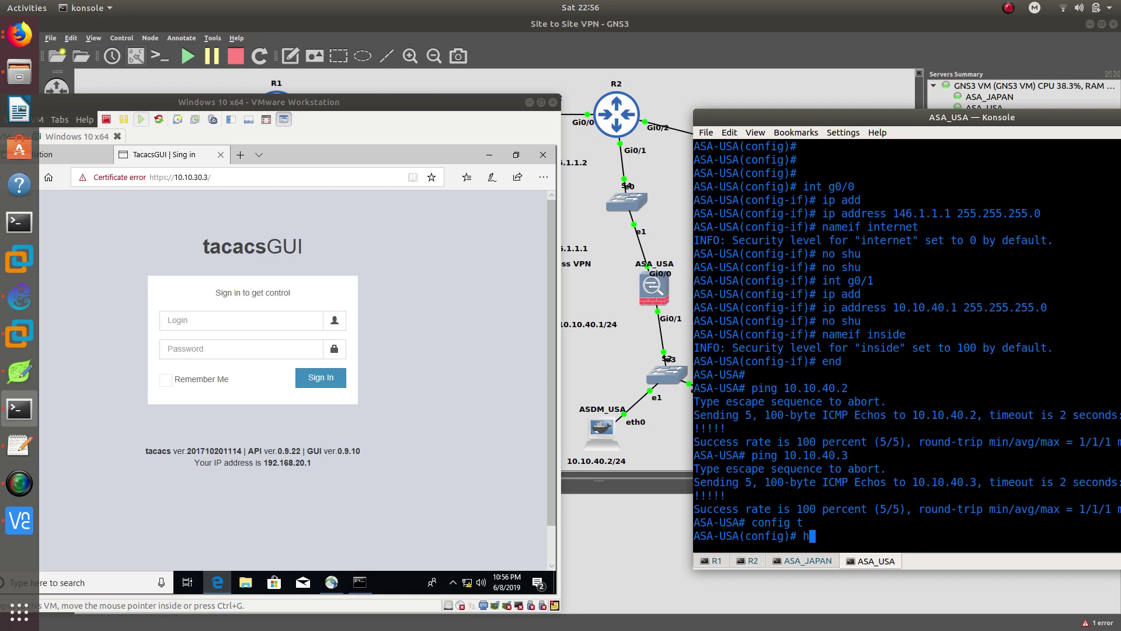
{"action": "key", "text": "Tab"}
{"action": "type", "text": "se"}
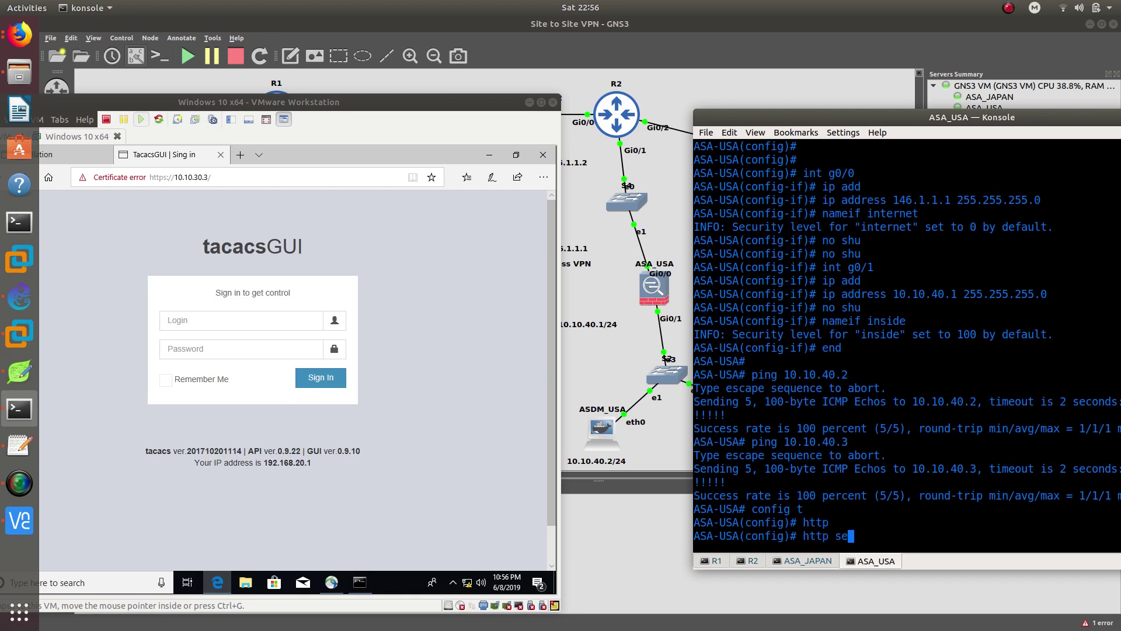
{"action": "key", "text": "Tab"}
{"action": "type", "text": "en"}
{"action": "key", "text": "Return"}
{"action": "type", "text": "http "}
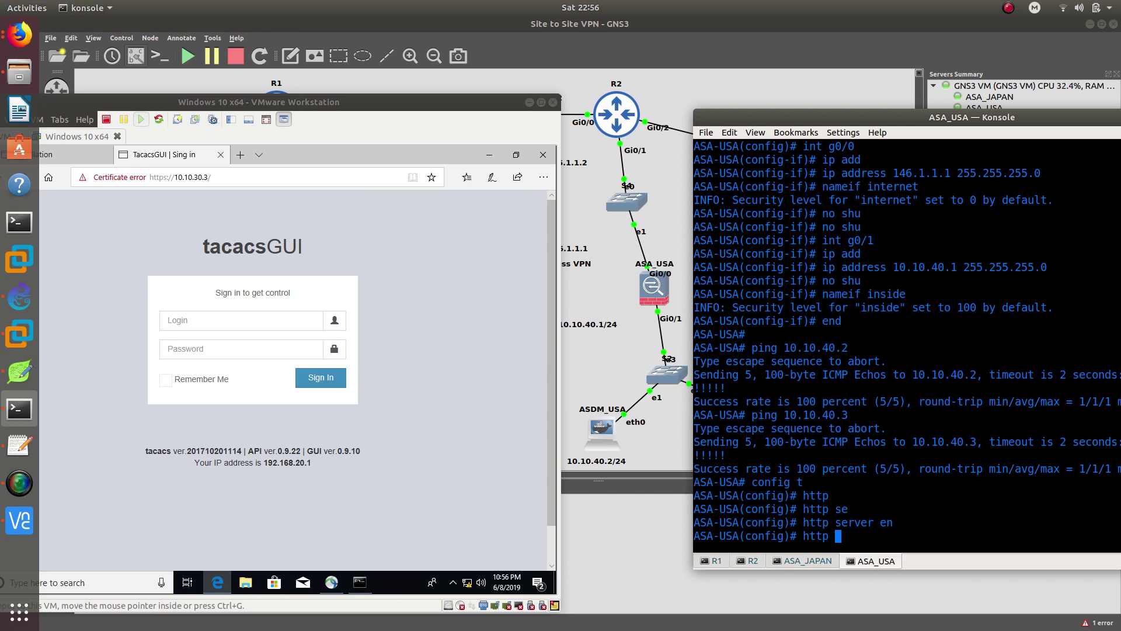
{"action": "type", "text": "0.0.0.0 0.0.0.0 inside"}
{"action": "key", "text": "Return"}
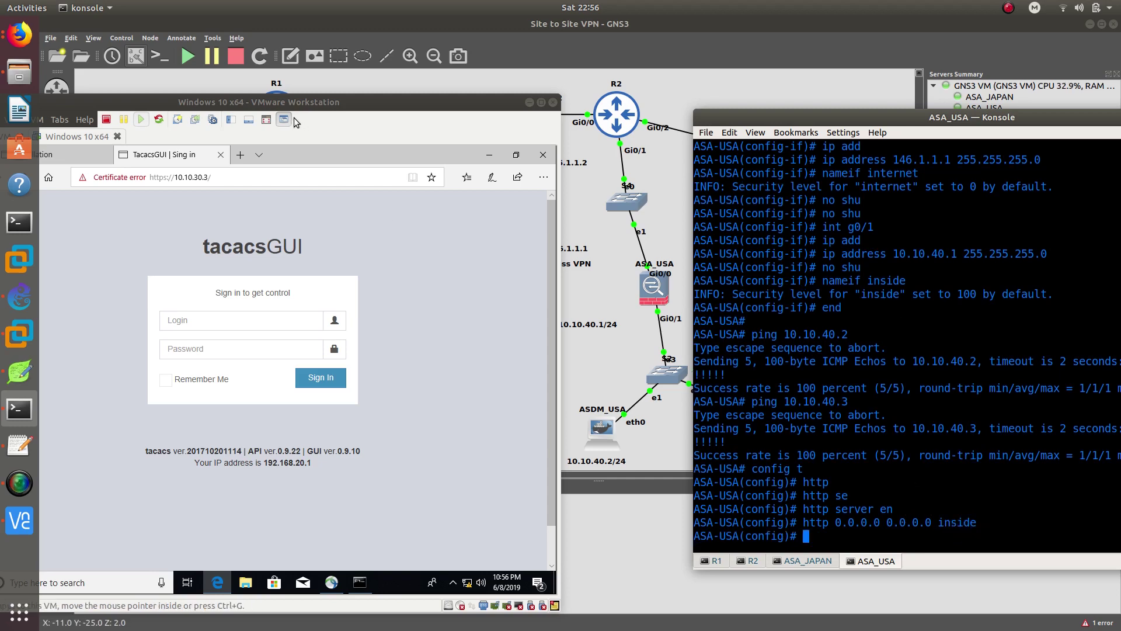
{"action": "left_click_drag", "start_coordinate": [304, 102], "coordinate": [832, 91]}
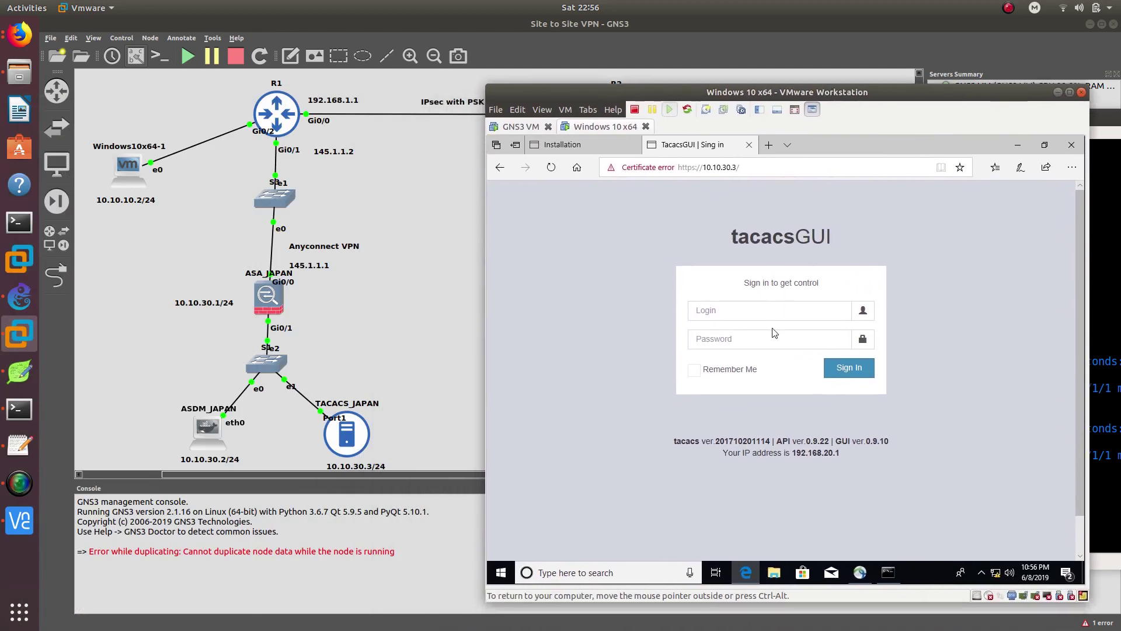
Sign in to tacacsGUI by entering the login name and account password
{"action": "left_click", "coordinate": [734, 310]}
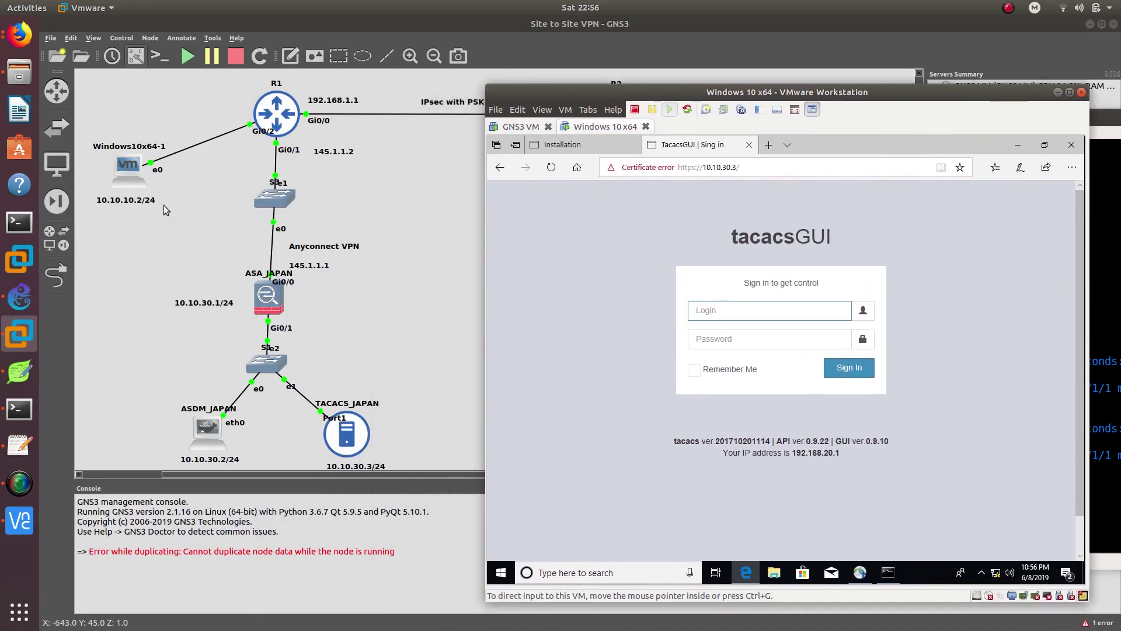
{"action": "left_click", "coordinate": [860, 573]}
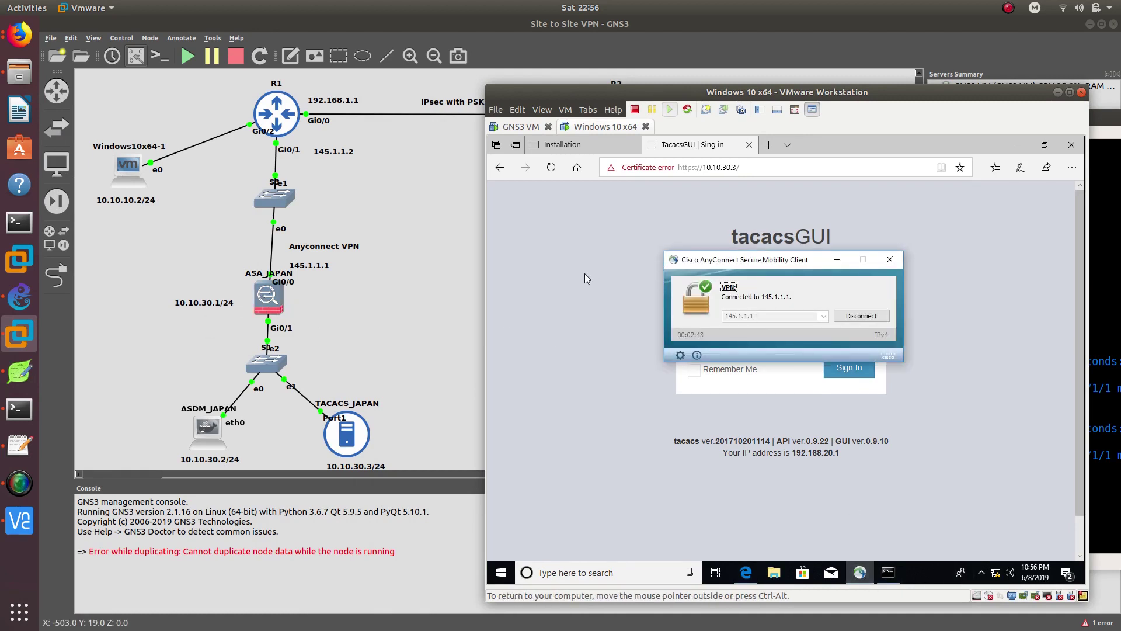
{"action": "left_click", "coordinate": [610, 292]}
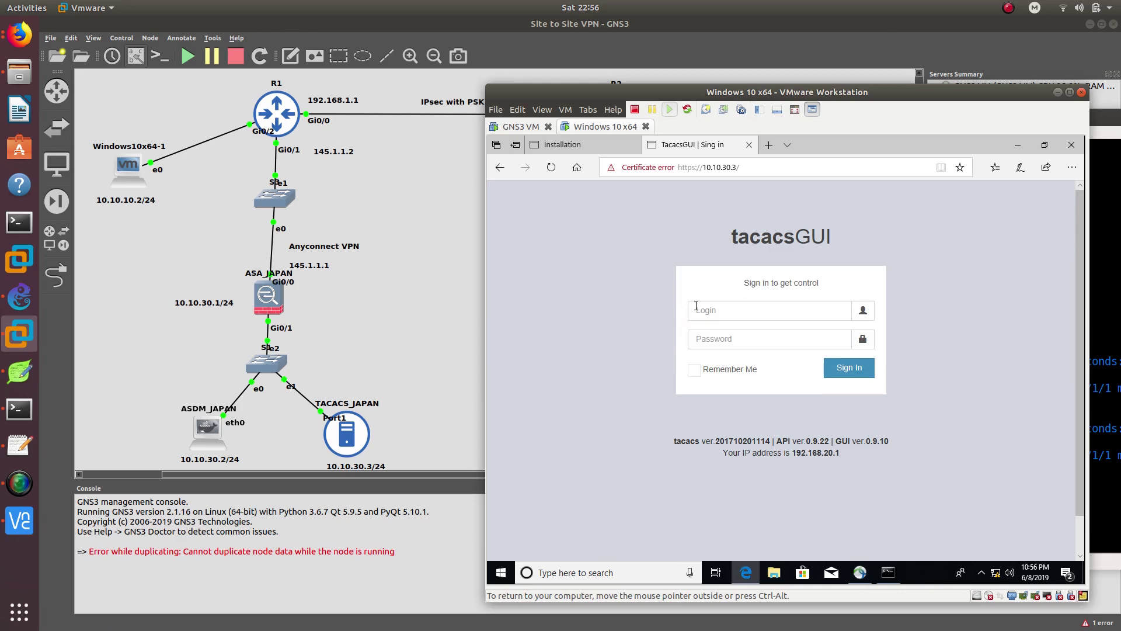
{"action": "left_click", "coordinate": [714, 312]}
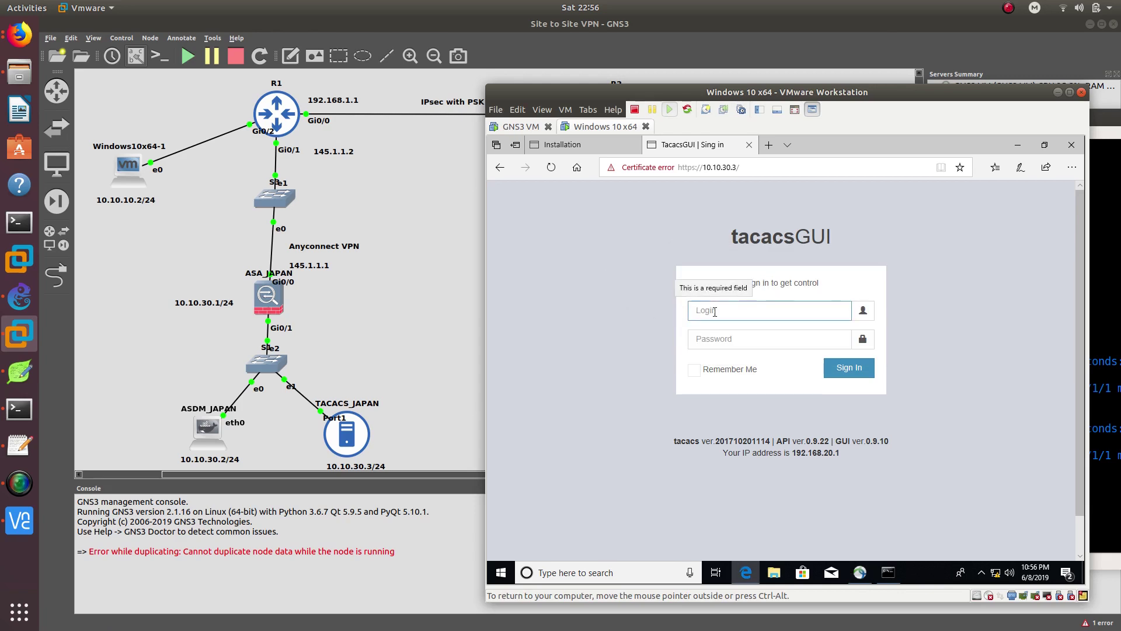
{"action": "key", "text": "Tab"}
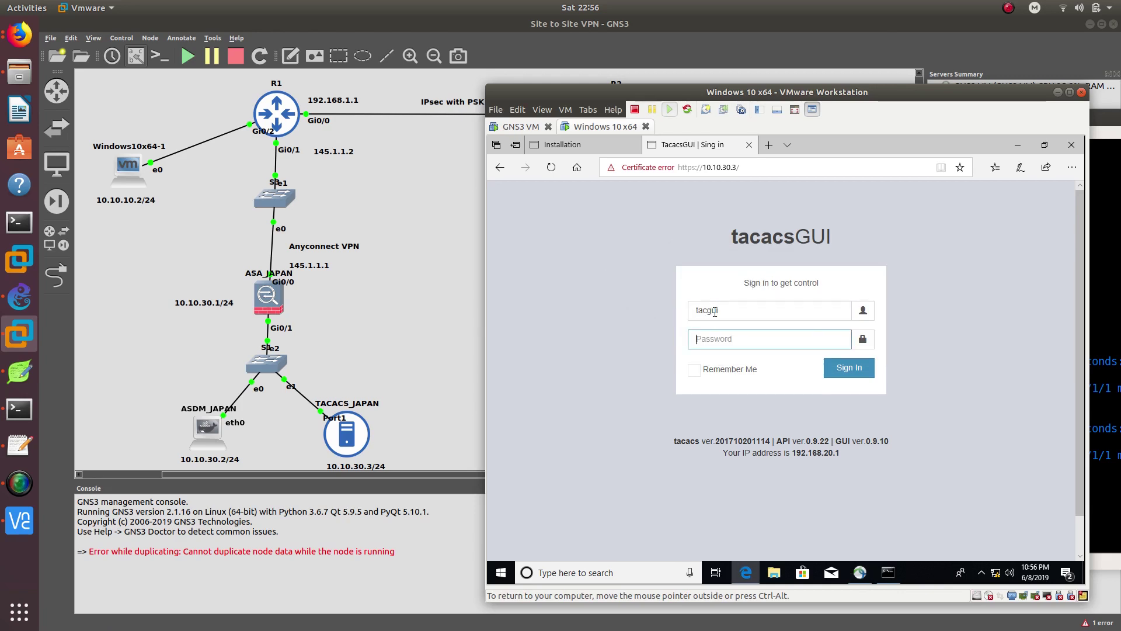
{"action": "key", "text": "Return"}
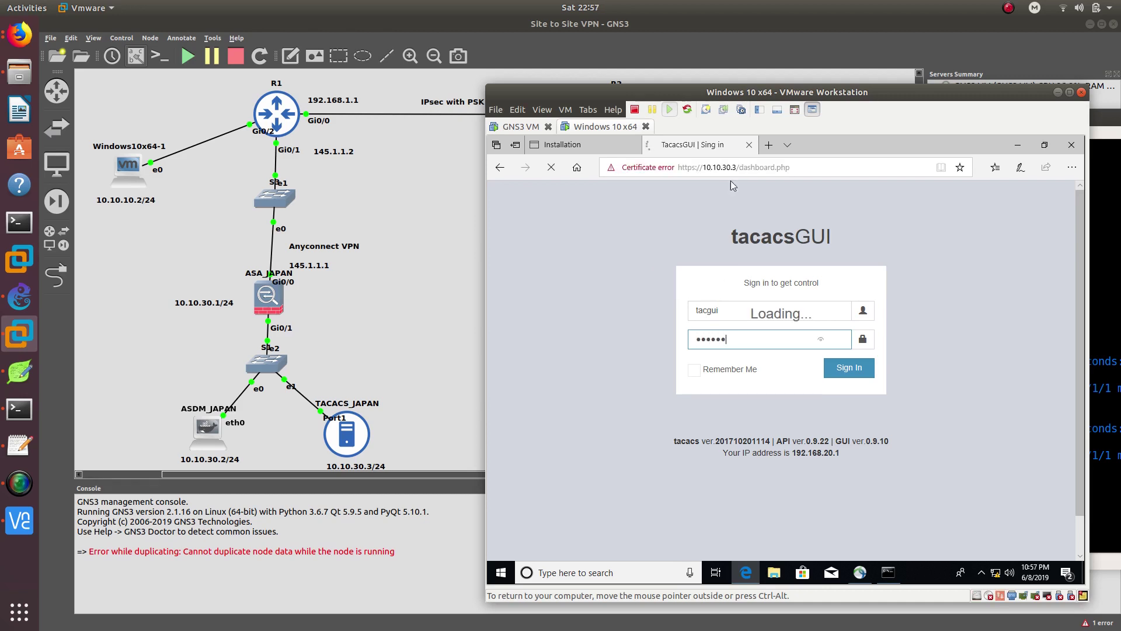
Move the VMware window aside and minimize it to reveal the ASA_USA terminal
{"action": "left_click_drag", "start_coordinate": [701, 97], "coordinate": [673, 112]}
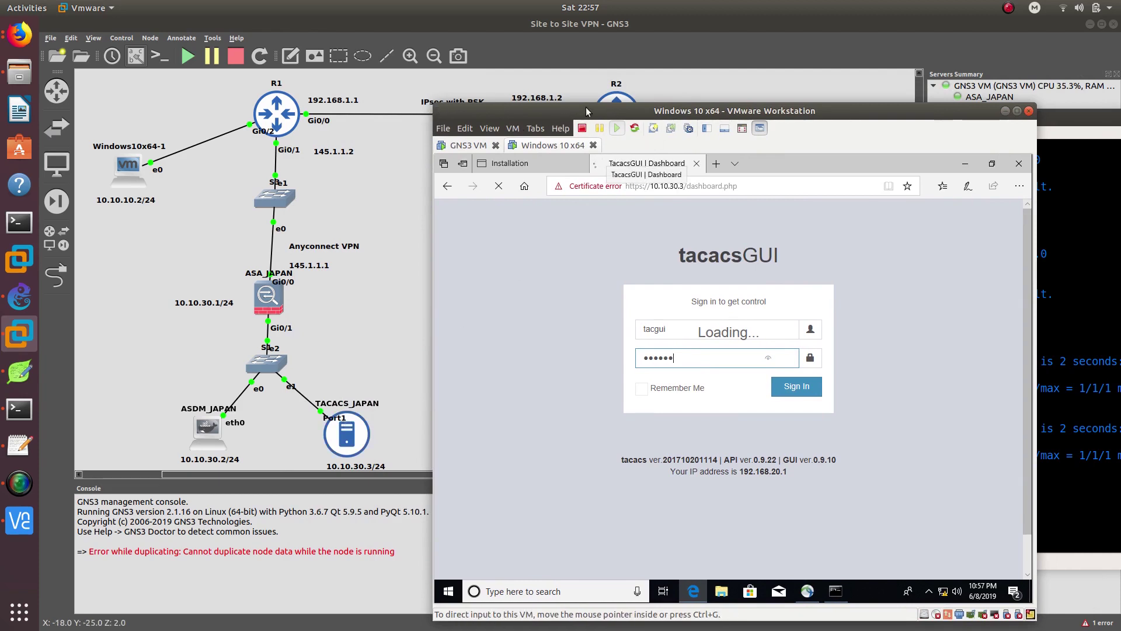
{"action": "left_click_drag", "start_coordinate": [586, 107], "coordinate": [199, 75]}
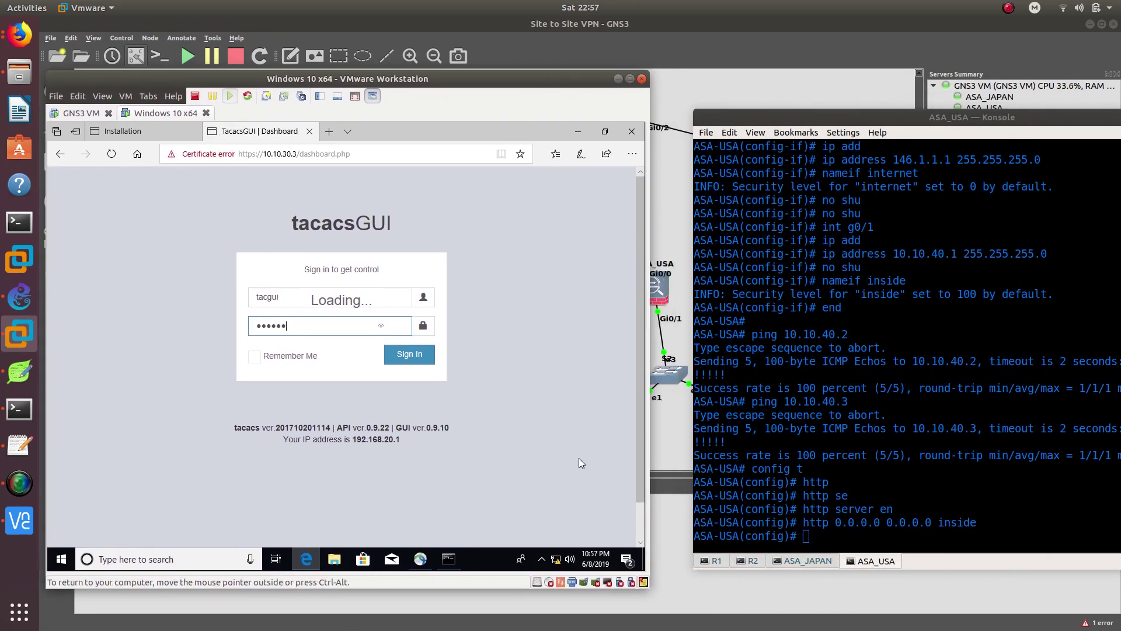
{"action": "left_click", "coordinate": [618, 78]}
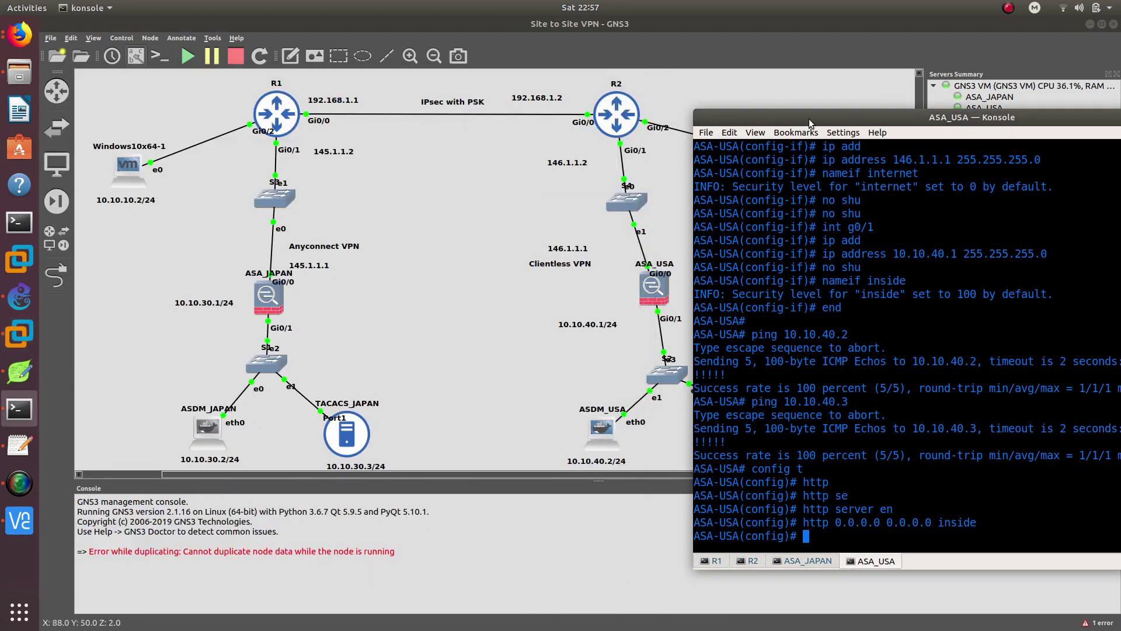
Add the default route 'route internet 0.0.0.0 0.0.0.0 146.1.1.2' on ASA_USA
{"action": "left_click_drag", "start_coordinate": [809, 117], "coordinate": [856, 81]}
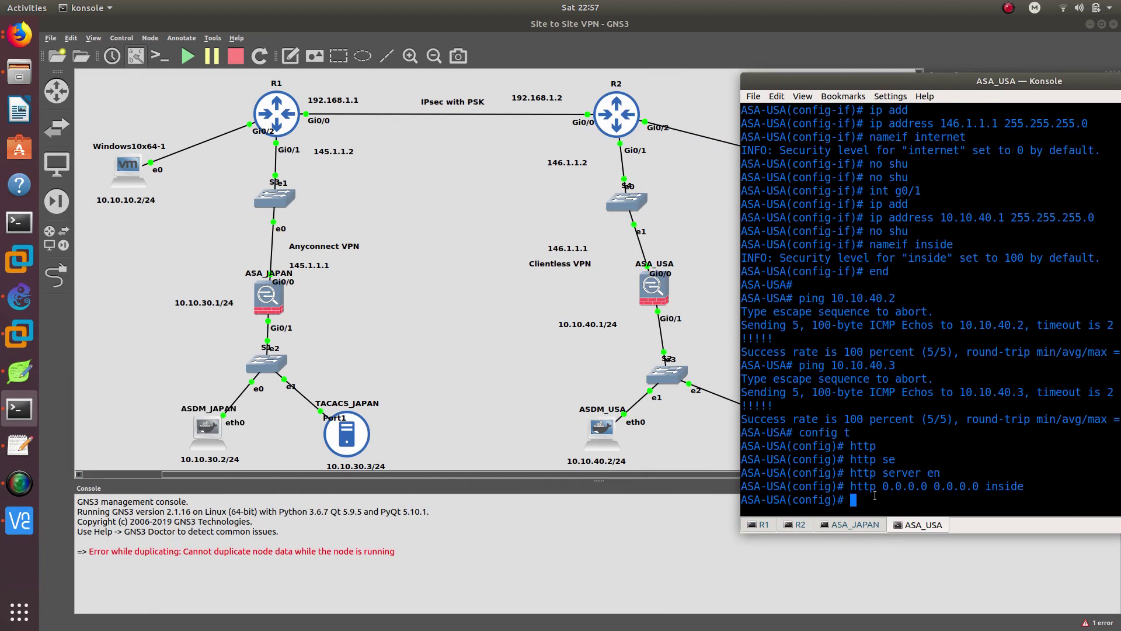
{"action": "type", "text": "route internt"}
{"action": "key", "text": "BackSpace"}
{"action": "key", "text": "BackSpace"}
{"action": "key", "text": "BackSpace"}
{"action": "type", "text": "net "}
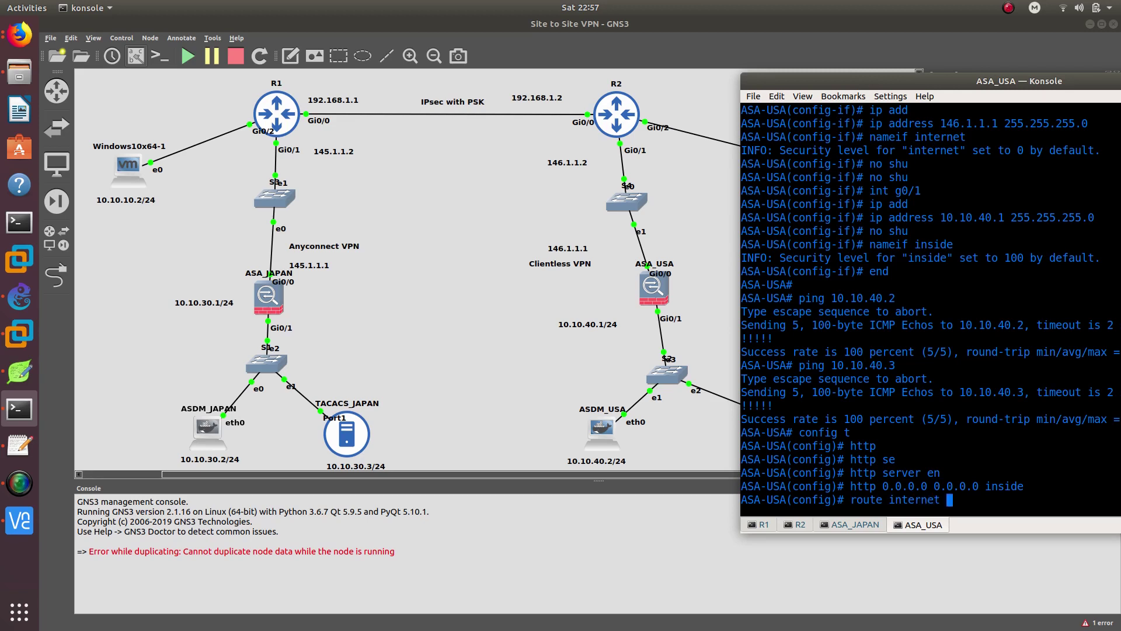
{"action": "type", "text": "0.0.0.0 0.0.0.0 146.1.1.2"}
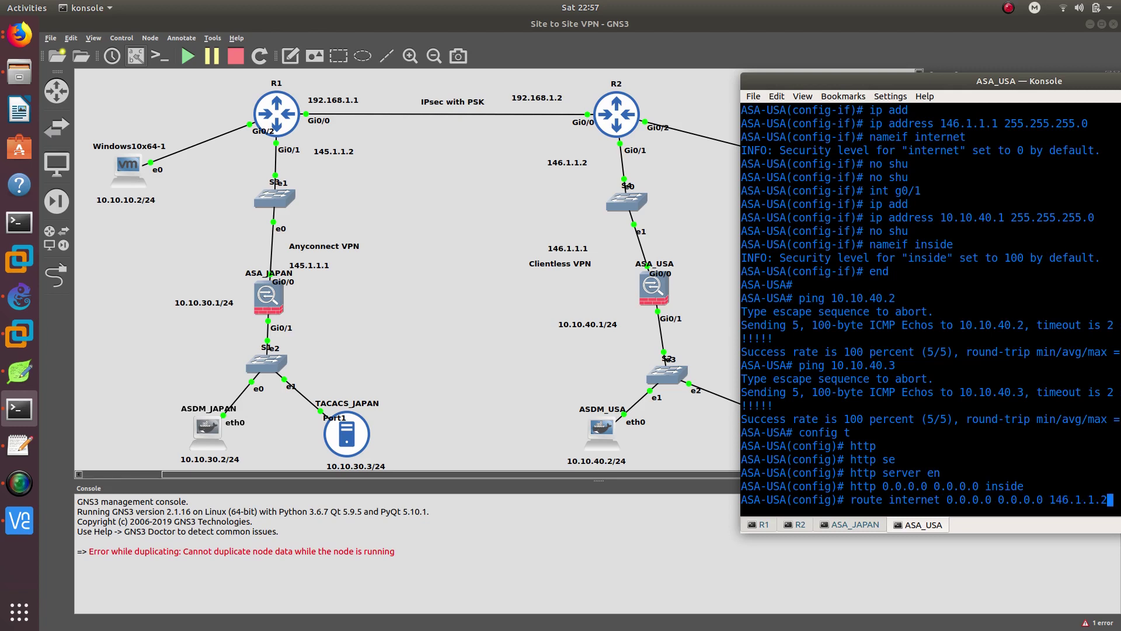
{"action": "key", "text": "Return"}
Exit configuration mode and save ASA_USA's configuration with wr
{"action": "type", "text": "end"}
{"action": "key", "text": "Return"}
{"action": "type", "text": "wr"}
{"action": "key", "text": "Return"}
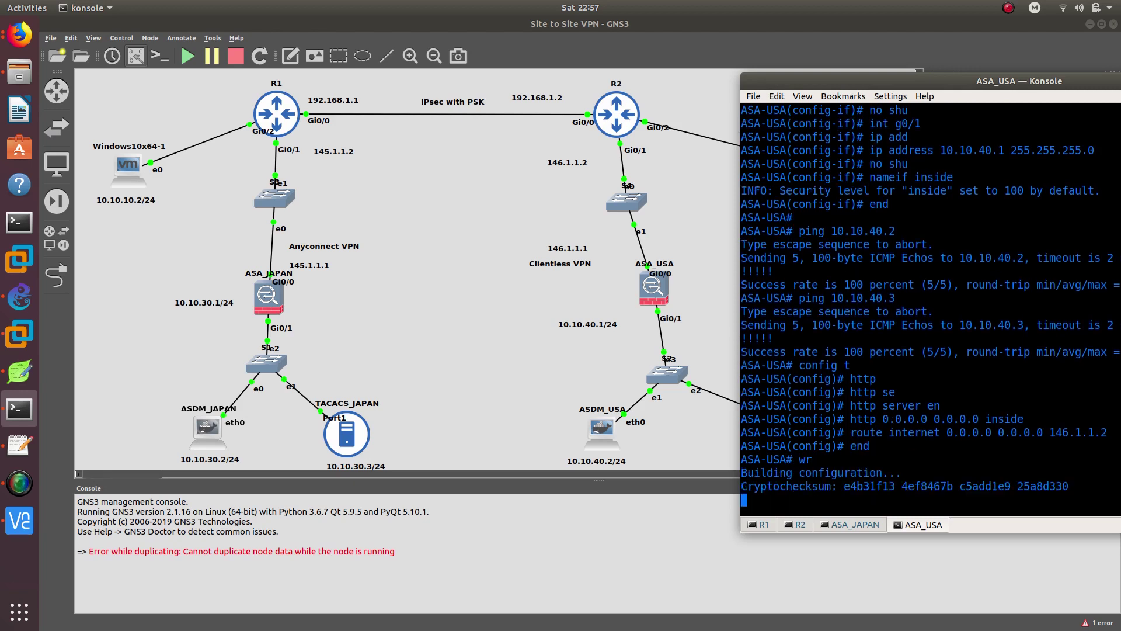
{"action": "left_click", "coordinate": [800, 525]}
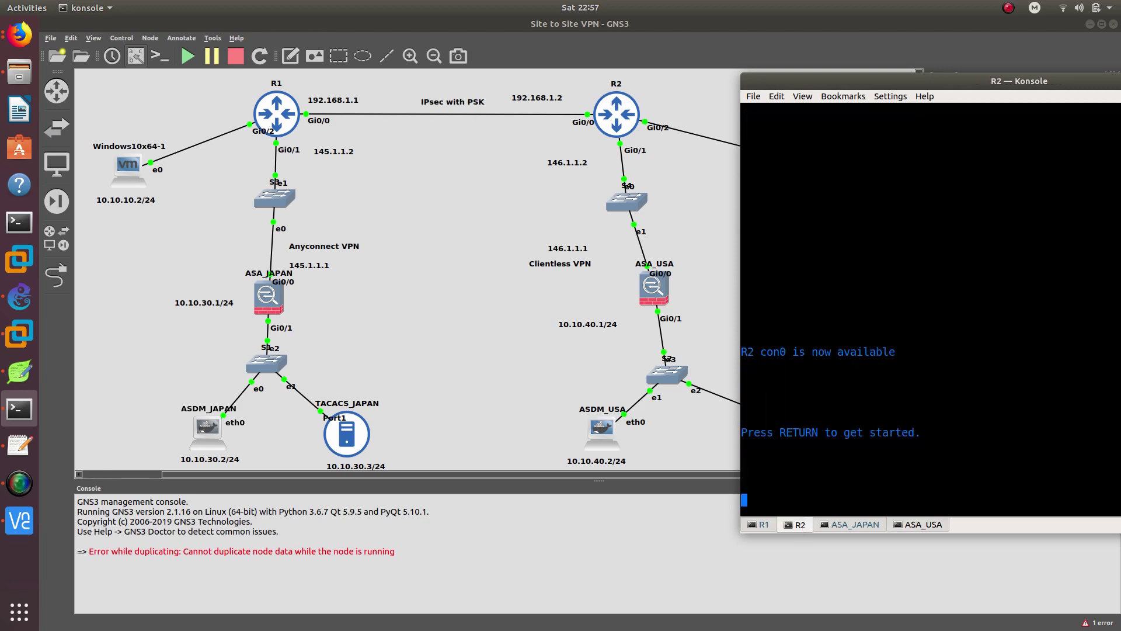
On R2, enter privileged and global configuration mode and select interface g0/1
{"action": "key", "text": "Return"}
{"action": "key", "text": "Return"}
{"action": "key", "text": "Return"}
{"action": "type", "text": "en"}
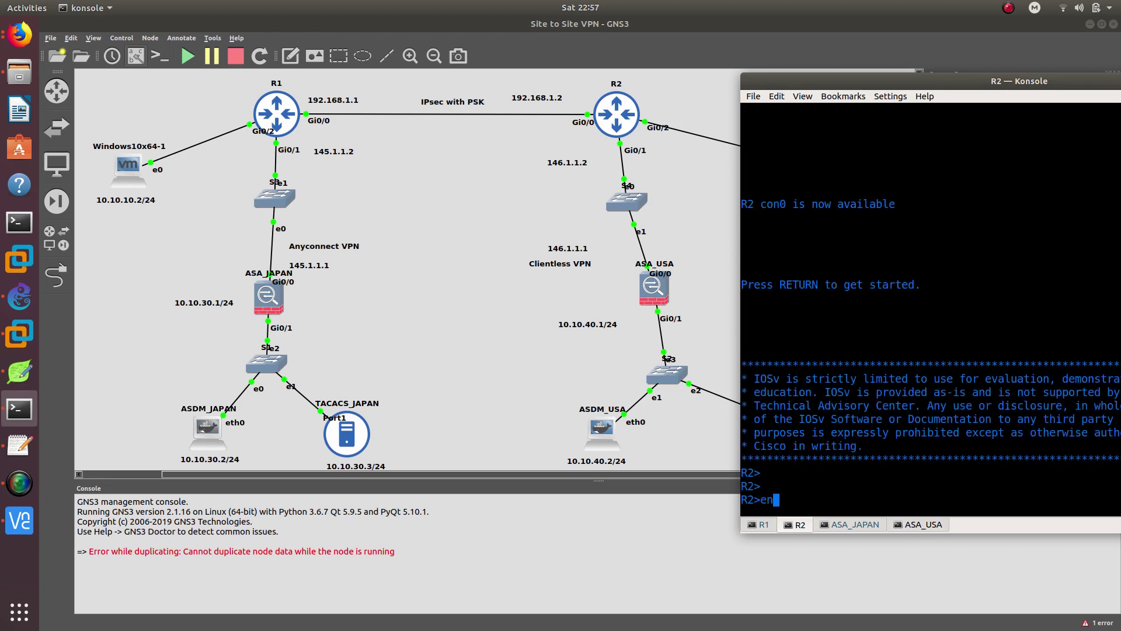
{"action": "key", "text": "Return"}
{"action": "type", "text": "config t"}
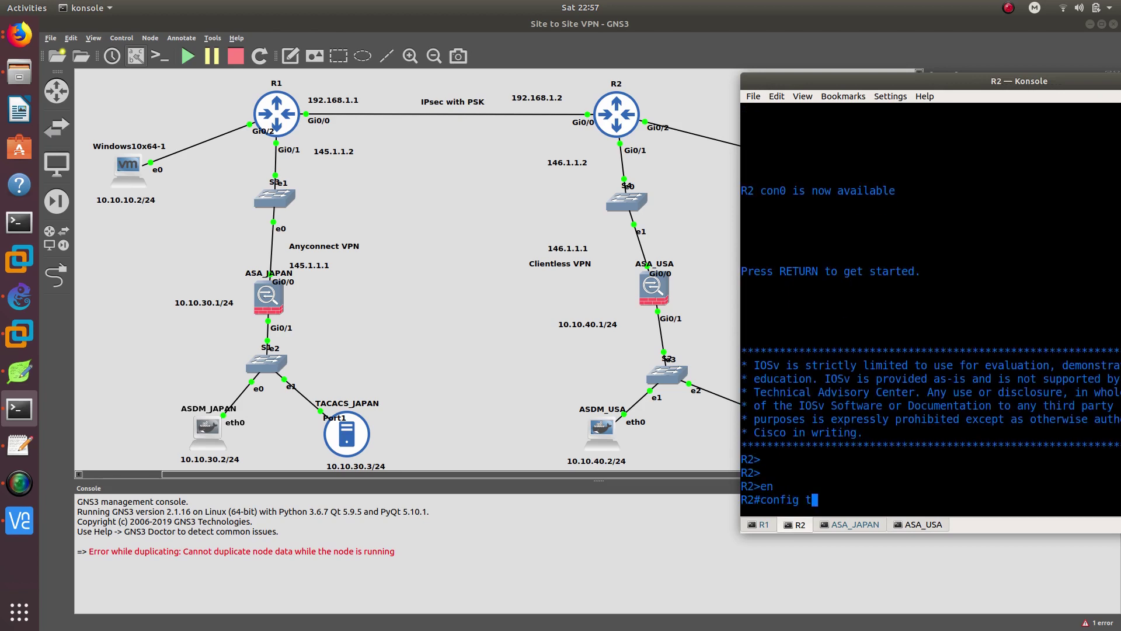
{"action": "key", "text": "Return"}
{"action": "type", "text": "int g0/1"}
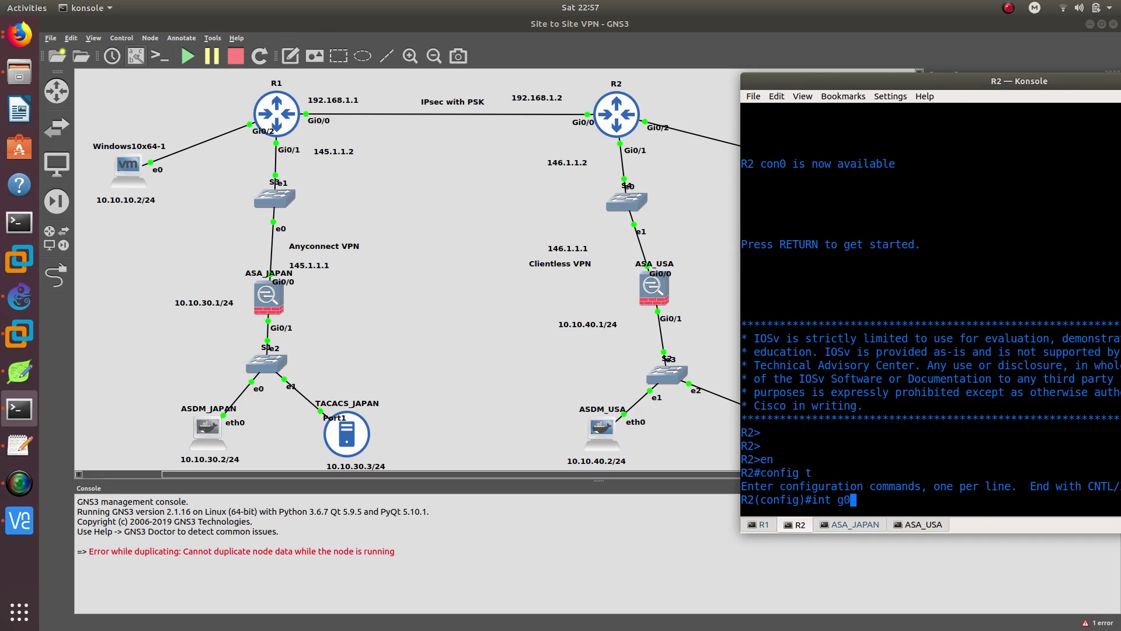
{"action": "key", "text": "Return"}
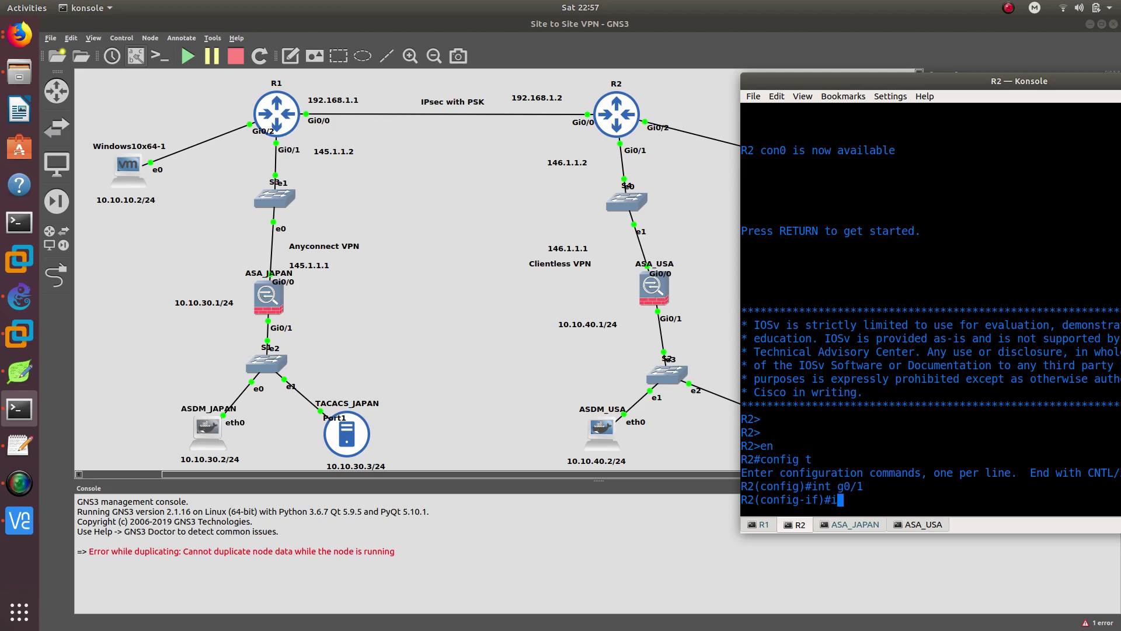
Assign 146.1.1.2 255.255.255.0 to g0/1, enable it, and save R2's configuration
{"action": "type", "text": "ip add"}
{"action": "key", "text": "Tab"}
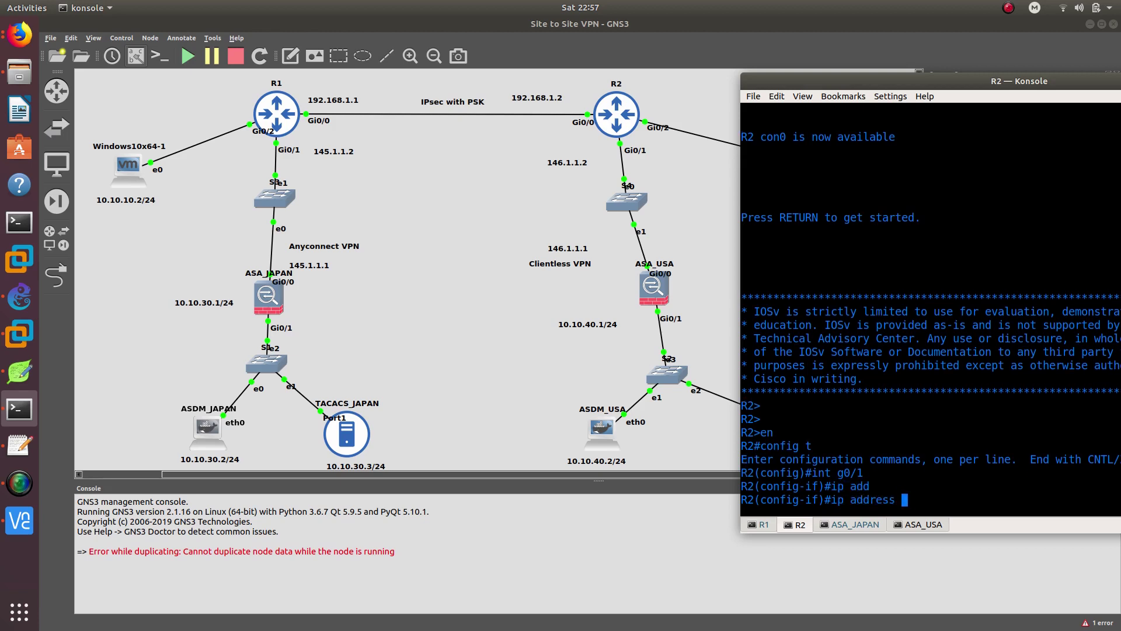
{"action": "type", "text": "146.1.1.2 255.255.255.0"}
{"action": "key", "text": "Return"}
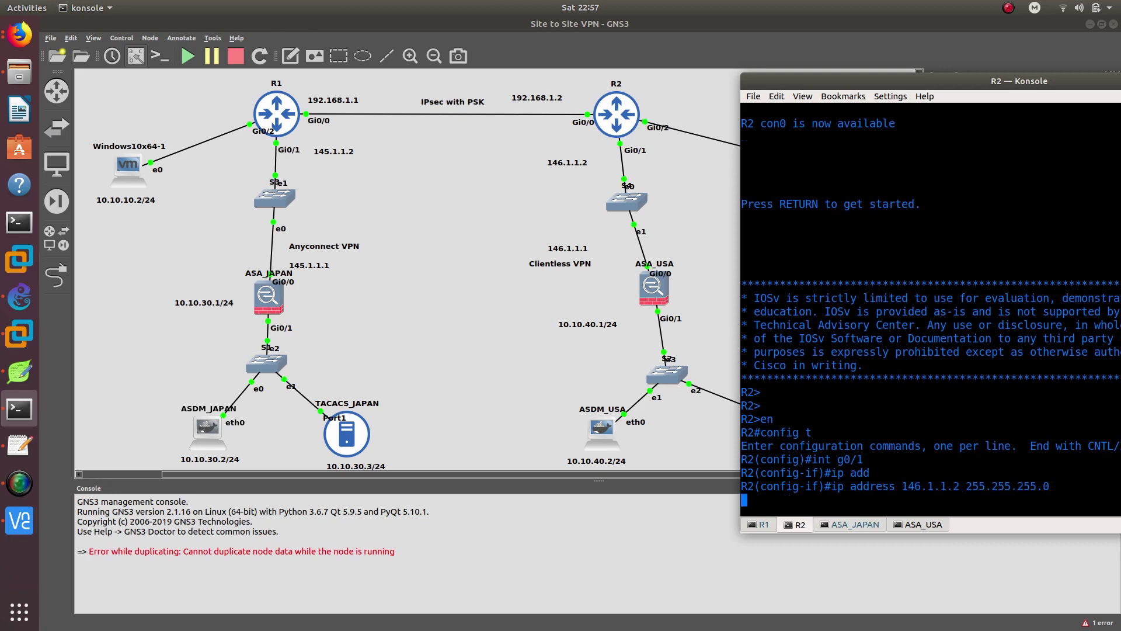
{"action": "type", "text": "no shu"}
{"action": "key", "text": "Tab"}
{"action": "key", "text": "Return"}
{"action": "type", "text": "end"}
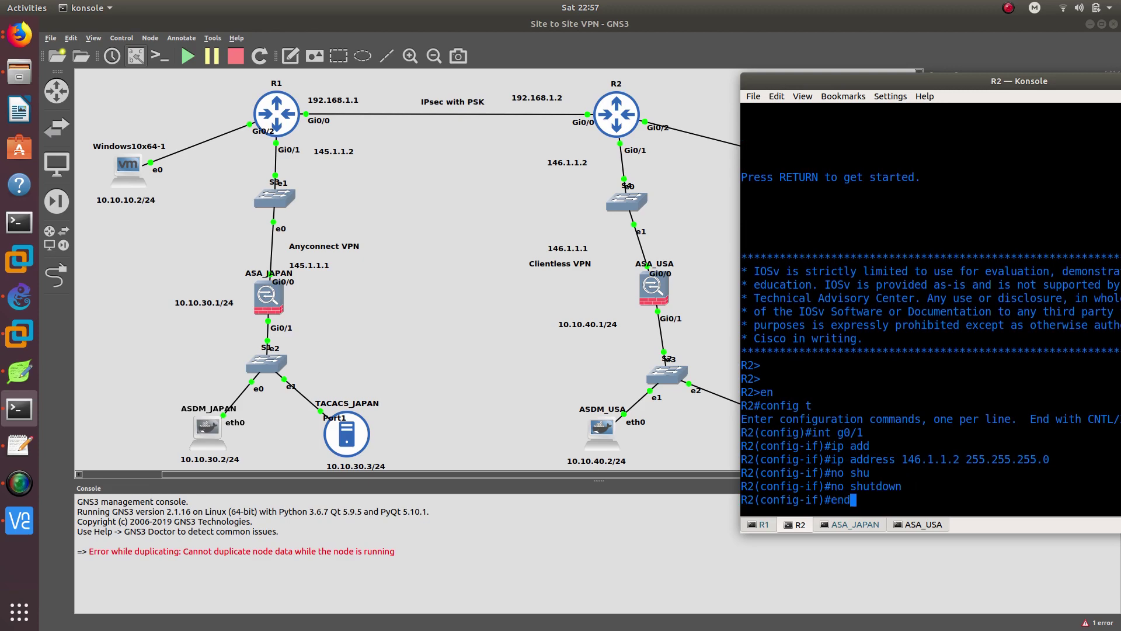
{"action": "key", "text": "Return"}
{"action": "type", "text": "wr"}
{"action": "key", "text": "Return"}
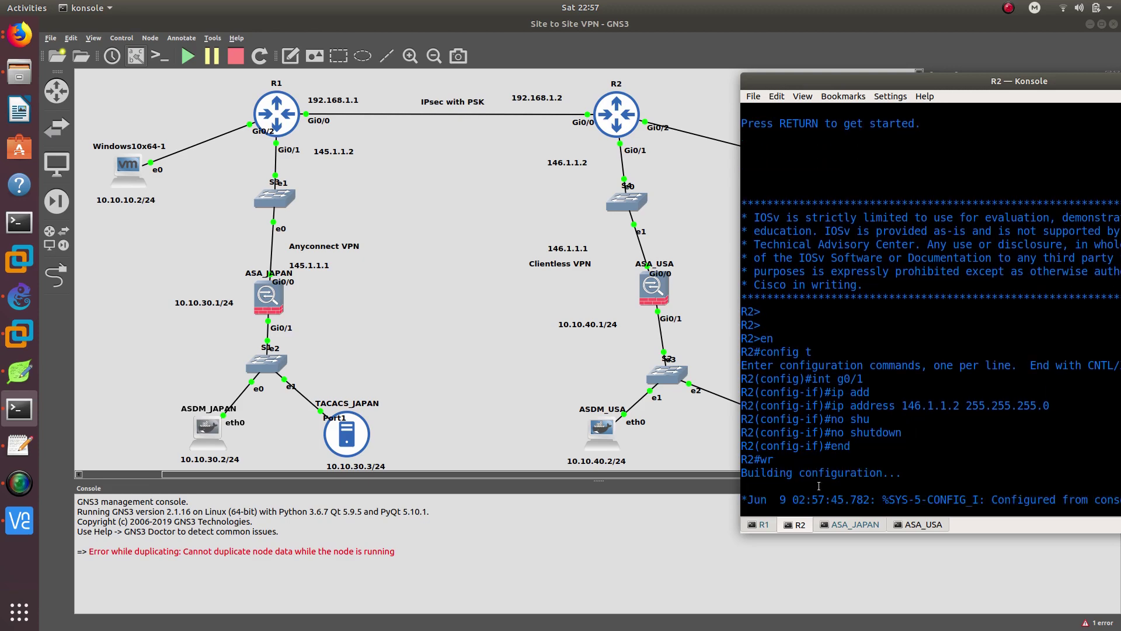
{"action": "left_click", "coordinate": [900, 526]}
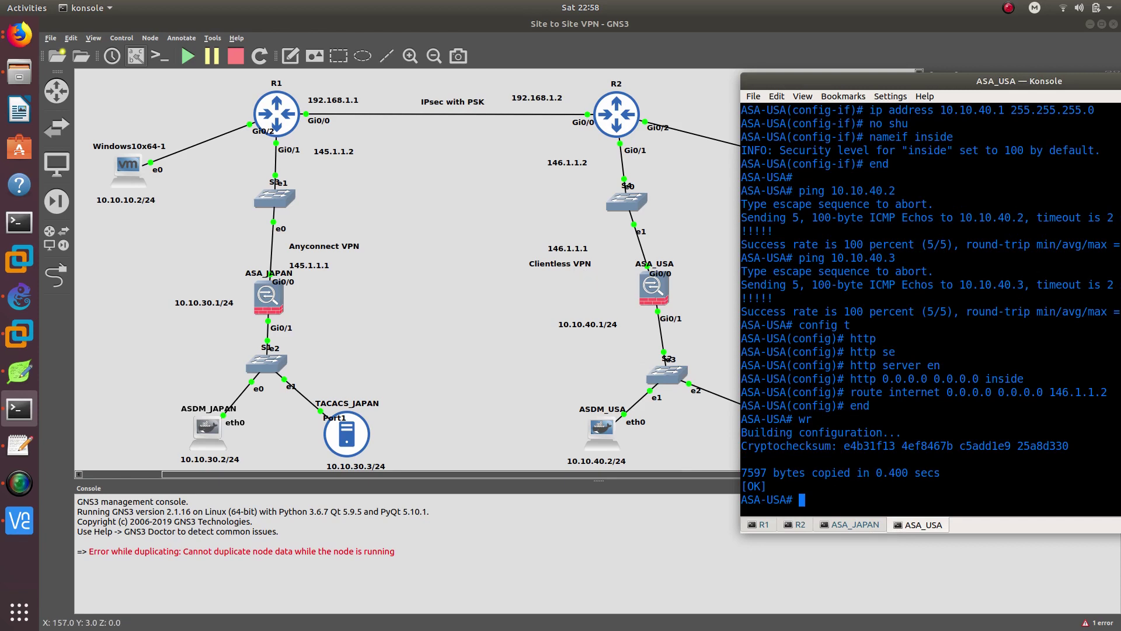
Ping 146.1.1.2 from ASA_USA successfully, then open the ASDM_USA VNC console
{"action": "type", "text": "ping 146"}
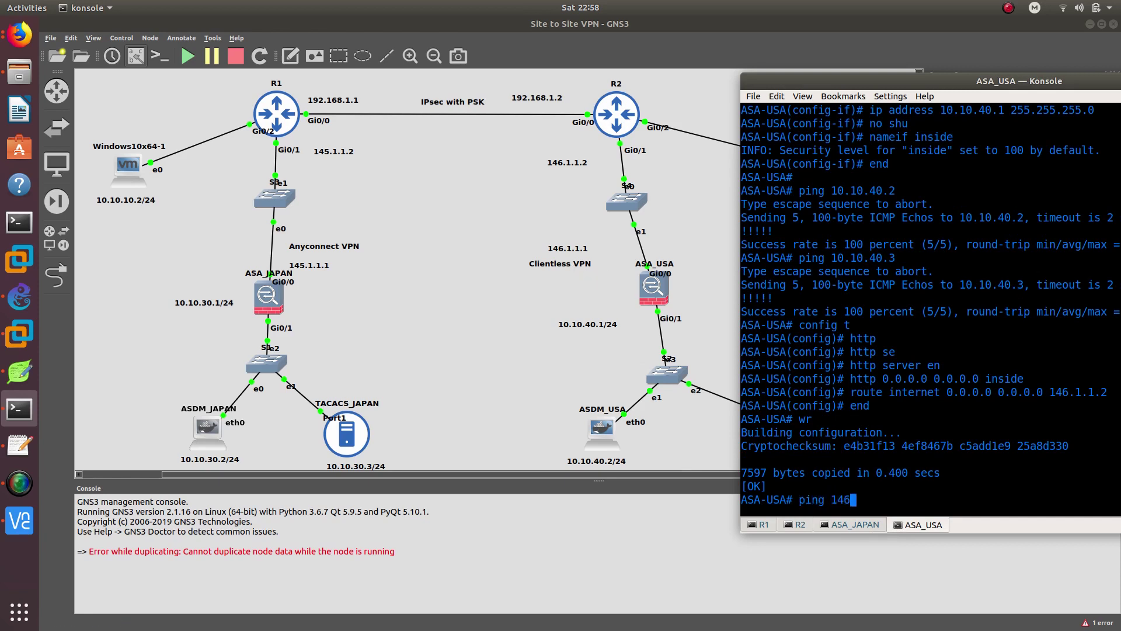
{"action": "type", "text": ".1.1.2"}
{"action": "key", "text": "Return"}
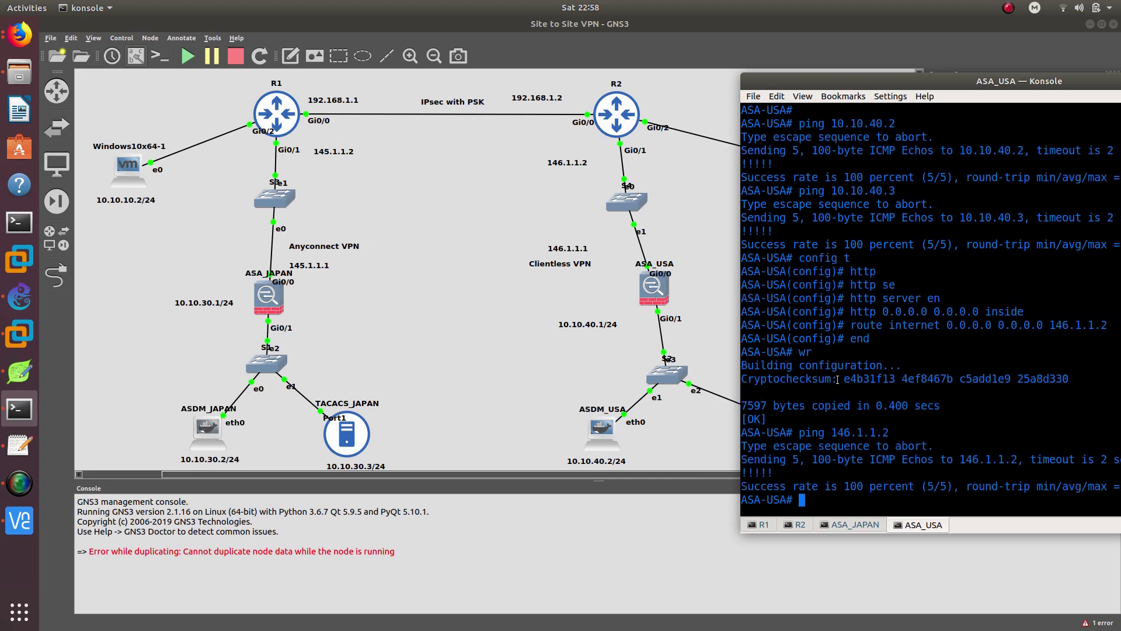
{"action": "left_click_drag", "start_coordinate": [792, 472], "coordinate": [739, 472]}
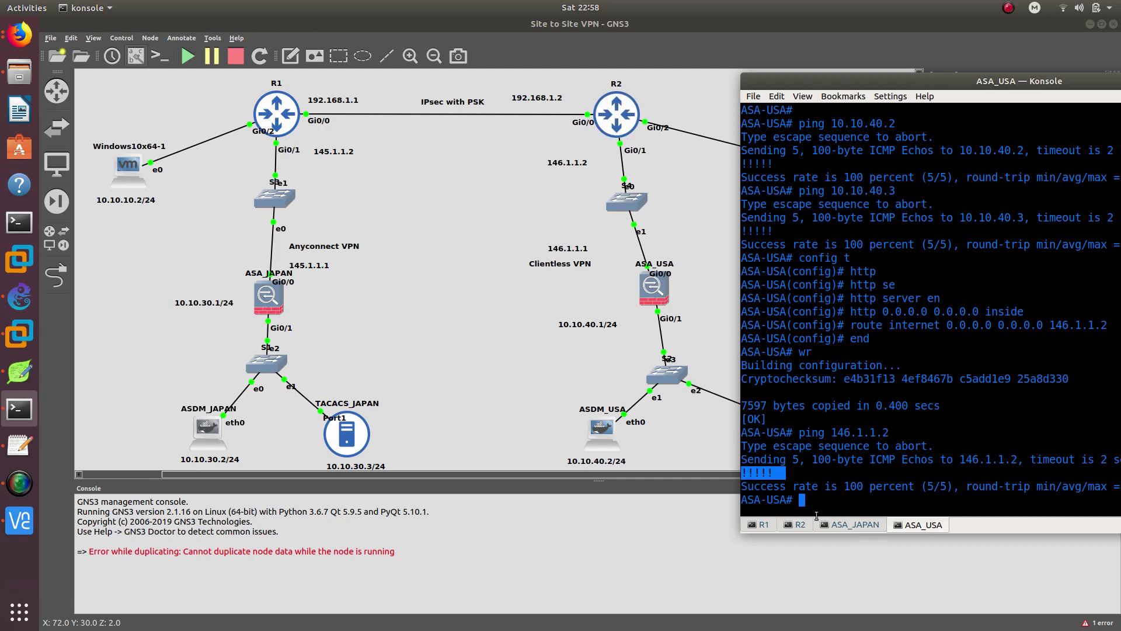
{"action": "left_click", "coordinate": [837, 503]}
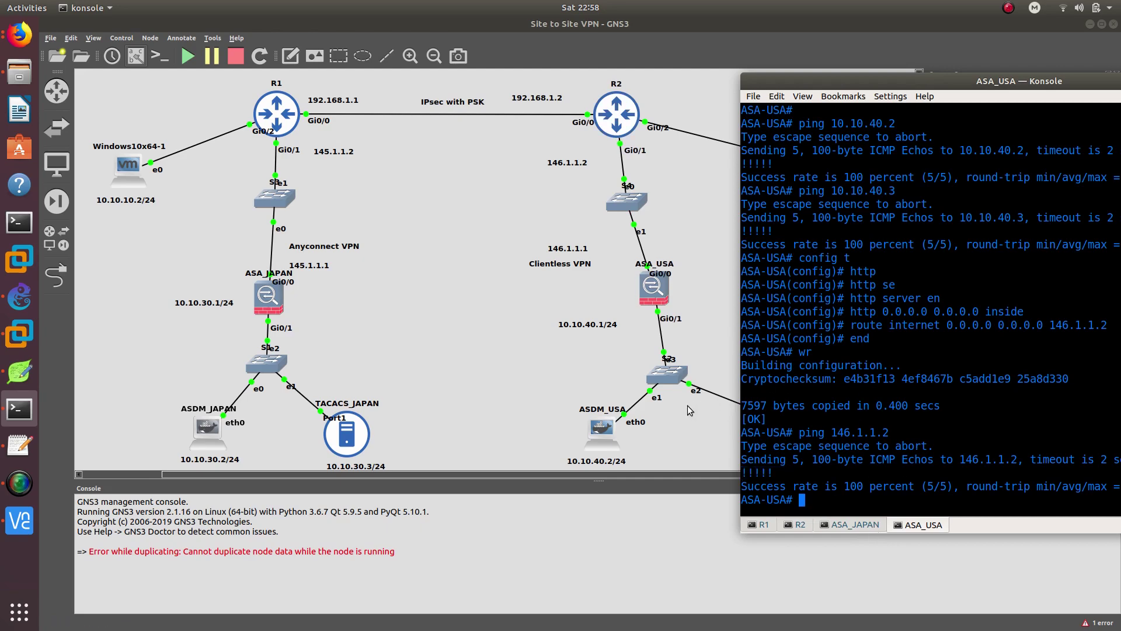
{"action": "double_click", "coordinate": [607, 430]}
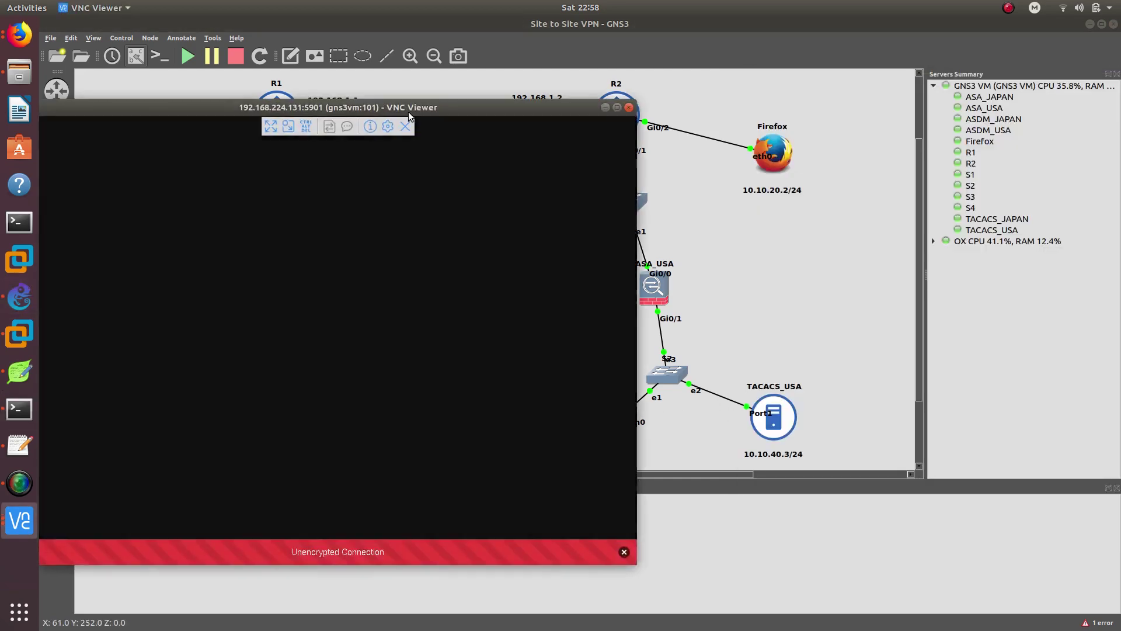
Launch the ASDM Launcher from the remote desktop's Applications menu
{"action": "left_click_drag", "start_coordinate": [401, 126], "coordinate": [709, 203]}
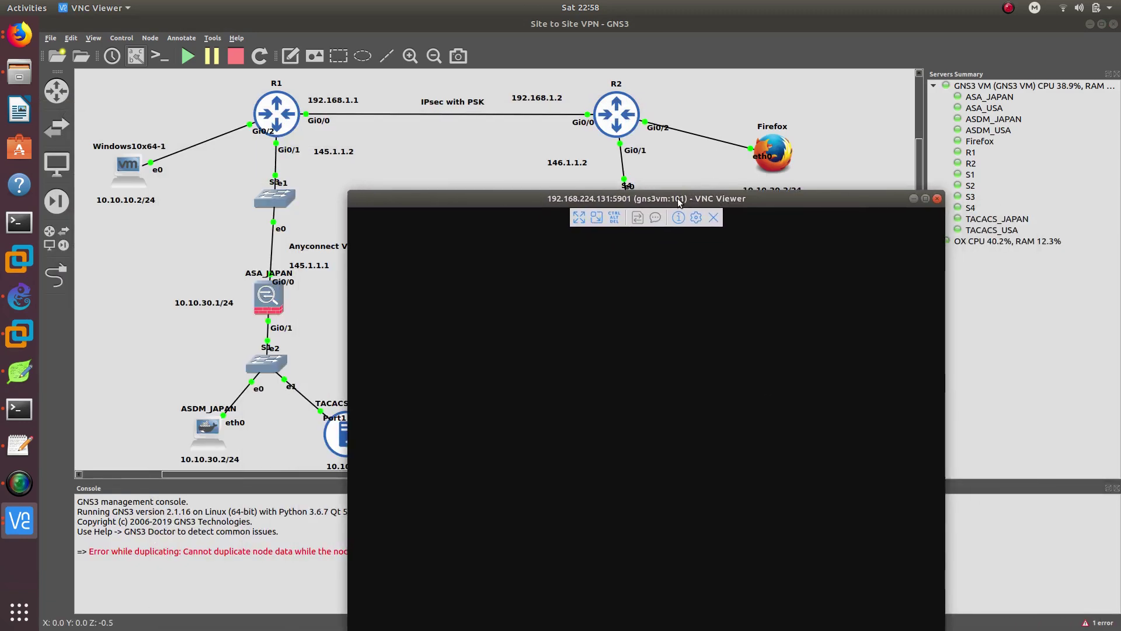
{"action": "left_click_drag", "start_coordinate": [671, 204], "coordinate": [831, 105]}
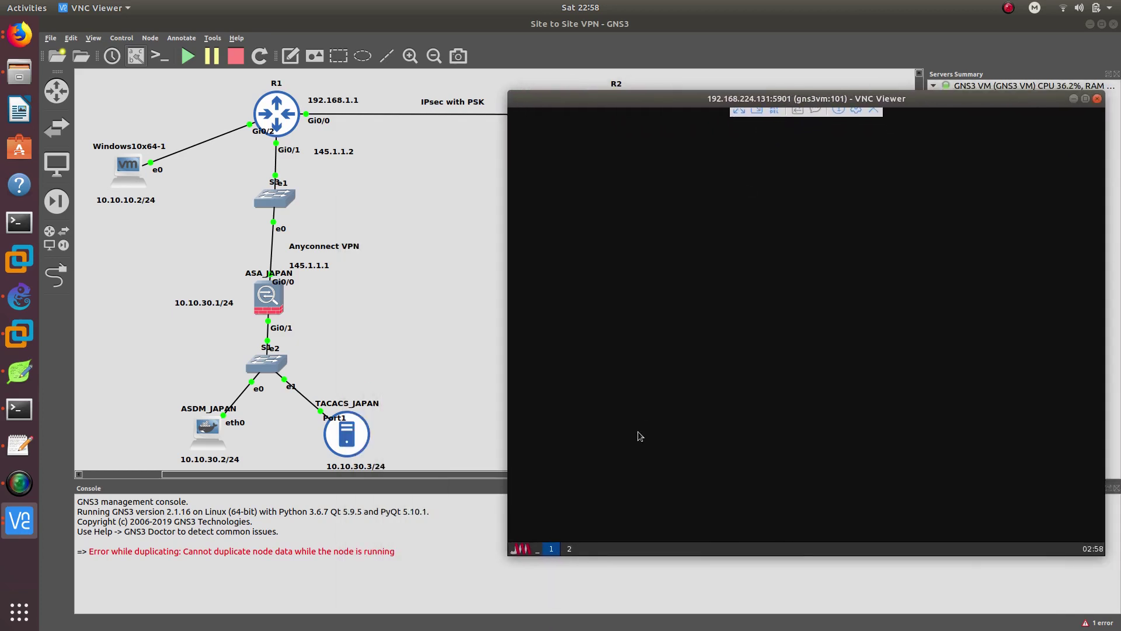
{"action": "left_click", "coordinate": [522, 549]}
{"action": "mouse_move", "coordinate": [537, 480]}
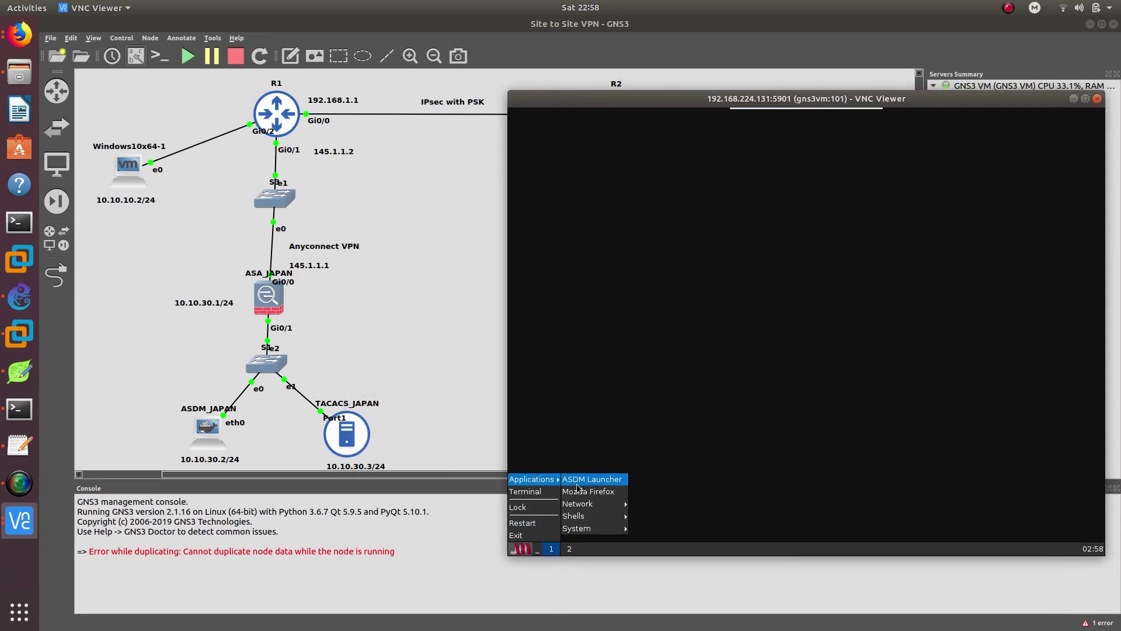
{"action": "left_click", "coordinate": [582, 481]}
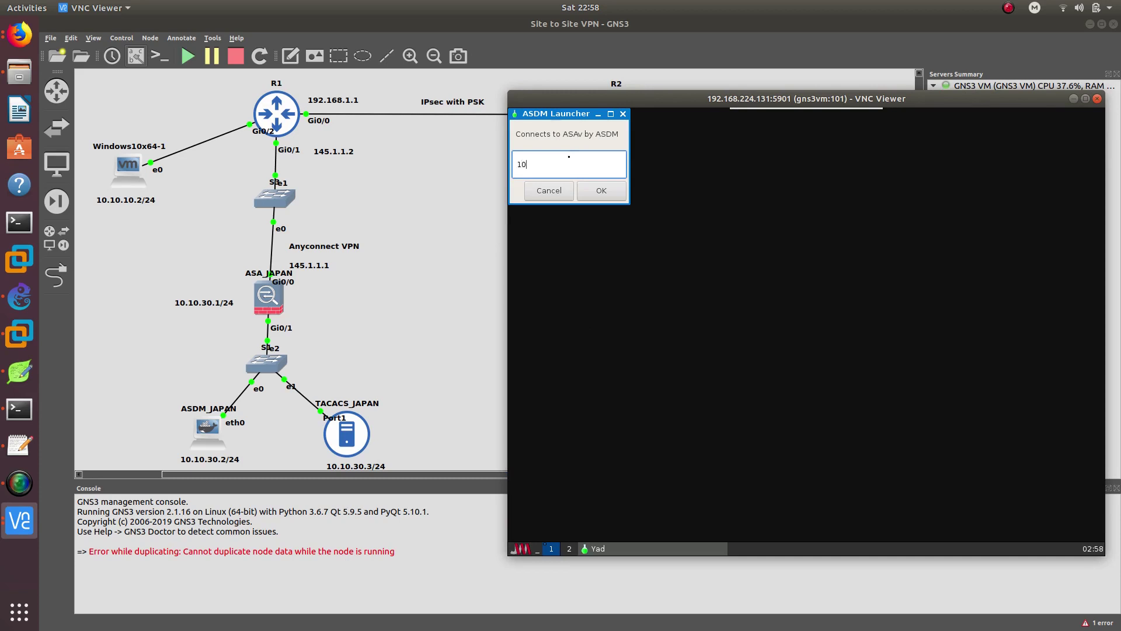
Connect to 10.10.40.1, accepting the certificate warning and allowing the launcher shortcut
{"action": "key", "text": "Return"}
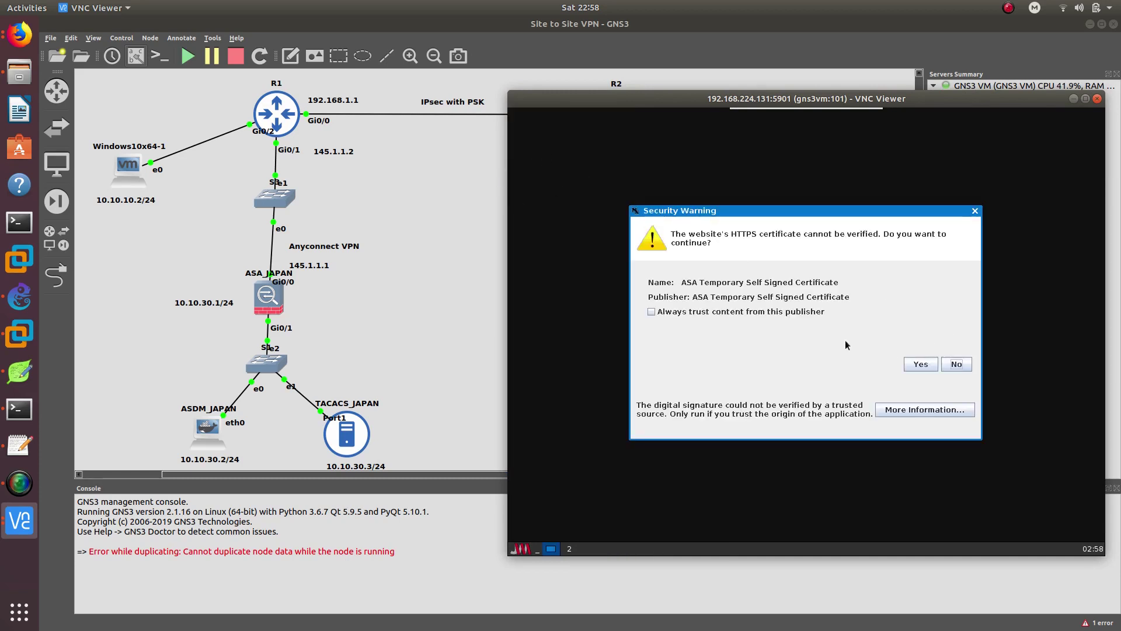
{"action": "left_click", "coordinate": [735, 311]}
{"action": "left_click", "coordinate": [925, 367]}
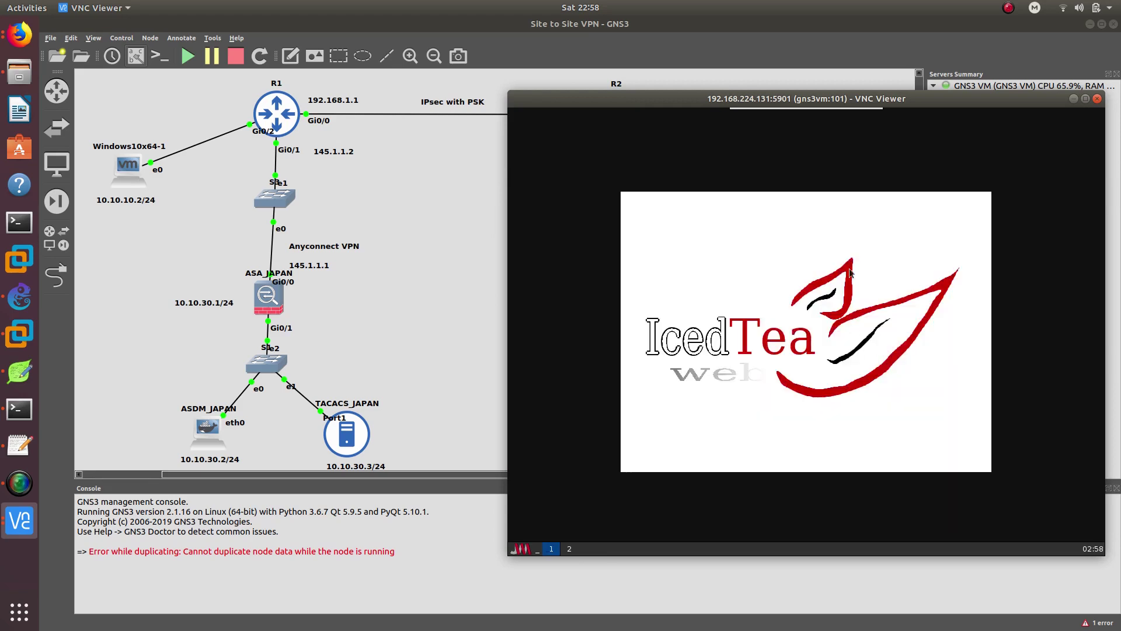
{"action": "left_click_drag", "start_coordinate": [784, 100], "coordinate": [630, 105]}
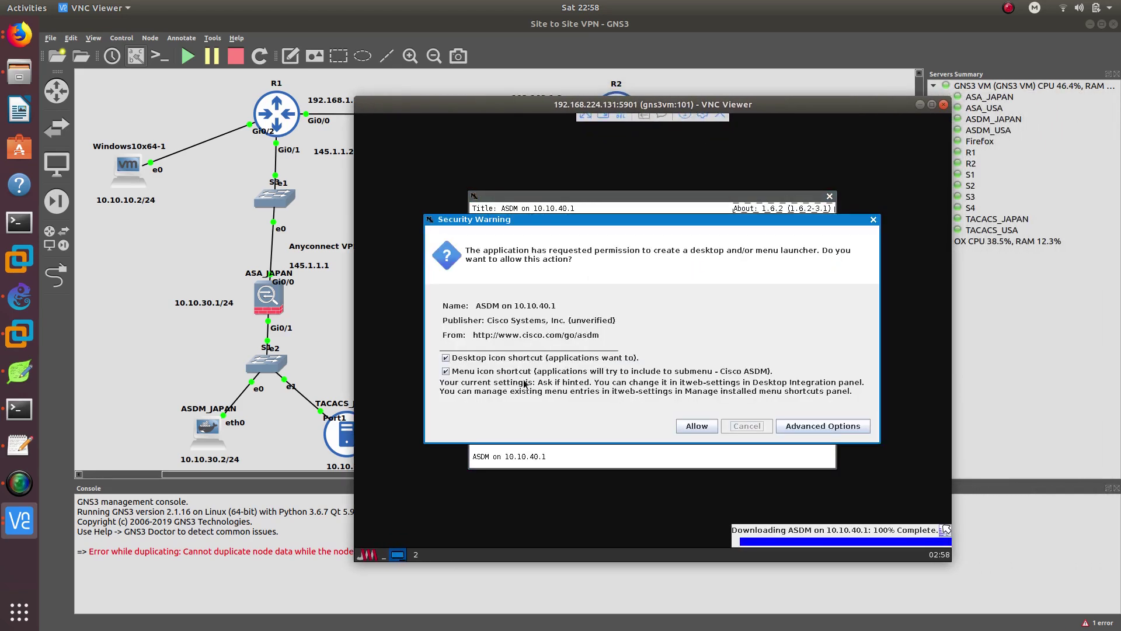
{"action": "left_click", "coordinate": [704, 427]}
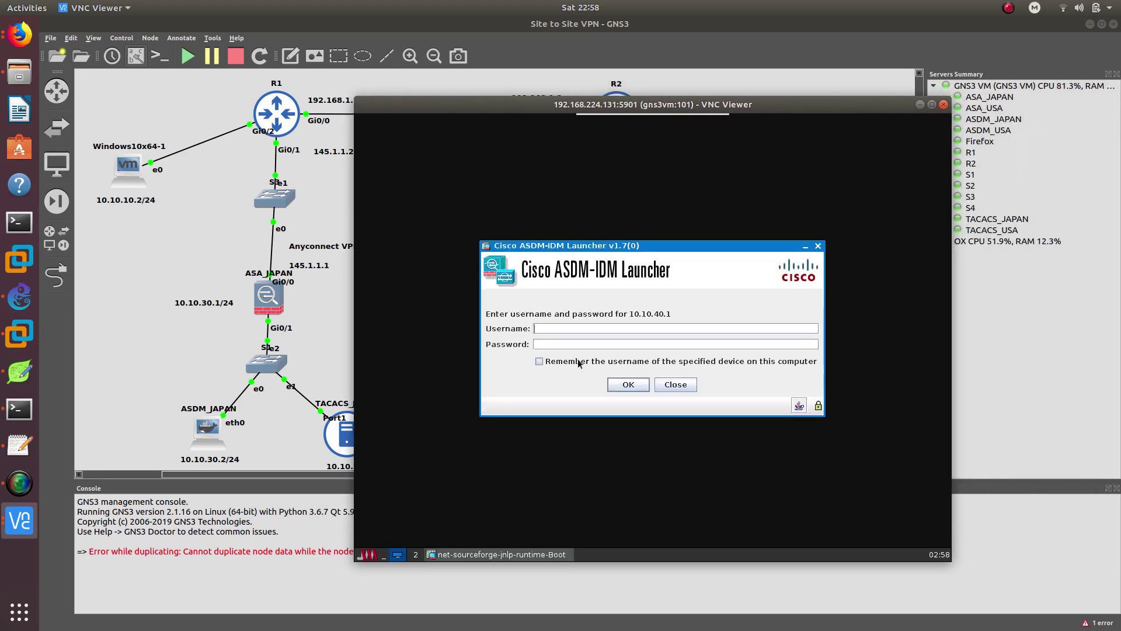
{"action": "left_click", "coordinate": [635, 387]}
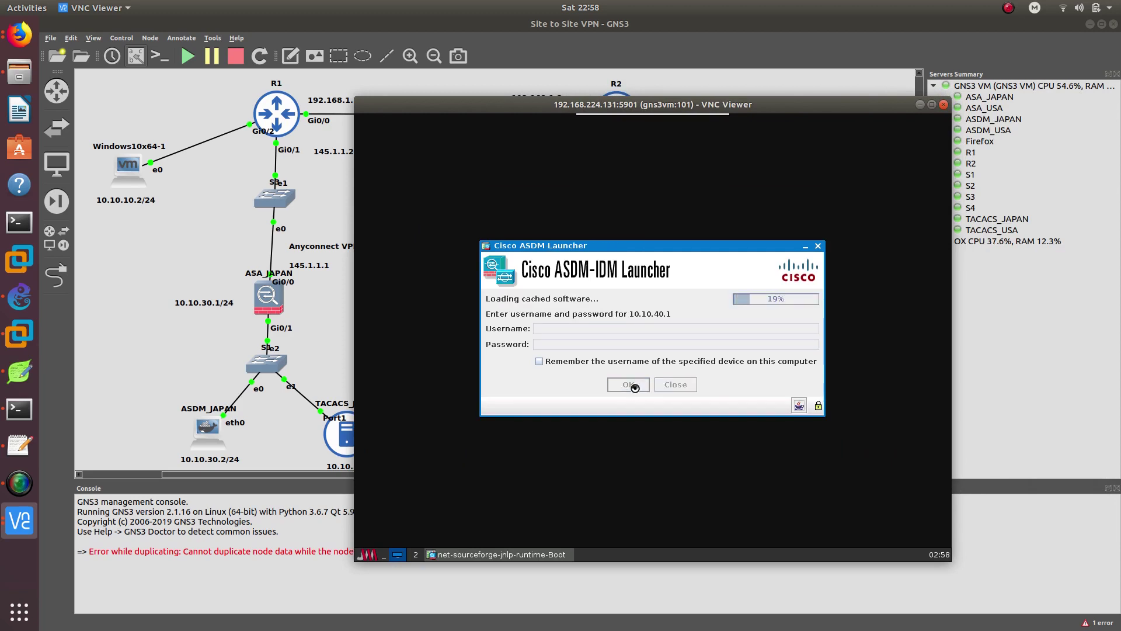
{"action": "left_click_drag", "start_coordinate": [500, 102], "coordinate": [525, 191]}
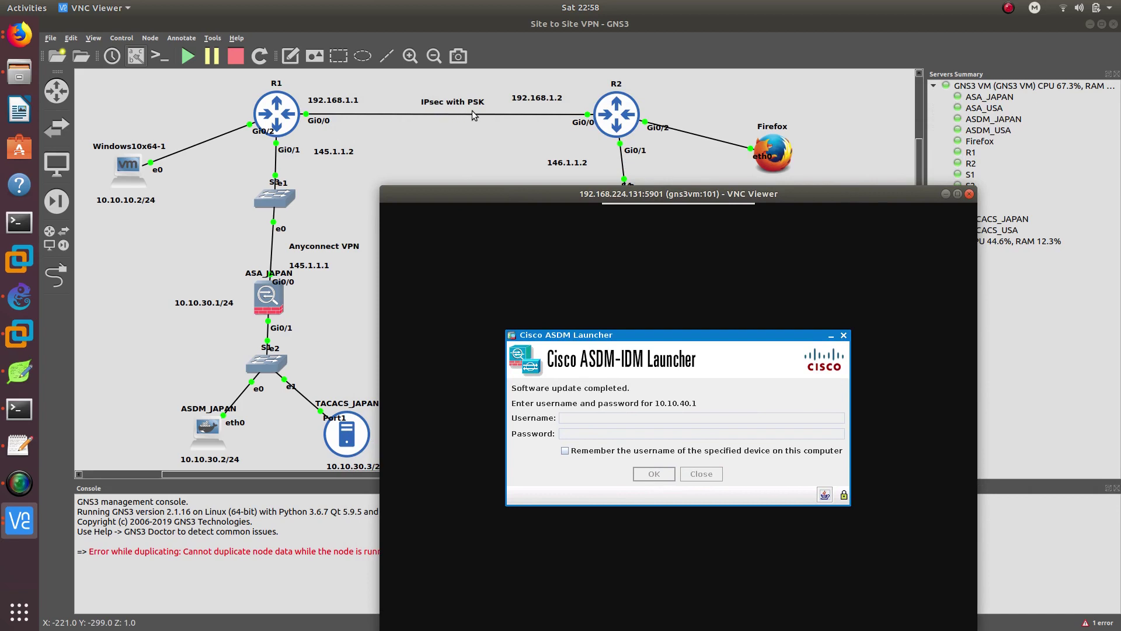
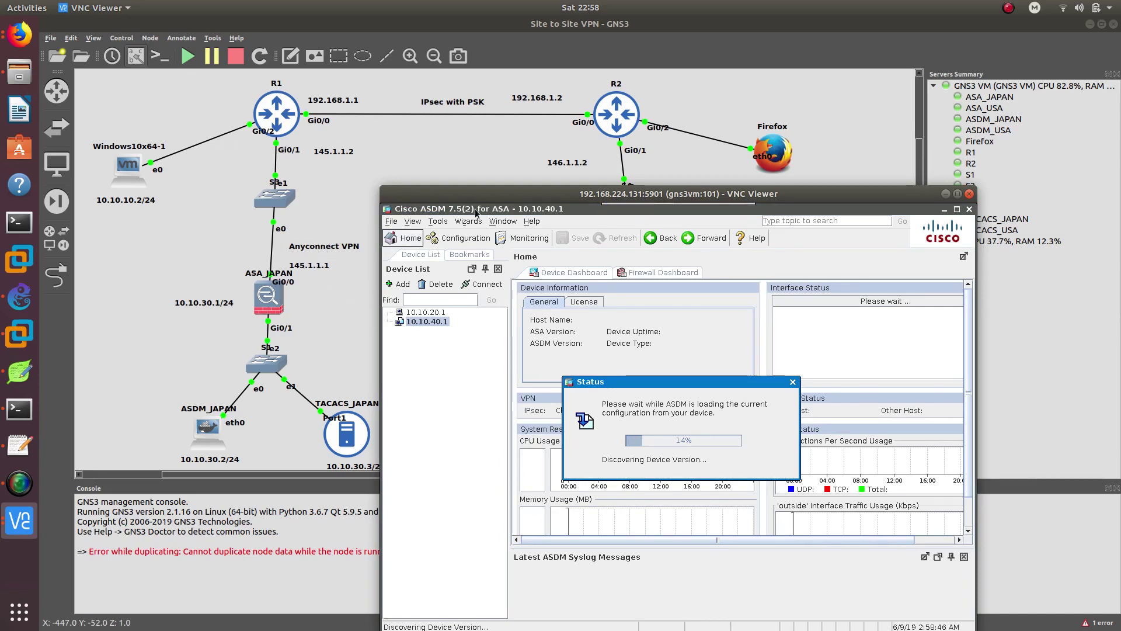
Launch the Clientless SSL VPN Wizard from ASDM's Wizards > VPN Wizards menu
{"action": "left_click_drag", "start_coordinate": [504, 195], "coordinate": [629, 543]}
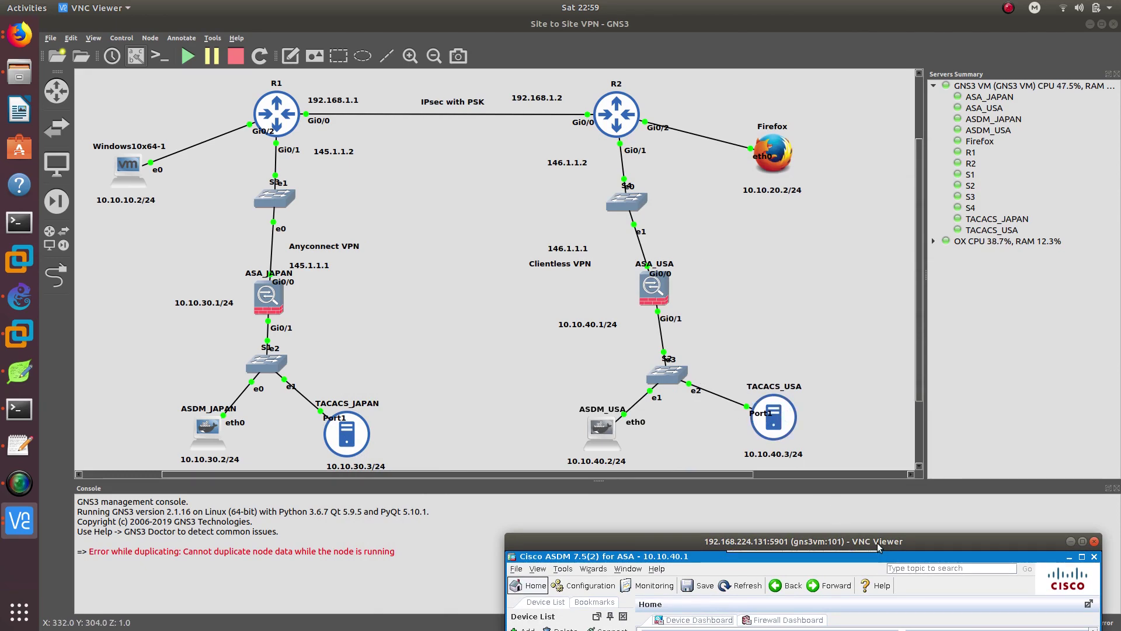
{"action": "left_click_drag", "start_coordinate": [876, 541], "coordinate": [715, 104]}
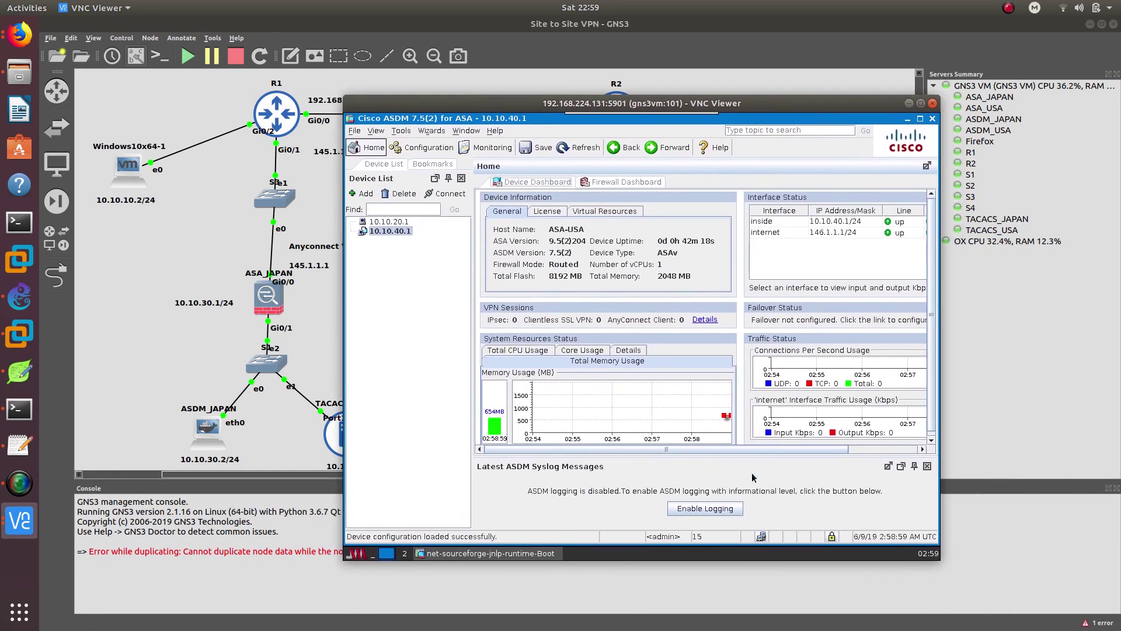
{"action": "left_click", "coordinate": [432, 130]}
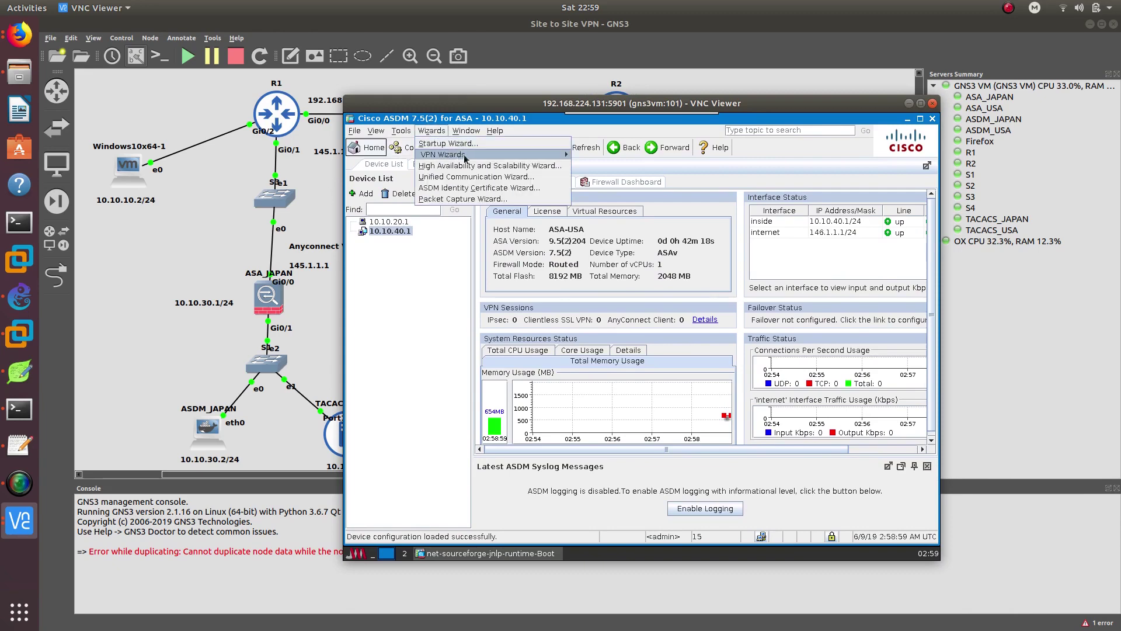
{"action": "mouse_move", "coordinate": [537, 156]}
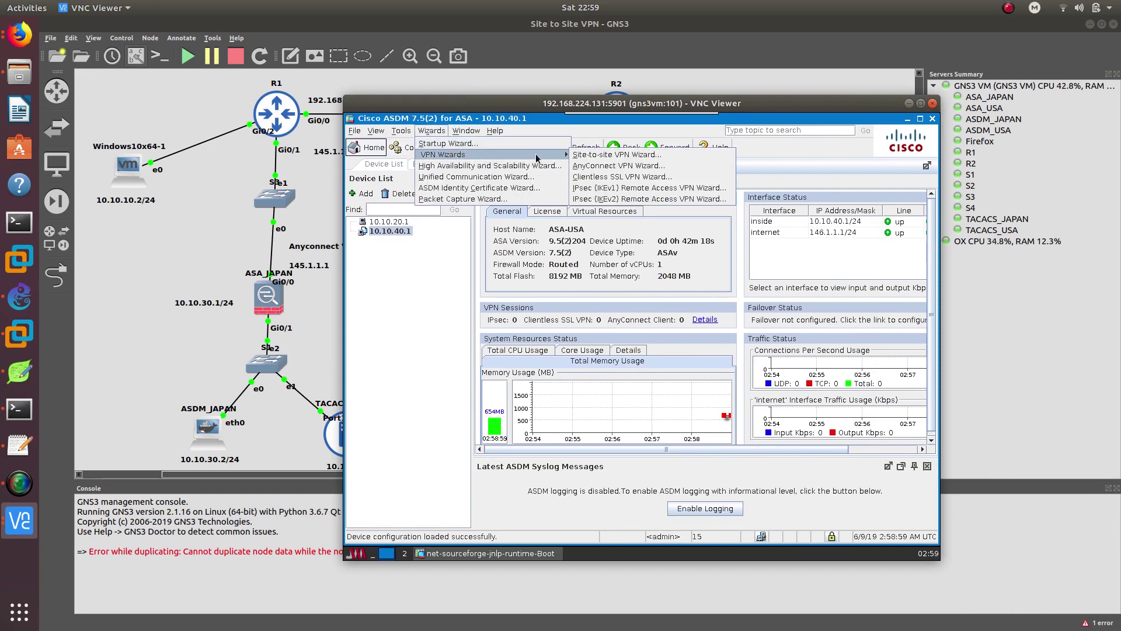
{"action": "left_click", "coordinate": [595, 177]}
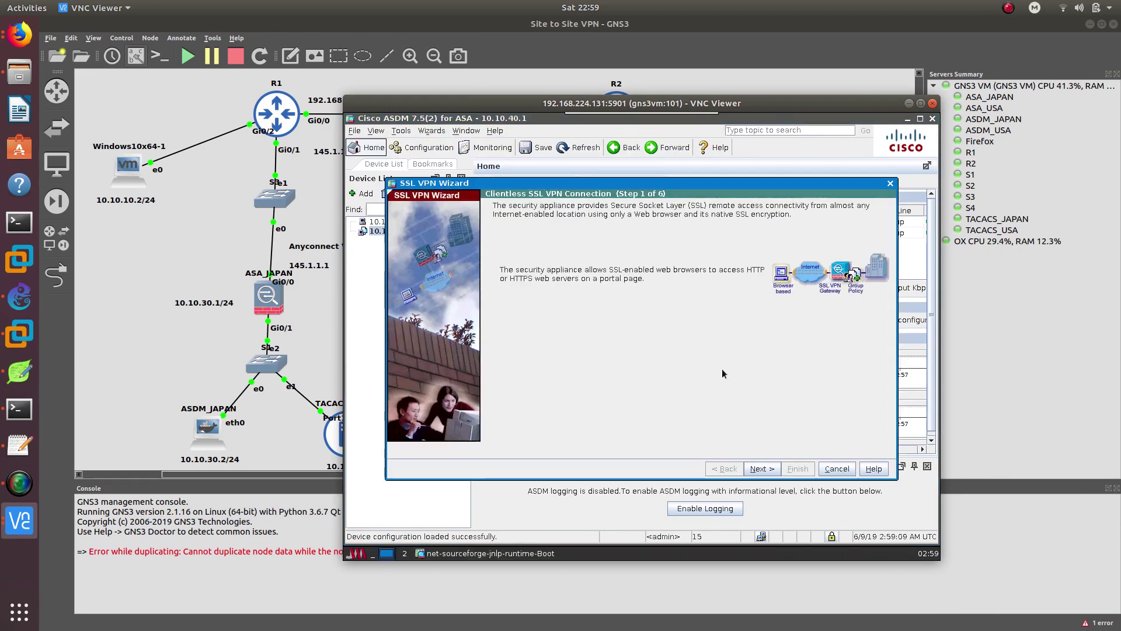
Use local user database authentication and add one new local user with a password
{"action": "left_click", "coordinate": [769, 473]}
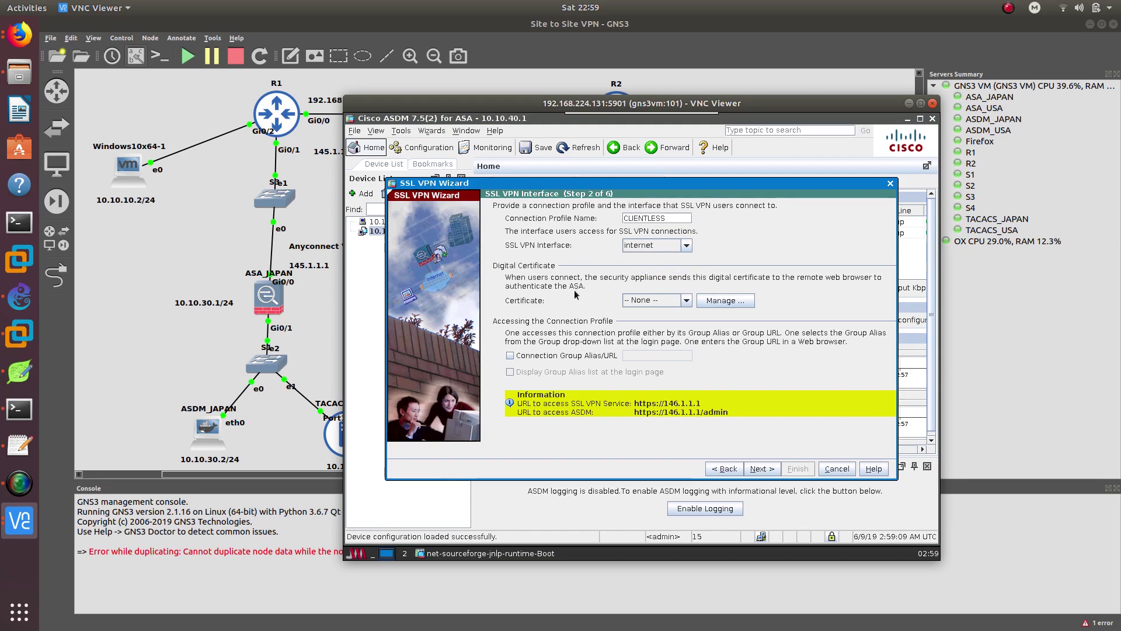
{"action": "left_click", "coordinate": [761, 469]}
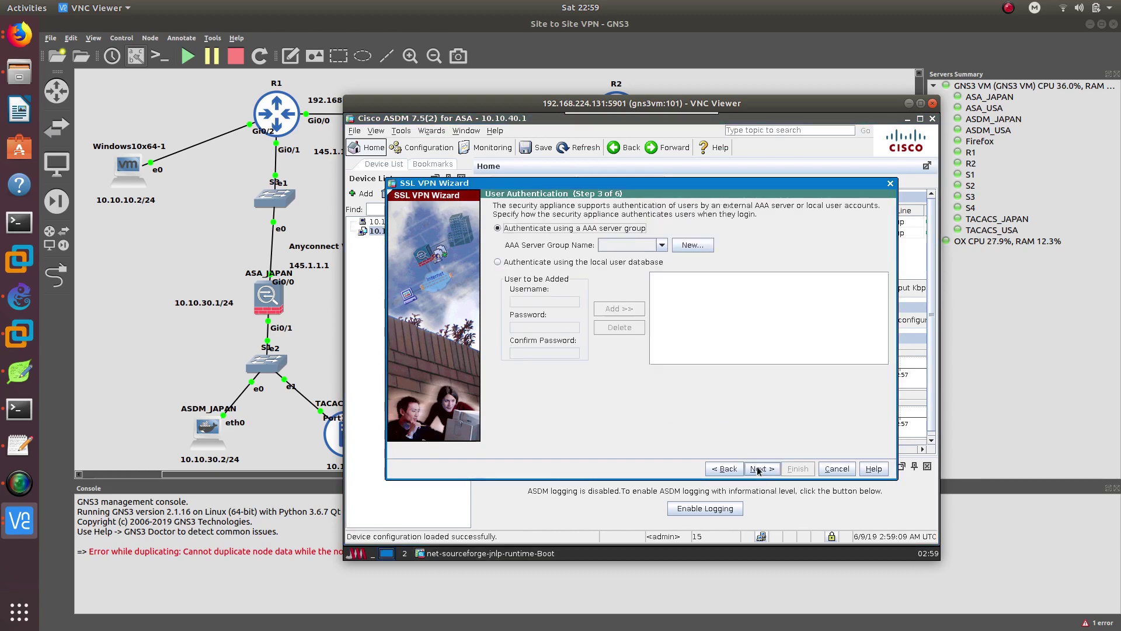
{"action": "left_click", "coordinate": [498, 261]}
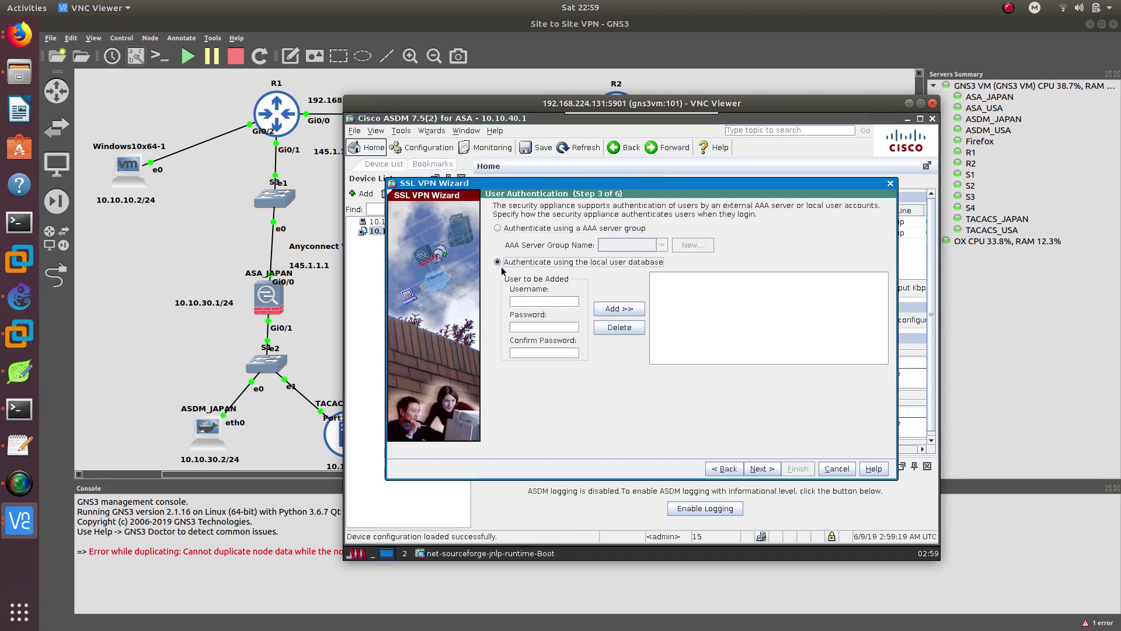
{"action": "left_click", "coordinate": [520, 302]}
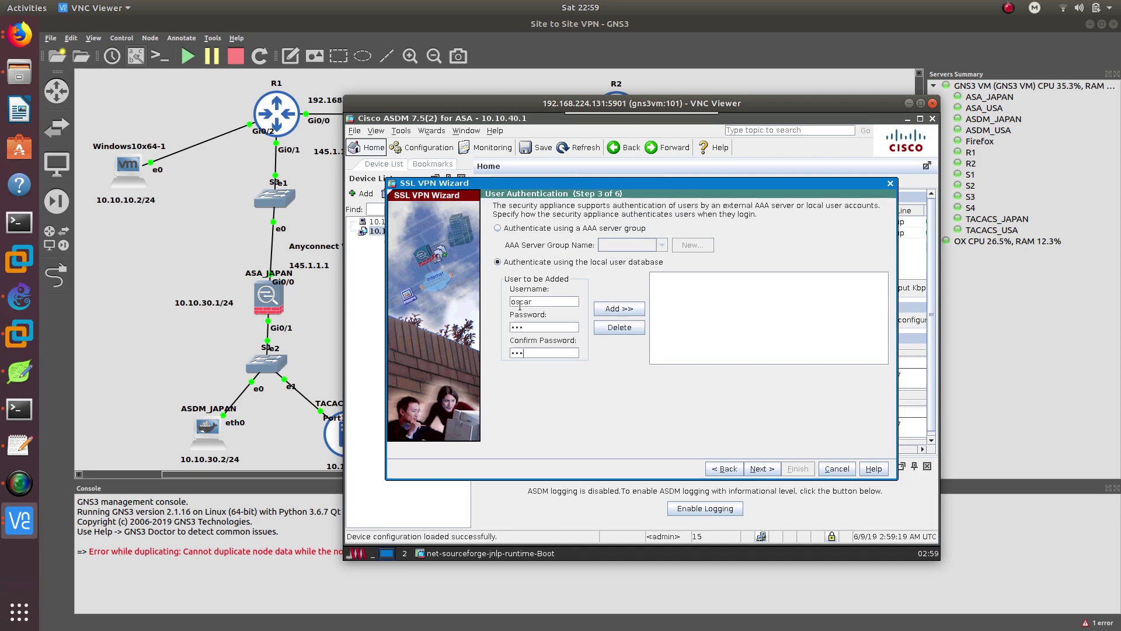
{"action": "left_click", "coordinate": [619, 309]}
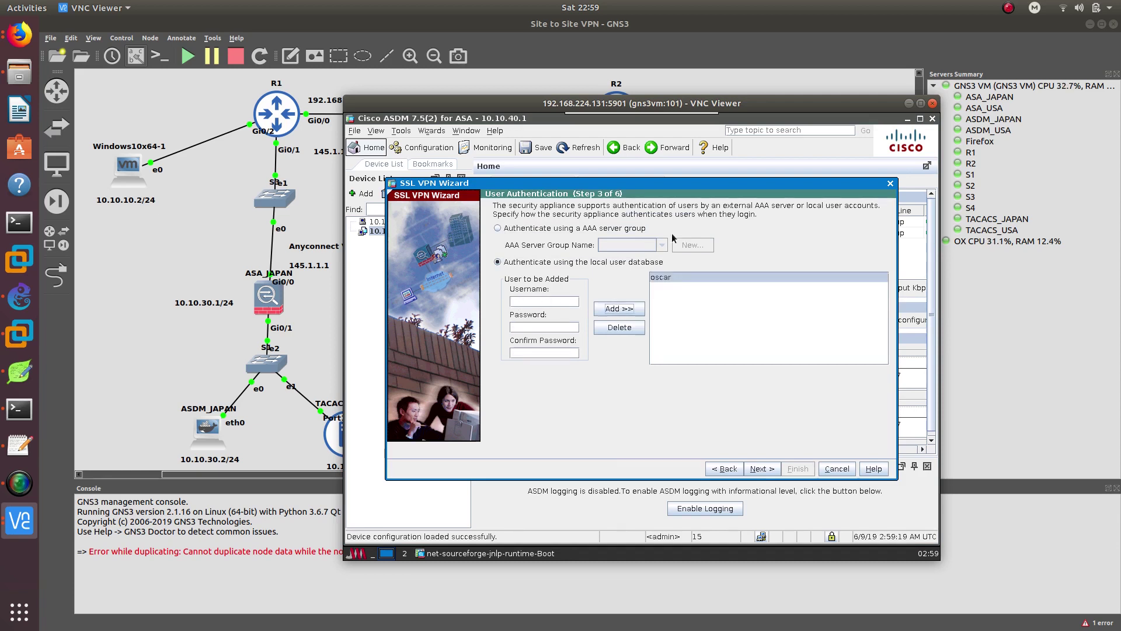
{"action": "left_click", "coordinate": [762, 469]}
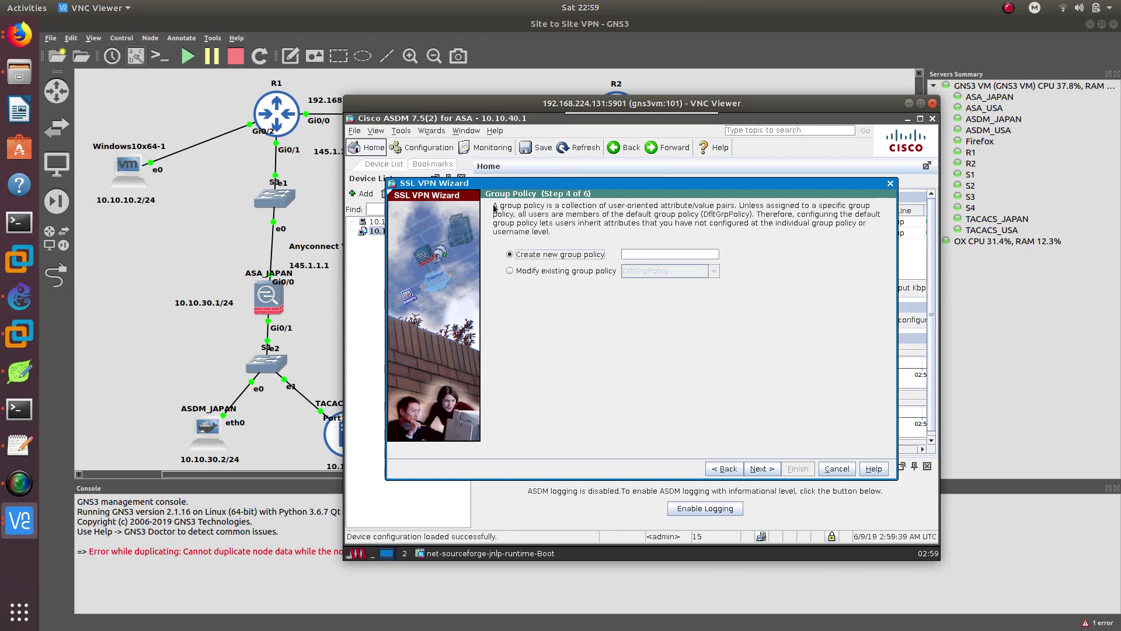
Name the new group policy CLIENTLESS_POLICY and advance to the bookmark list step
{"action": "left_click", "coordinate": [648, 253]}
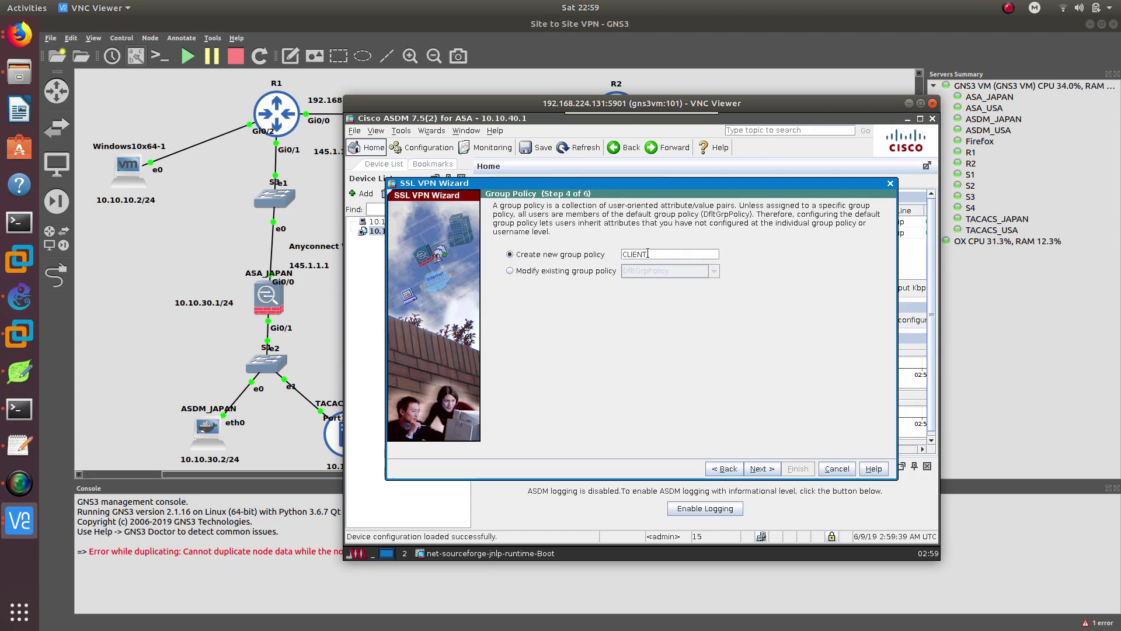
{"action": "type", "text": "LESS_POLICY"}
{"action": "left_click", "coordinate": [761, 470]}
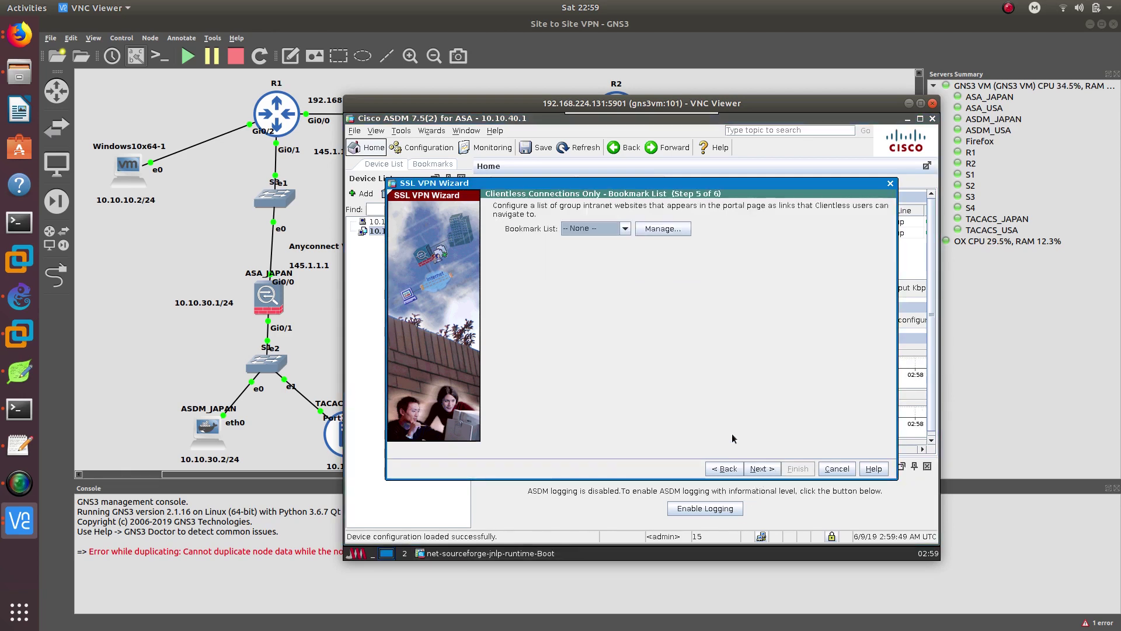
Create a bookmark list named MYBOOKMARKS and start a bookmark titled TACACS
{"action": "left_click", "coordinate": [659, 234]}
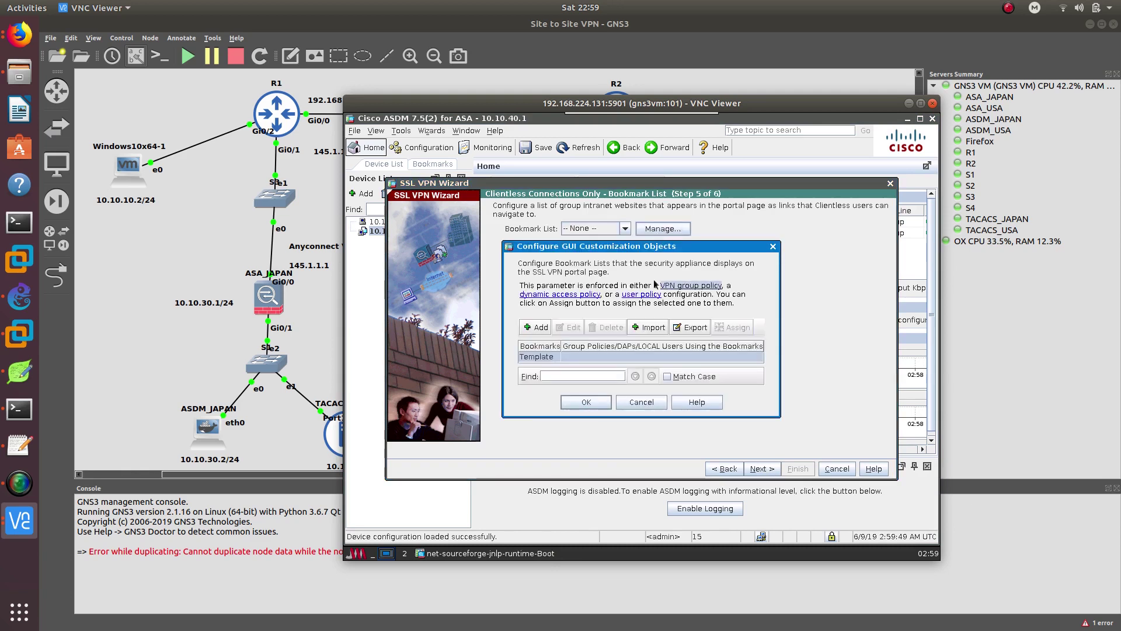
{"action": "left_click", "coordinate": [536, 327]}
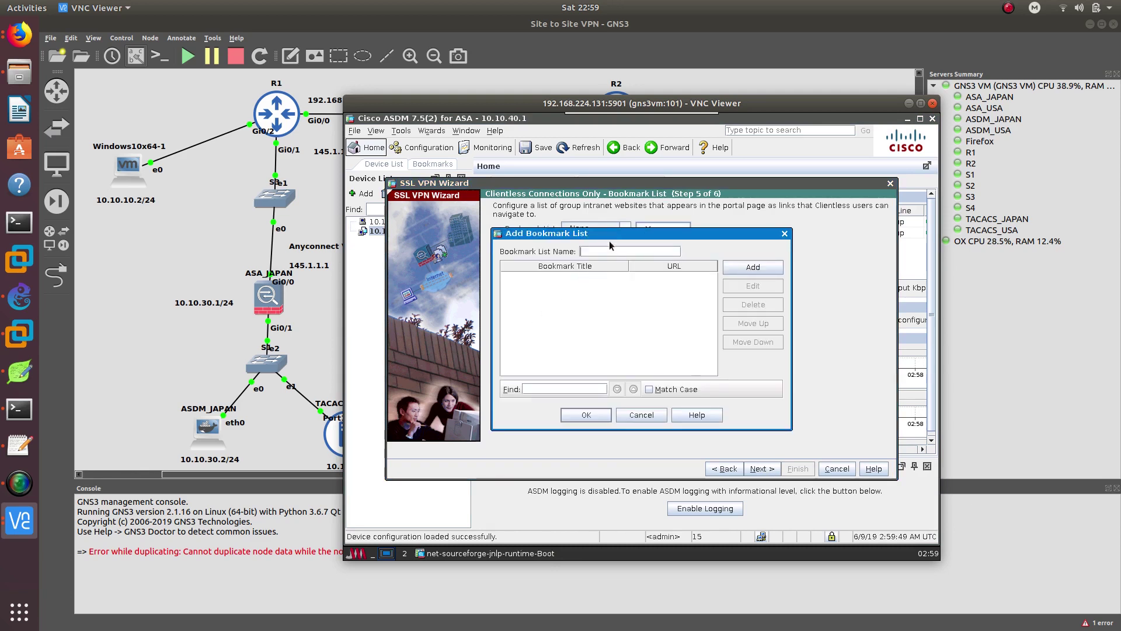
{"action": "type", "text": "MYBOOKMARKS"}
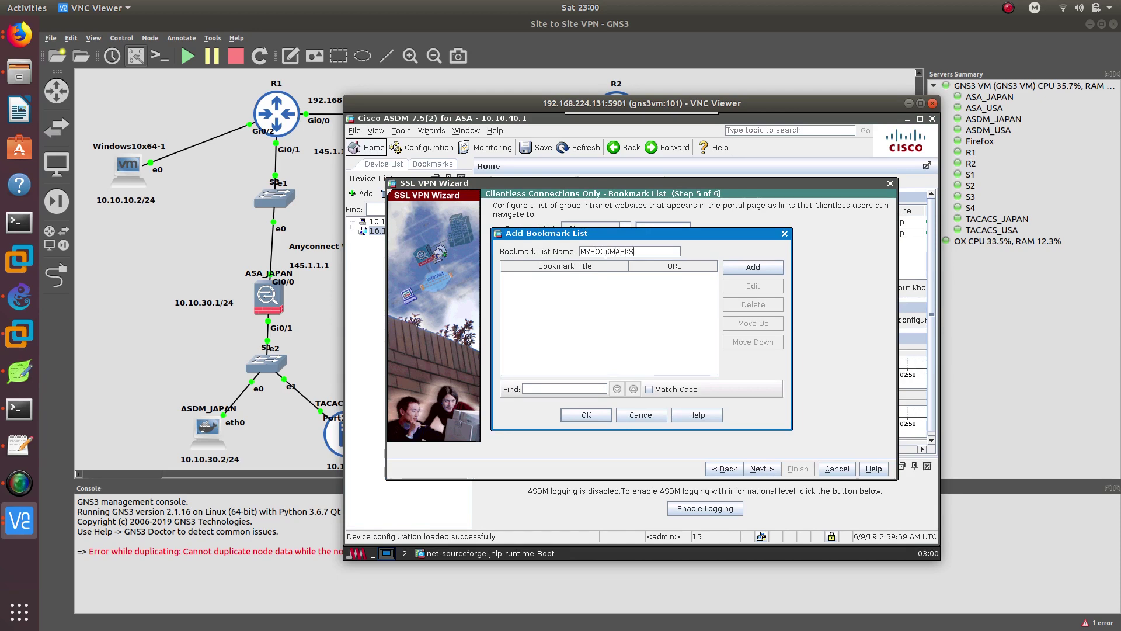
{"action": "left_click", "coordinate": [753, 266]}
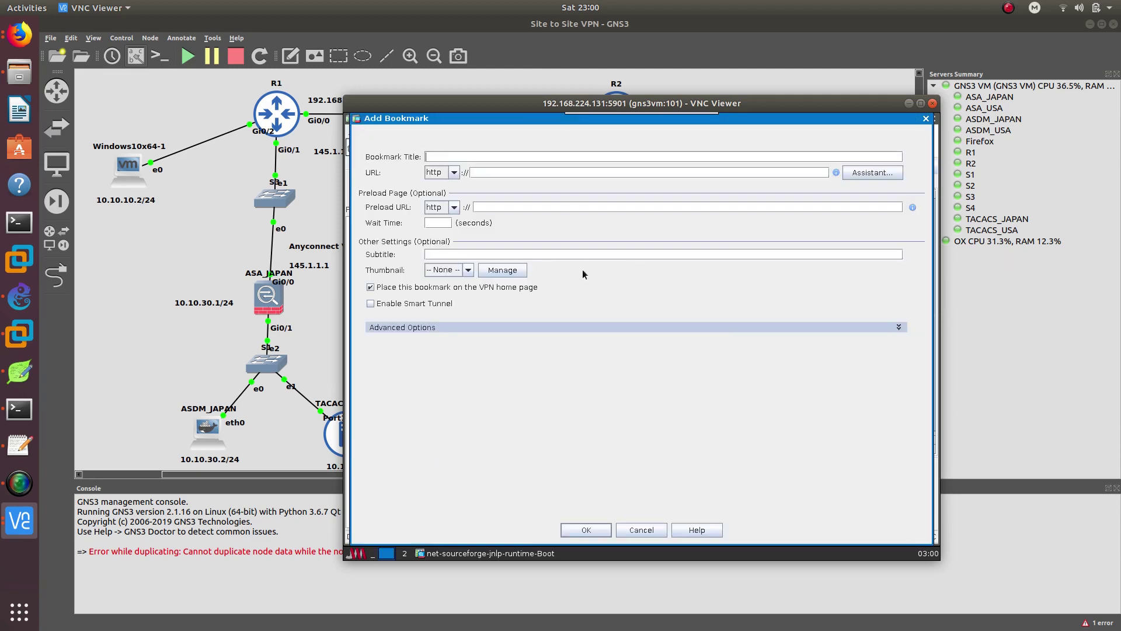
{"action": "type", "text": "TACACS"}
{"action": "left_click", "coordinate": [489, 174]}
{"action": "left_click", "coordinate": [587, 530]}
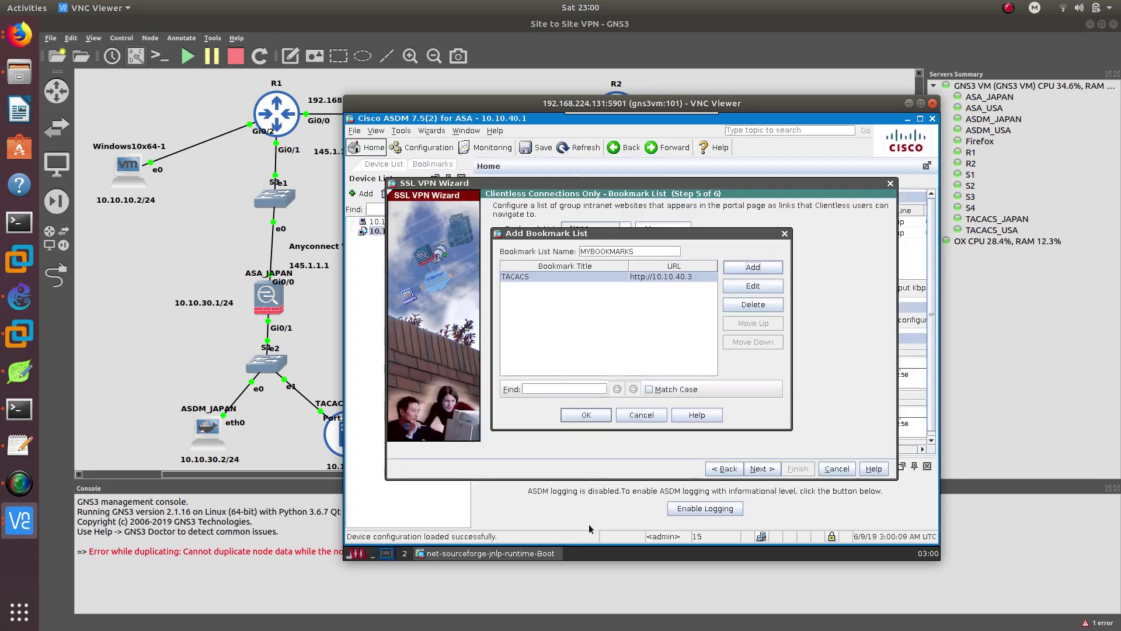
{"action": "left_click", "coordinate": [596, 414]}
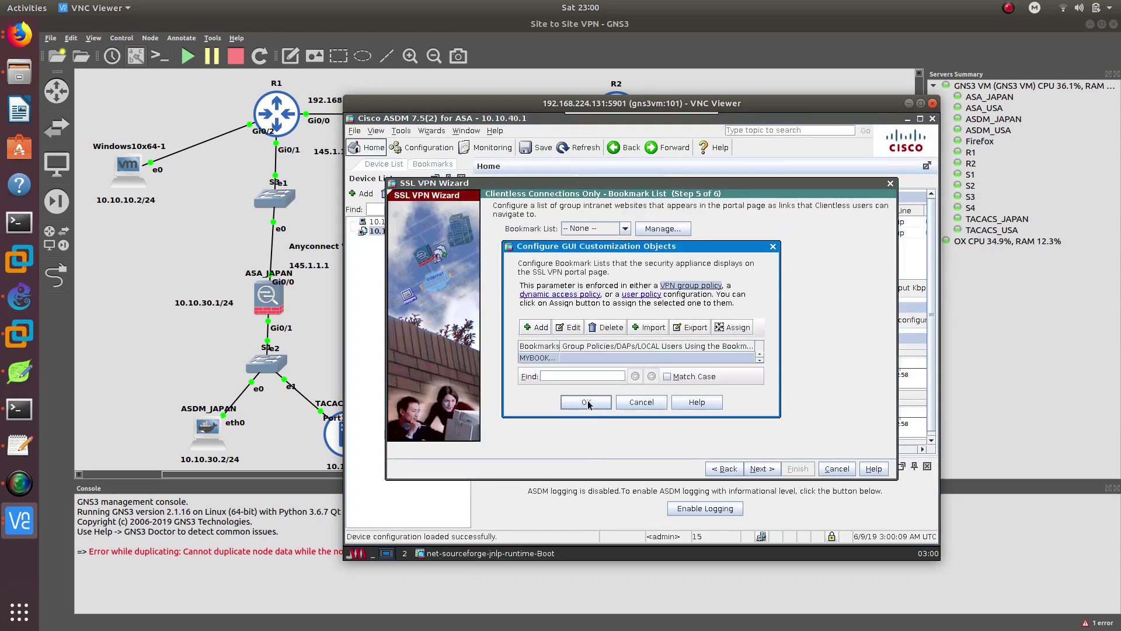
{"action": "left_click", "coordinate": [586, 403]}
{"action": "left_click", "coordinate": [766, 468]}
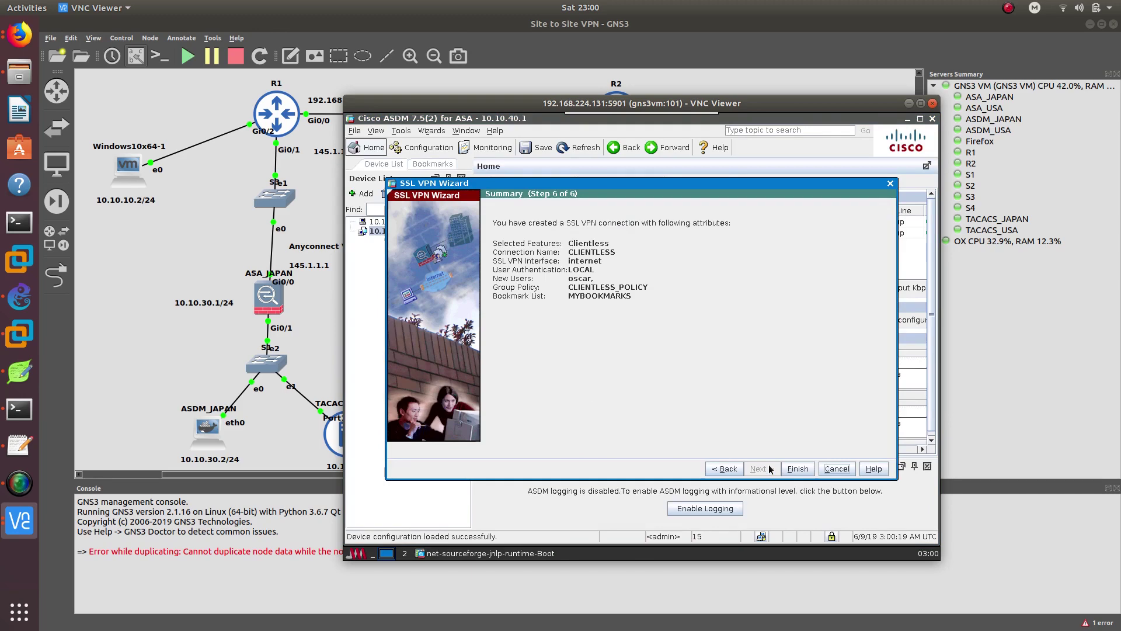
Finish the wizard, save the running configuration to flash, and open Remote Access VPN configuration
{"action": "left_click", "coordinate": [798, 468]}
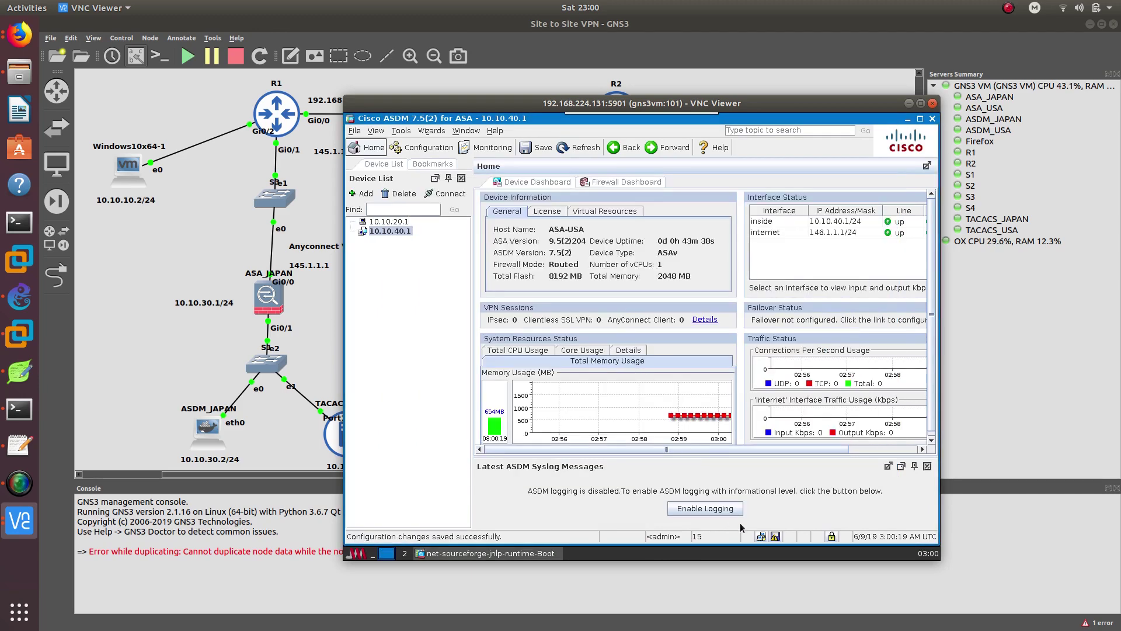
{"action": "left_click", "coordinate": [775, 536]}
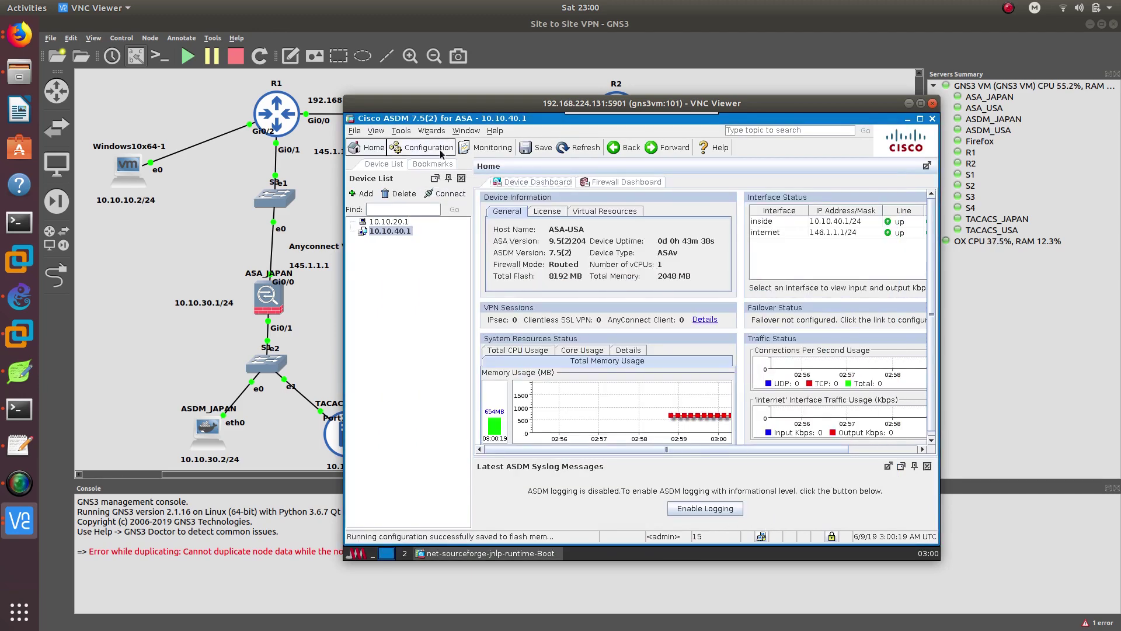
{"action": "left_click", "coordinate": [439, 151]}
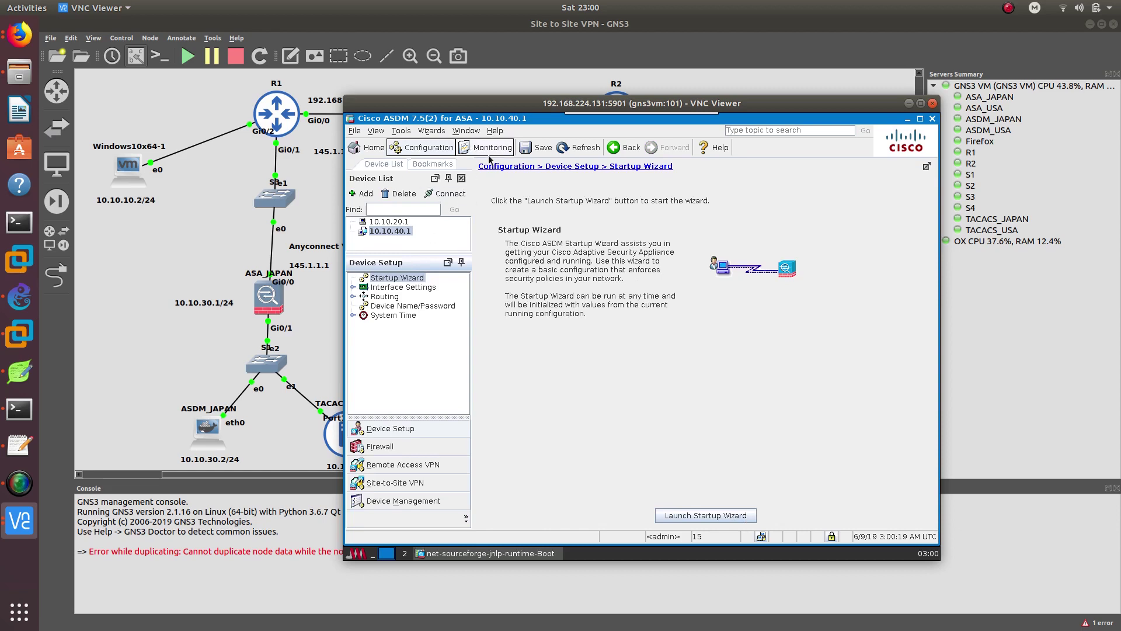
{"action": "left_click", "coordinate": [393, 466]}
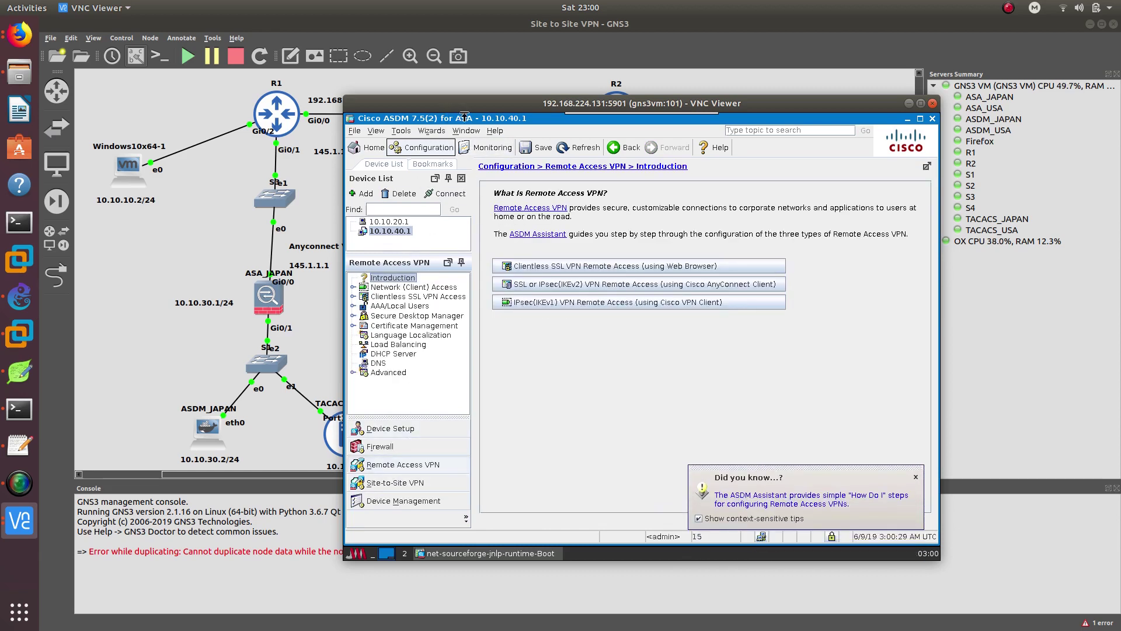
{"action": "left_click_drag", "start_coordinate": [464, 116], "coordinate": [825, 151]}
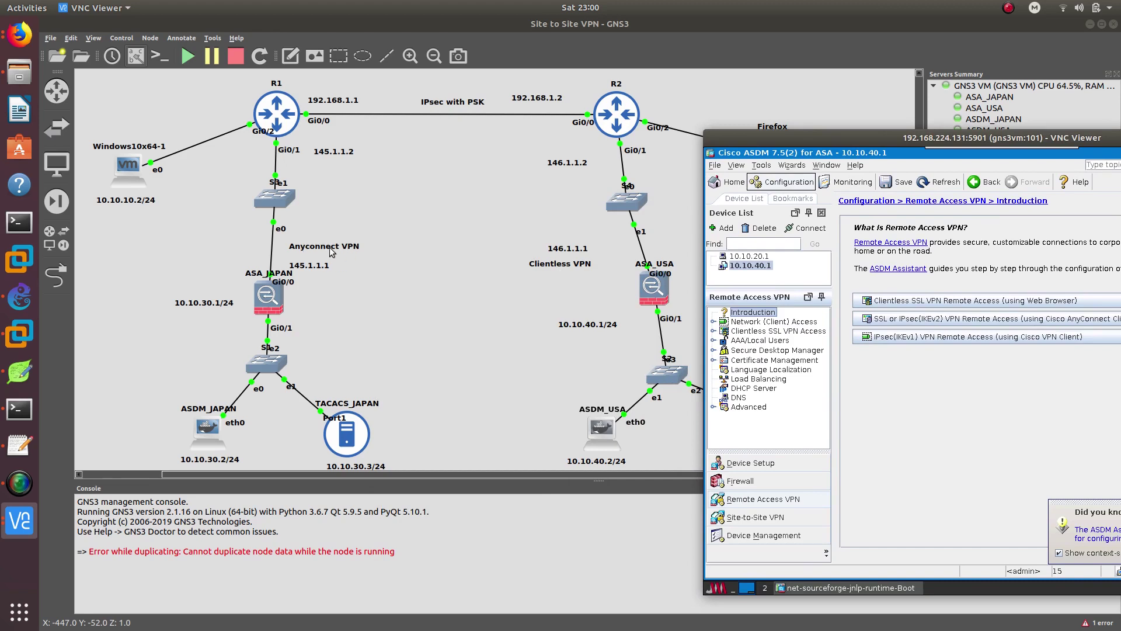
Review CLIENTLESS_POLICY under Group Policies, save to flash, and minimise ASDM
{"action": "left_click", "coordinate": [734, 516]}
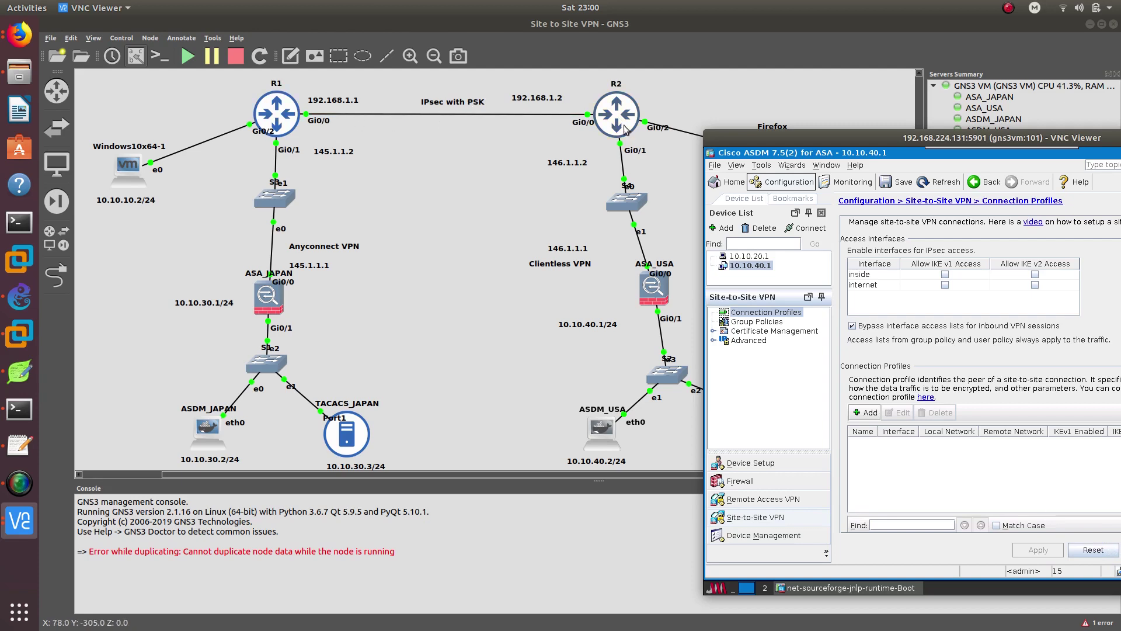
{"action": "left_click_drag", "start_coordinate": [768, 141], "coordinate": [523, 87]}
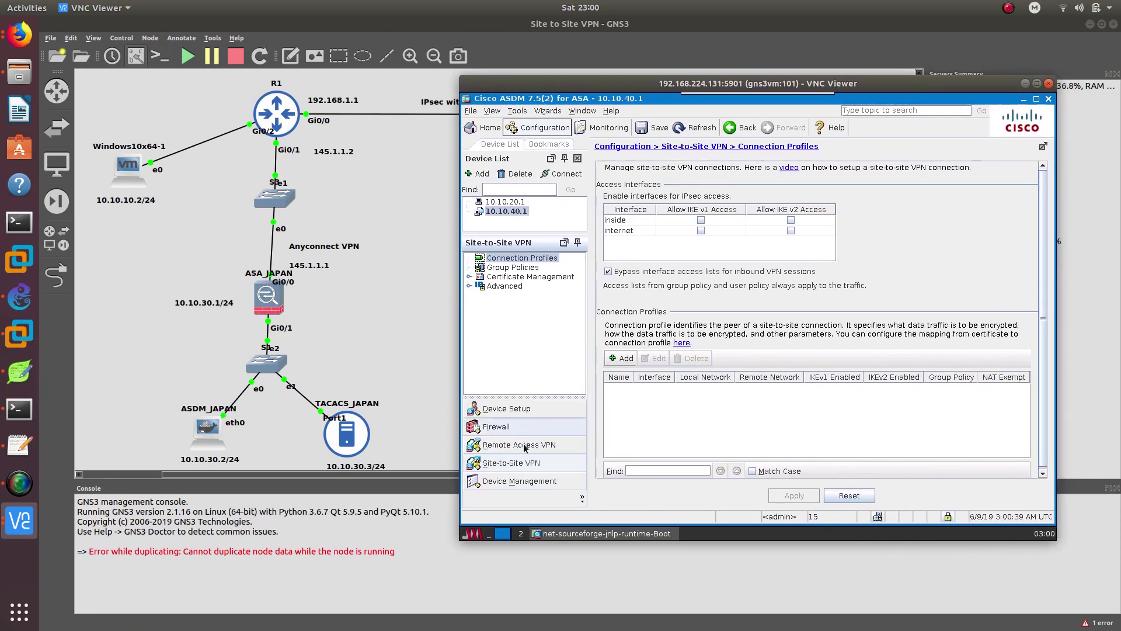
{"action": "left_click", "coordinate": [522, 445]}
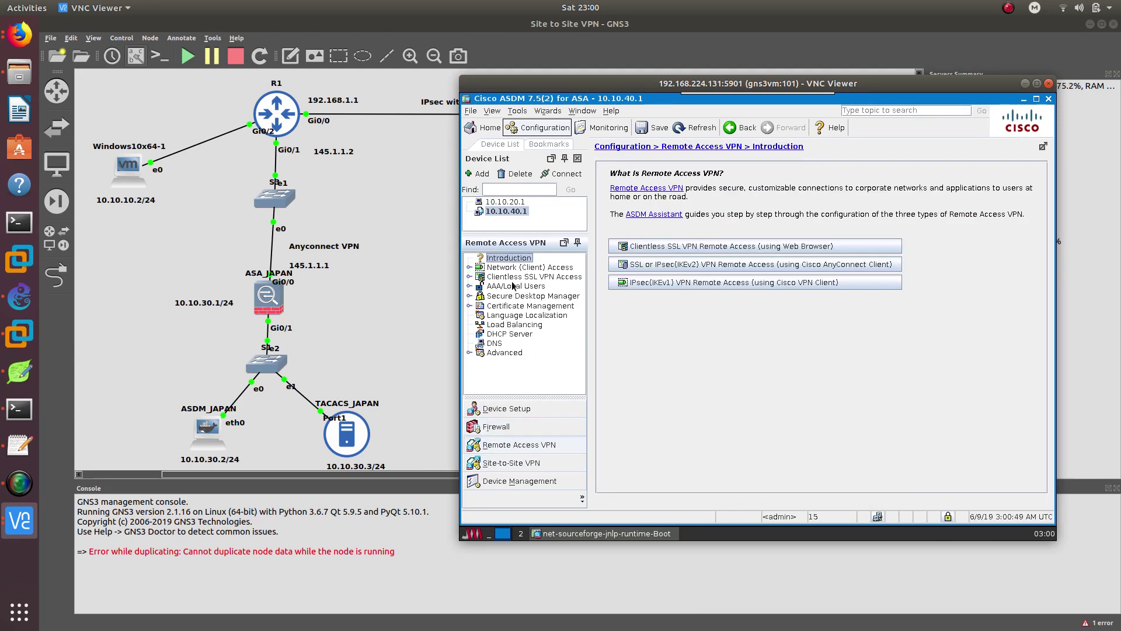
{"action": "left_click", "coordinate": [480, 268]}
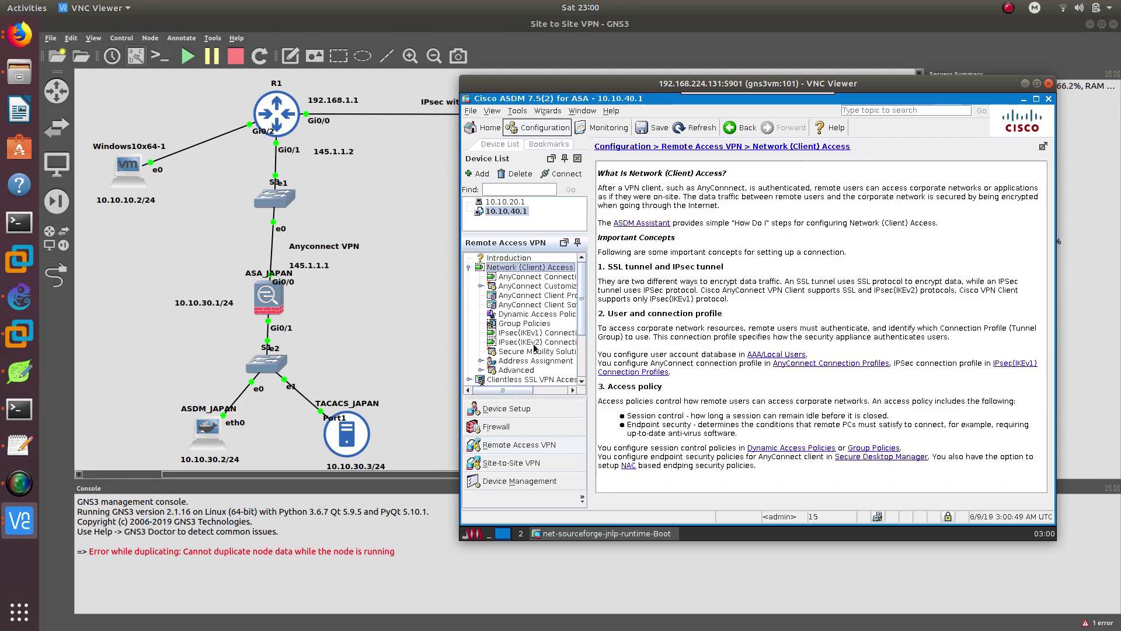
{"action": "left_click", "coordinate": [521, 325]}
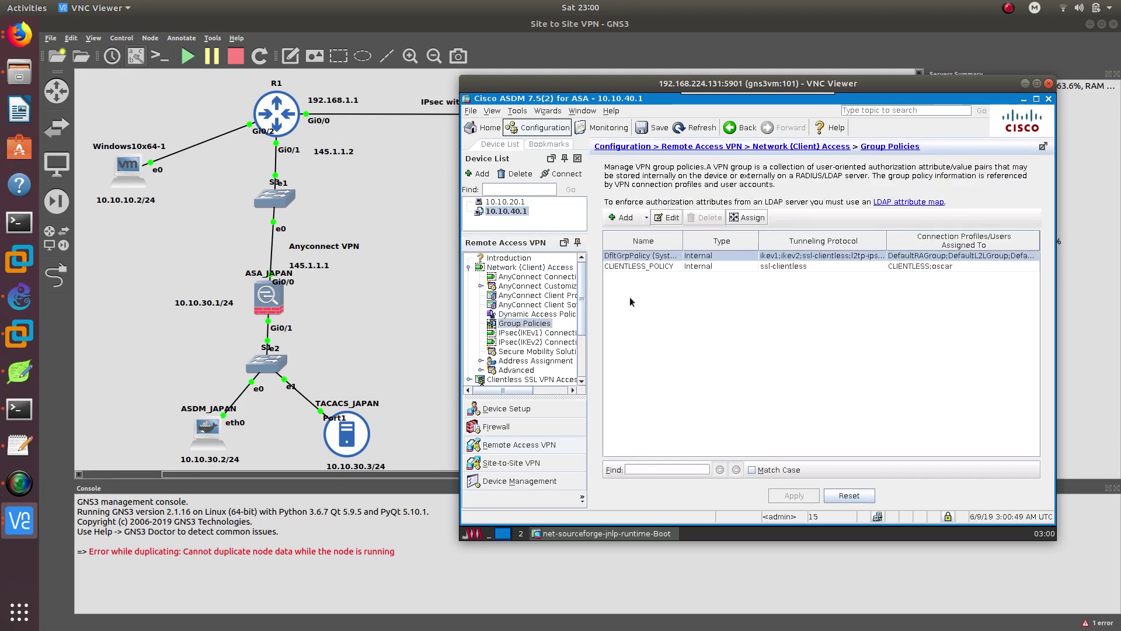
{"action": "left_click", "coordinate": [751, 267]}
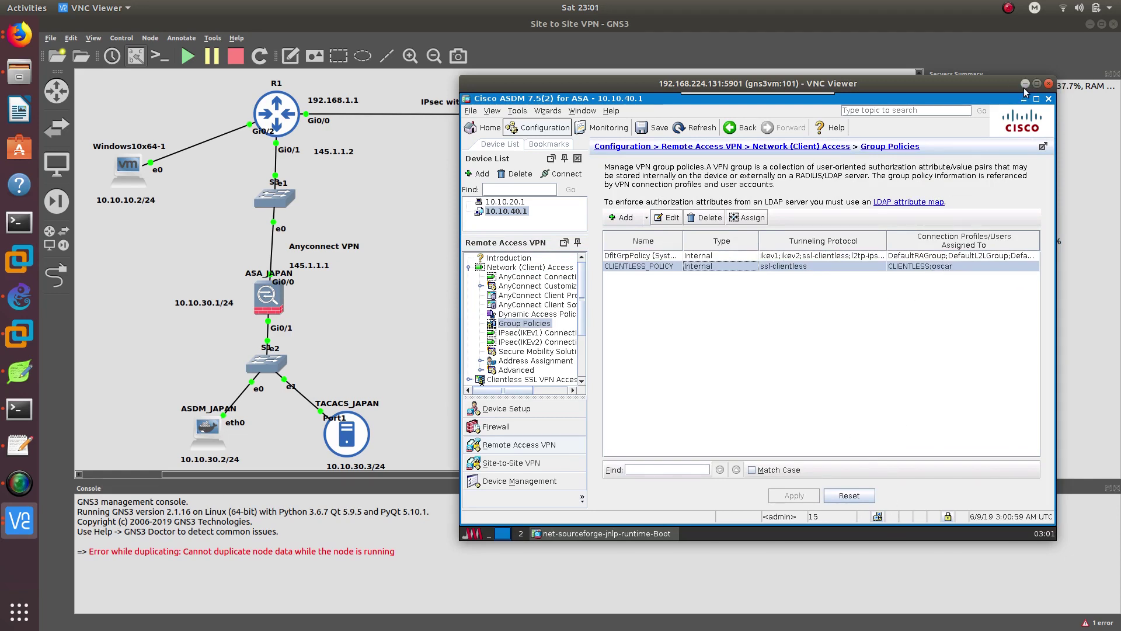
{"action": "left_click", "coordinate": [658, 129]}
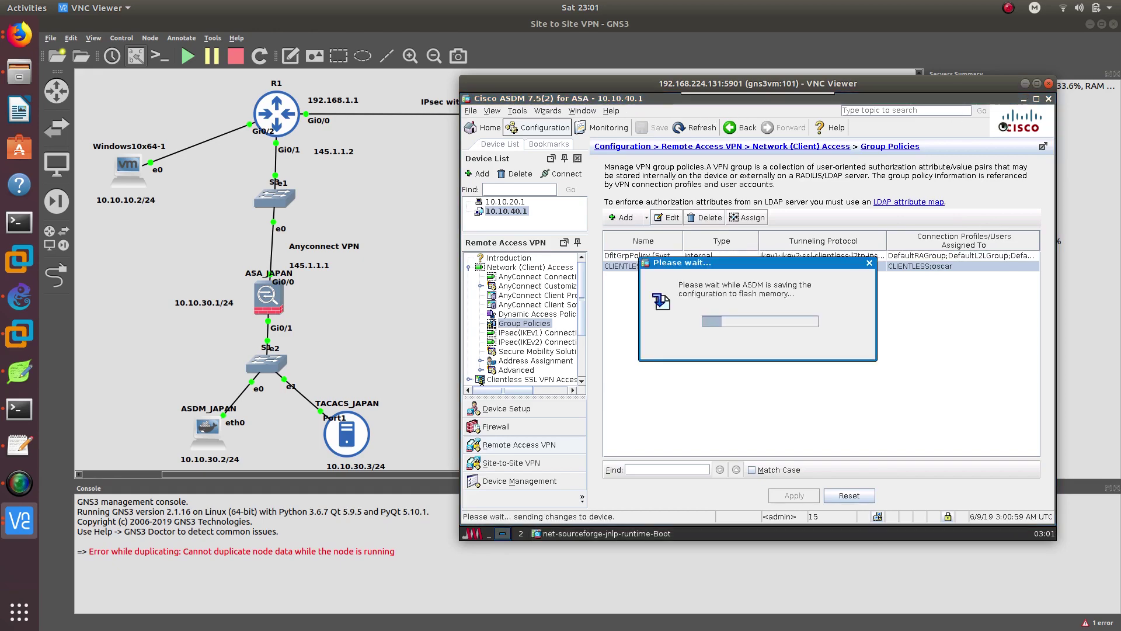
{"action": "left_click", "coordinate": [1025, 84]}
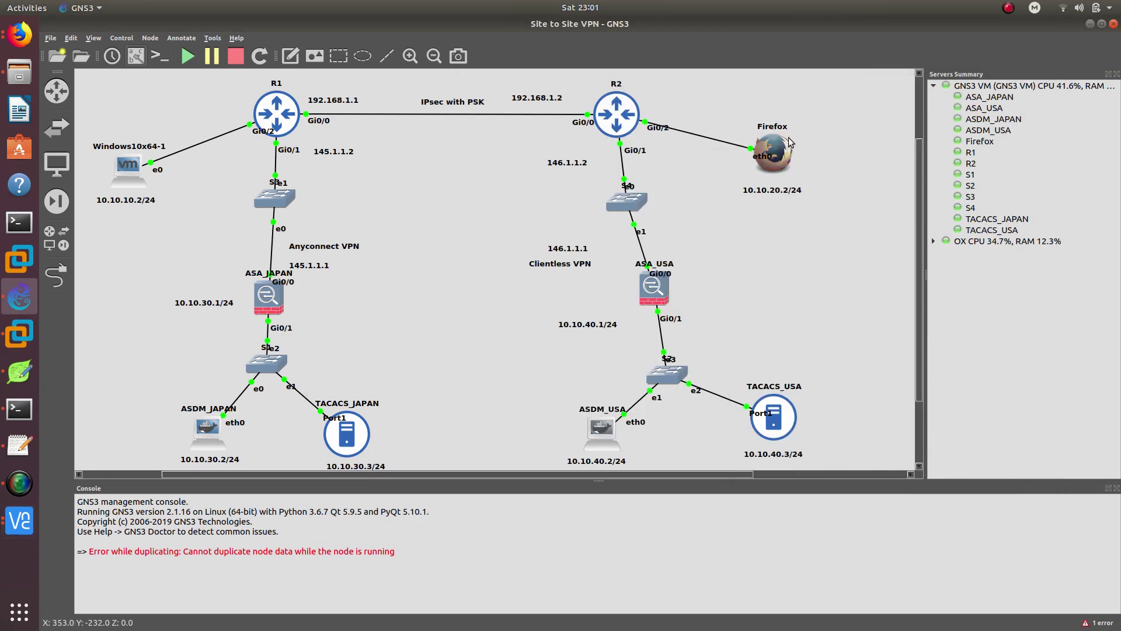
On the Firefox node's terminal, ping 10.10.40.2 and stop it after no replies
{"action": "double_click", "coordinate": [772, 153]}
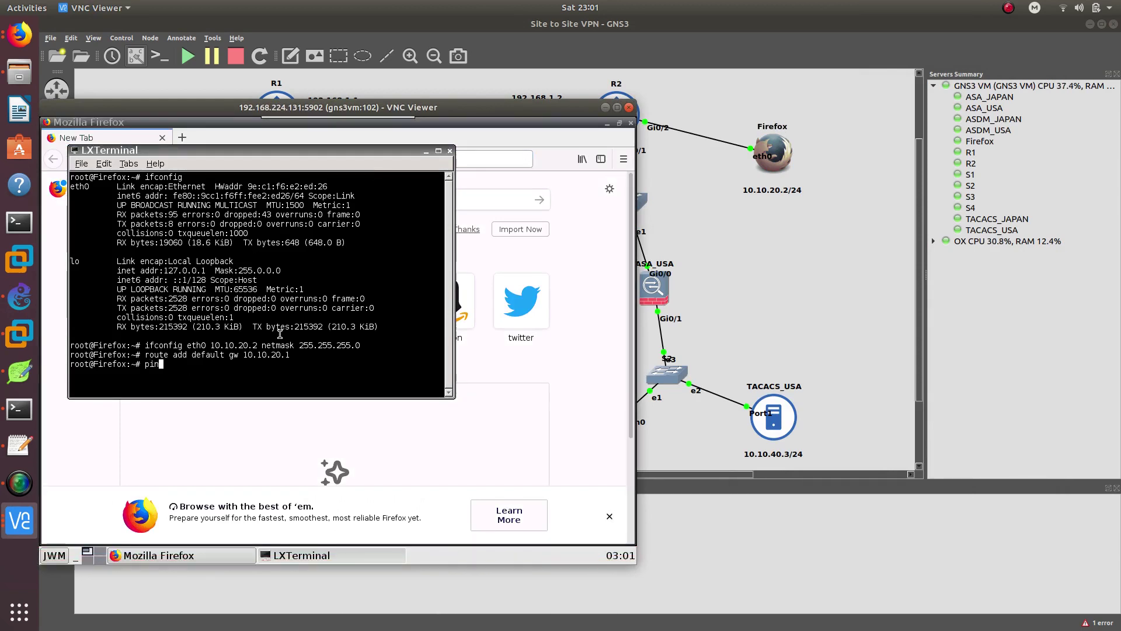
{"action": "type", "text": "10.10.40."}
{"action": "left_click_drag", "start_coordinate": [444, 114], "coordinate": [483, 97]}
{"action": "type", "text": "2"}
{"action": "key", "text": "Return"}
{"action": "left_click", "coordinate": [476, 128]}
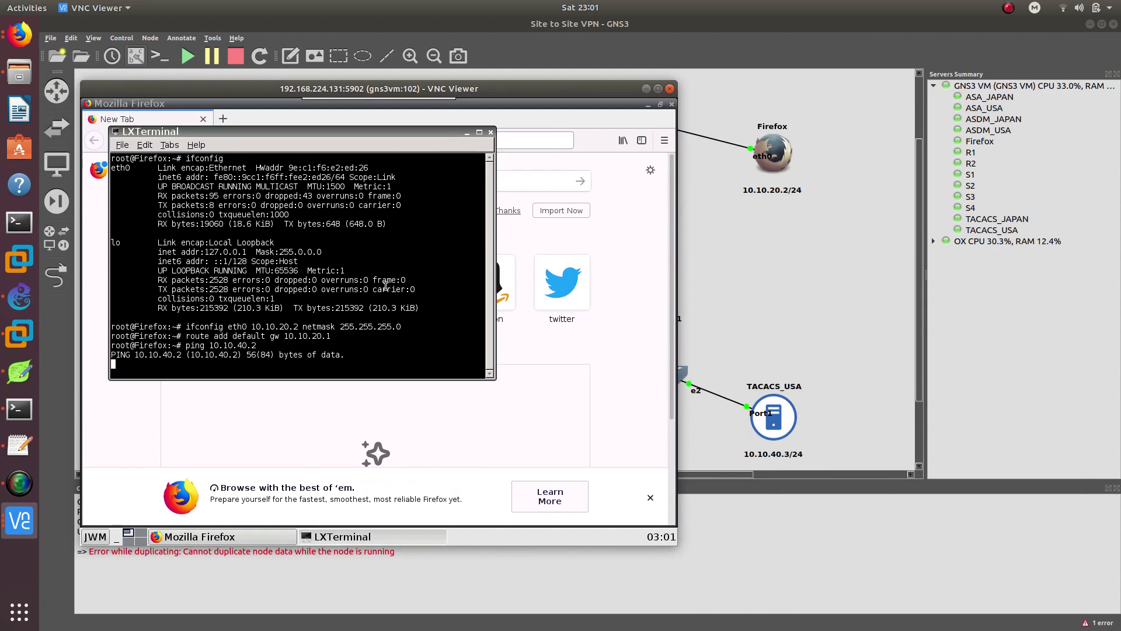
{"action": "key", "text": "ctrl+c"}
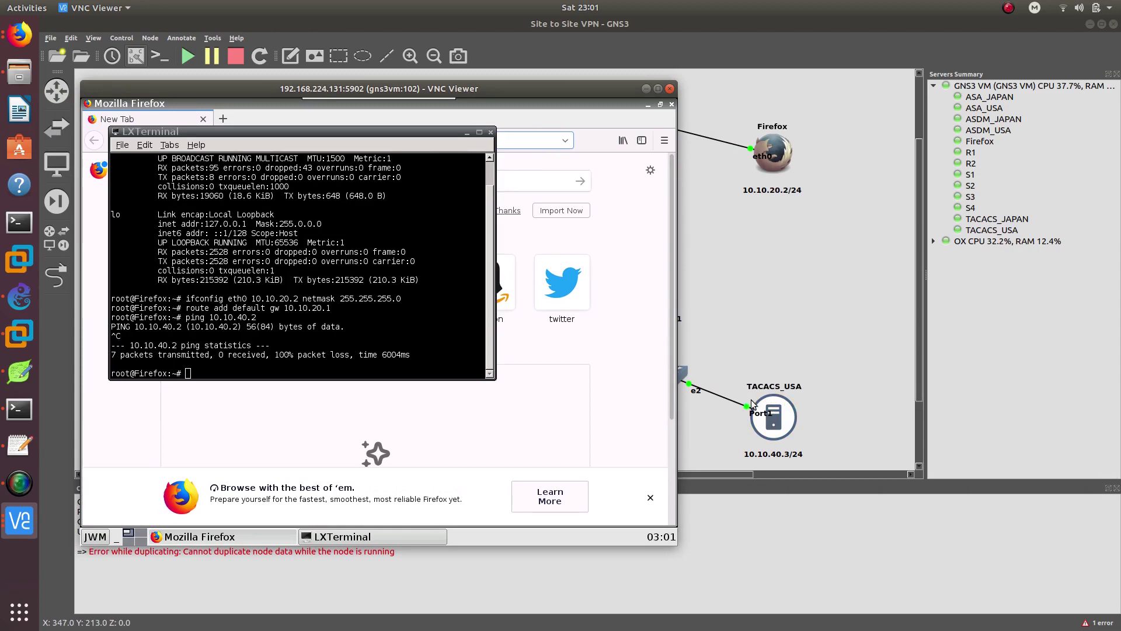
Ping 146.1.1.1 successfully, stop it, and close LXTerminal
{"action": "left_click_drag", "start_coordinate": [583, 92], "coordinate": [564, 124]}
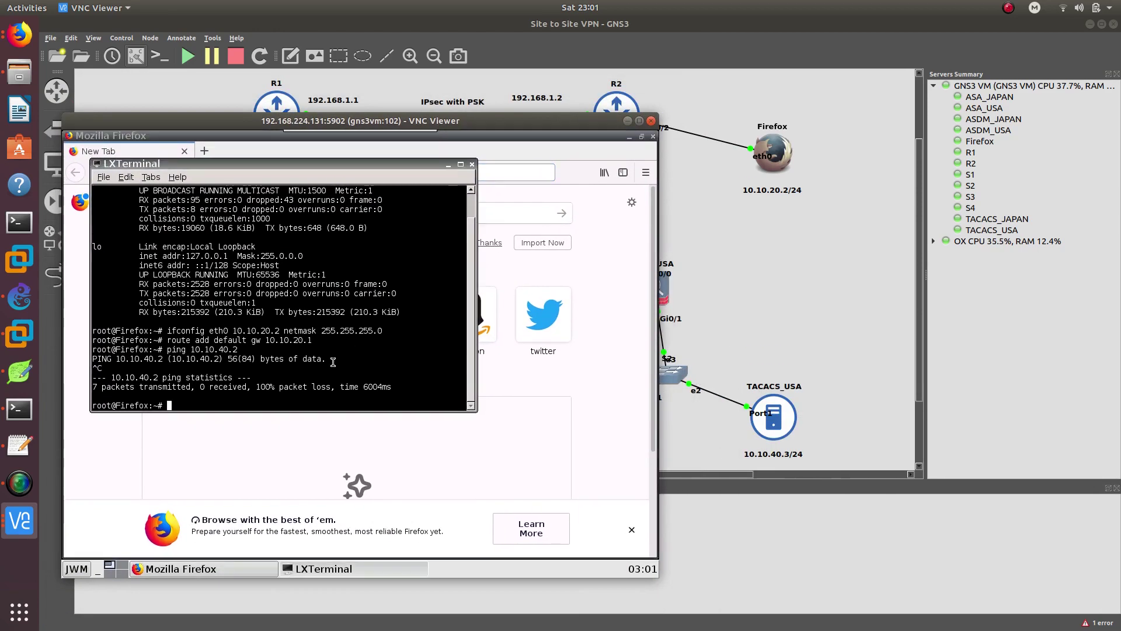
{"action": "type", "text": "ping 146.1.1.1"}
{"action": "key", "text": "Return"}
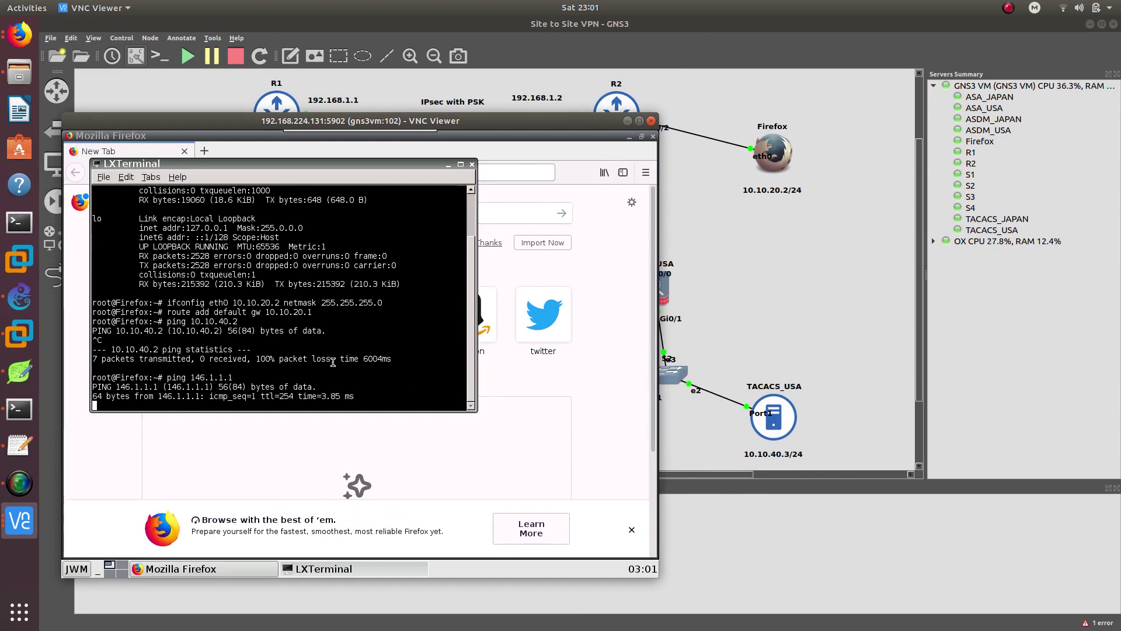
{"action": "key", "text": "ctrl+c"}
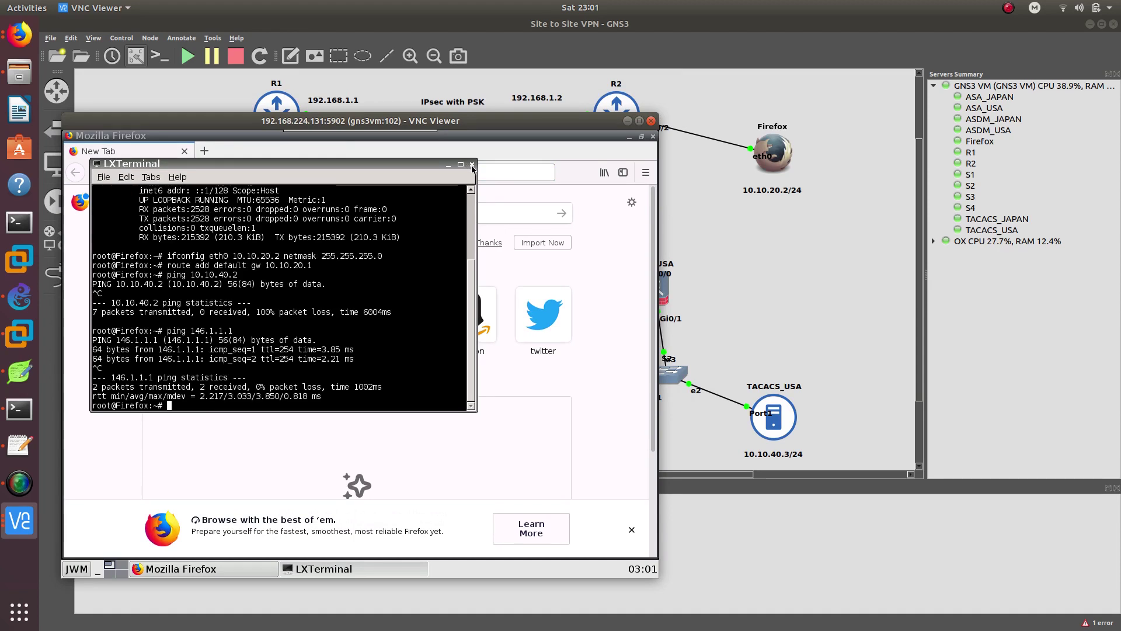
{"action": "left_click", "coordinate": [473, 164]}
{"action": "type", "text": "htt"}
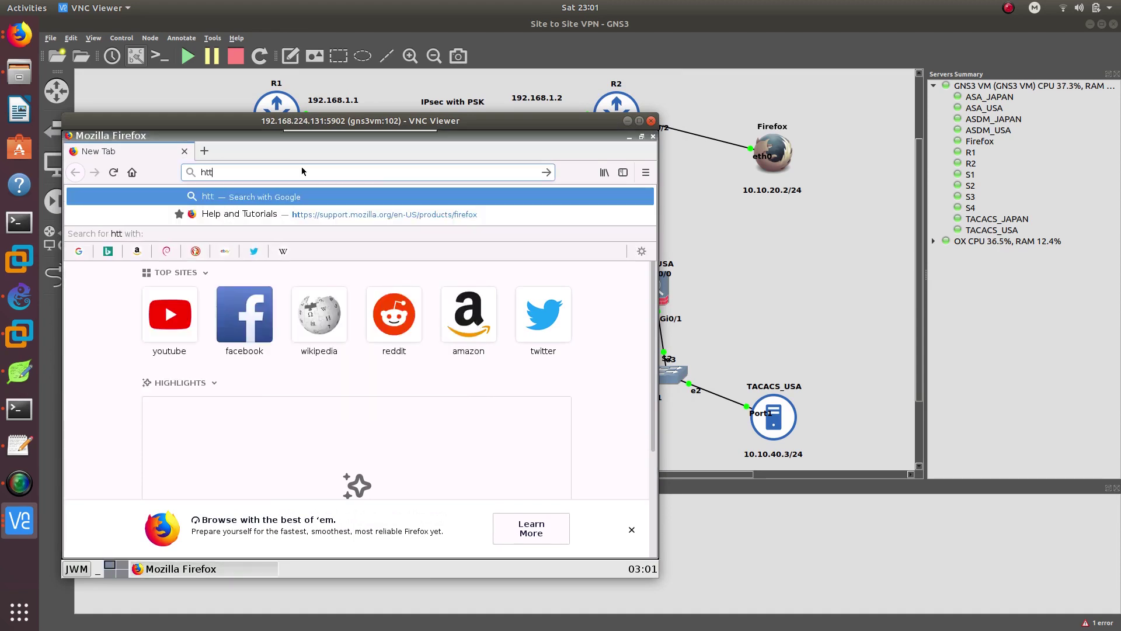
{"action": "type", "text": "ps:/"}
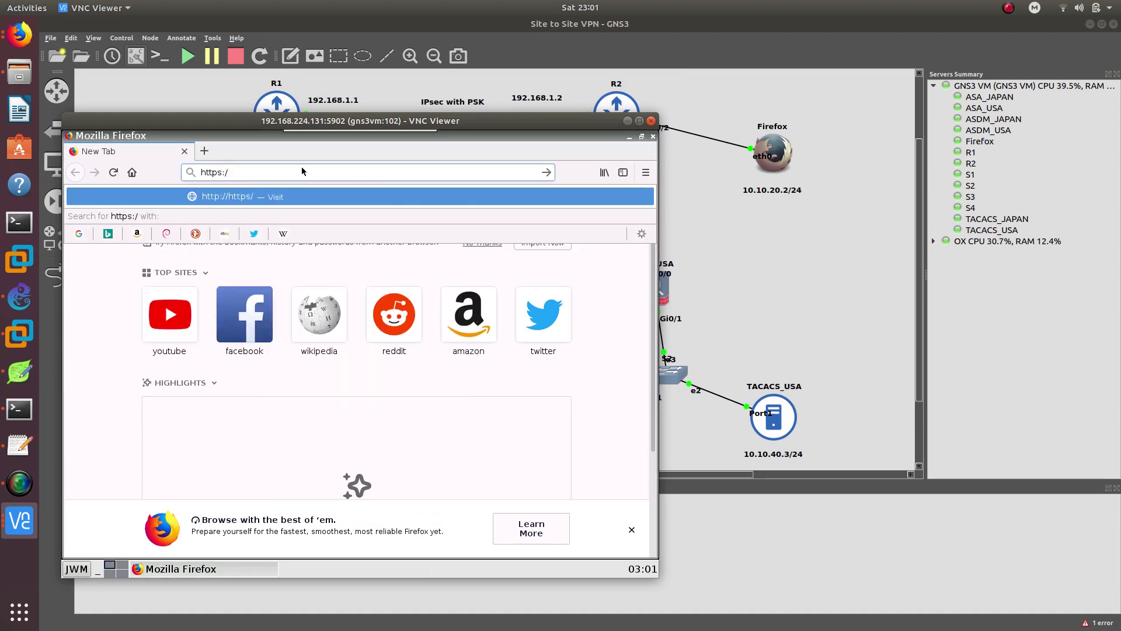
{"action": "type", "text": "/"}
{"action": "type", "text": "10.10.10"}
{"action": "key", "text": "BackSpace"}
{"action": "key", "text": "BackSpace"}
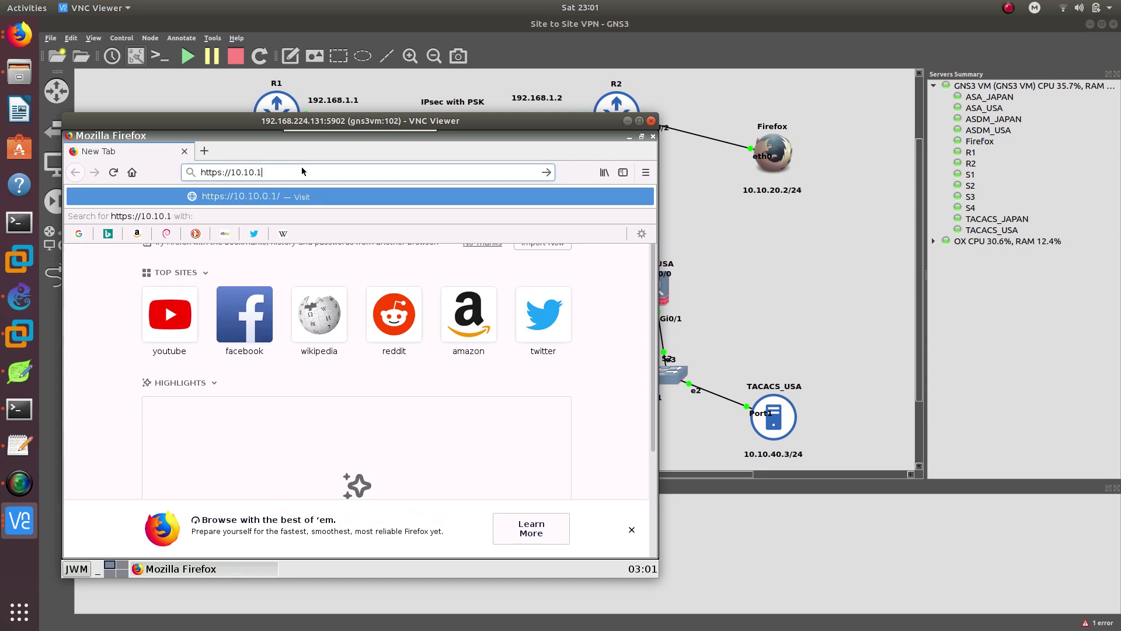
{"action": "type", "text": "40.3"}
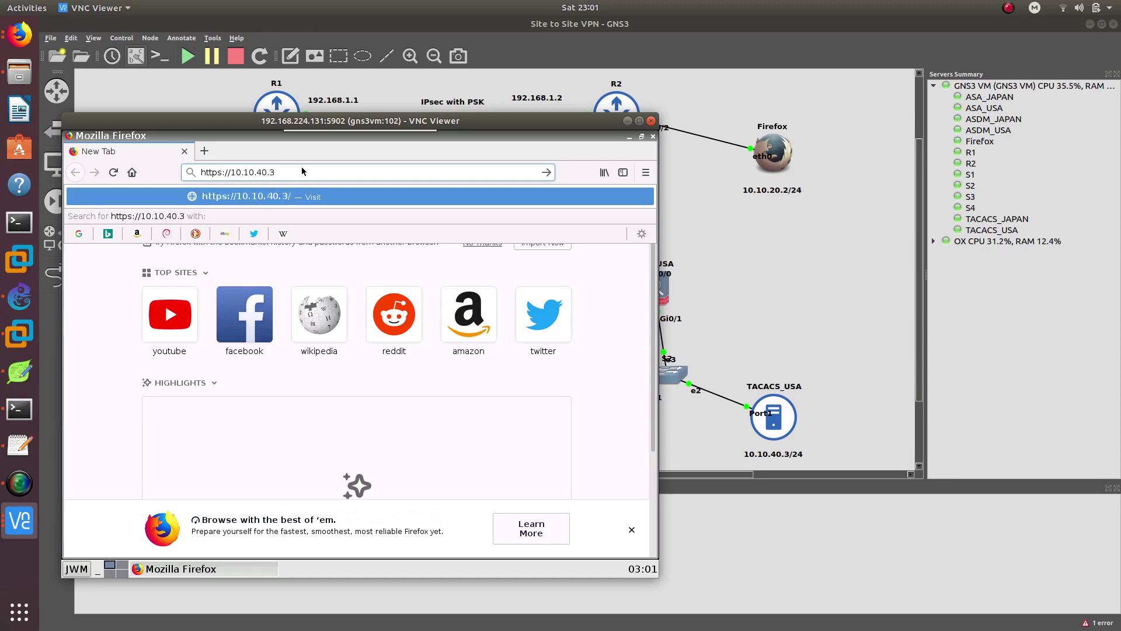
{"action": "key", "text": "Return"}
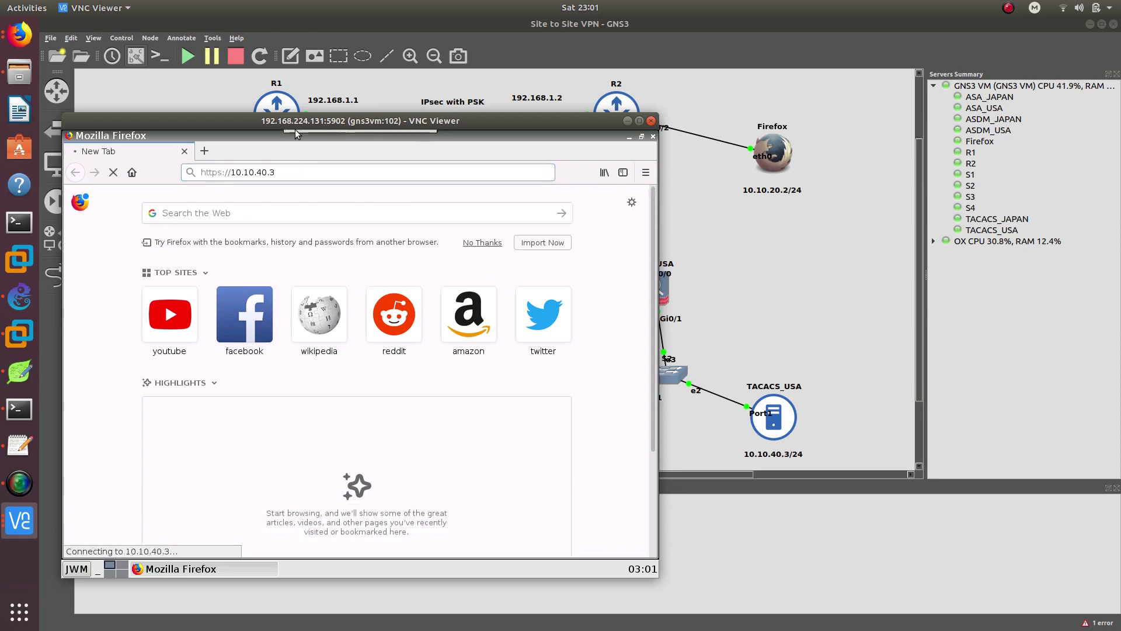
{"action": "left_click_drag", "start_coordinate": [291, 119], "coordinate": [874, 122]}
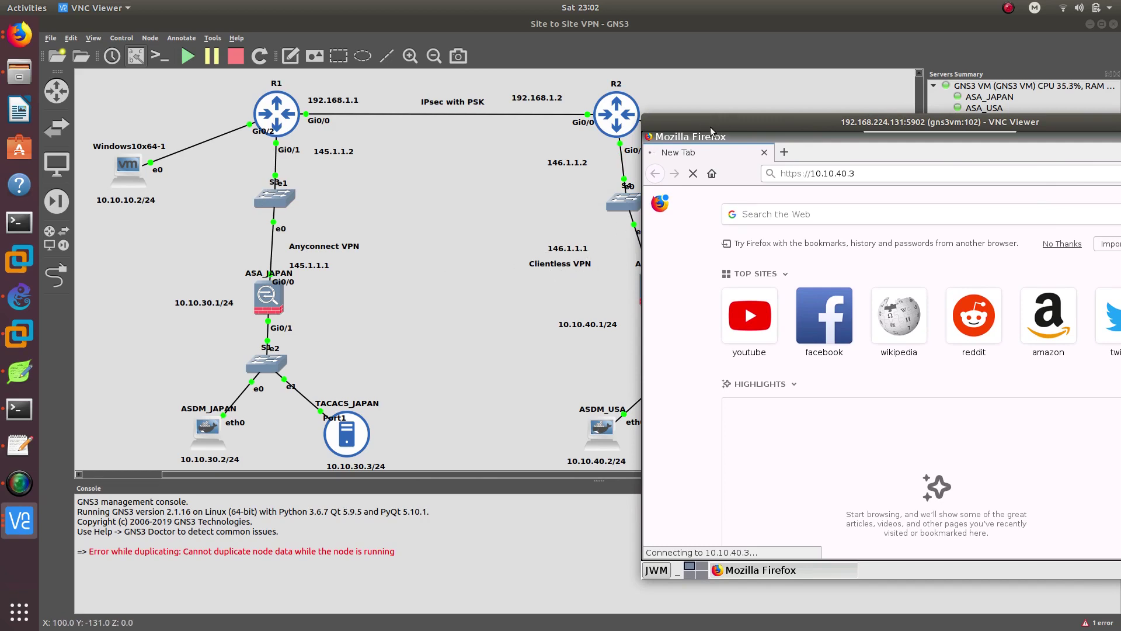
{"action": "left_click_drag", "start_coordinate": [719, 121], "coordinate": [715, 95]}
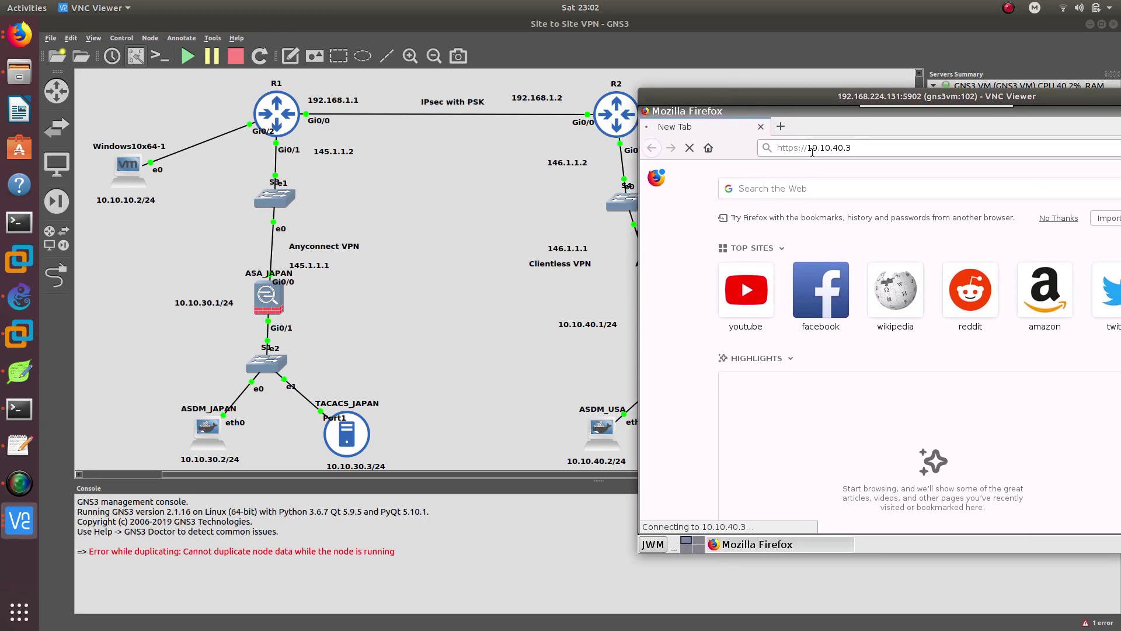
{"action": "left_click_drag", "start_coordinate": [809, 148], "coordinate": [897, 153]}
{"action": "type", "text": "145"}
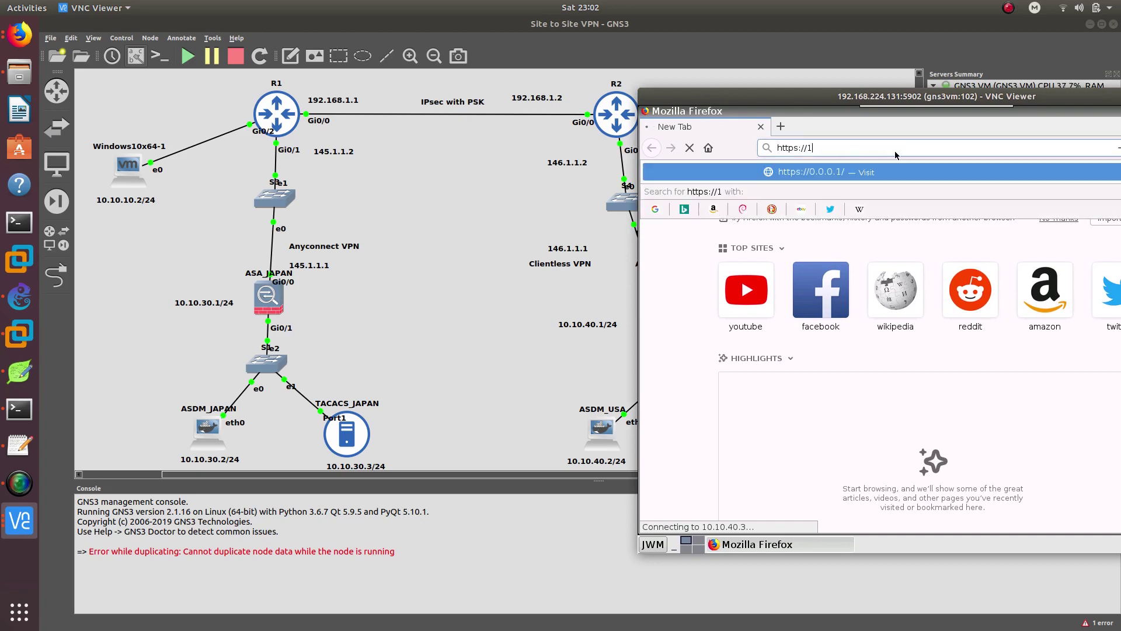
{"action": "key", "text": "BackSpace"}
{"action": "type", "text": "6.1.1.1"}
{"action": "key", "text": "Return"}
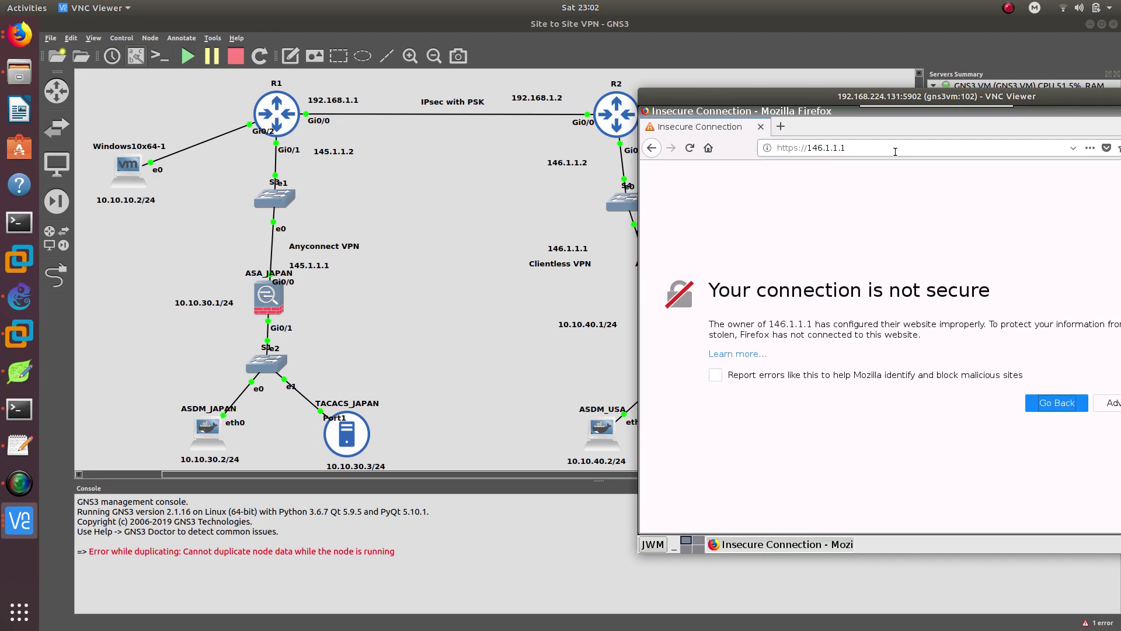
Add a security exception for the ASA certificate, log in to the portal, and decline saving the login
{"action": "left_click_drag", "start_coordinate": [822, 97], "coordinate": [610, 91]}
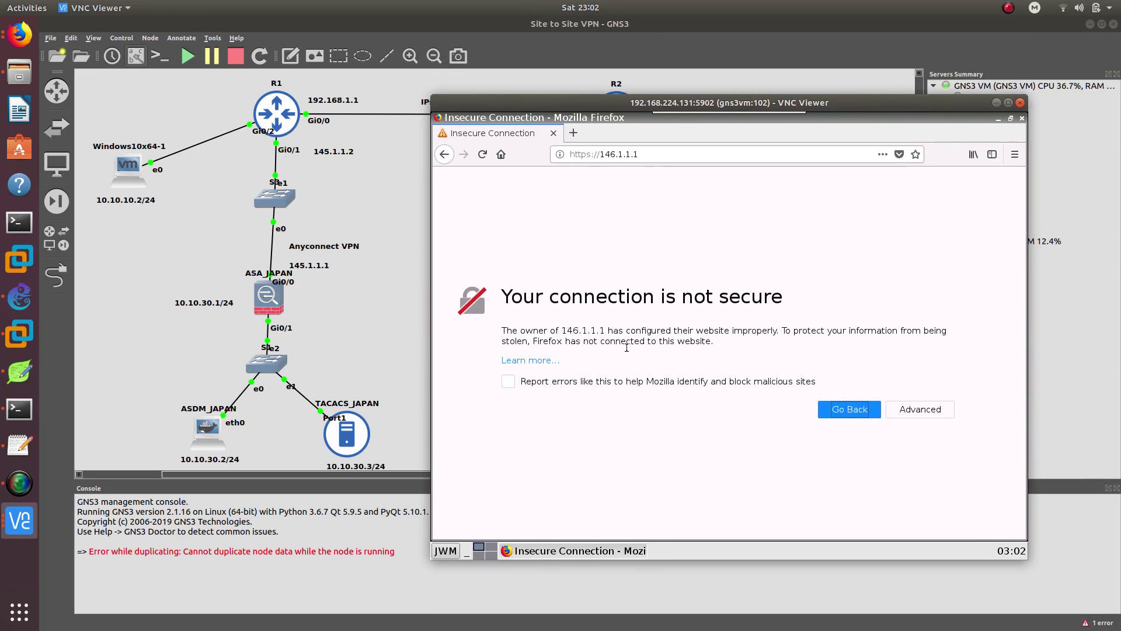
{"action": "left_click", "coordinate": [919, 409]}
{"action": "scroll", "coordinate": [853, 461], "scroll_direction": "down", "scroll_amount": 3}
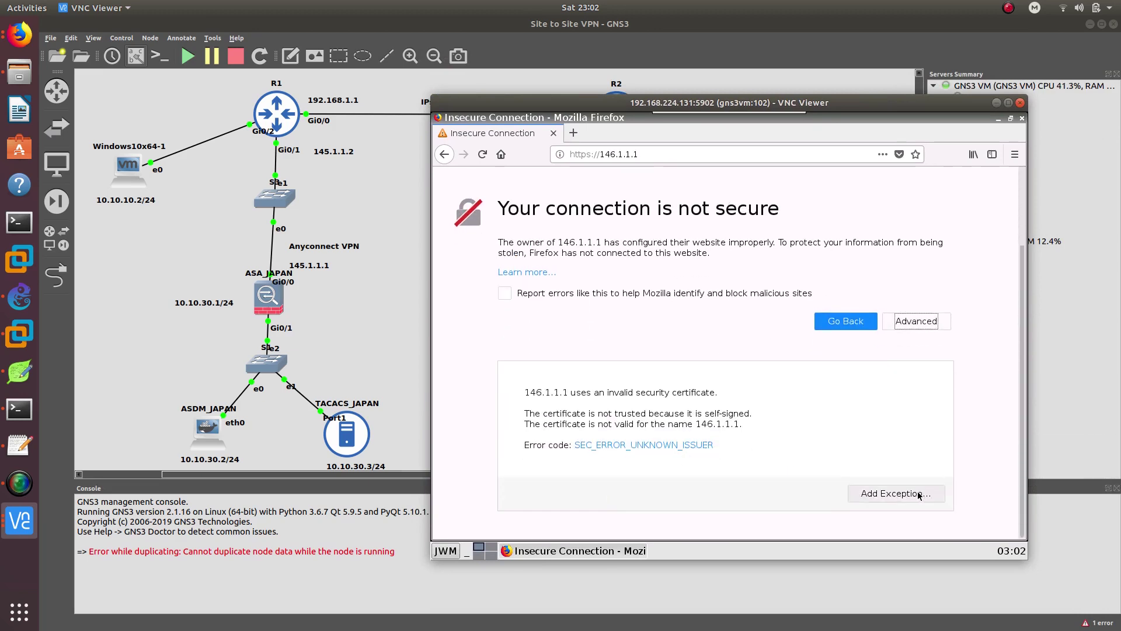
{"action": "left_click", "coordinate": [896, 494]}
{"action": "left_click", "coordinate": [543, 442]}
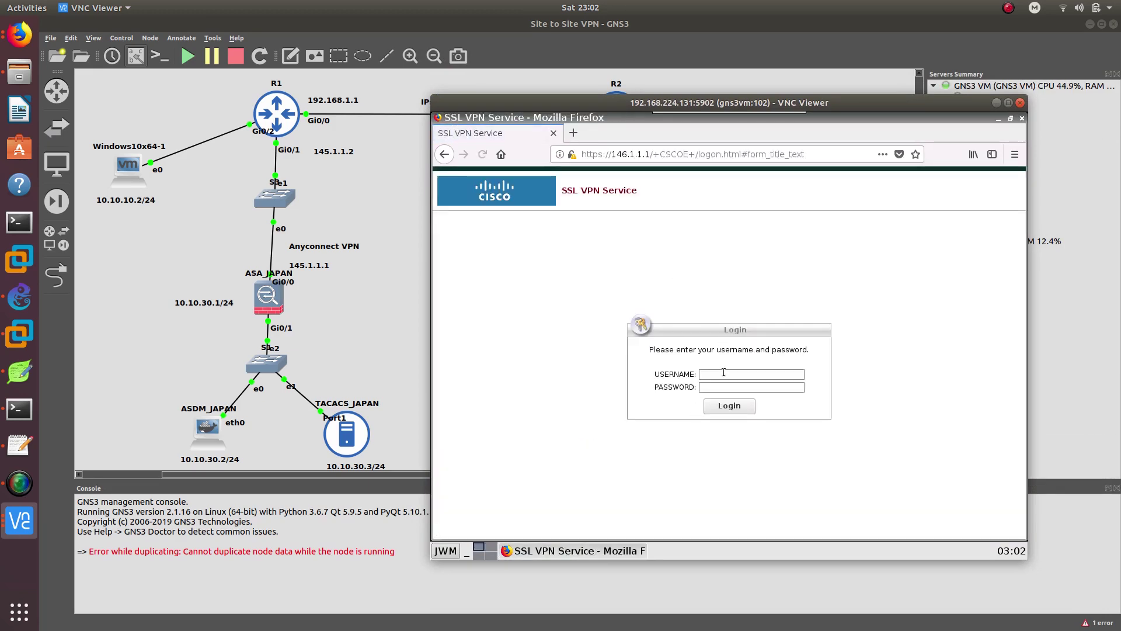
{"action": "left_click", "coordinate": [715, 375]}
{"action": "key", "text": "Return"}
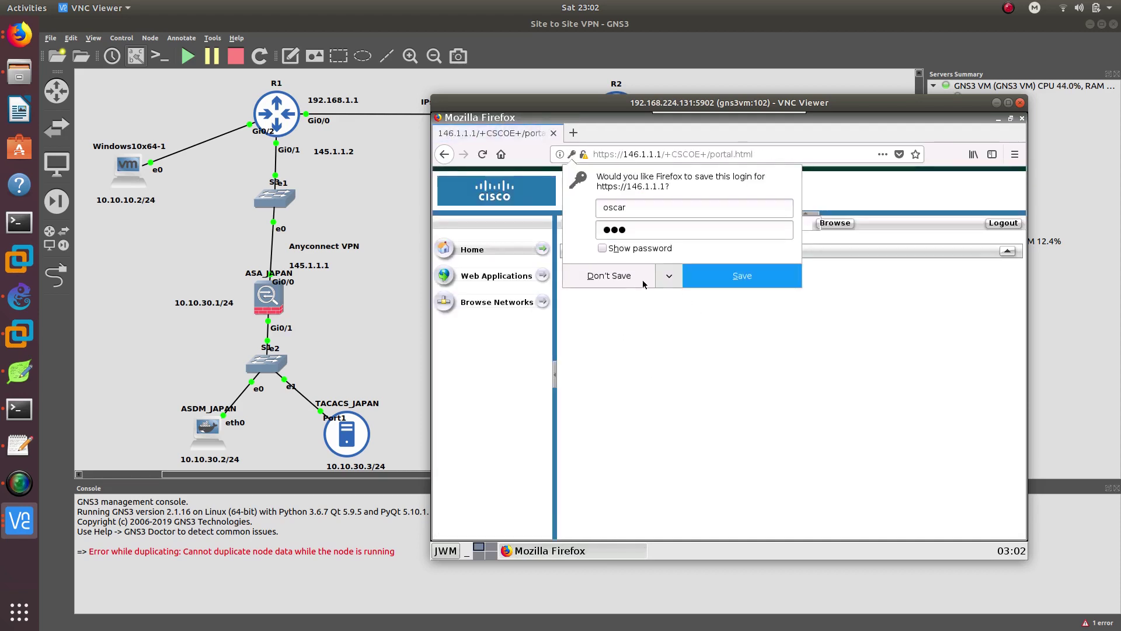
{"action": "left_click", "coordinate": [608, 274]}
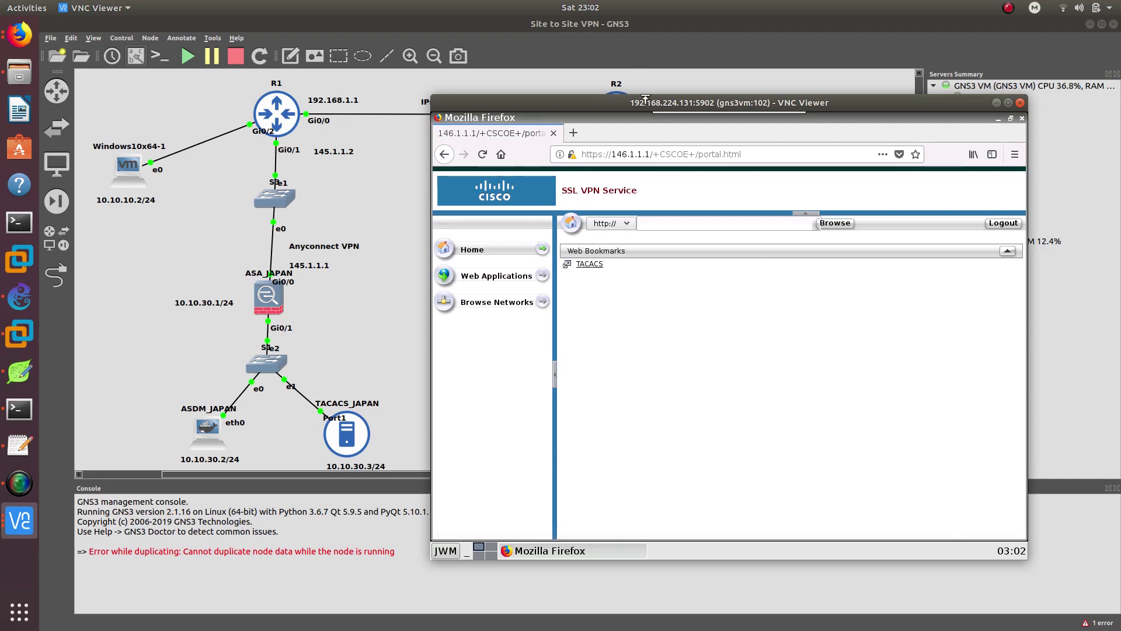
{"action": "left_click_drag", "start_coordinate": [636, 104], "coordinate": [302, 106]}
Open the TACACS web bookmark, then switch to the Windows 10 VM showing TacacsGUI
{"action": "left_click", "coordinate": [251, 269]}
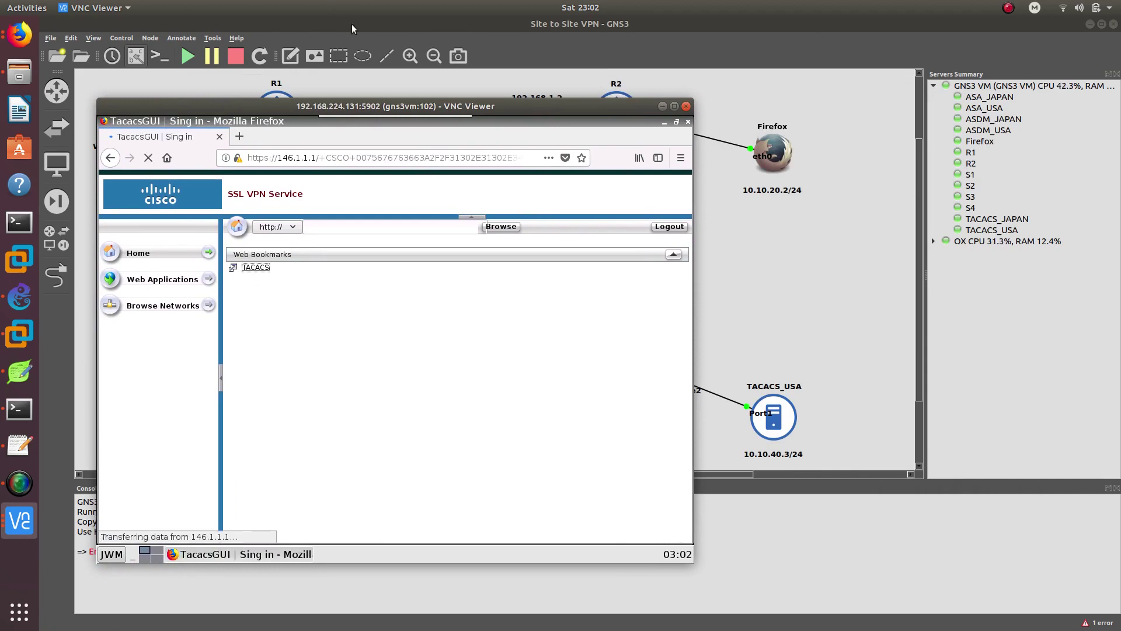
{"action": "left_click_drag", "start_coordinate": [343, 115], "coordinate": [788, 83]}
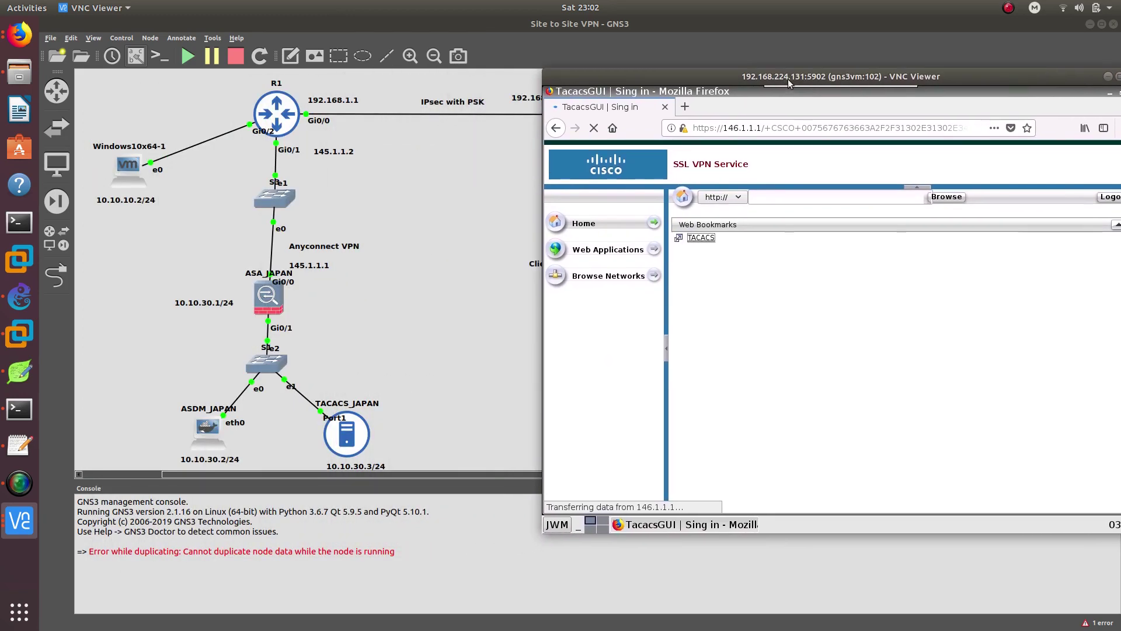
{"action": "left_click", "coordinate": [19, 520]}
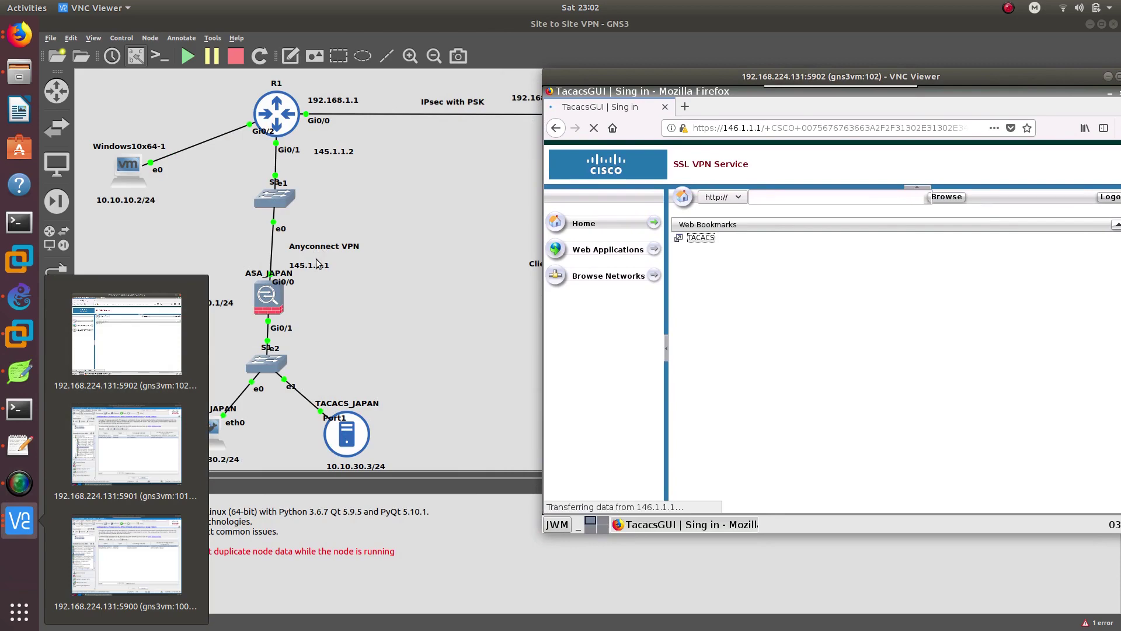
{"action": "left_click", "coordinate": [20, 334]}
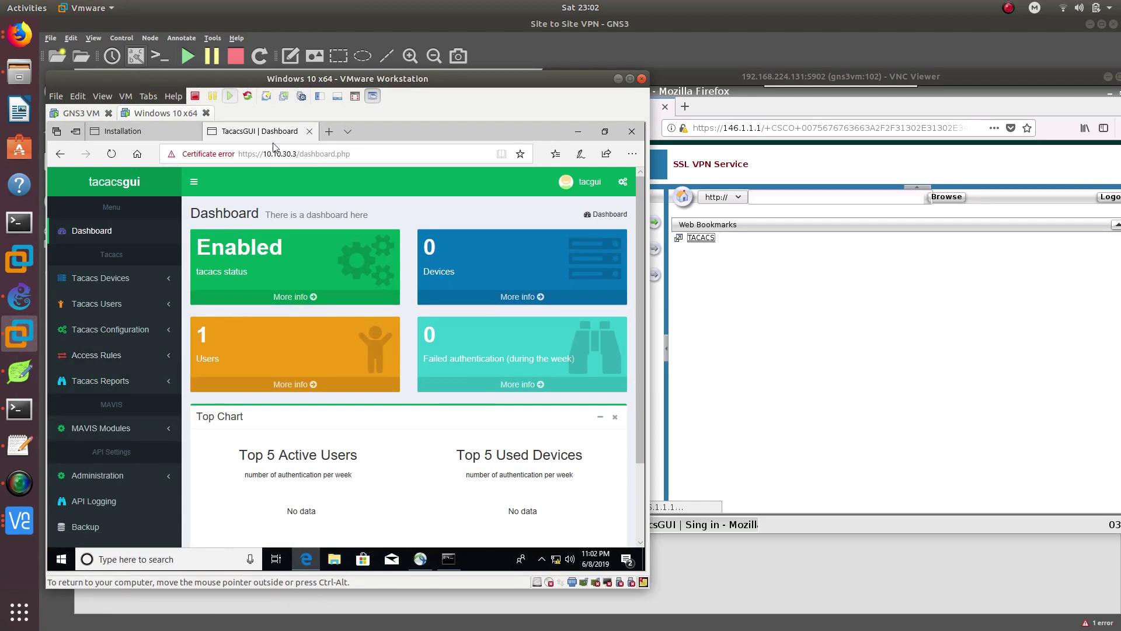
Close the TacacsGUI tab and disconnect the AnyConnect VPN session
{"action": "left_click", "coordinate": [310, 131]}
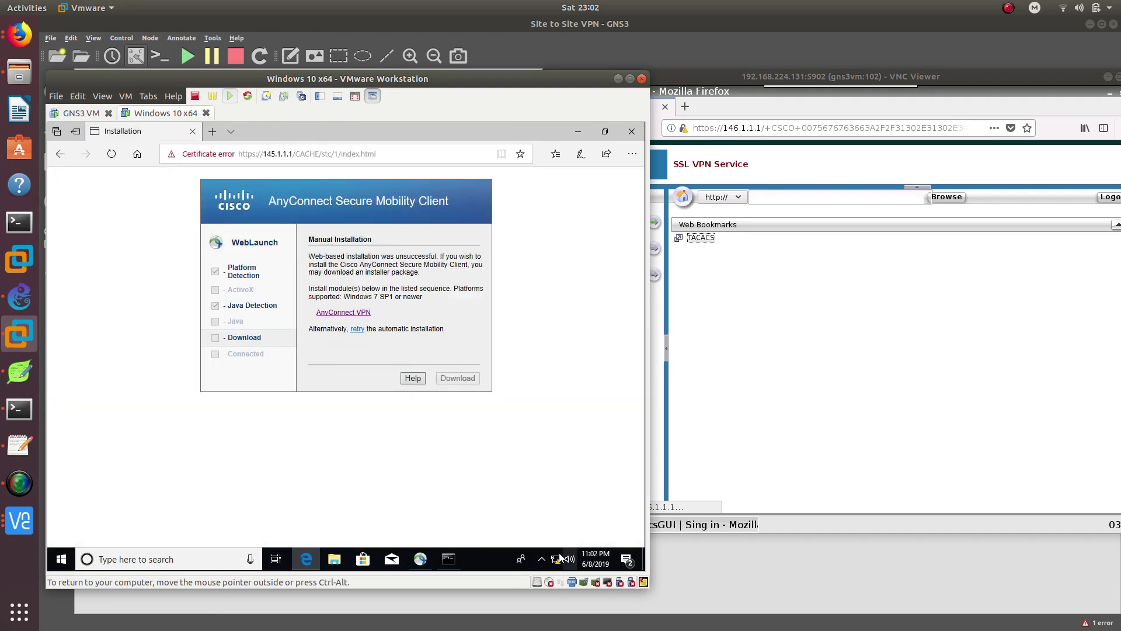
{"action": "left_click", "coordinate": [543, 561]}
{"action": "left_click", "coordinate": [421, 558]}
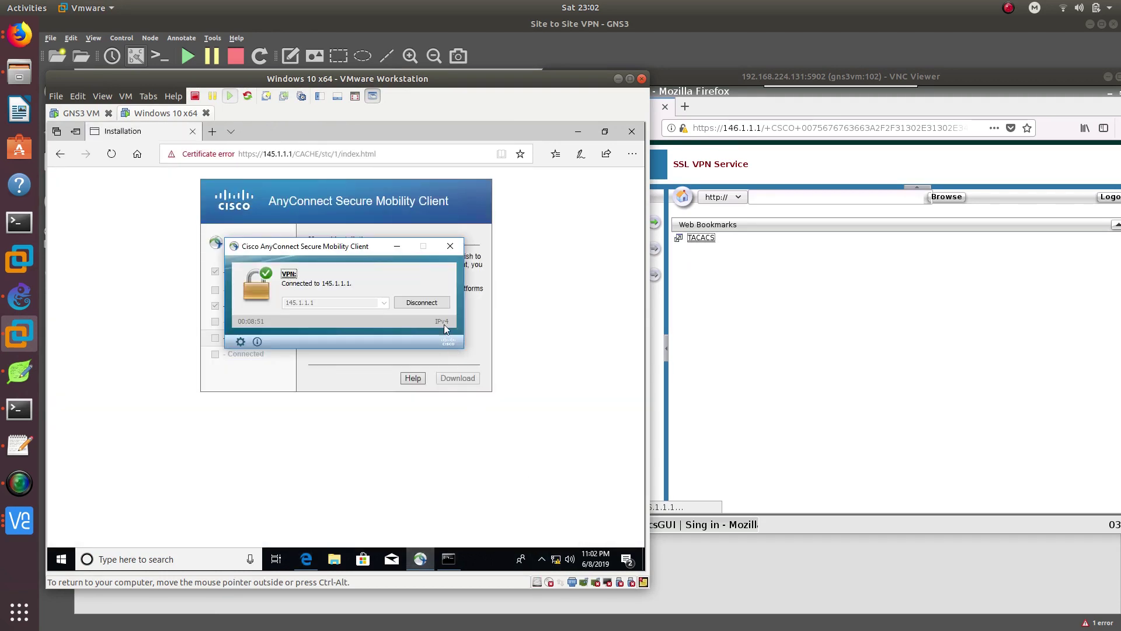
{"action": "left_click", "coordinate": [421, 299]}
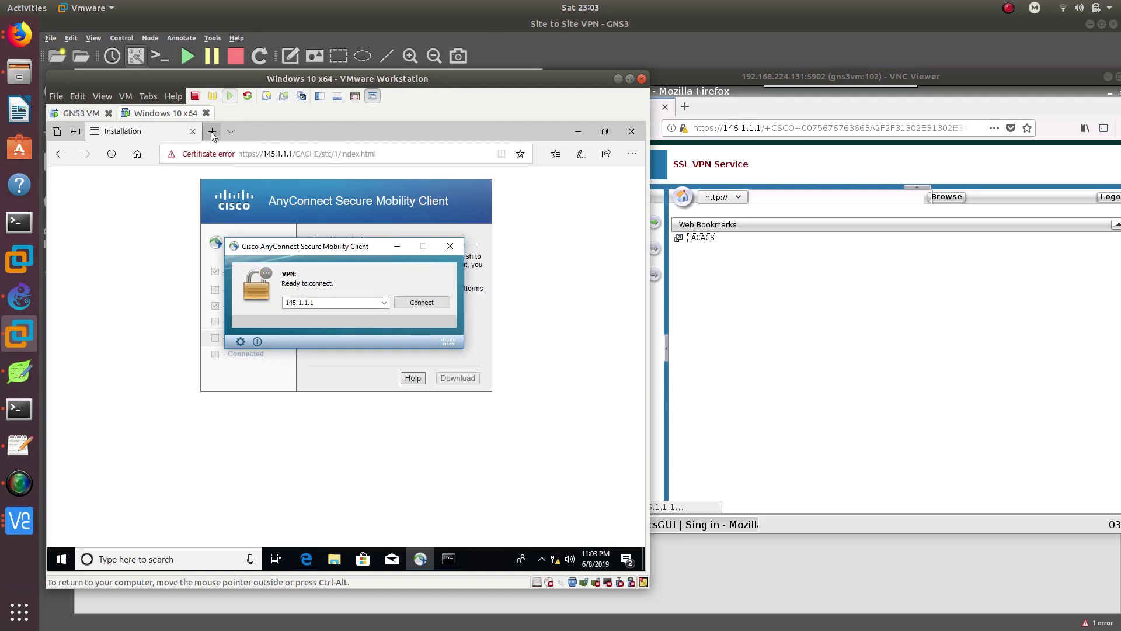
{"action": "left_click", "coordinate": [212, 131]}
{"action": "type", "text": "h"}
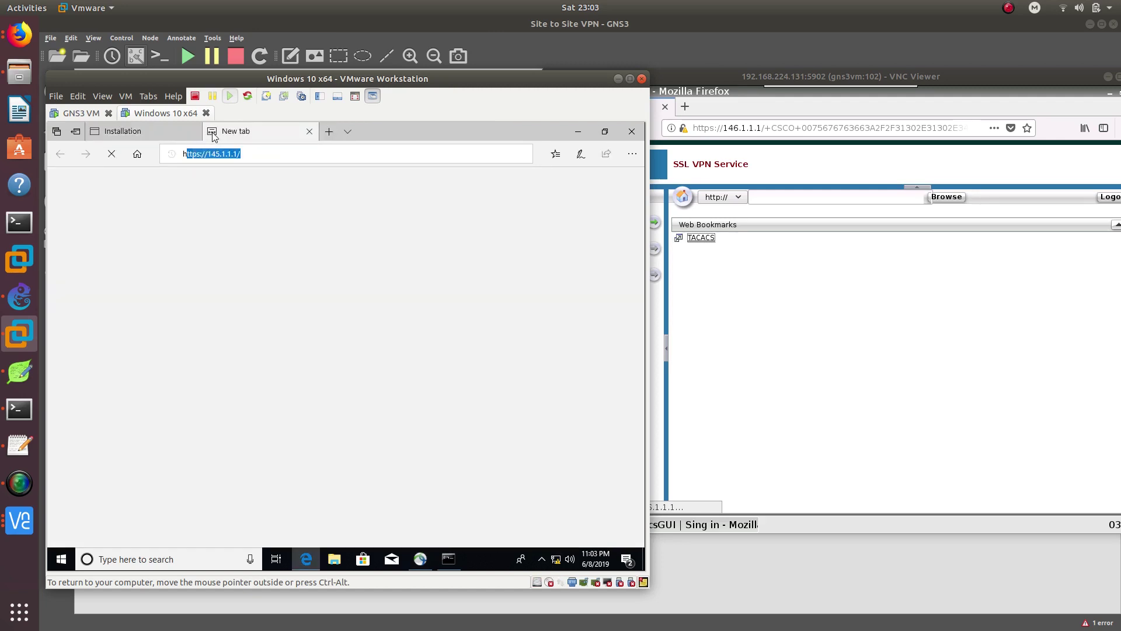
{"action": "type", "text": "tt"}
{"action": "key", "text": "Right"}
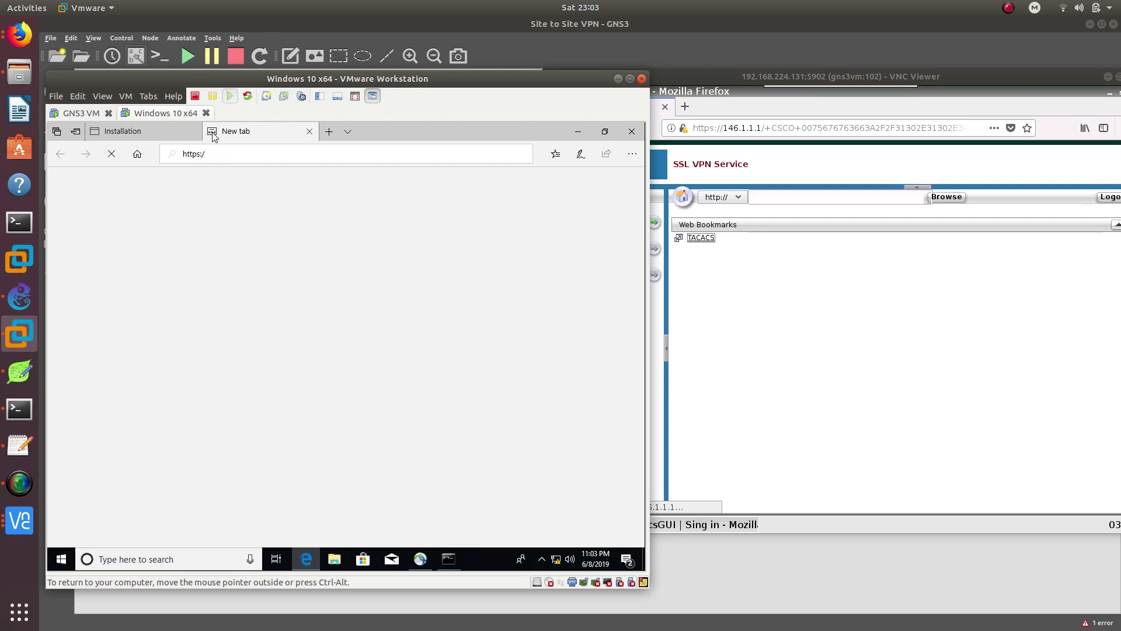
{"action": "type", "text": "/10.10.30.3"}
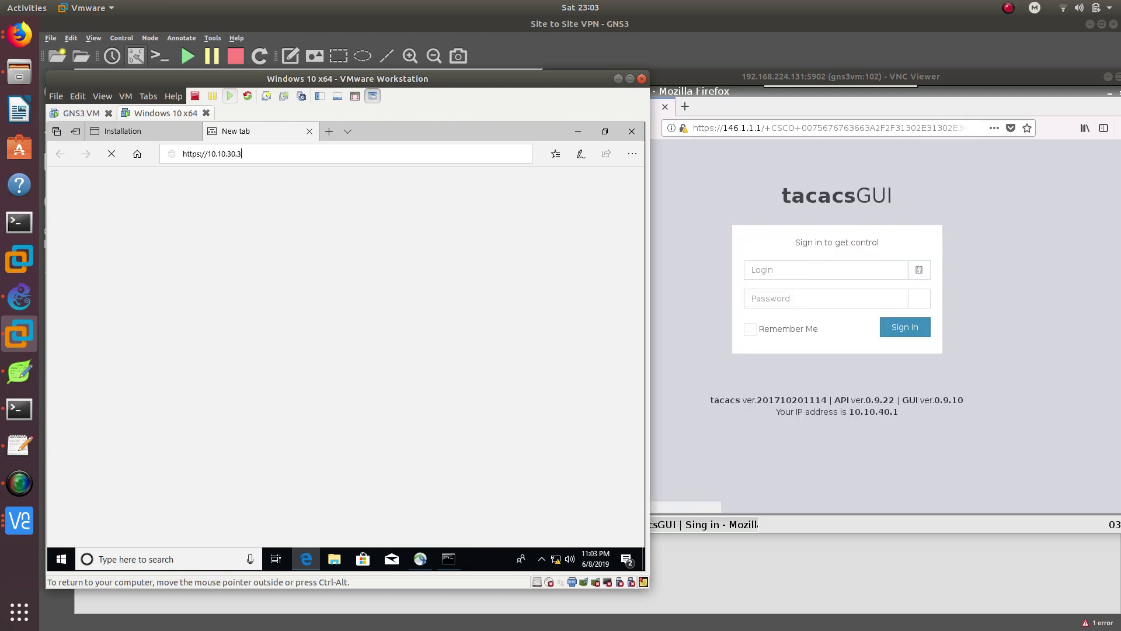
{"action": "left_click_drag", "start_coordinate": [432, 77], "coordinate": [803, 73]}
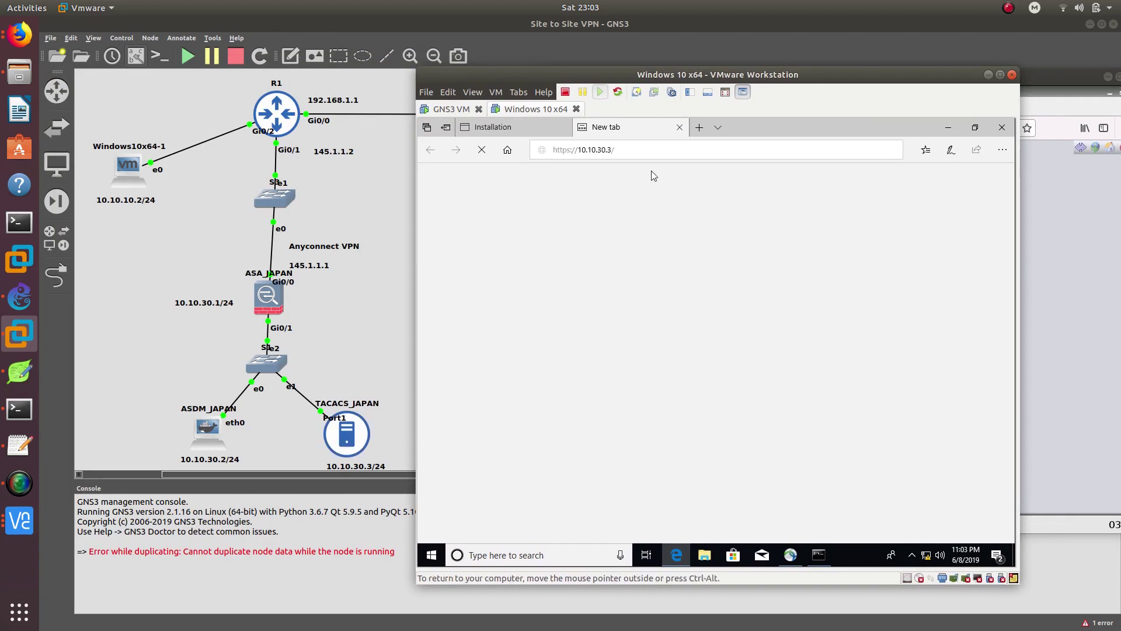
{"action": "left_click_drag", "start_coordinate": [668, 79], "coordinate": [568, 59]}
Reconnect AnyConnect to 145.1.1.1 and bring the tacacsGUI login page forward
{"action": "left_click", "coordinate": [688, 538]}
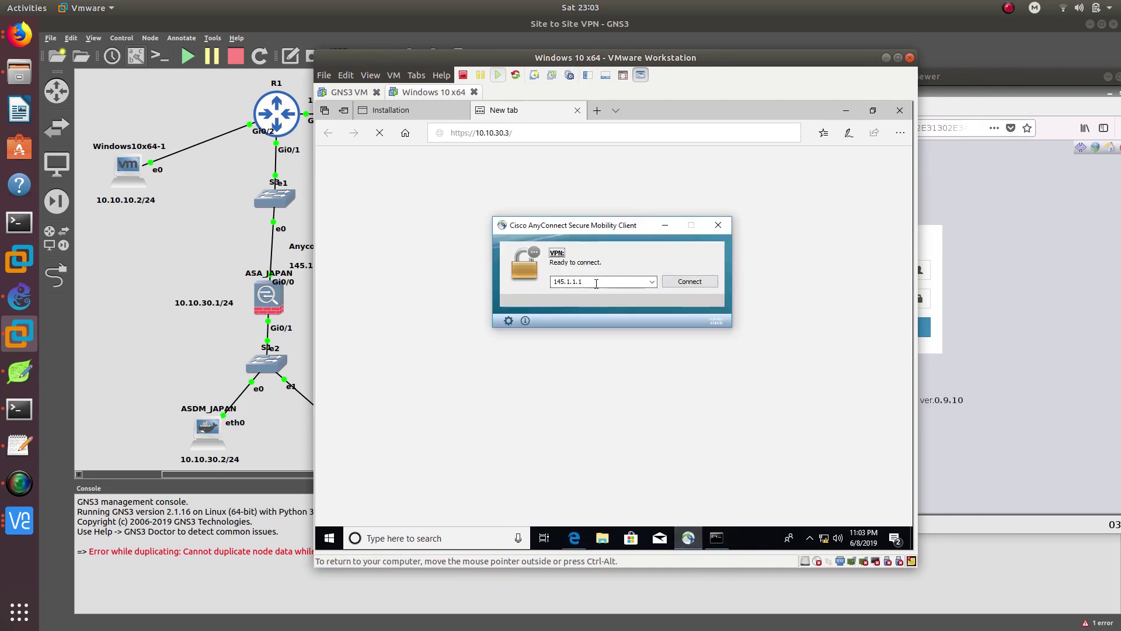
{"action": "left_click", "coordinate": [675, 282]}
{"action": "left_click_drag", "start_coordinate": [615, 58], "coordinate": [351, 66]}
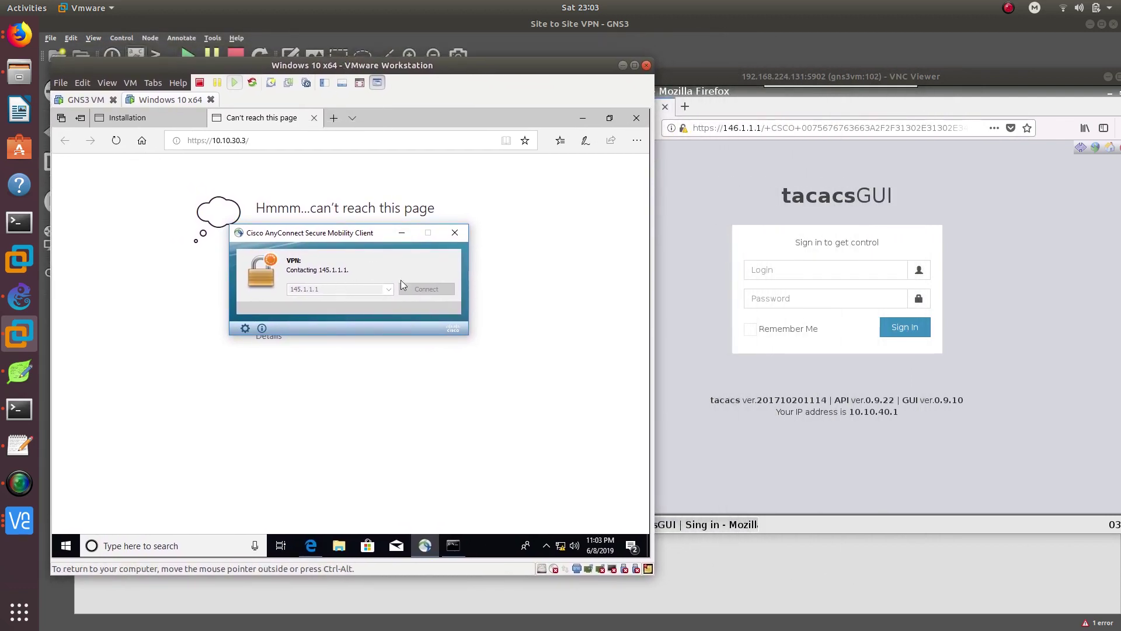
{"action": "left_click_drag", "start_coordinate": [869, 96], "coordinate": [651, 131]}
{"action": "left_click", "coordinate": [576, 300]}
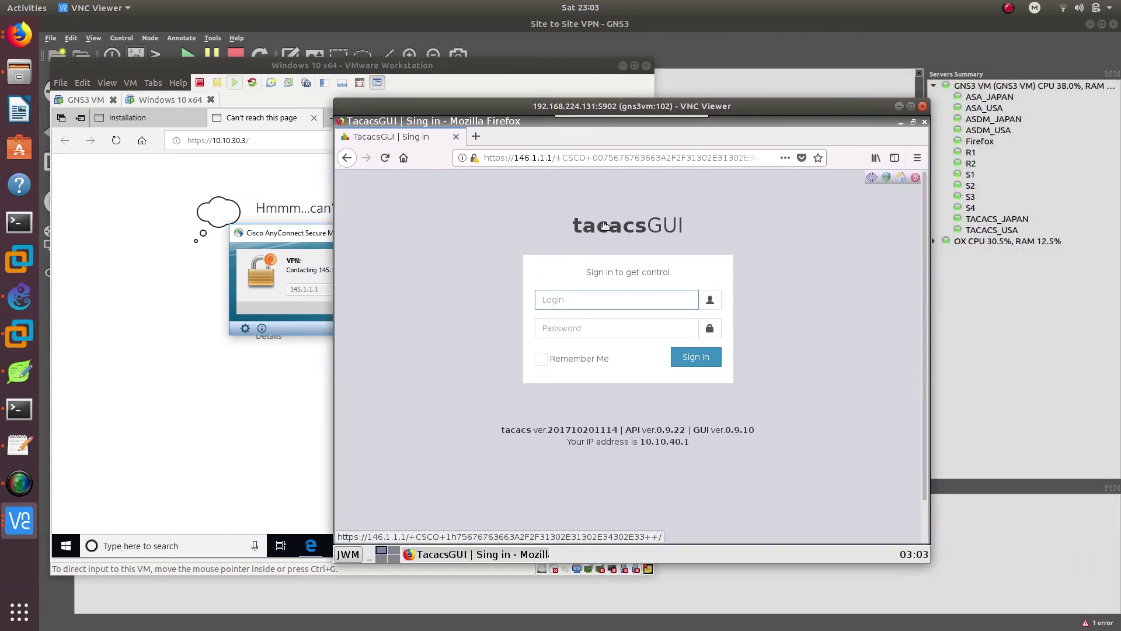
Enter the tacacsGUI password and submit the sign-in
{"action": "key", "text": "Tab"}
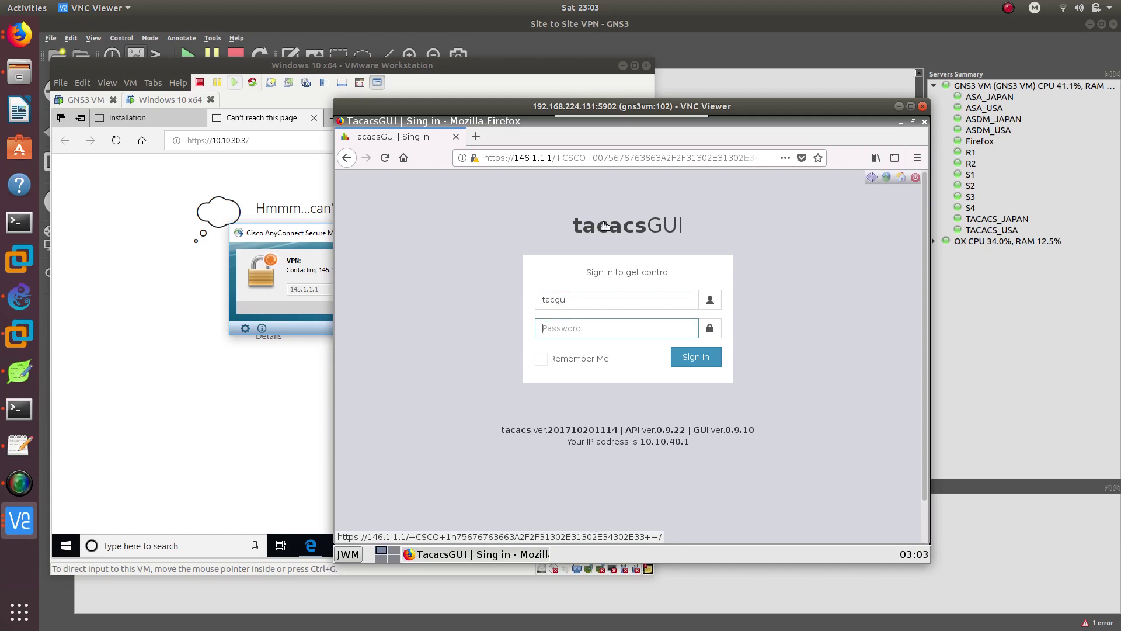
{"action": "key", "text": "Return"}
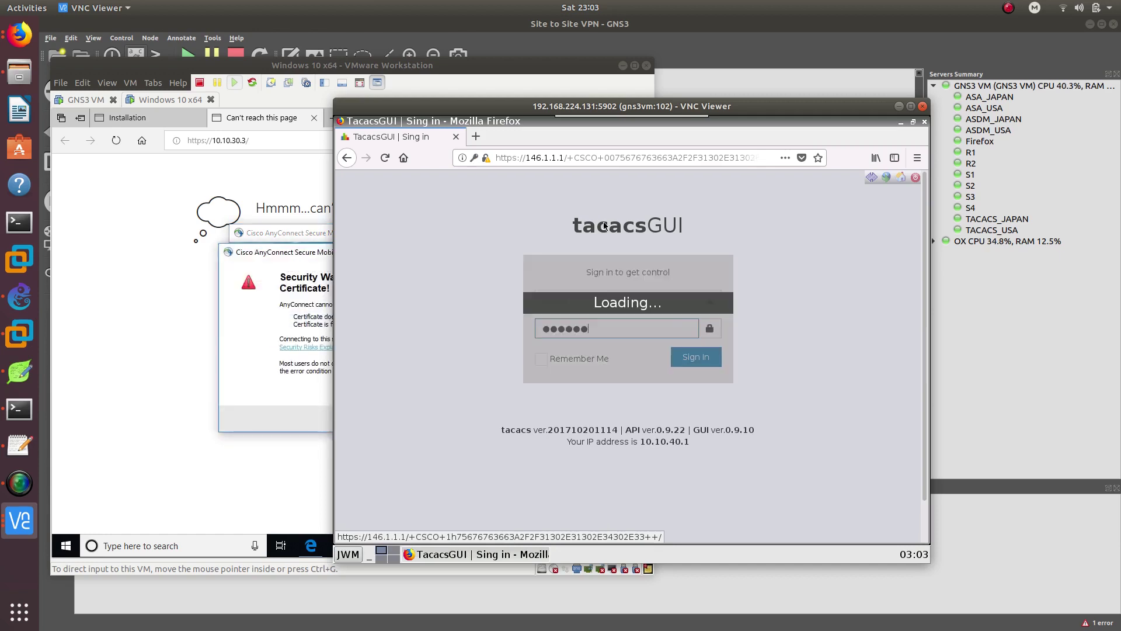
Accept AnyConnect's untrusted certificate warning and submit its login credentials
{"action": "left_click_drag", "start_coordinate": [543, 111], "coordinate": [812, 132]}
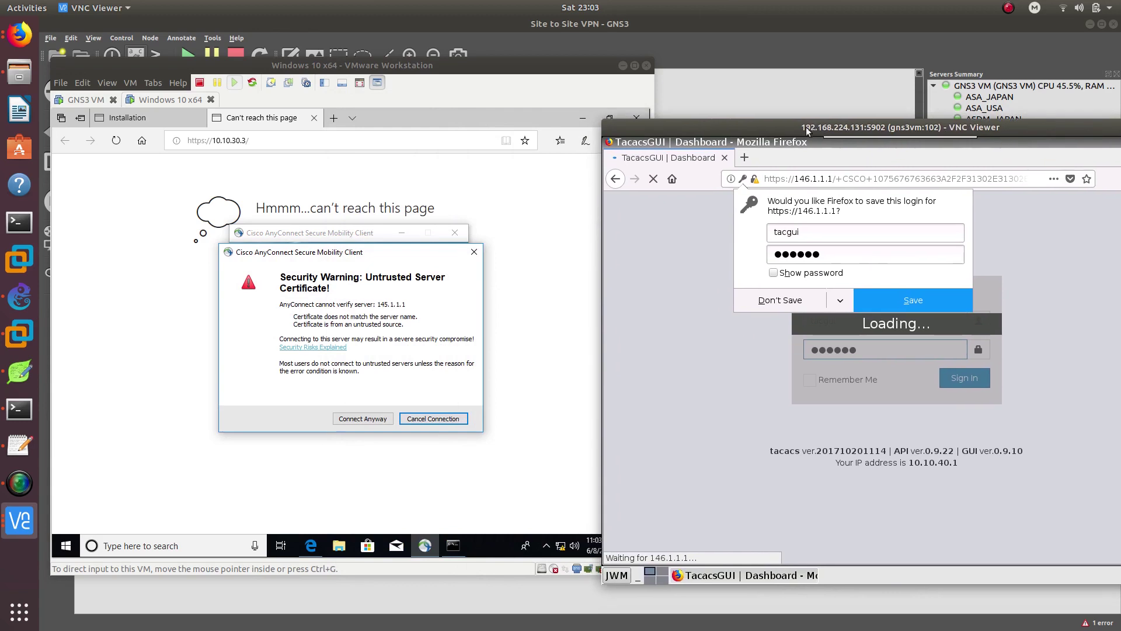
{"action": "left_click", "coordinate": [374, 418]}
{"action": "left_click", "coordinate": [381, 299]}
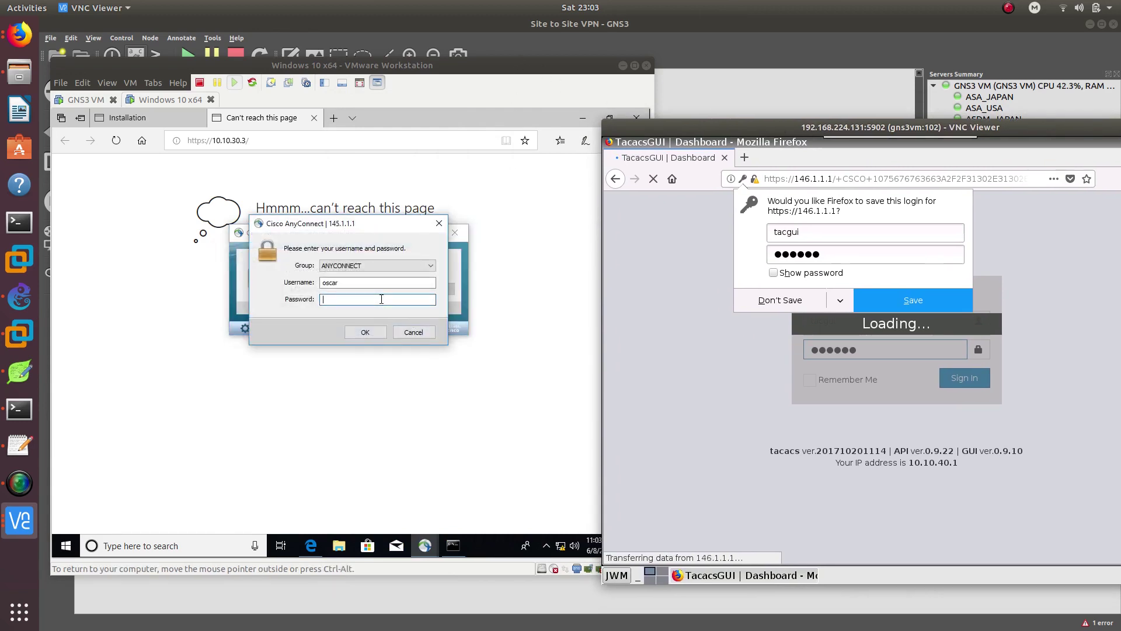
{"action": "key", "text": "Return"}
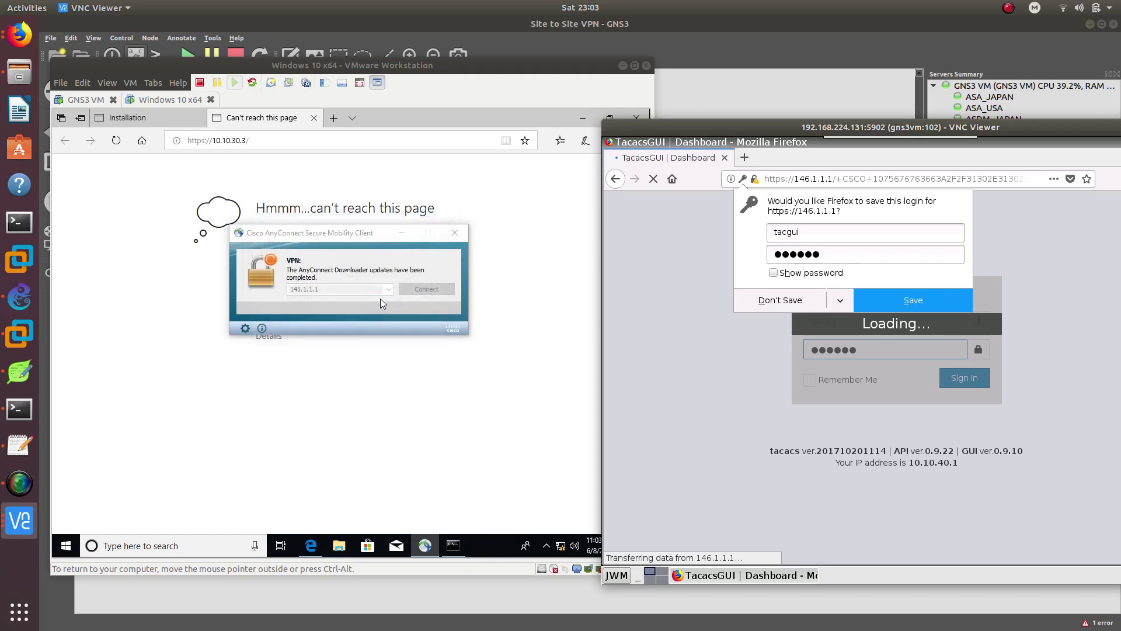
{"action": "left_click_drag", "start_coordinate": [804, 134], "coordinate": [856, 112]}
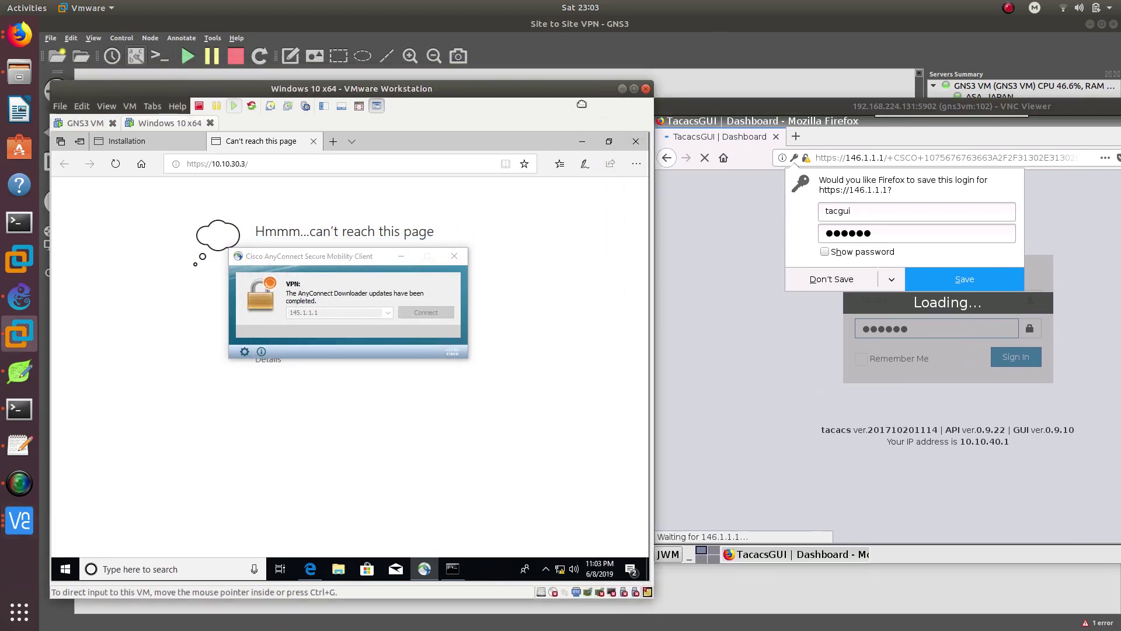
{"action": "left_click_drag", "start_coordinate": [581, 71], "coordinate": [927, 197]}
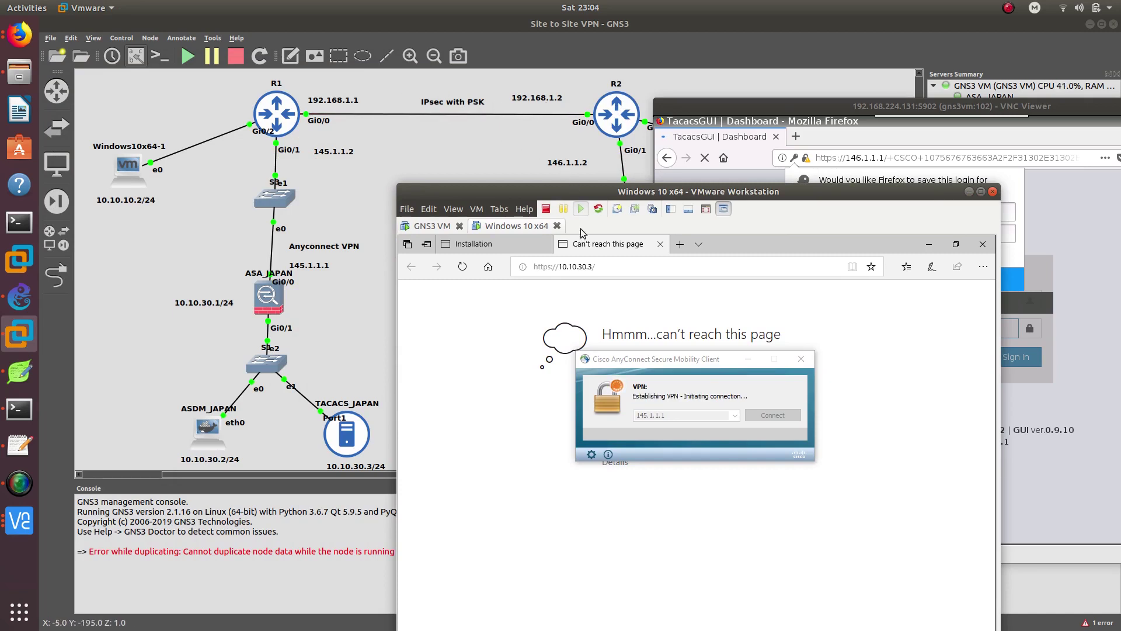
Shift the VM window right and reposition the tacacsGUI Firefox window, maximizing then restoring it
{"action": "left_click_drag", "start_coordinate": [531, 191], "coordinate": [788, 156]}
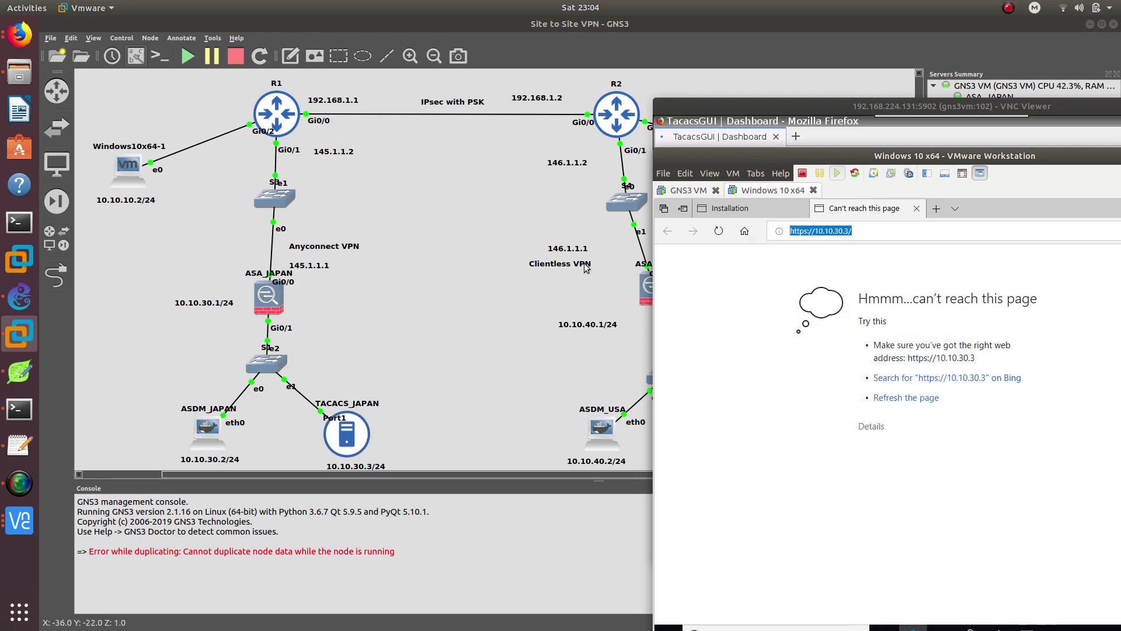
{"action": "left_click", "coordinate": [737, 108]}
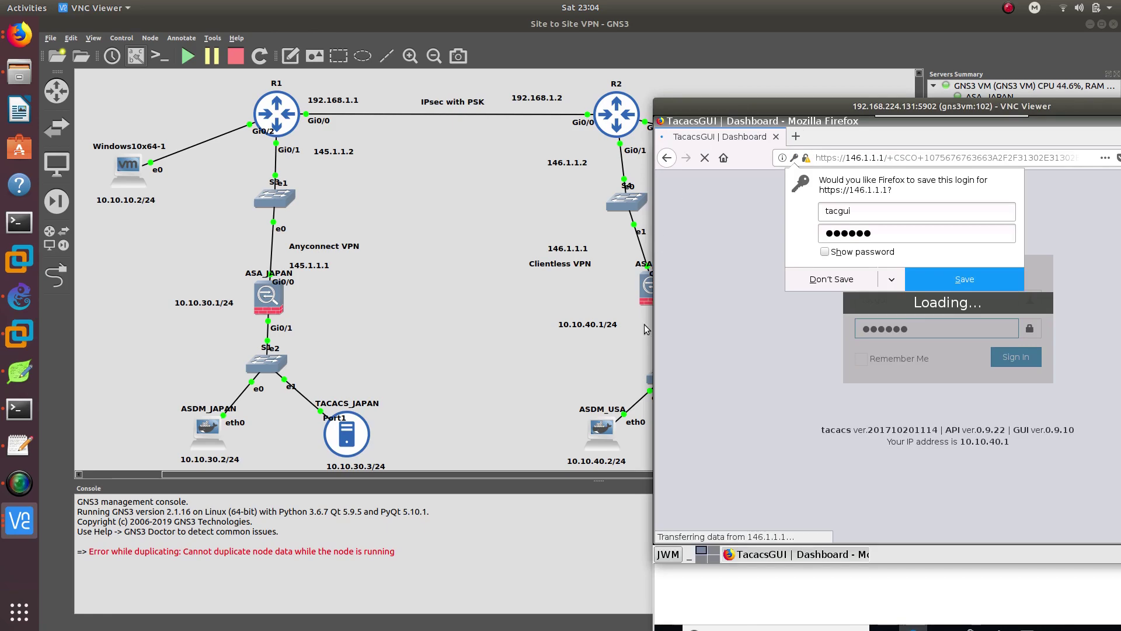
{"action": "left_click_drag", "start_coordinate": [830, 106], "coordinate": [513, 80]}
{"action": "left_click", "coordinate": [913, 79]}
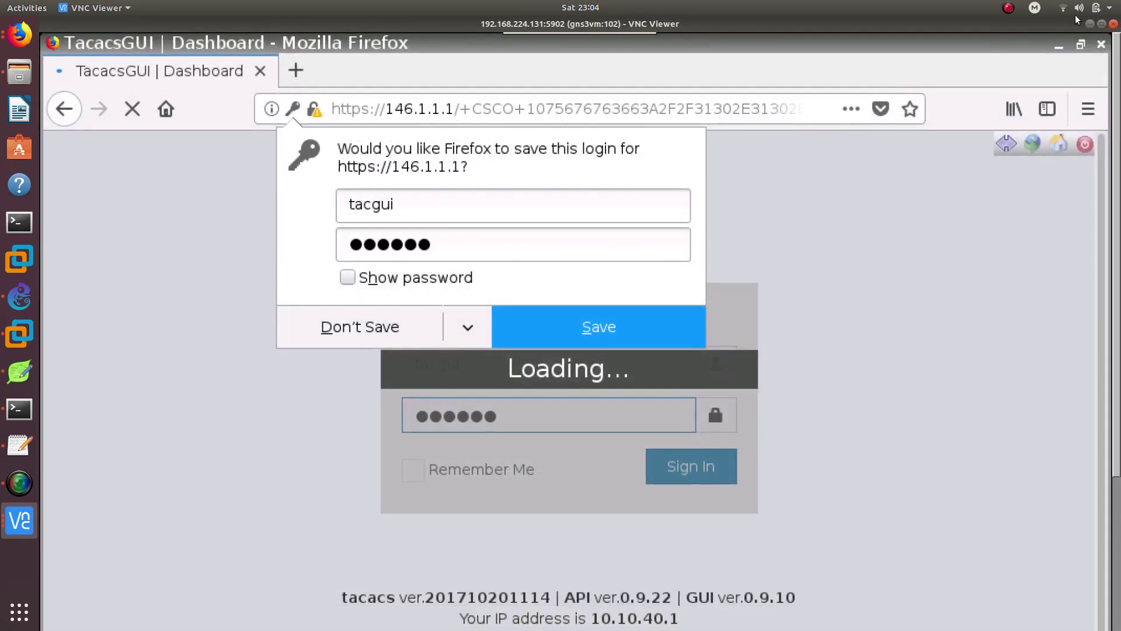
{"action": "left_click", "coordinate": [1099, 25]}
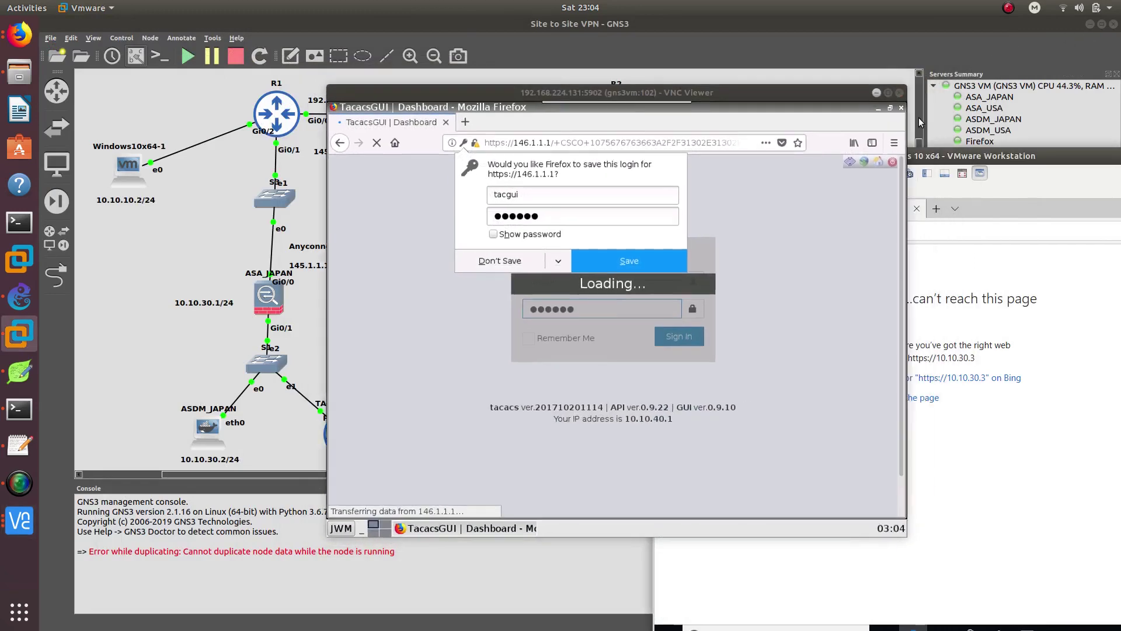
Center and minimize the VMware VM window, then bring up the Firefox window previews
{"action": "left_click", "coordinate": [921, 122]}
{"action": "left_click_drag", "start_coordinate": [987, 155], "coordinate": [315, 104]}
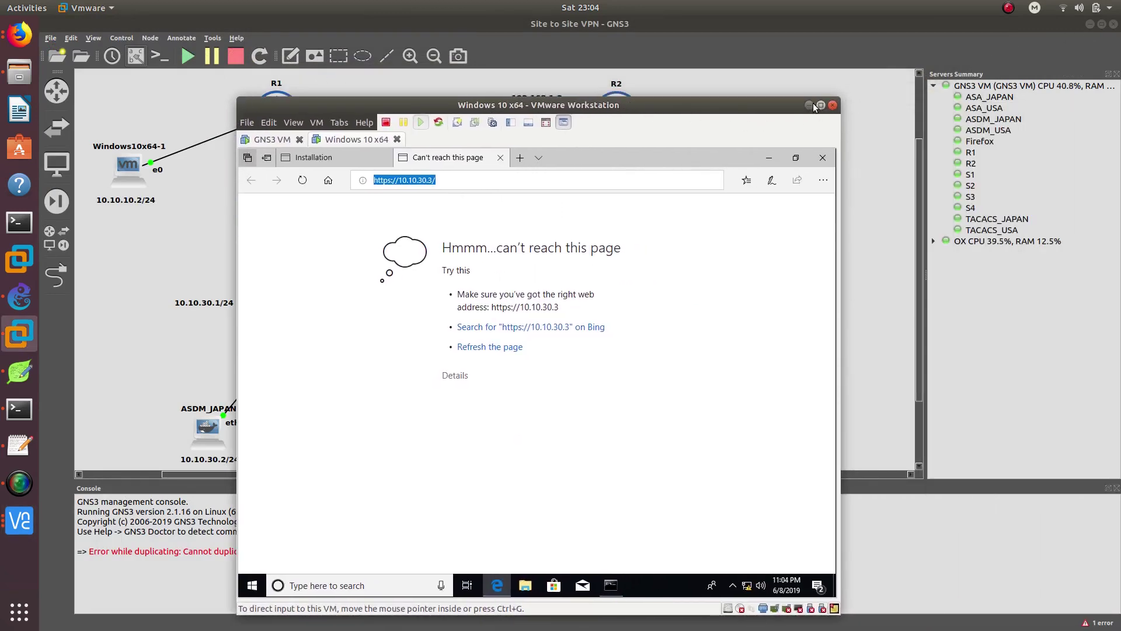
{"action": "left_click", "coordinate": [809, 105]}
{"action": "left_click", "coordinate": [19, 35]}
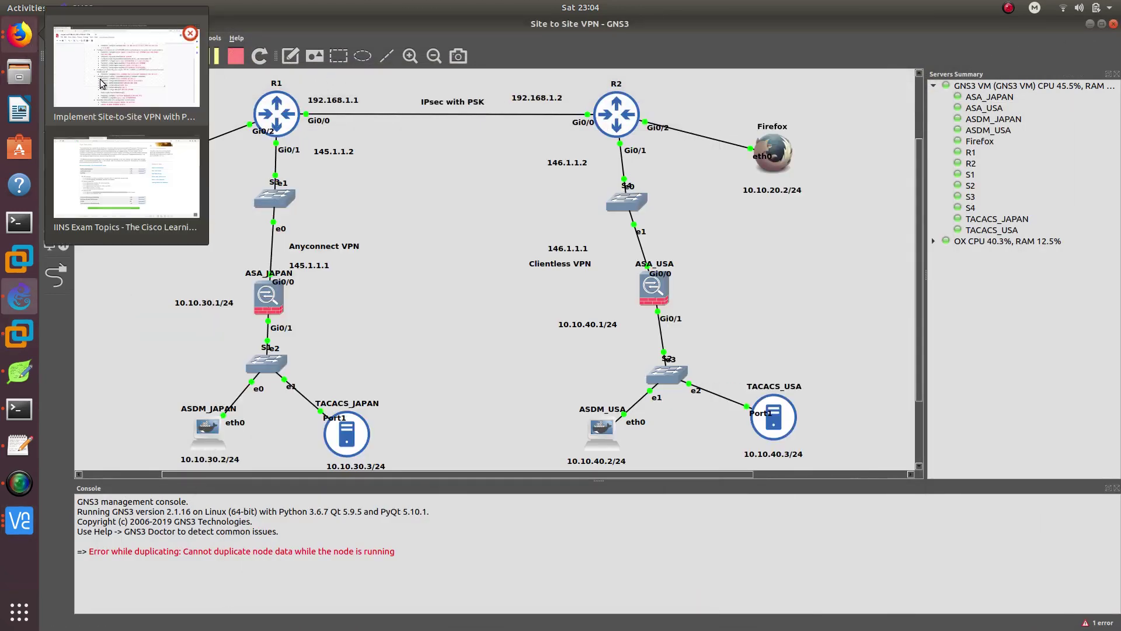
In the IINS Exam Topics window's Twitter tab, select the profile's handle text
{"action": "left_click", "coordinate": [111, 157]}
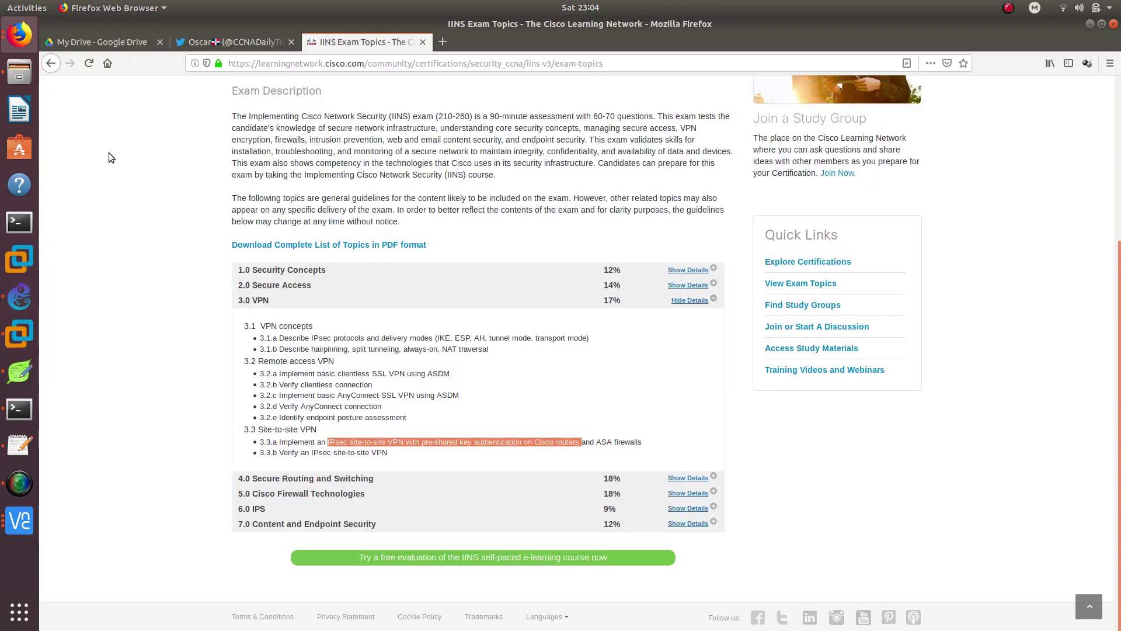
{"action": "left_click", "coordinate": [253, 42]}
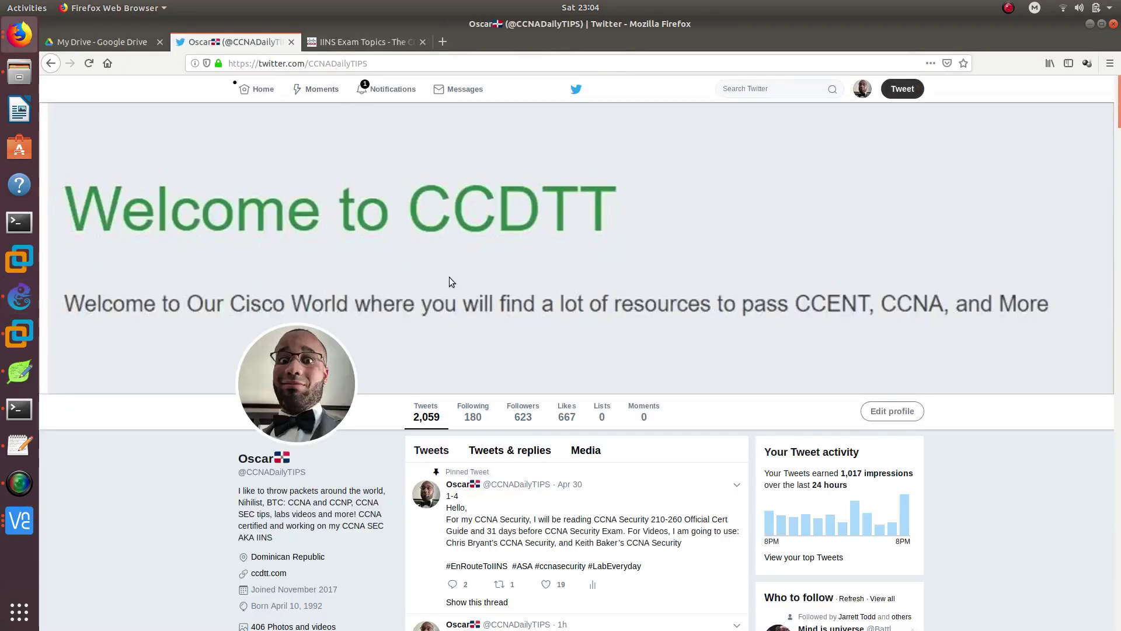
{"action": "triple_click", "coordinate": [234, 474]}
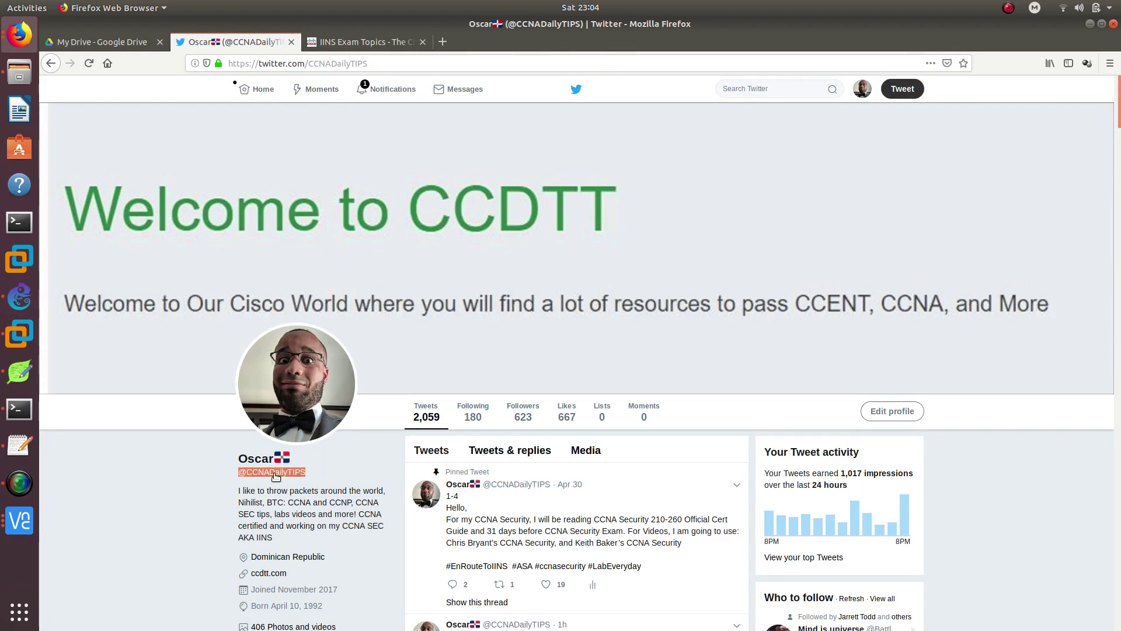